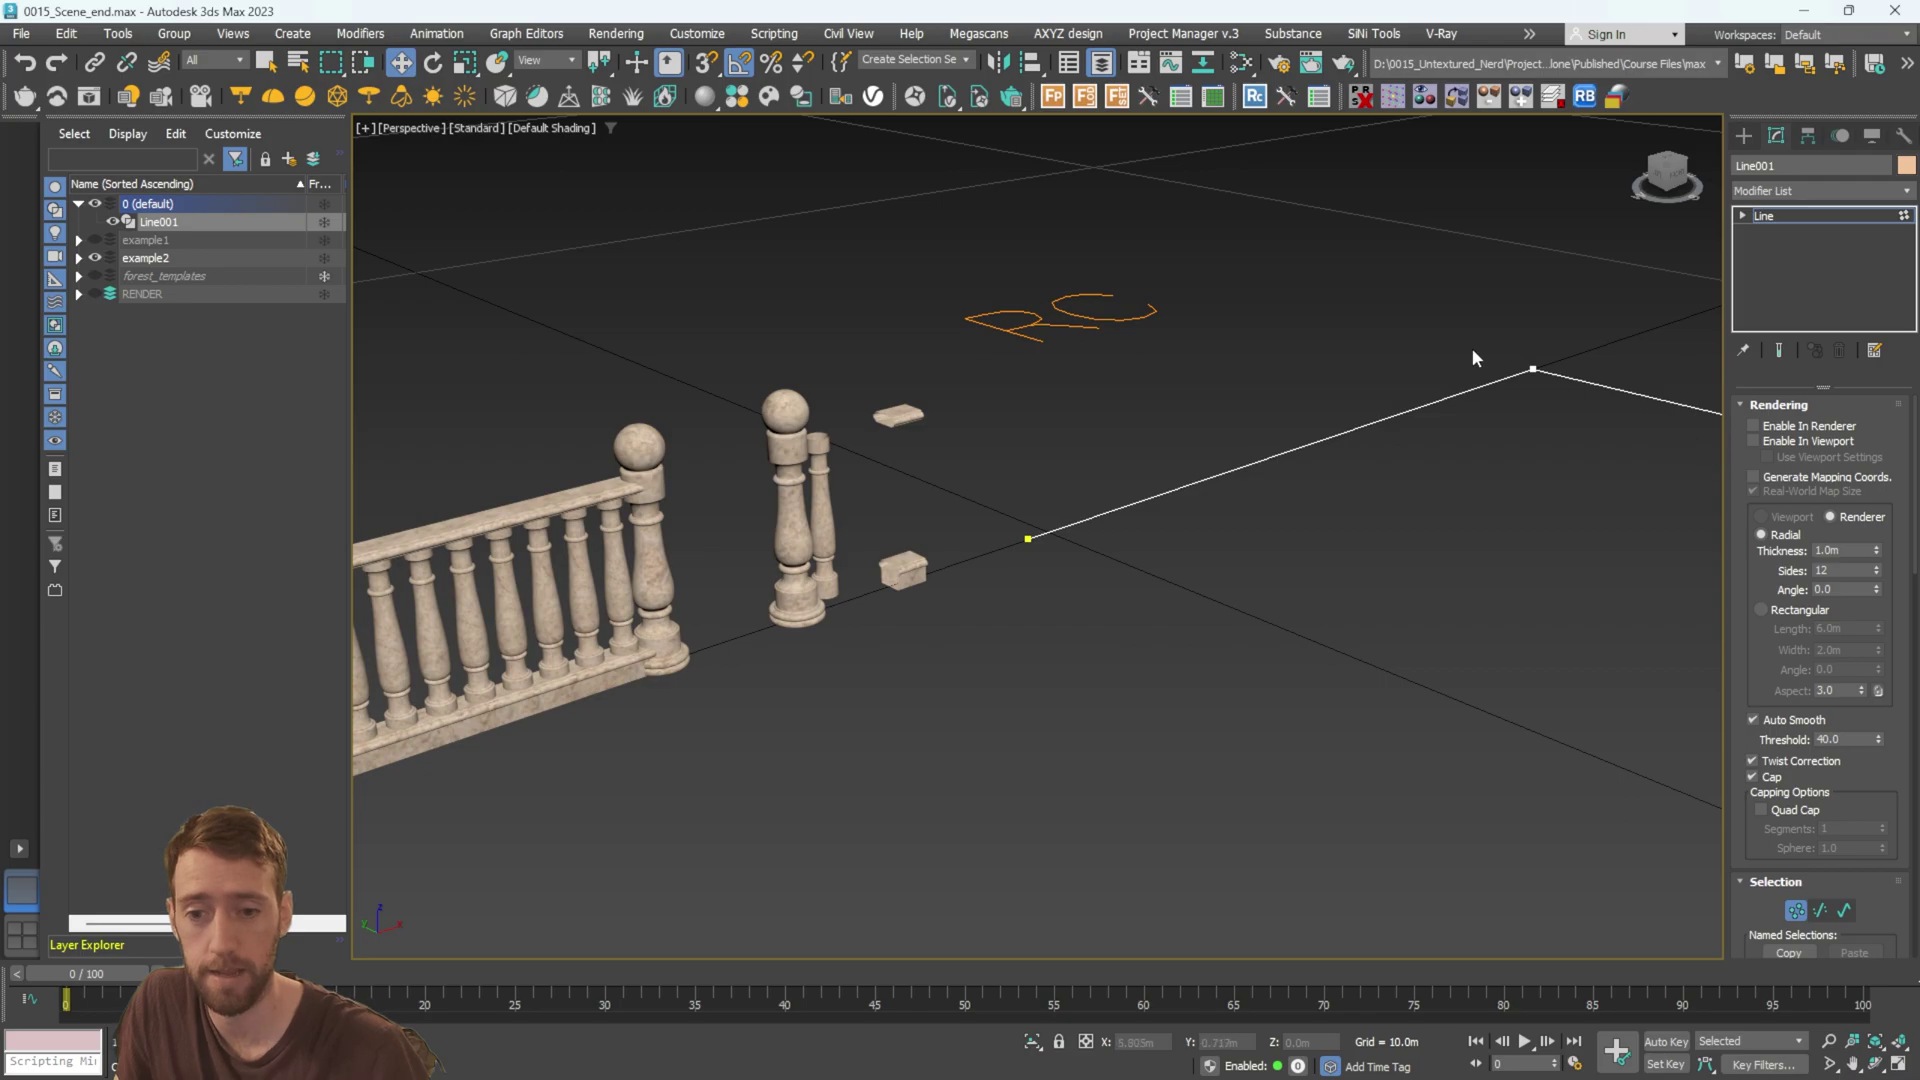
Examine the assembled example balustrade and the separate baluster, rail and post pieces beside it.
middle_drag(1290, 364, 1462, 347)
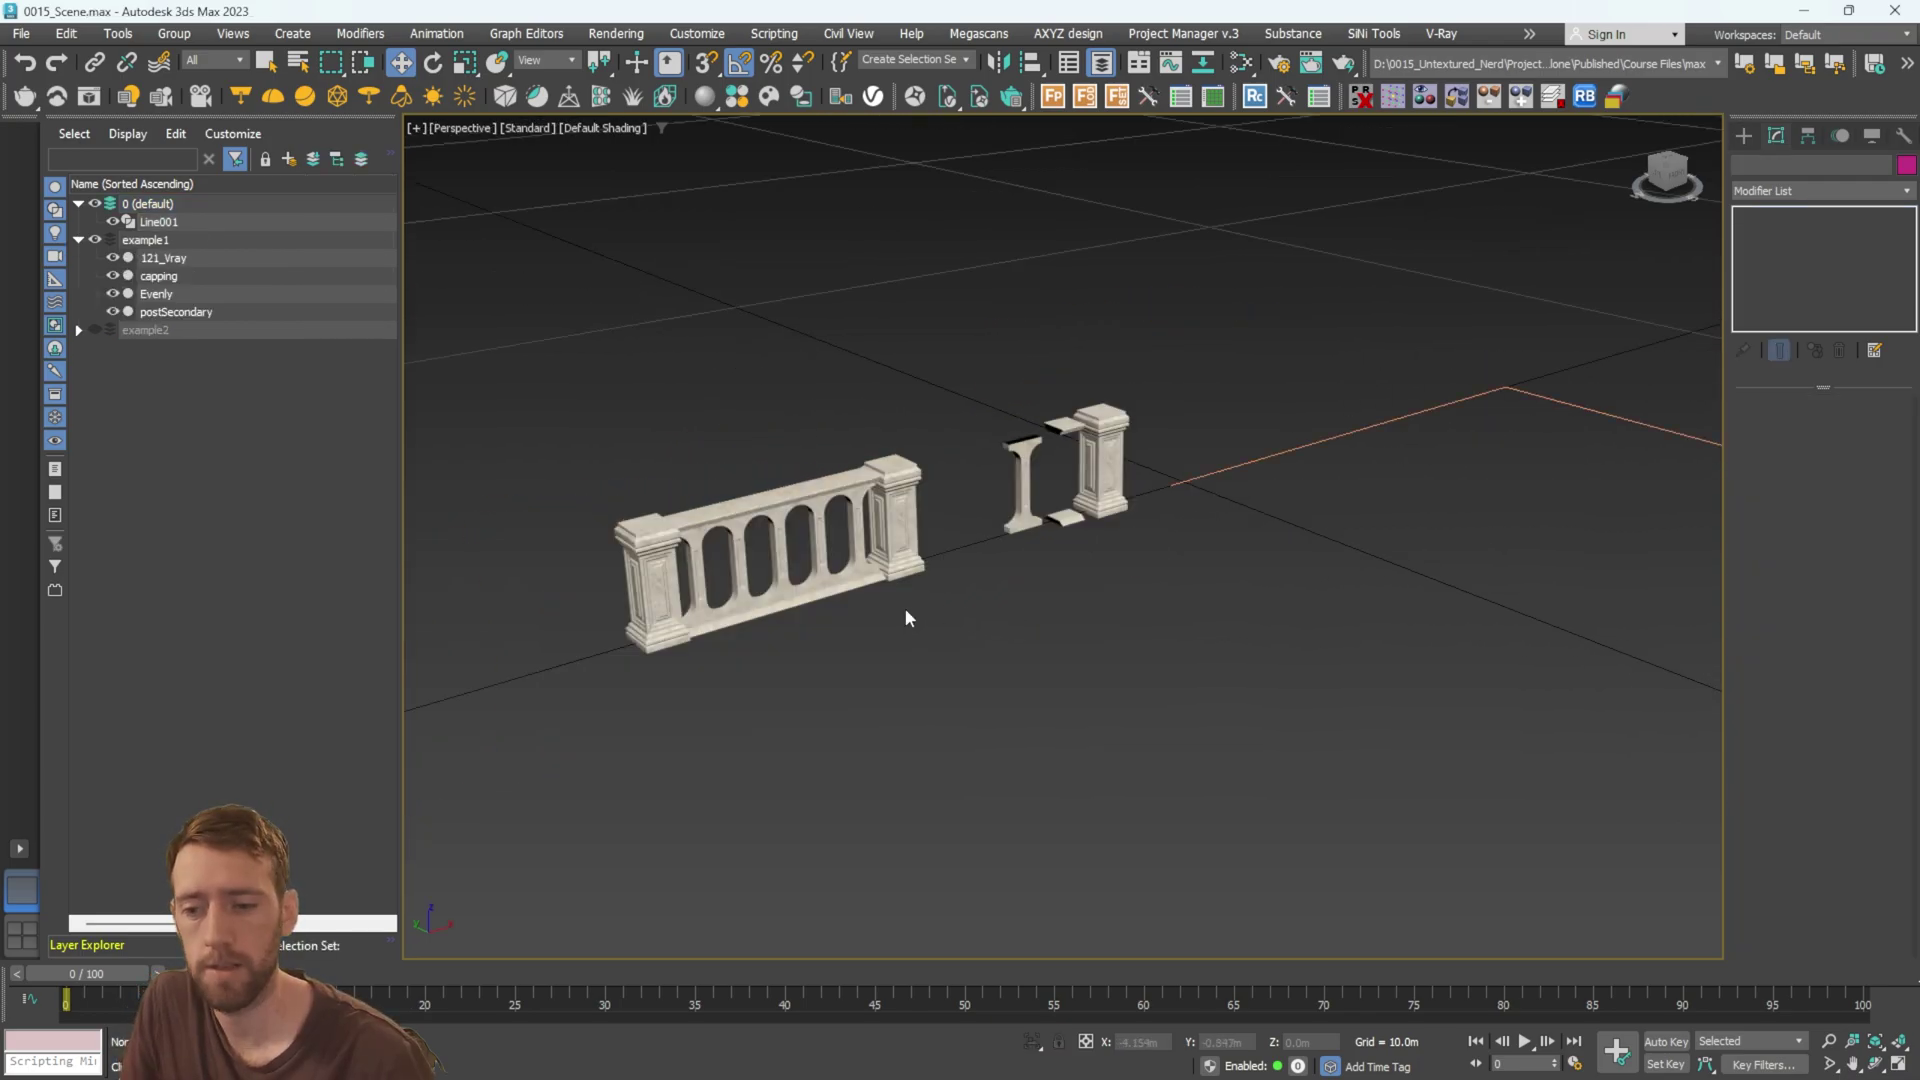
scroll(904, 608, up, 5)
alt+middle_drag(904, 608, 797, 448)
click(918, 457)
drag(1235, 320, 1476, 489)
middle_drag(1096, 428, 1358, 450)
click(1362, 455)
click(648, 474)
click(650, 477)
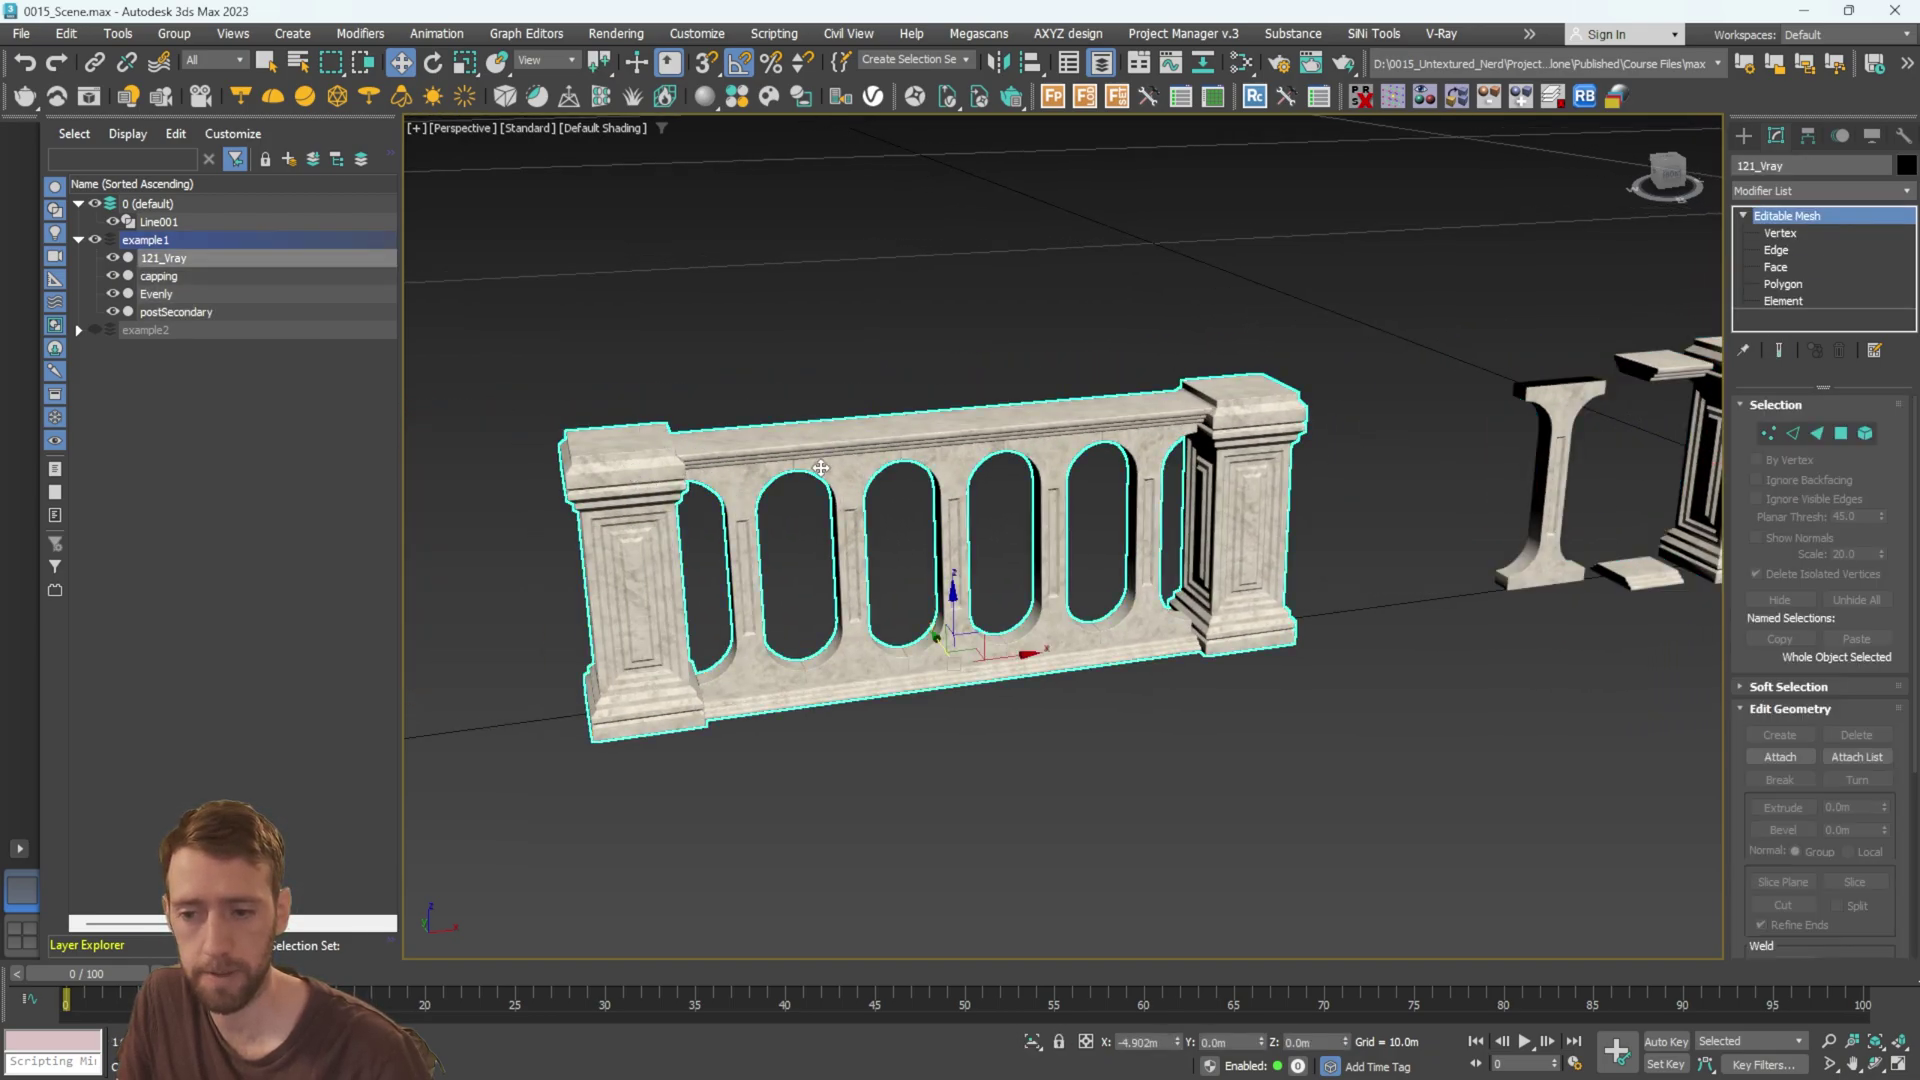
scroll(853, 507, up, 3)
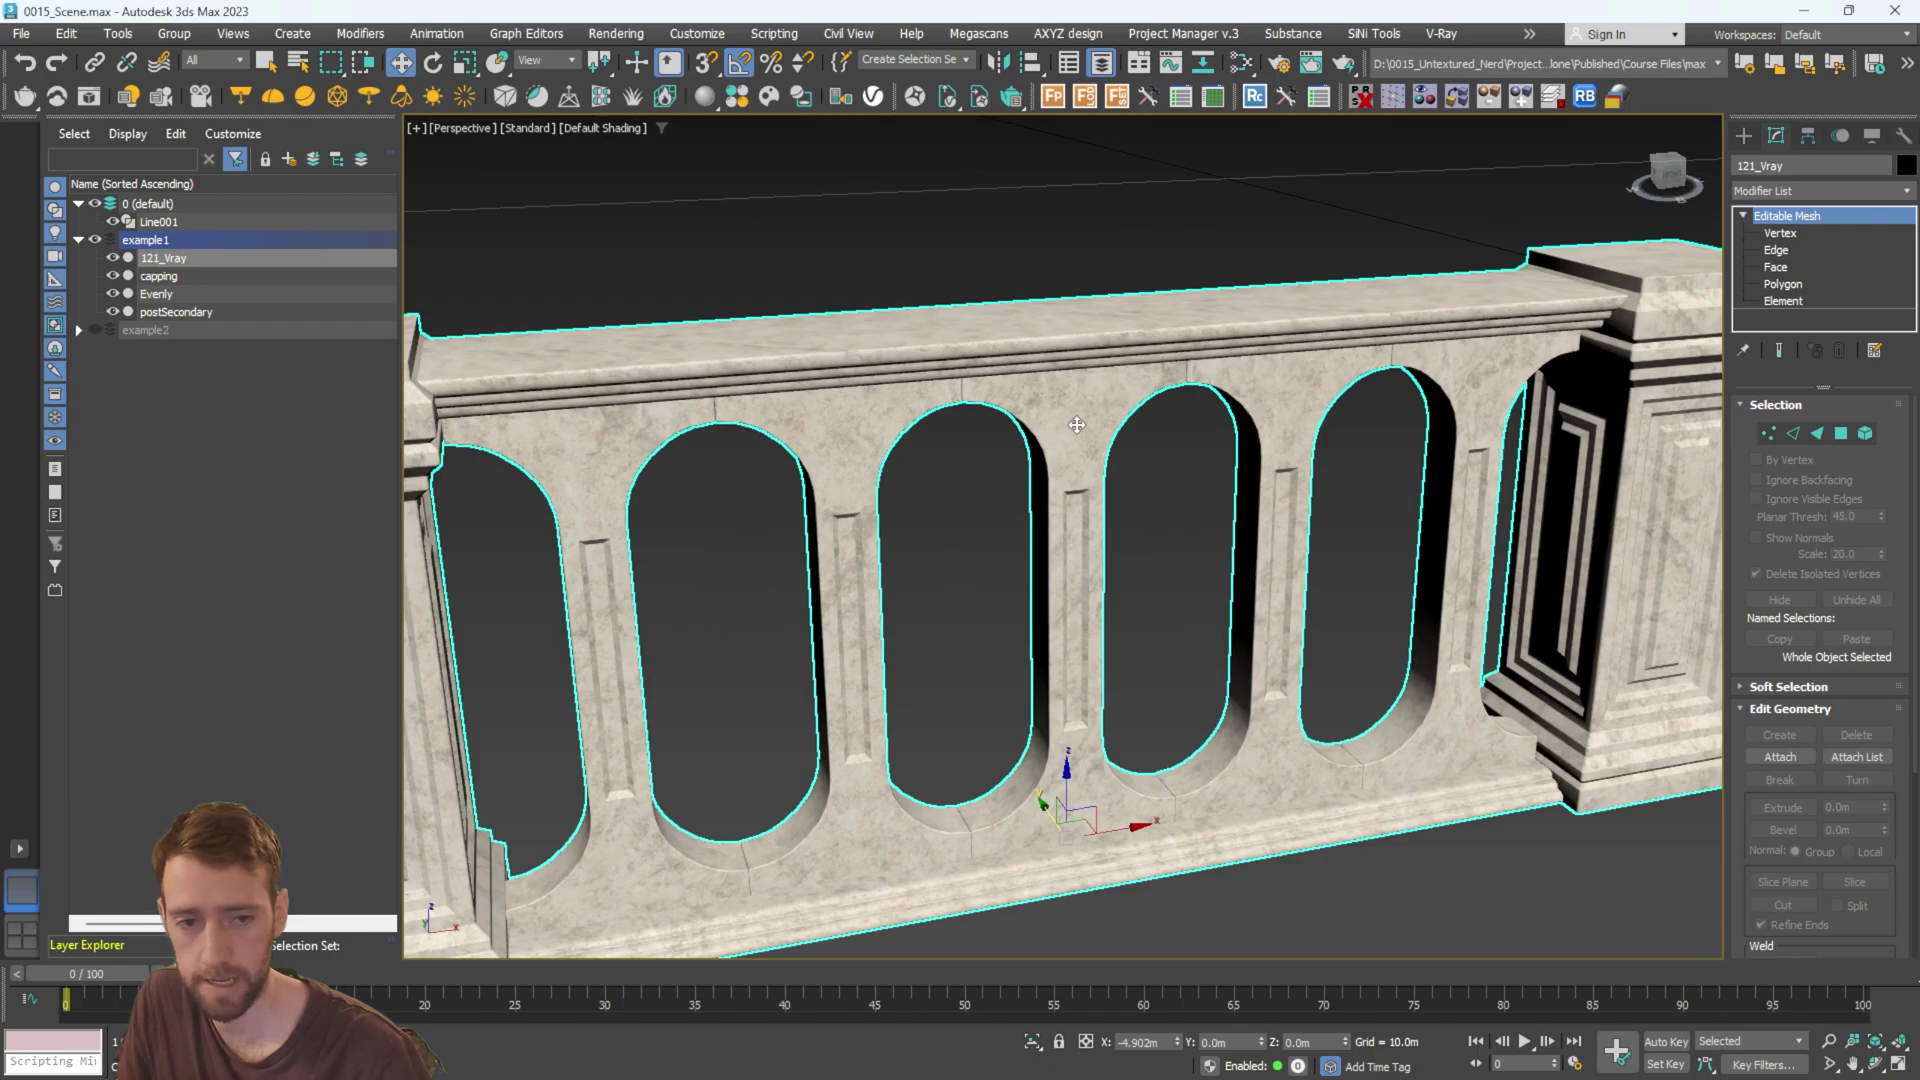
scroll(1061, 421, down, 2)
Examine the mesh elements of the assembled balustrade, comparing its posts, rails and balusters with the separate pieces.
click(1784, 301)
click(1036, 392)
click(916, 455)
alt+middle_drag(916, 455, 977, 527)
drag(986, 544, 1342, 549)
key(ctrl+z)
click(651, 503)
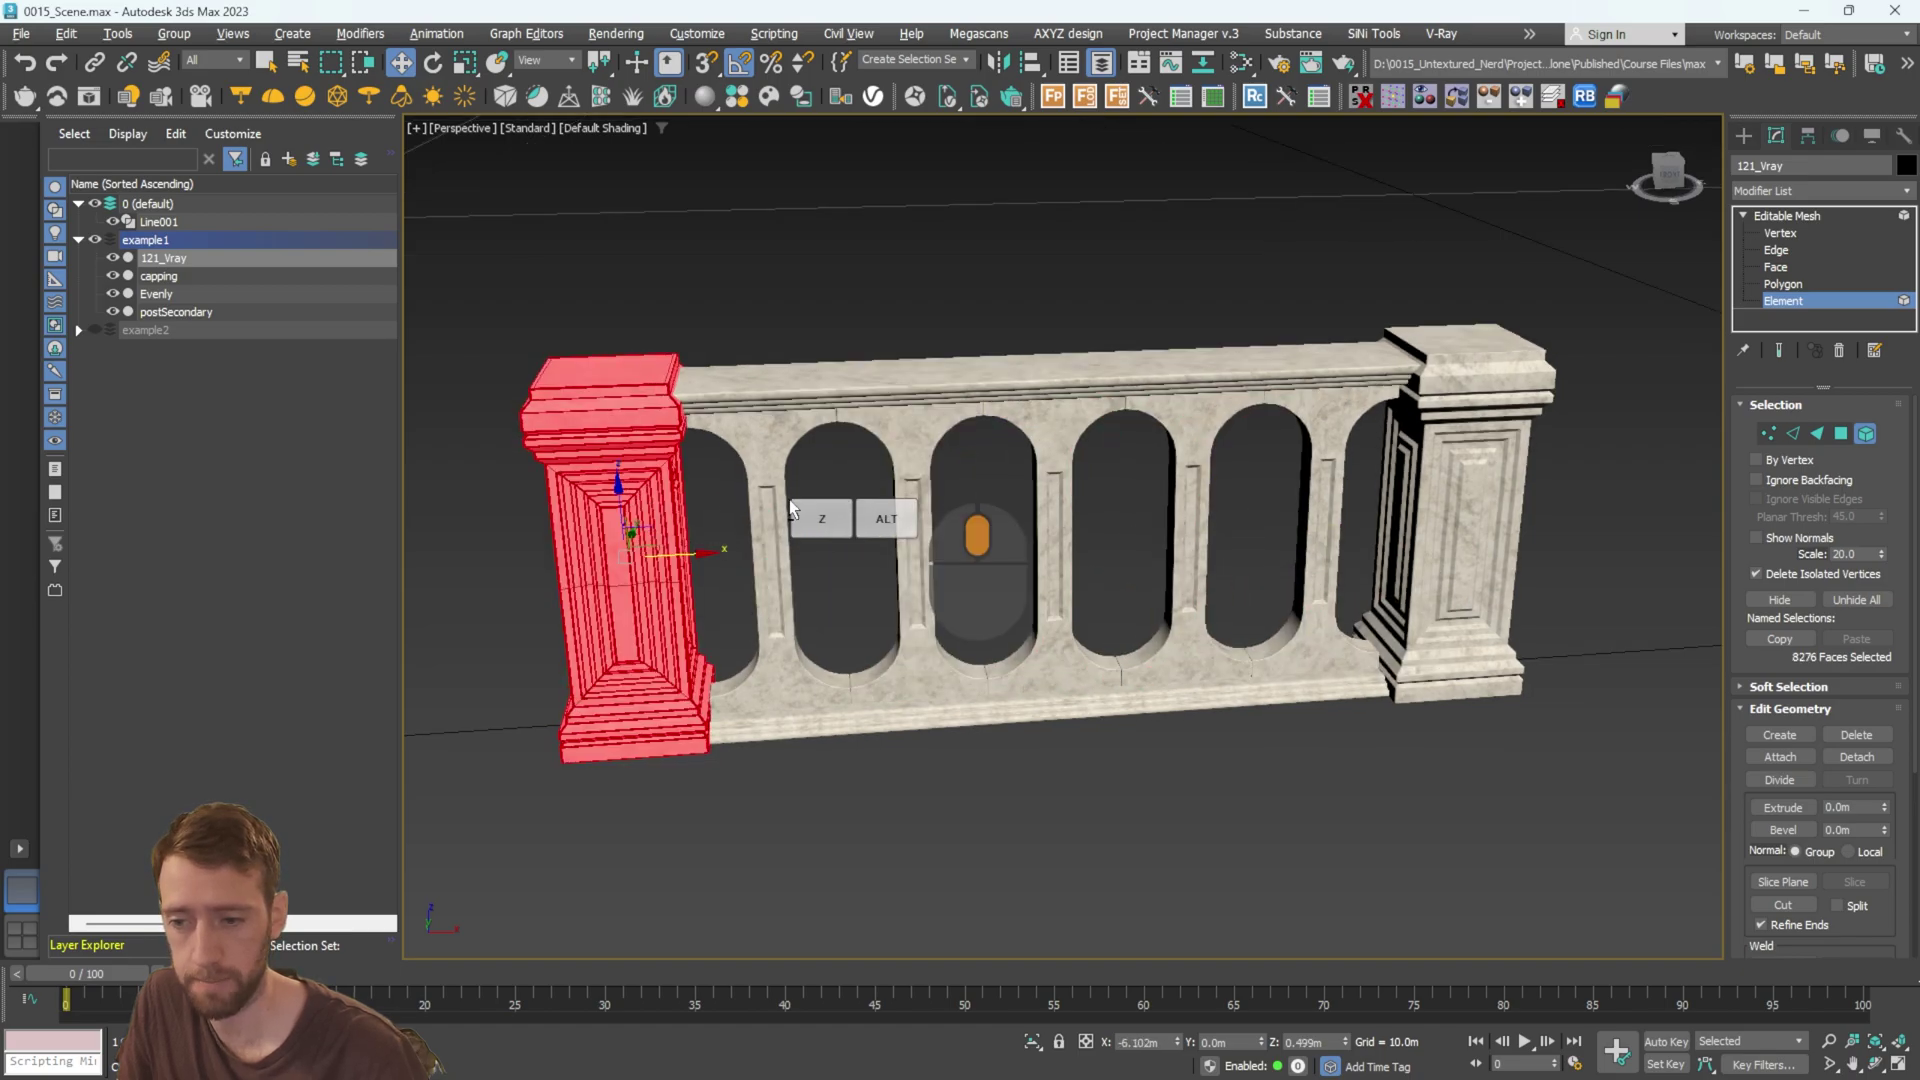
click(960, 392)
click(1030, 709)
alt+middle_drag(1270, 556, 660, 515)
drag(943, 257, 1310, 560)
click(1790, 216)
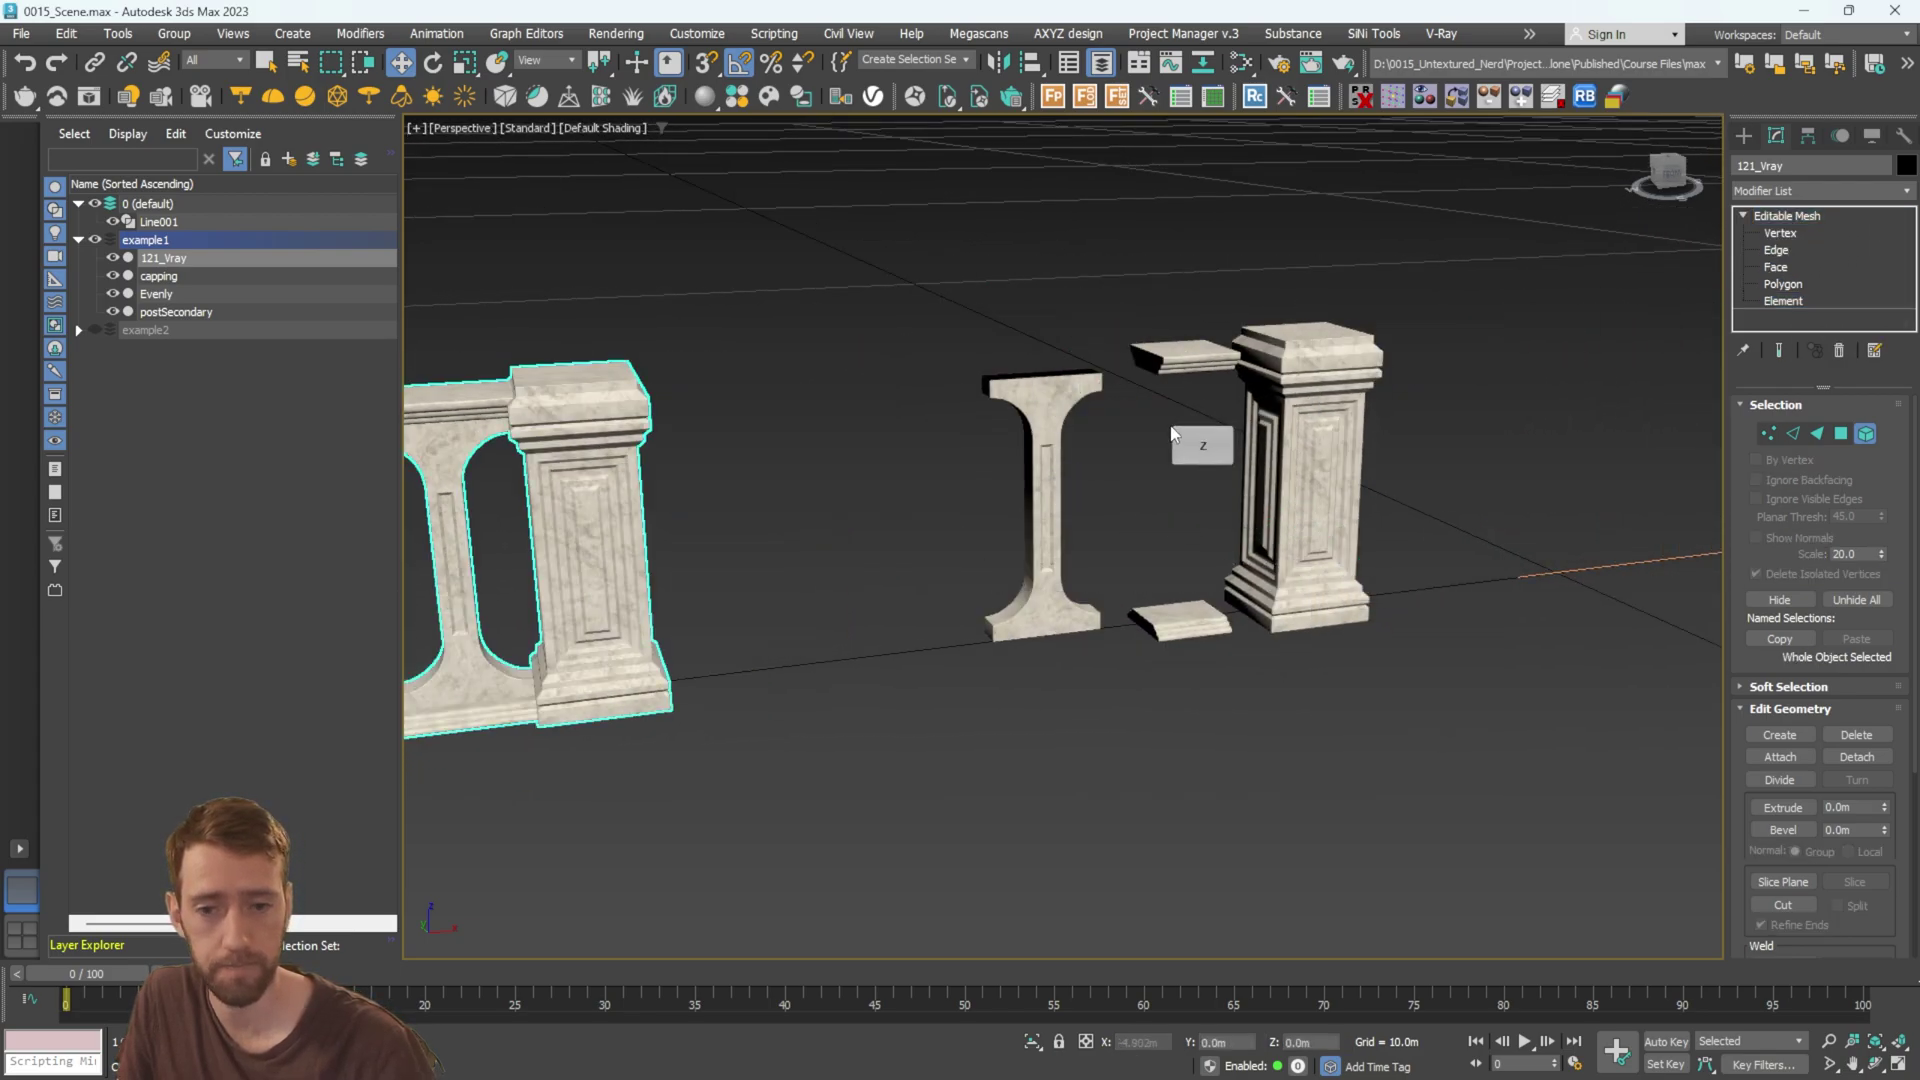
key(z)
alt+middle_drag(1017, 457, 895, 470)
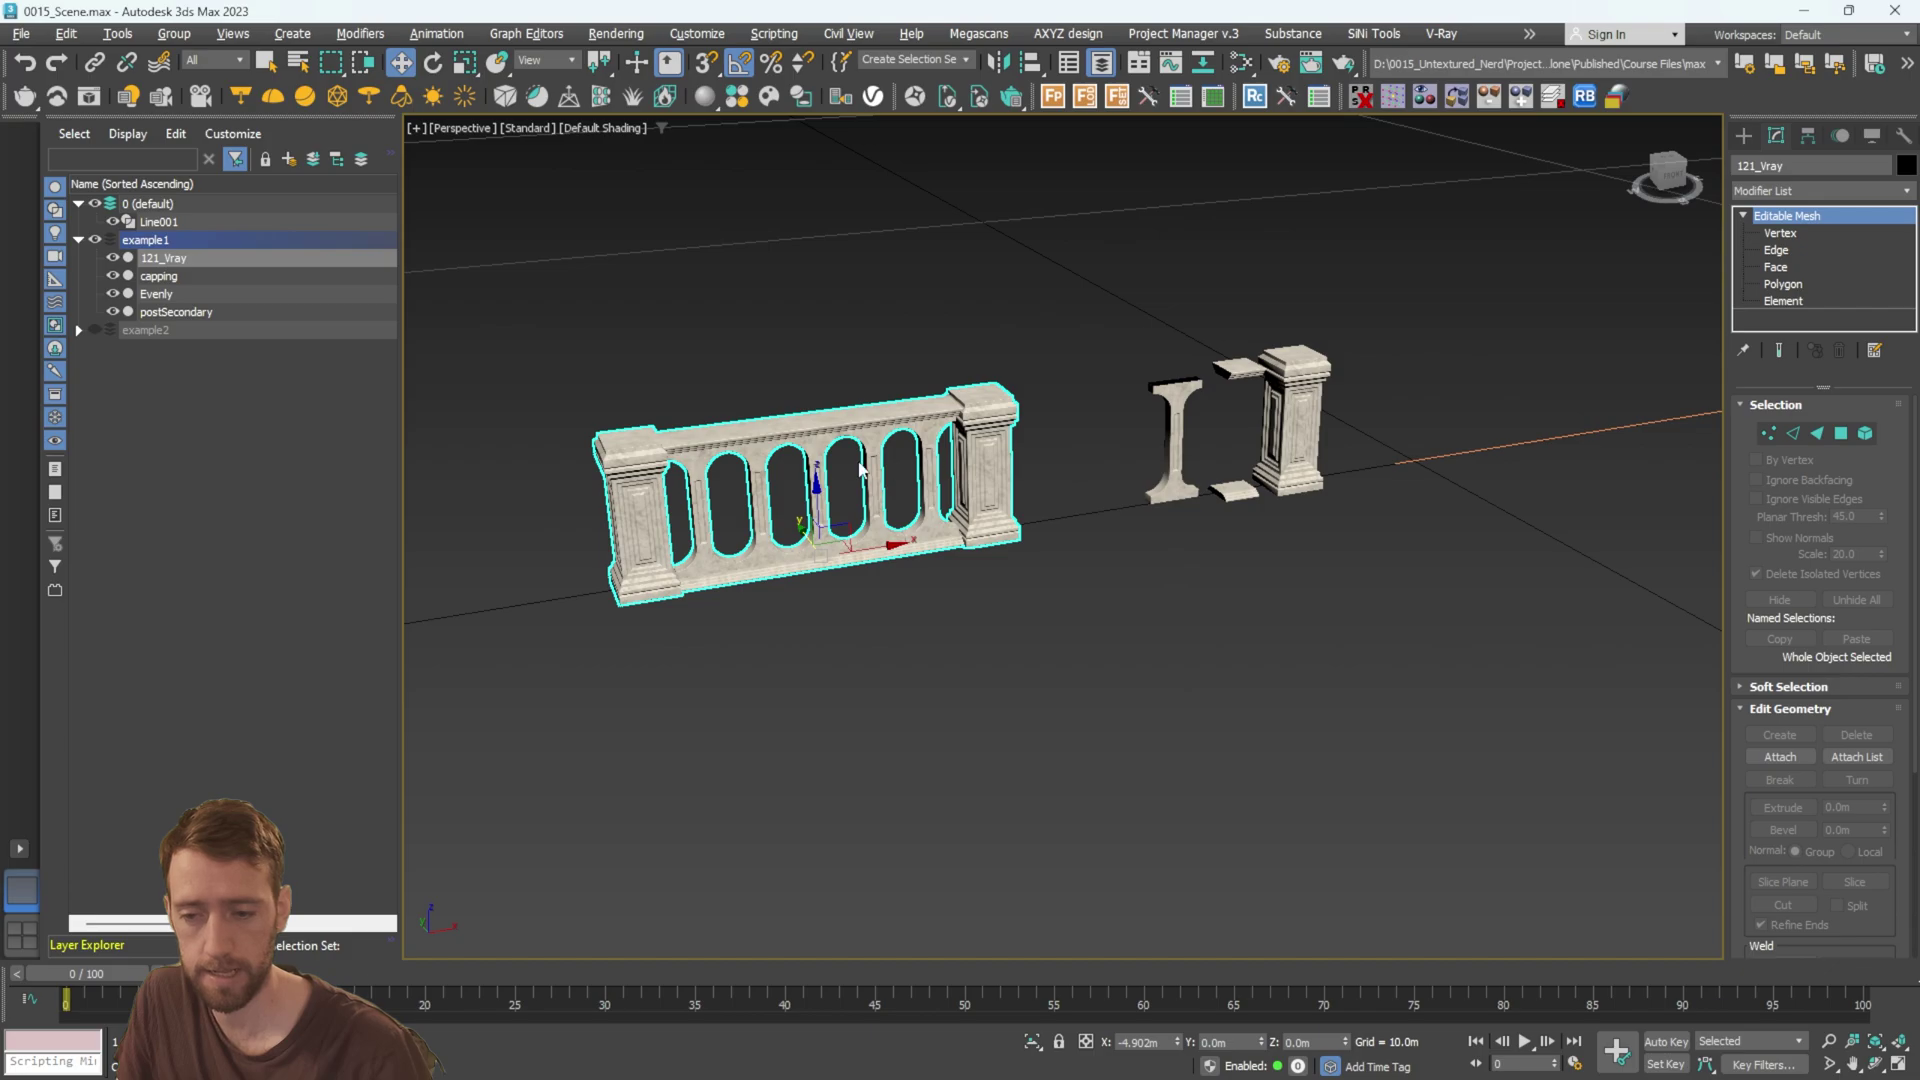
Hide the 121_Vray balustrade and create a RailClone Pro object on the ground near the line.
click(113, 258)
alt+middle_drag(1350, 460, 1126, 448)
click(1254, 96)
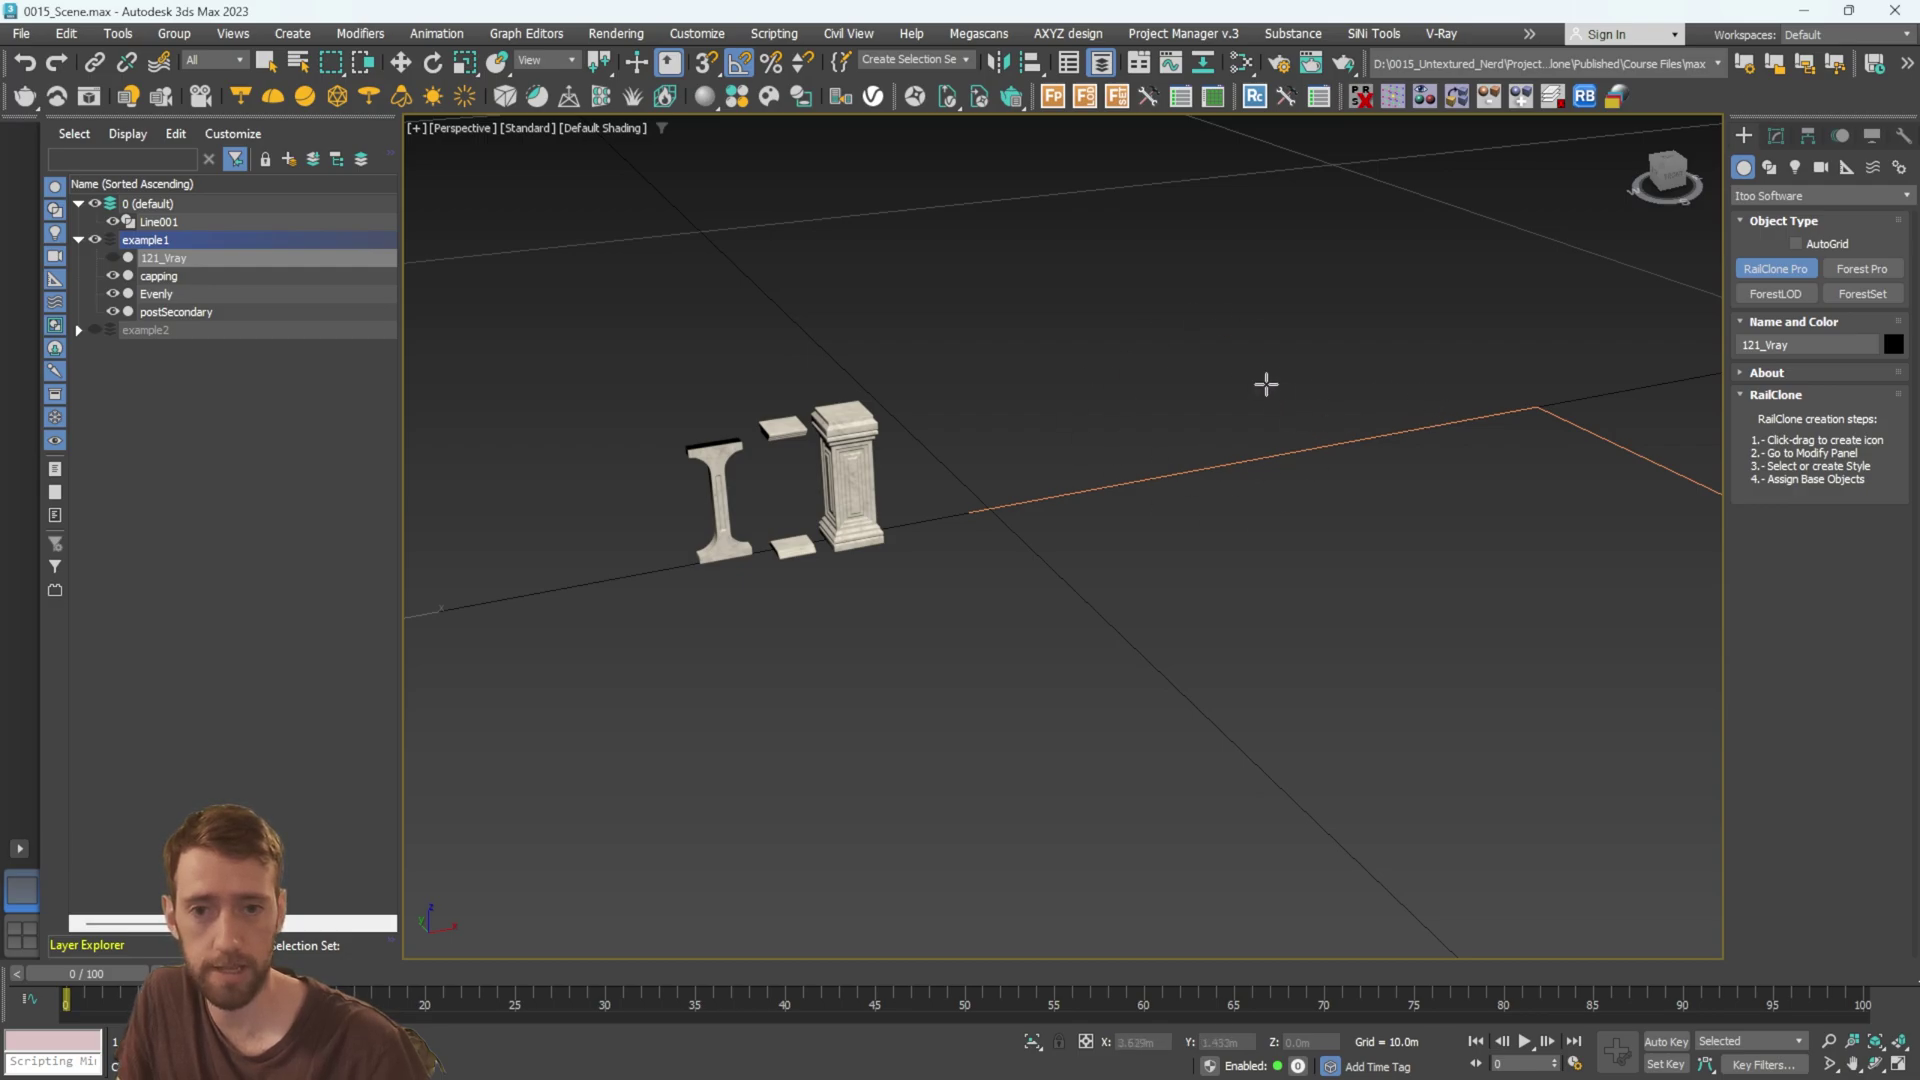
alt+middle_drag(1256, 433, 1341, 419)
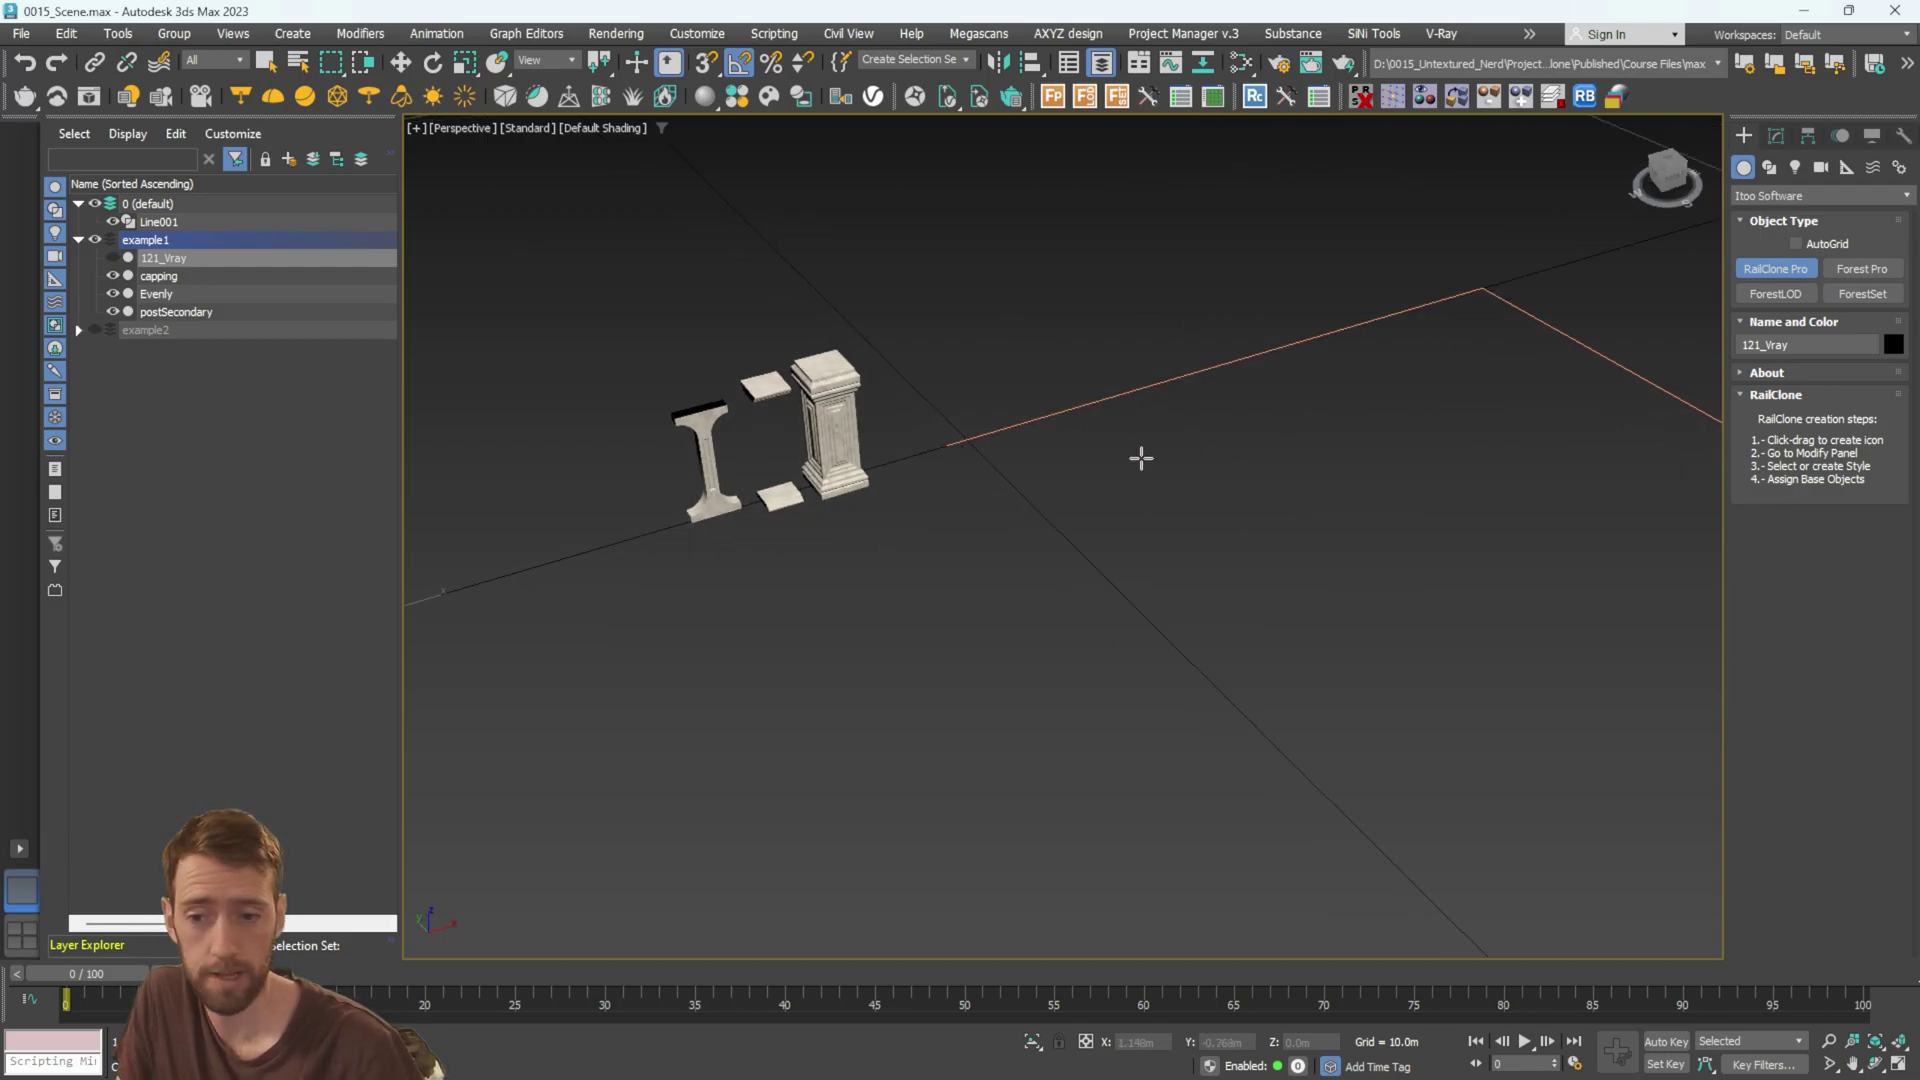
drag(1051, 535, 1085, 570)
key(w)
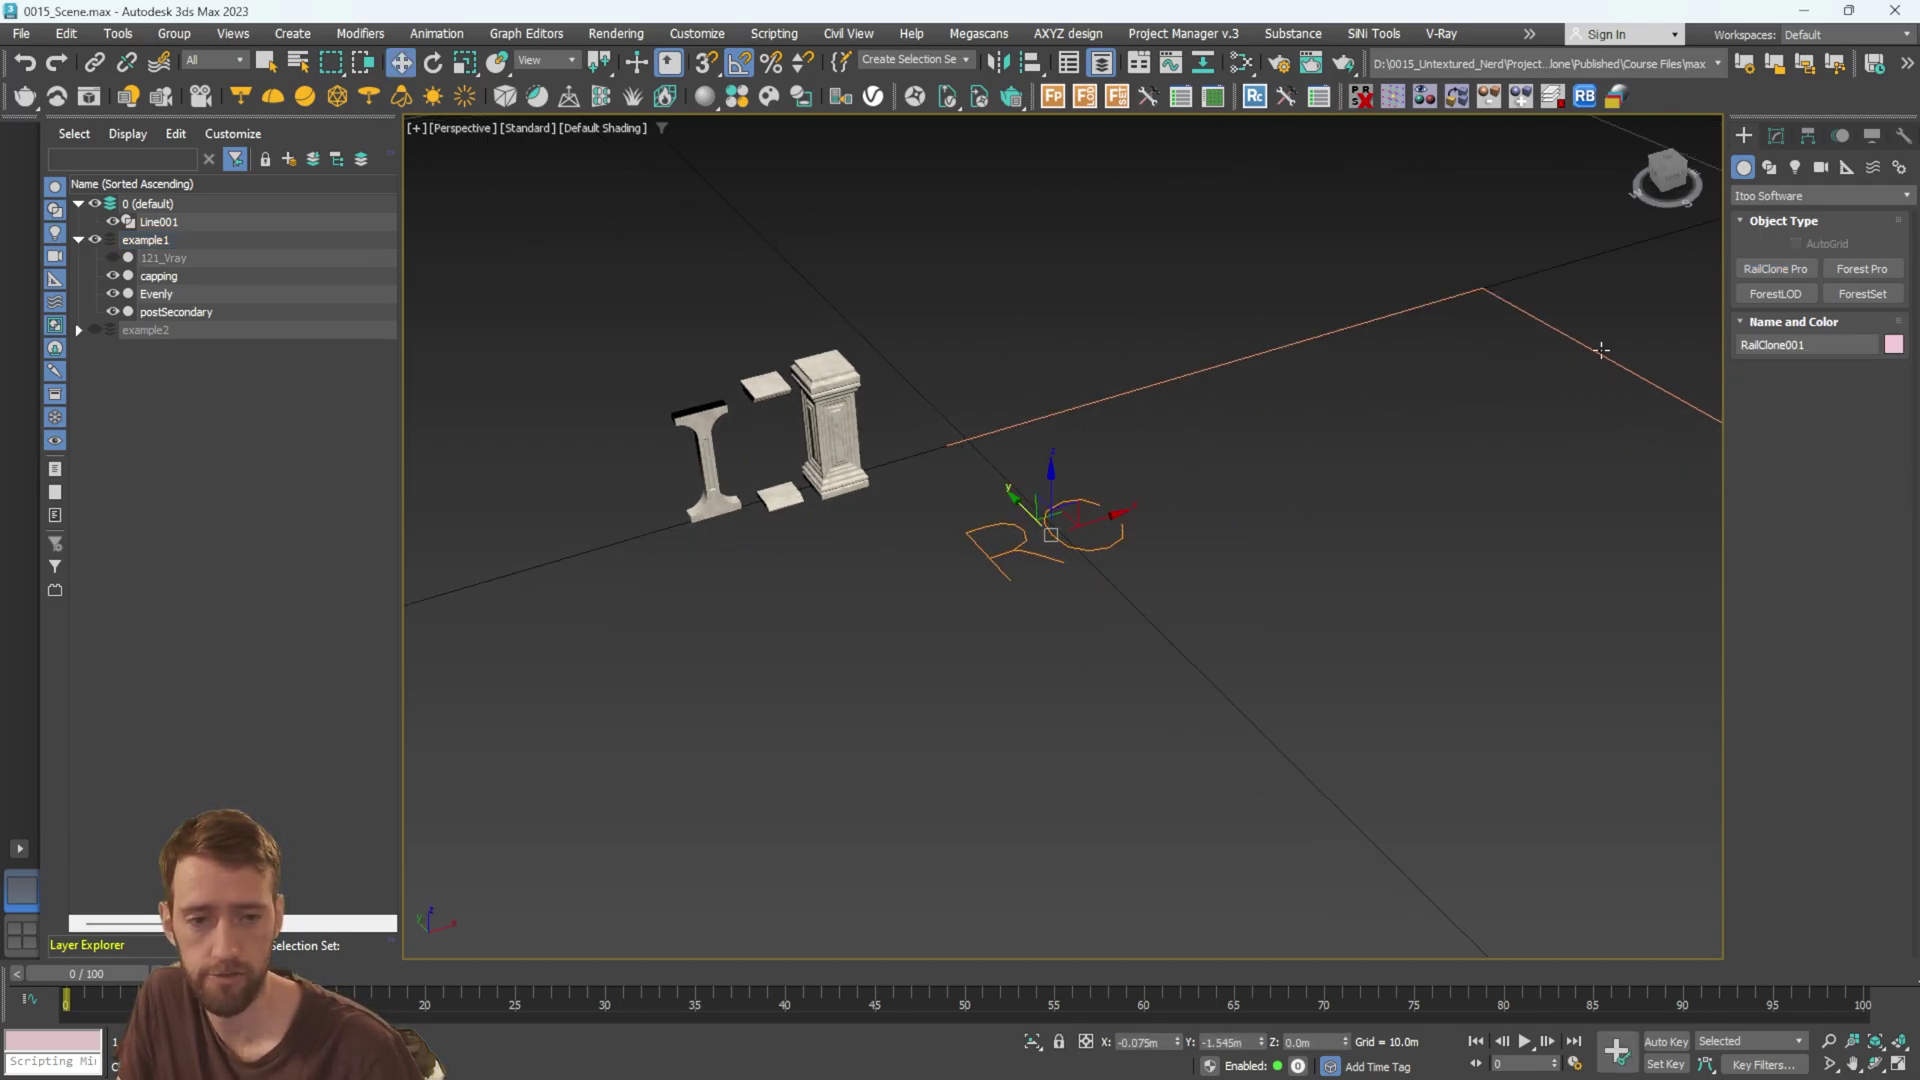
Open the RailClone object's Style Editor, place it clear of the model pieces, and hide the layer explorer.
click(1776, 137)
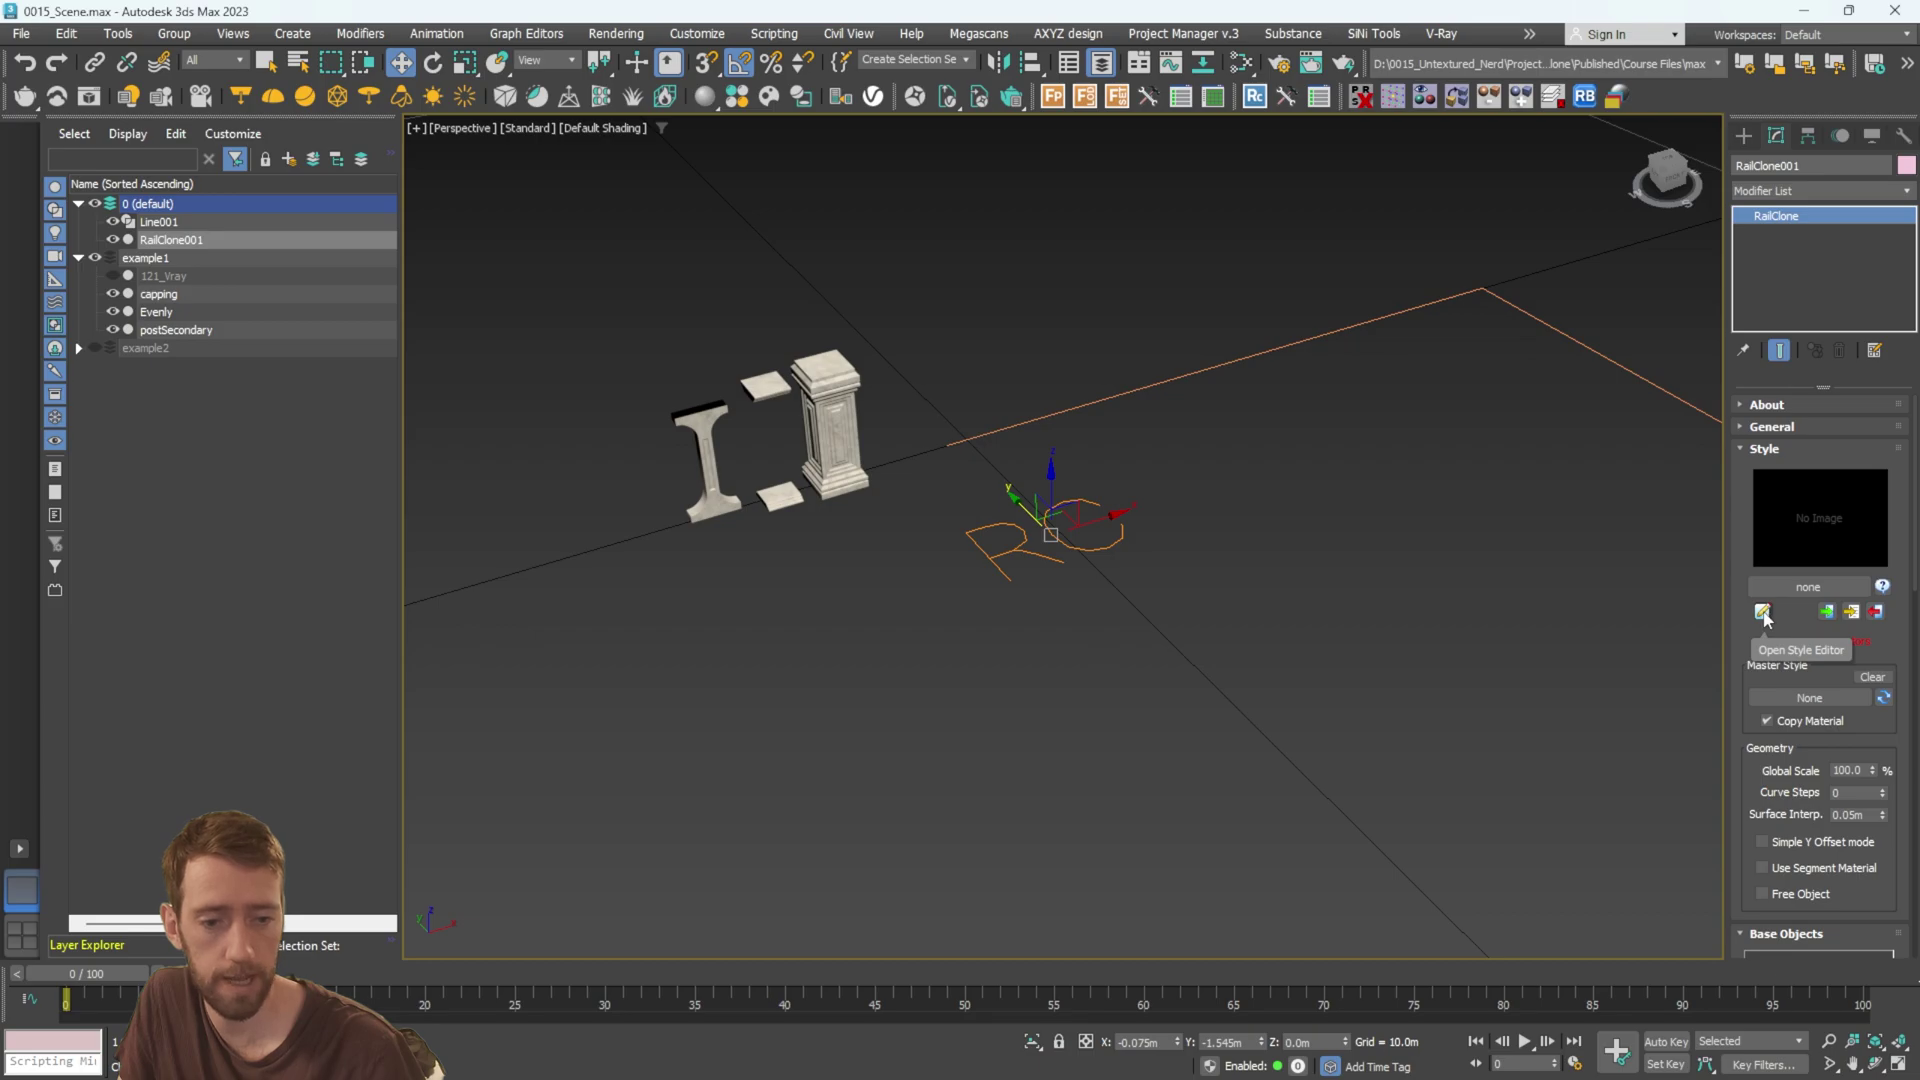
click(1763, 613)
drag(870, 163, 1517, 173)
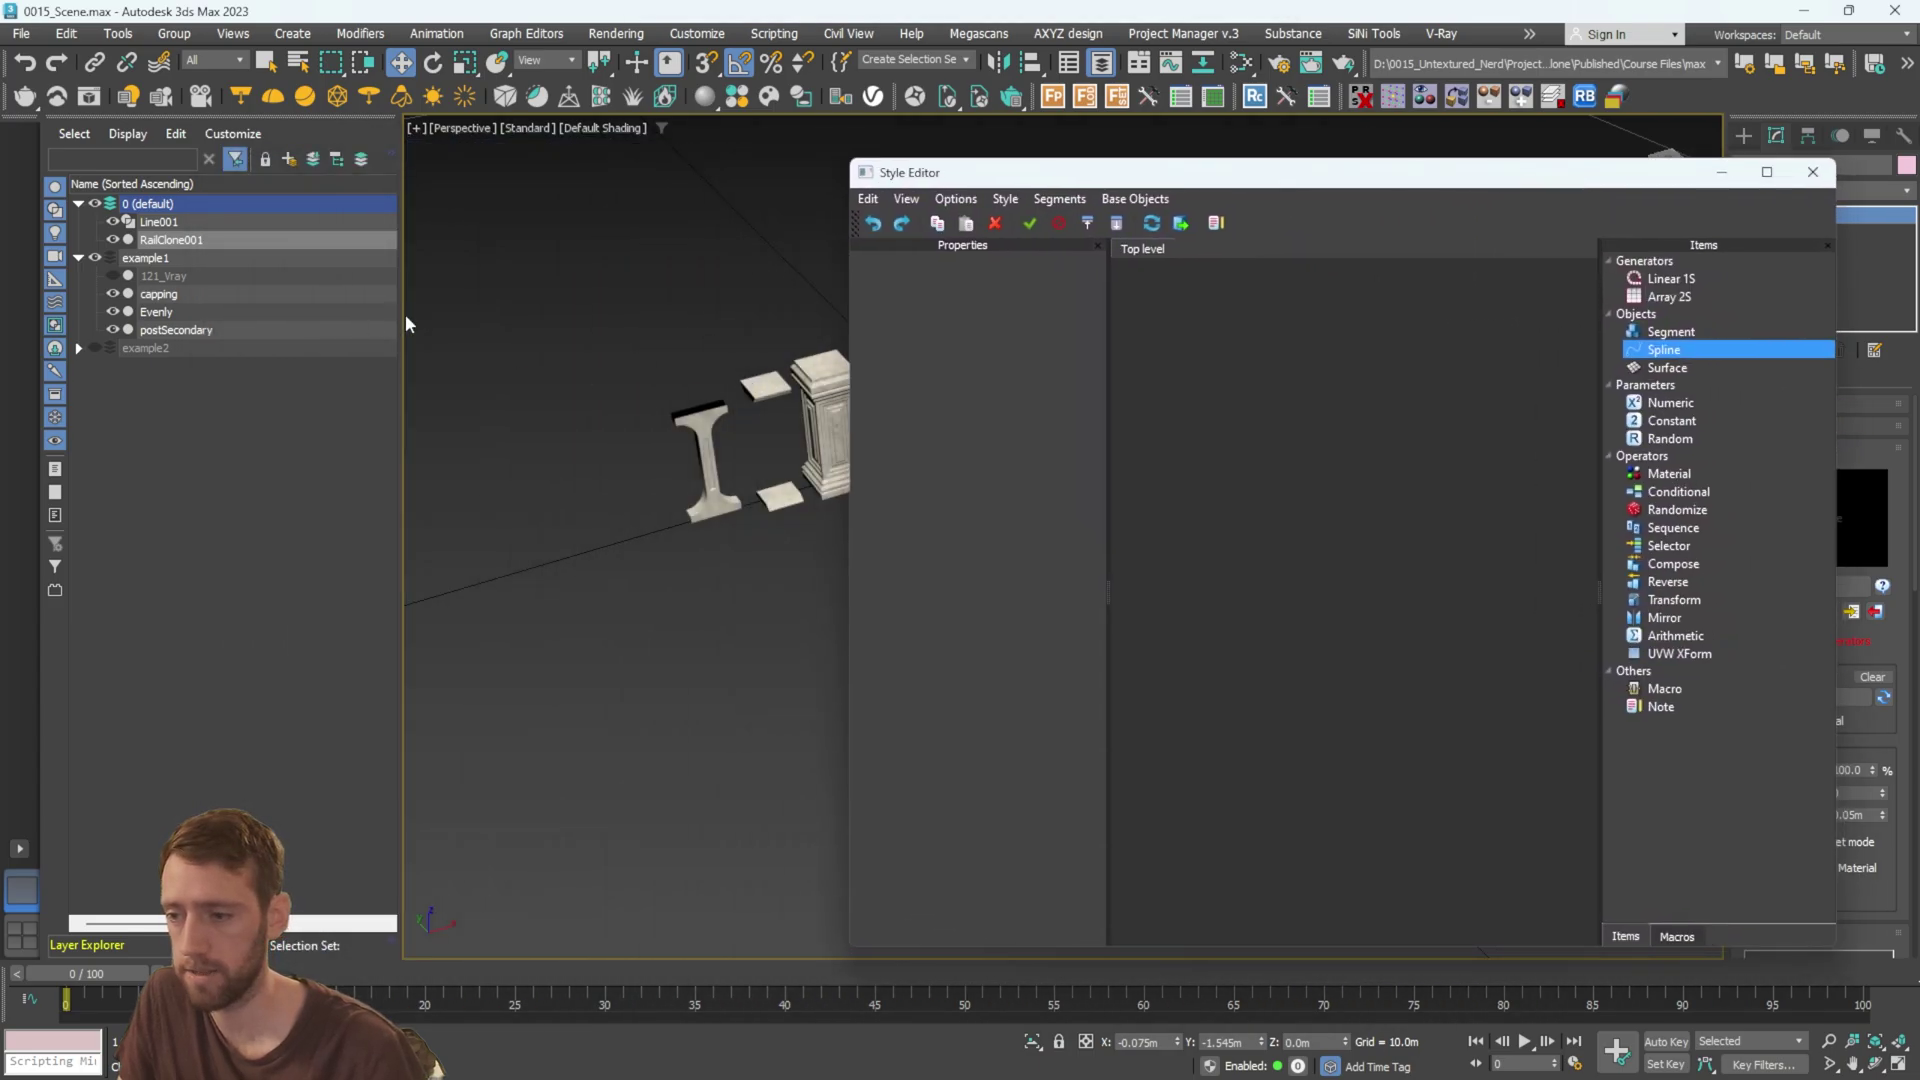
drag(399, 314, 397, 314)
click(1101, 64)
middle_drag(686, 326, 372, 345)
alt+middle_drag(545, 460, 620, 425)
scroll(555, 418, down, 4)
drag(1186, 174, 1241, 169)
alt+middle_drag(759, 416, 660, 512)
middle_drag(794, 307, 728, 377)
Add a Linear 1S generator to the RailClone style.
drag(1722, 280, 1421, 447)
middle_drag(1360, 404, 1392, 391)
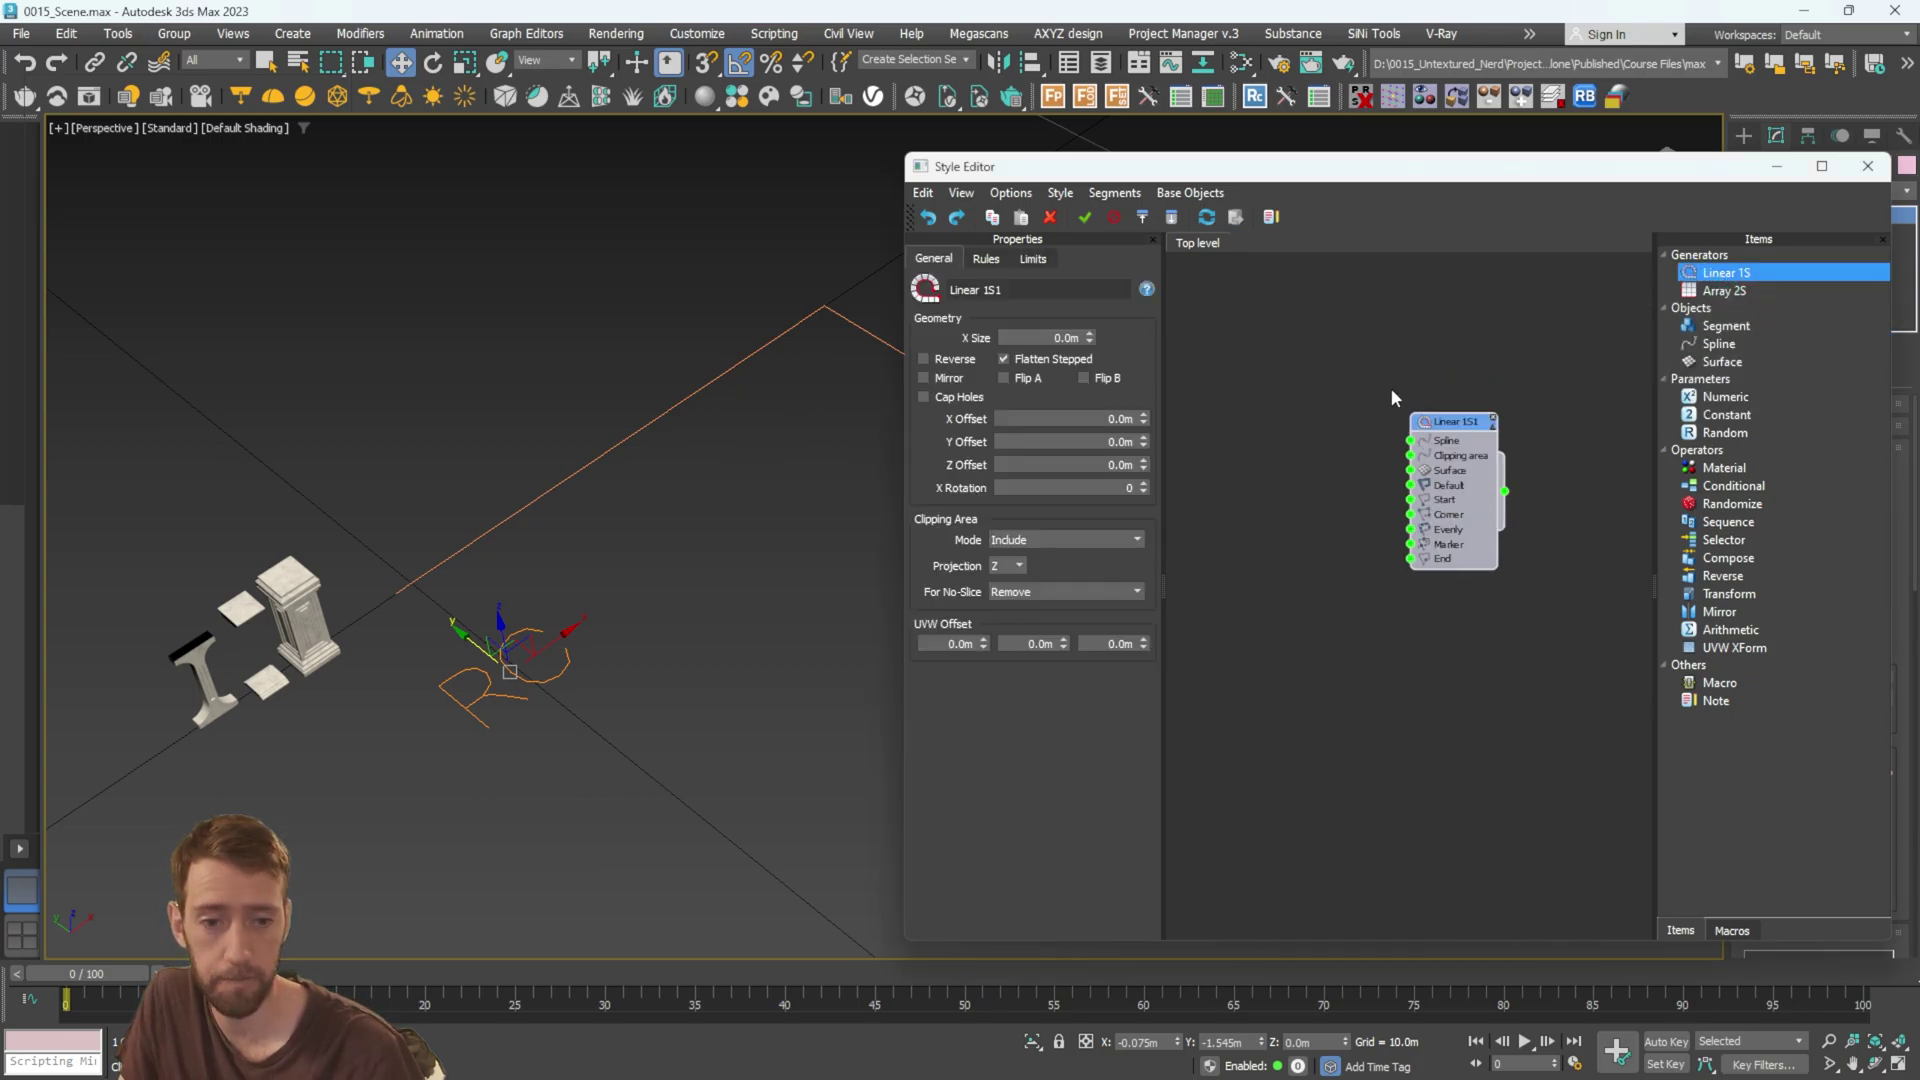
middle_drag(498, 575, 601, 530)
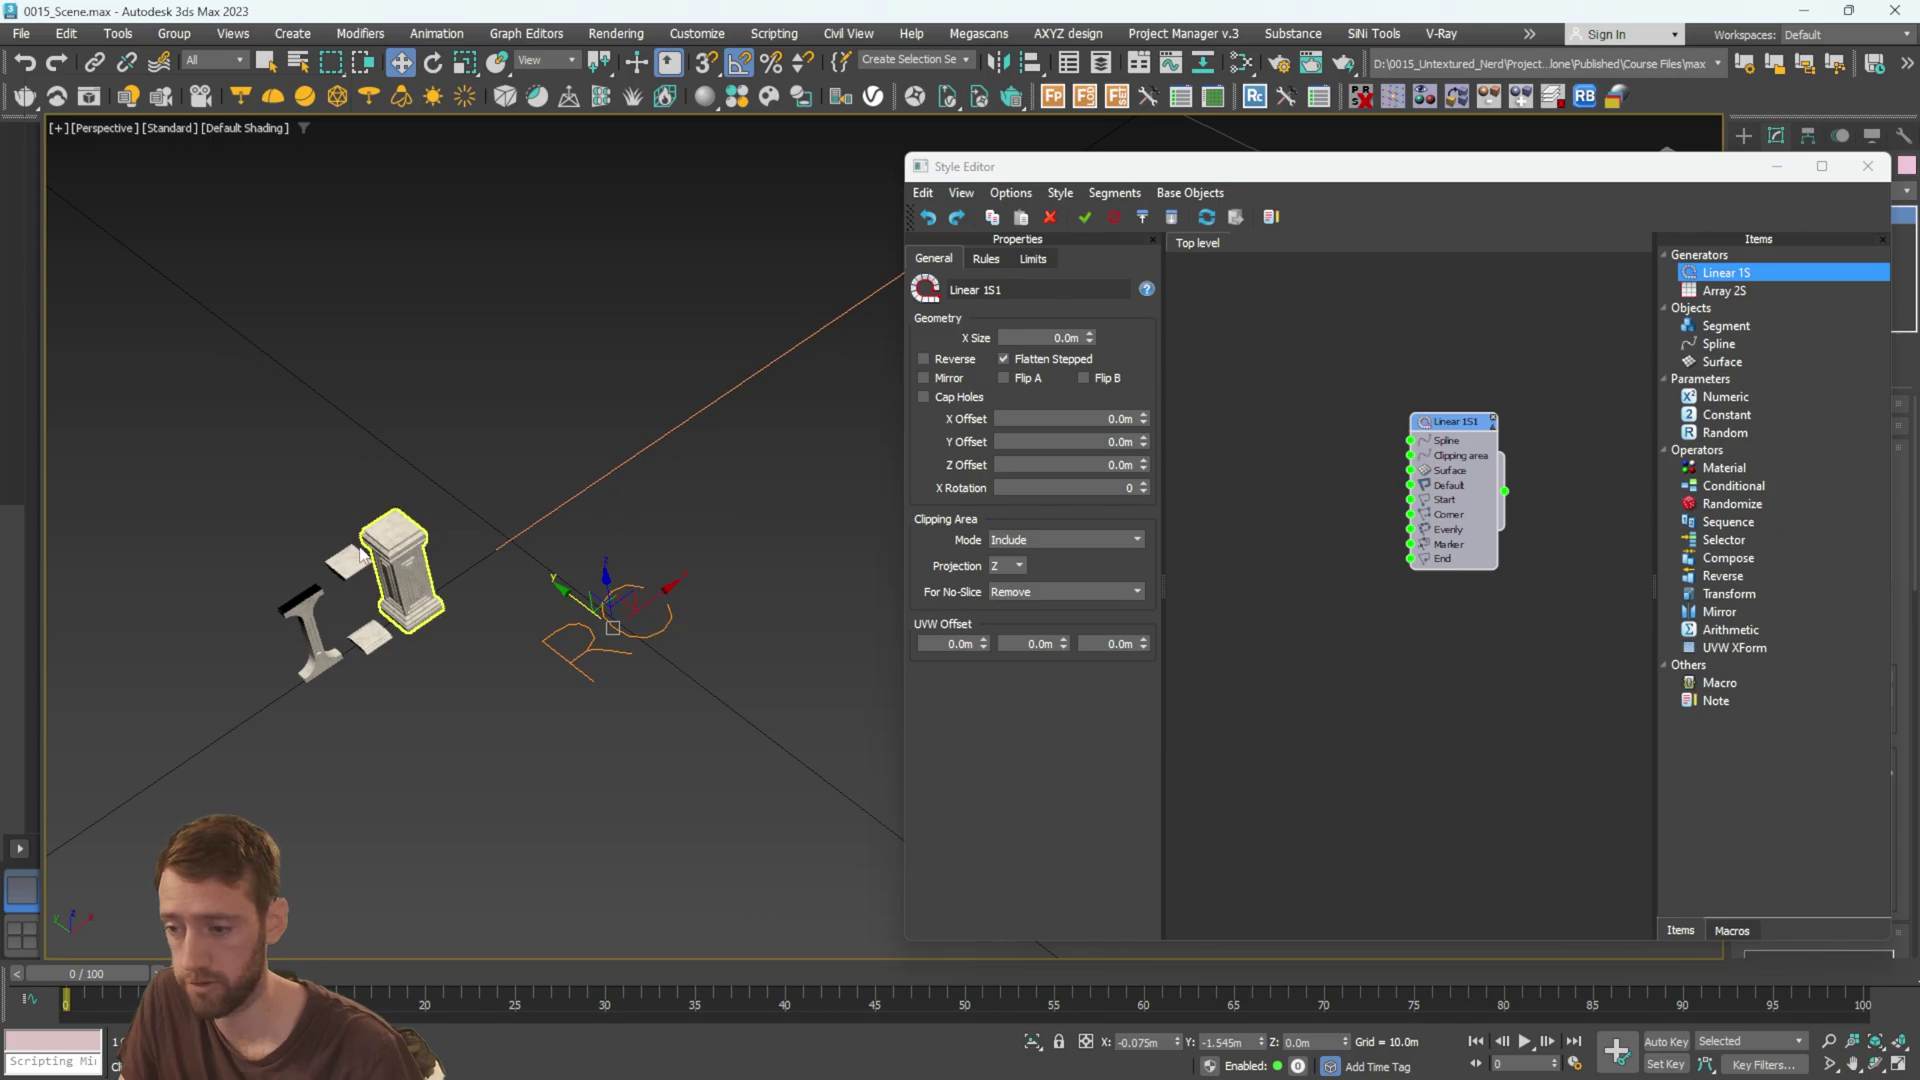
Add a Segment node to the style and assign the separate square post as its object.
drag(1724, 330, 1318, 403)
click(1051, 322)
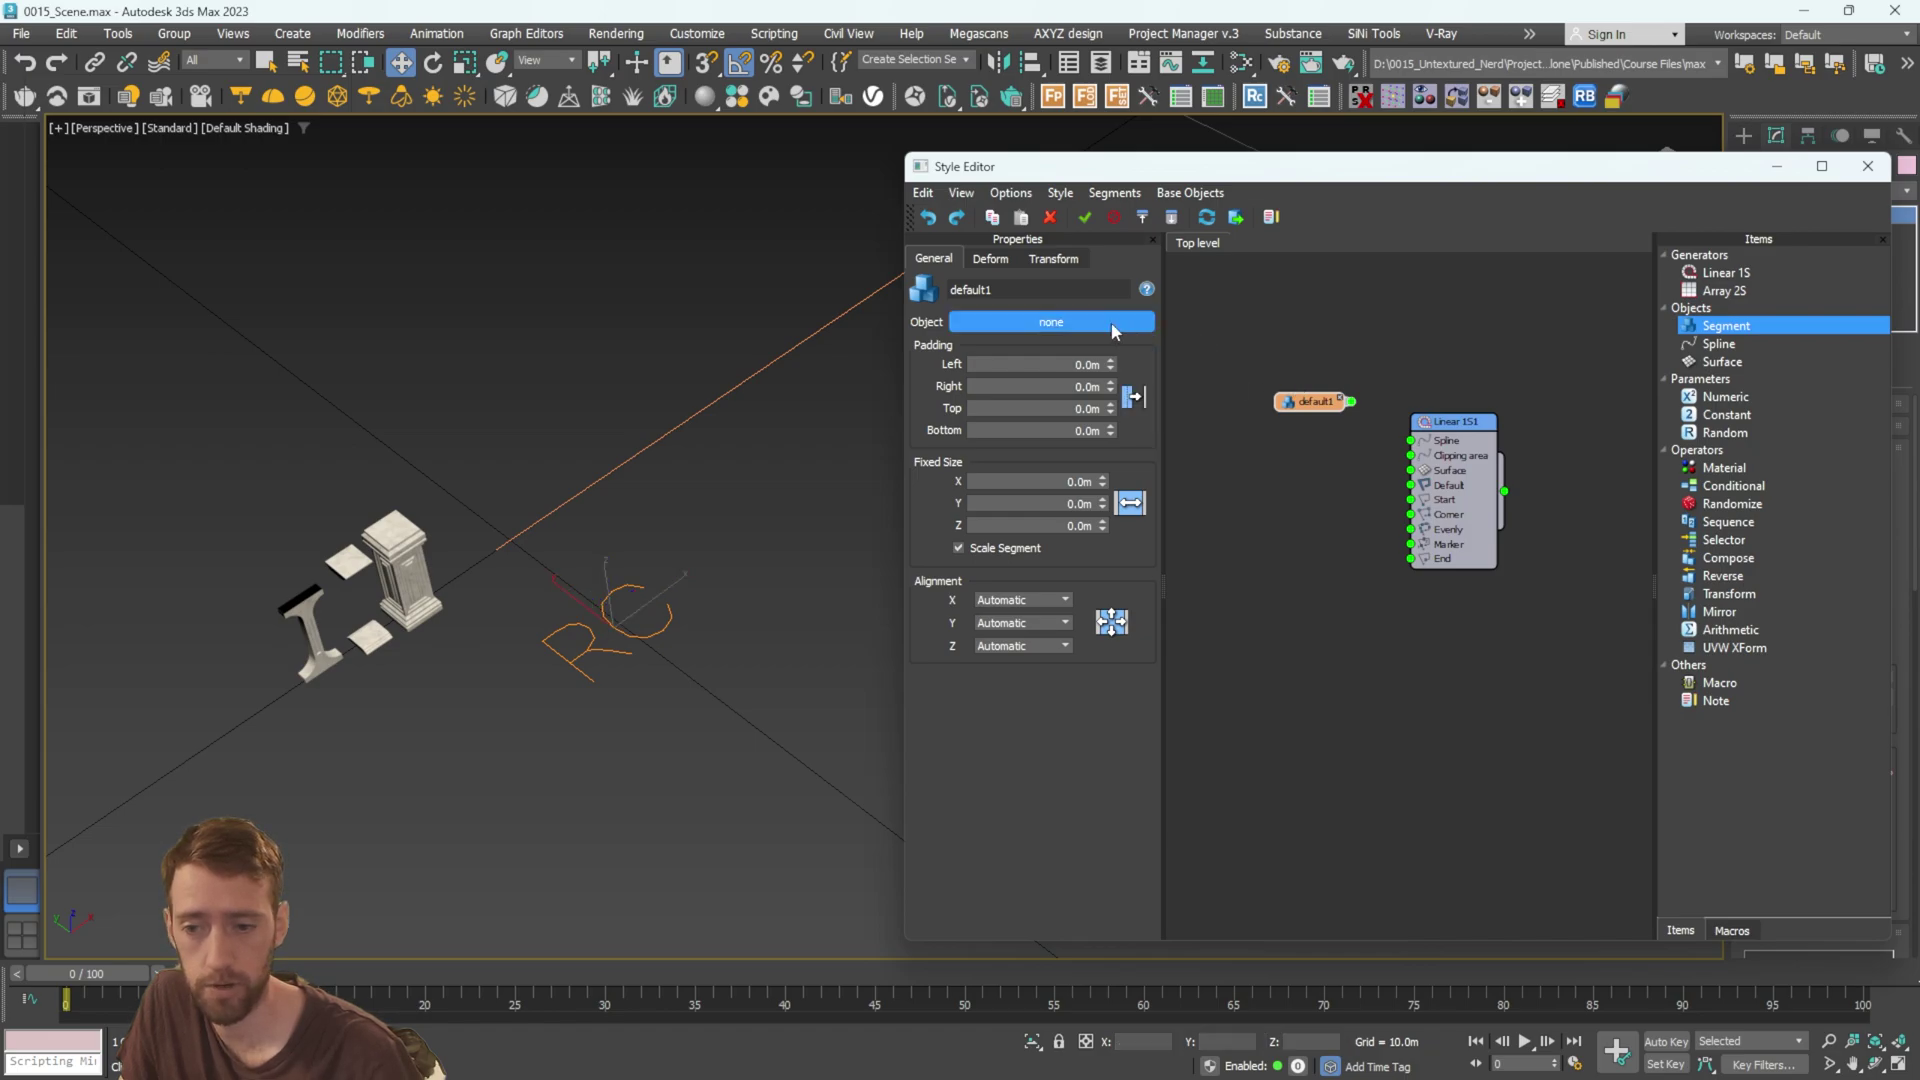
click(415, 560)
middle_drag(638, 530, 637, 604)
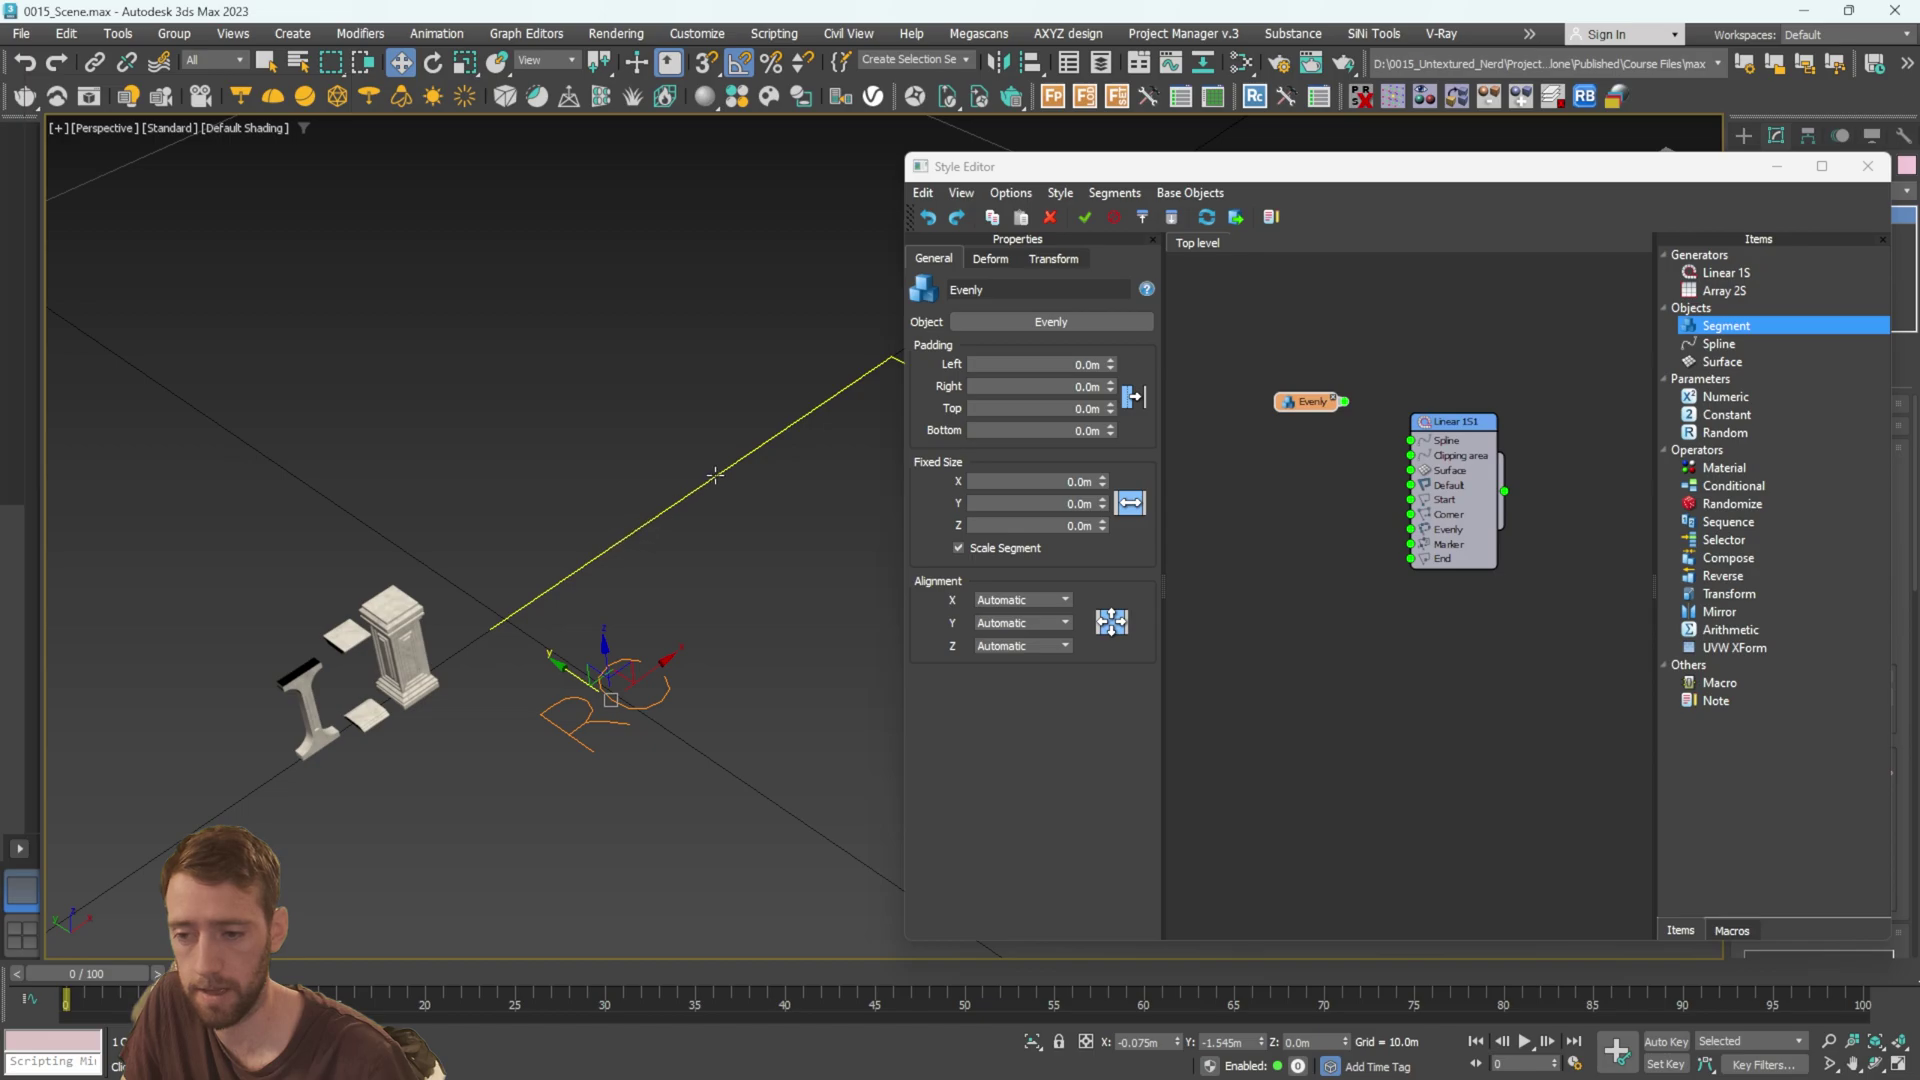
middle_drag(788, 426, 752, 447)
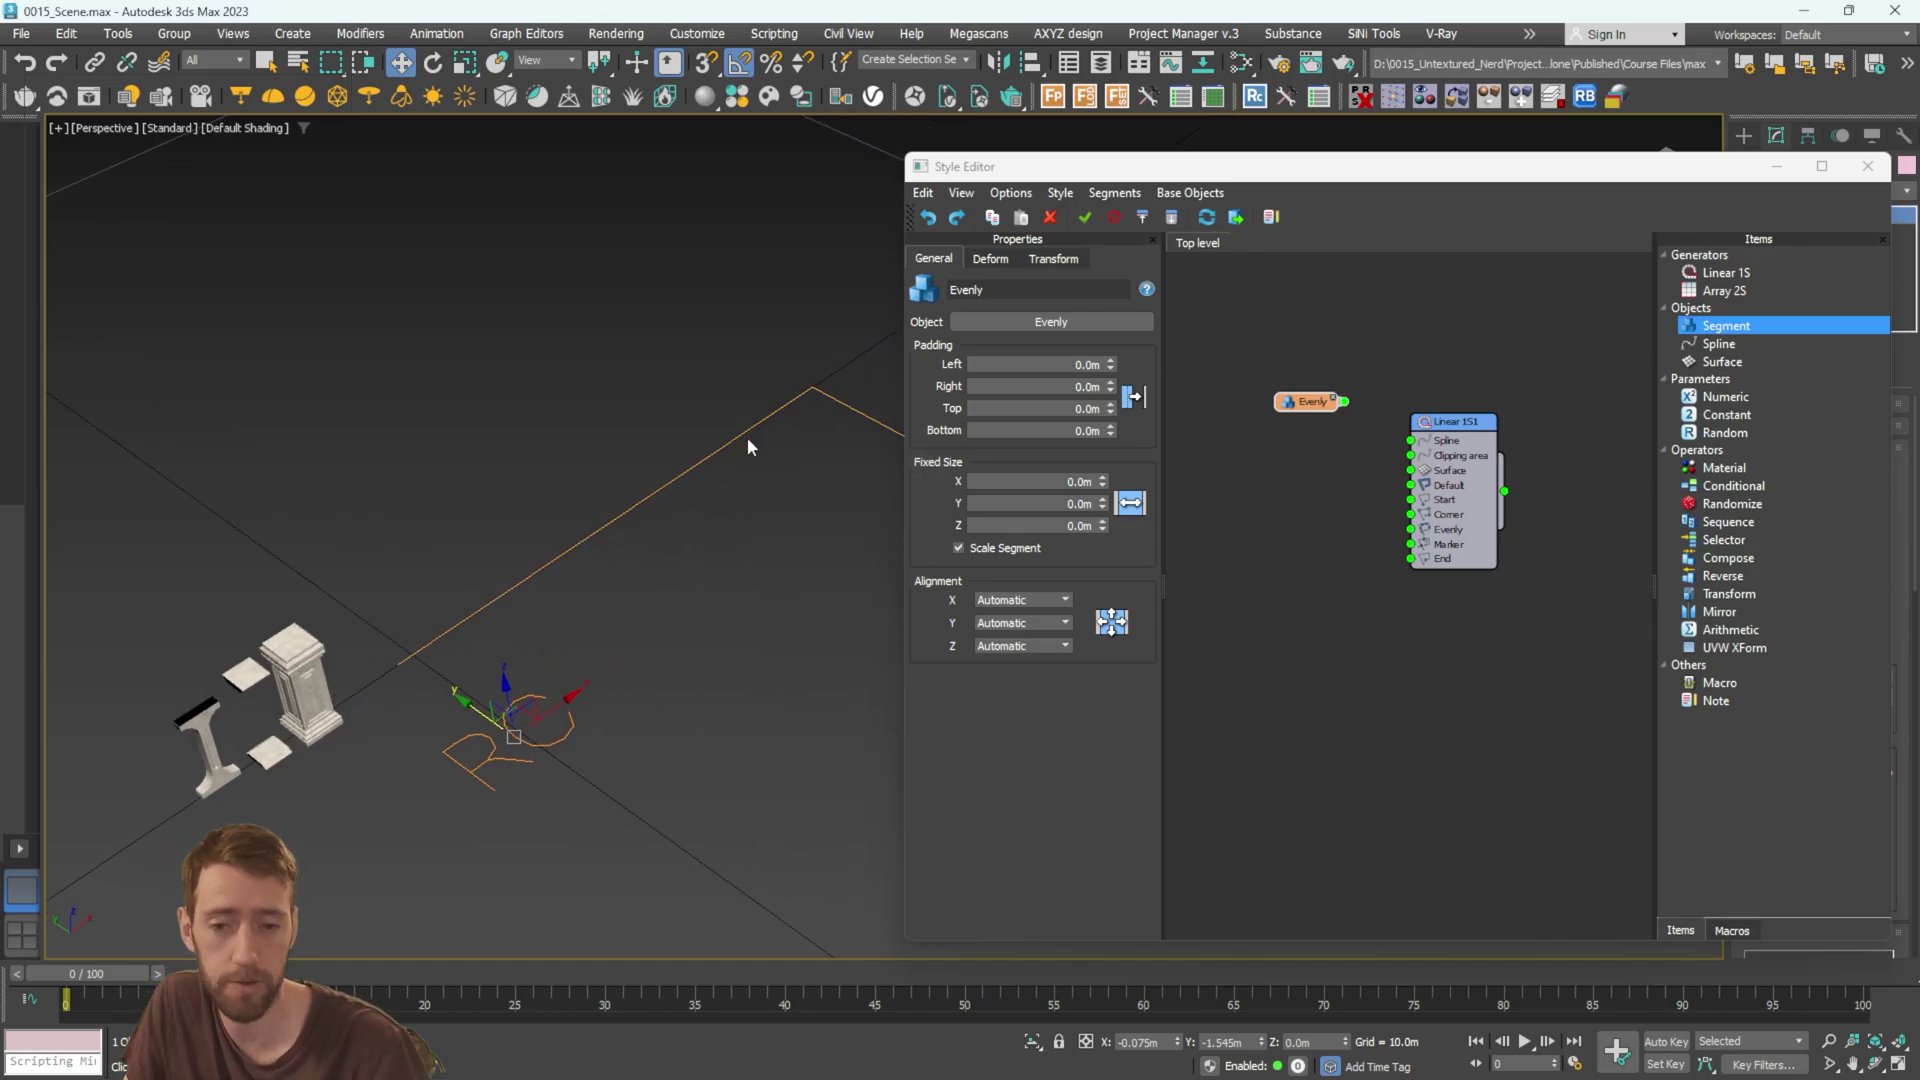
scroll(709, 492, down, 3)
middle_drag(709, 492, 910, 415)
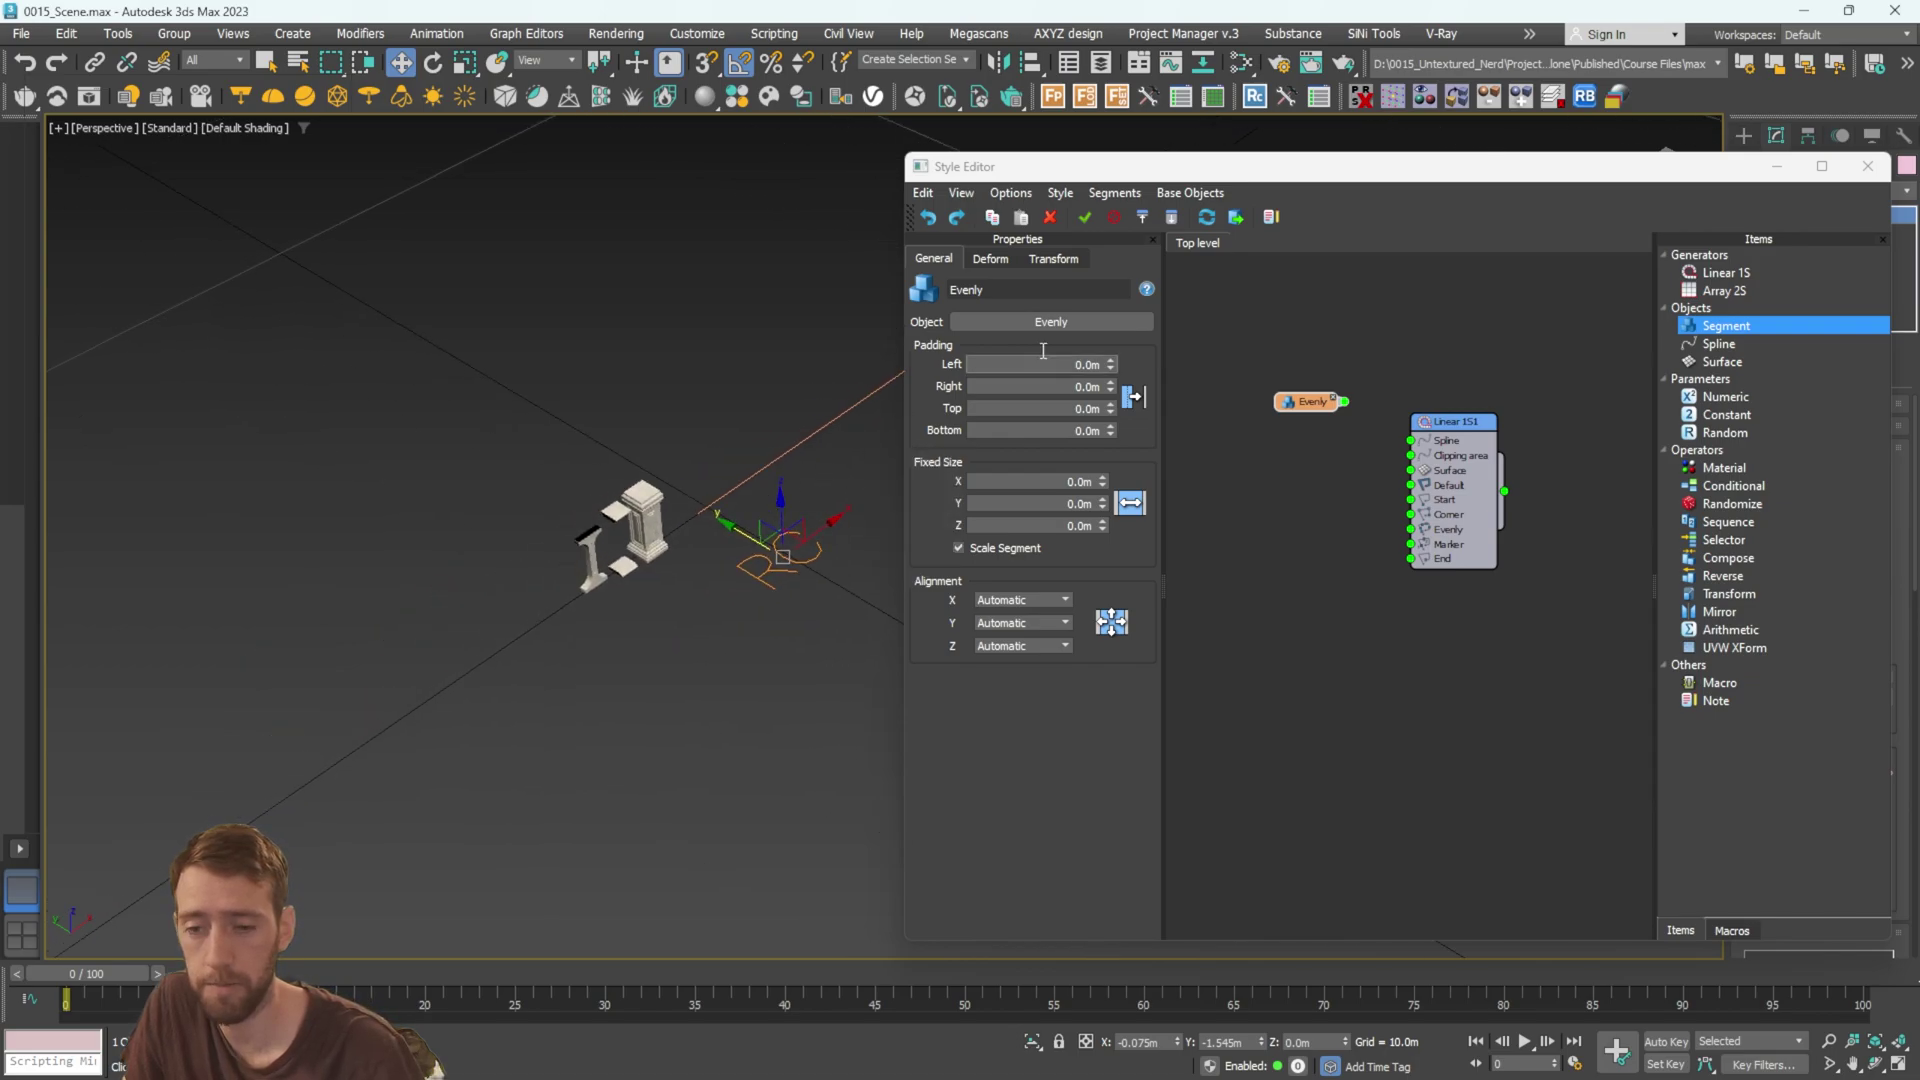
Bring back the layer explorer and unhide the 121_Vray balustrade as a reference for the post spacing.
drag(1440, 172, 1354, 172)
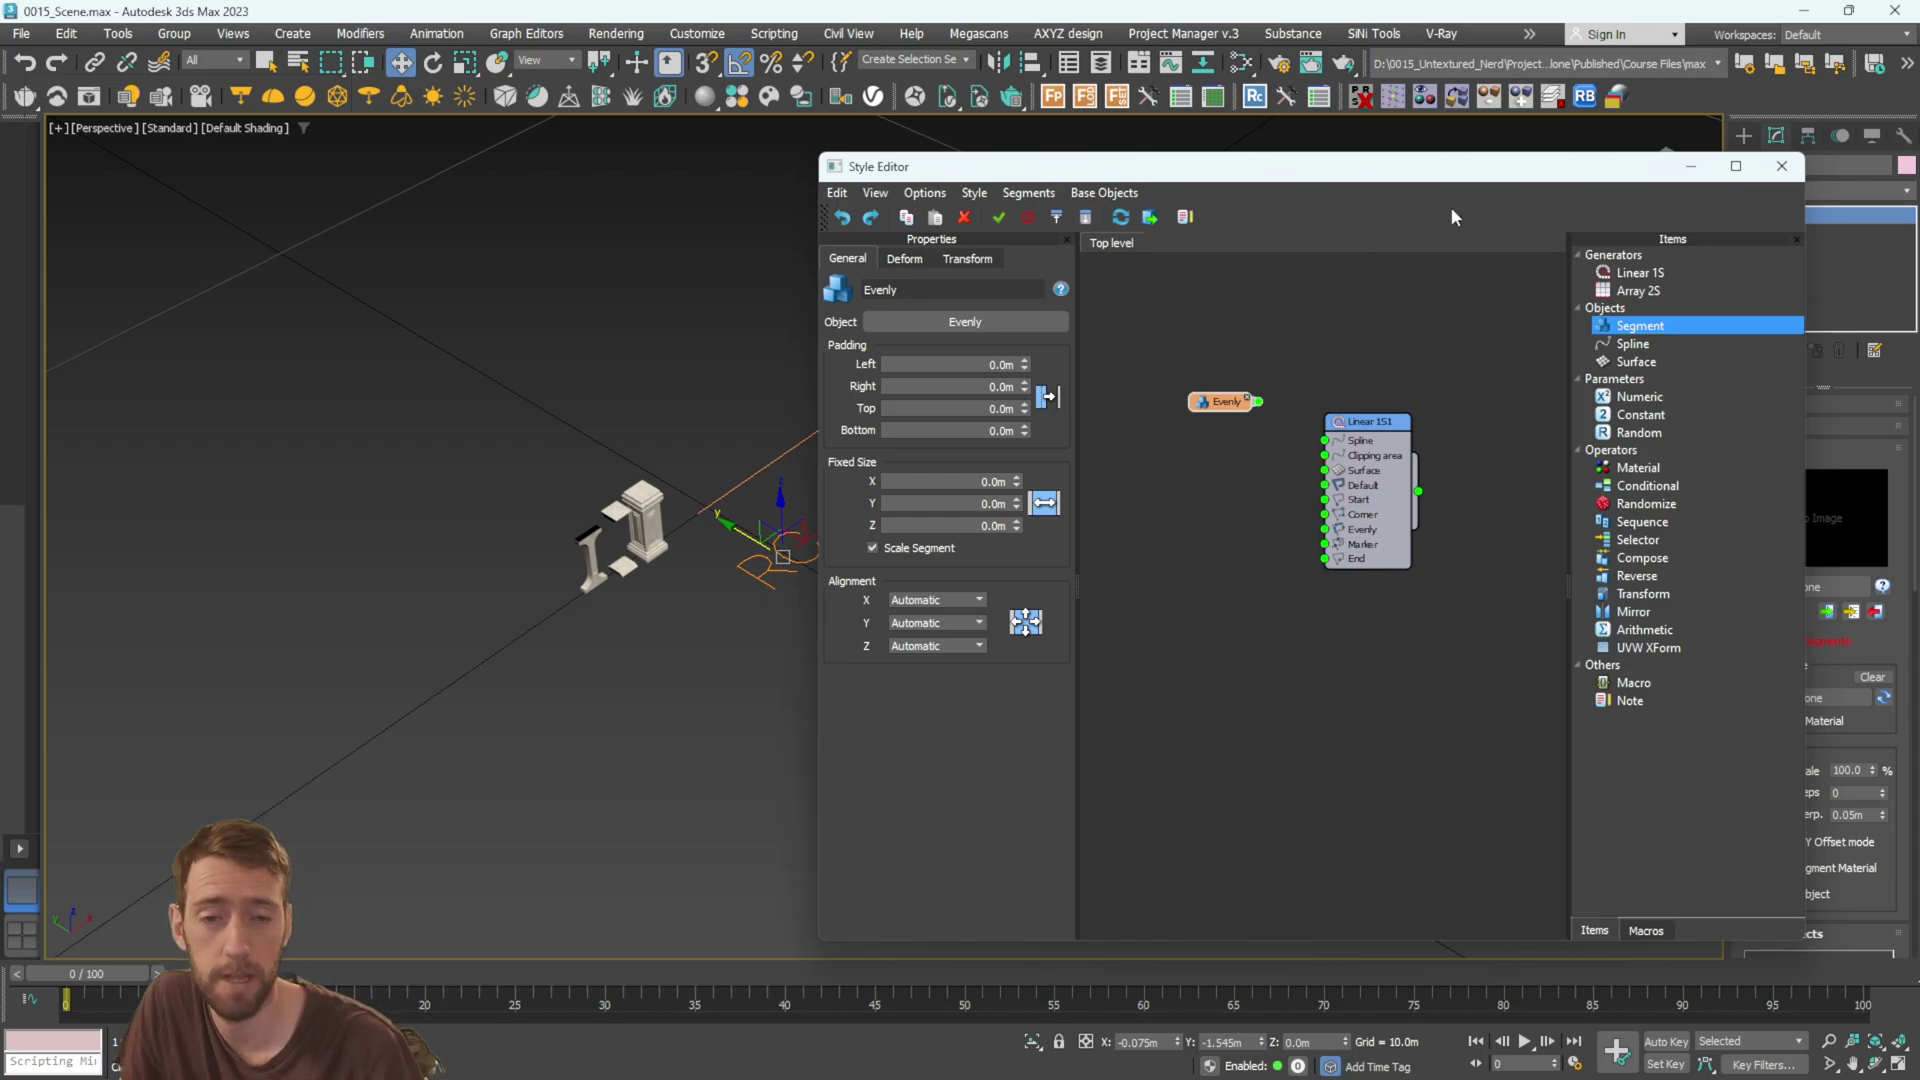
click(1101, 62)
click(79, 222)
click(113, 241)
alt+middle_drag(602, 540, 568, 524)
scroll(661, 576, up, 5)
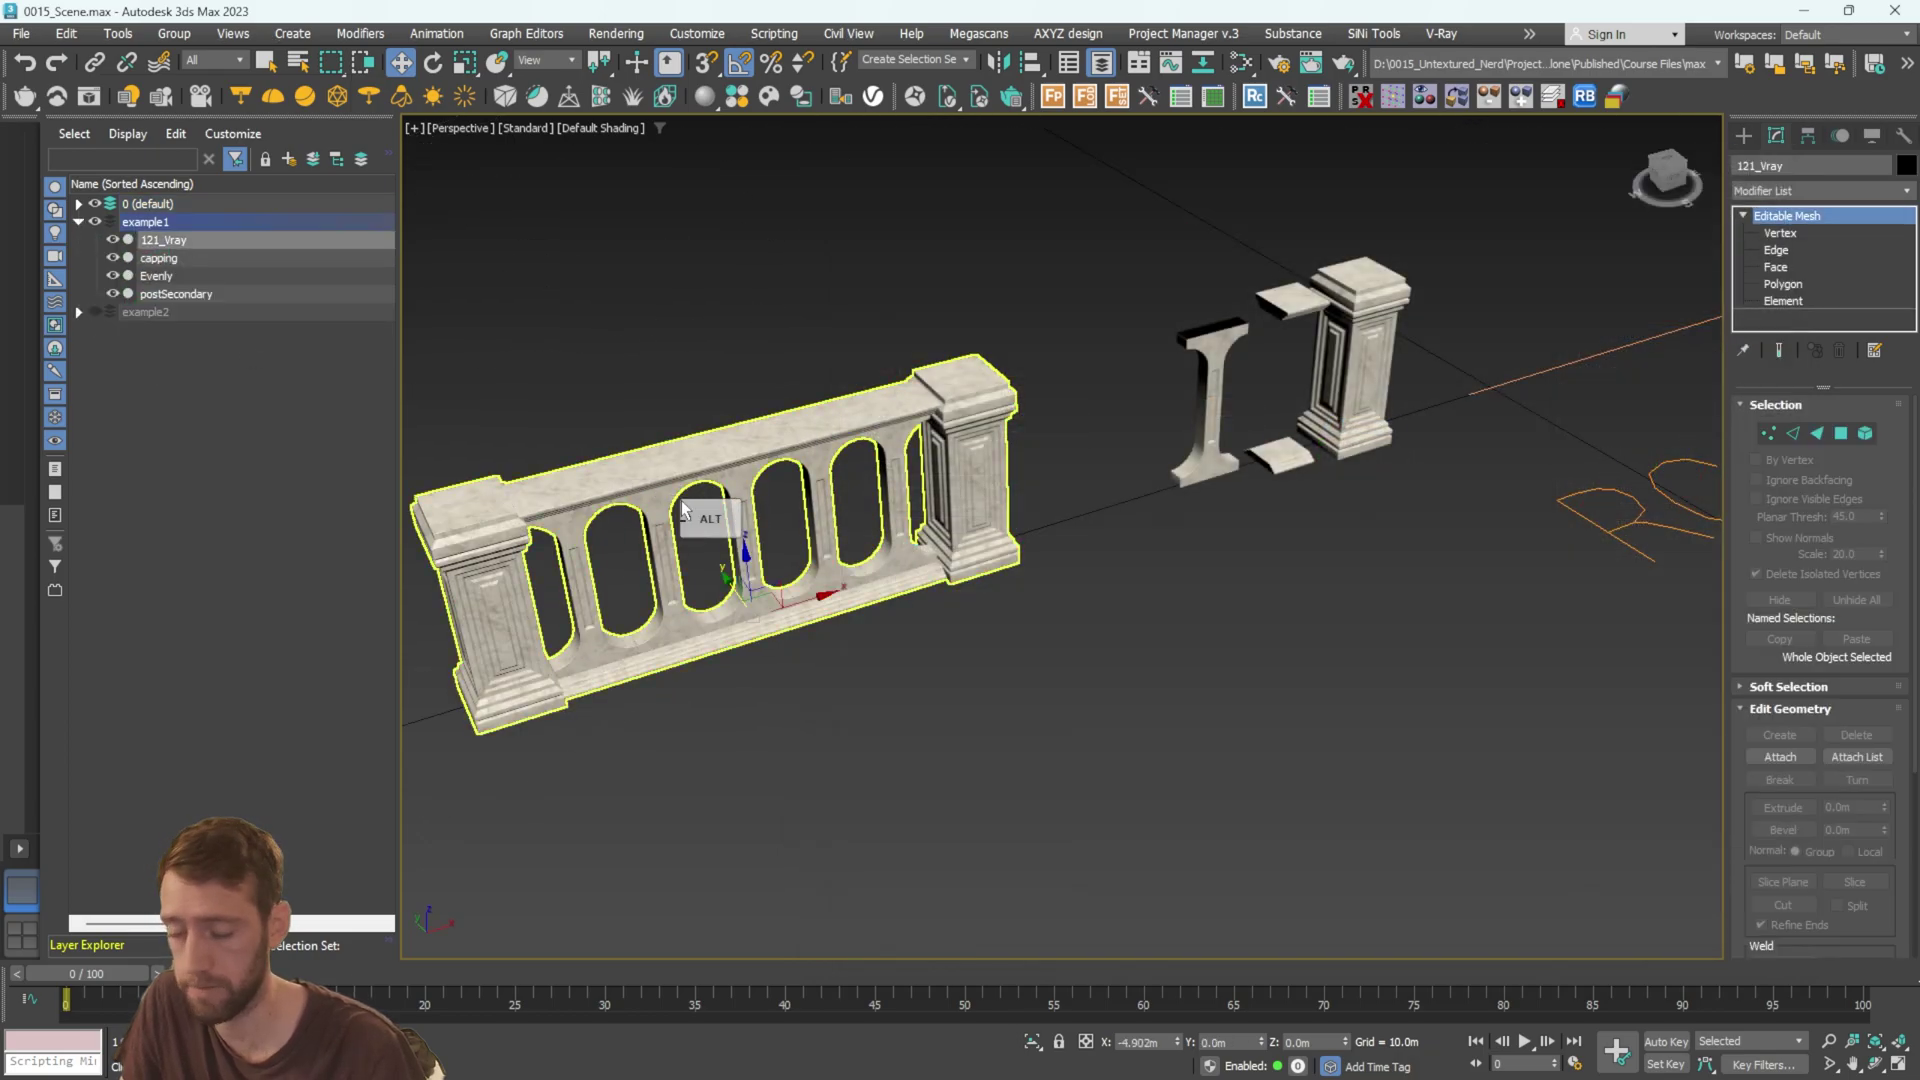
key(alt+w)
key(alt+w)
alt+middle_drag(878, 506, 861, 483)
middle_drag(861, 483, 894, 478)
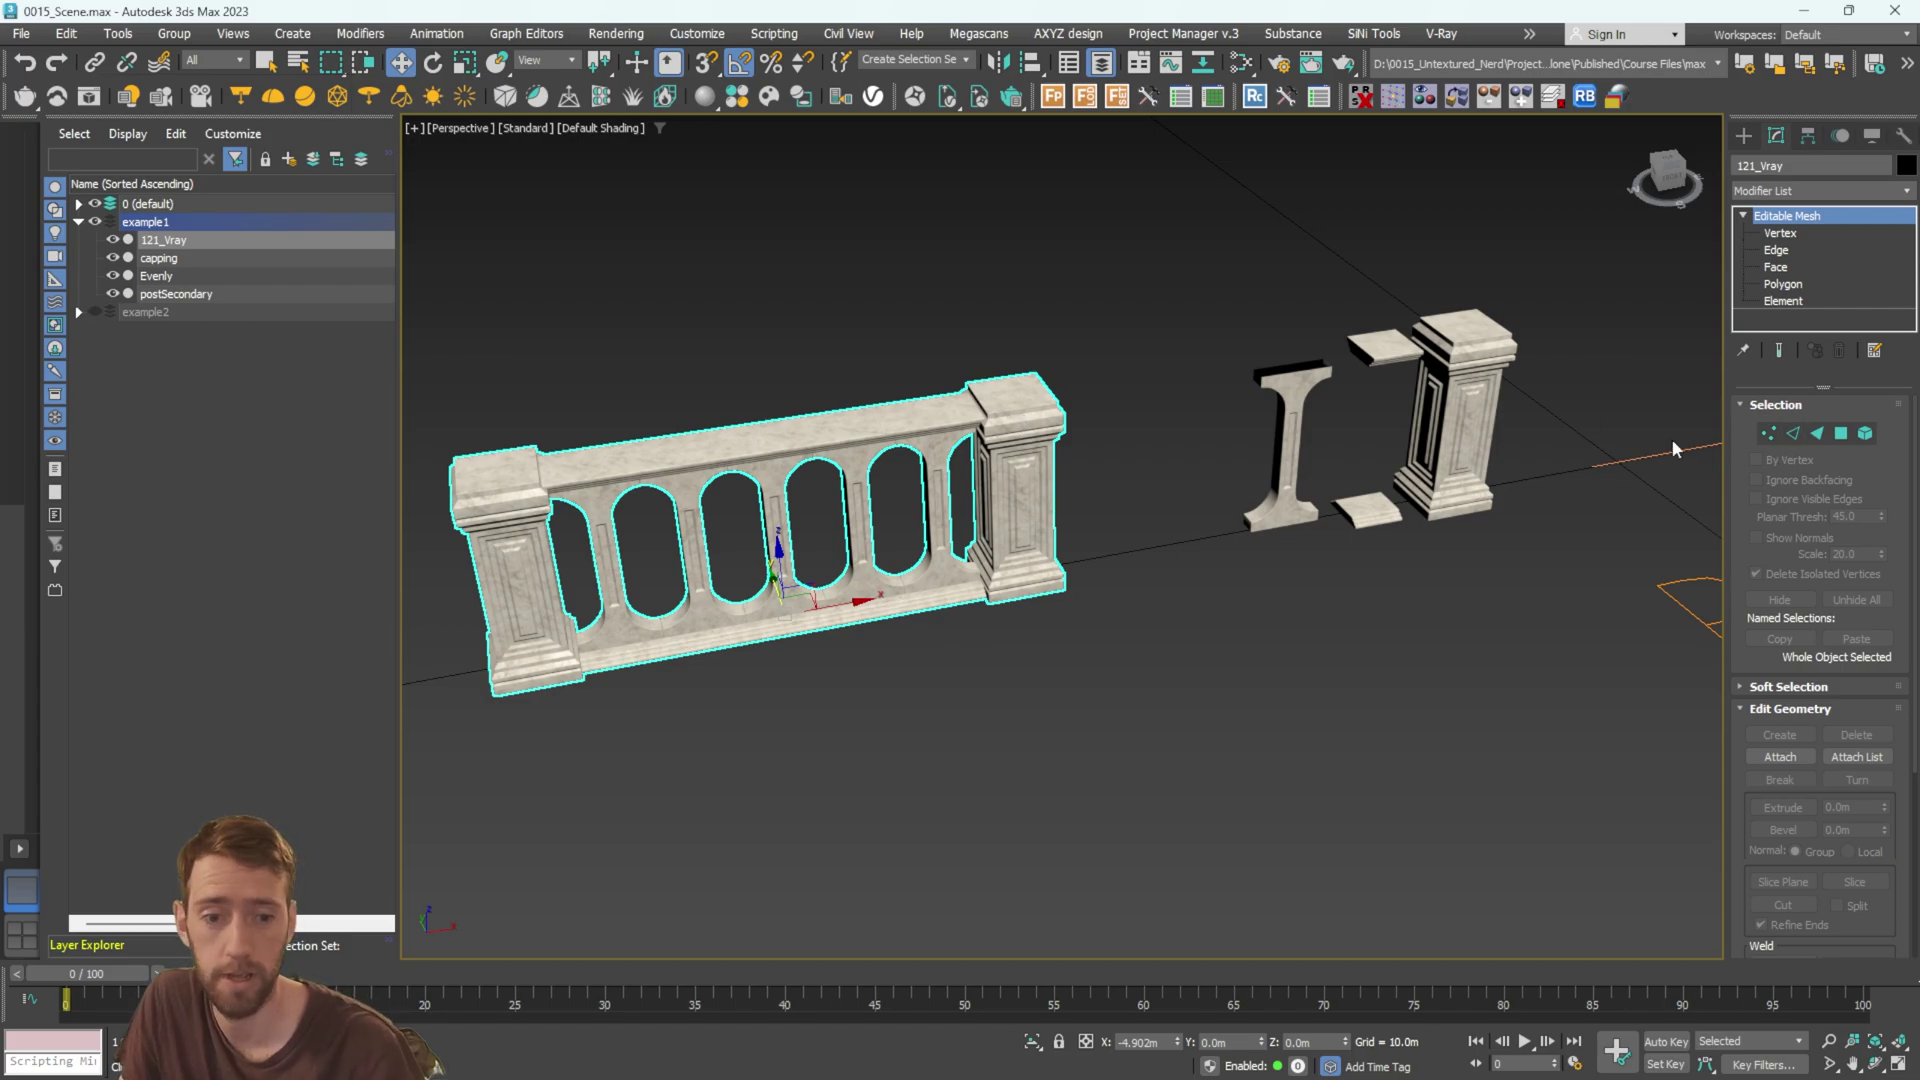
Reselect the RailClone object to return to its style graph, and hide the layer explorer again.
middle_drag(1522, 441, 977, 471)
click(1218, 600)
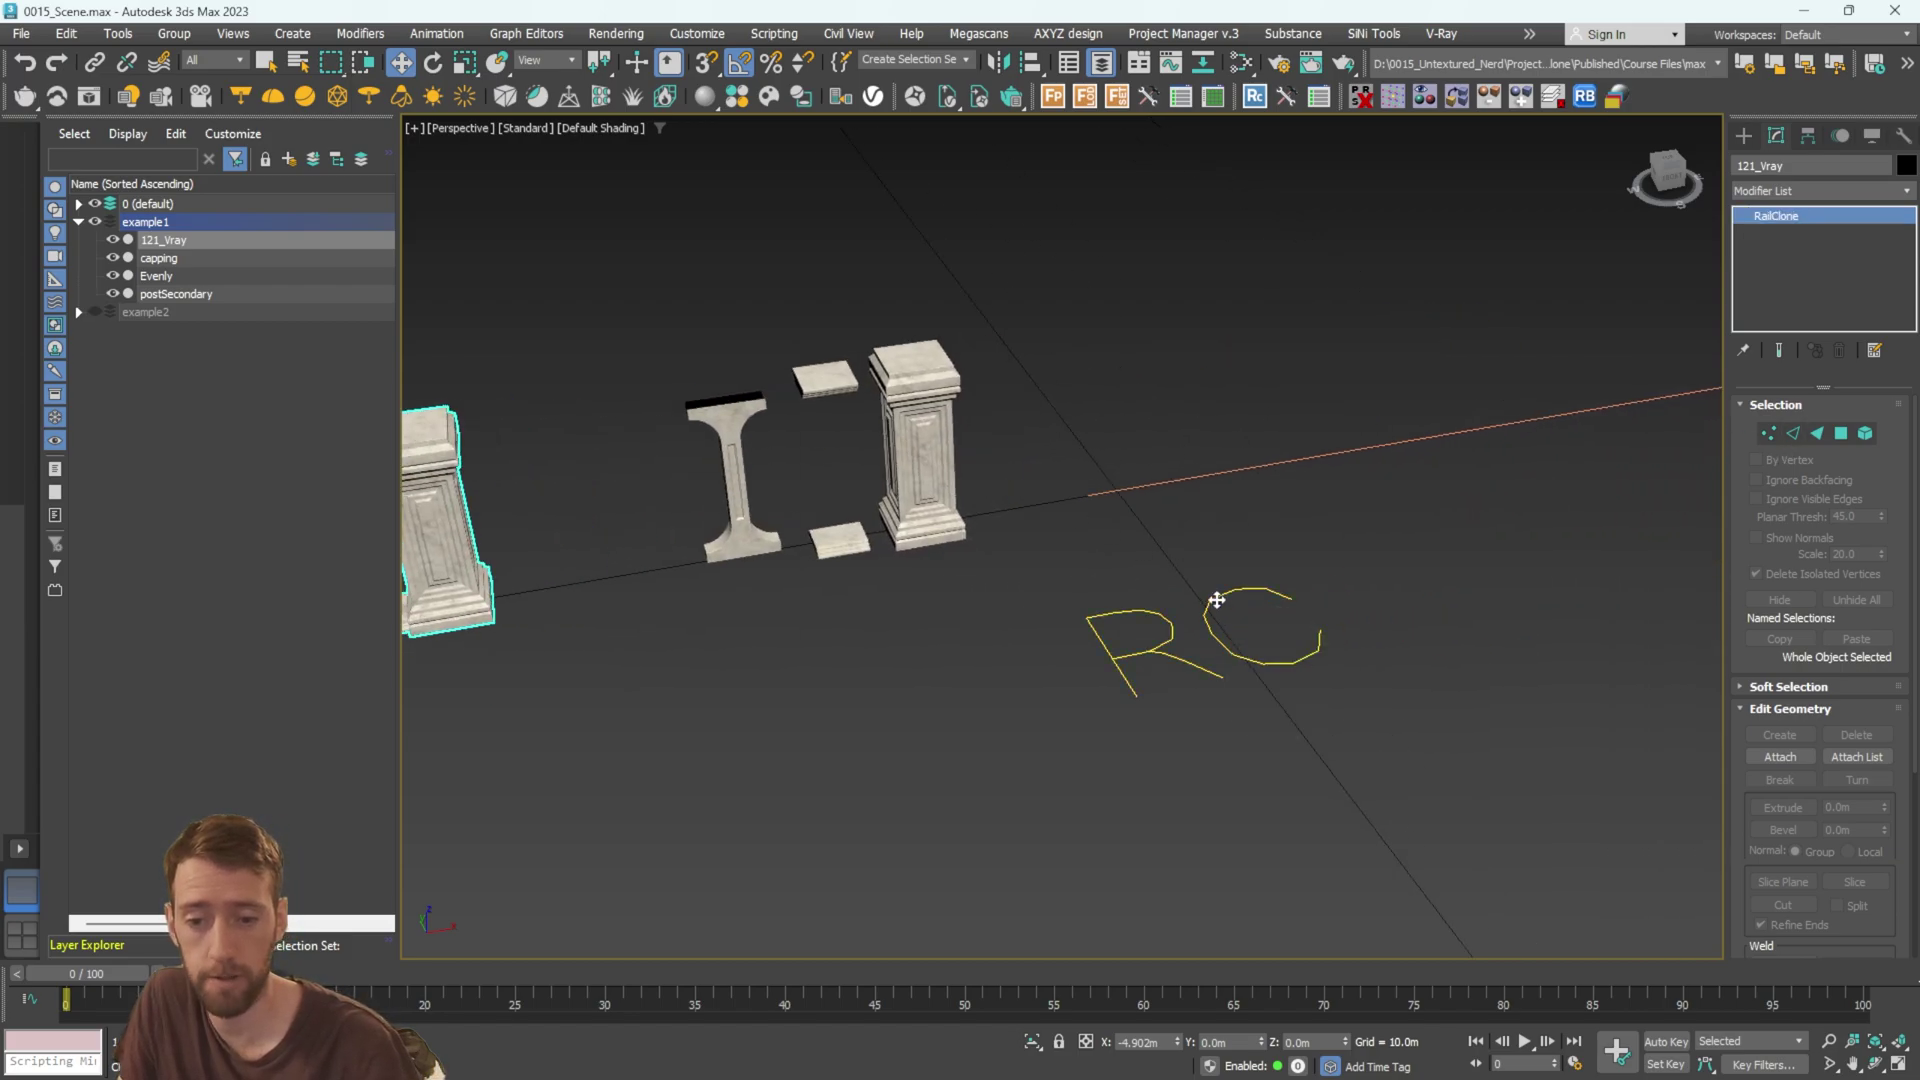
double_click(1218, 600)
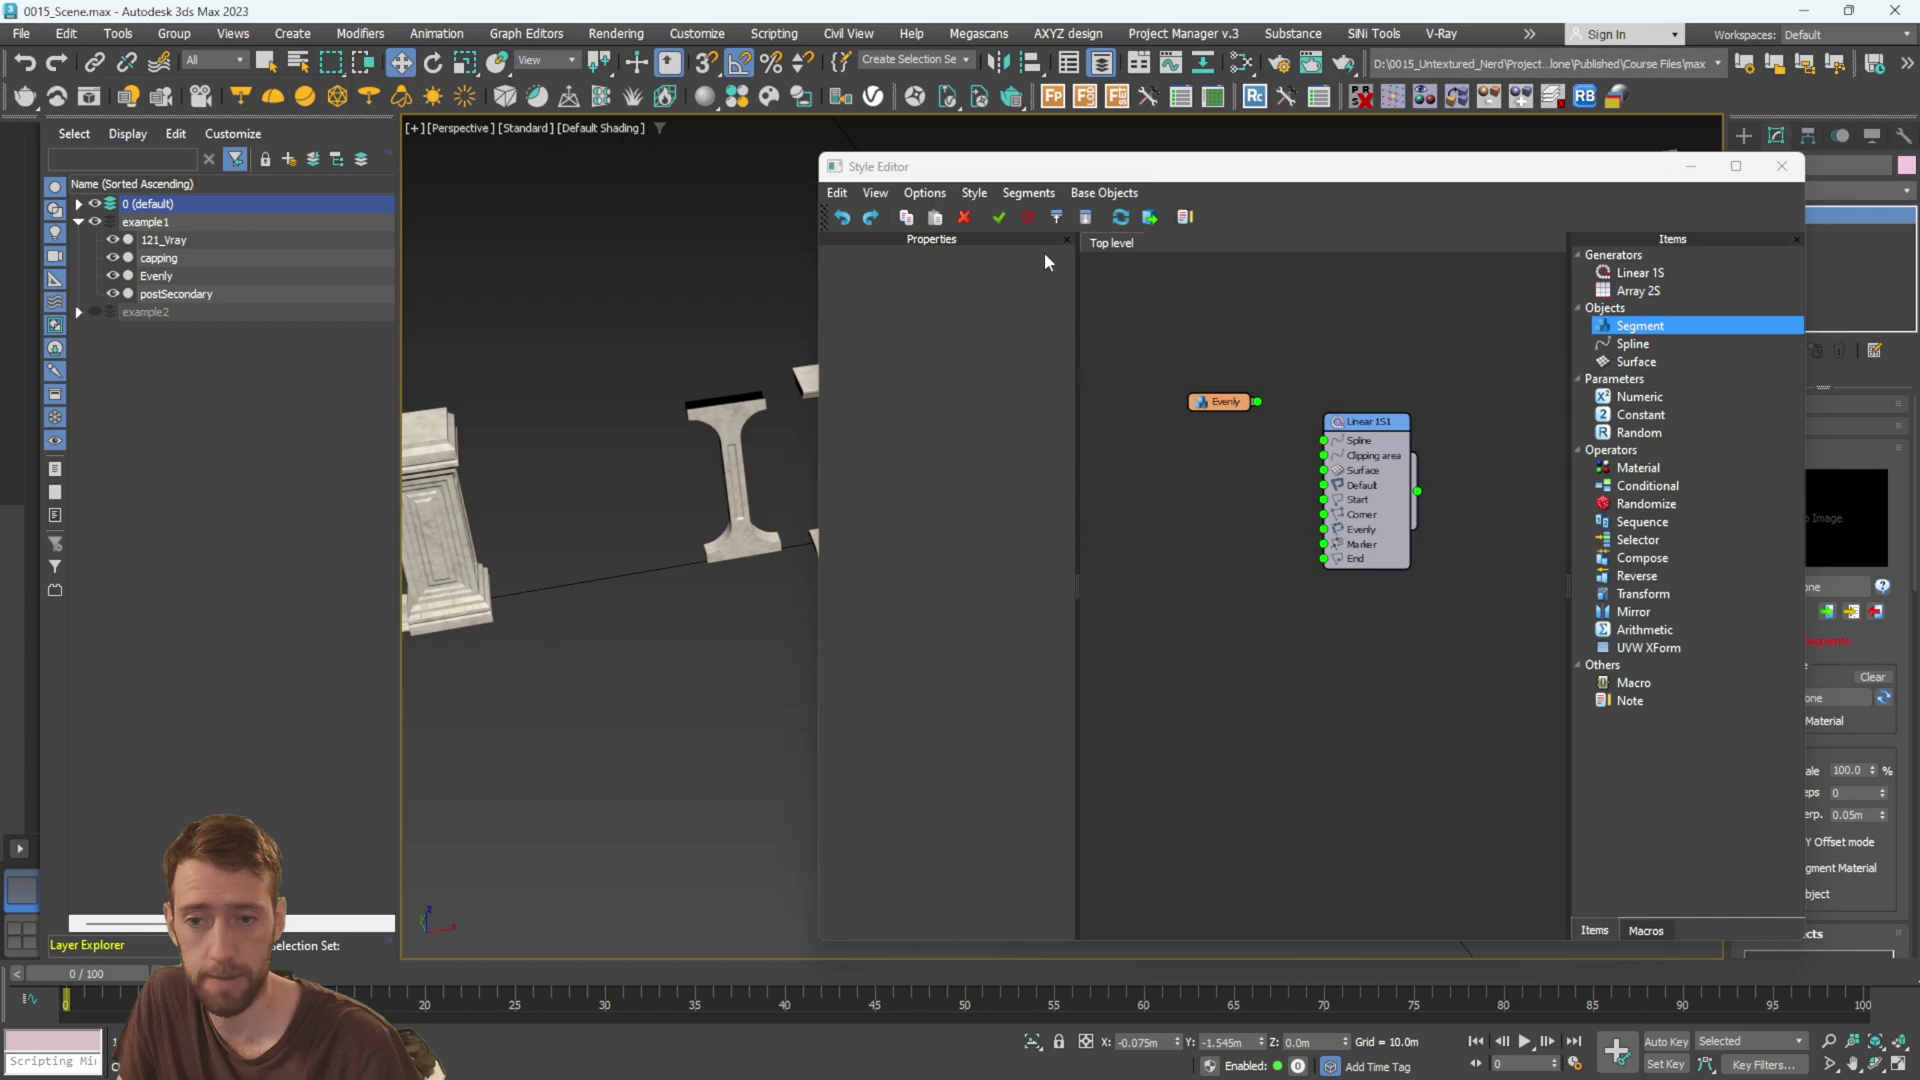
alt+middle_drag(755, 397, 815, 428)
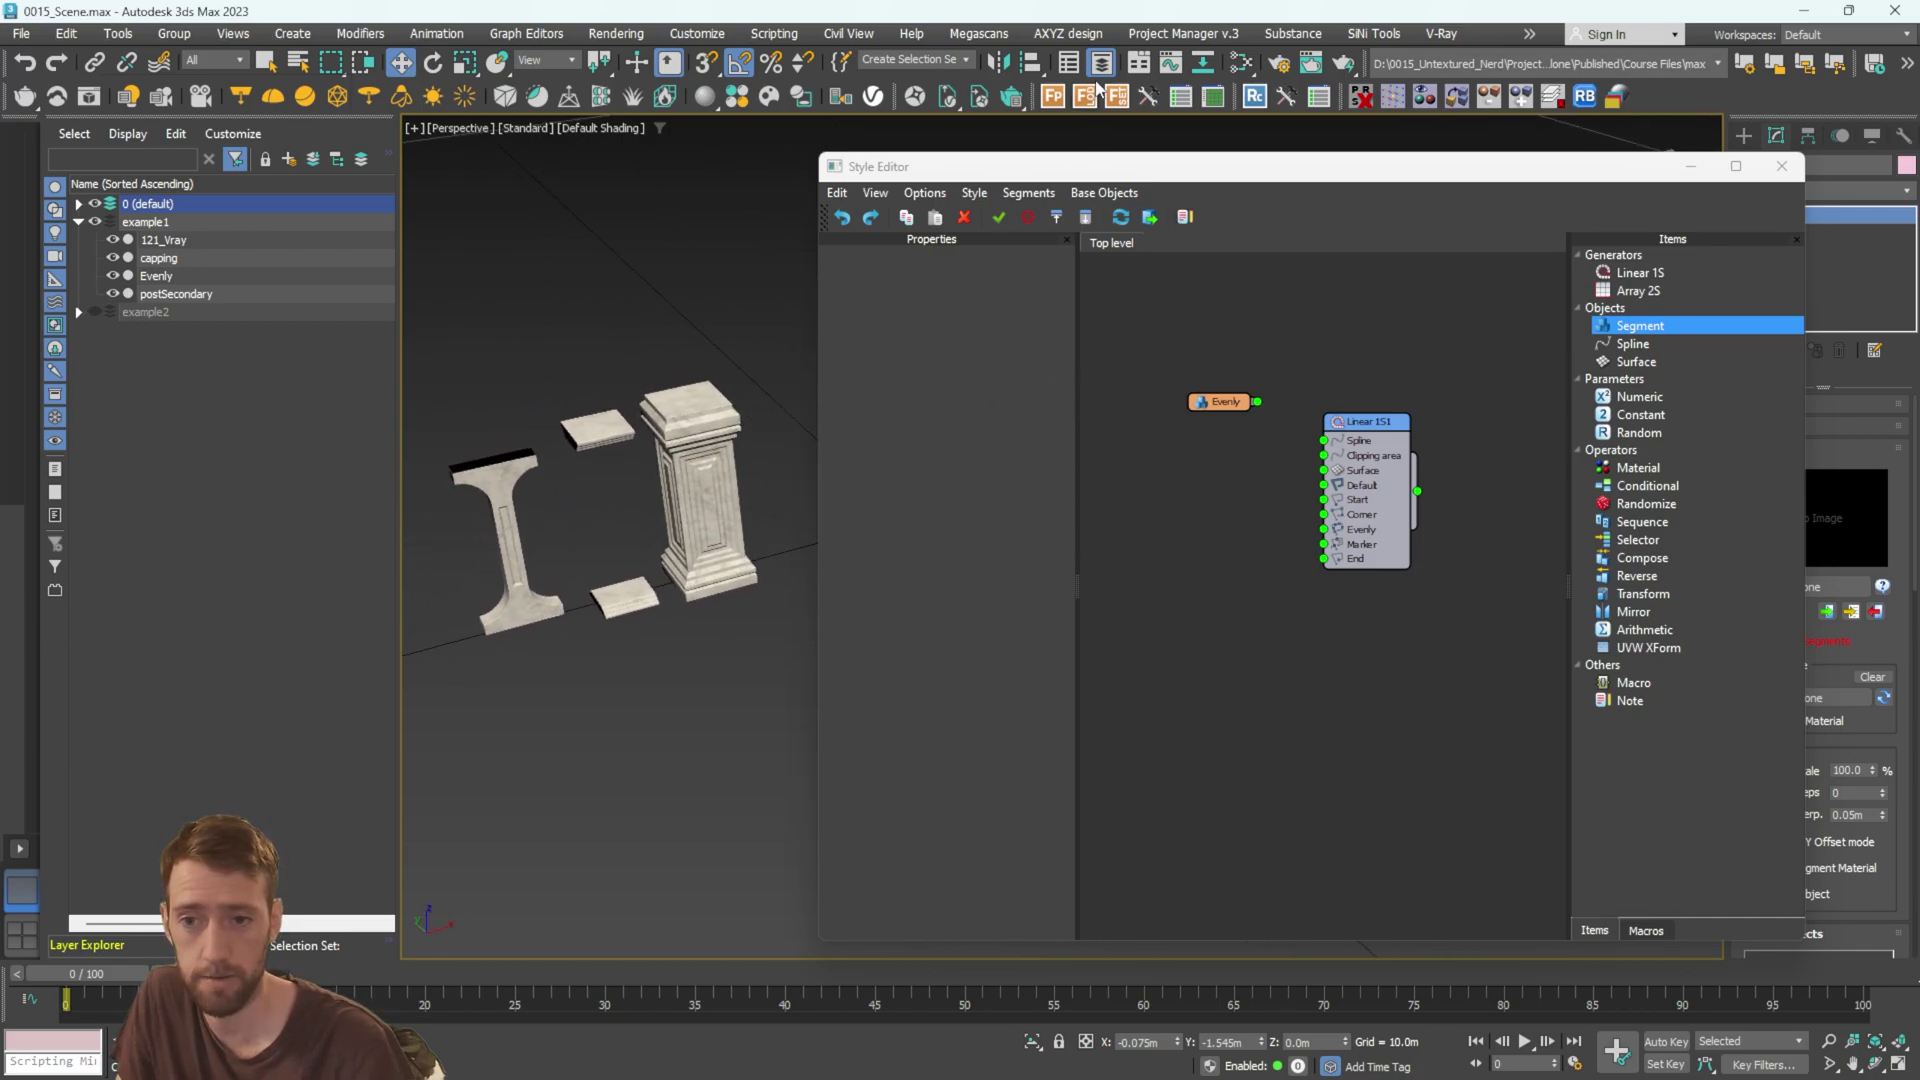
middle_drag(1296, 410, 1314, 420)
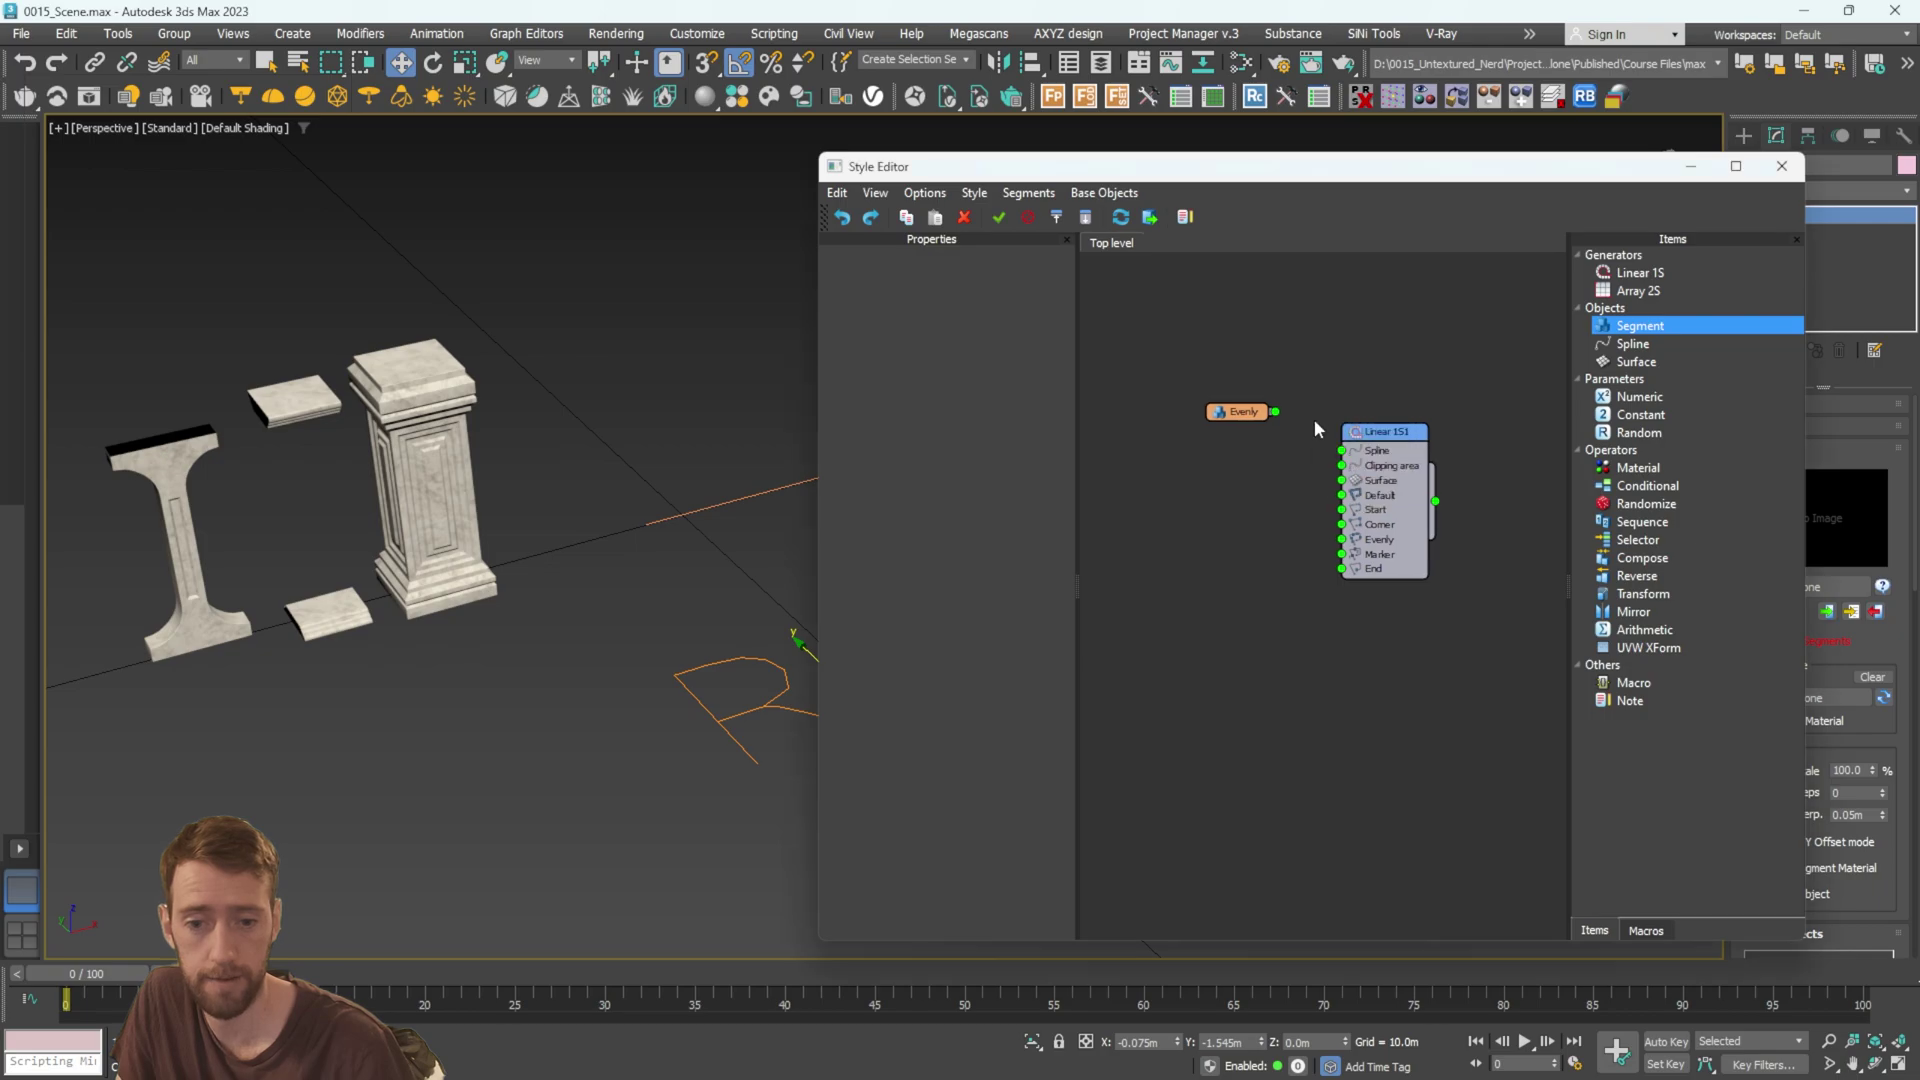
Connect the post segment to the Evenly input of the Linear 1S generator.
click(1382, 445)
scroll(1382, 340, up, 2)
click(1217, 387)
drag(1213, 380, 1346, 453)
scroll(686, 480, down, 6)
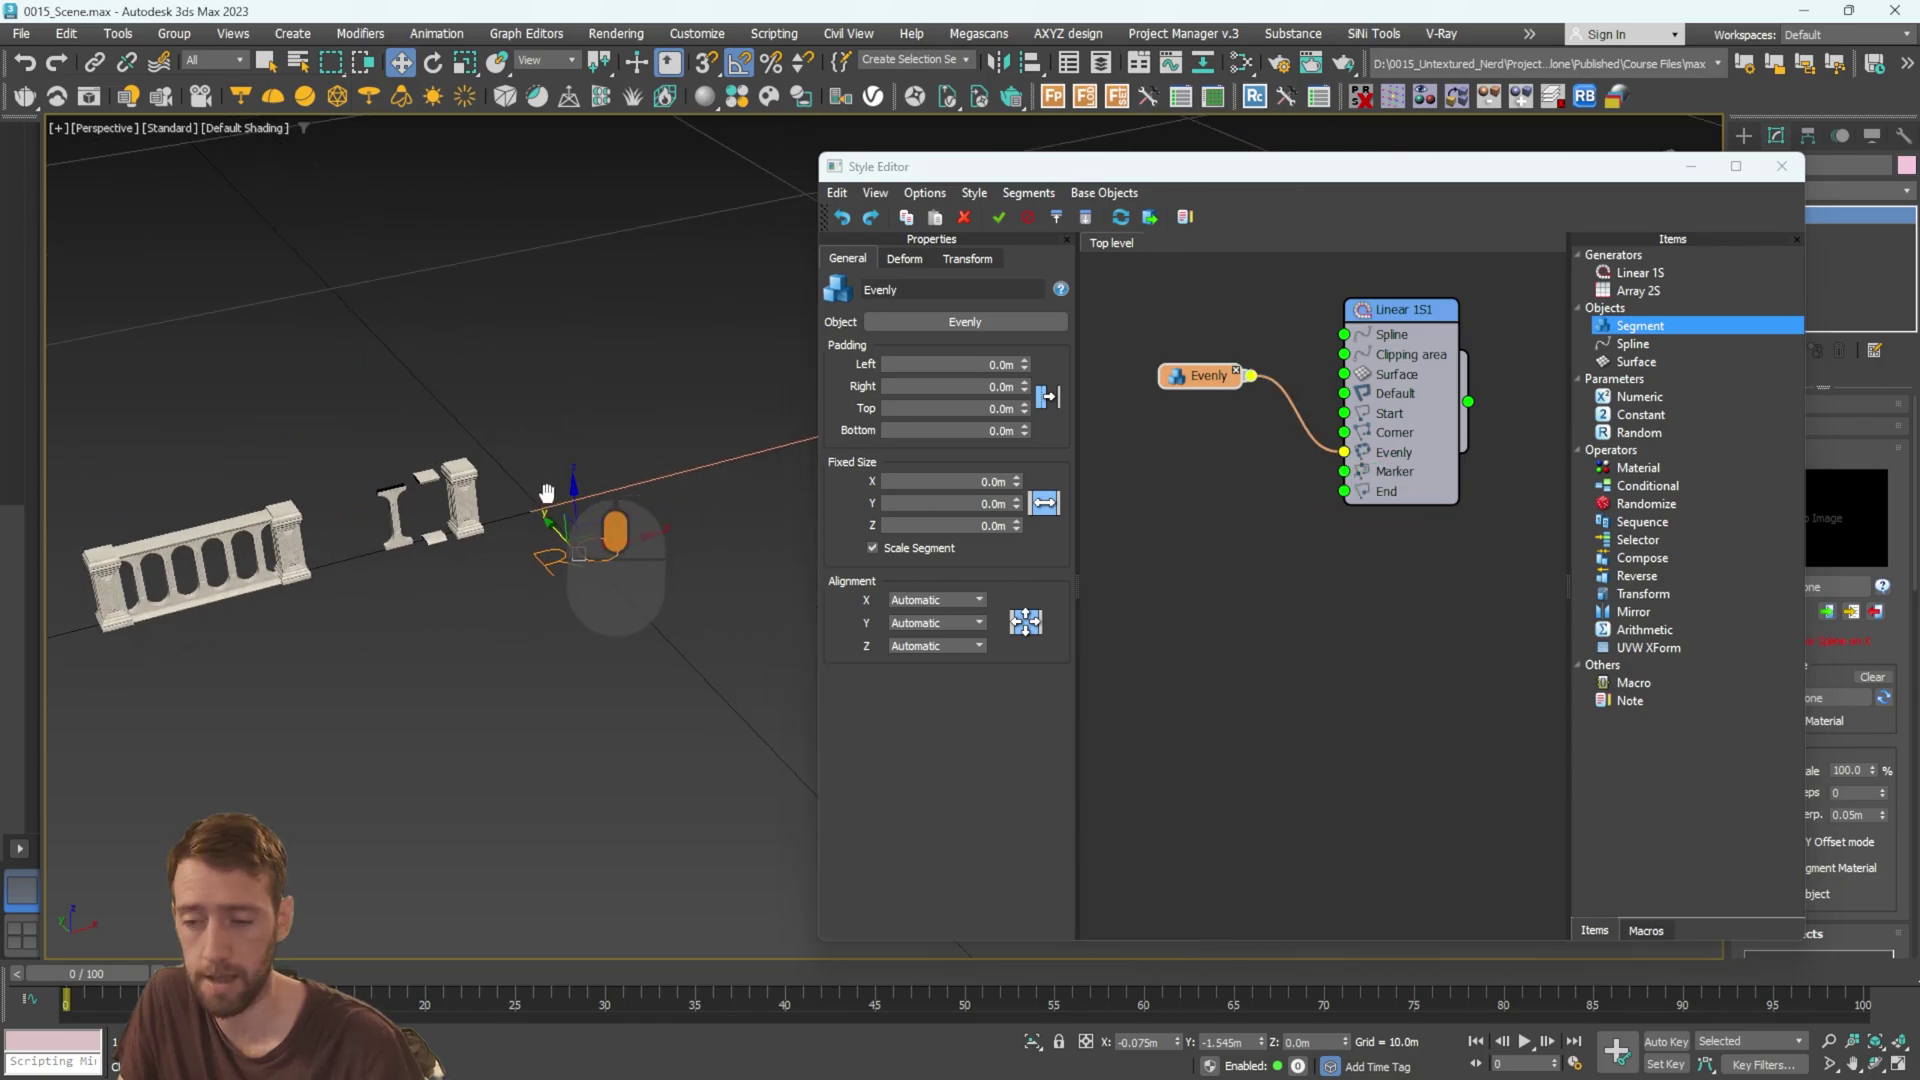
alt+middle_drag(624, 474, 676, 516)
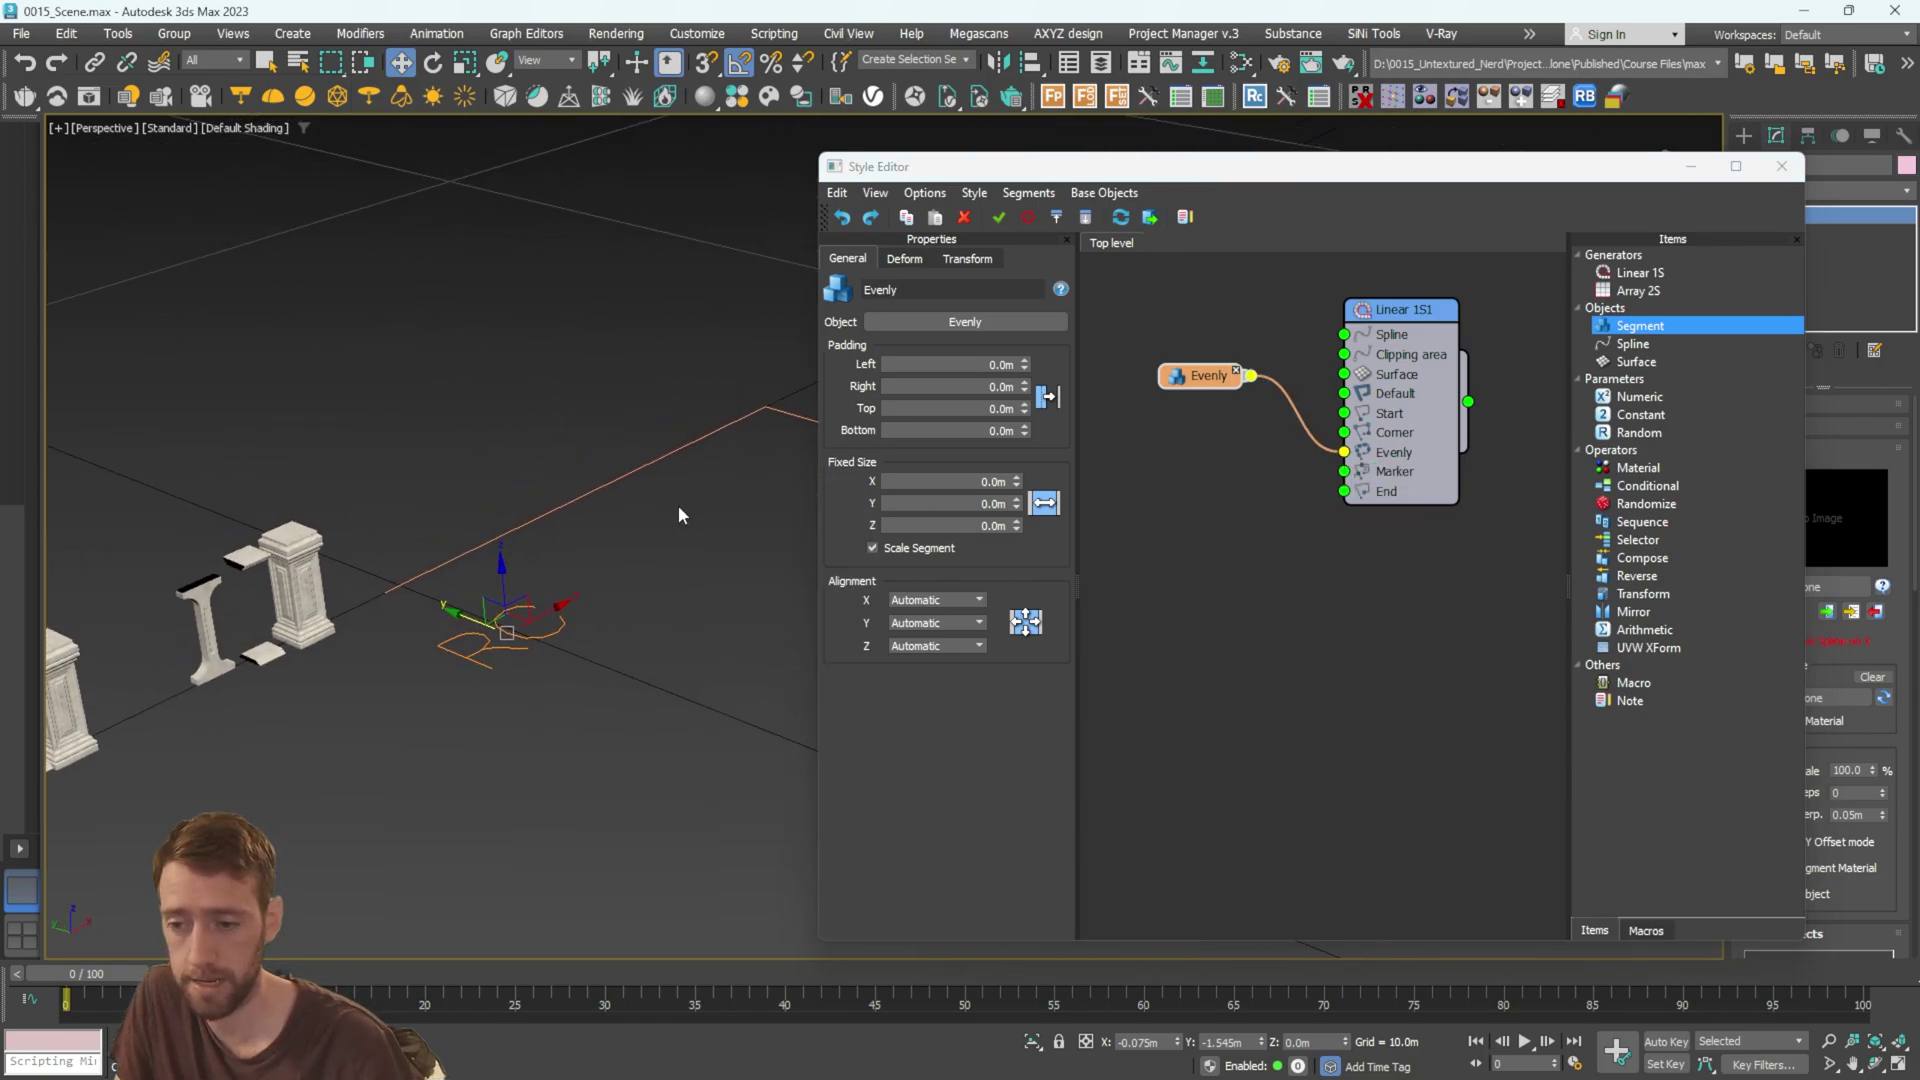
scroll(1275, 338, down, 2)
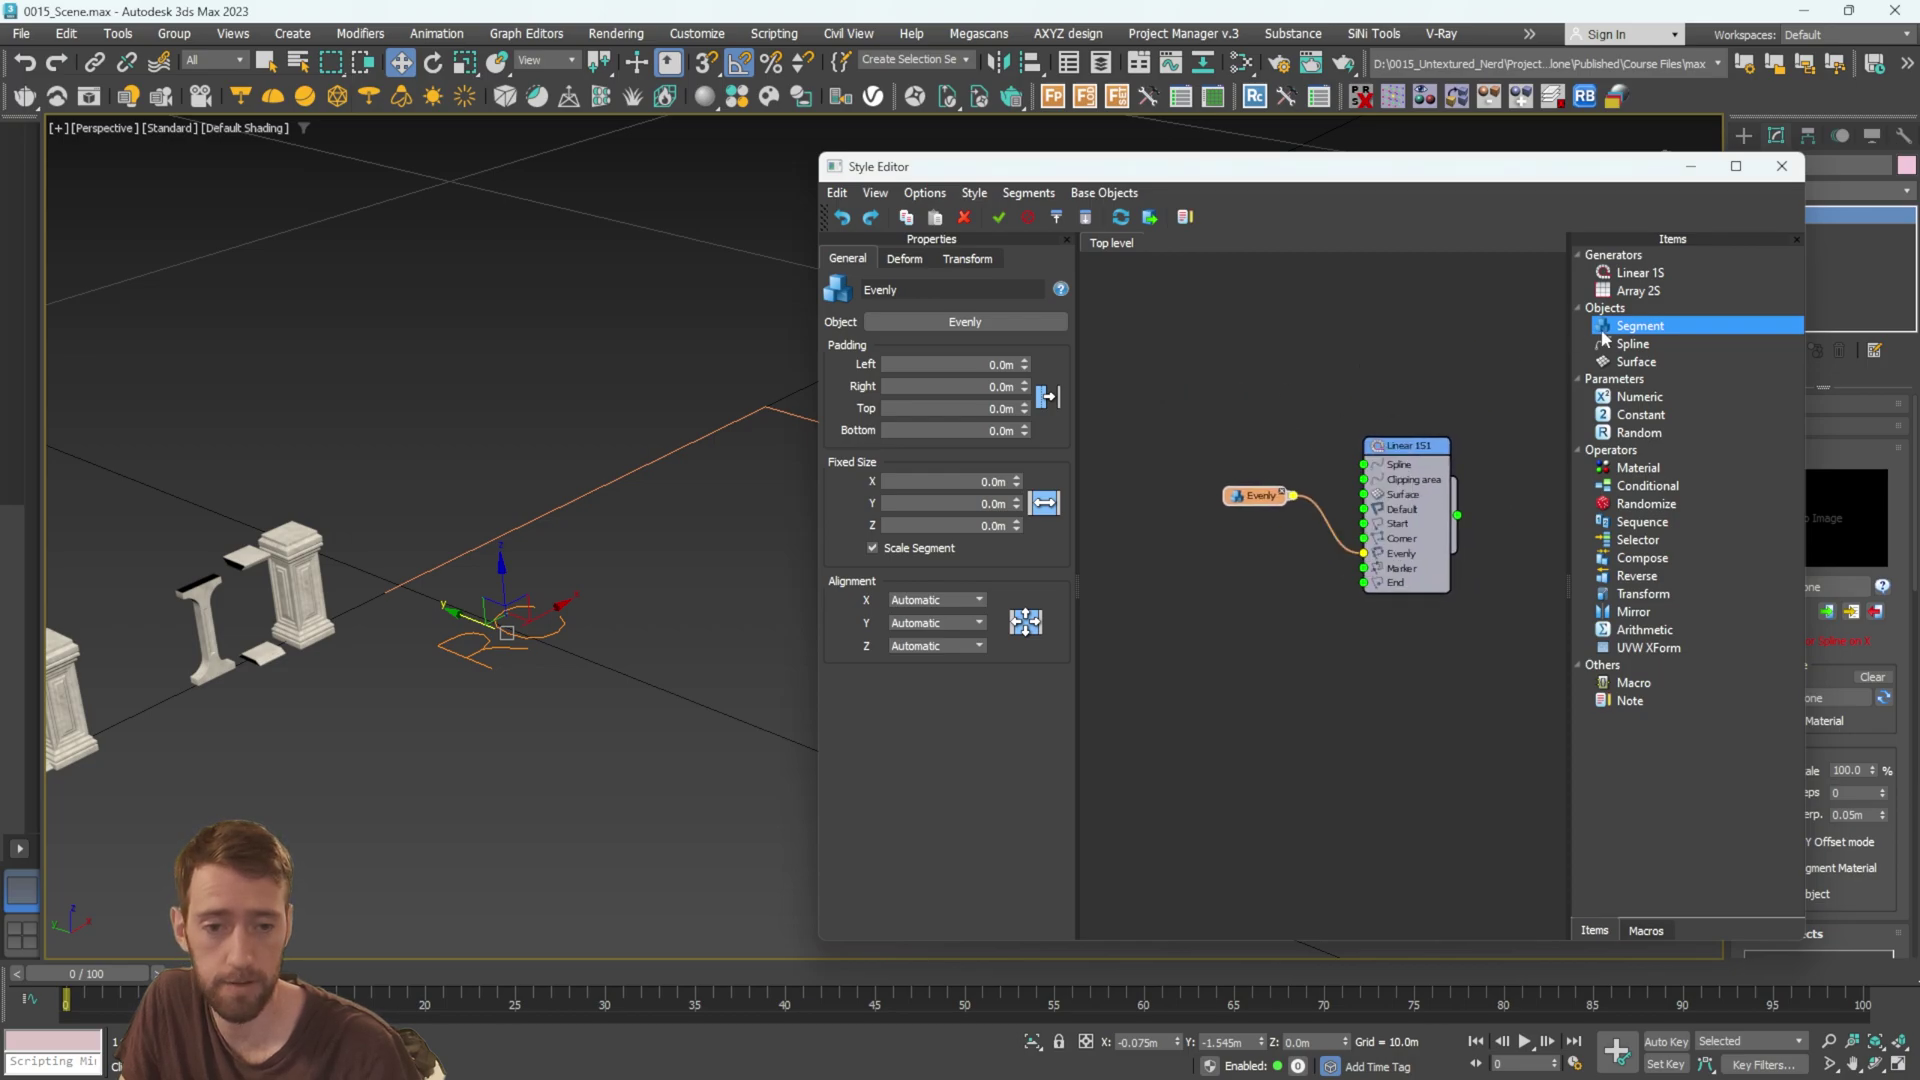
Add a Spline node, assign Line001 as its object, and connect it to the generator's Spline input.
drag(1633, 346, 1409, 373)
click(965, 298)
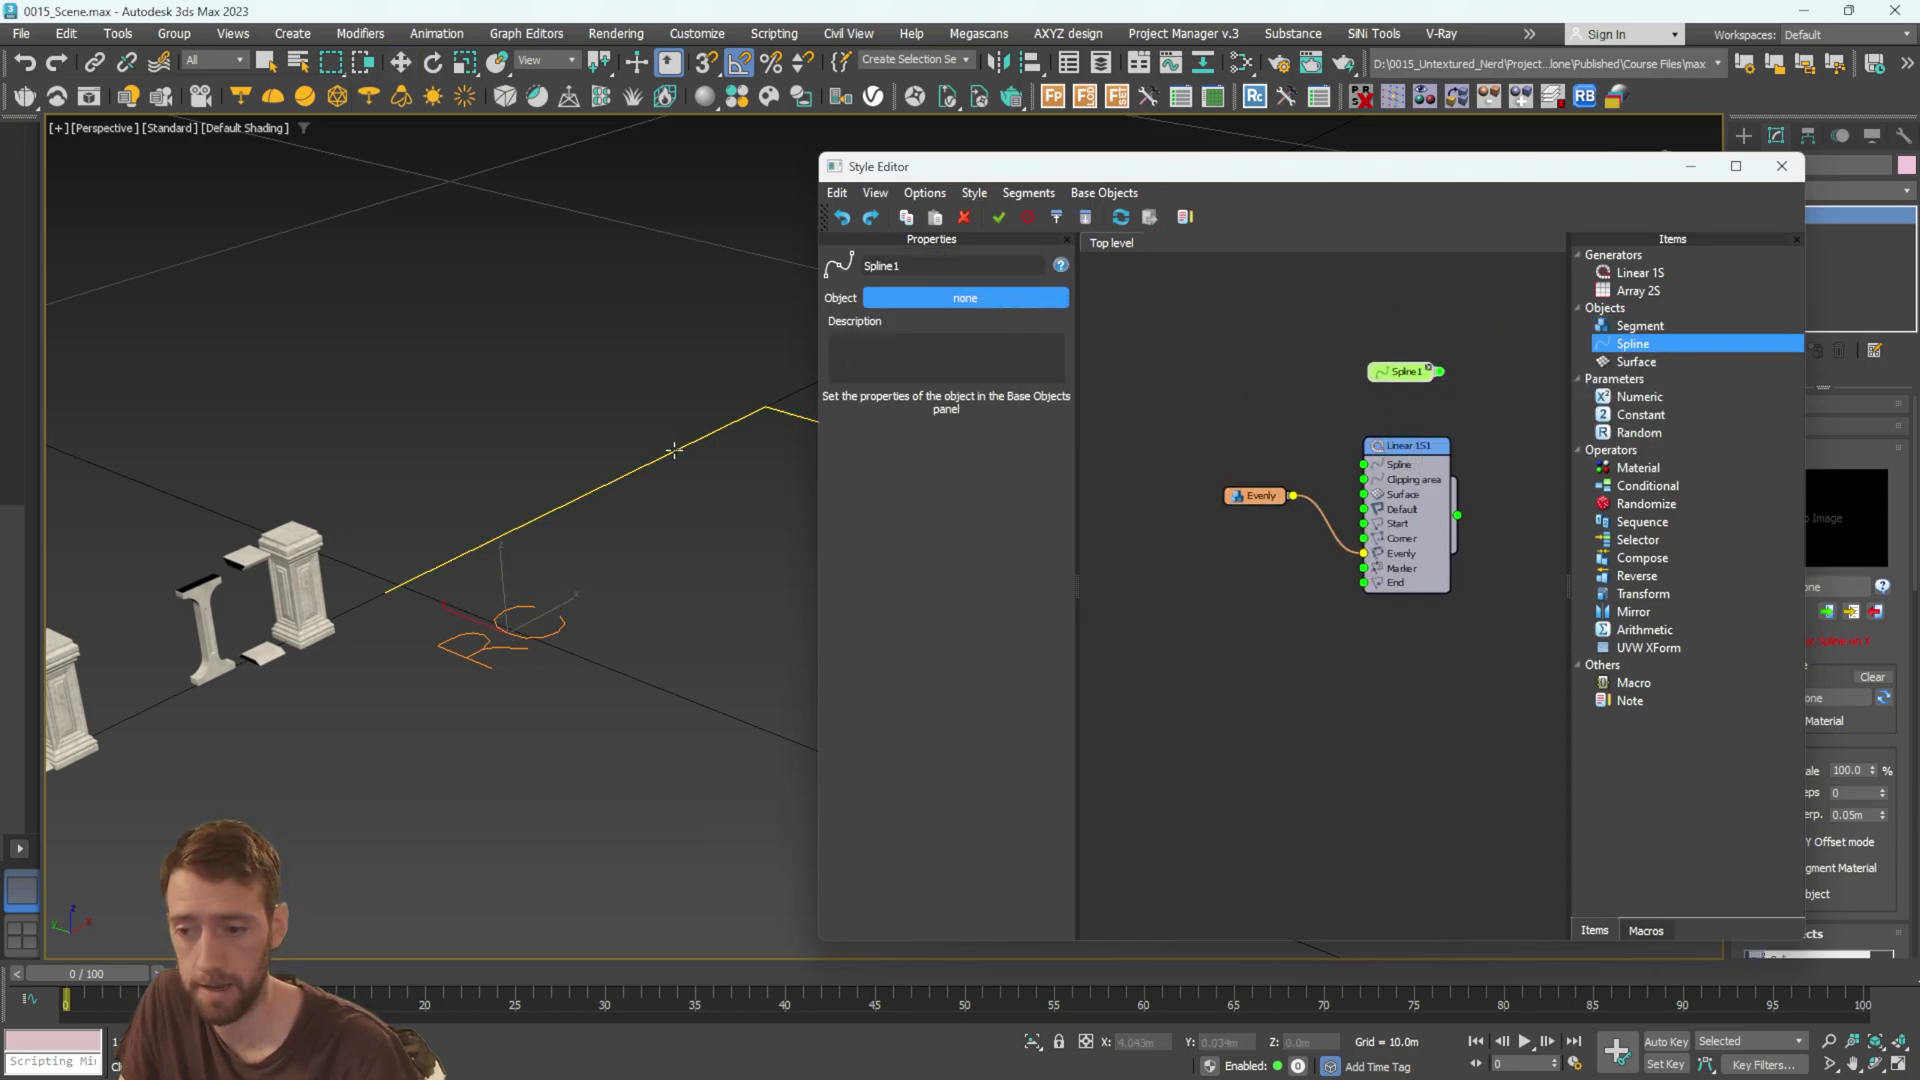
click(688, 444)
drag(1436, 371, 1366, 470)
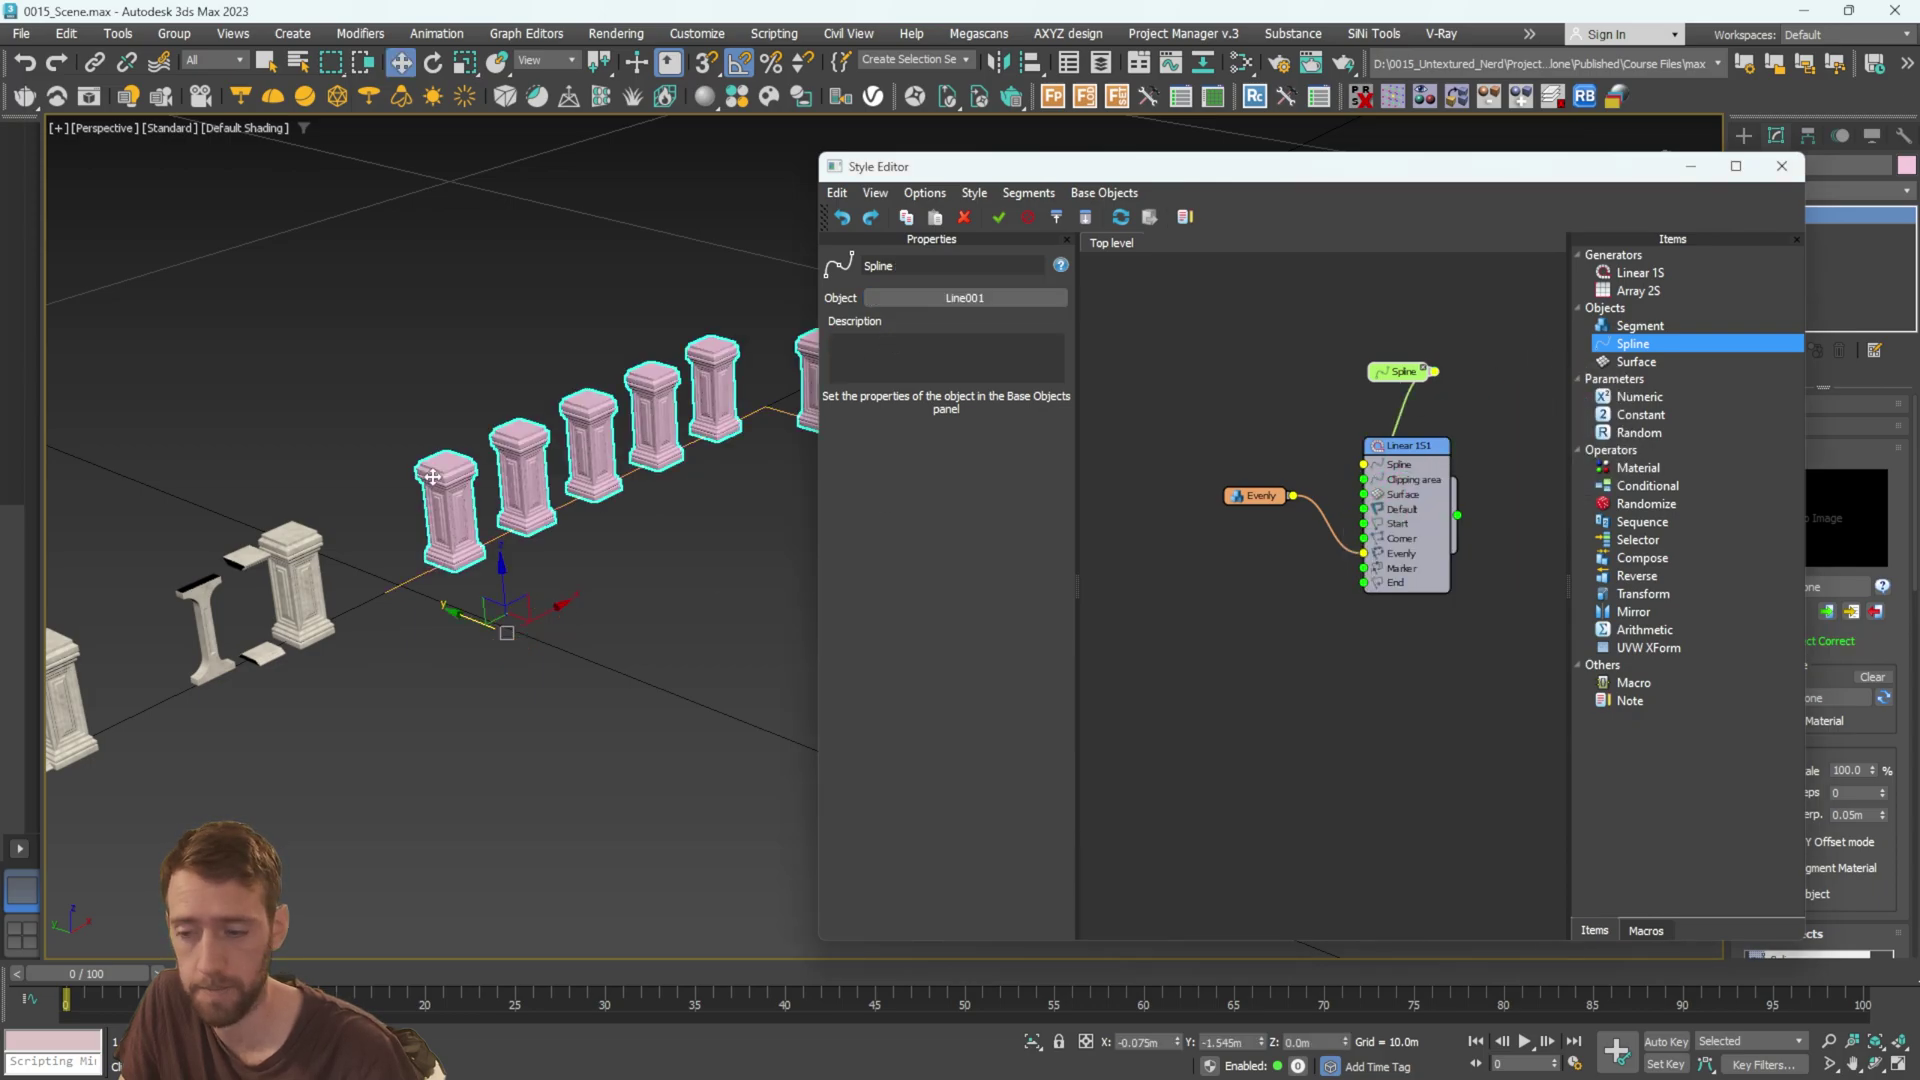
scroll(430, 500, up, 5)
scroll(473, 532, down, 4)
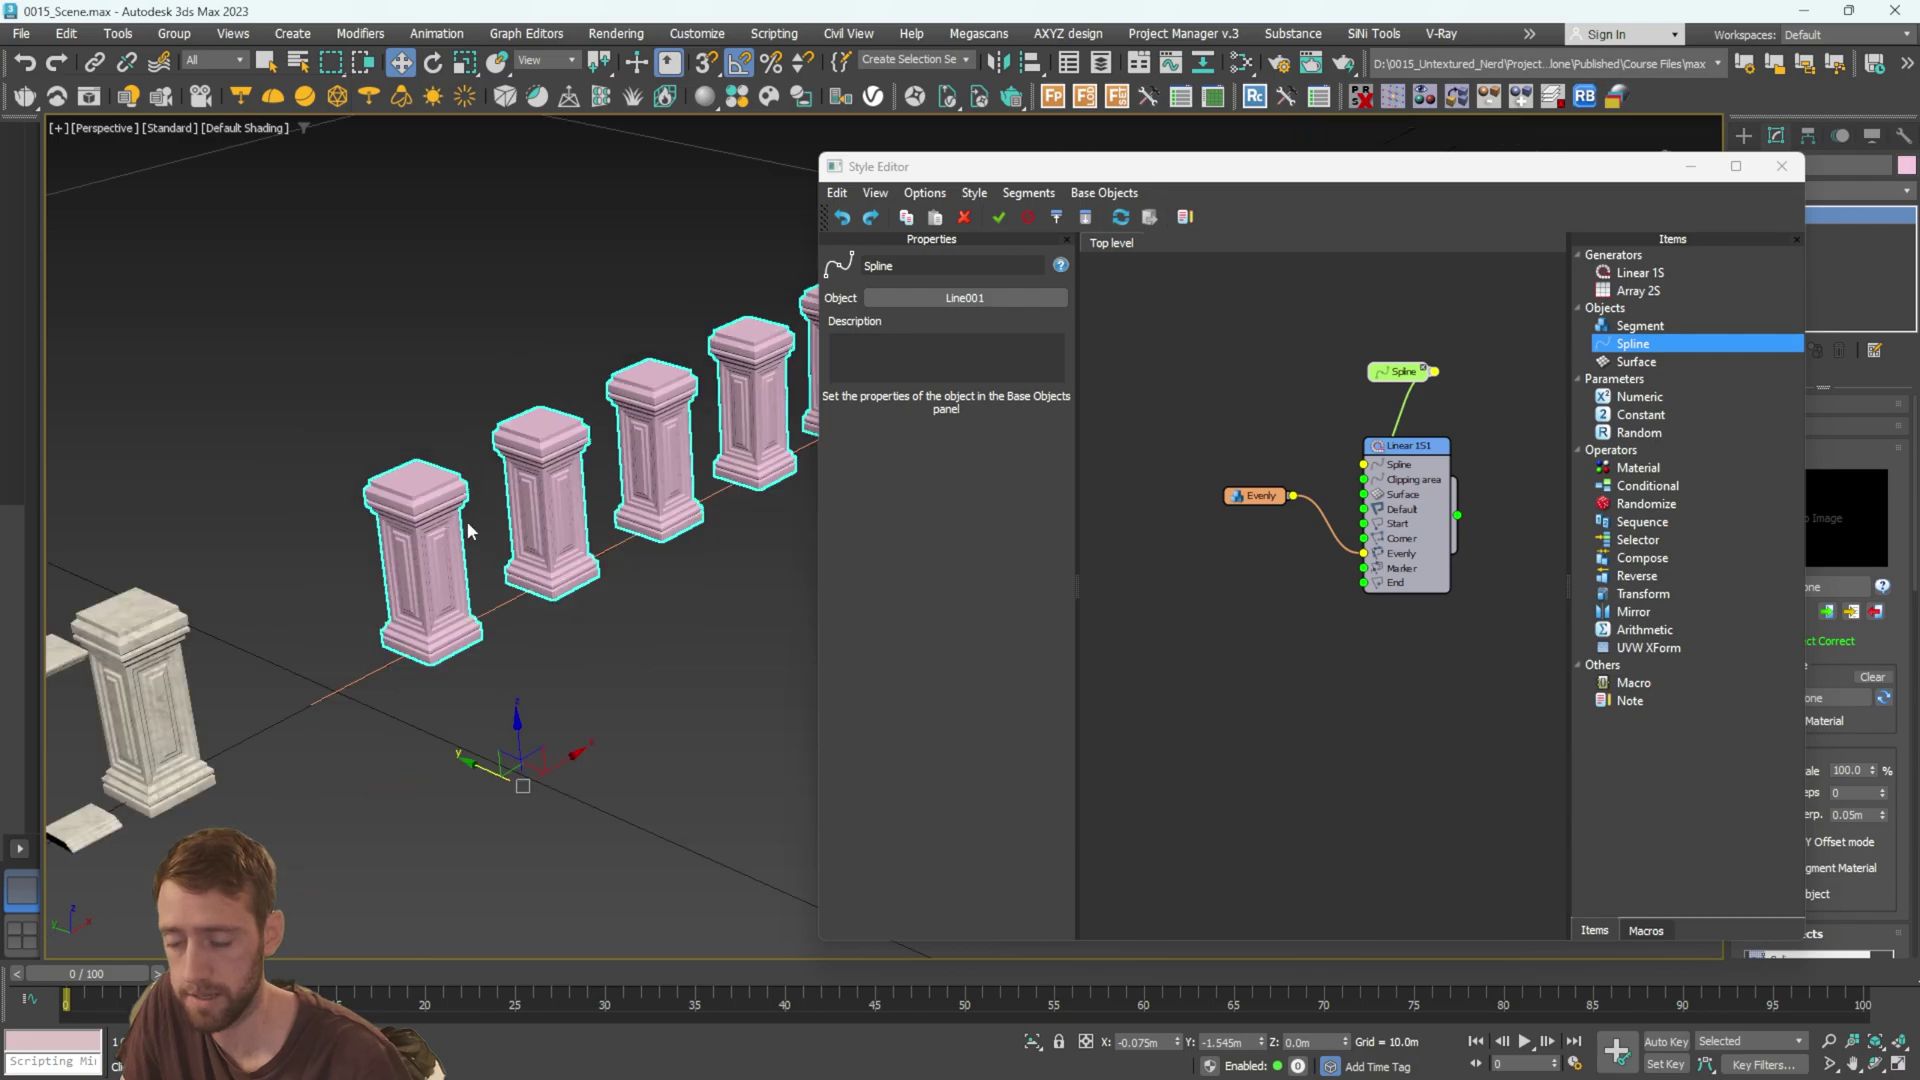
scroll(556, 503, down, 3)
mouse_move(704, 473)
middle_down()
mouse_move(638, 500)
mouse_move(714, 475)
middle_up()
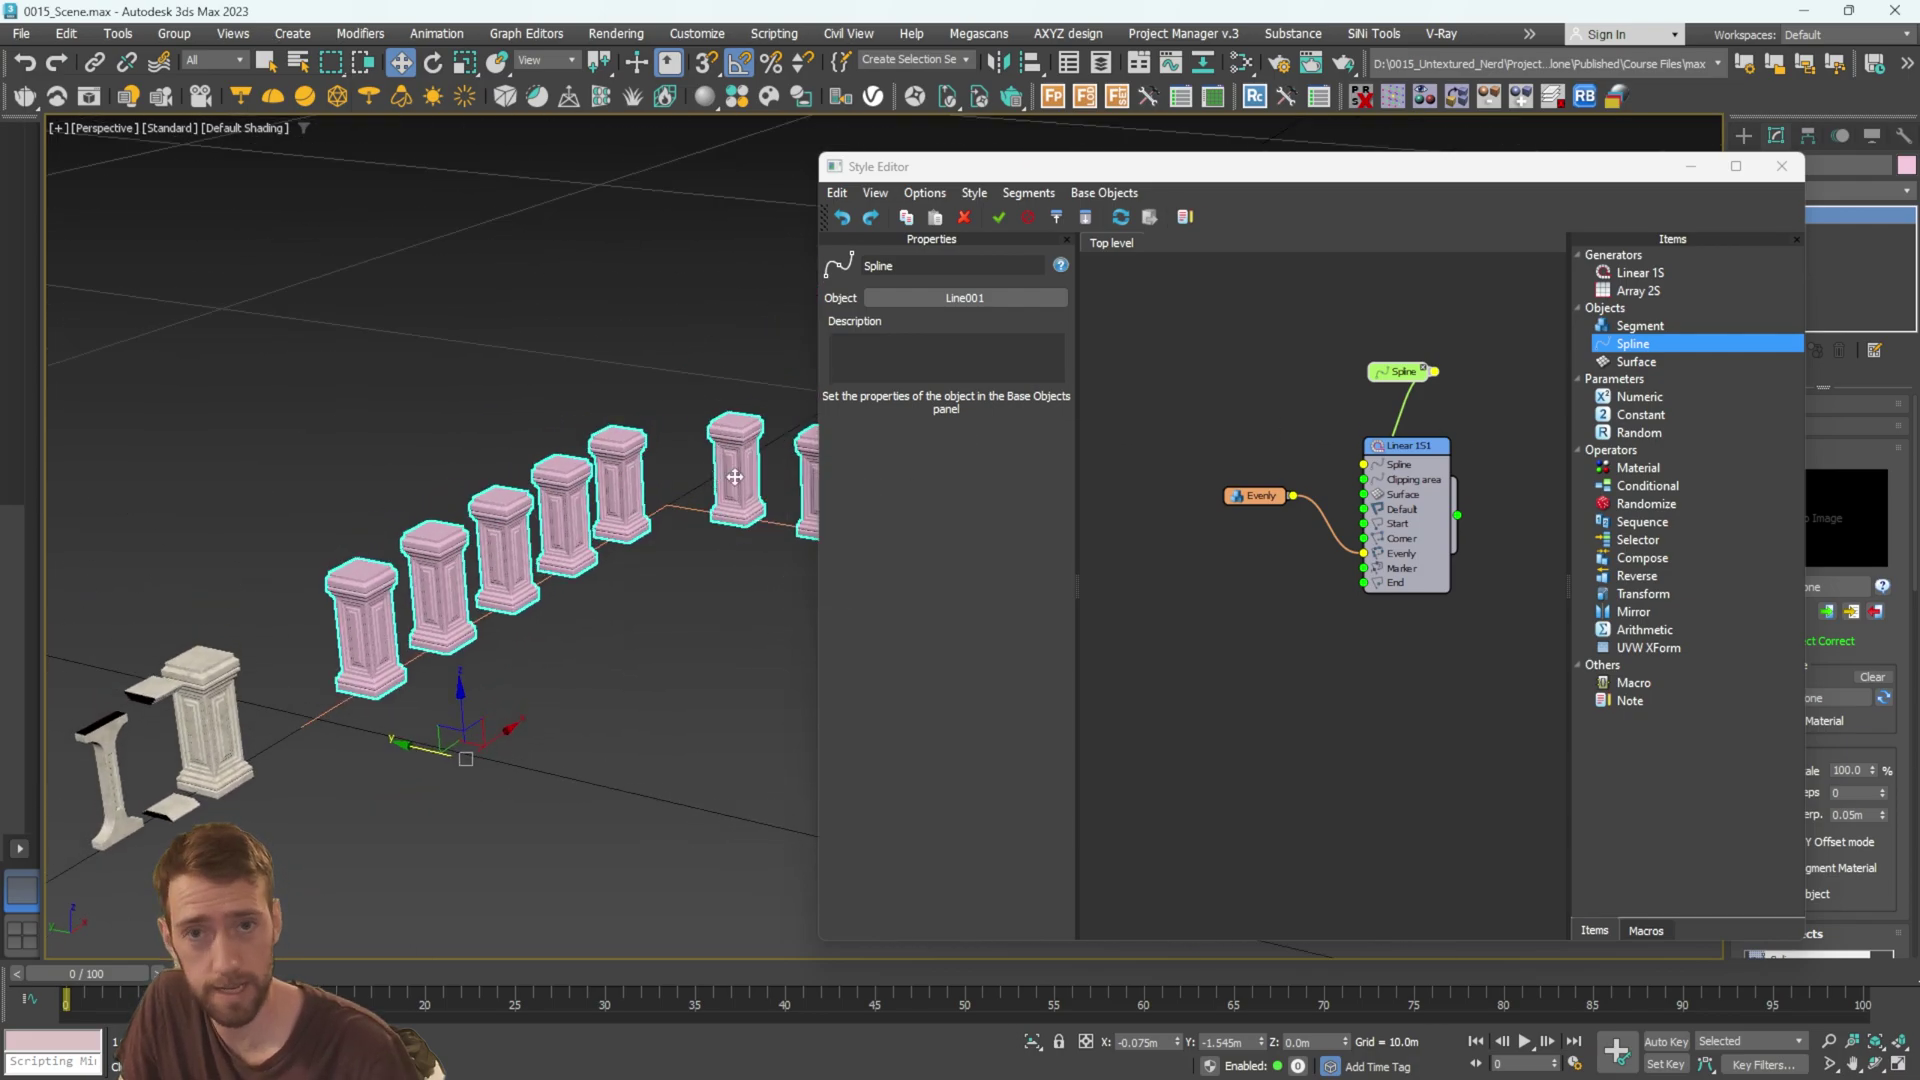
Set the Evenly distance in the Linear 1S generator's rules to 2 m.
click(1415, 446)
drag(1411, 447, 1463, 442)
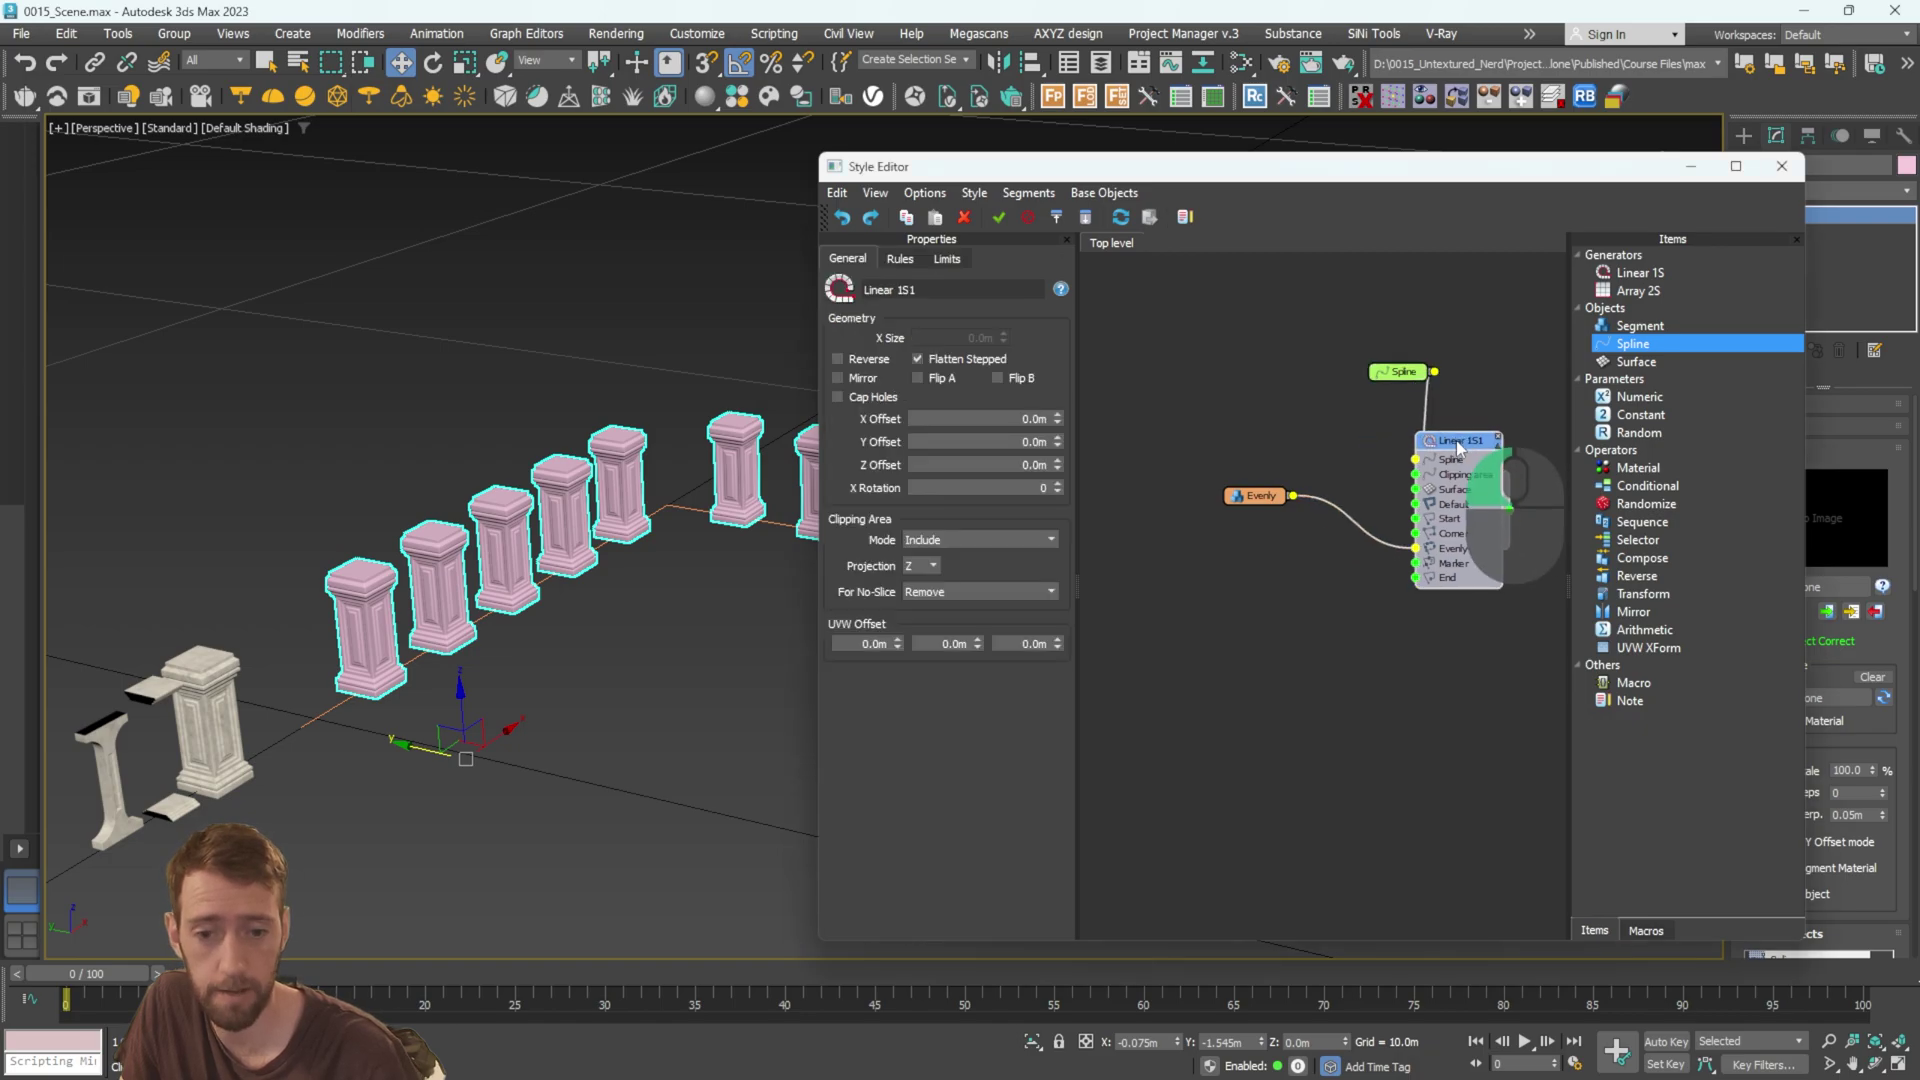
click(899, 260)
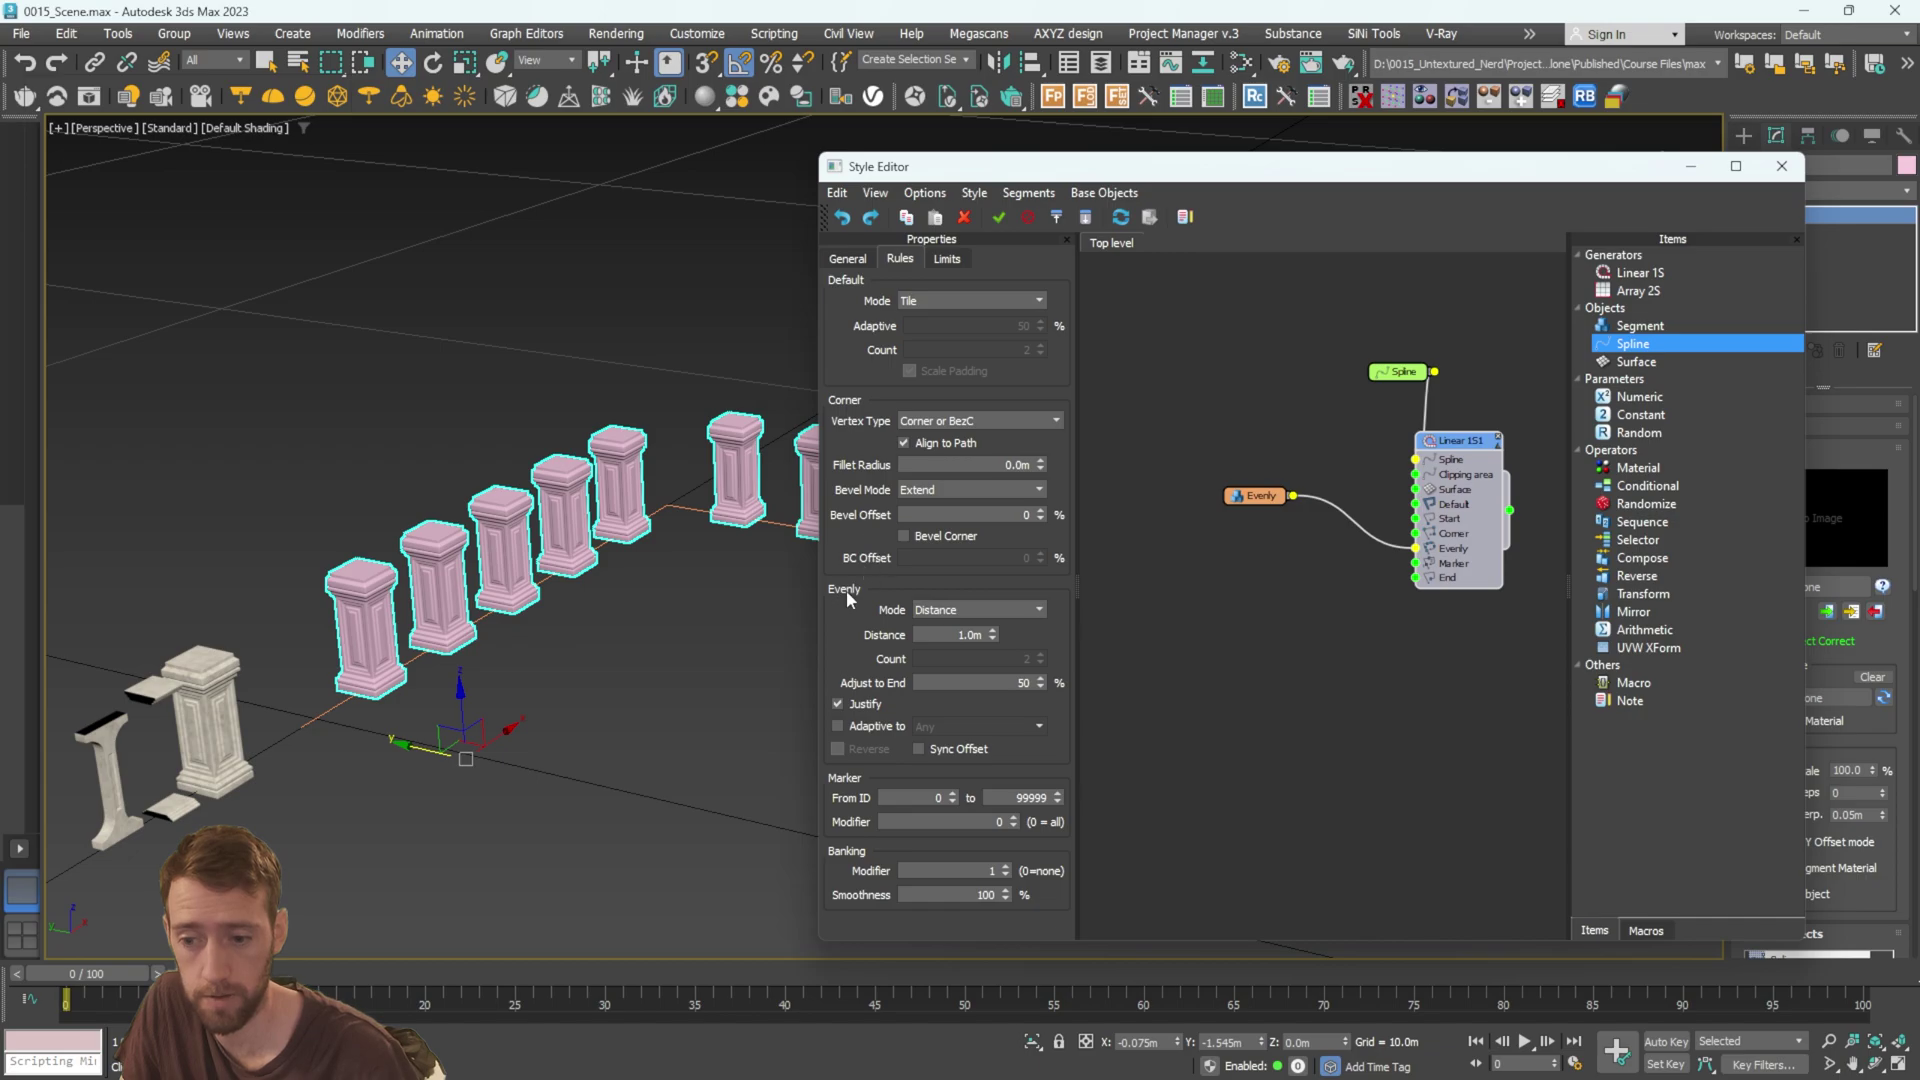
mouse_move(996, 633)
mouse_down()
mouse_move(998, 578)
mouse_move(996, 640)
mouse_up()
click(996, 640)
text(2)
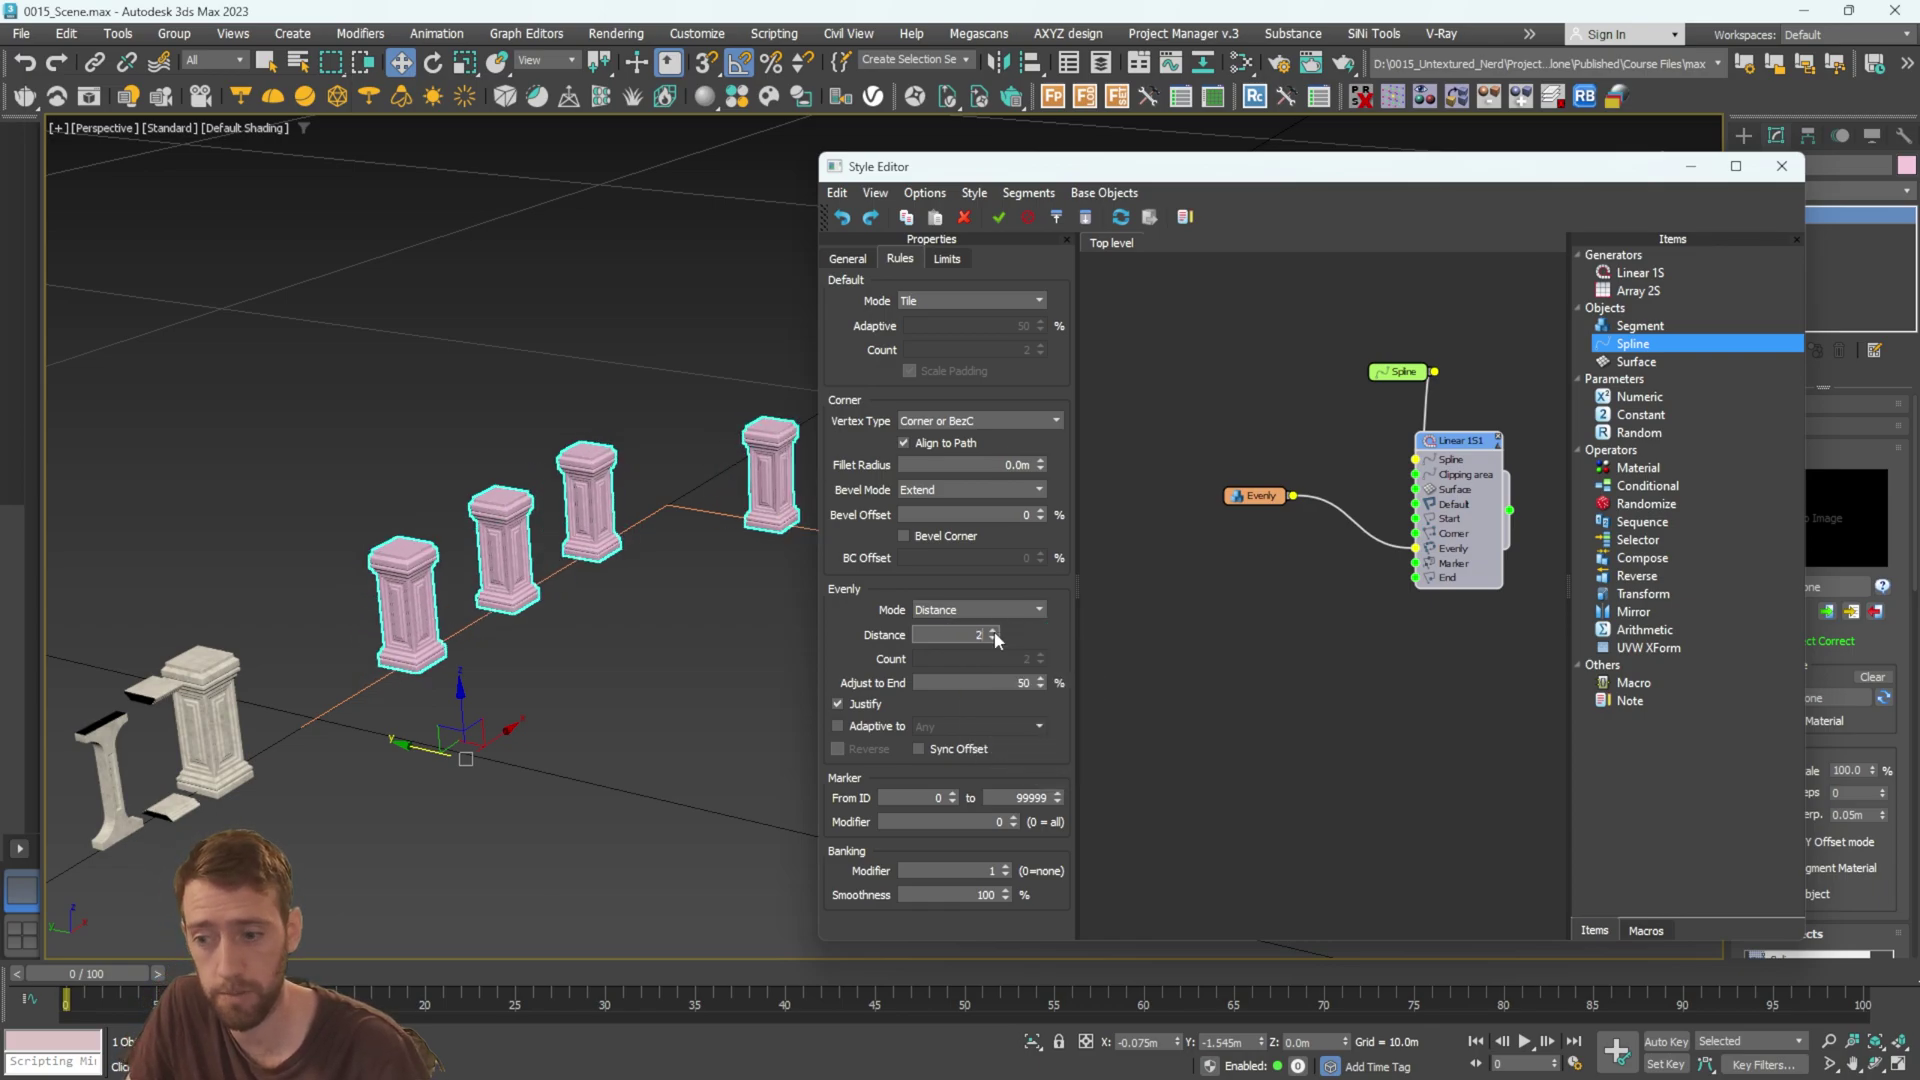
key(Return)
alt+middle_drag(608, 534, 461, 588)
alt+middle_drag(655, 545, 643, 600)
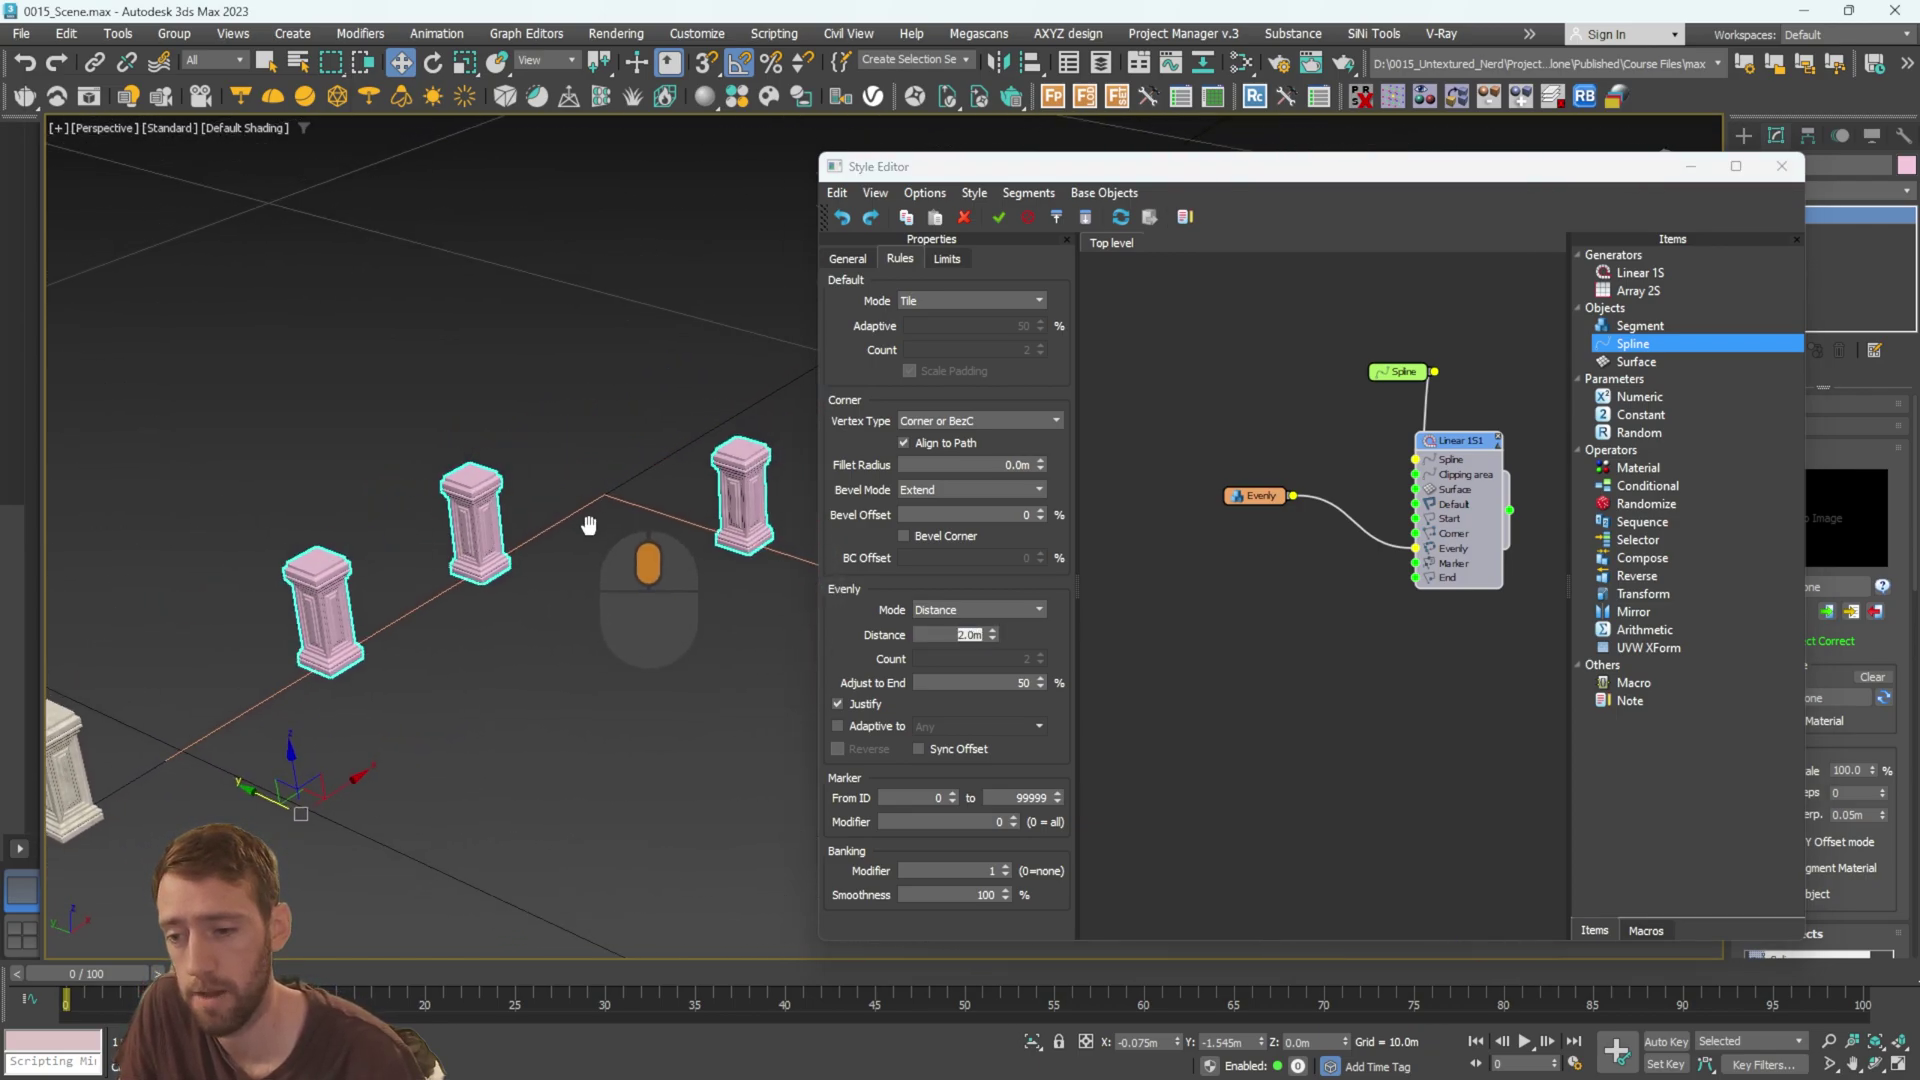
Connect the Evenly post segment to the Start, End and Corner inputs of the Linear 1S generator as well.
scroll(609, 488, down, 5)
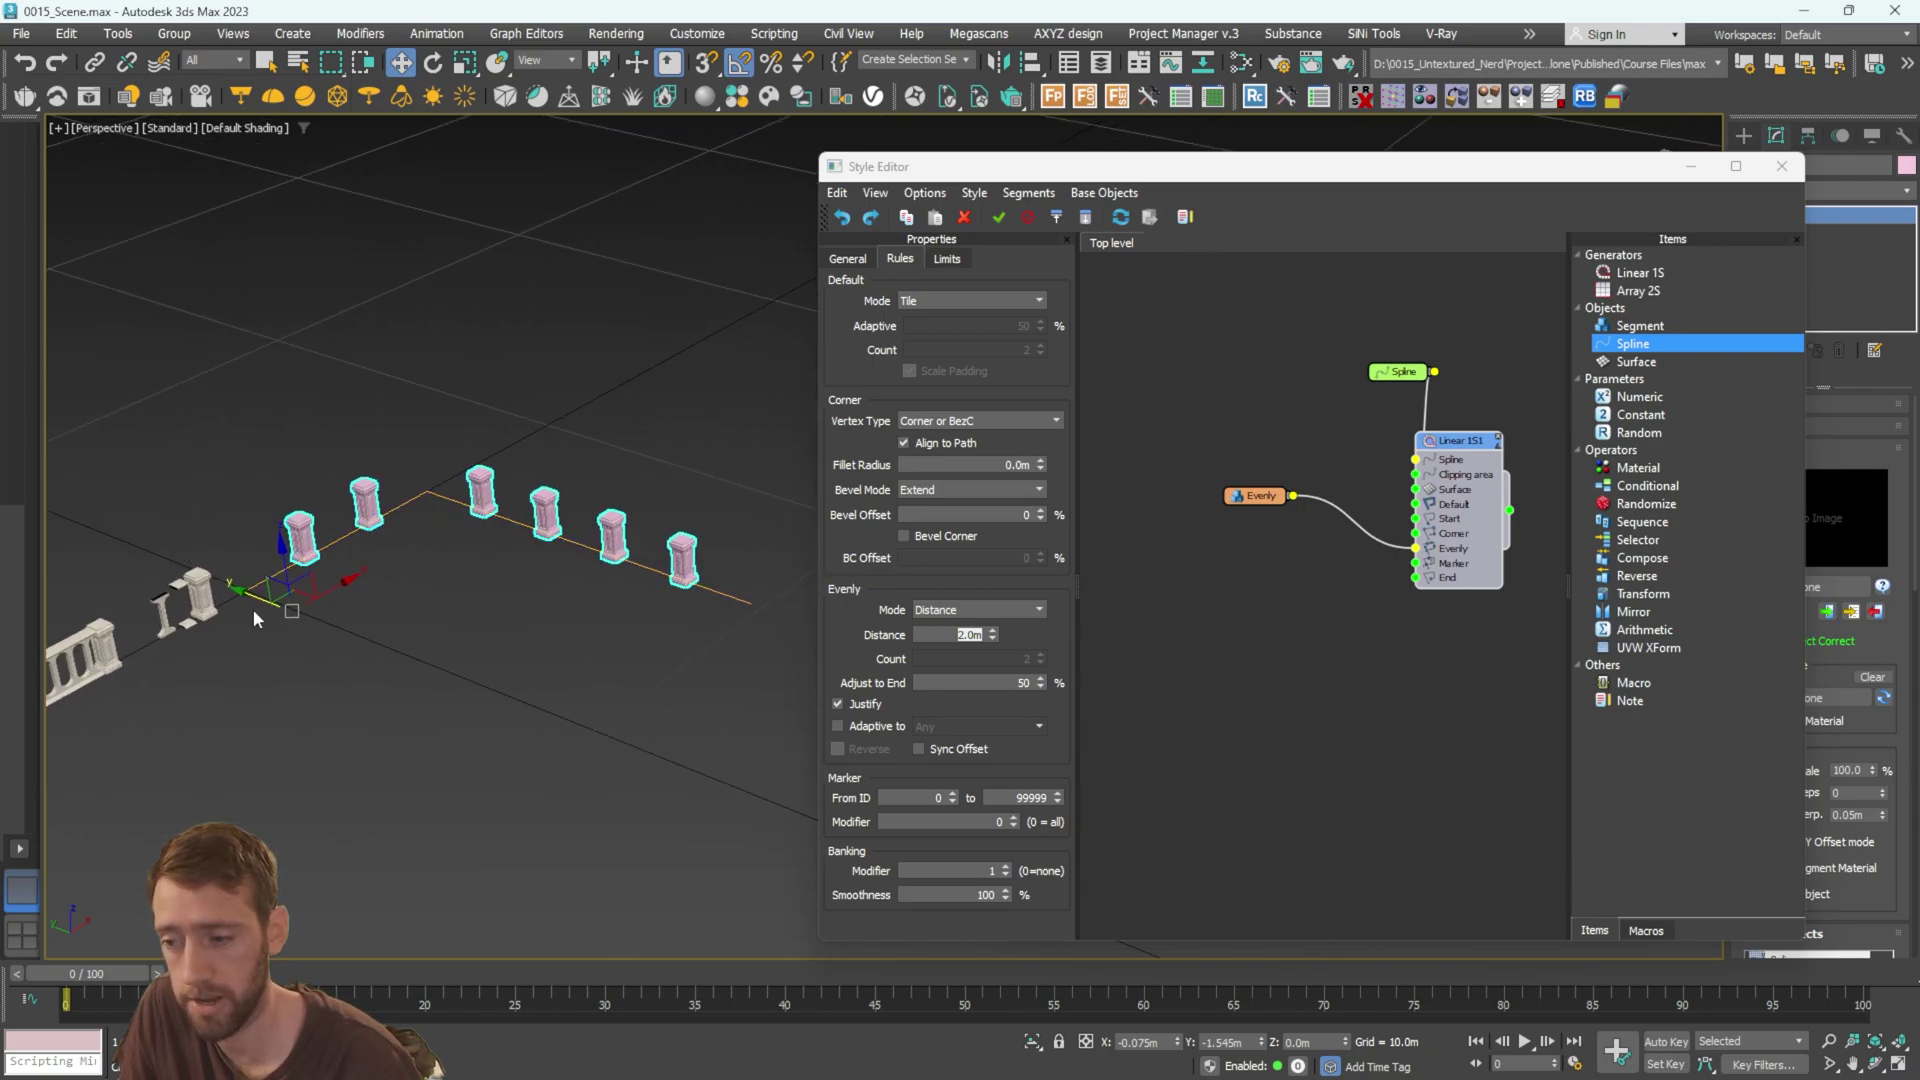
drag(1277, 490, 1416, 523)
drag(1240, 462, 1416, 579)
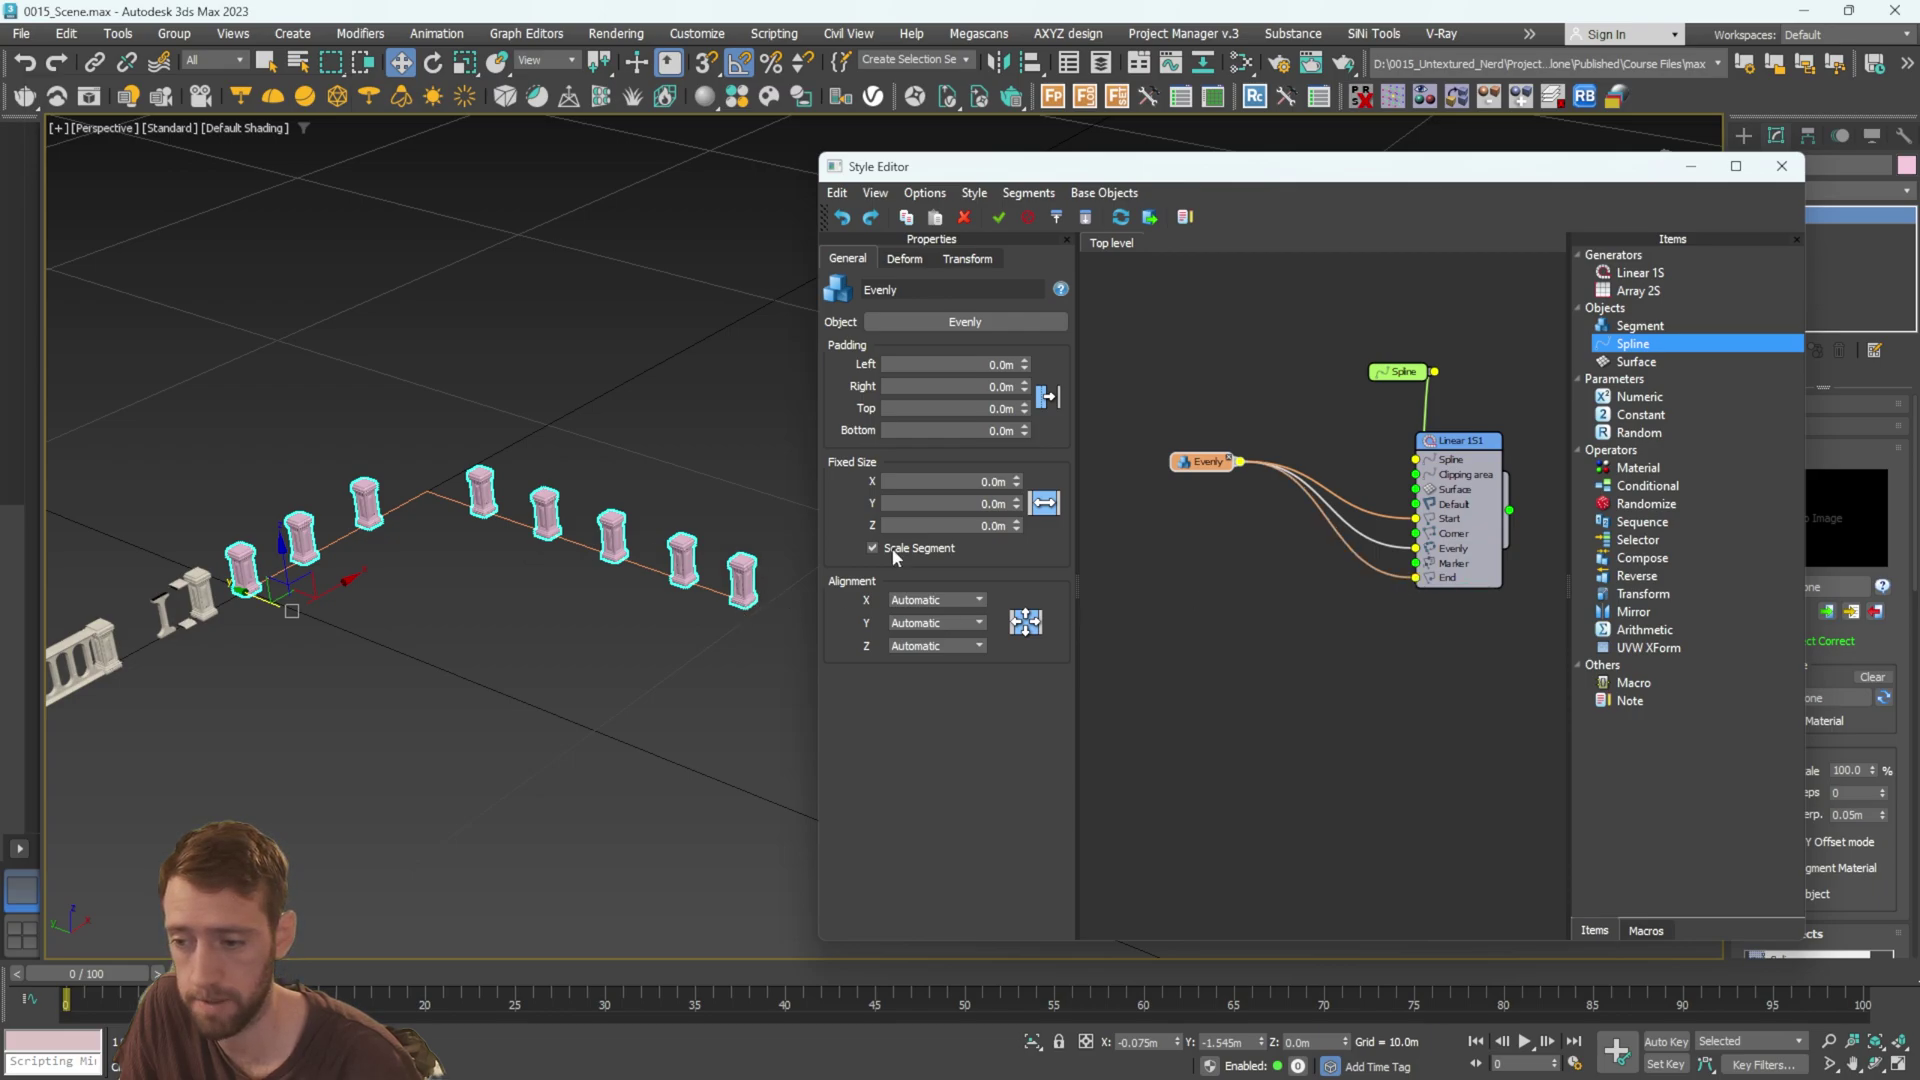
drag(1241, 463, 1416, 533)
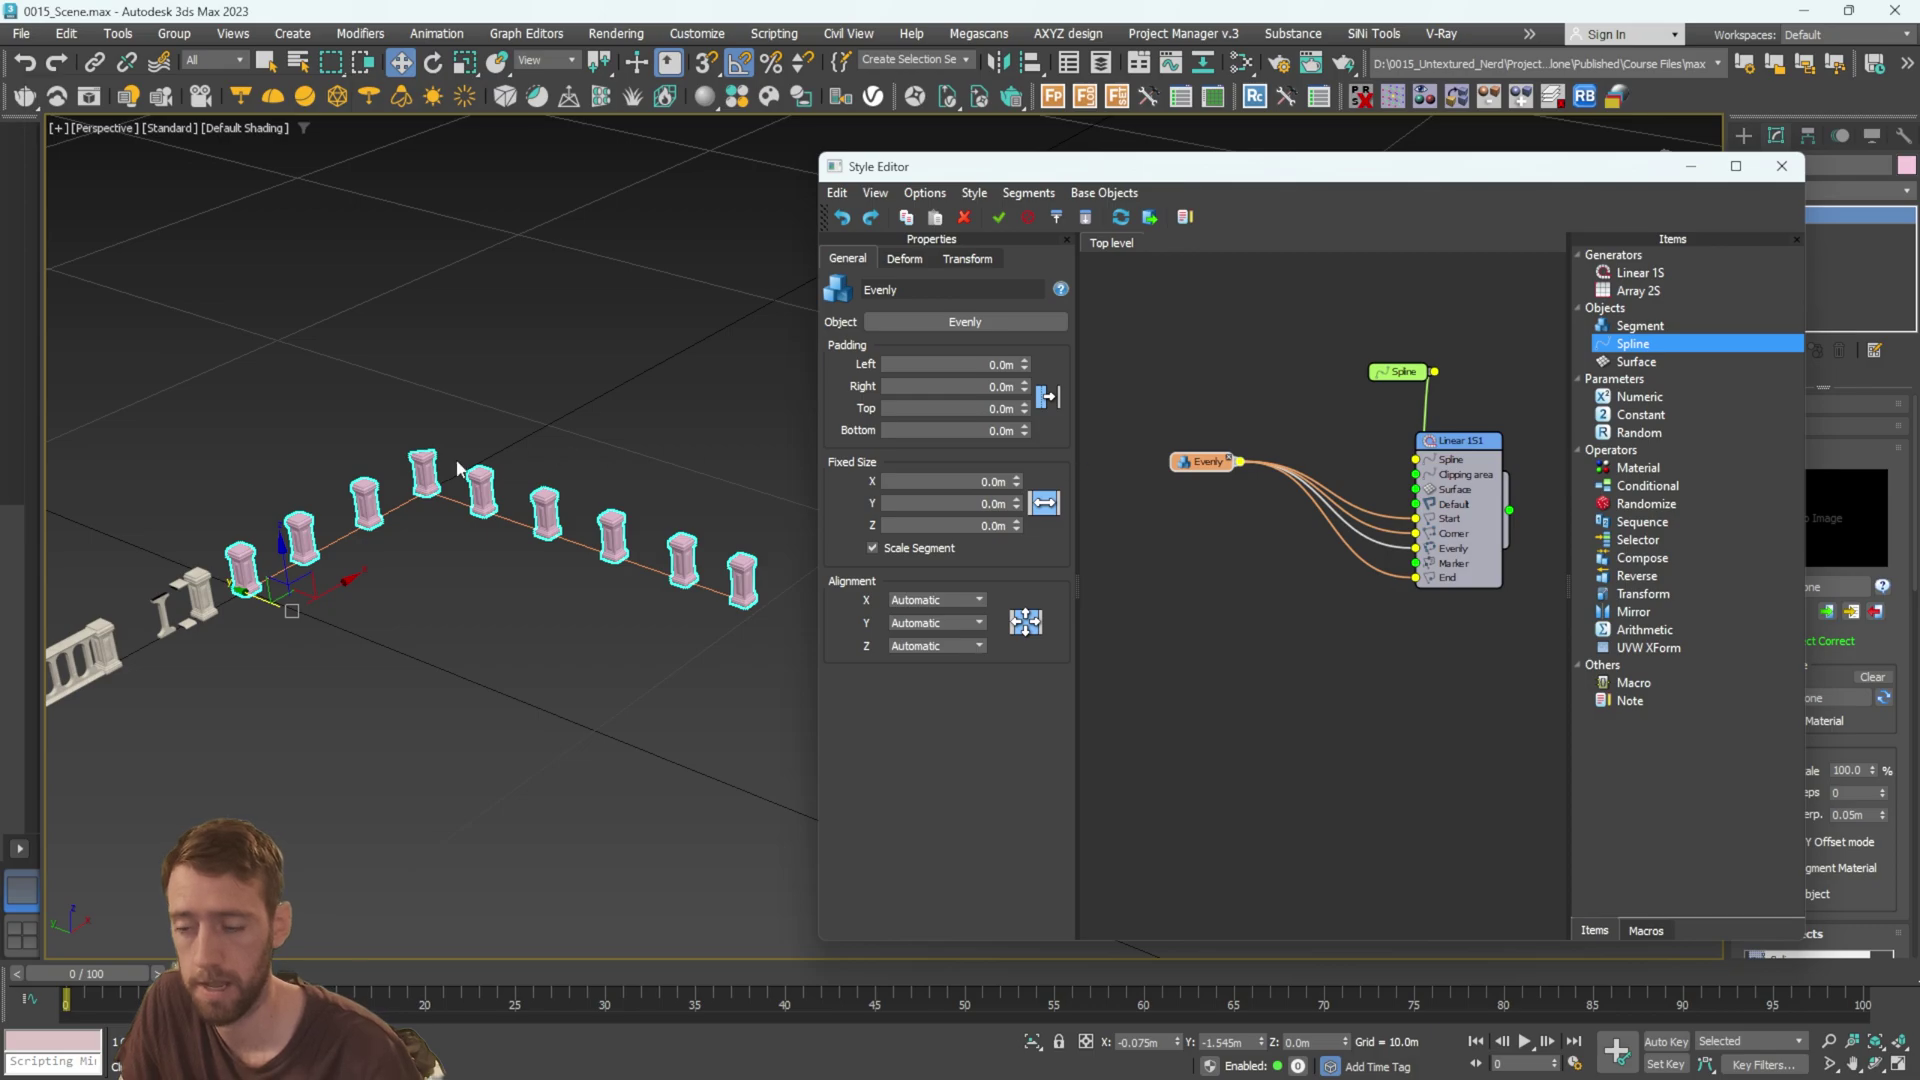
Turn off Bend in the Evenly post segment's deform settings to keep the corner post undistorted.
alt+middle_drag(628, 488, 398, 538)
scroll(746, 531, up, 8)
alt+middle_drag(746, 531, 667, 390)
scroll(699, 544, down, 8)
scroll(688, 535, up, 6)
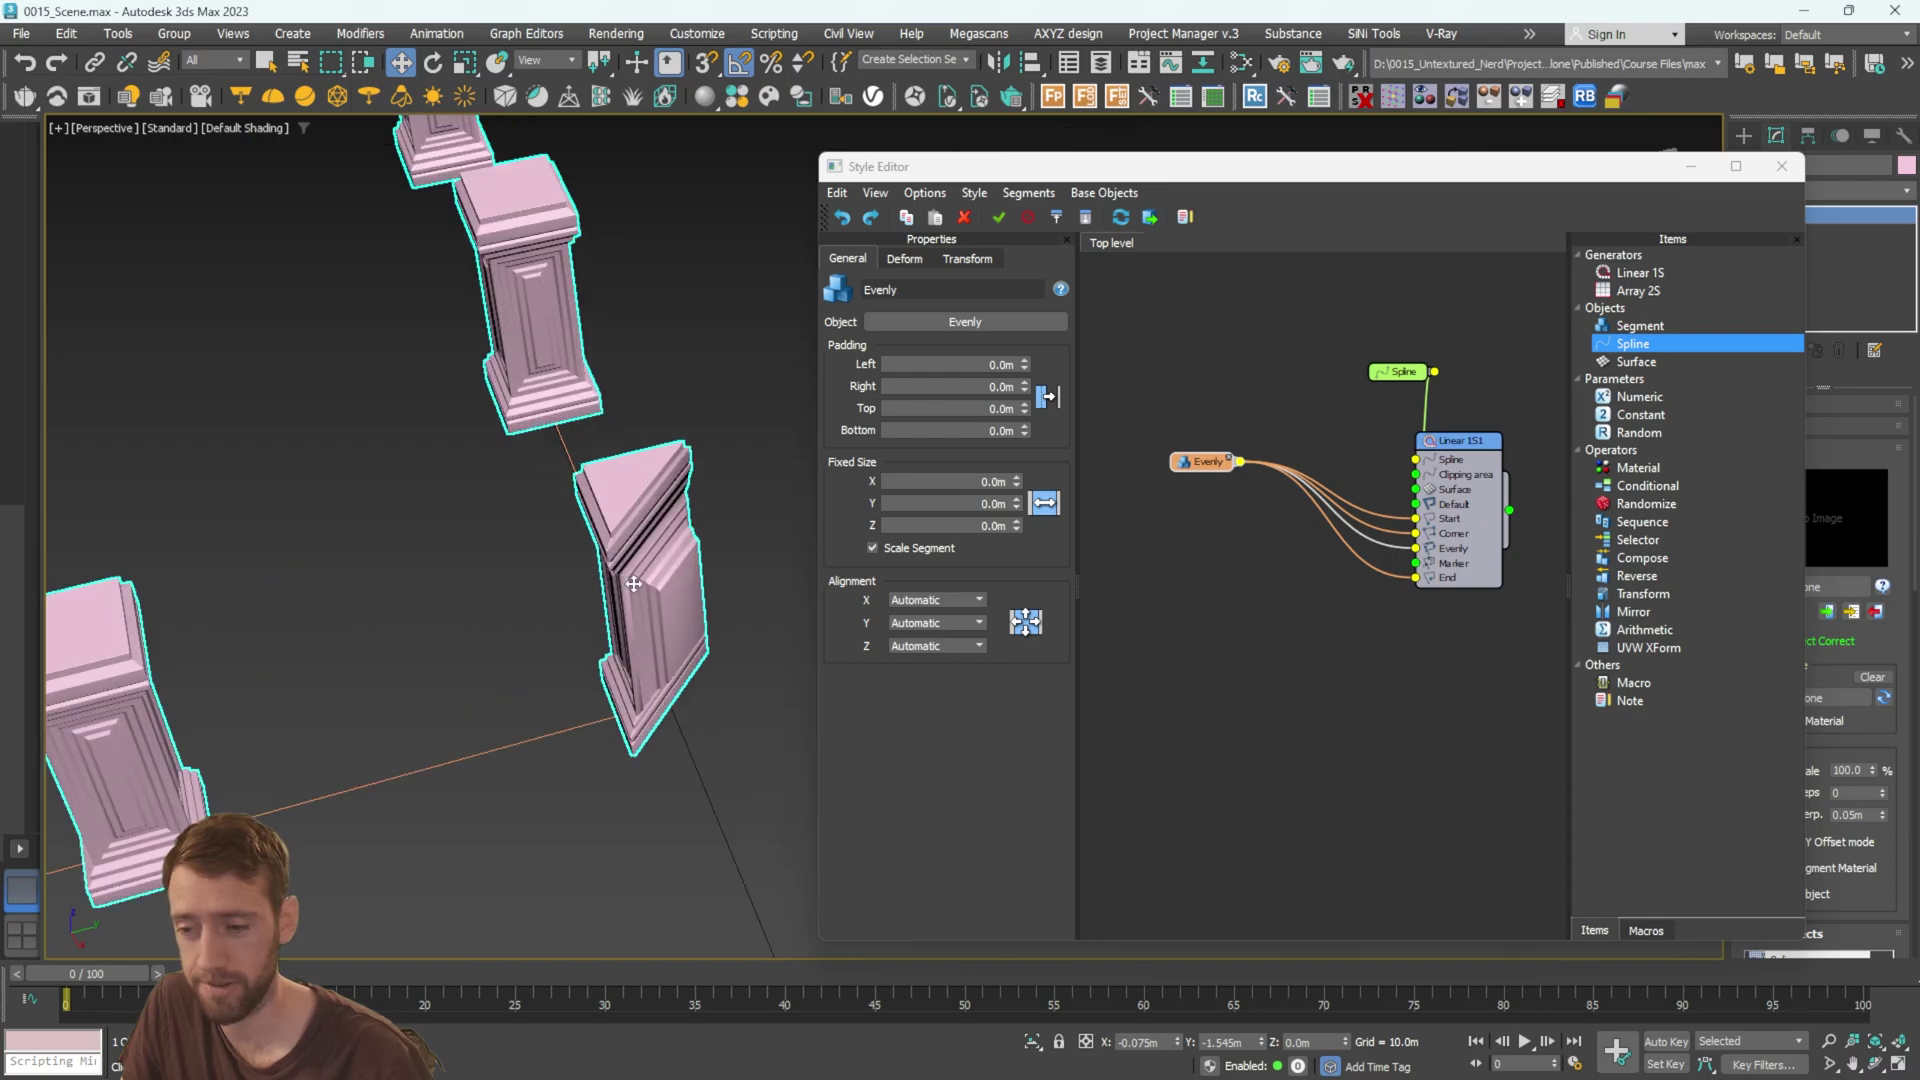
scroll(660, 477, down, 8)
alt+middle_drag(668, 540, 748, 520)
alt+middle_drag(748, 520, 741, 474)
drag(1201, 478, 1226, 500)
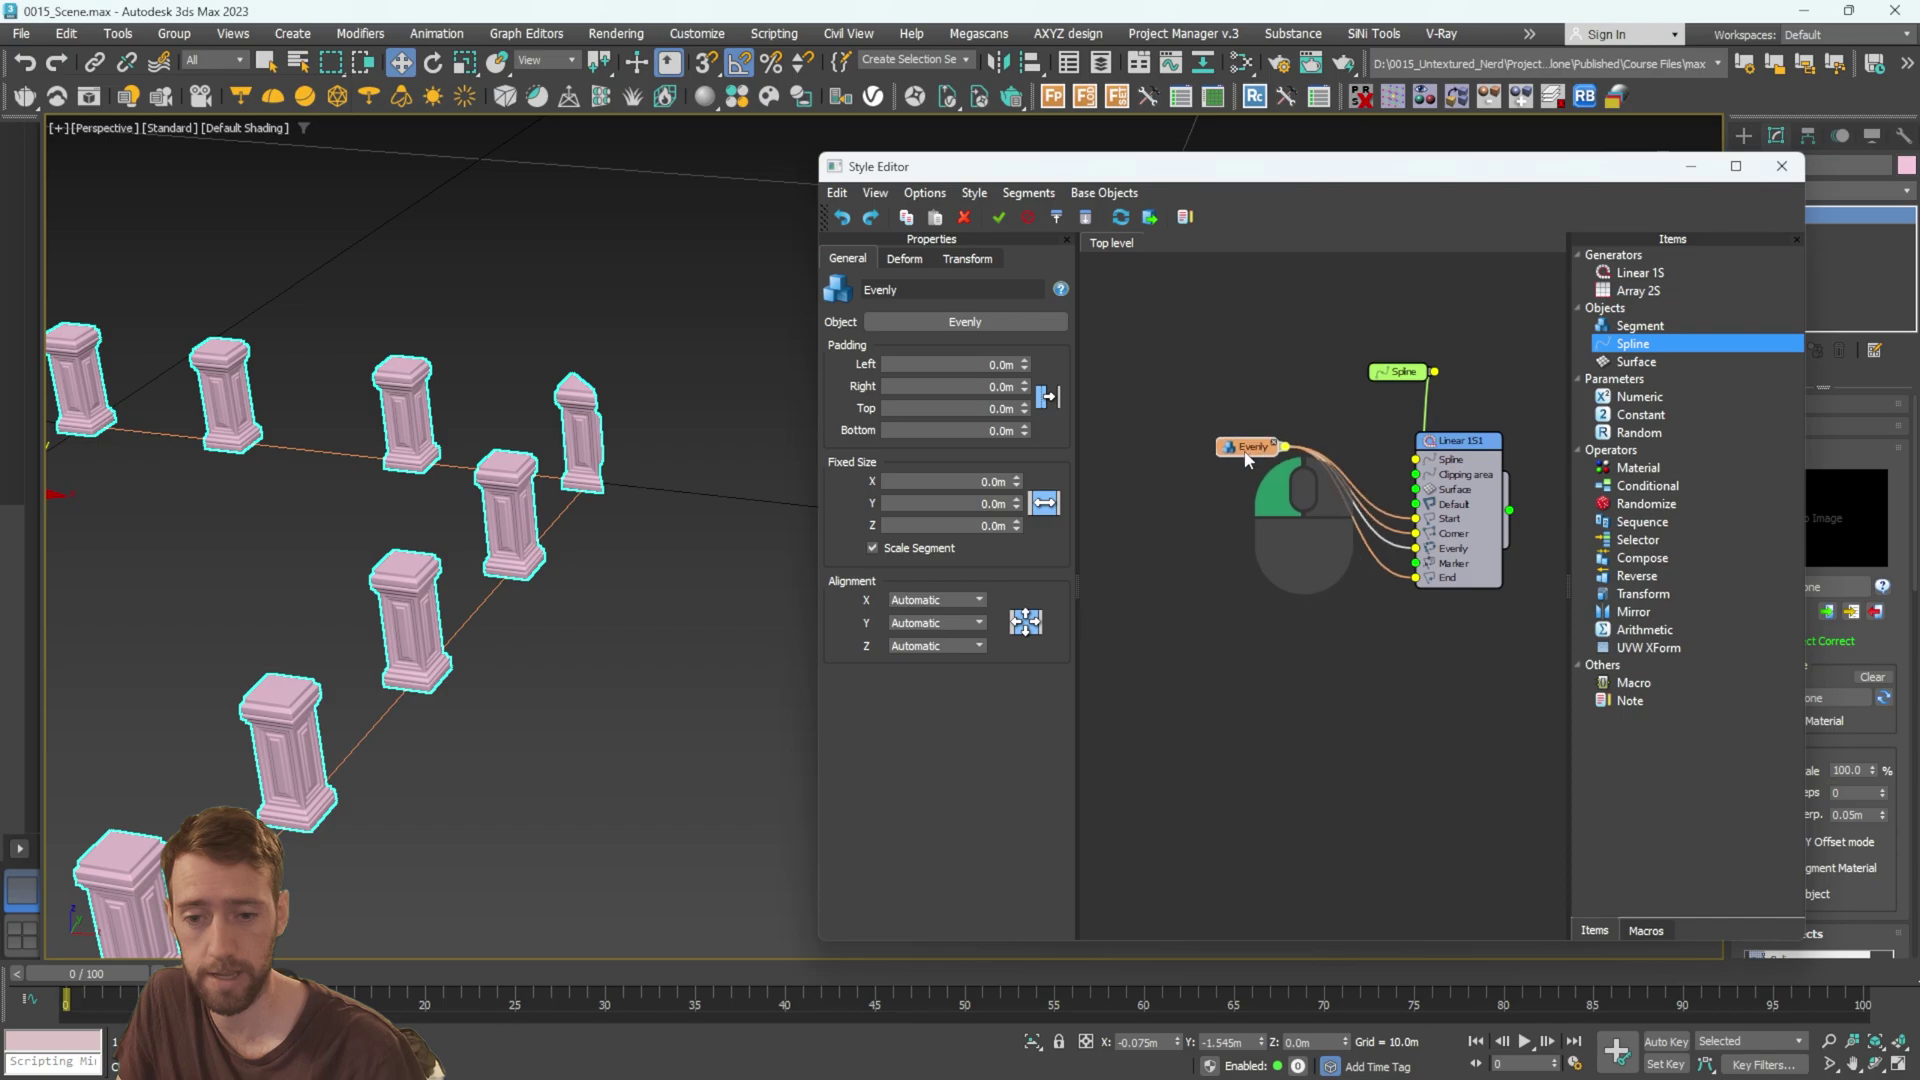
click(905, 259)
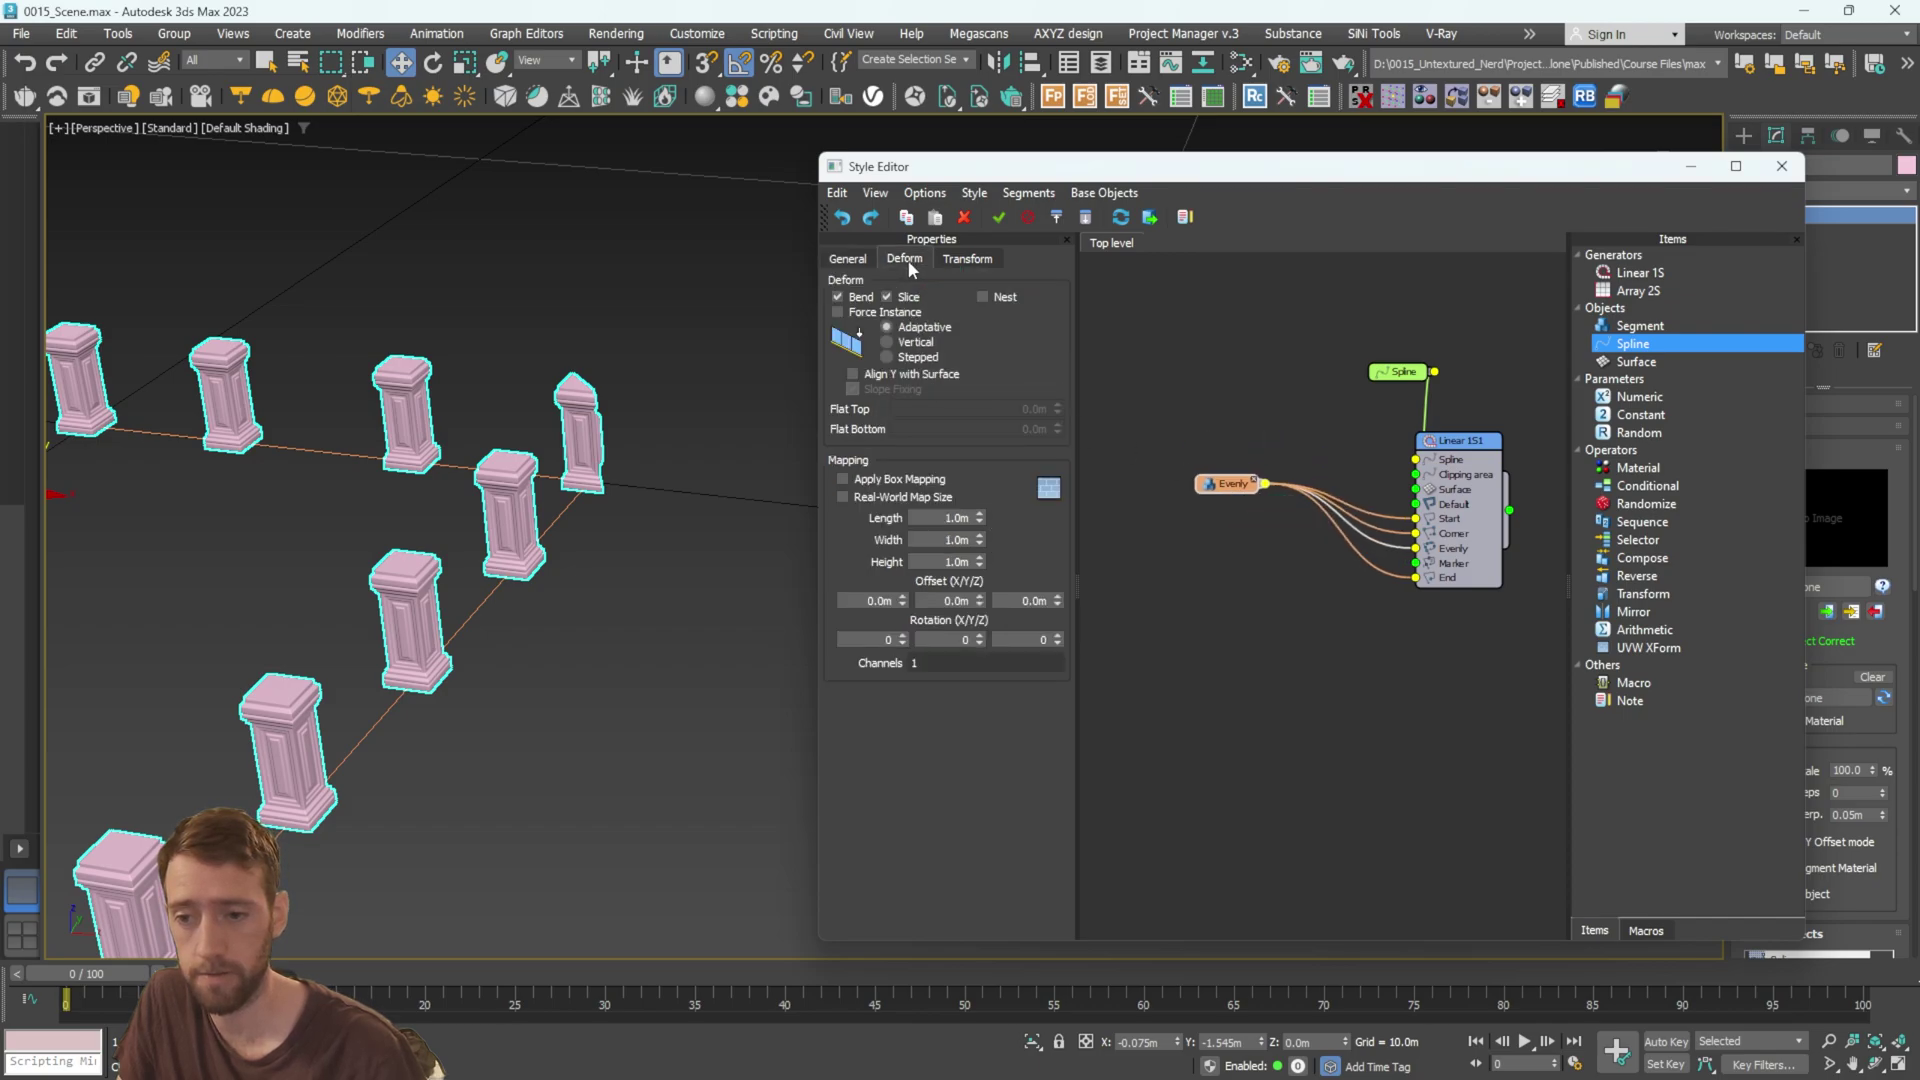
click(838, 297)
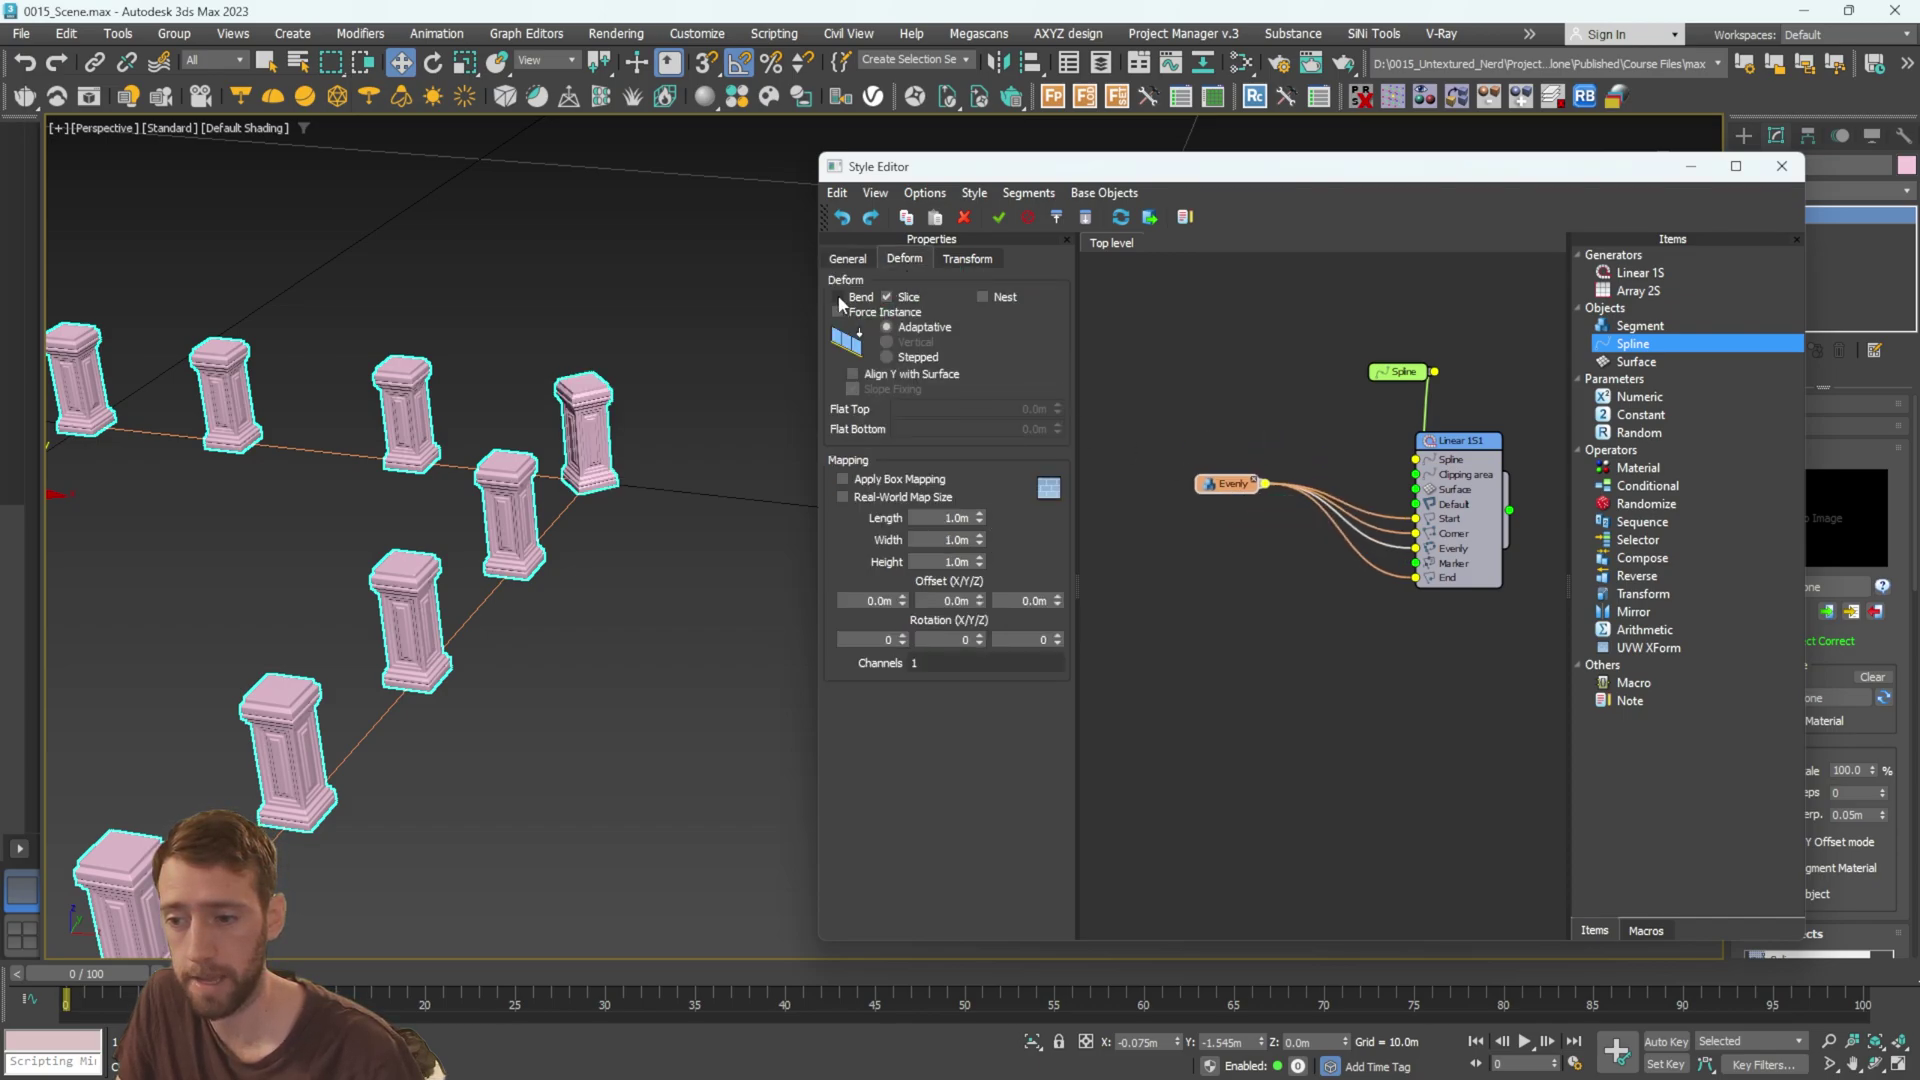
mouse_move(599, 459)
alt+middle_down()
mouse_move(651, 465)
mouse_move(450, 330)
mouse_move(630, 428)
mouse_move(557, 401)
mouse_move(651, 467)
mouse_move(615, 462)
alt+middle_up()
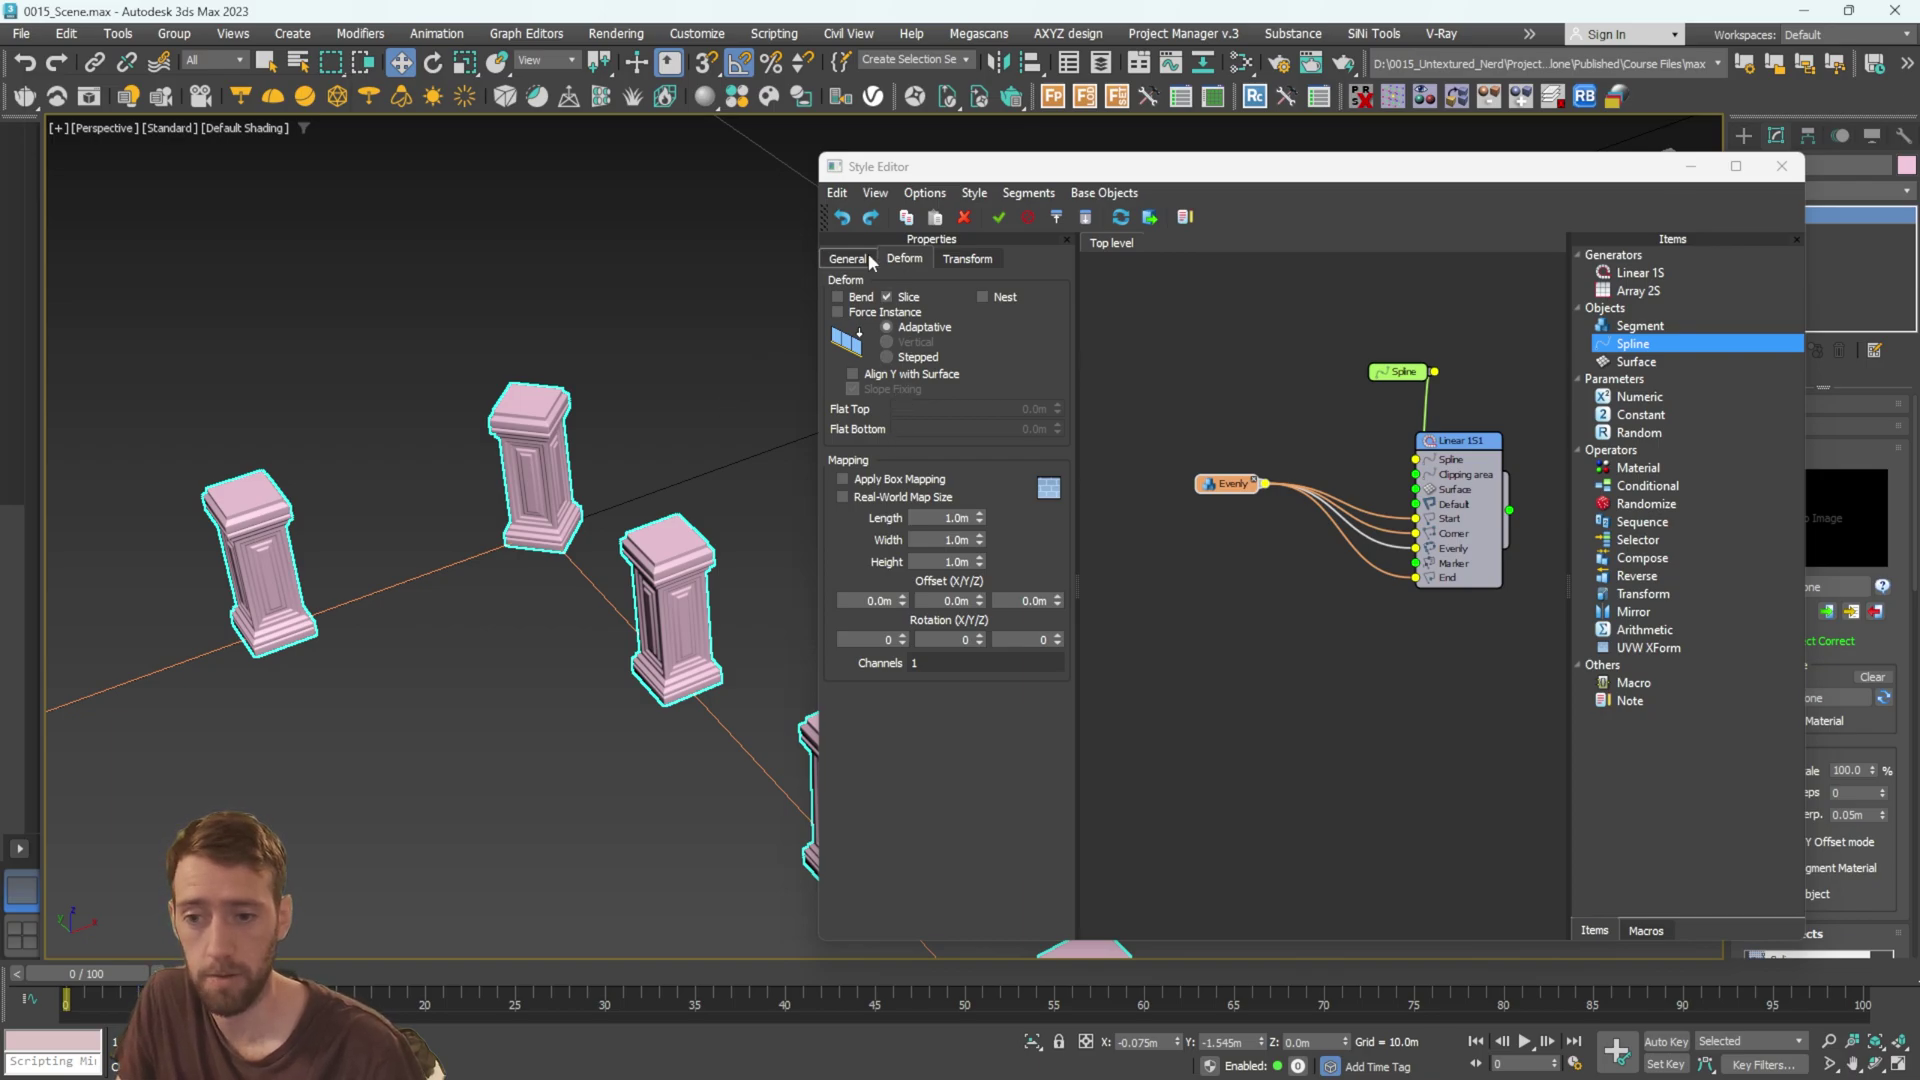
Disable Align to Path in the Linear 1S generator's corner rules and check the orientation of the corner post.
click(1473, 442)
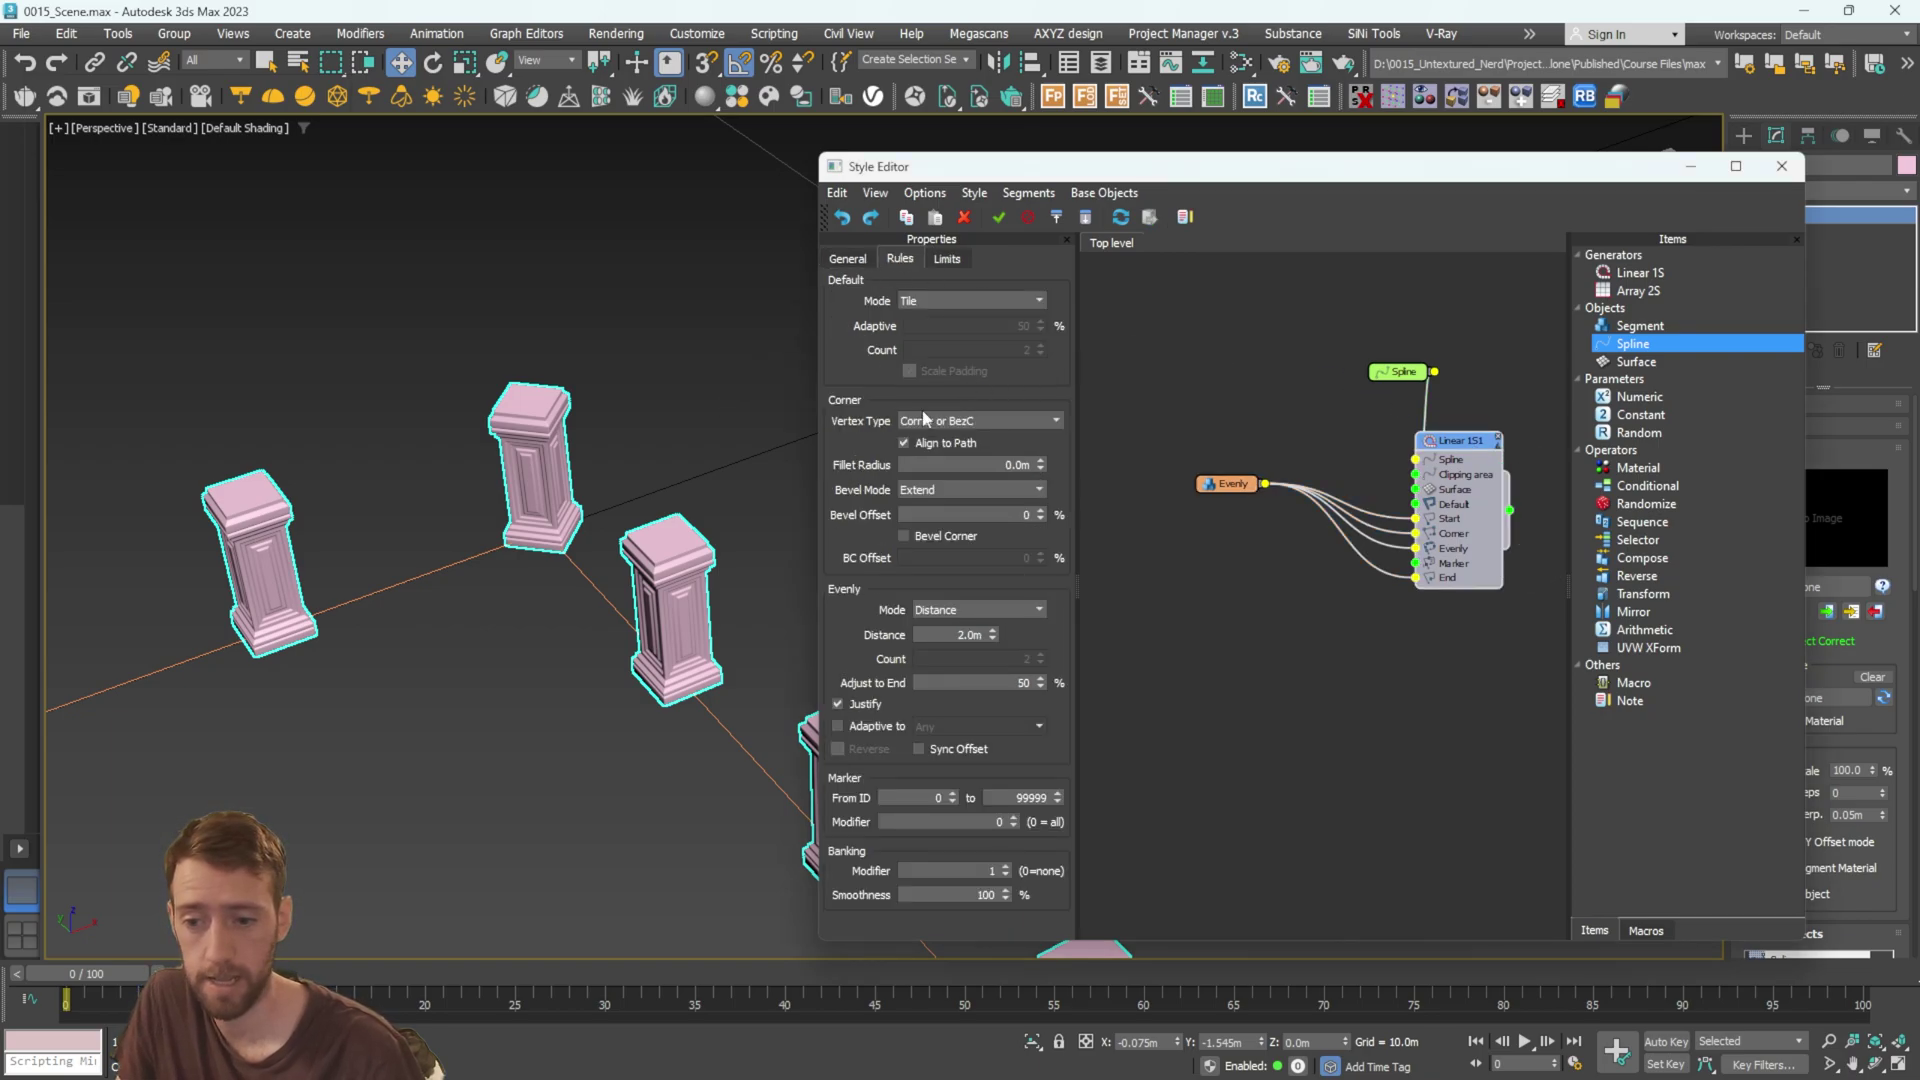
click(904, 442)
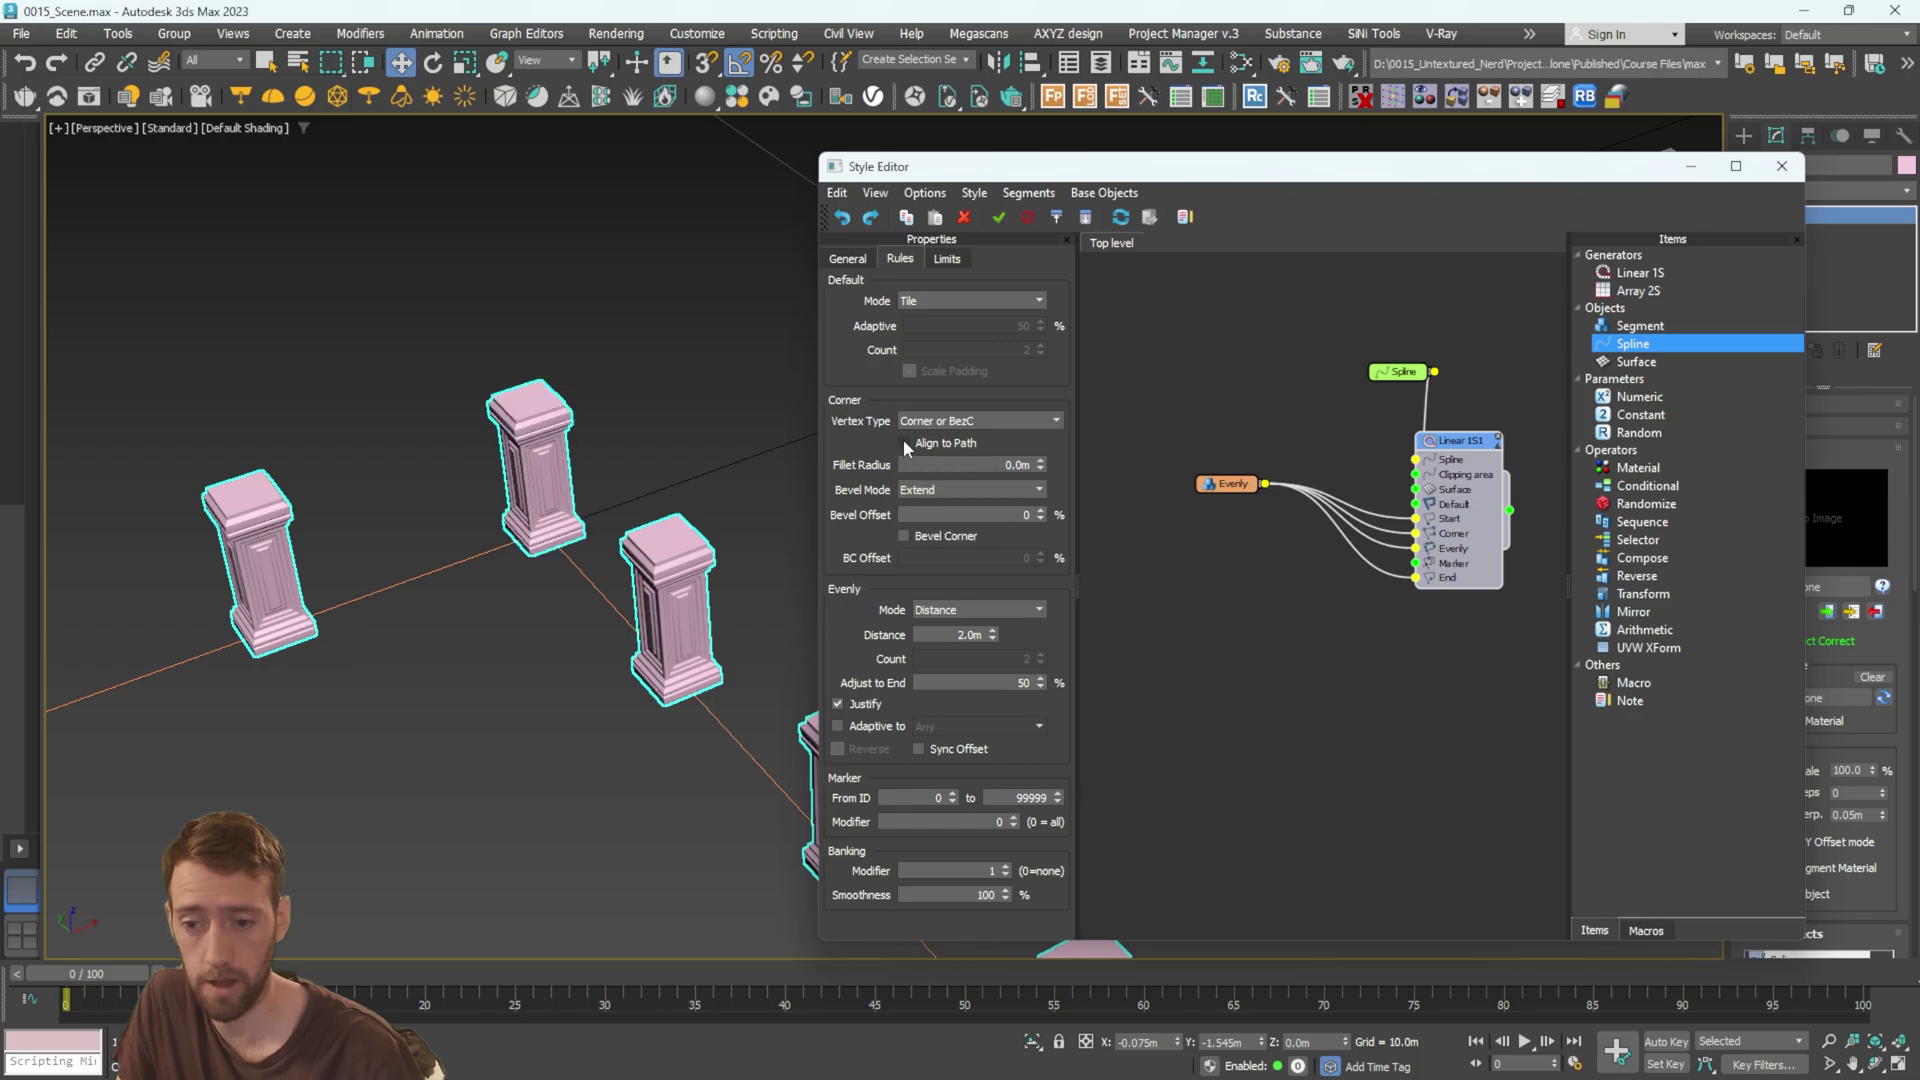
scroll(553, 492, down, 5)
alt+middle_drag(638, 503, 558, 410)
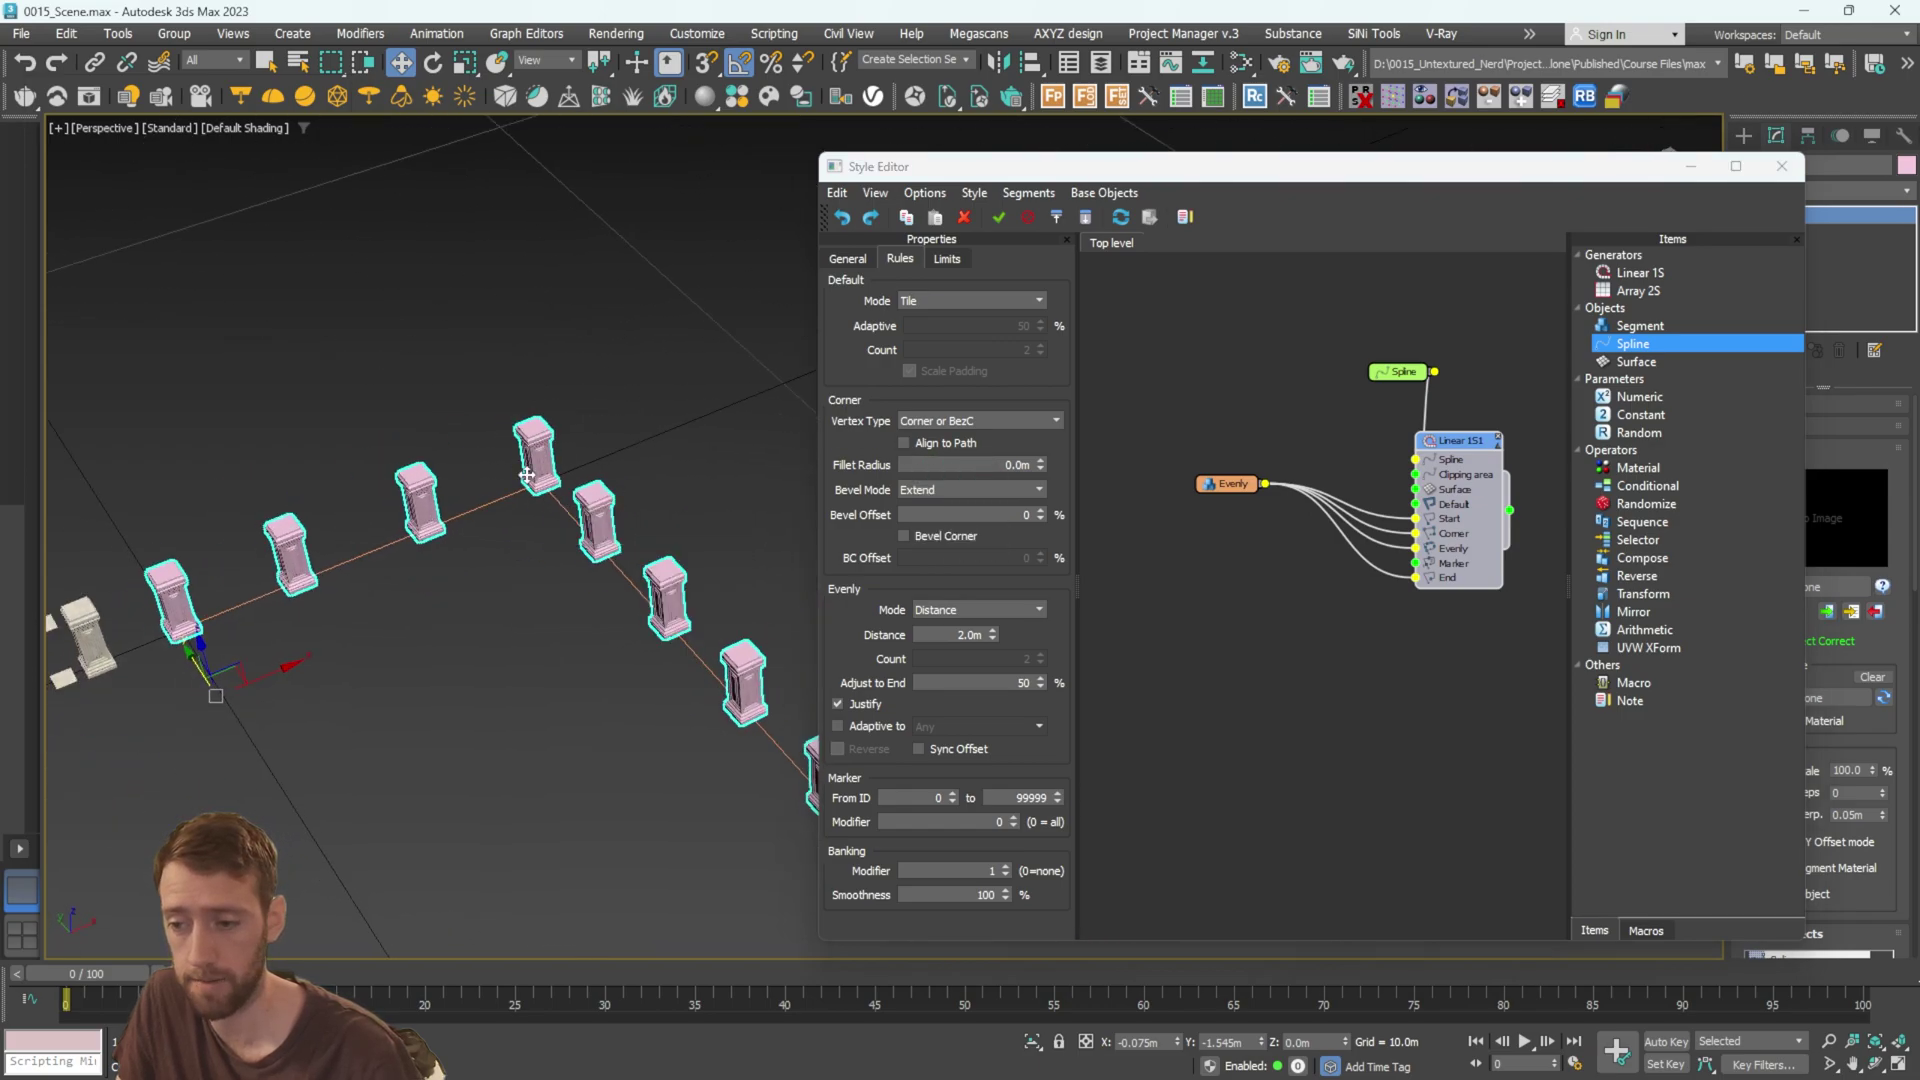
scroll(558, 408, up, 5)
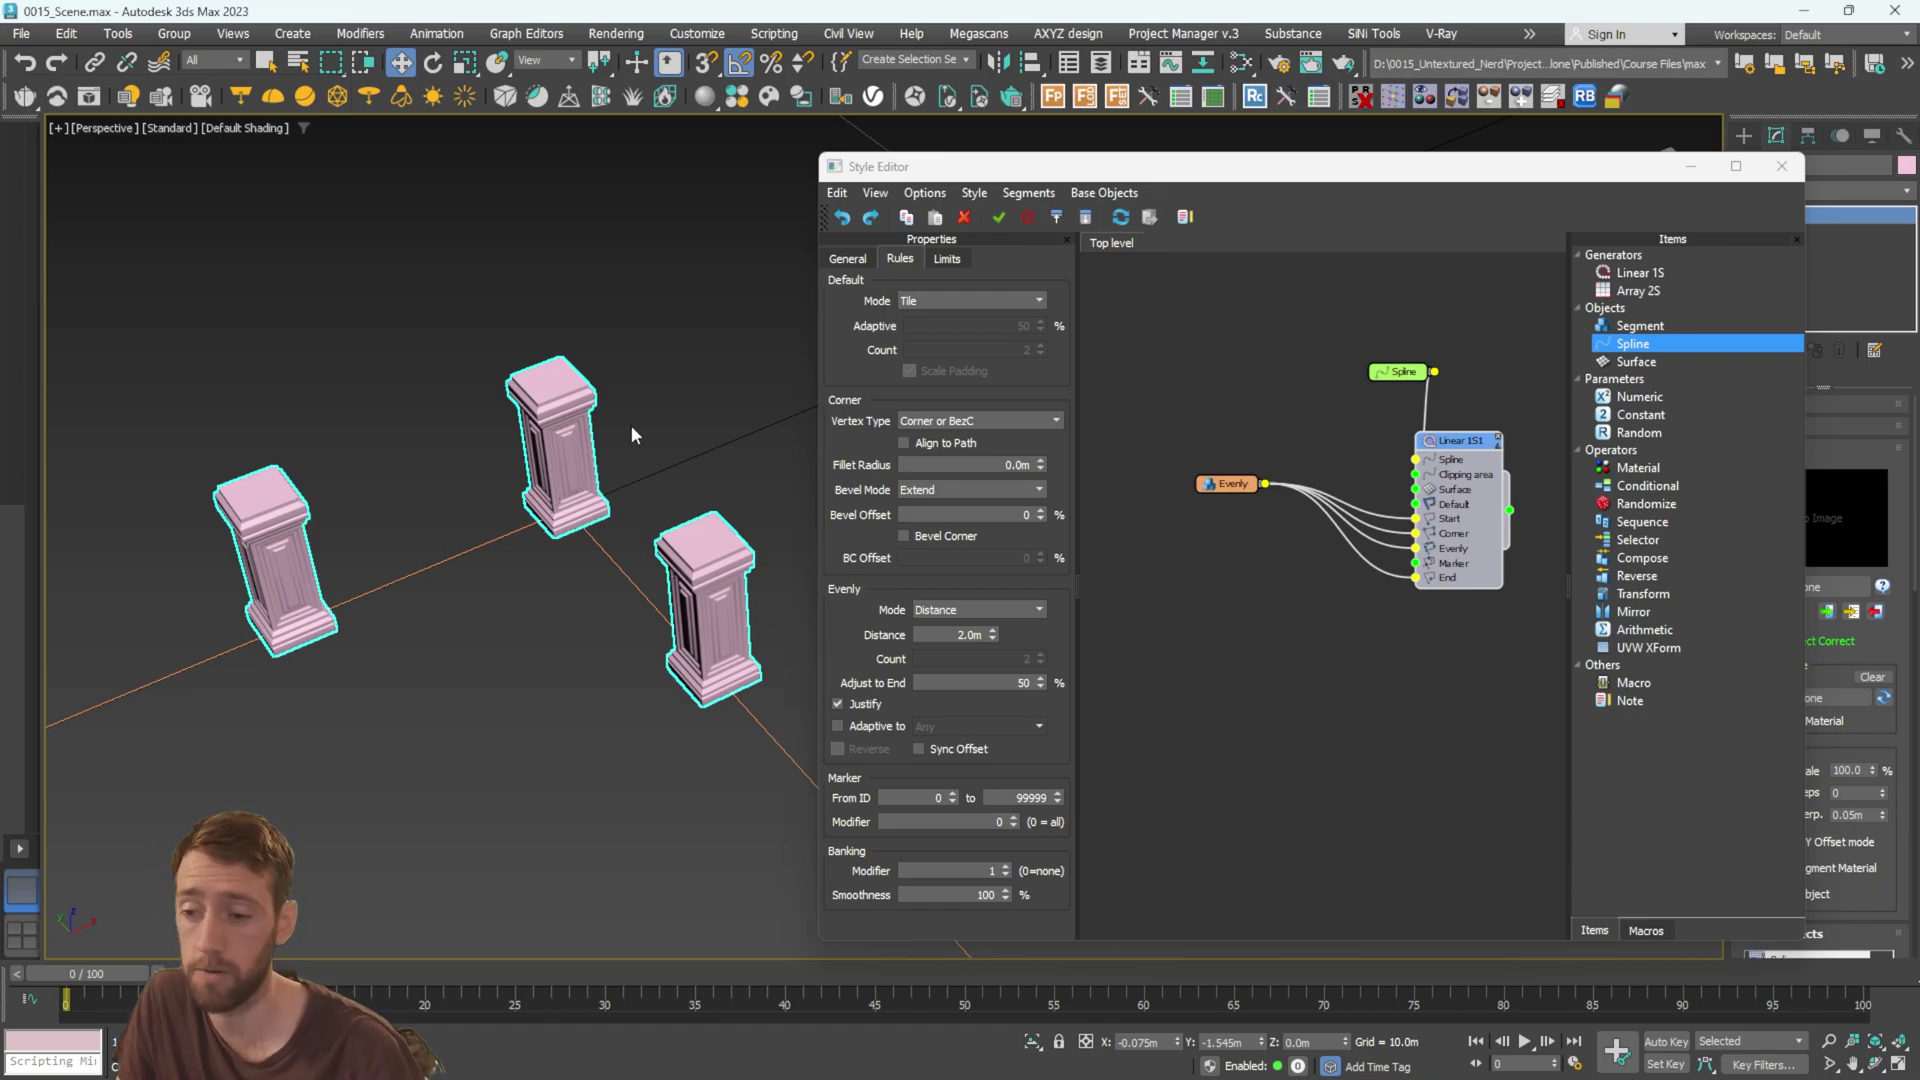
scroll(632, 436, down, 5)
alt+middle_drag(600, 482, 668, 493)
scroll(433, 523, up, 5)
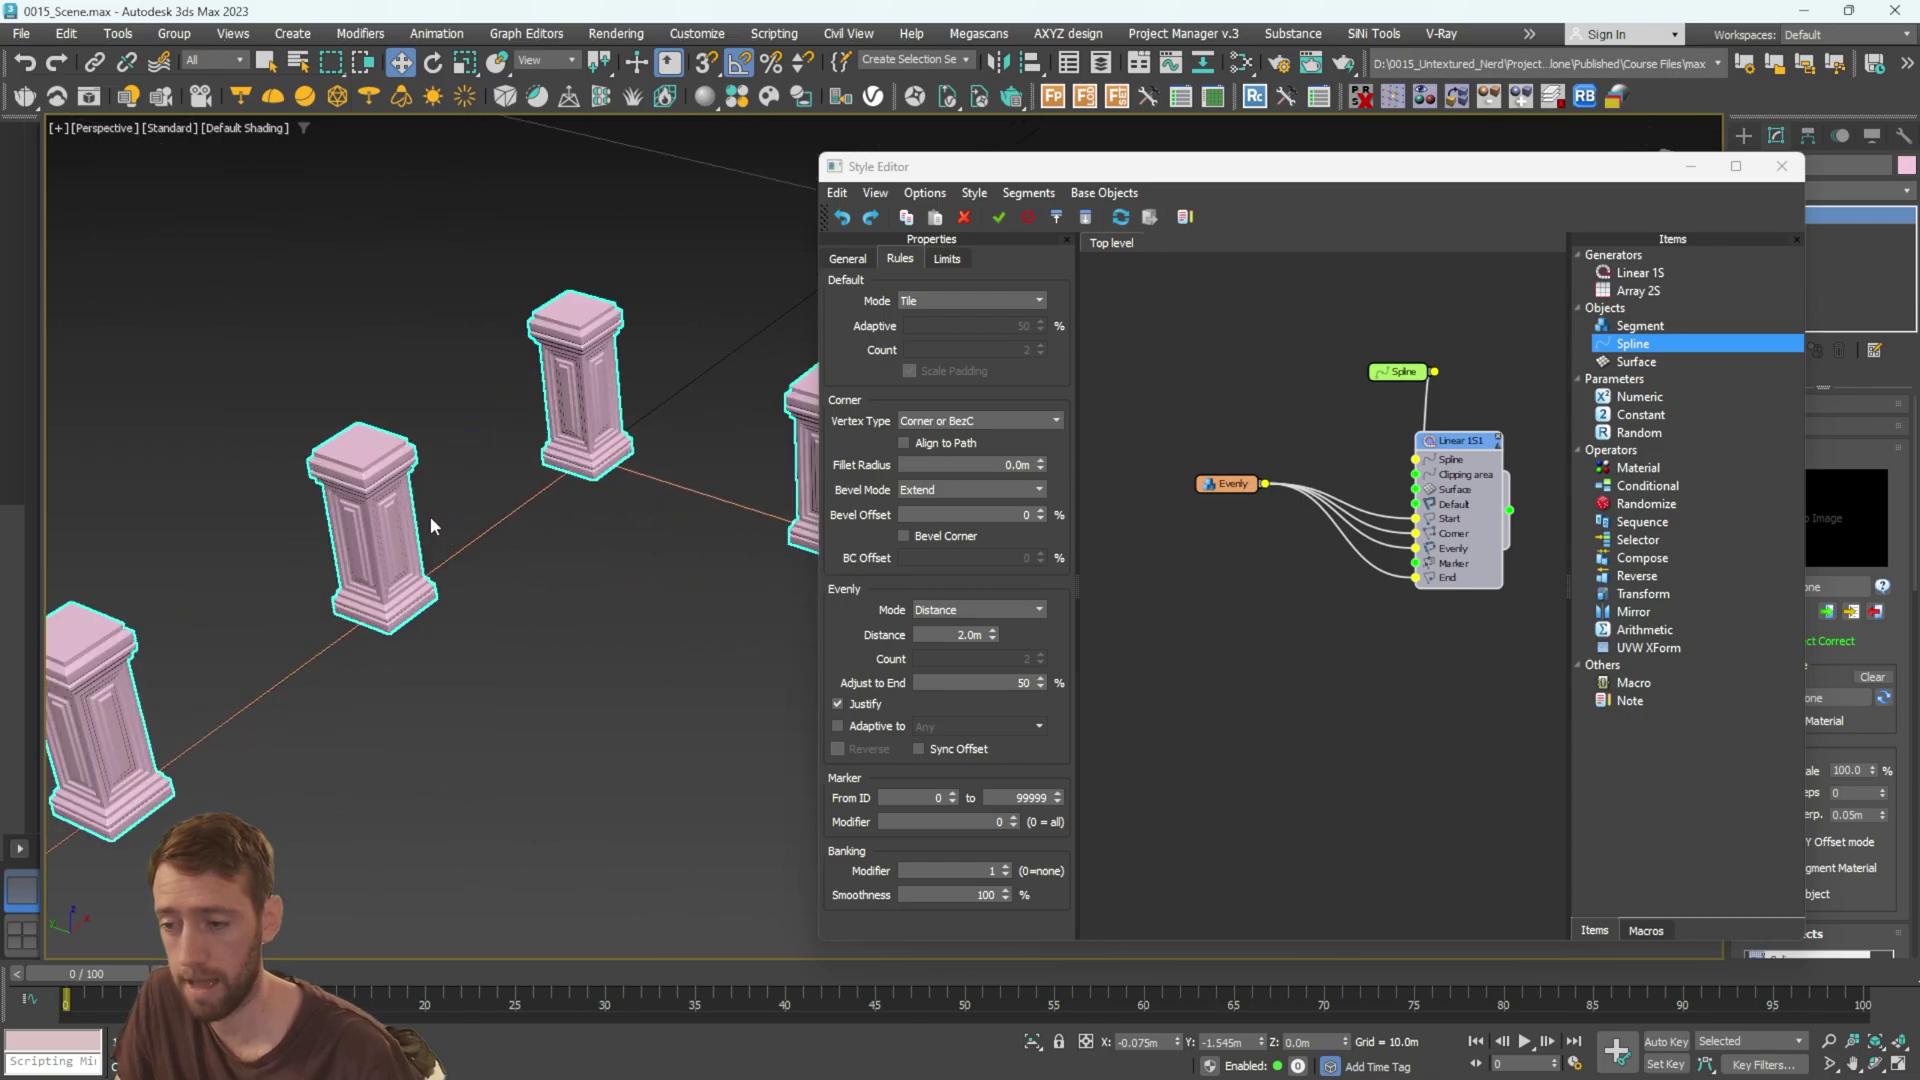
Add a Segment node, assign the postSecondary baluster as its object, and connect it to the generator's Default input.
scroll(528, 482, down, 3)
middle_drag(510, 518, 650, 400)
scroll(600, 445, down, 3)
middle_drag(448, 520, 617, 476)
scroll(488, 468, up, 5)
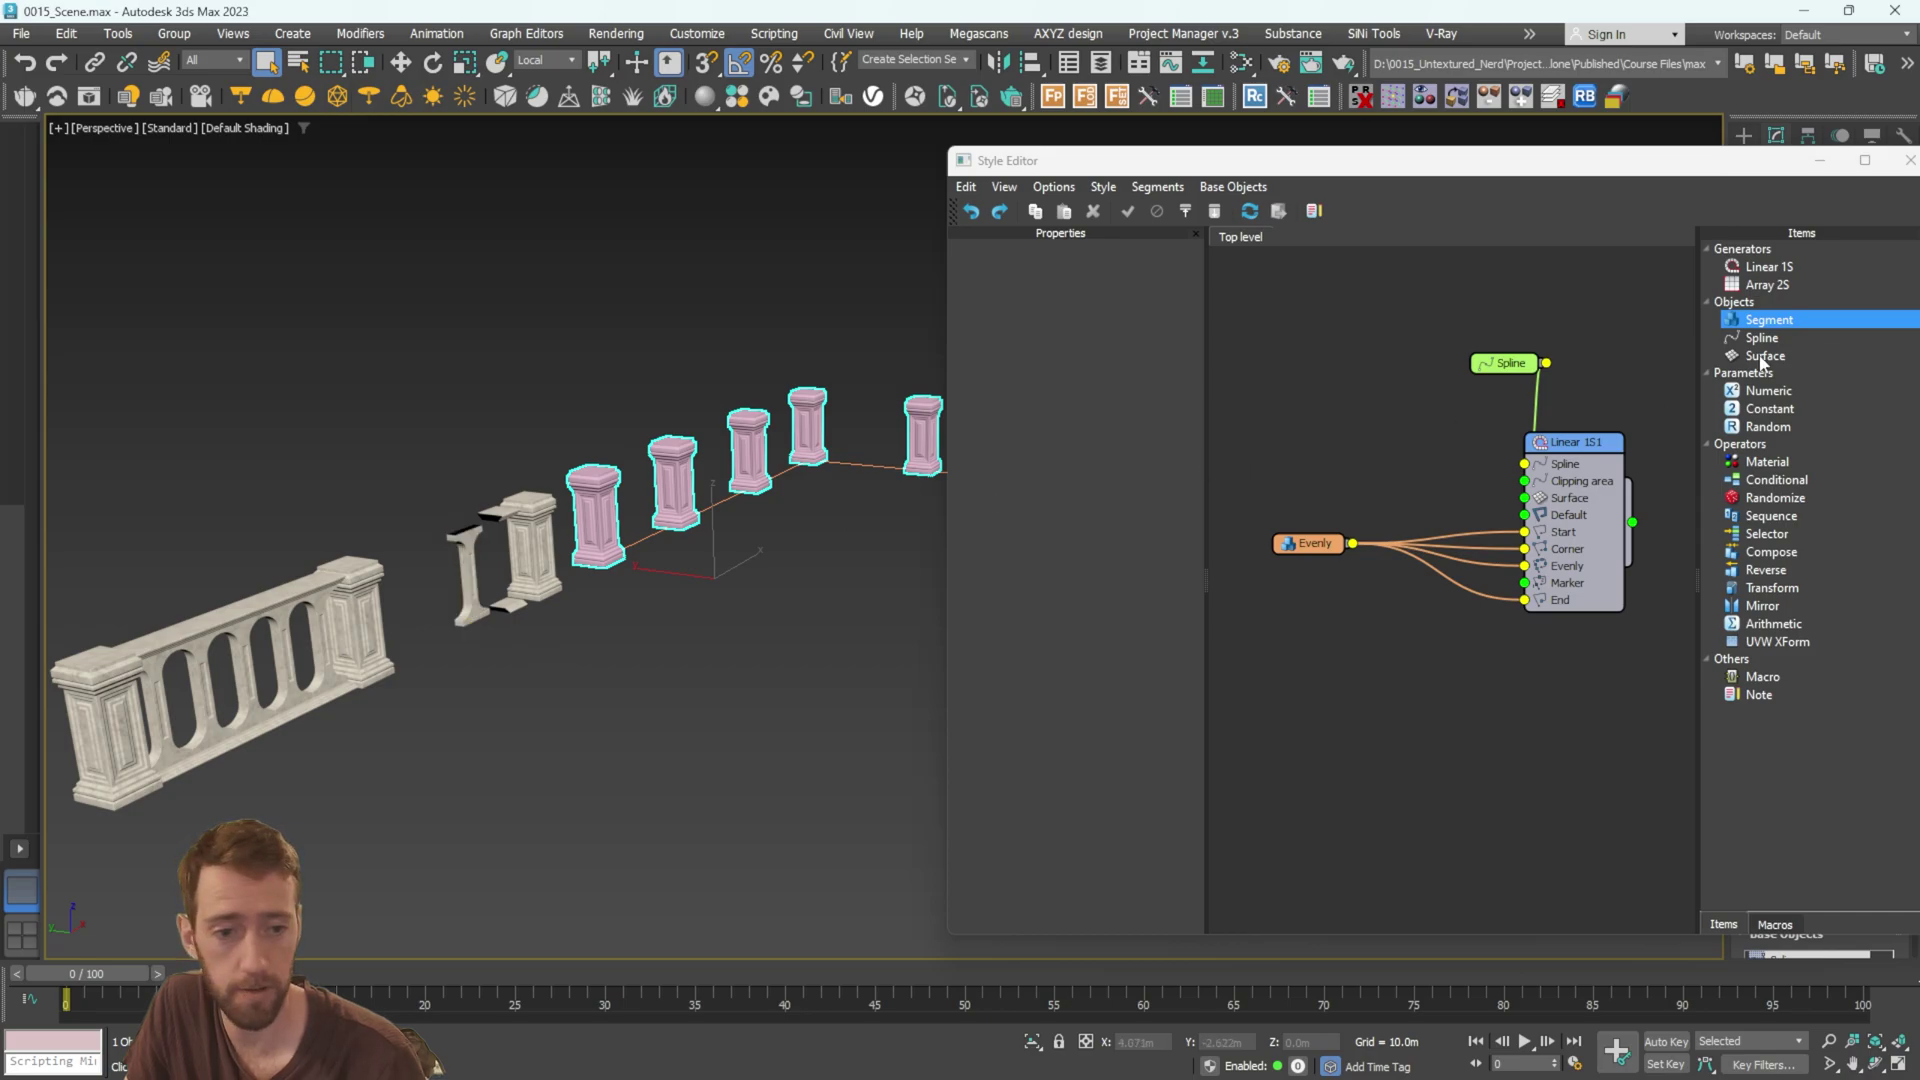
drag(1767, 323, 1343, 448)
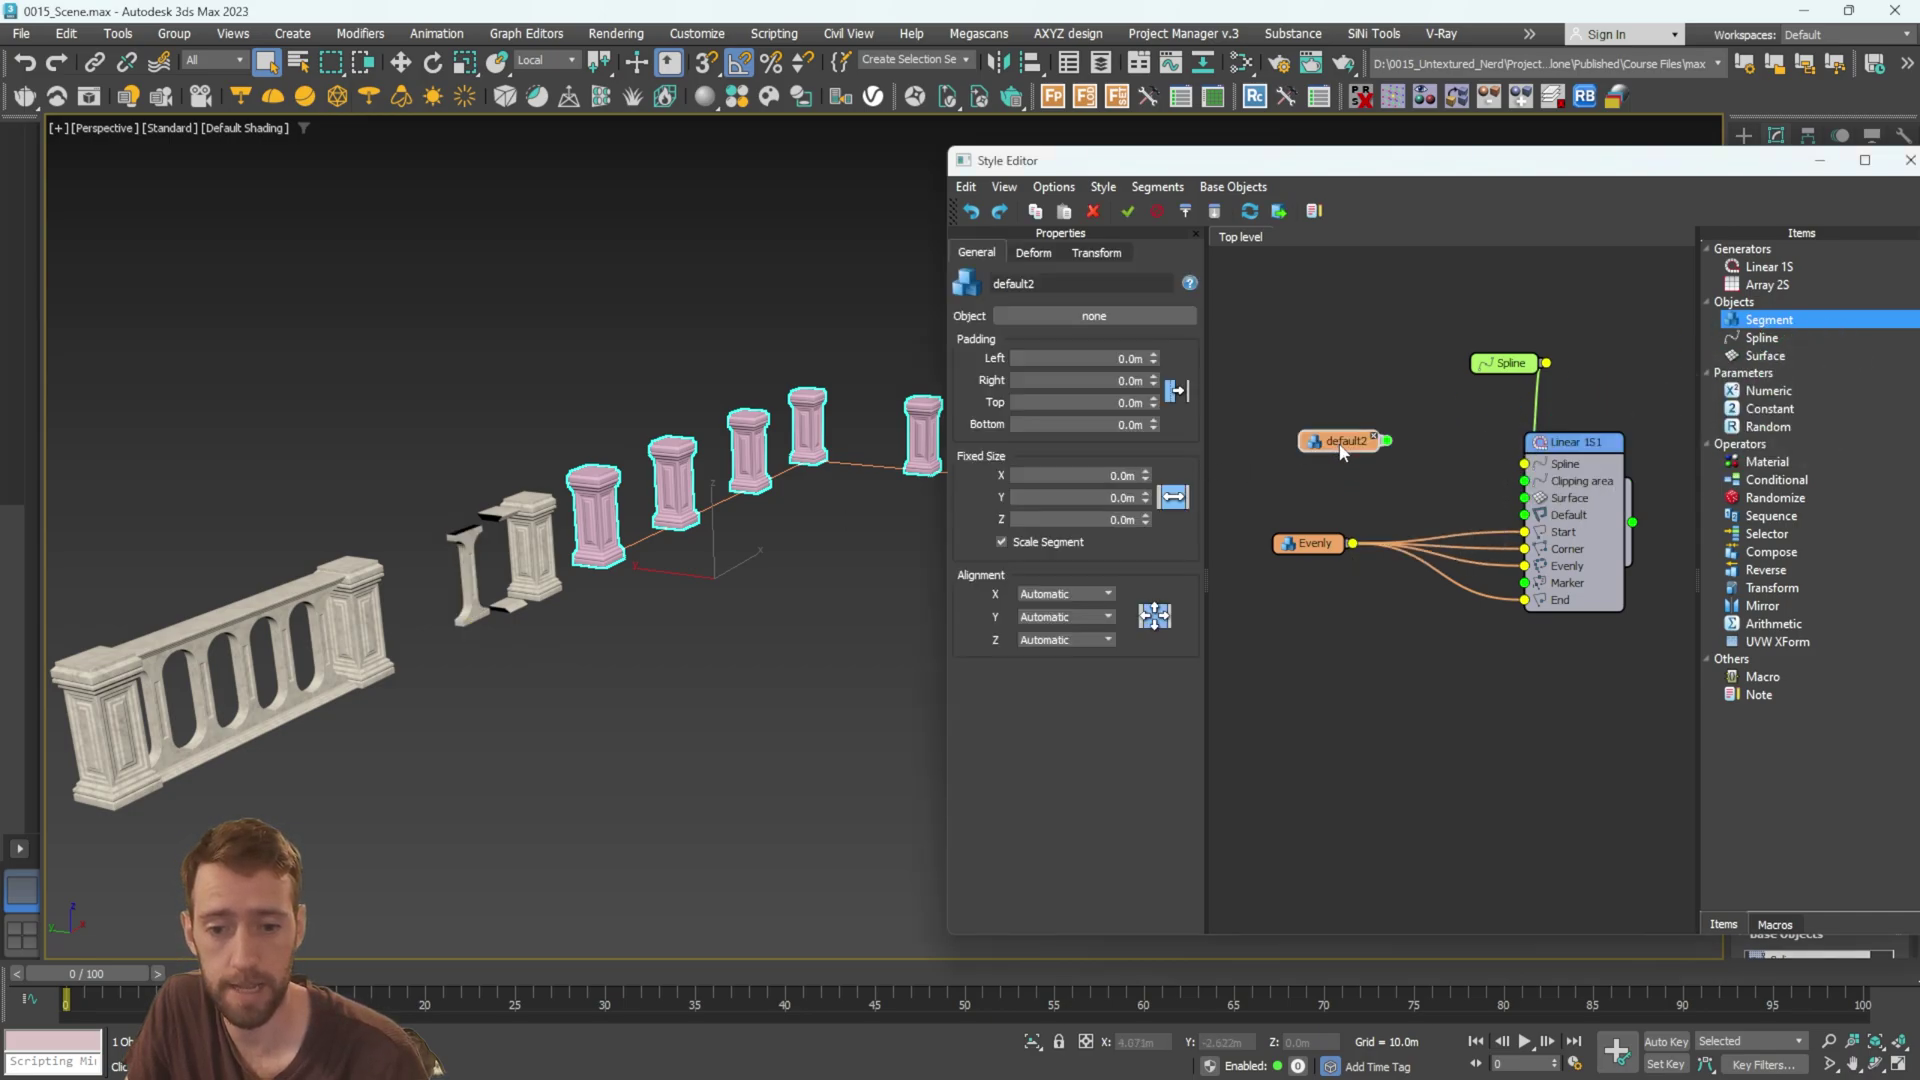
click(1108, 314)
click(463, 540)
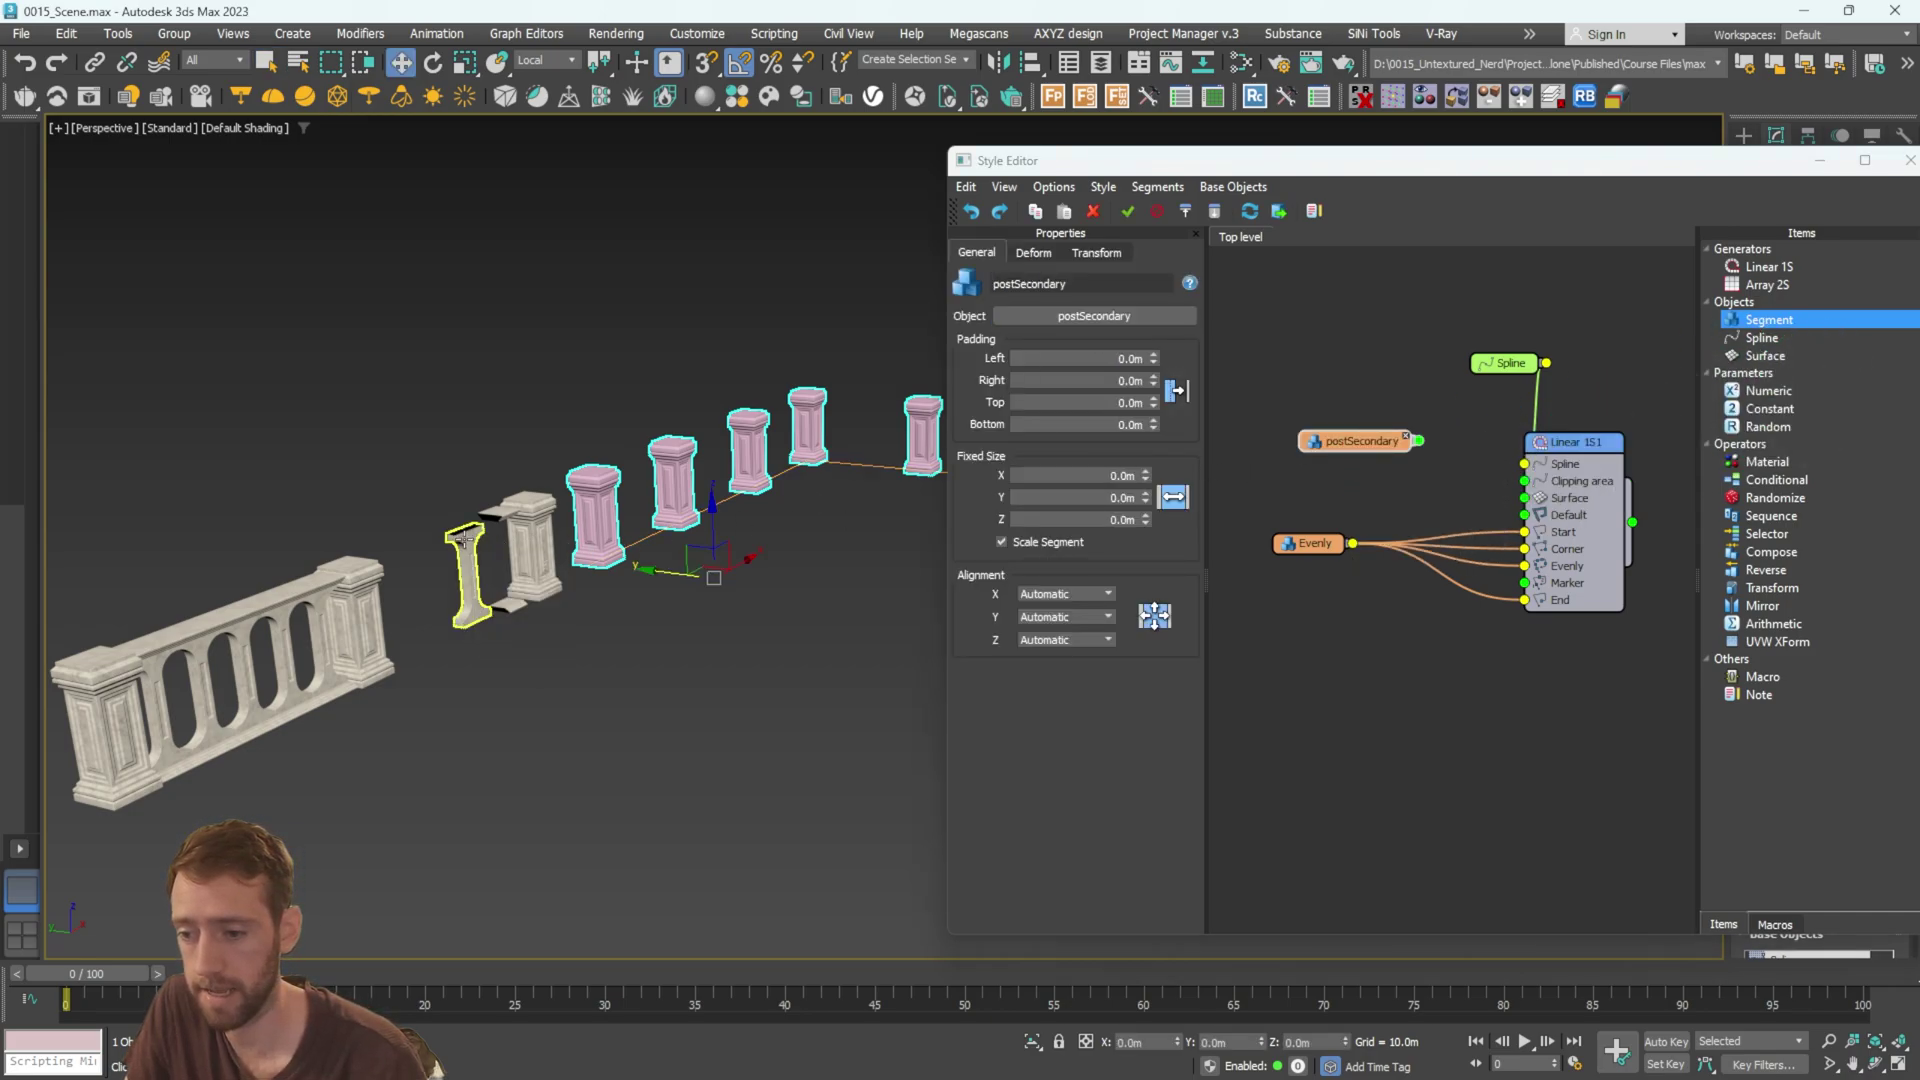
drag(1421, 443, 1530, 515)
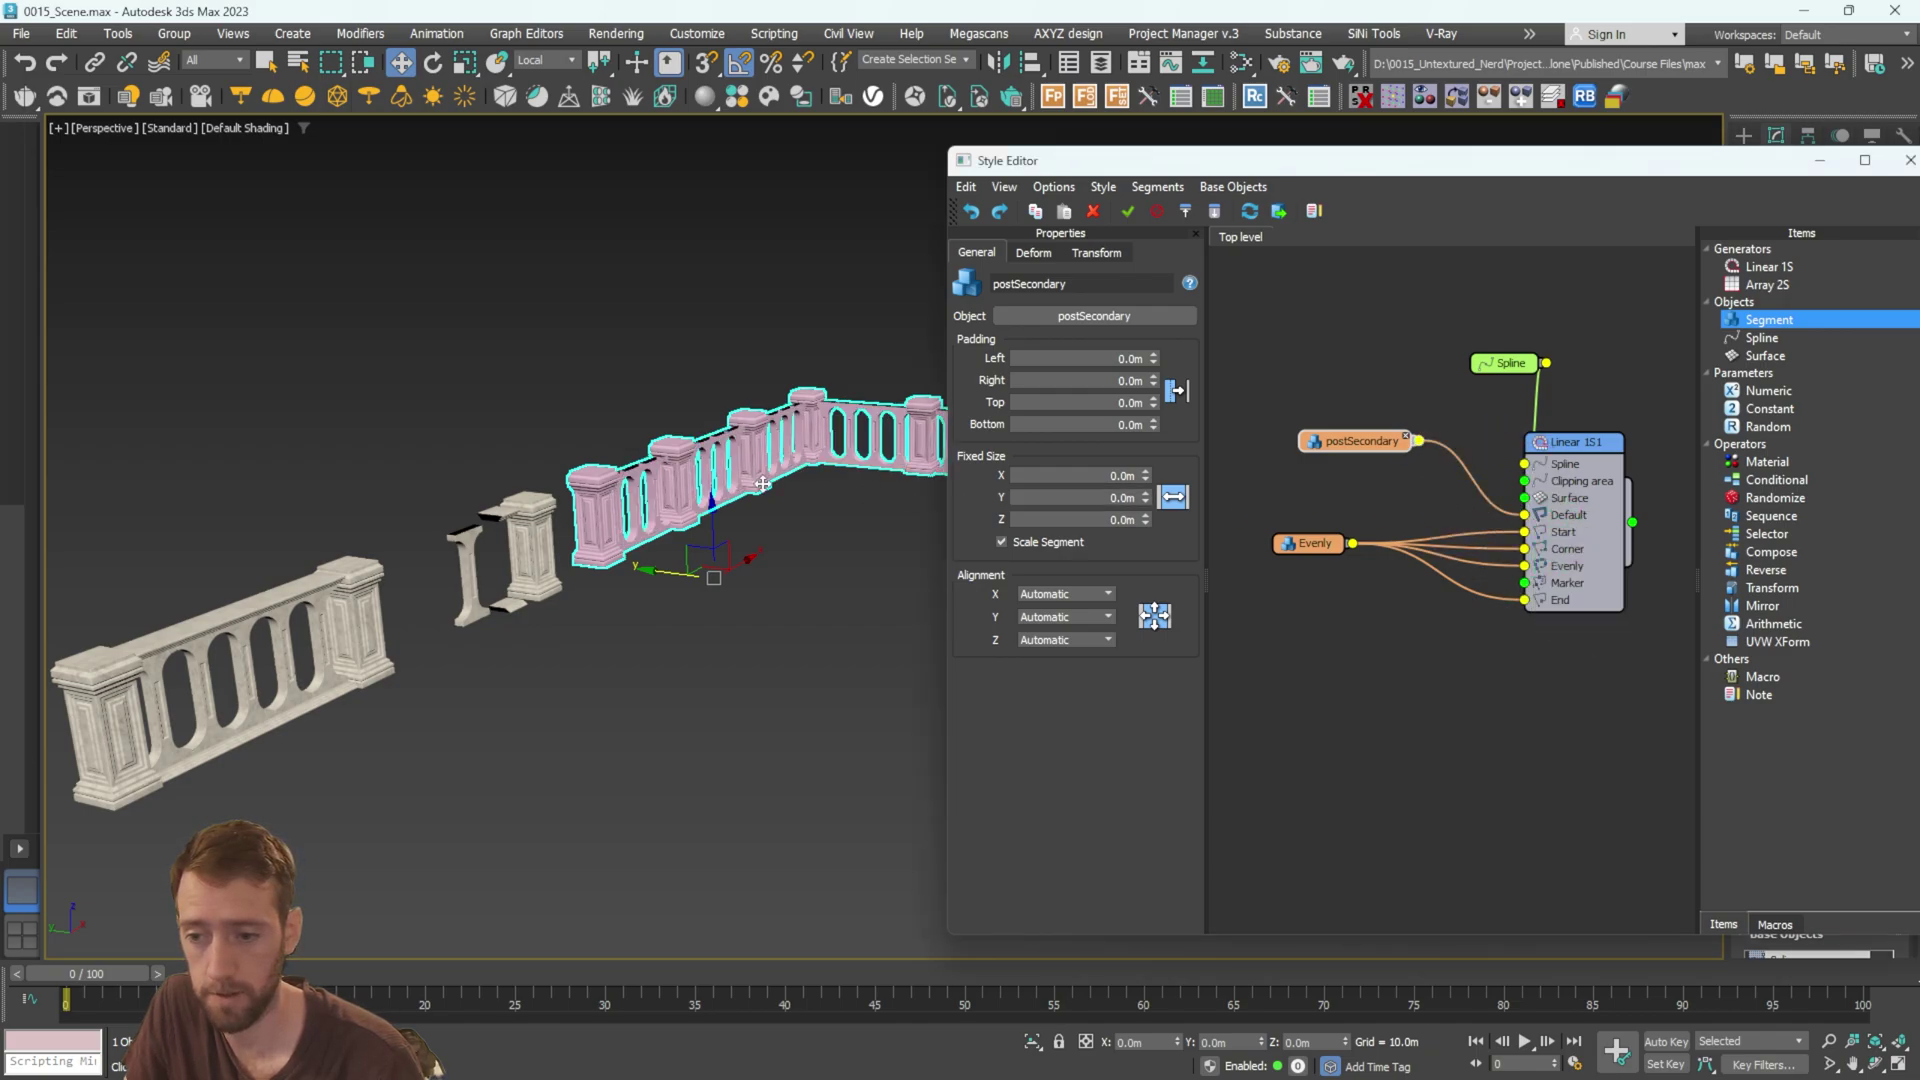
Frame the original balustrade mesh in the front view and select one of its baluster elements for reference.
scroll(648, 507, up, 6)
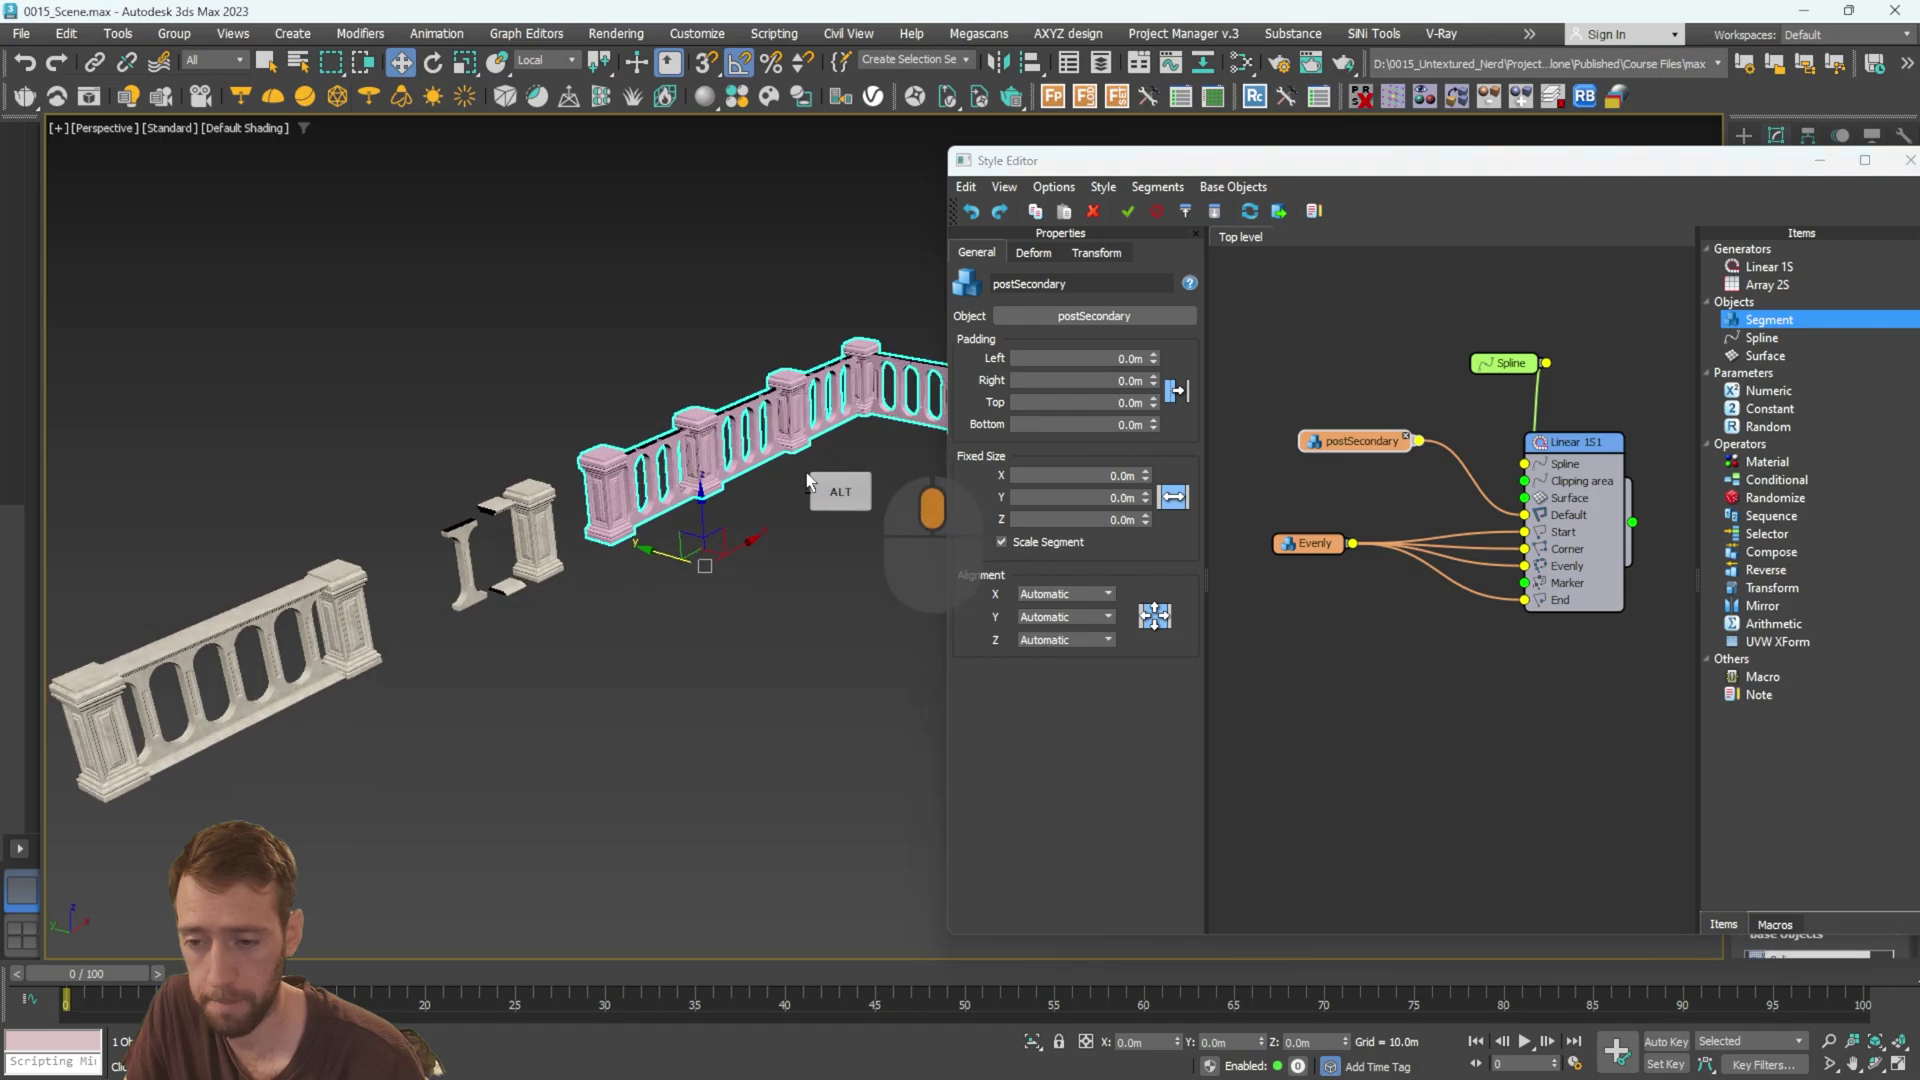
scroll(648, 507, down, 5)
alt+middle_drag(648, 507, 790, 468)
scroll(590, 562, up, 3)
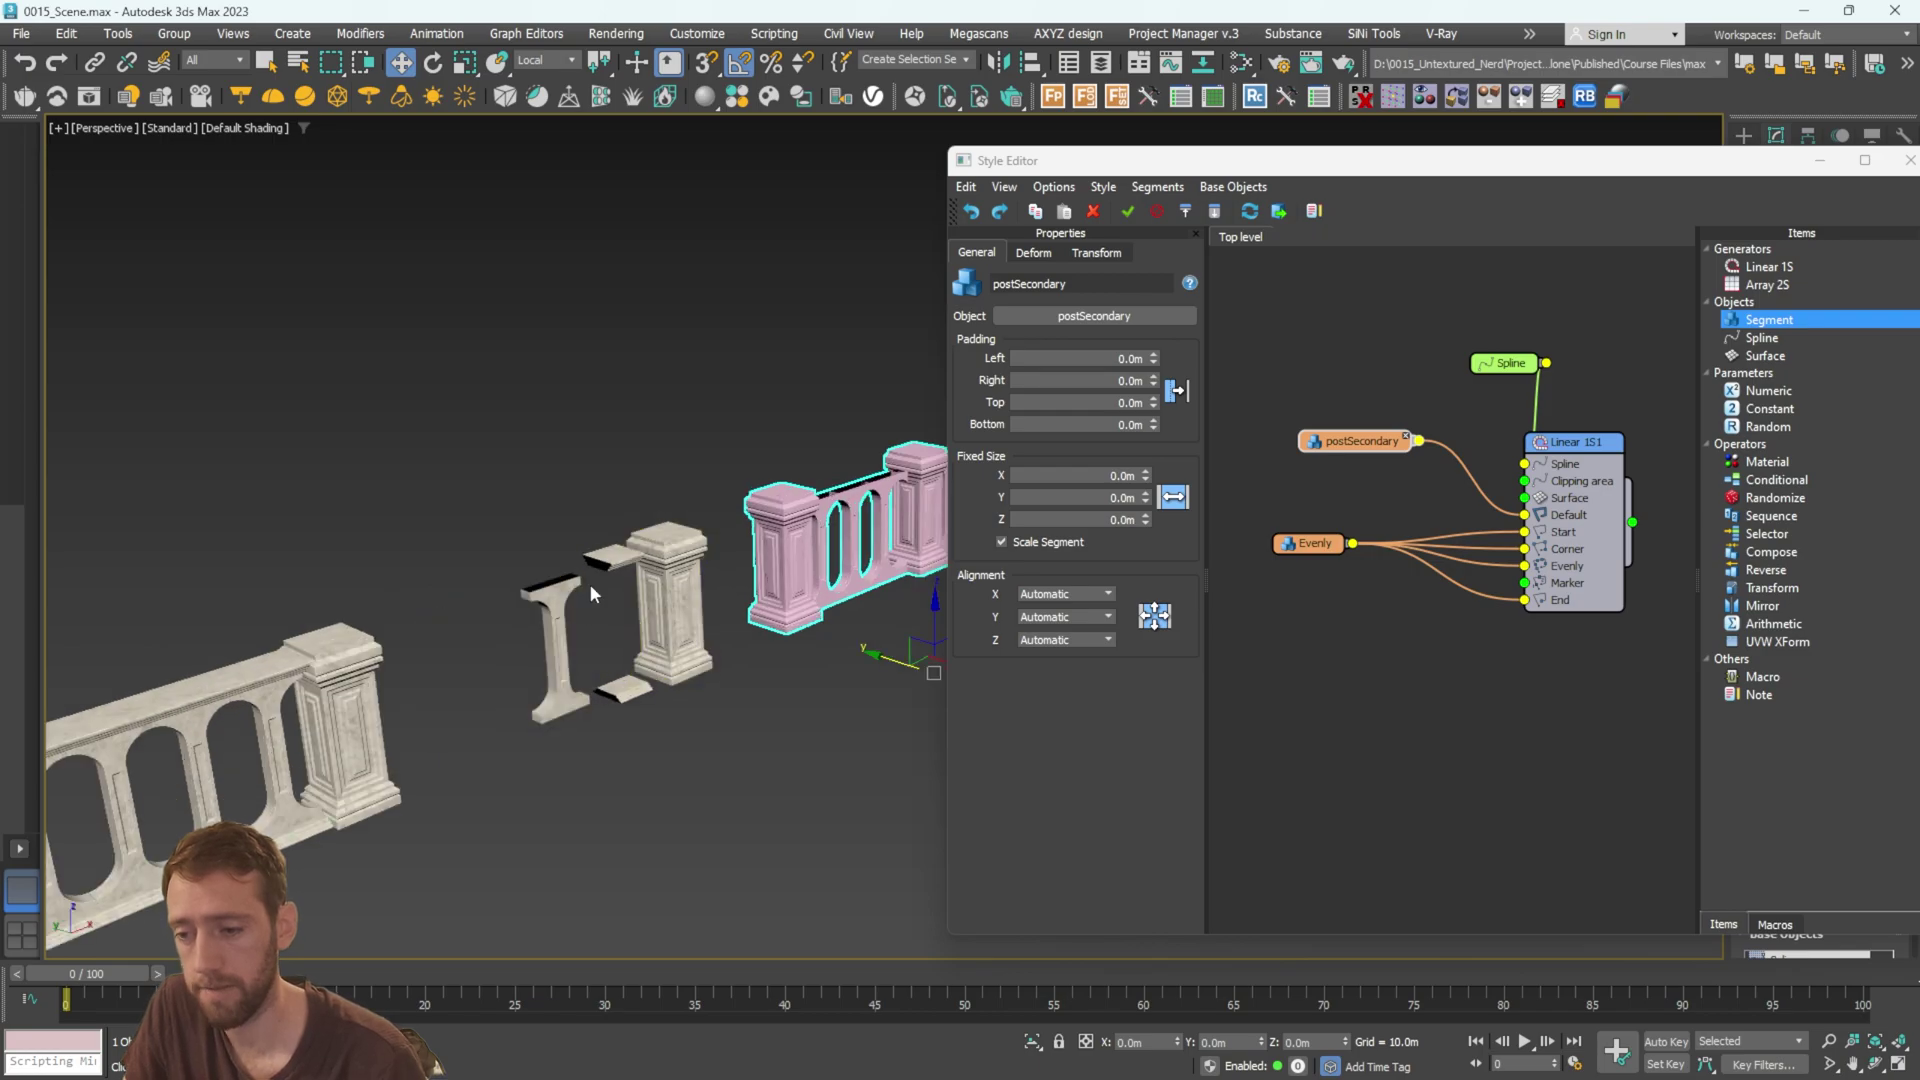
scroll(474, 627, down, 3)
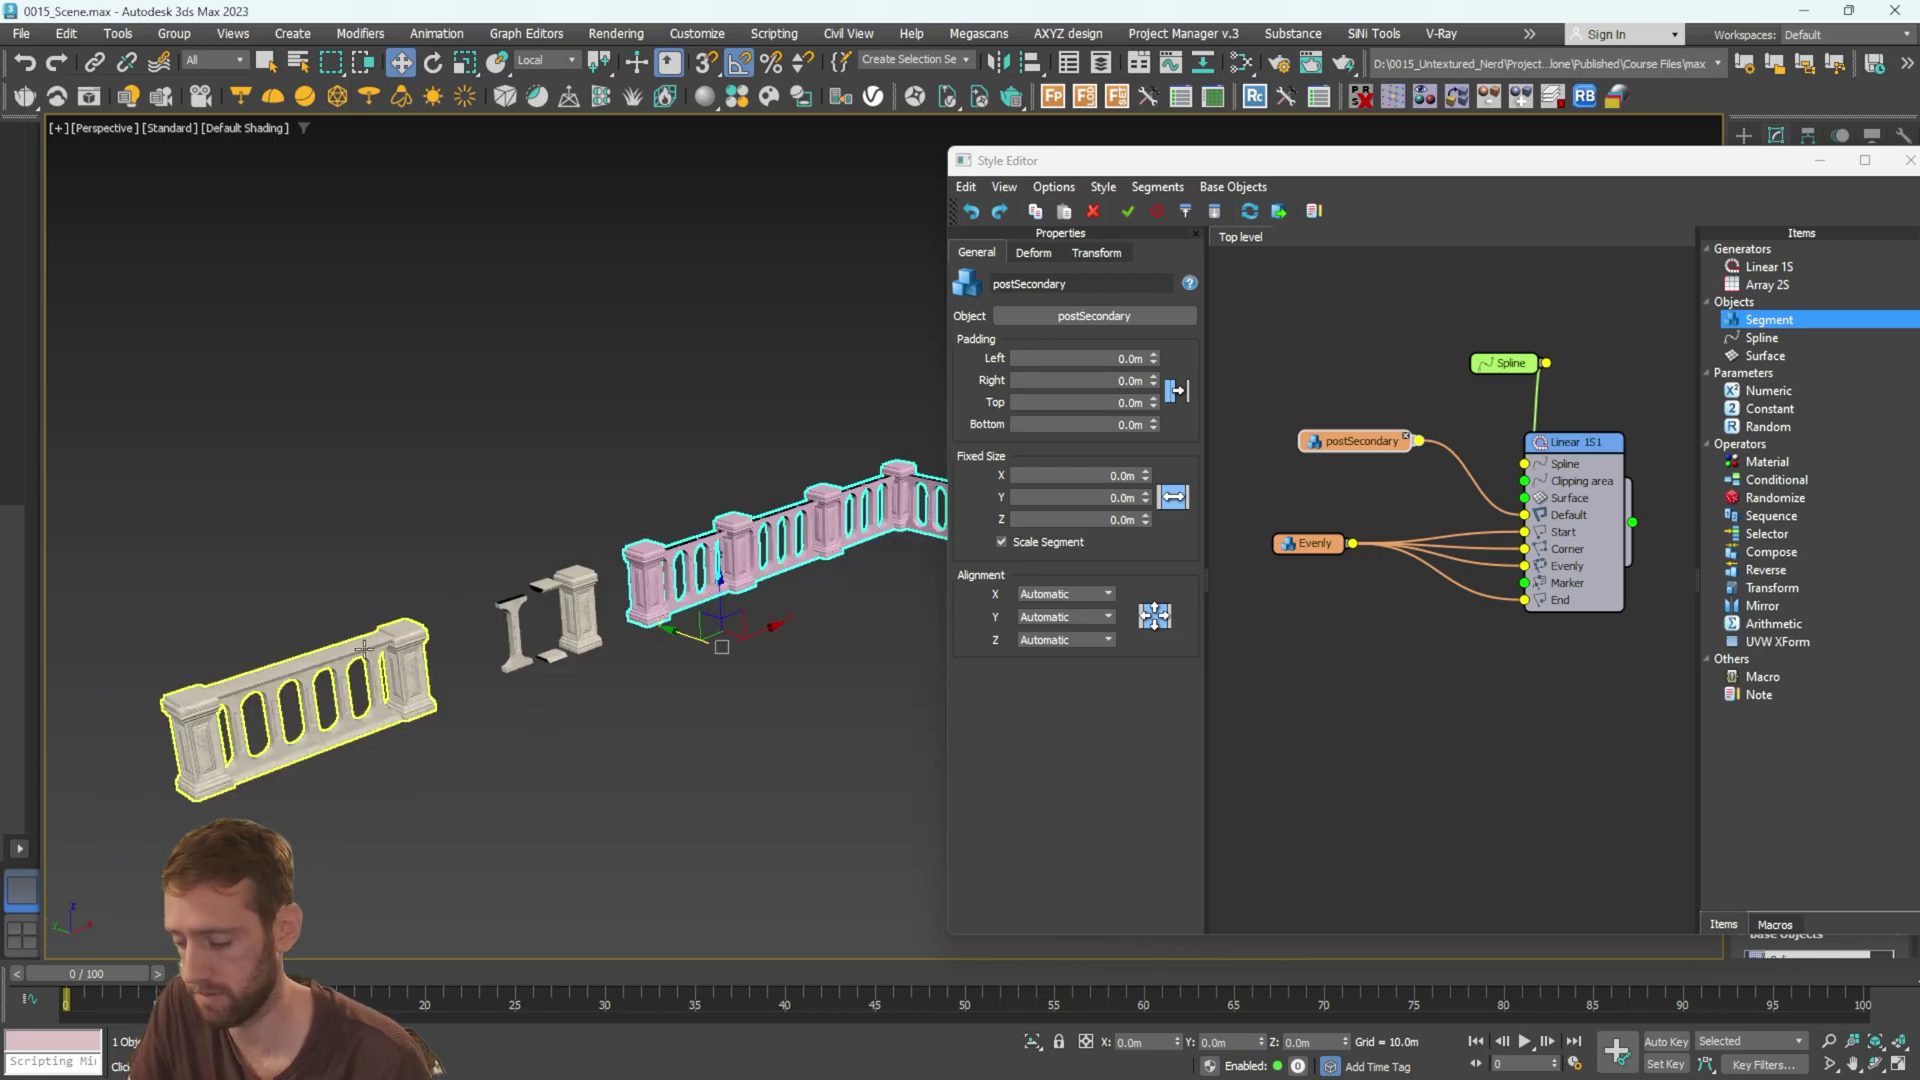
click(366, 645)
key(f)
key(z)
scroll(845, 620, up, 4)
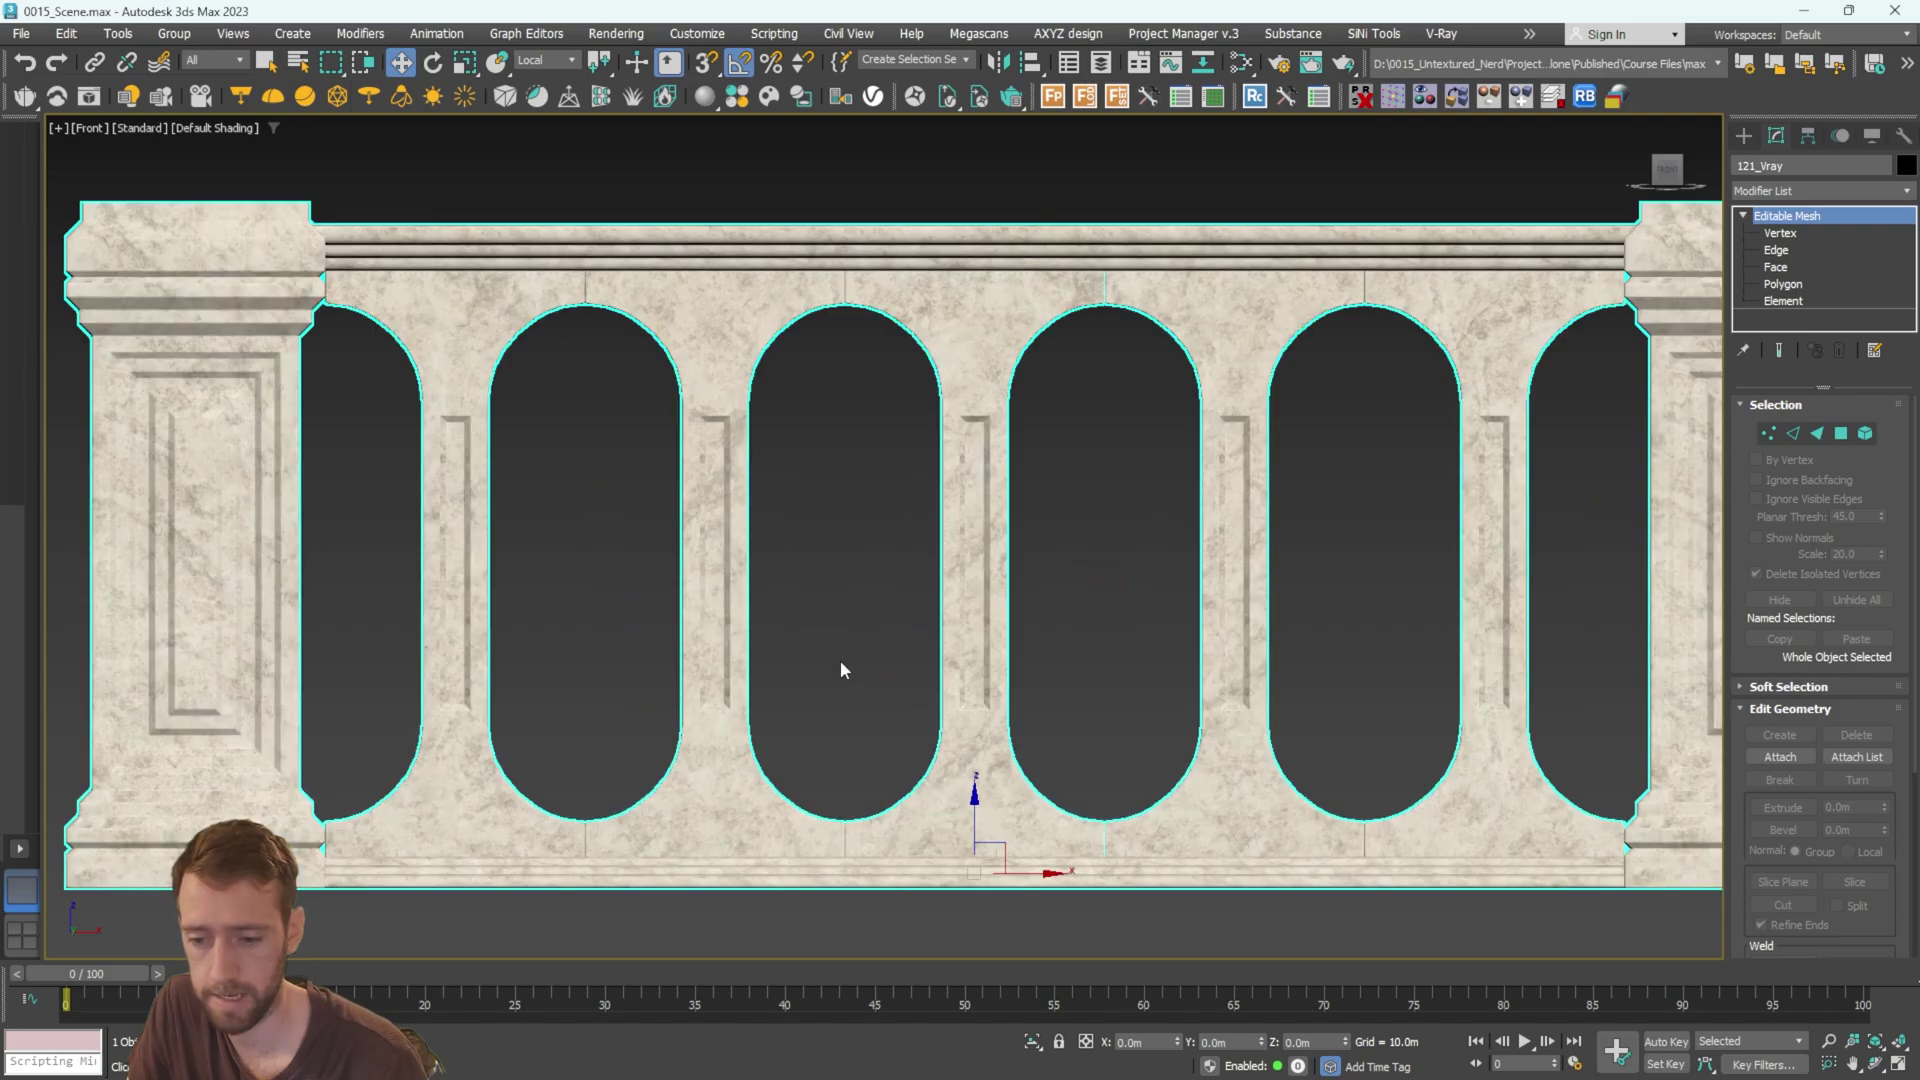
click(1783, 301)
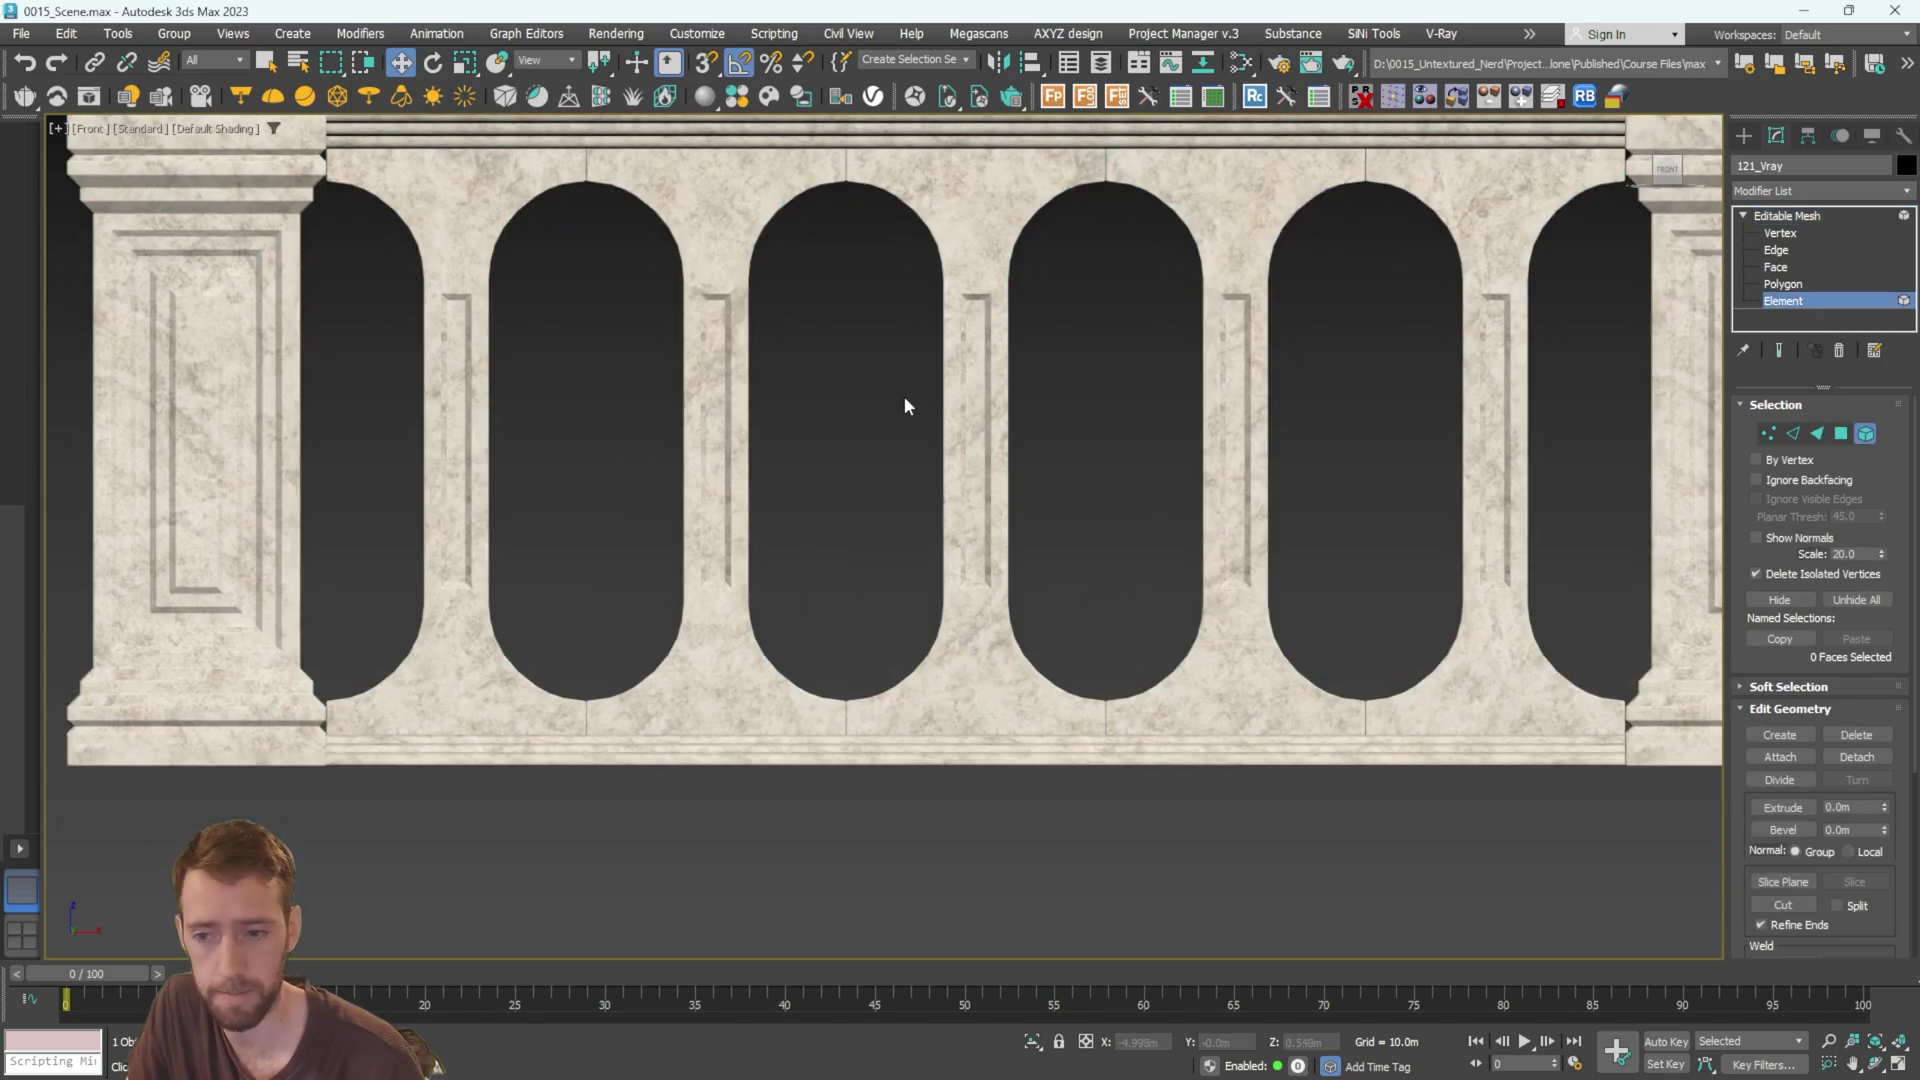
click(733, 397)
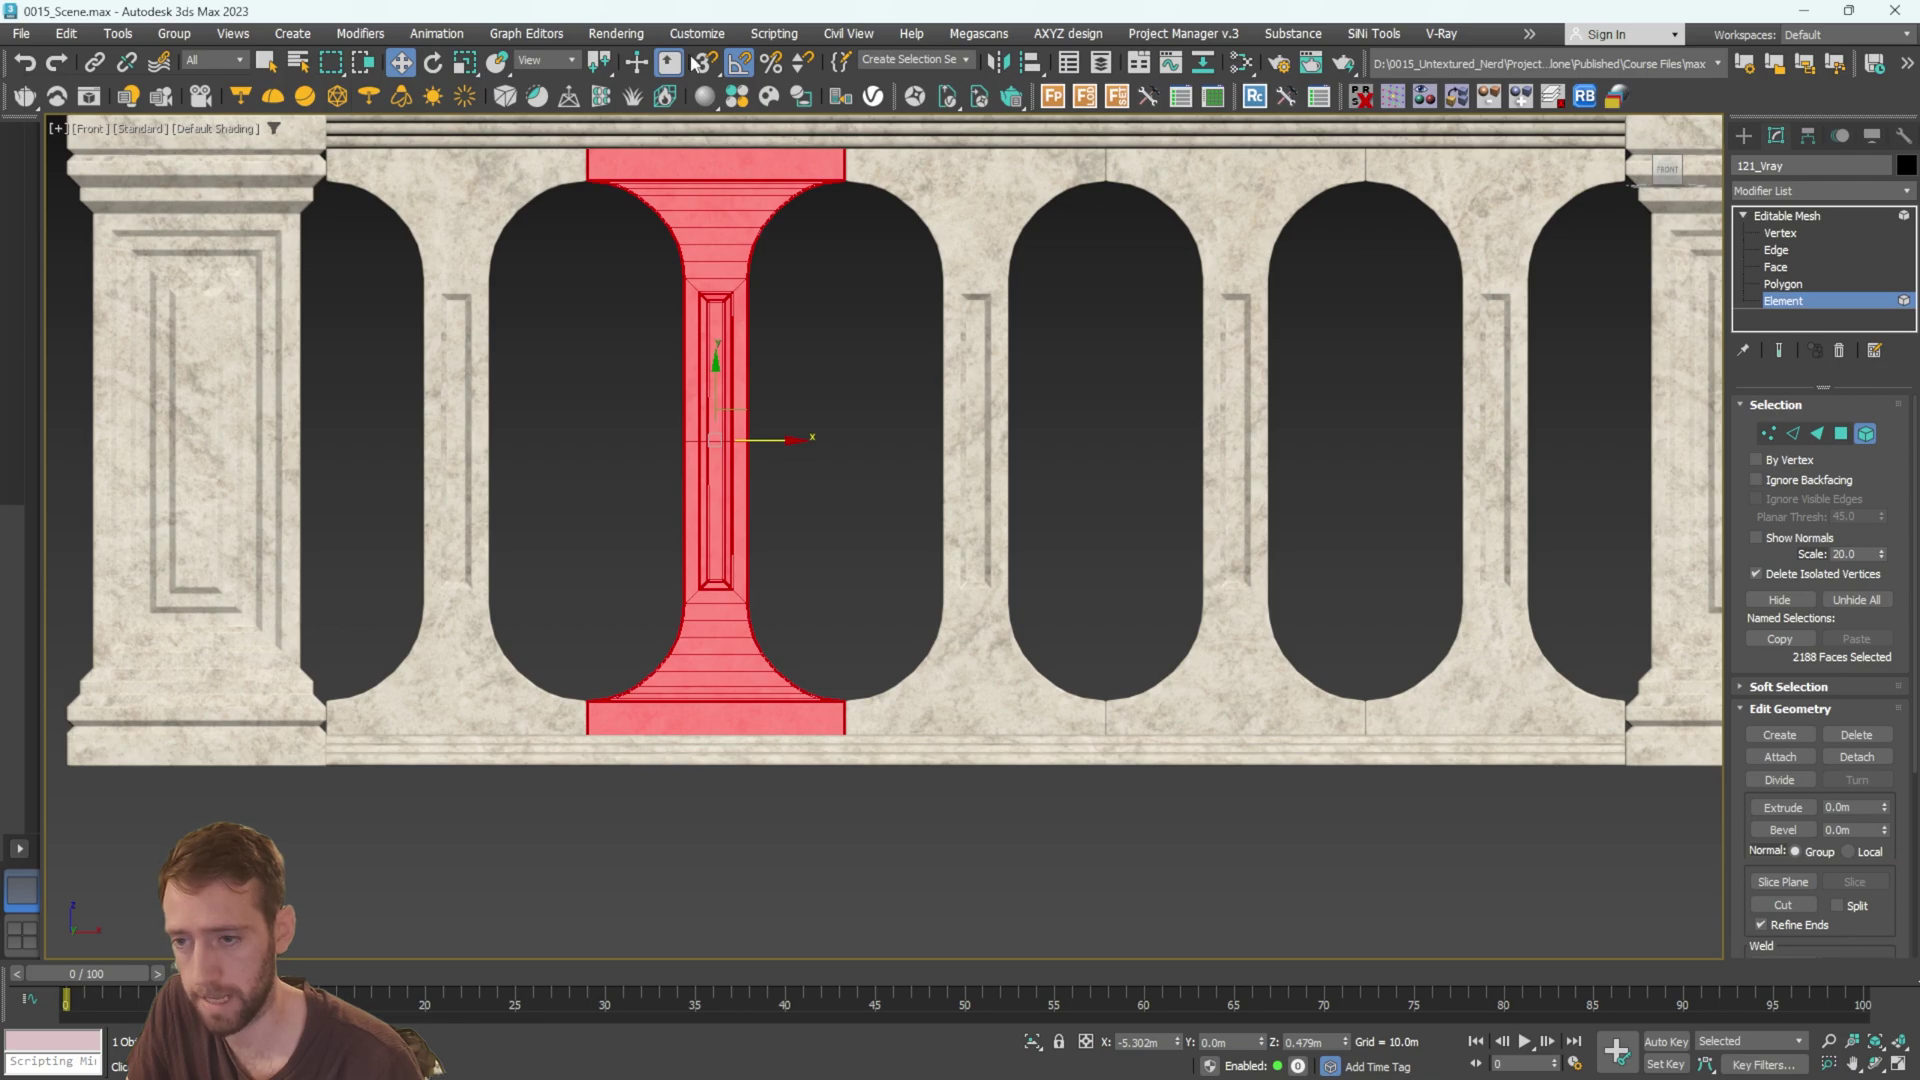
Compare the base height of the generated balusters with the original, then exit element editing and reselect the RailClone object.
scroll(598, 663, down, 4)
middle_drag(896, 604, 248, 535)
scroll(937, 647, up, 4)
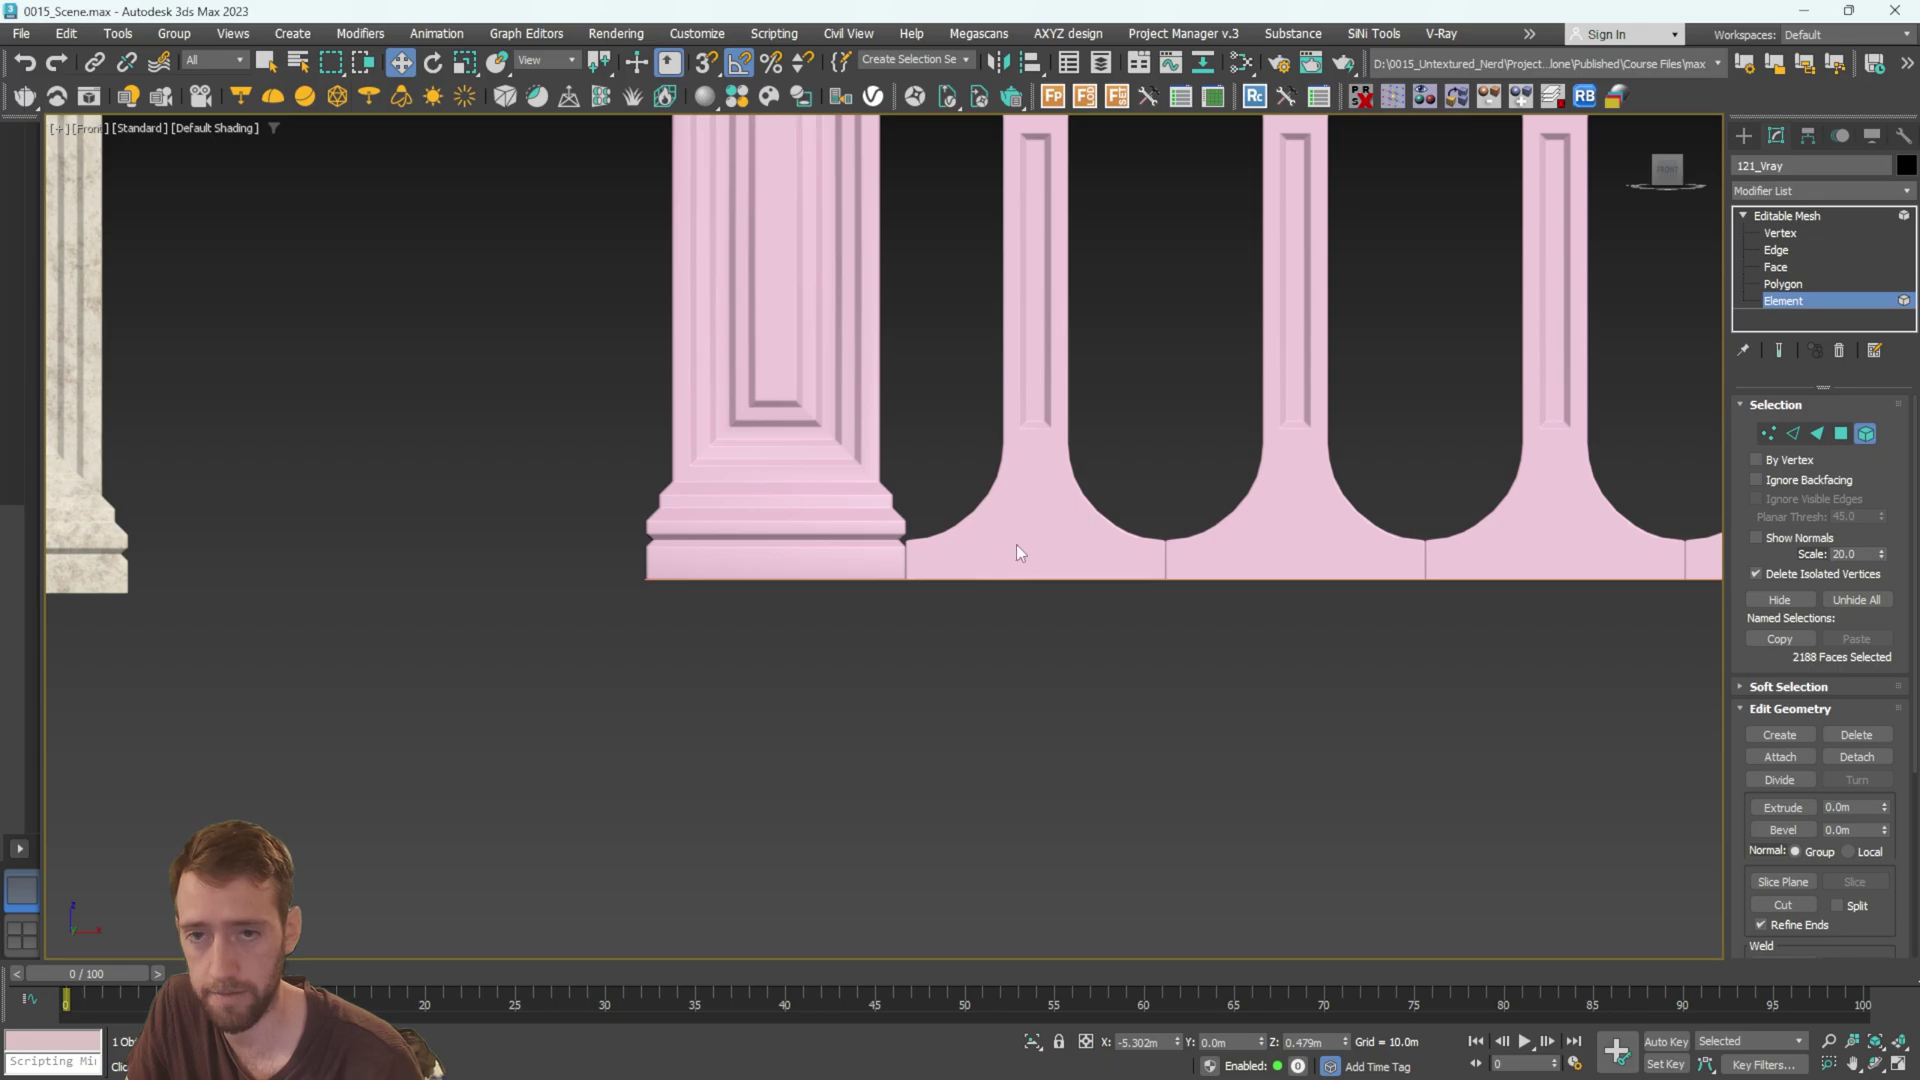
scroll(1032, 550, down, 5)
click(1810, 222)
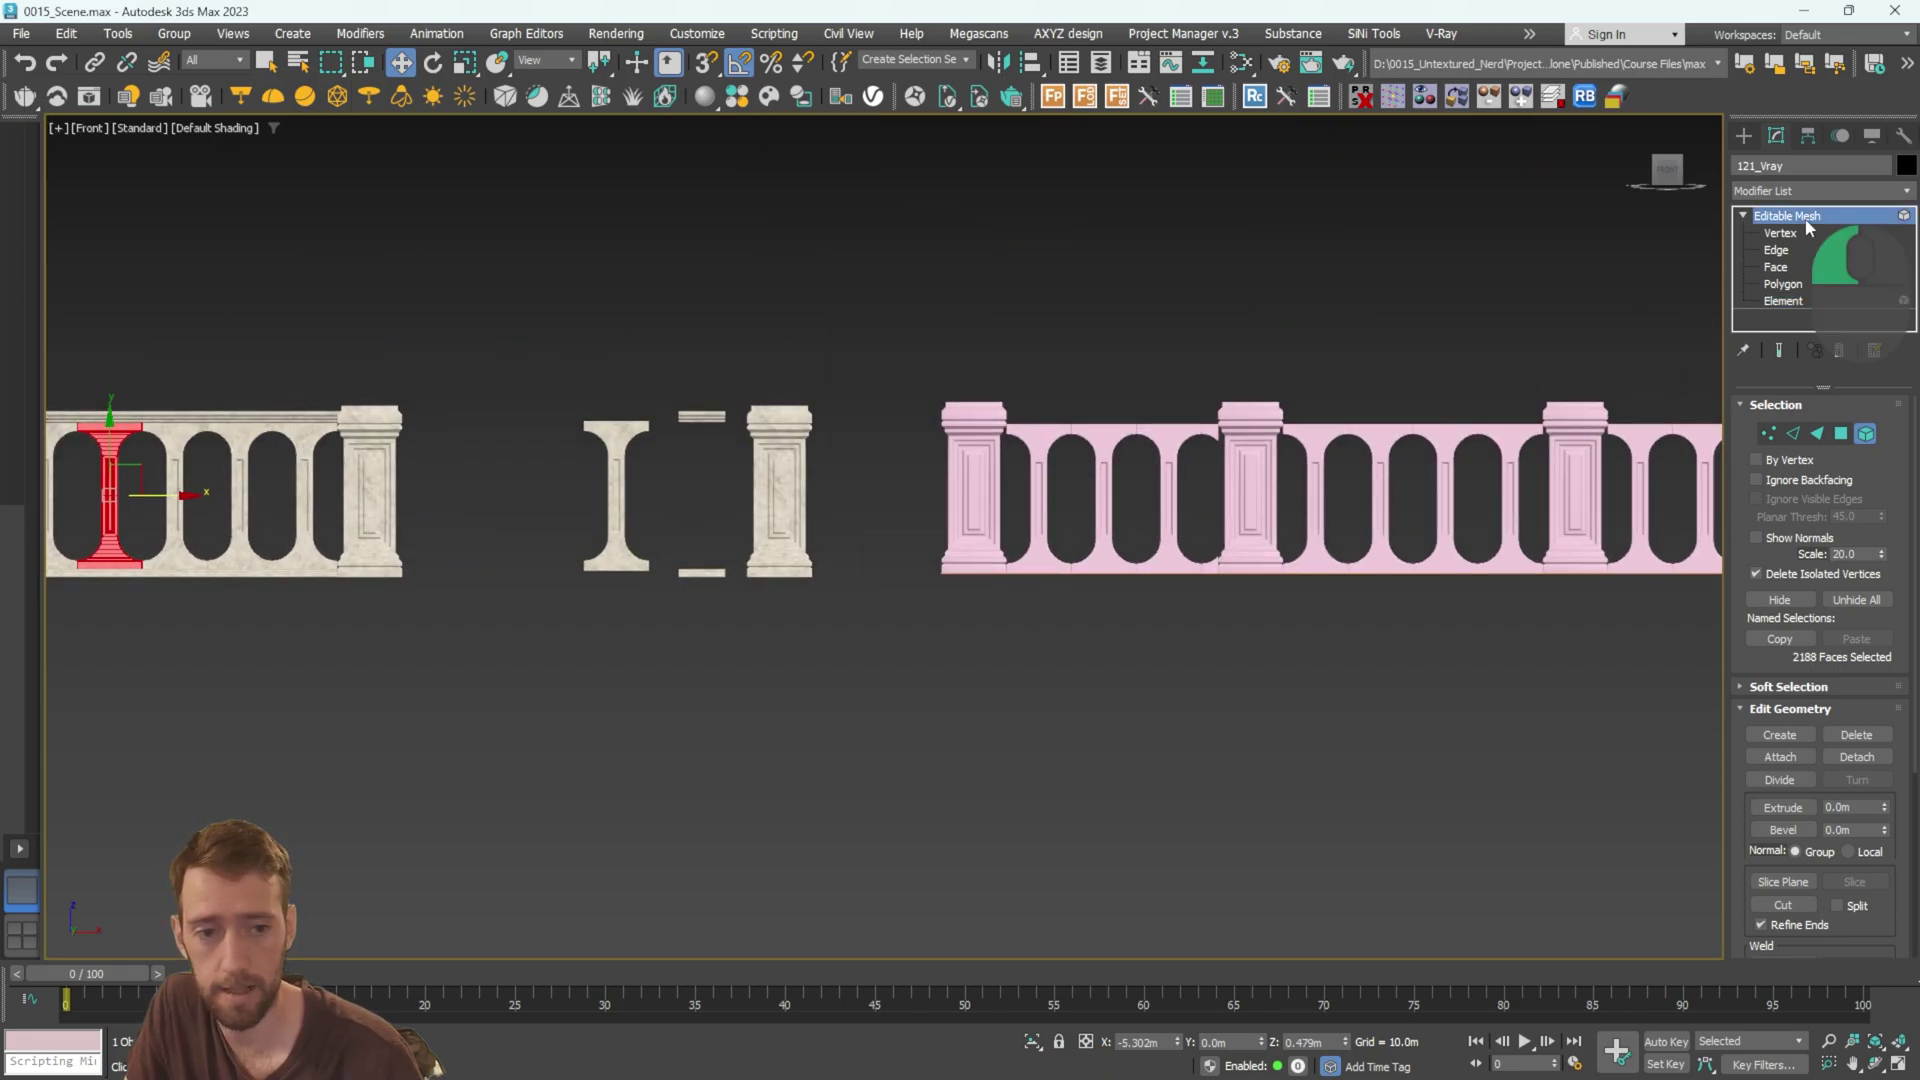
click(625, 505)
click(1121, 430)
alt+middle_drag(1101, 447, 788, 461)
scroll(780, 440, up, 4)
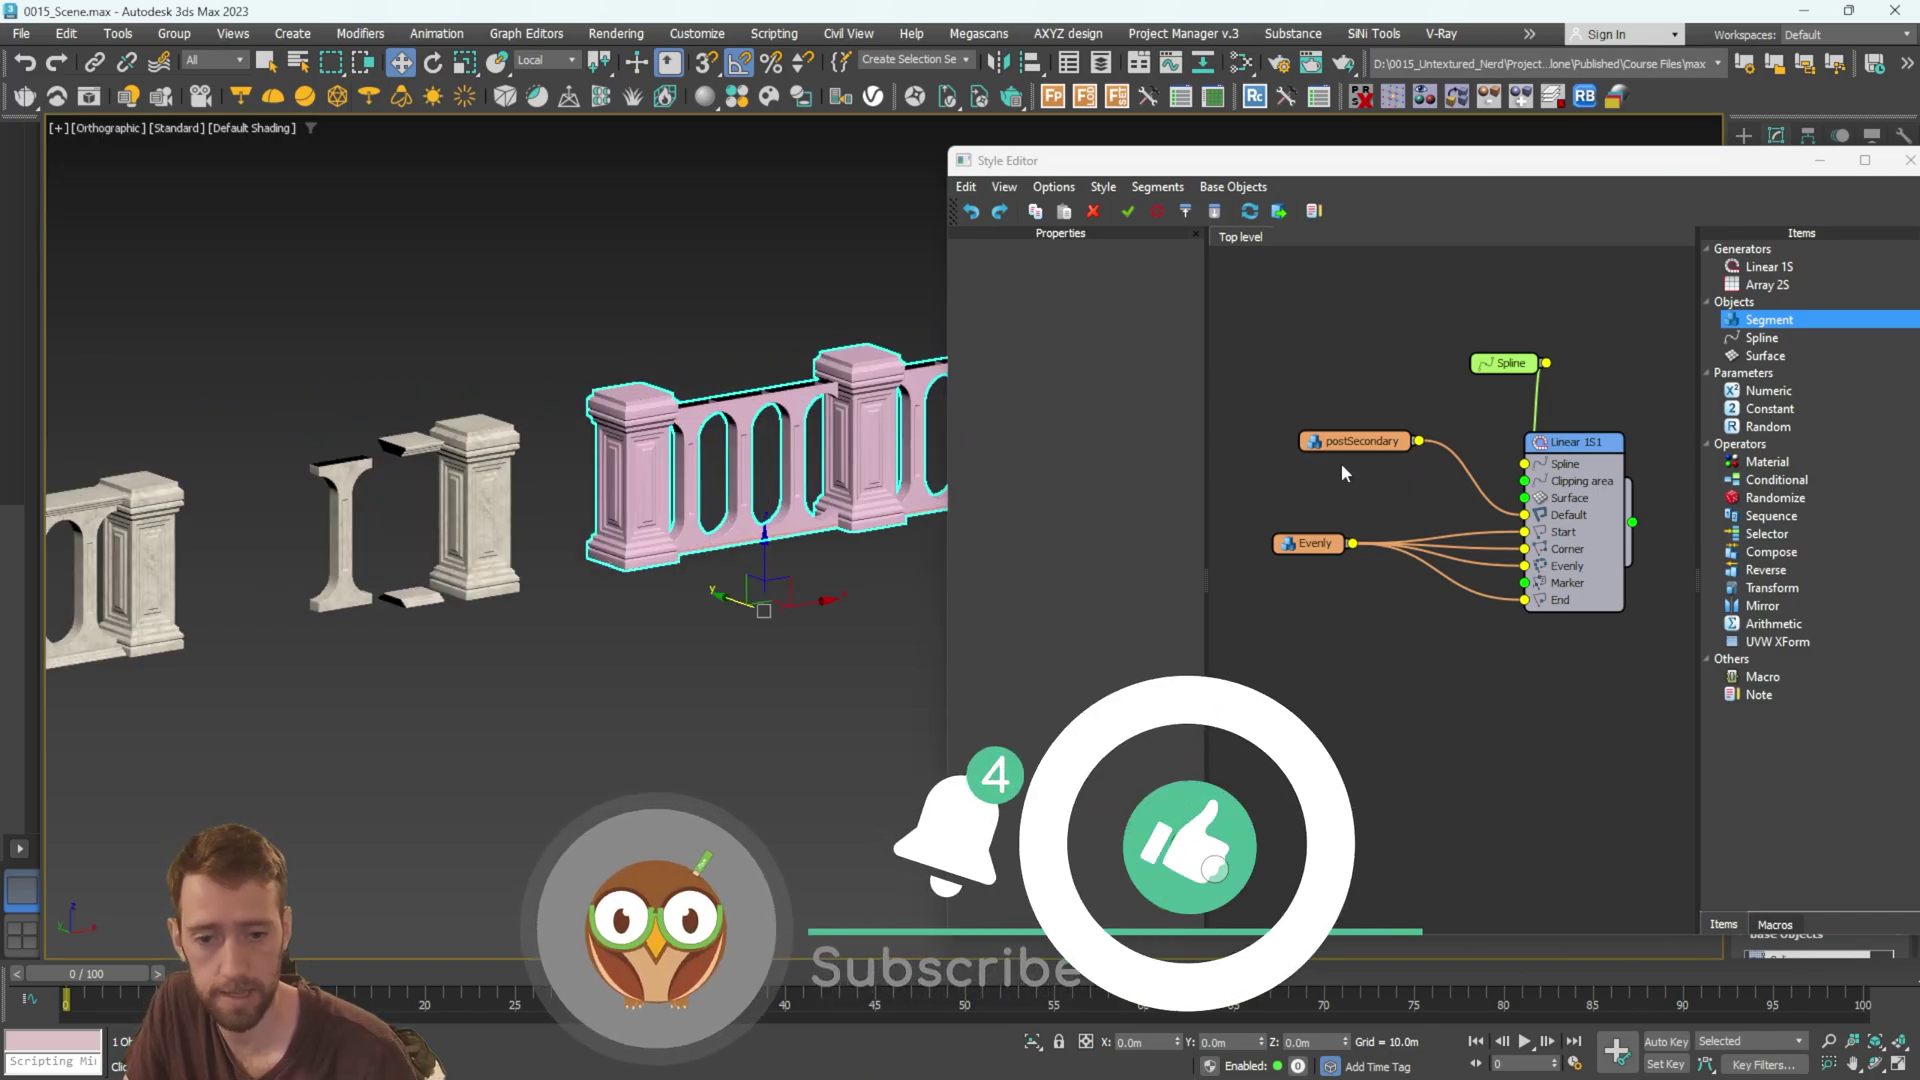
Set the Z alignment of the postSecondary segment to Pivot.
click(1355, 441)
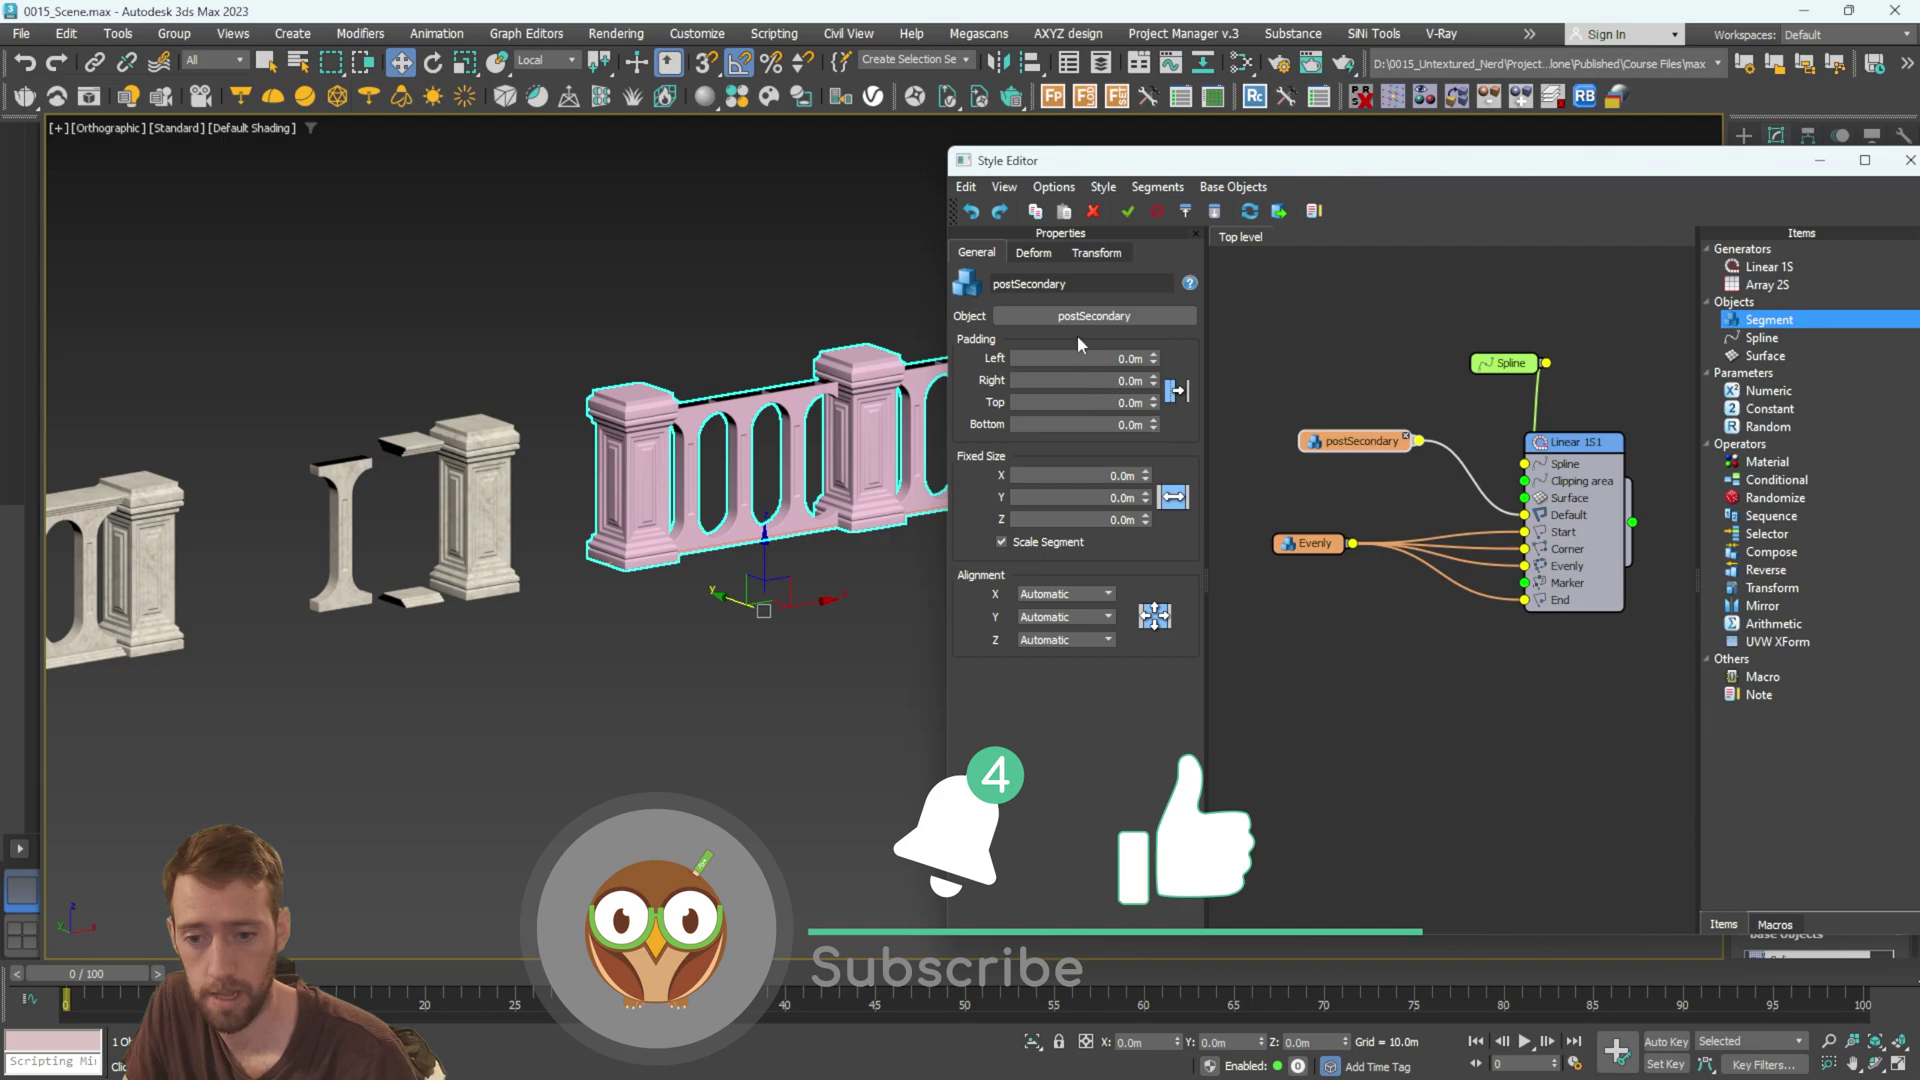
click(1062, 641)
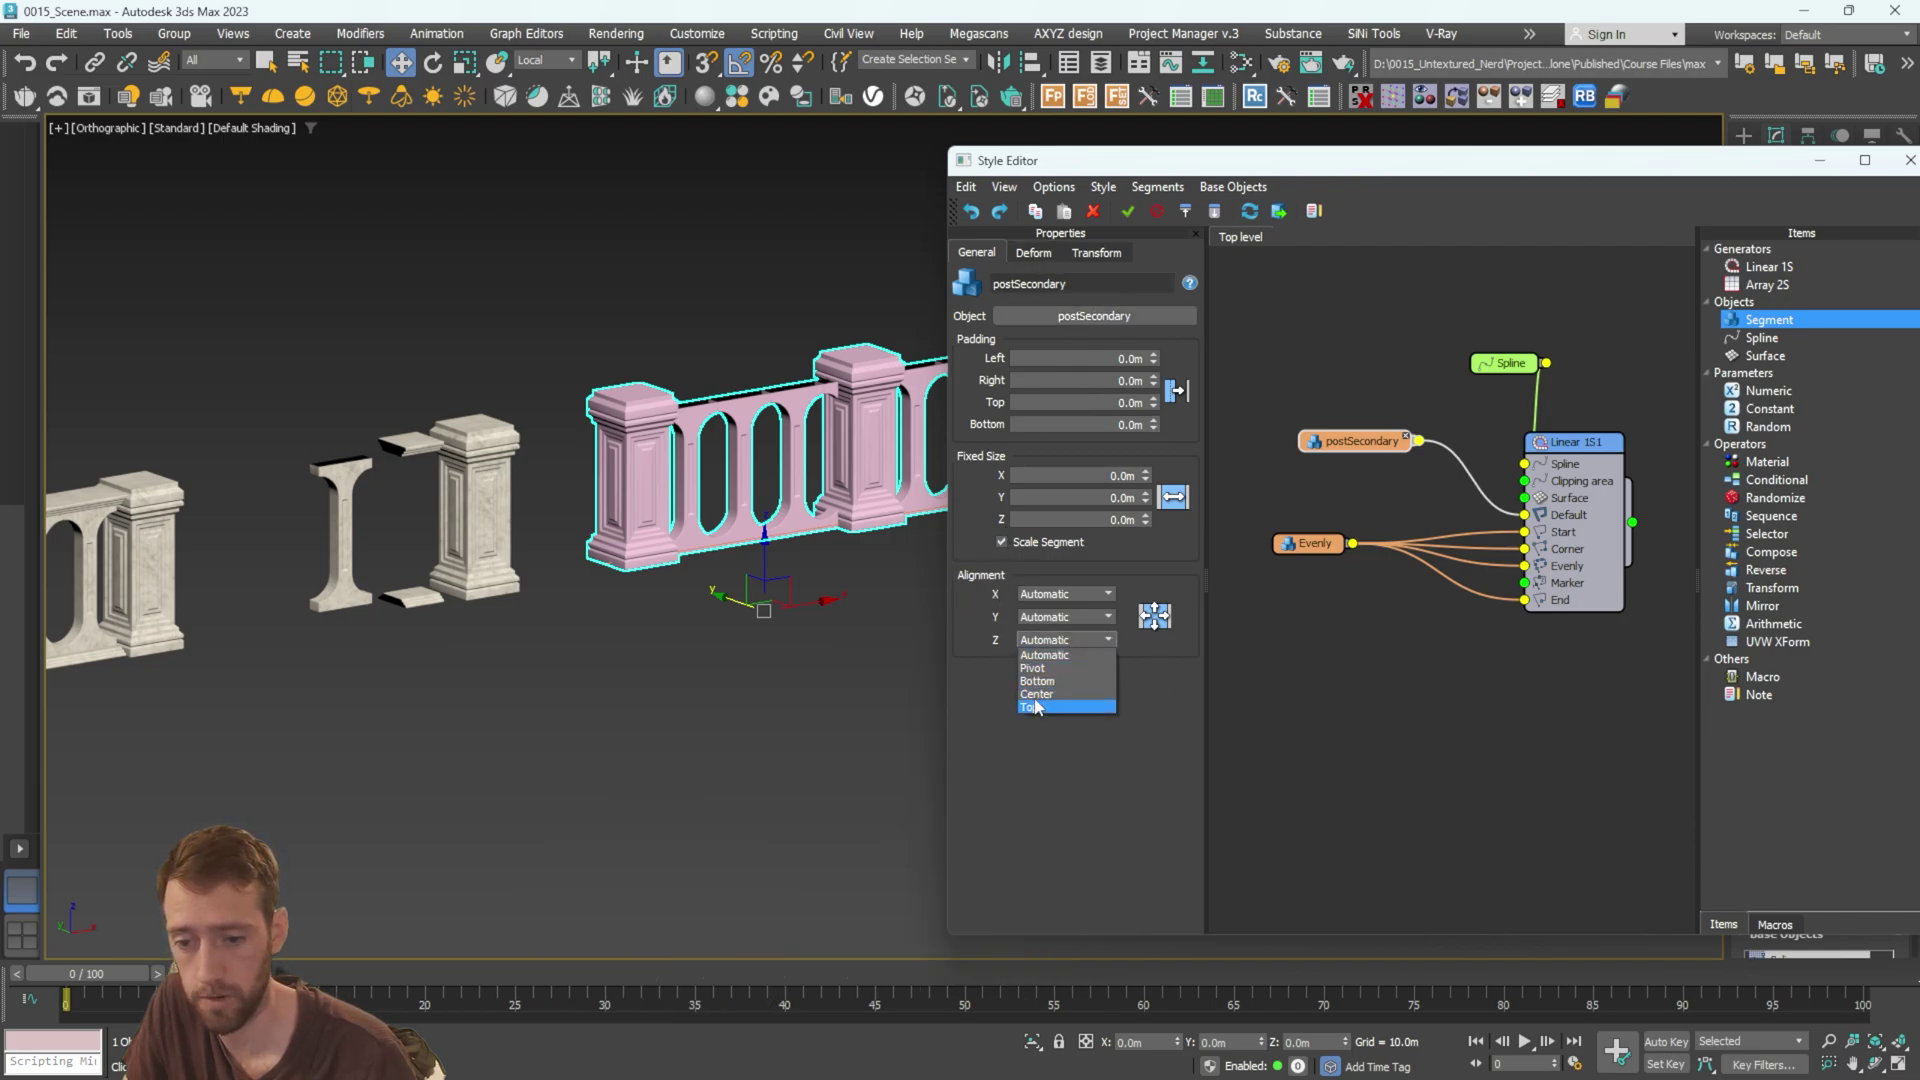
click(1045, 672)
alt+middle_drag(858, 518, 444, 437)
scroll(805, 505, up, 5)
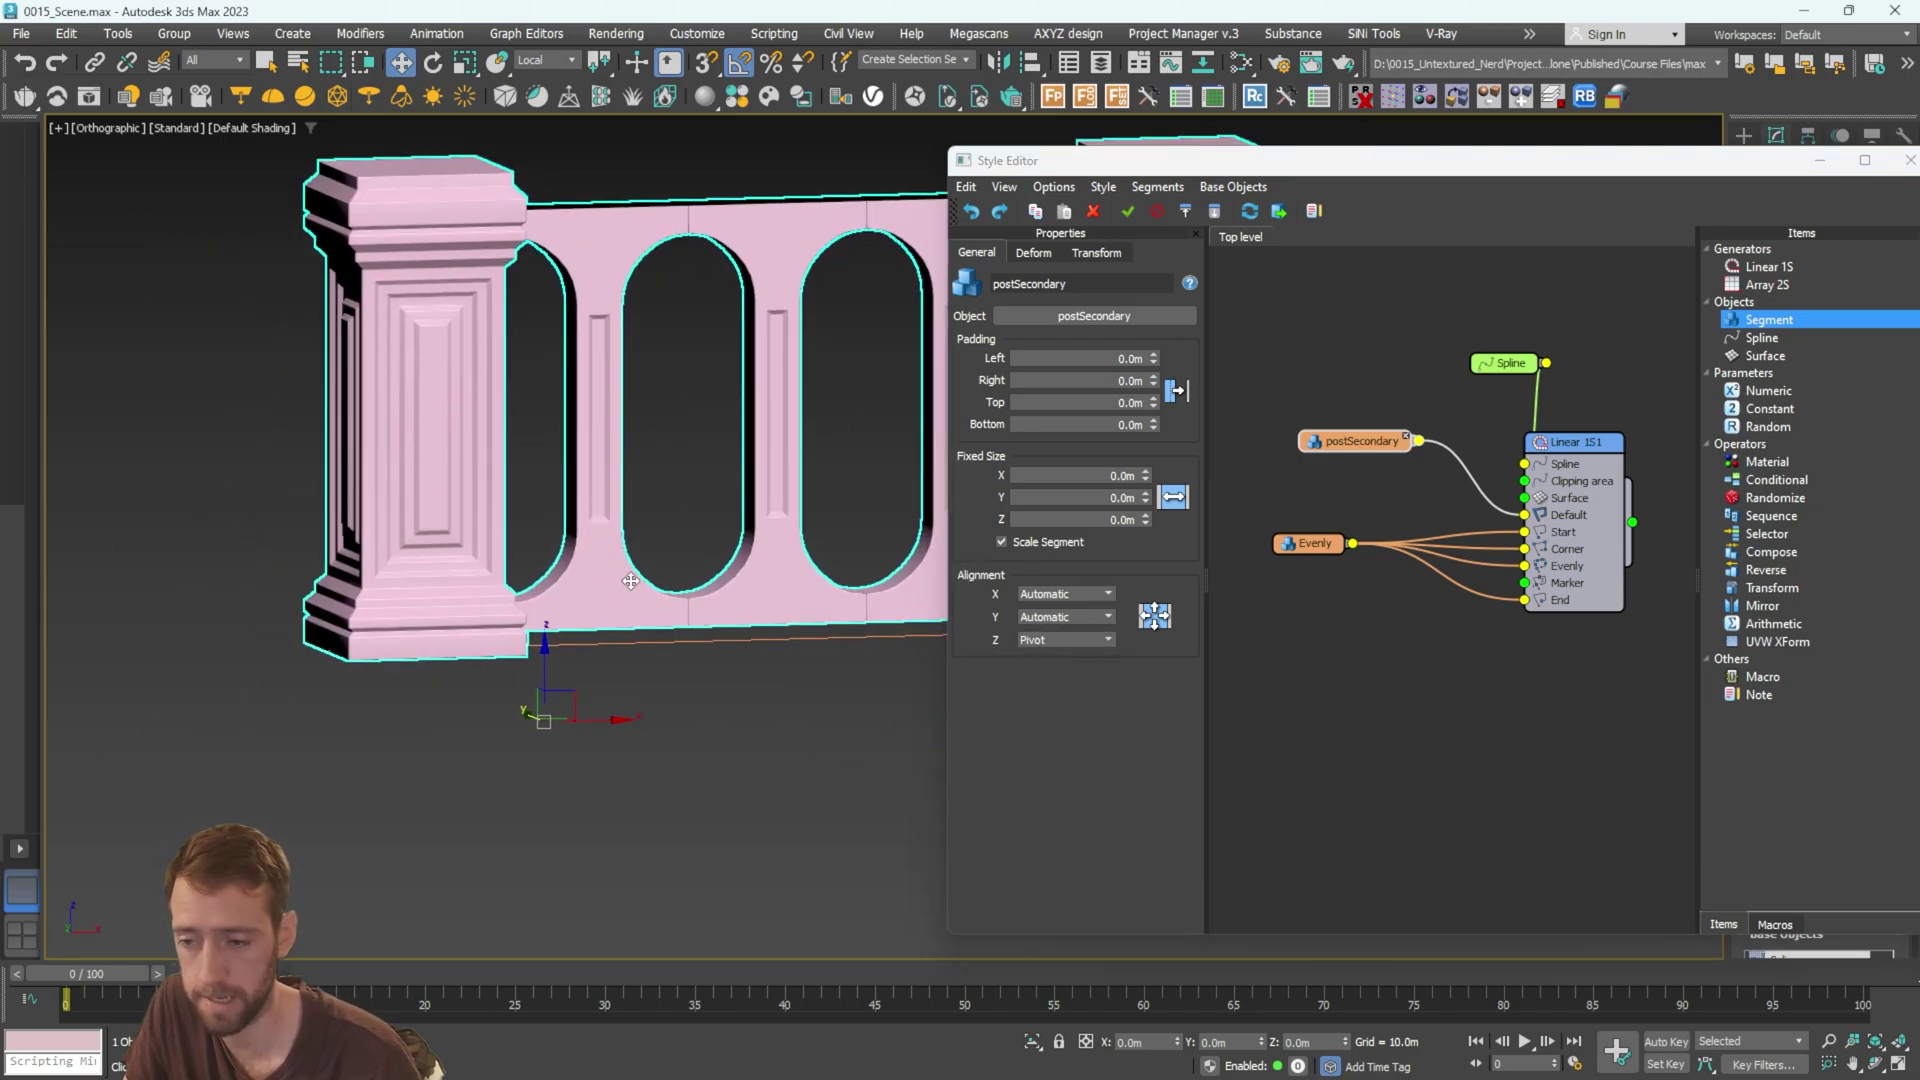
Examine how the balusters sit between the posts and above the spline along the balustrade.
scroll(631, 582, down, 3)
scroll(742, 518, down, 2)
alt+middle_drag(750, 523, 750, 425)
scroll(728, 447, up, 6)
scroll(748, 490, down, 2)
middle_drag(748, 490, 672, 556)
scroll(641, 473, down, 2)
scroll(705, 456, up, 3)
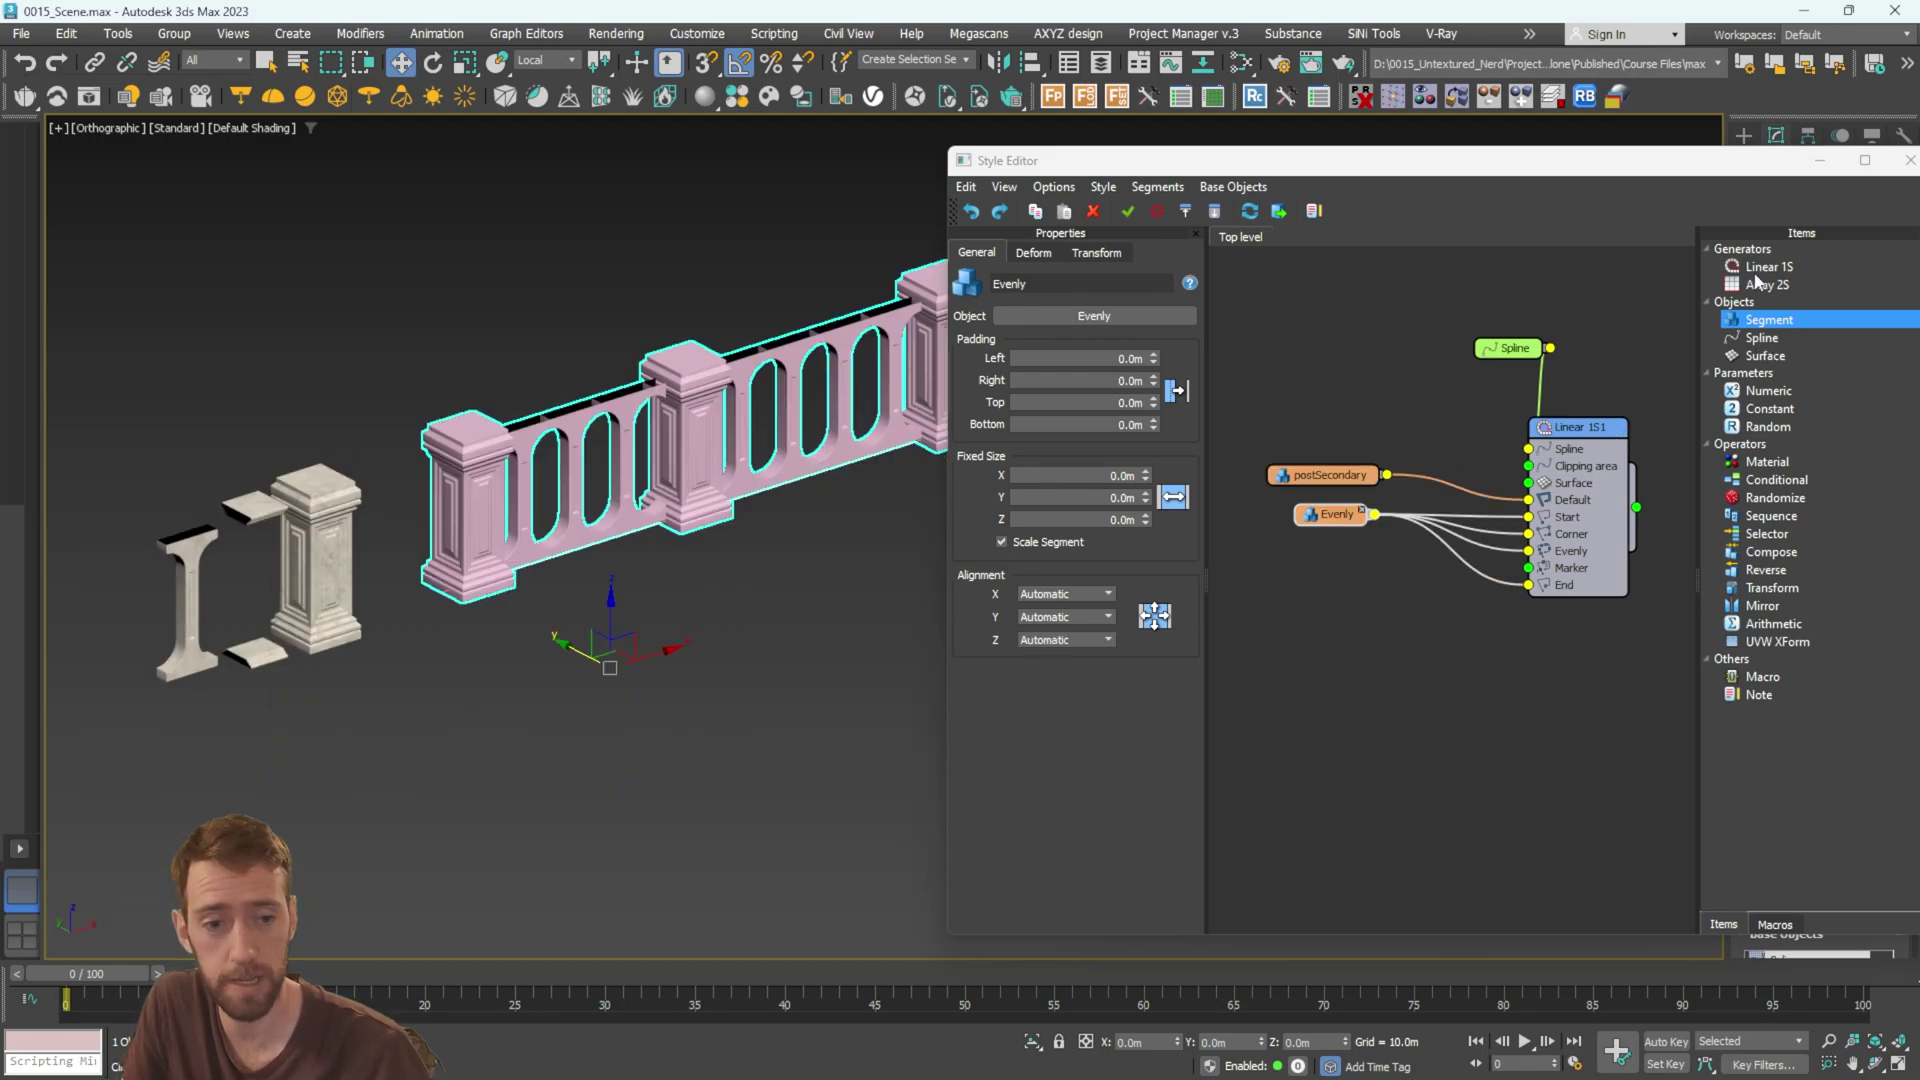
Add a second Linear 1S generator and a new Segment node beneath the existing style graph.
drag(1767, 274, 1593, 645)
middle_drag(660, 483, 576, 483)
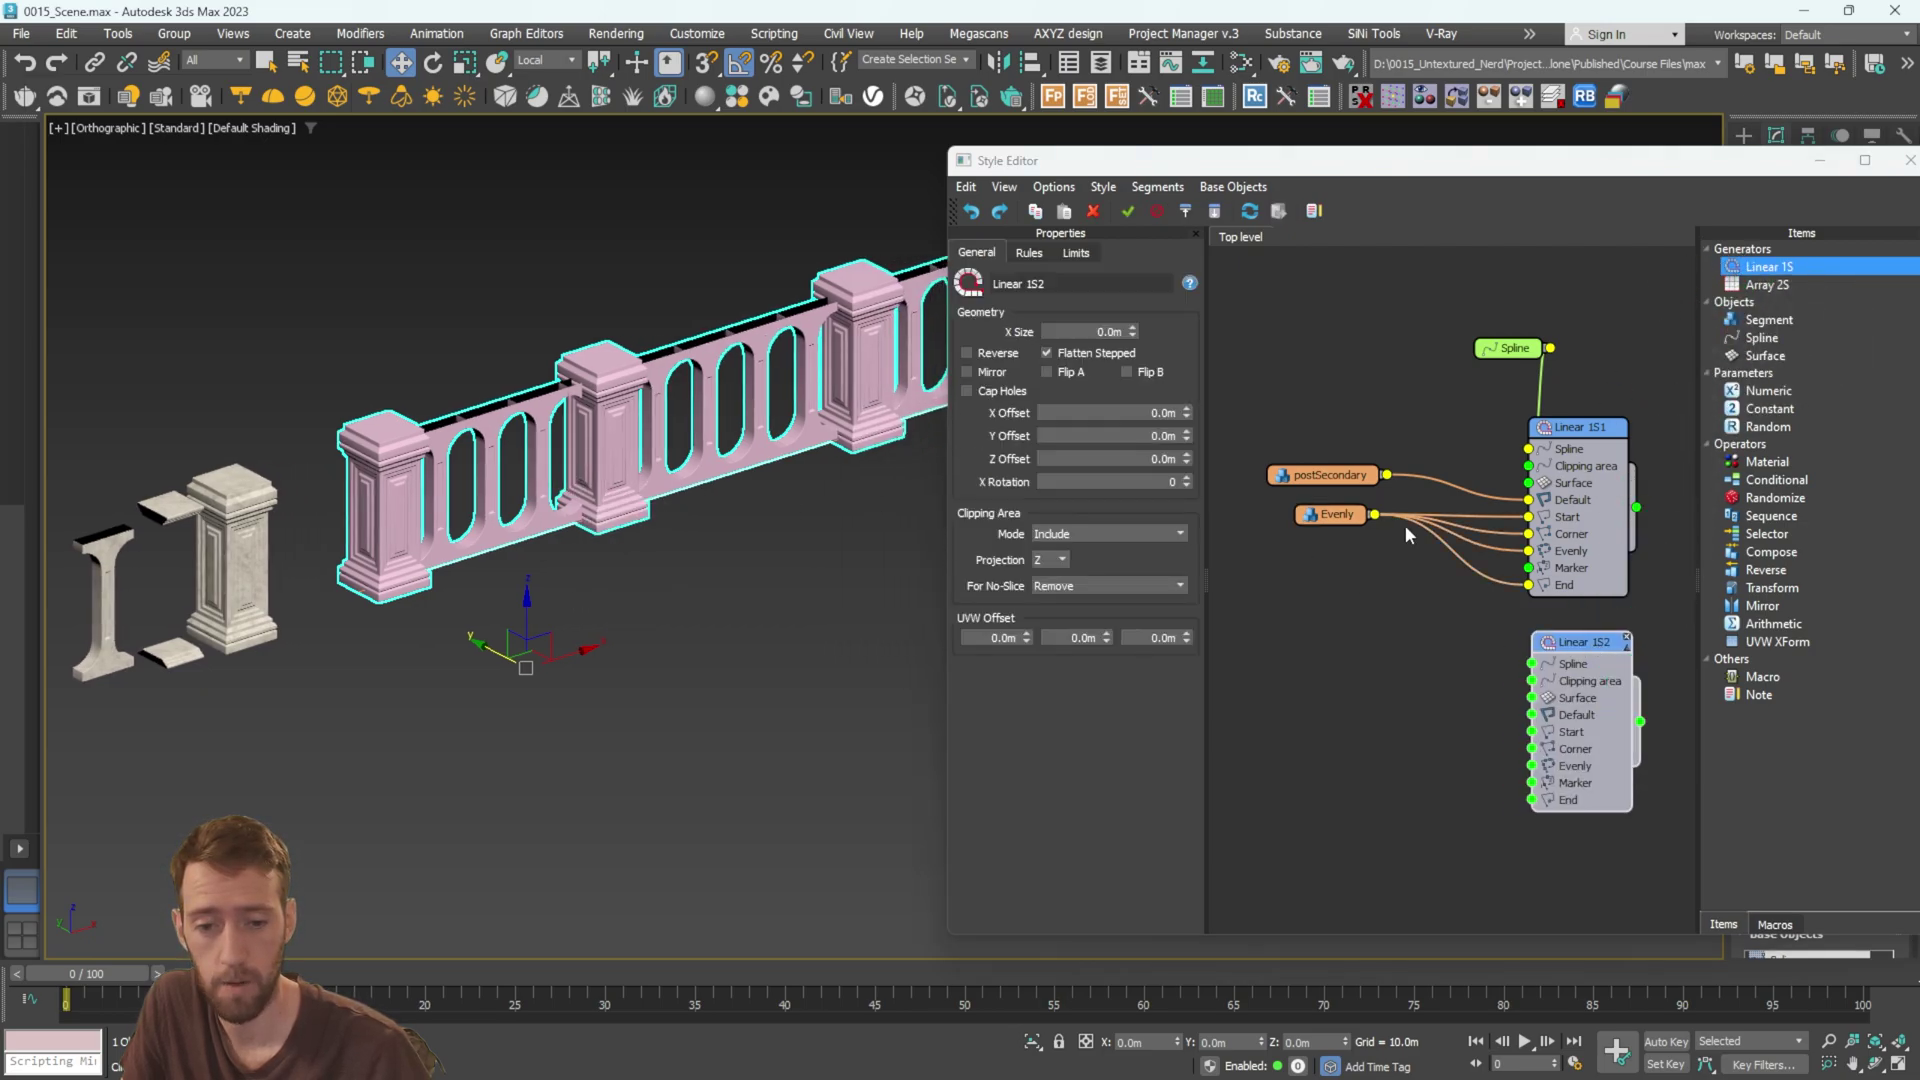
drag(1769, 320, 1372, 674)
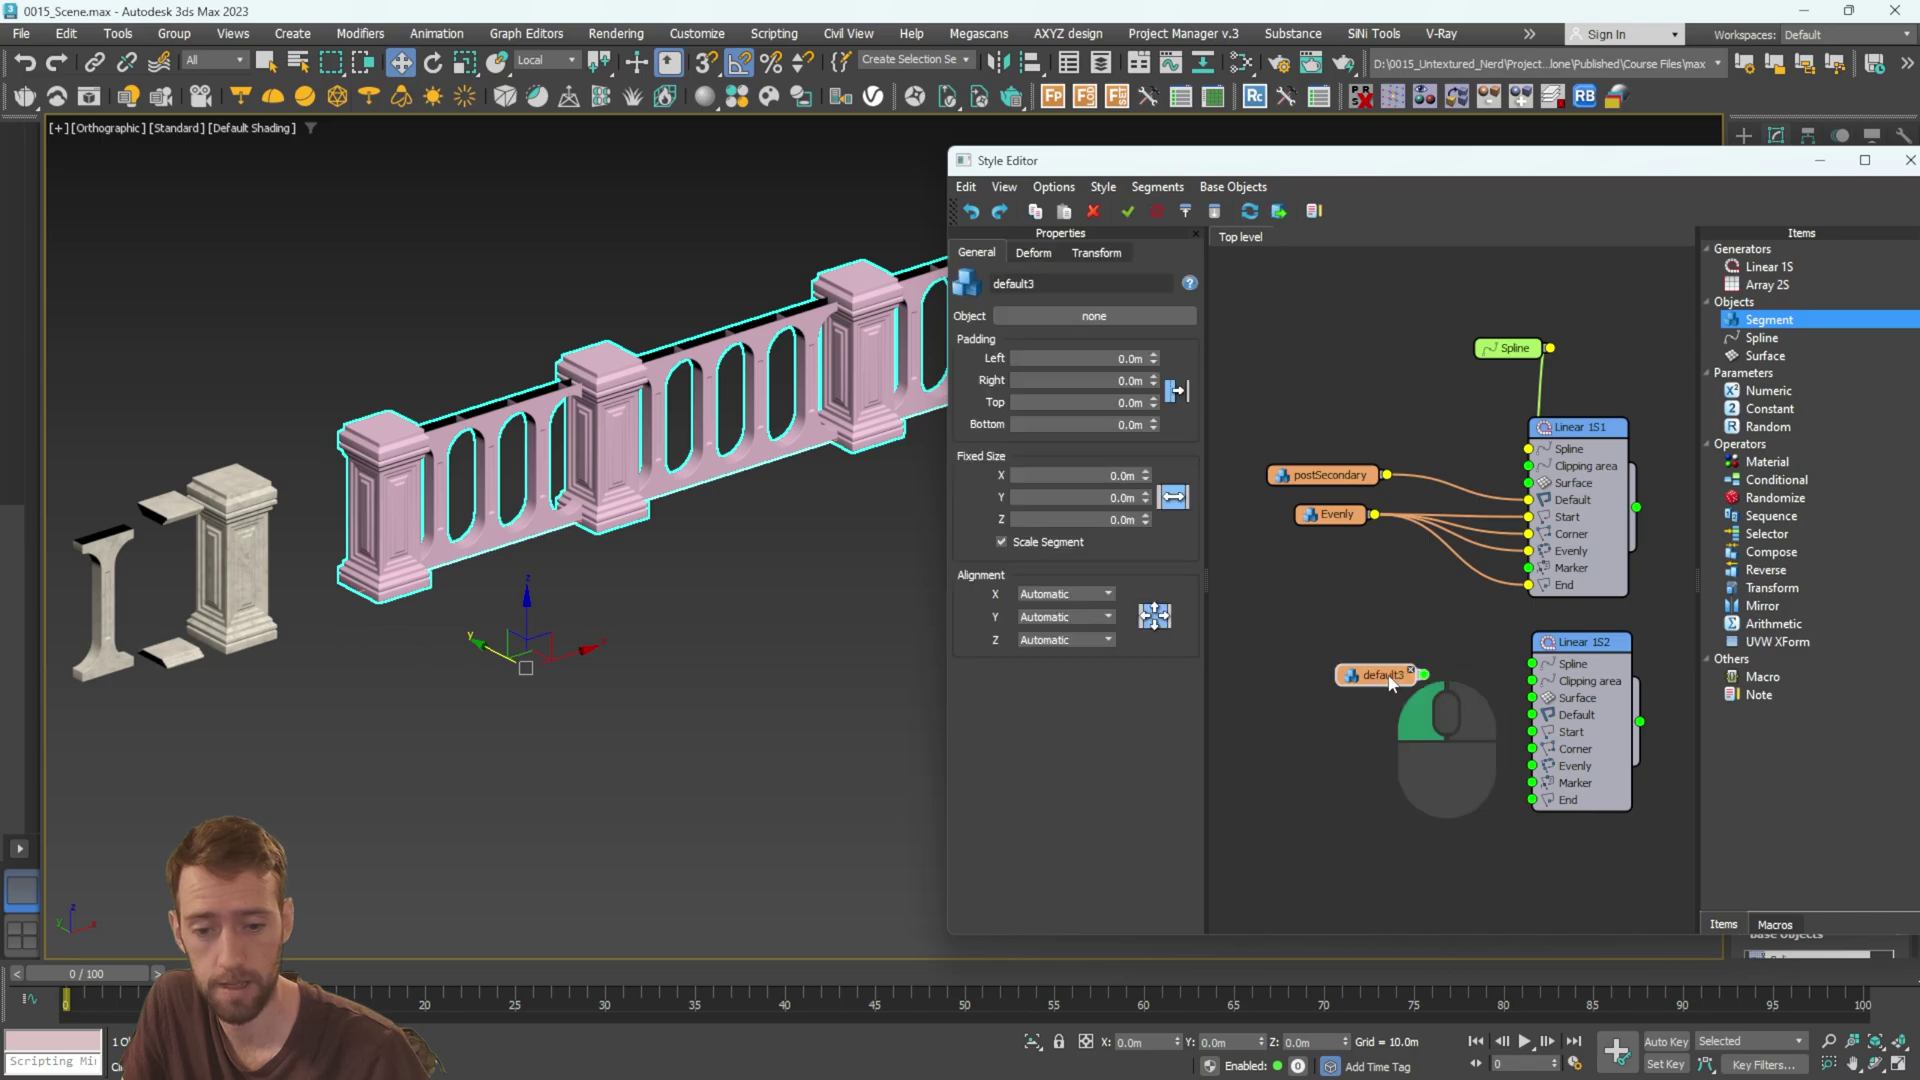
Assign the capping piece to the new segment, then wire the segment and spline into the second generator's Default and Spline inputs.
click(1103, 319)
scroll(40, 560, up, 5)
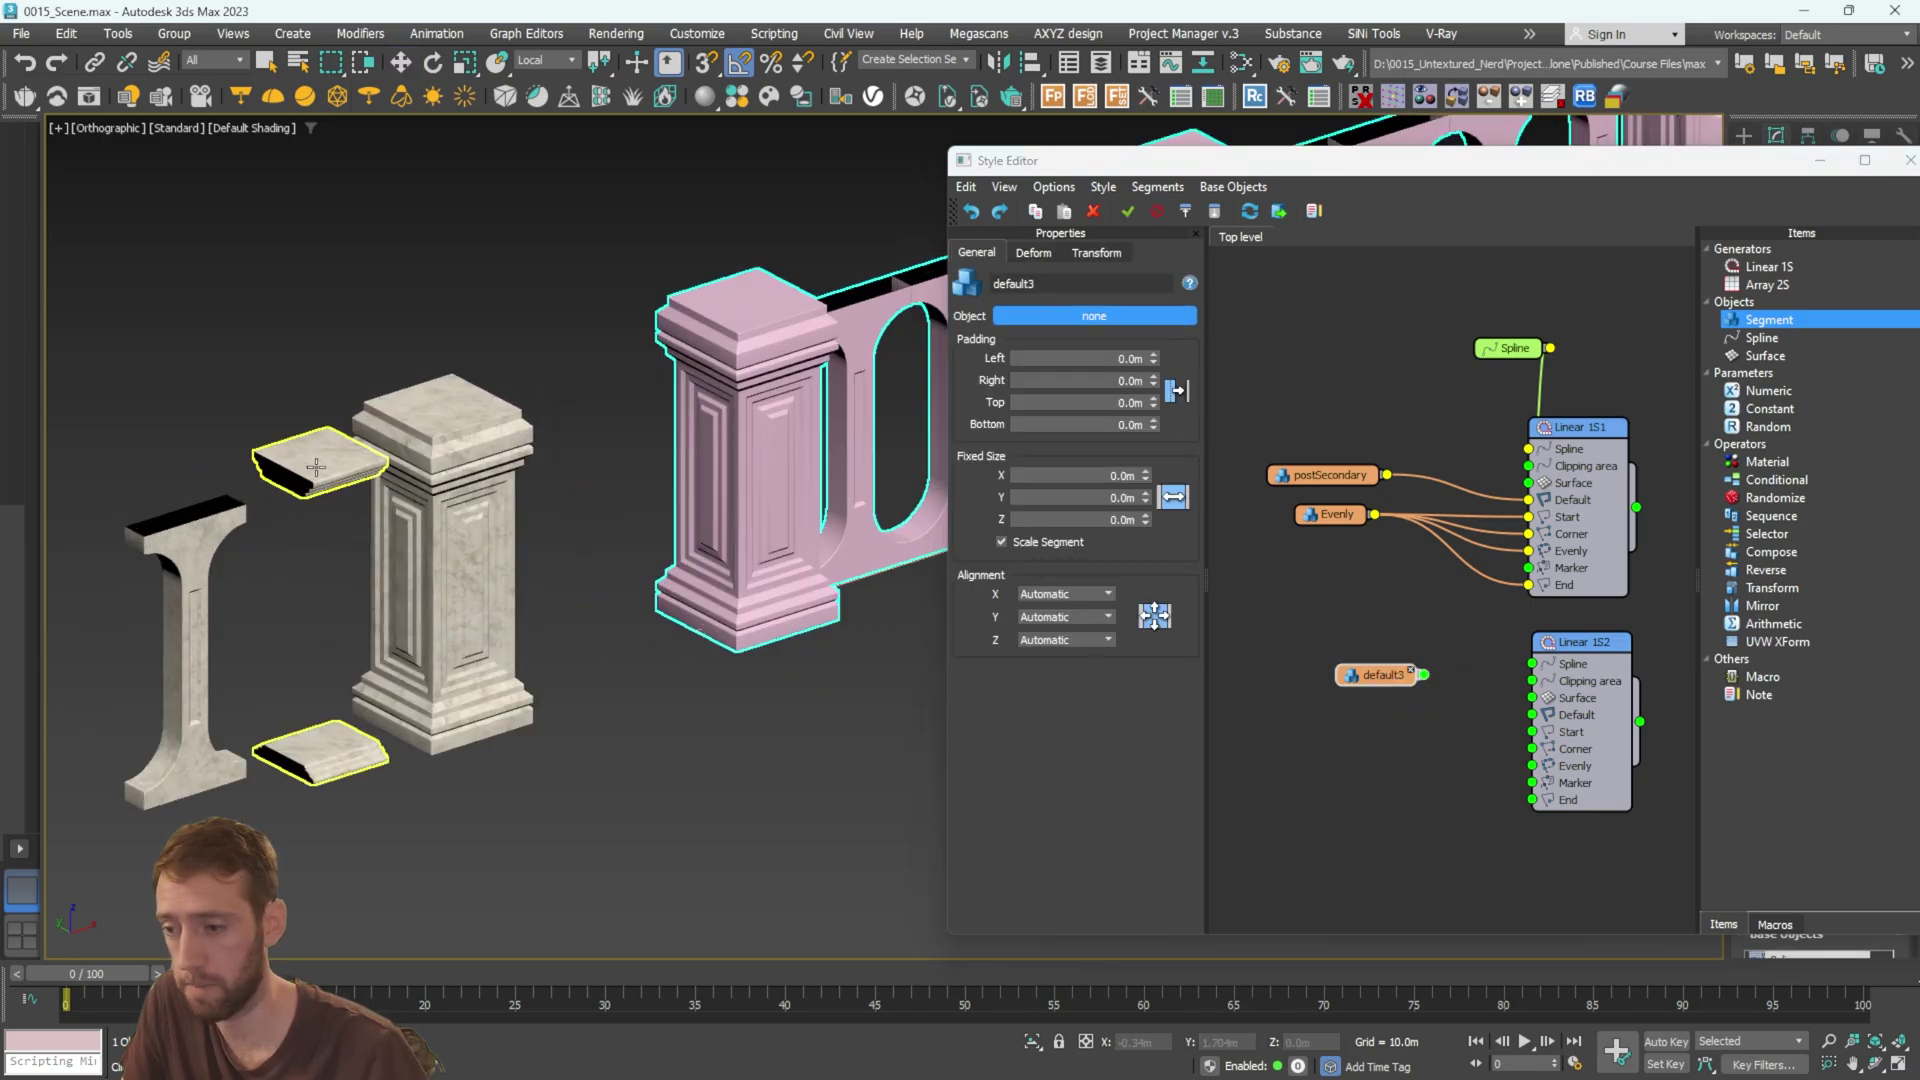
click(316, 465)
scroll(457, 484, down, 6)
drag(1421, 675, 1532, 714)
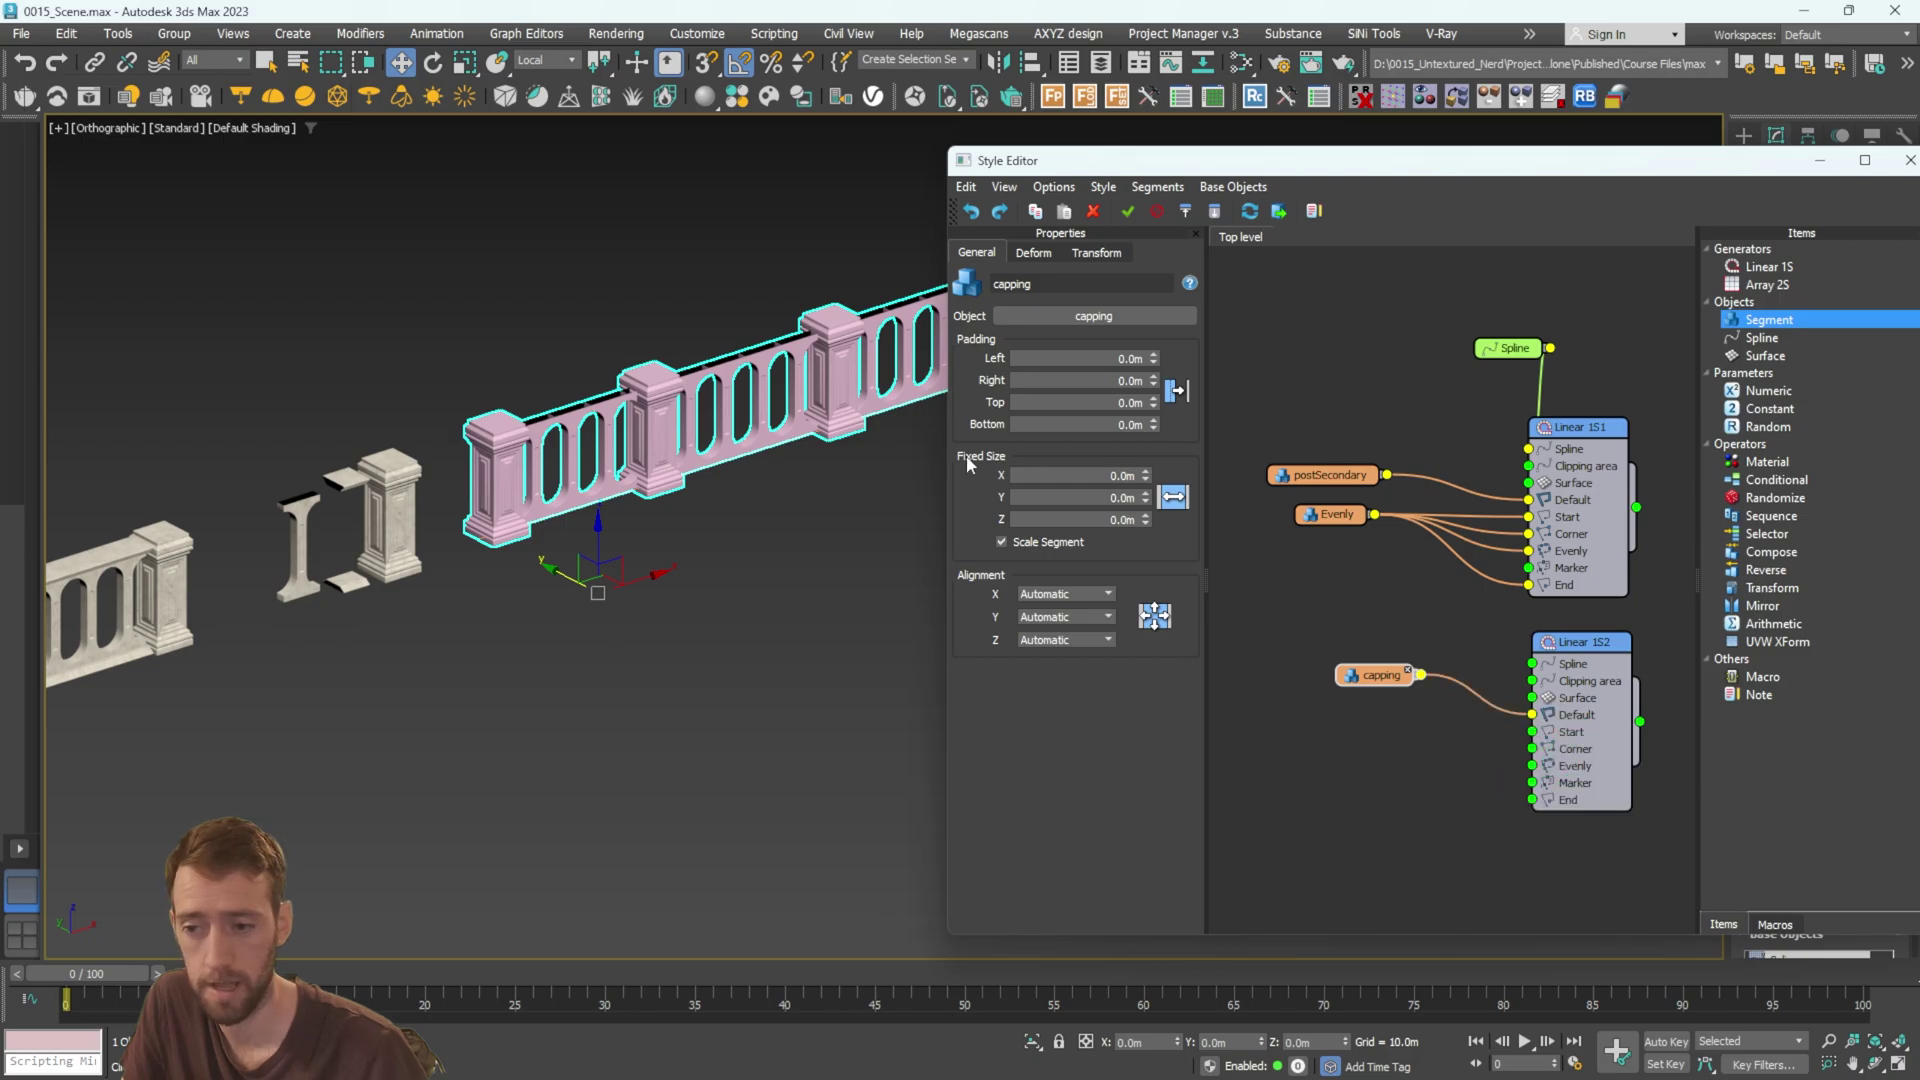
drag(1549, 348, 1535, 663)
scroll(540, 440, up, 6)
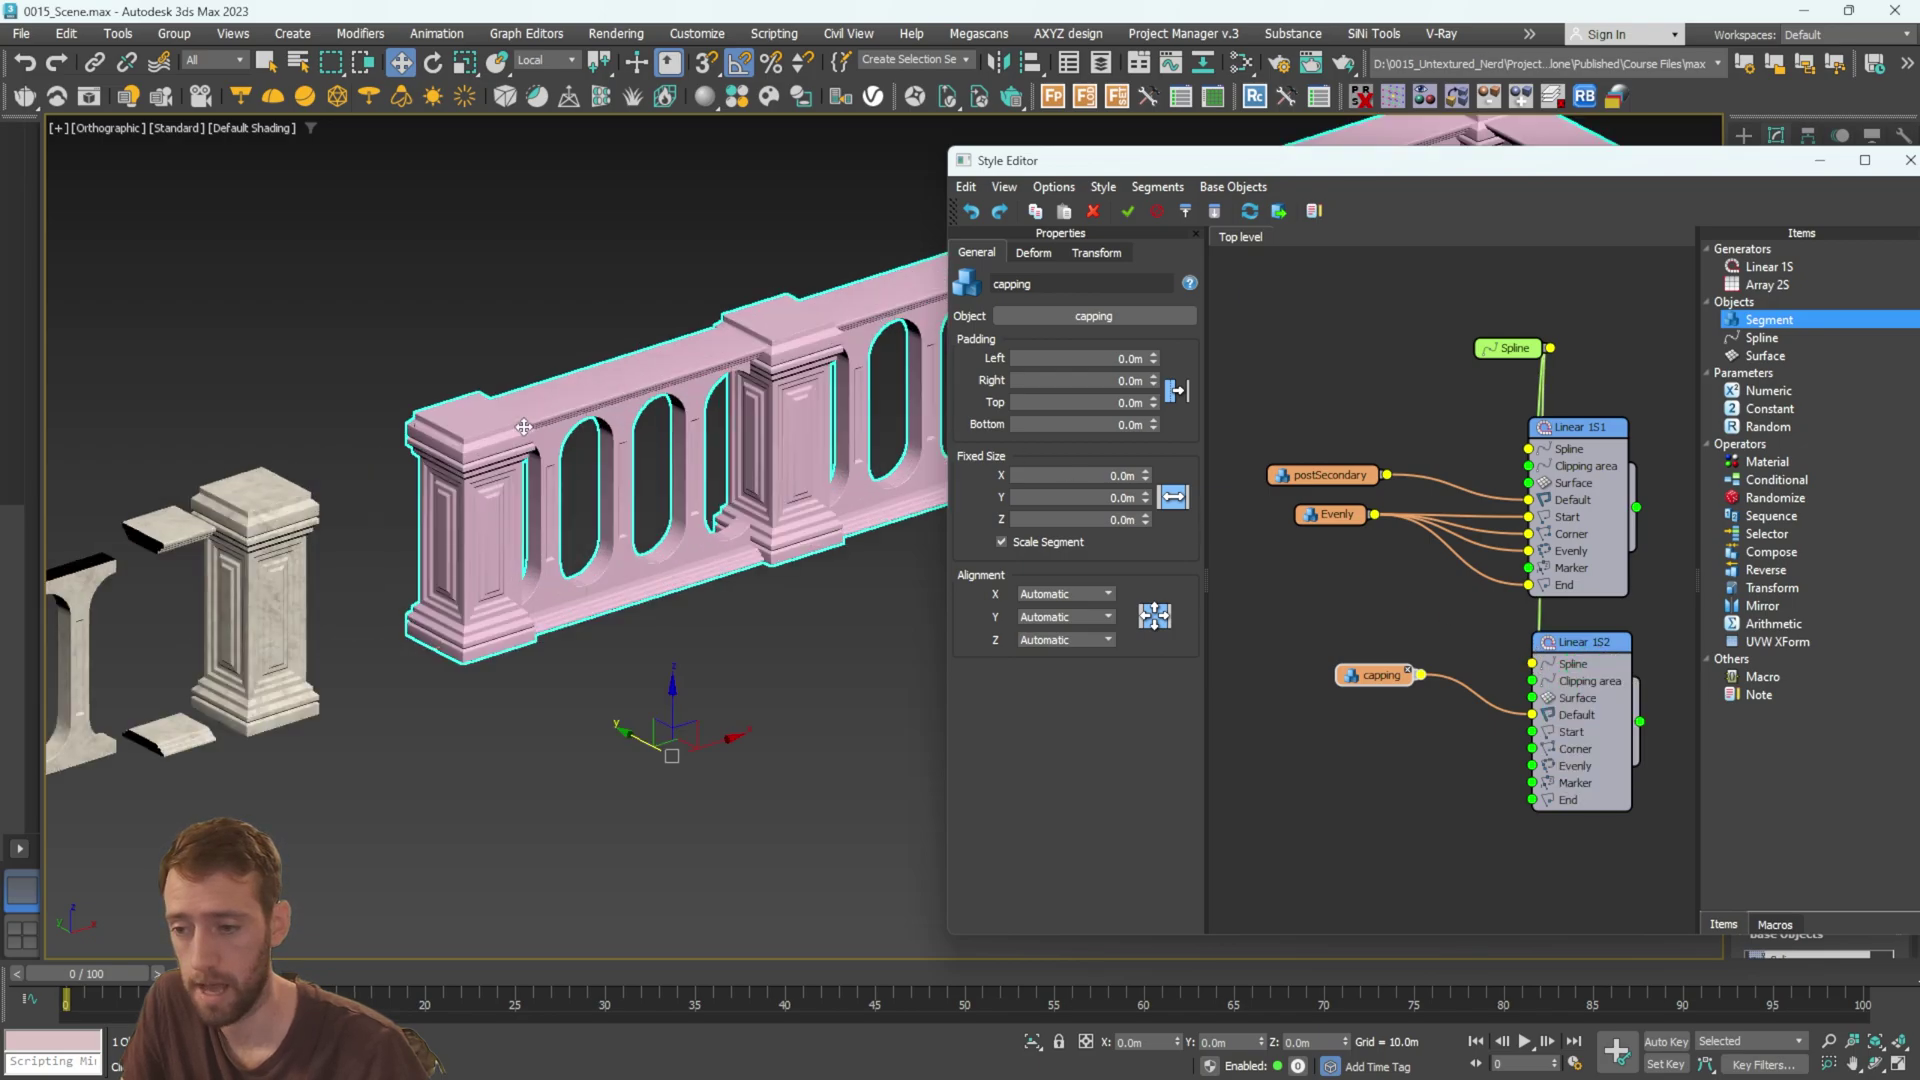
Examine how the capping rails meet the end post and run above and below the balusters.
scroll(657, 404, down, 6)
alt+middle_drag(812, 448, 750, 442)
scroll(750, 446, up, 4)
scroll(749, 445, down, 3)
scroll(655, 387, up, 3)
scroll(637, 378, down, 3)
alt+middle_drag(661, 356, 510, 415)
middle_drag(510, 415, 549, 431)
Move the Spline node beside the segments, disconnect it from the first generator to isolate the capping rails, then reconnect it.
drag(1503, 355, 1286, 380)
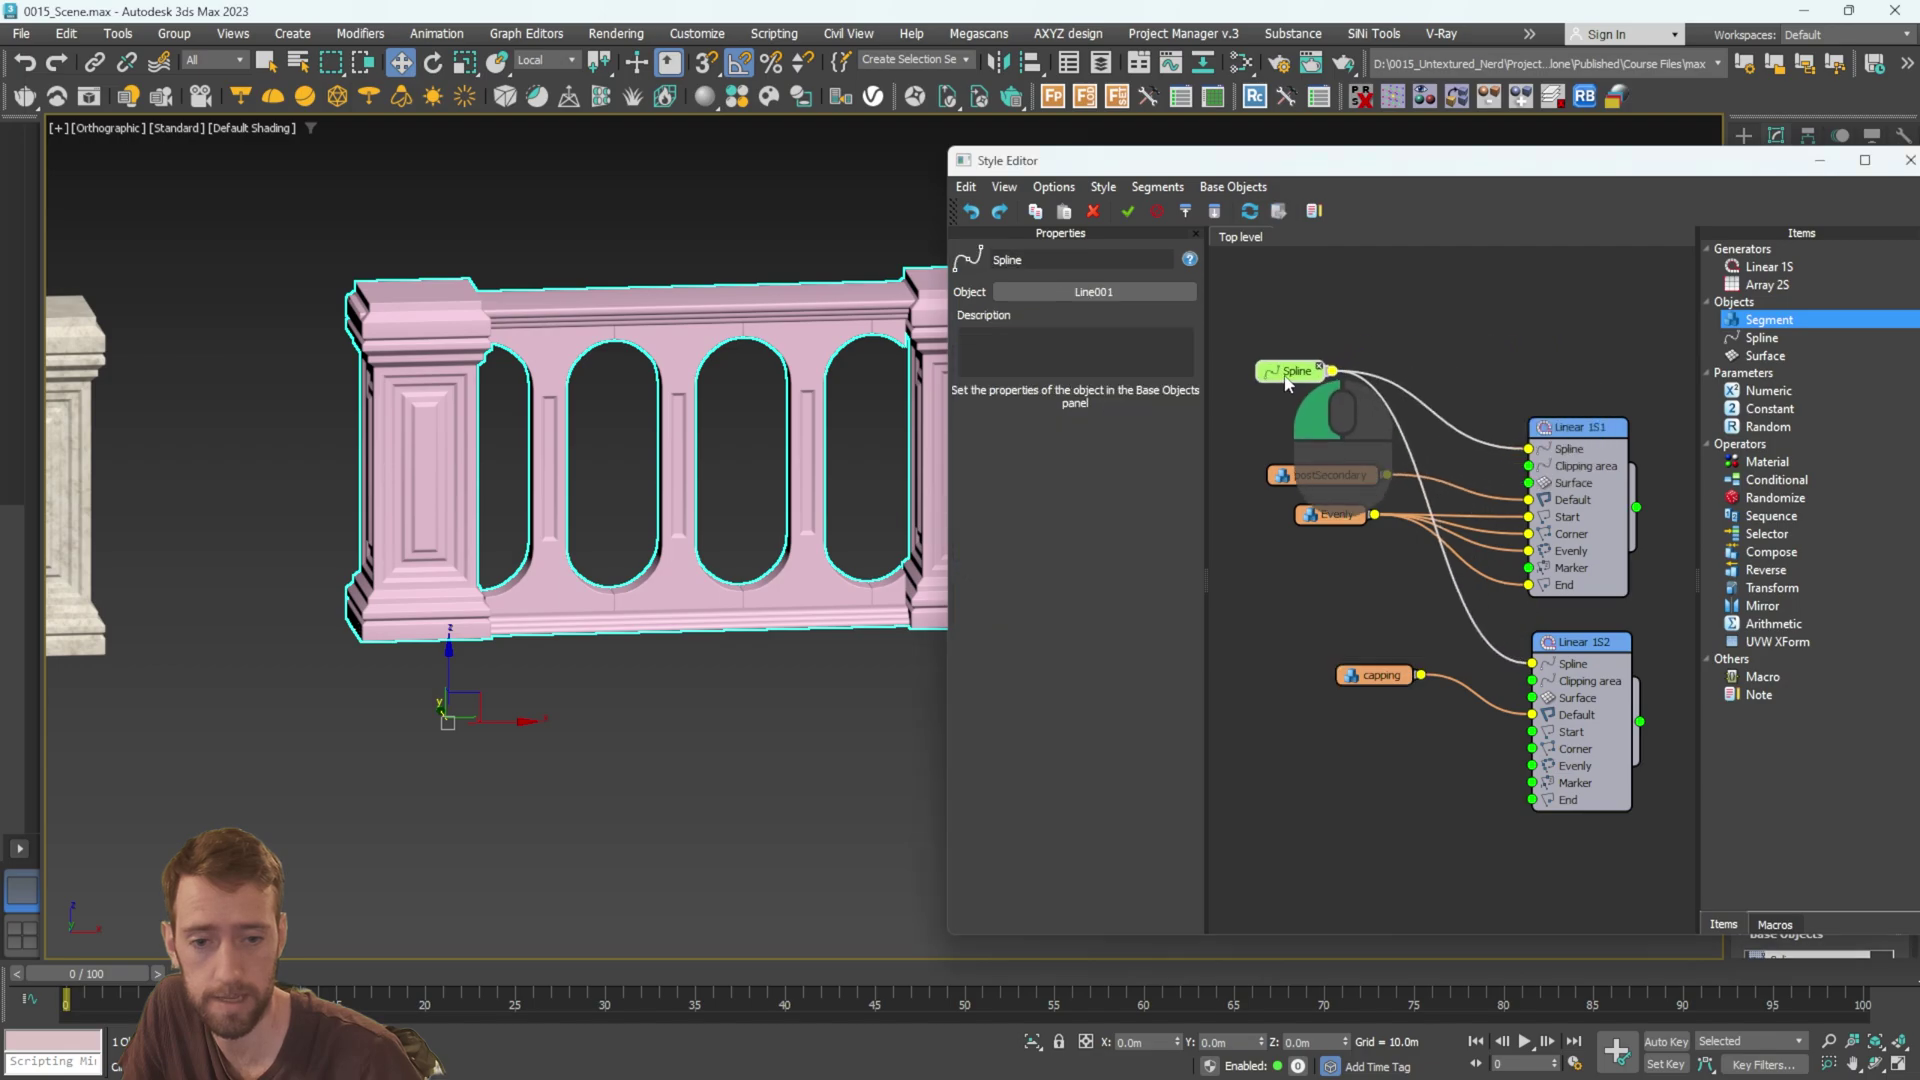
alt+drag(1499, 402, 1495, 454)
alt+middle_drag(391, 316, 449, 419)
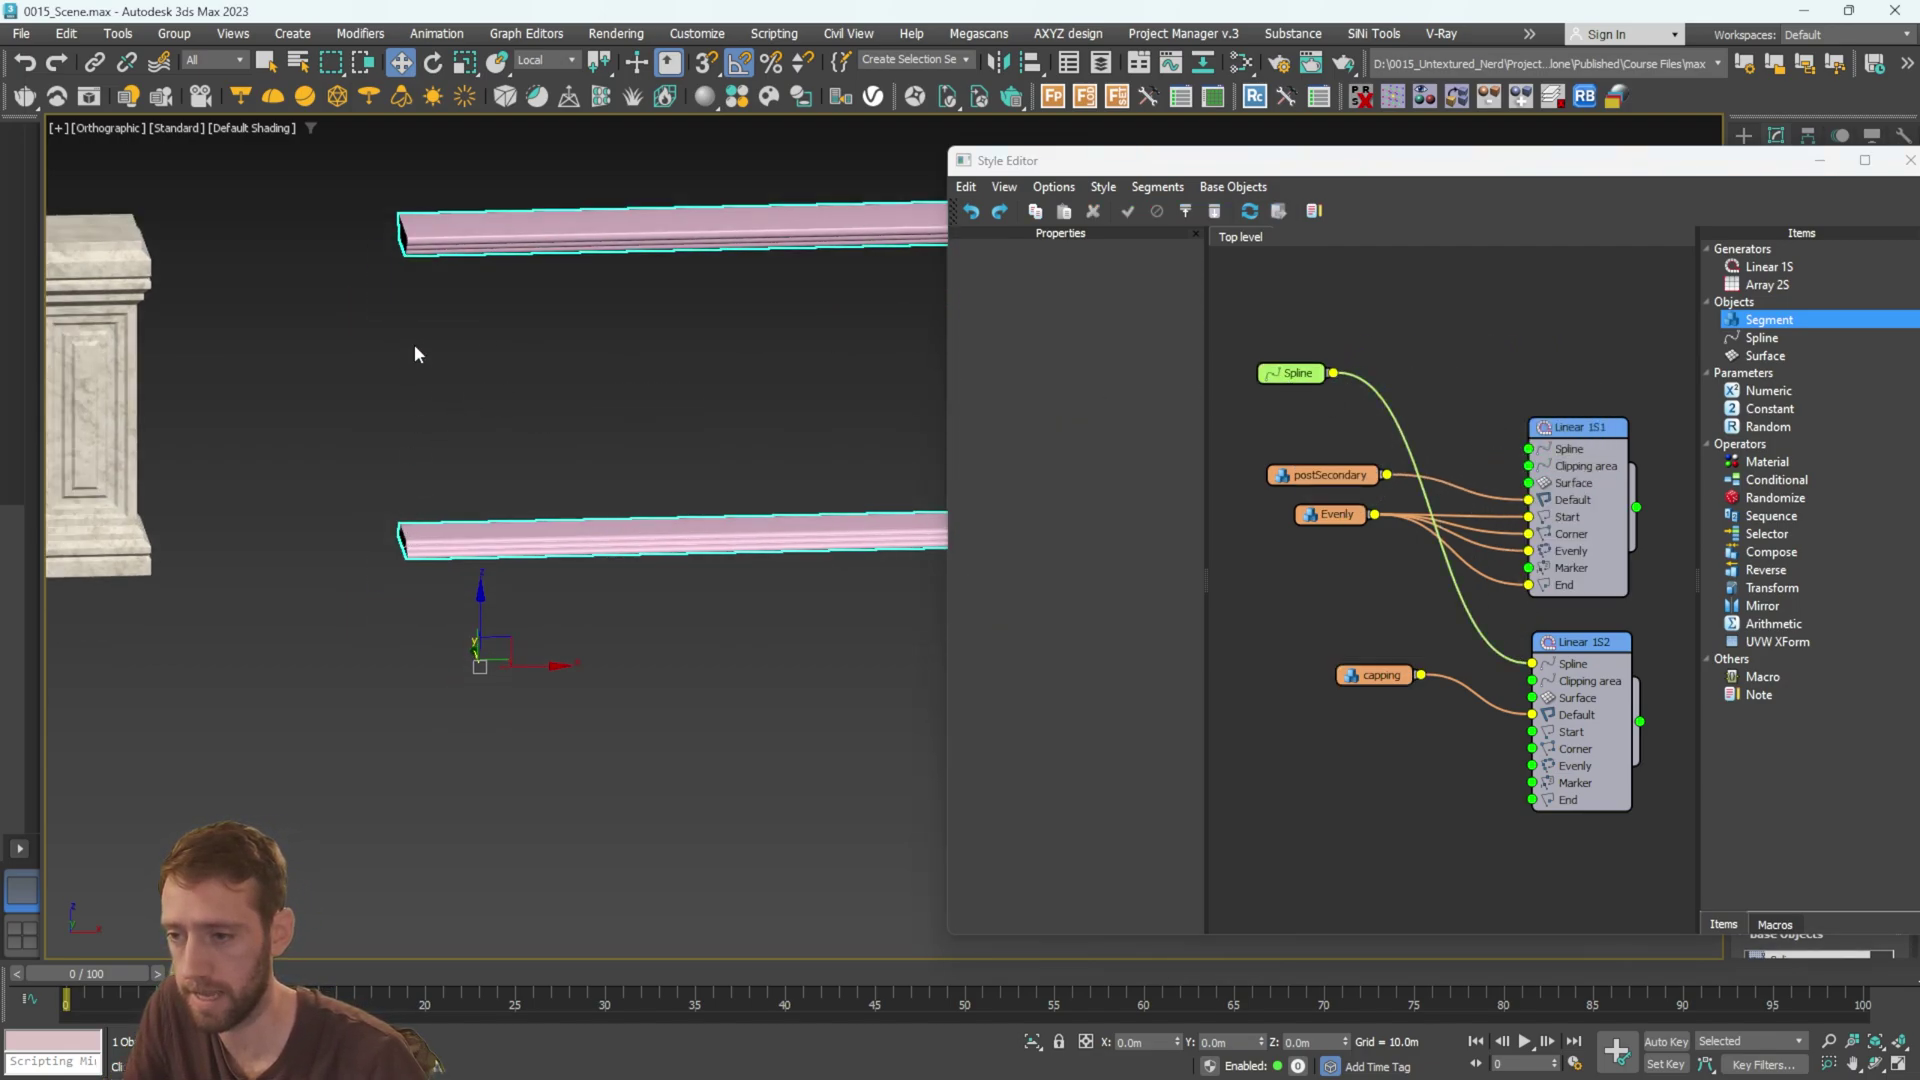
drag(1333, 373, 1528, 449)
scroll(366, 215, up, 6)
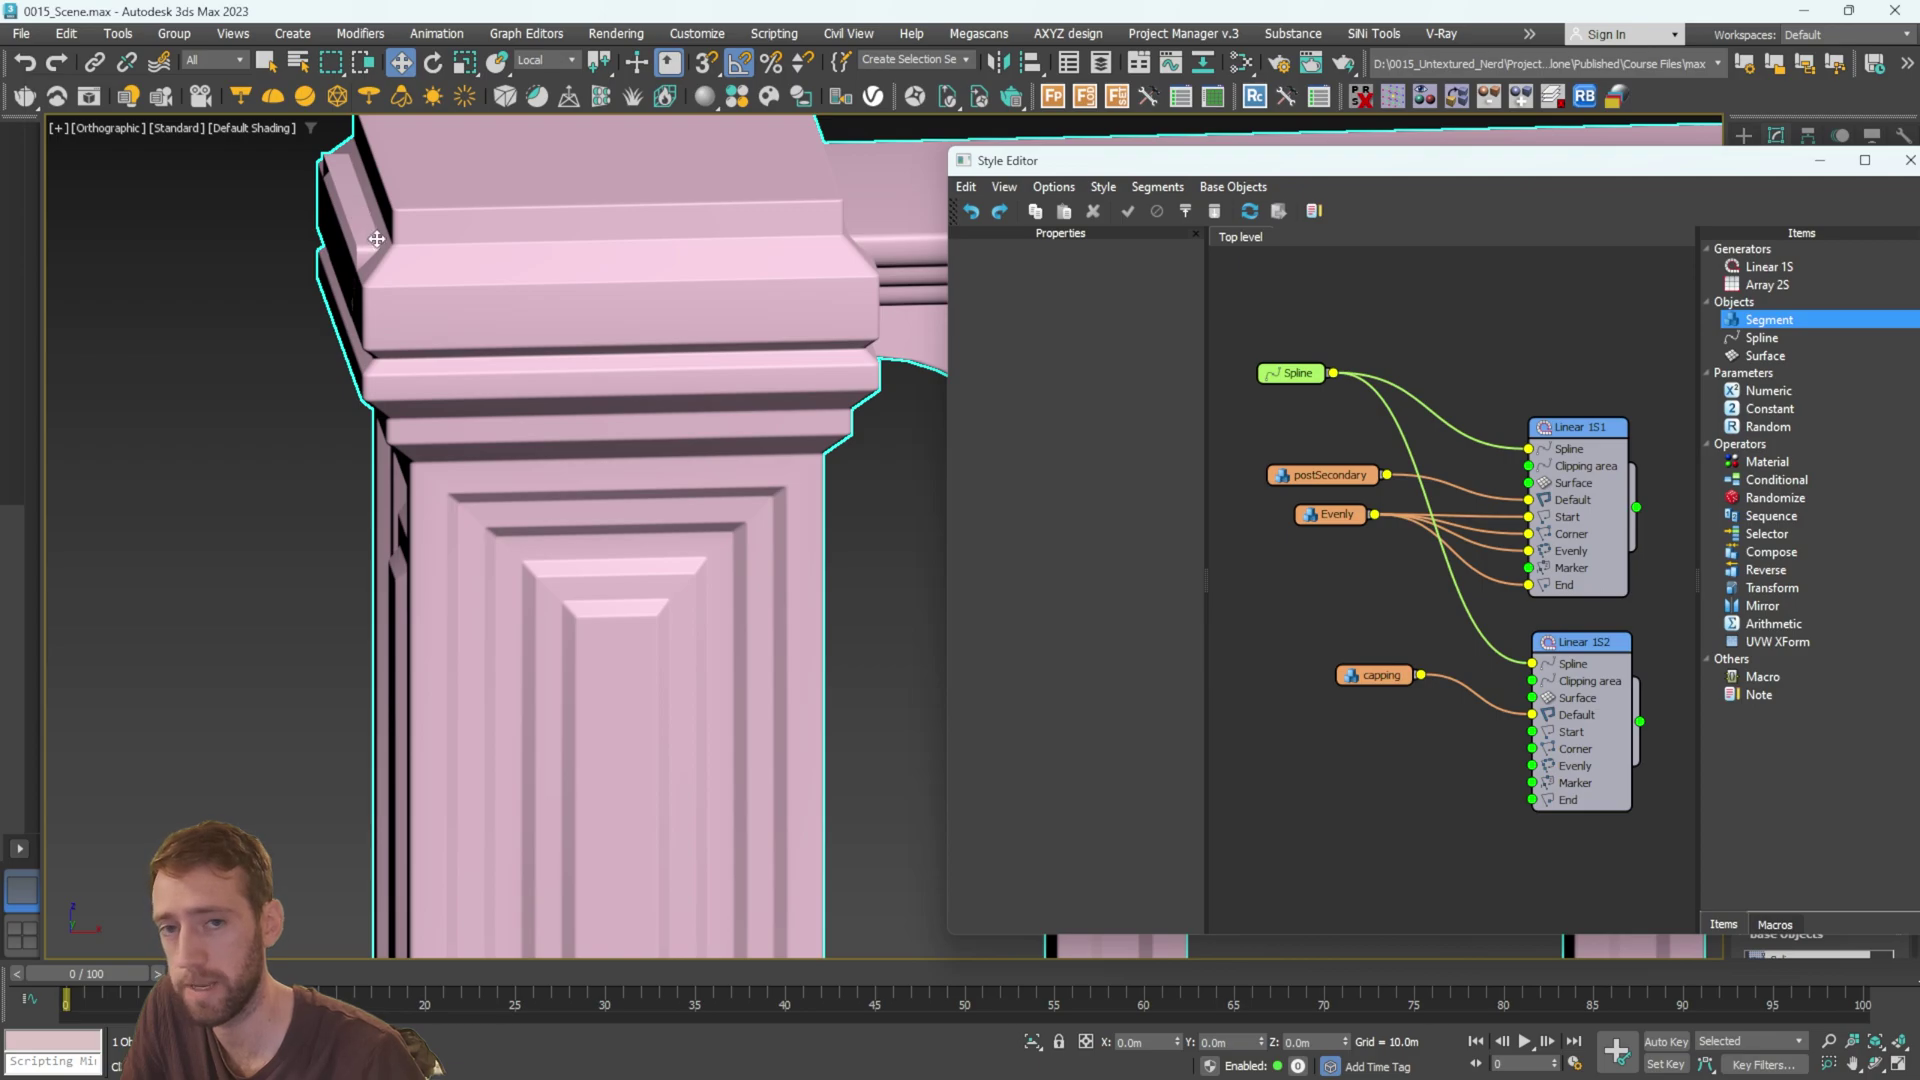
scroll(401, 247, down, 8)
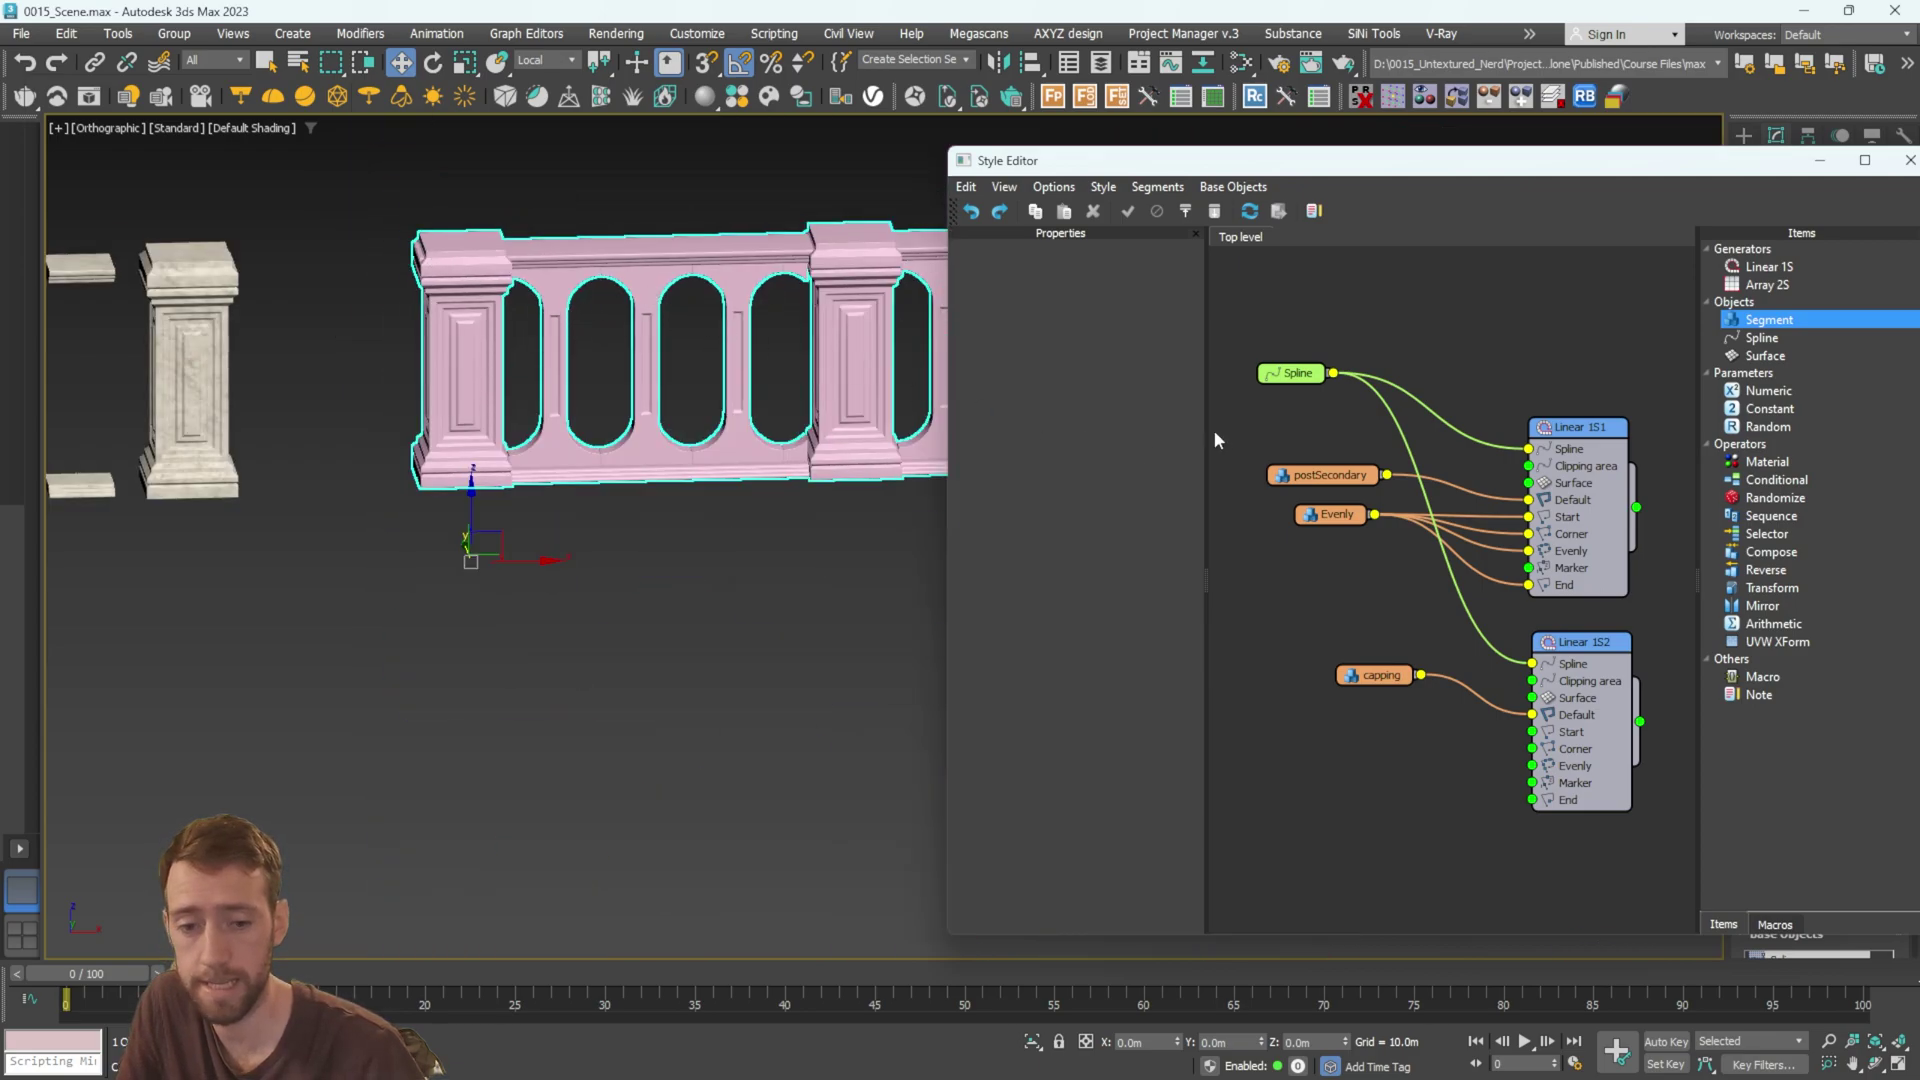
Set the second Linear 1S generator's Start padding limit to 0.2 m and check the rail's start inside the end post.
click(1577, 655)
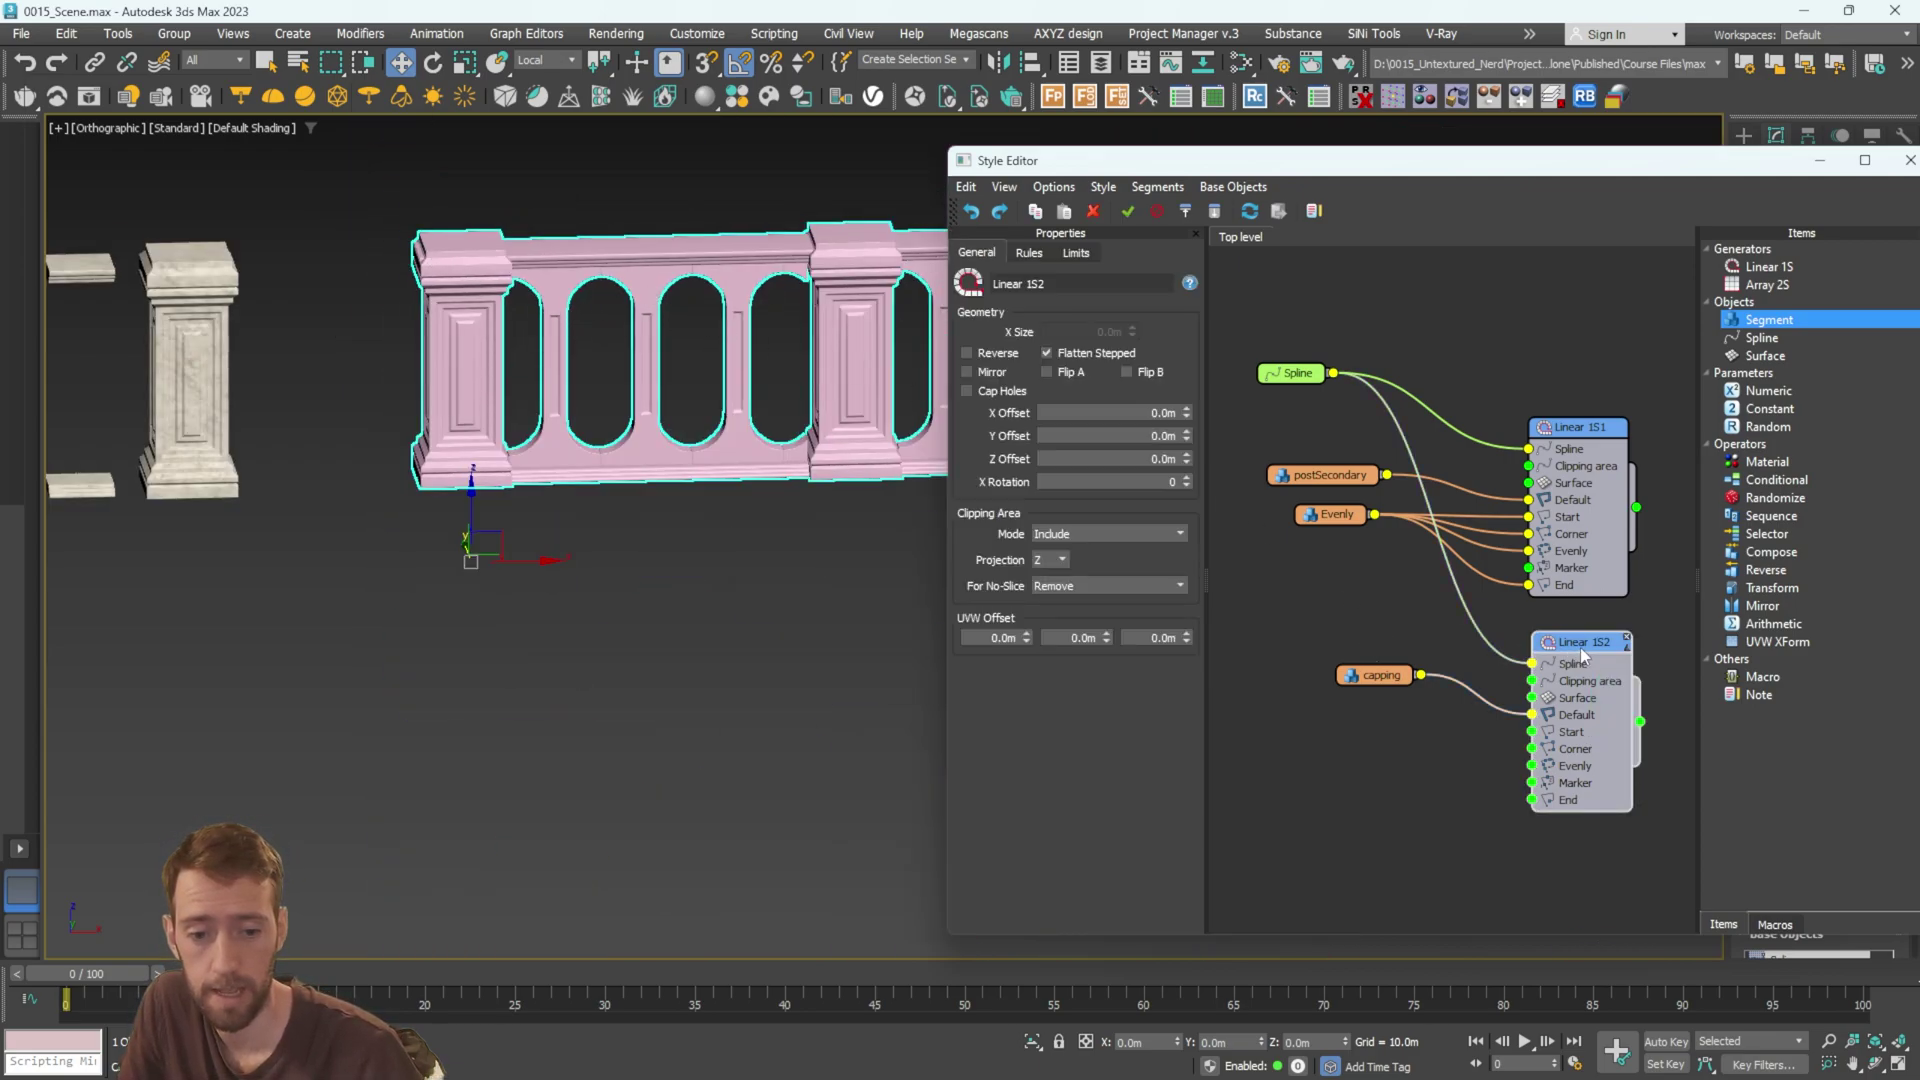
click(1076, 254)
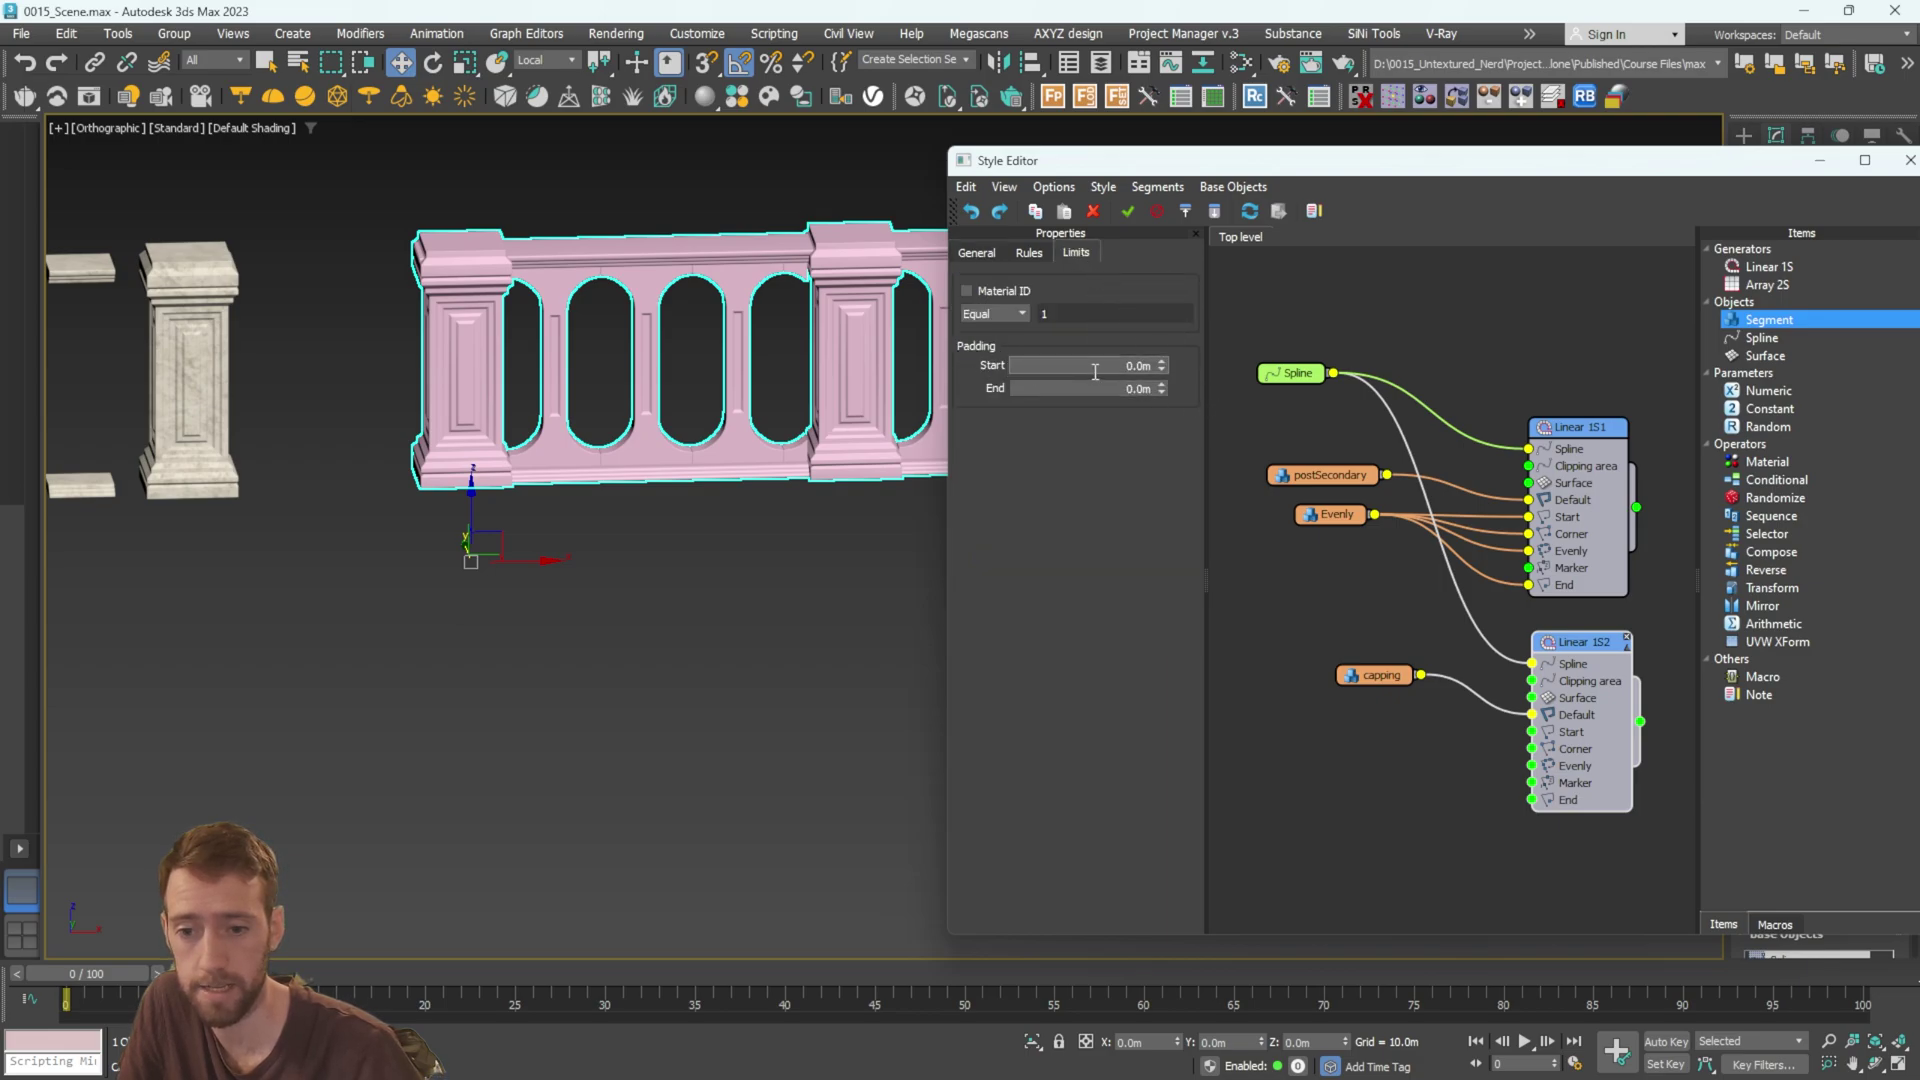
scroll(546, 337, down, 3)
right_click(1160, 367)
click(1159, 367)
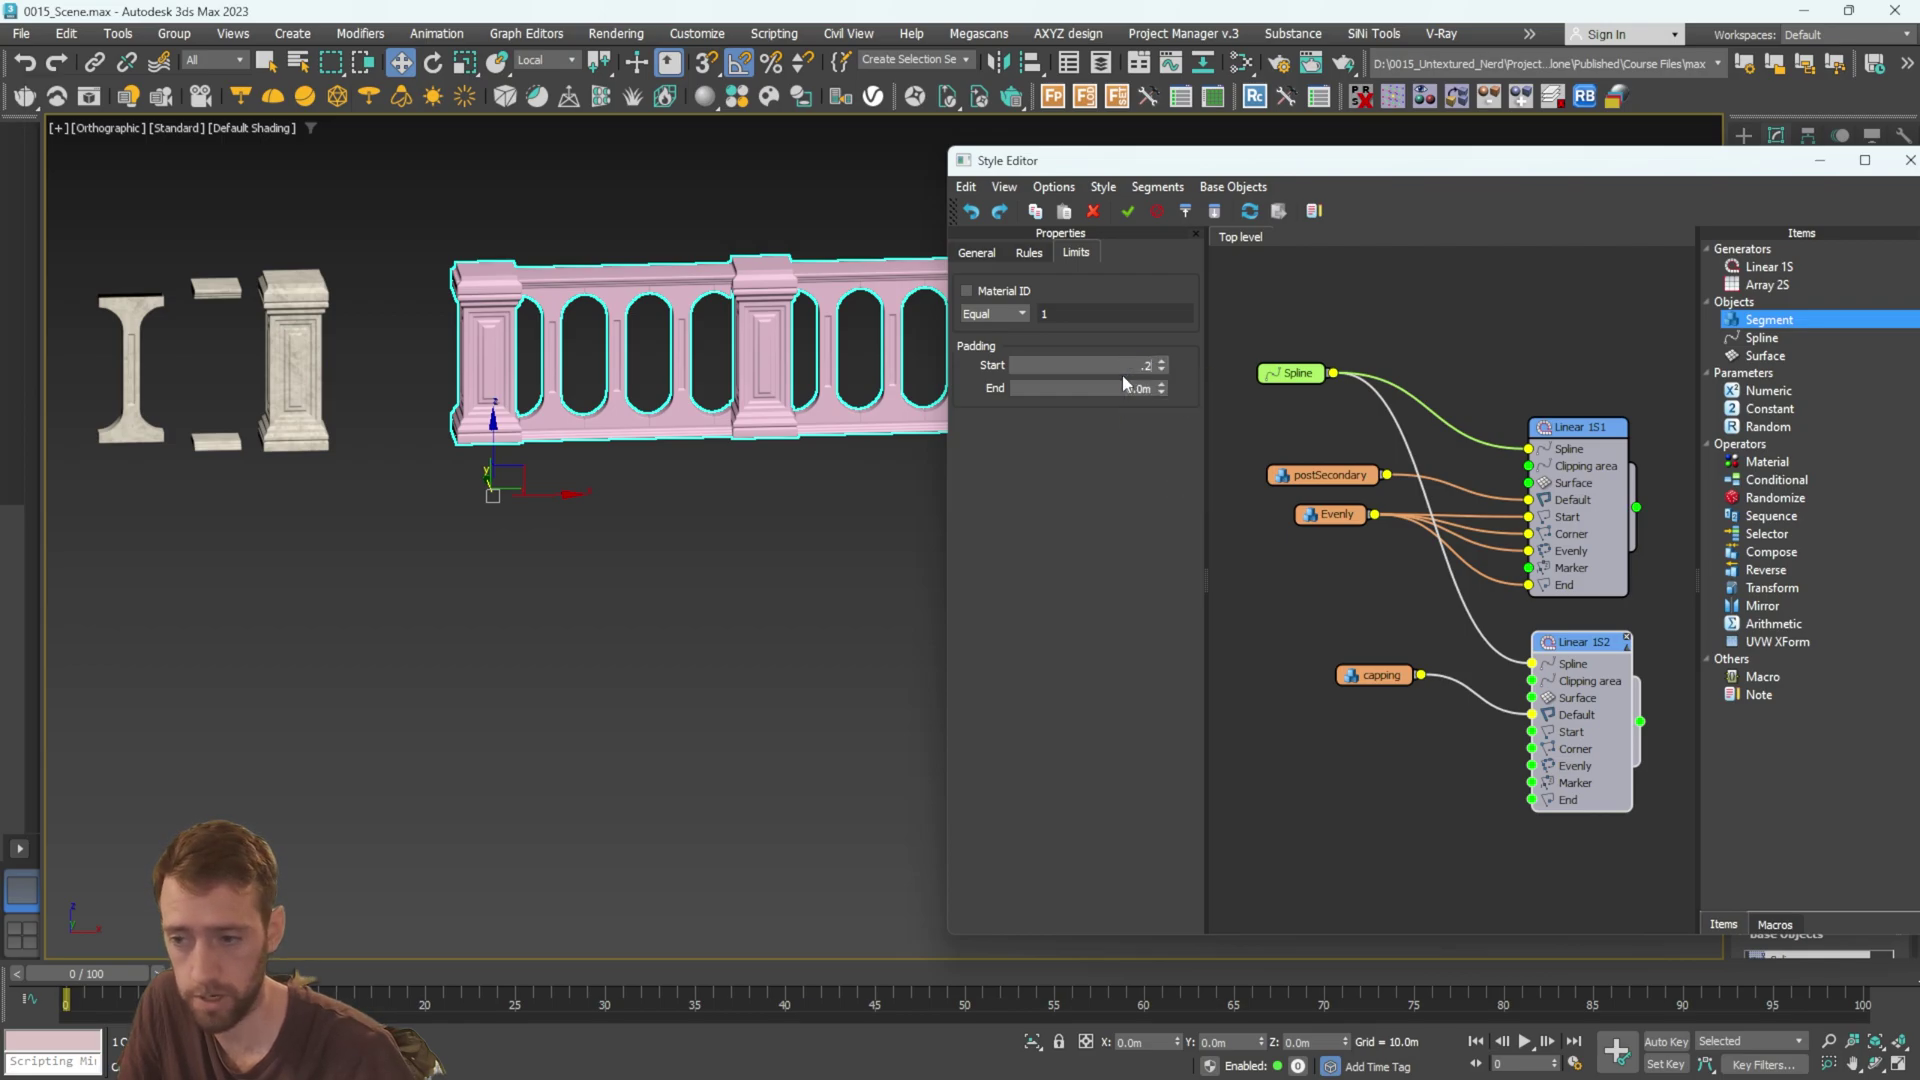
scroll(481, 273, up, 5)
middle_drag(528, 281, 520, 302)
key(F3)
scroll(512, 303, up, 5)
key(F3)
scroll(503, 324, down, 7)
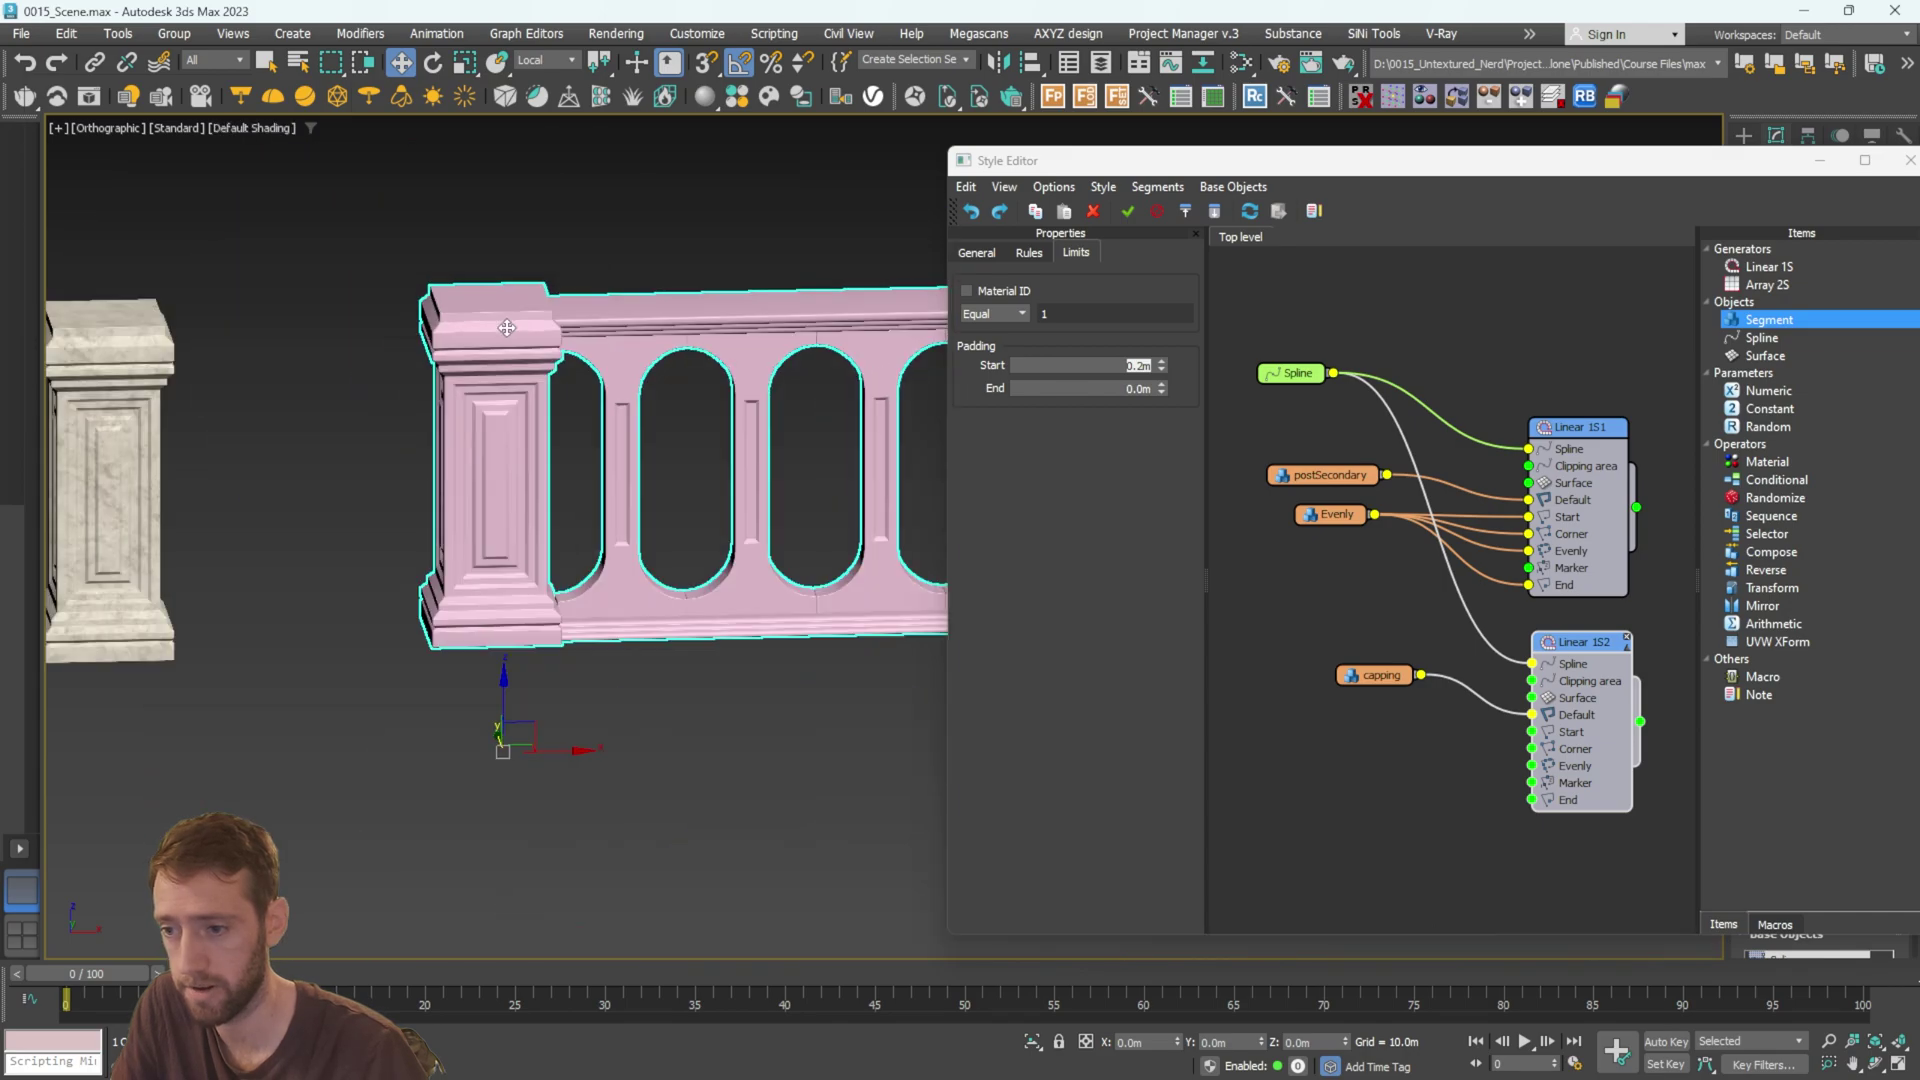
Set the second generator's End padding limit to 0.2 m, check the far post, and close the Style Editor.
scroll(503, 324, down, 8)
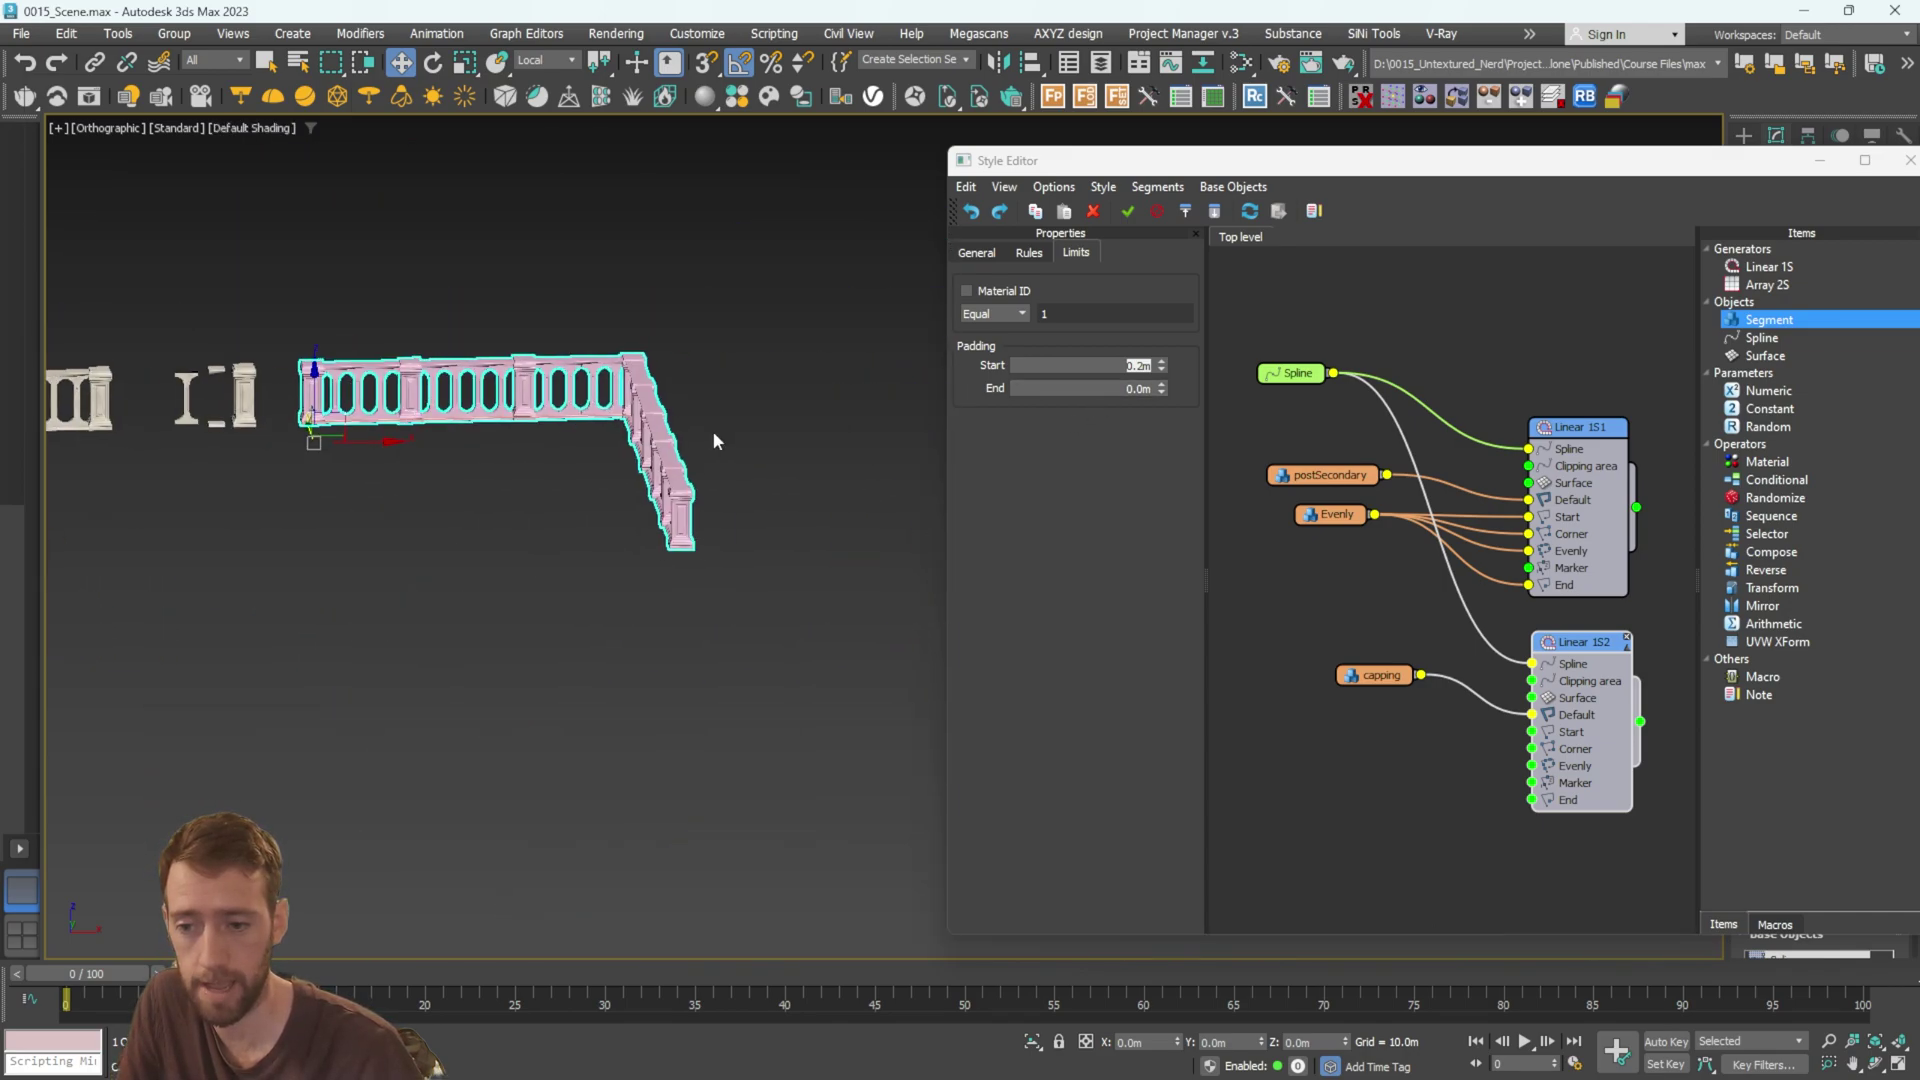
scroll(687, 440, up, 8)
drag(1085, 390, 1166, 394)
text(0.2)
key(Return)
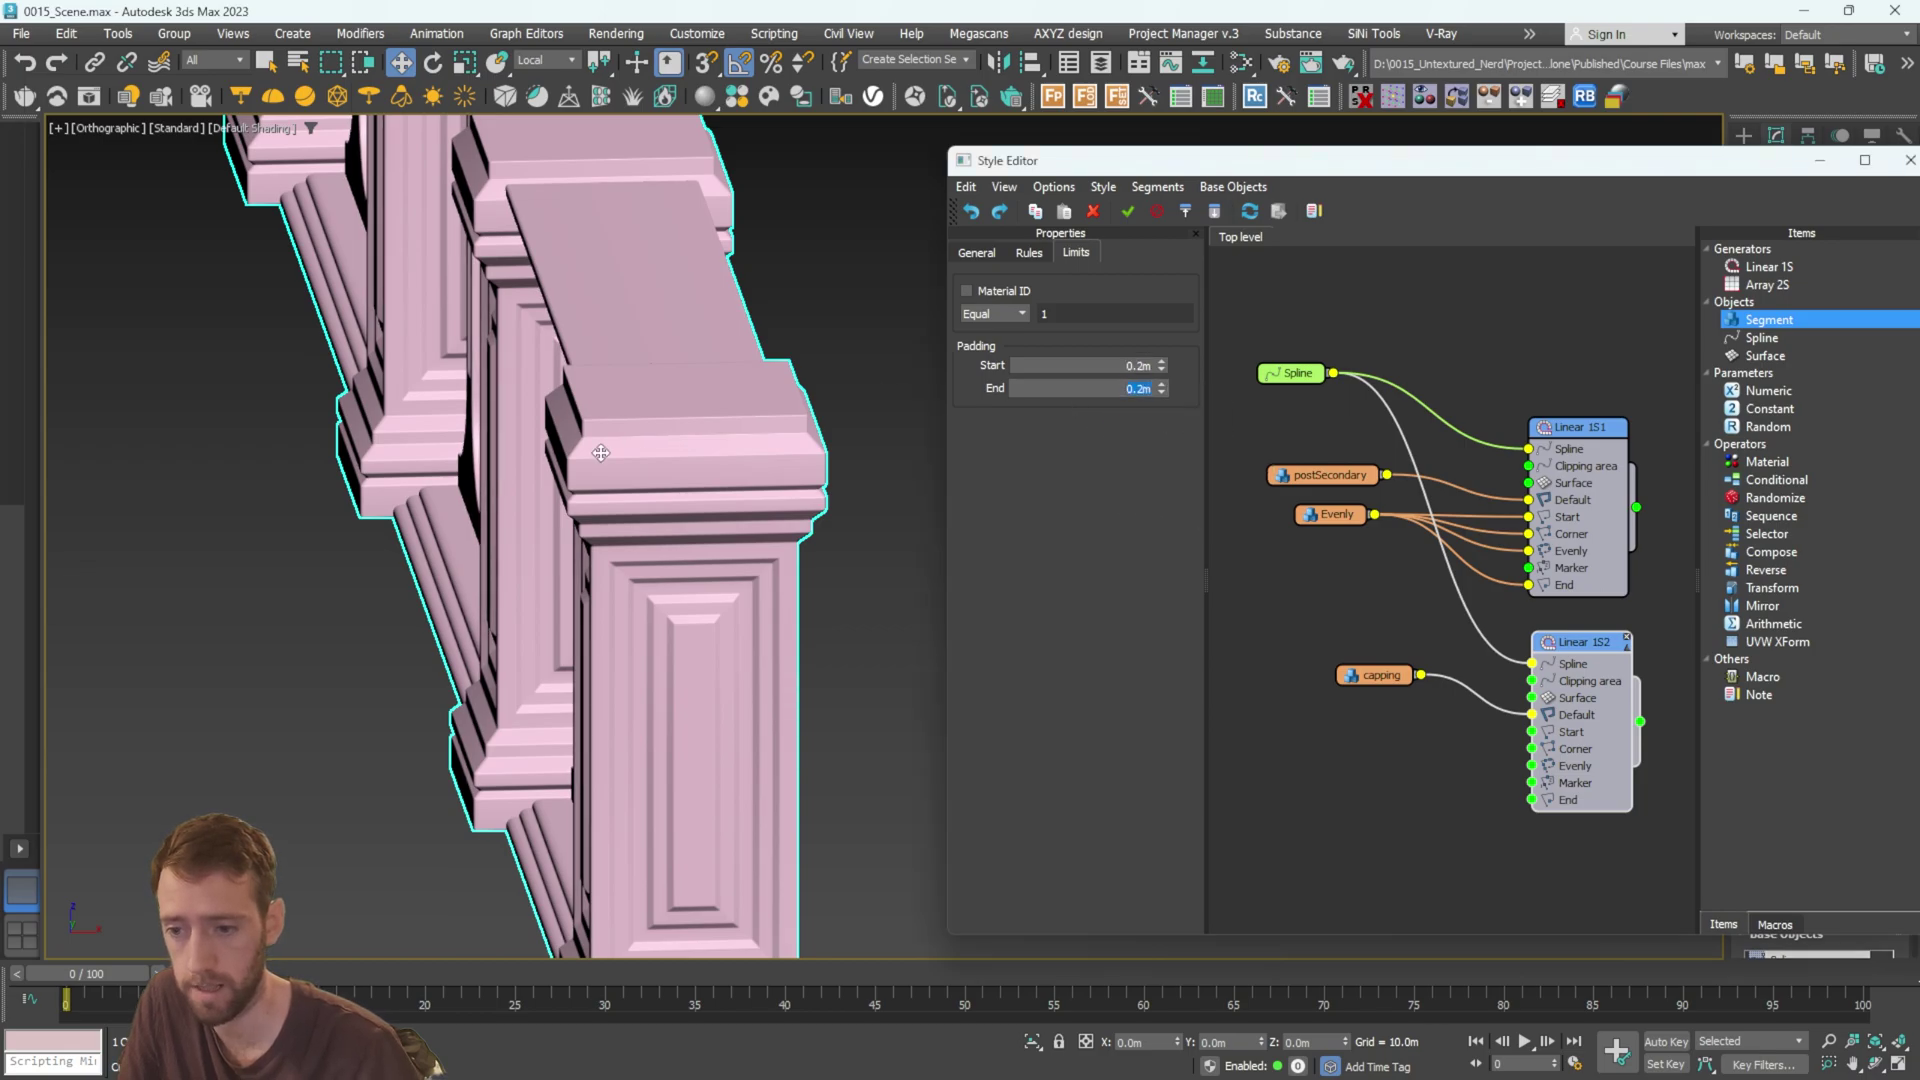
scroll(681, 413, up, 2)
scroll(723, 431, down, 10)
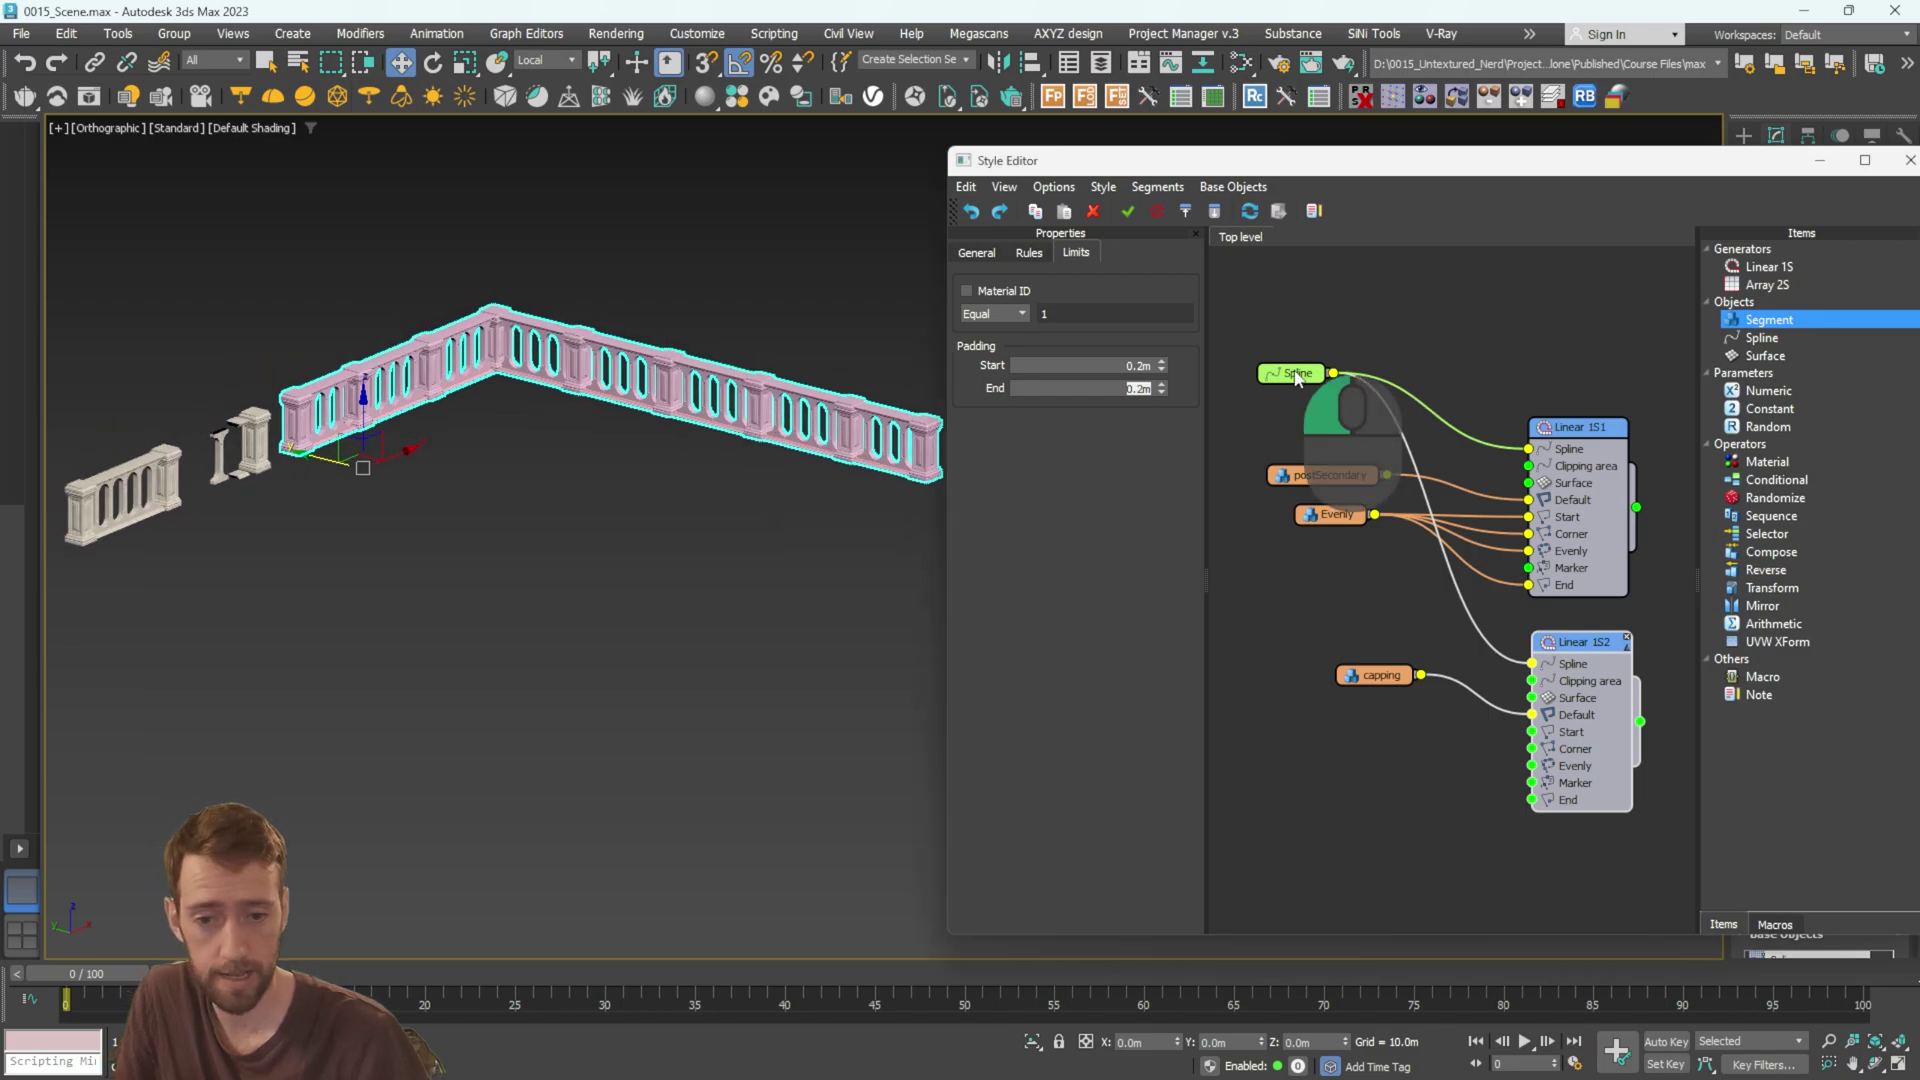
drag(1297, 377, 1309, 396)
click(1910, 160)
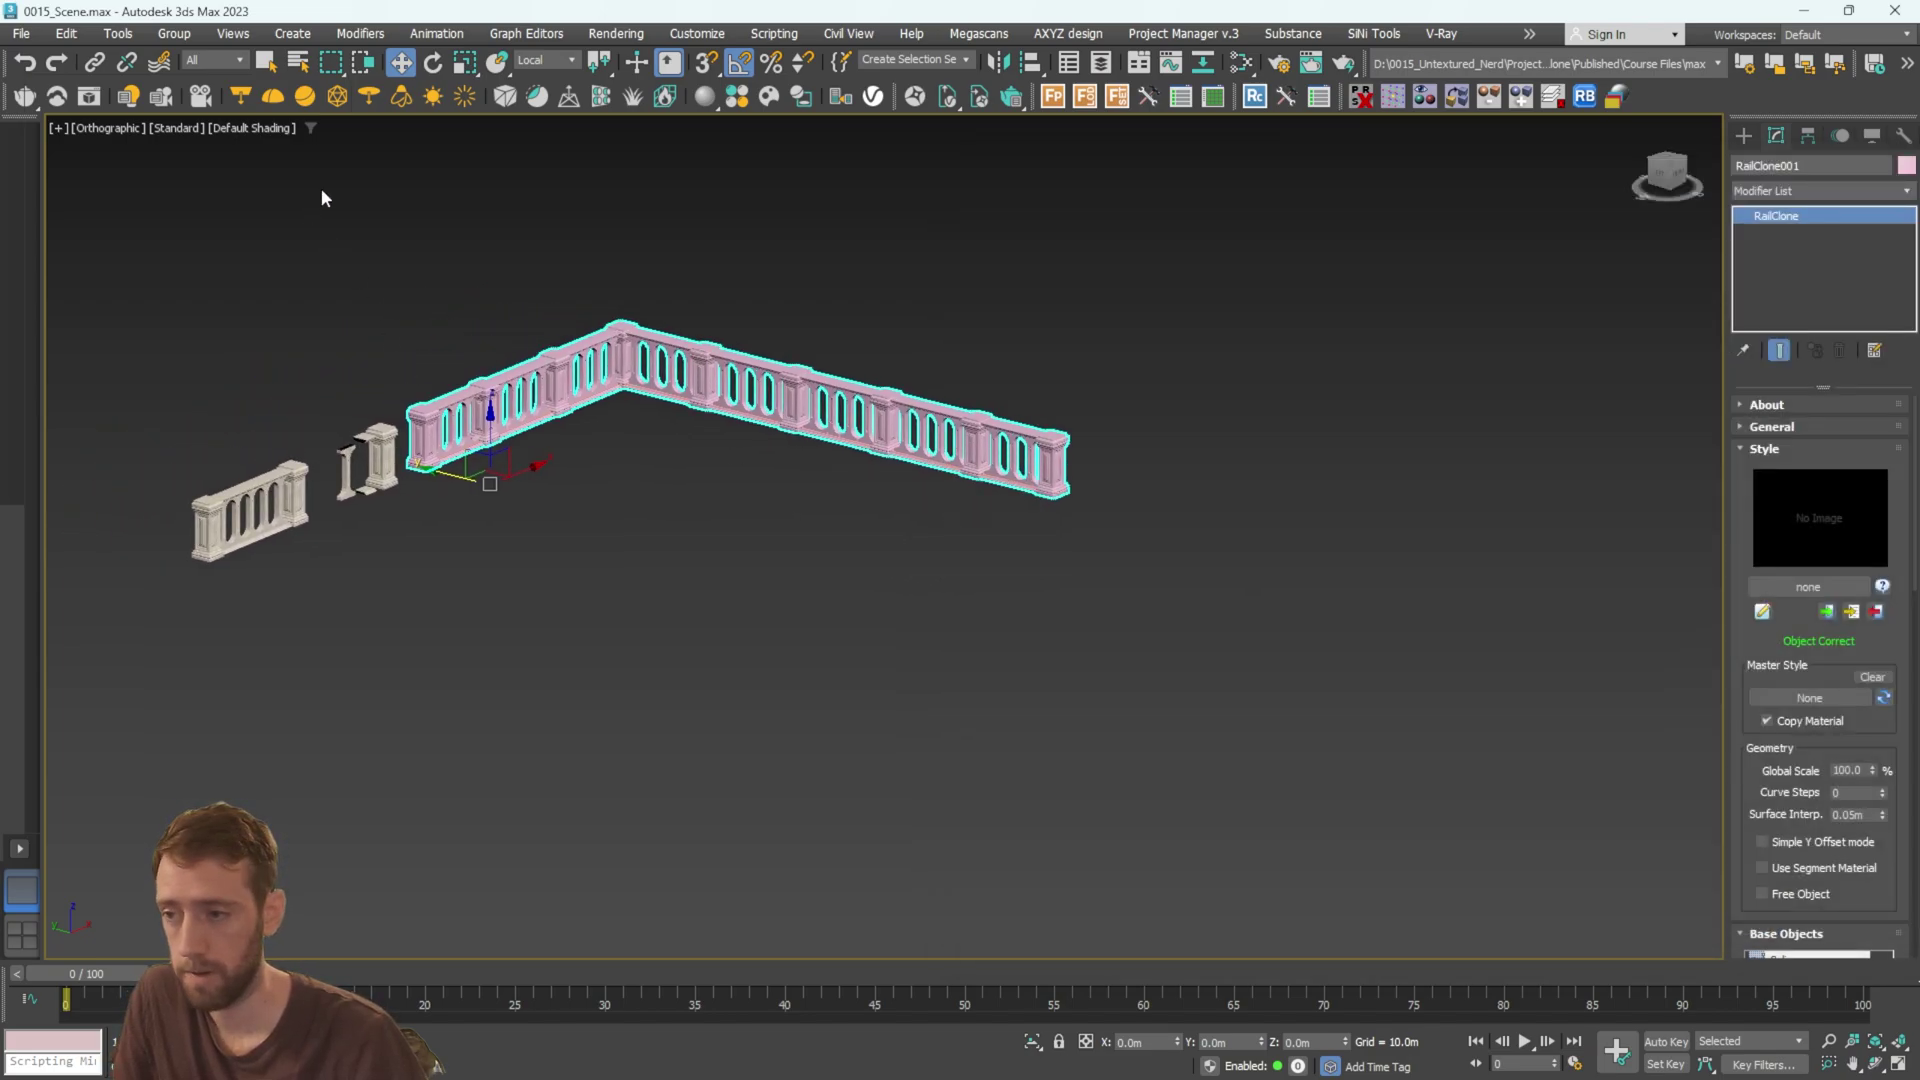
Select the Line001 spline in wireframe view and move its far end vertex to adjust the balustrade's length.
scroll(1025, 470, up, 15)
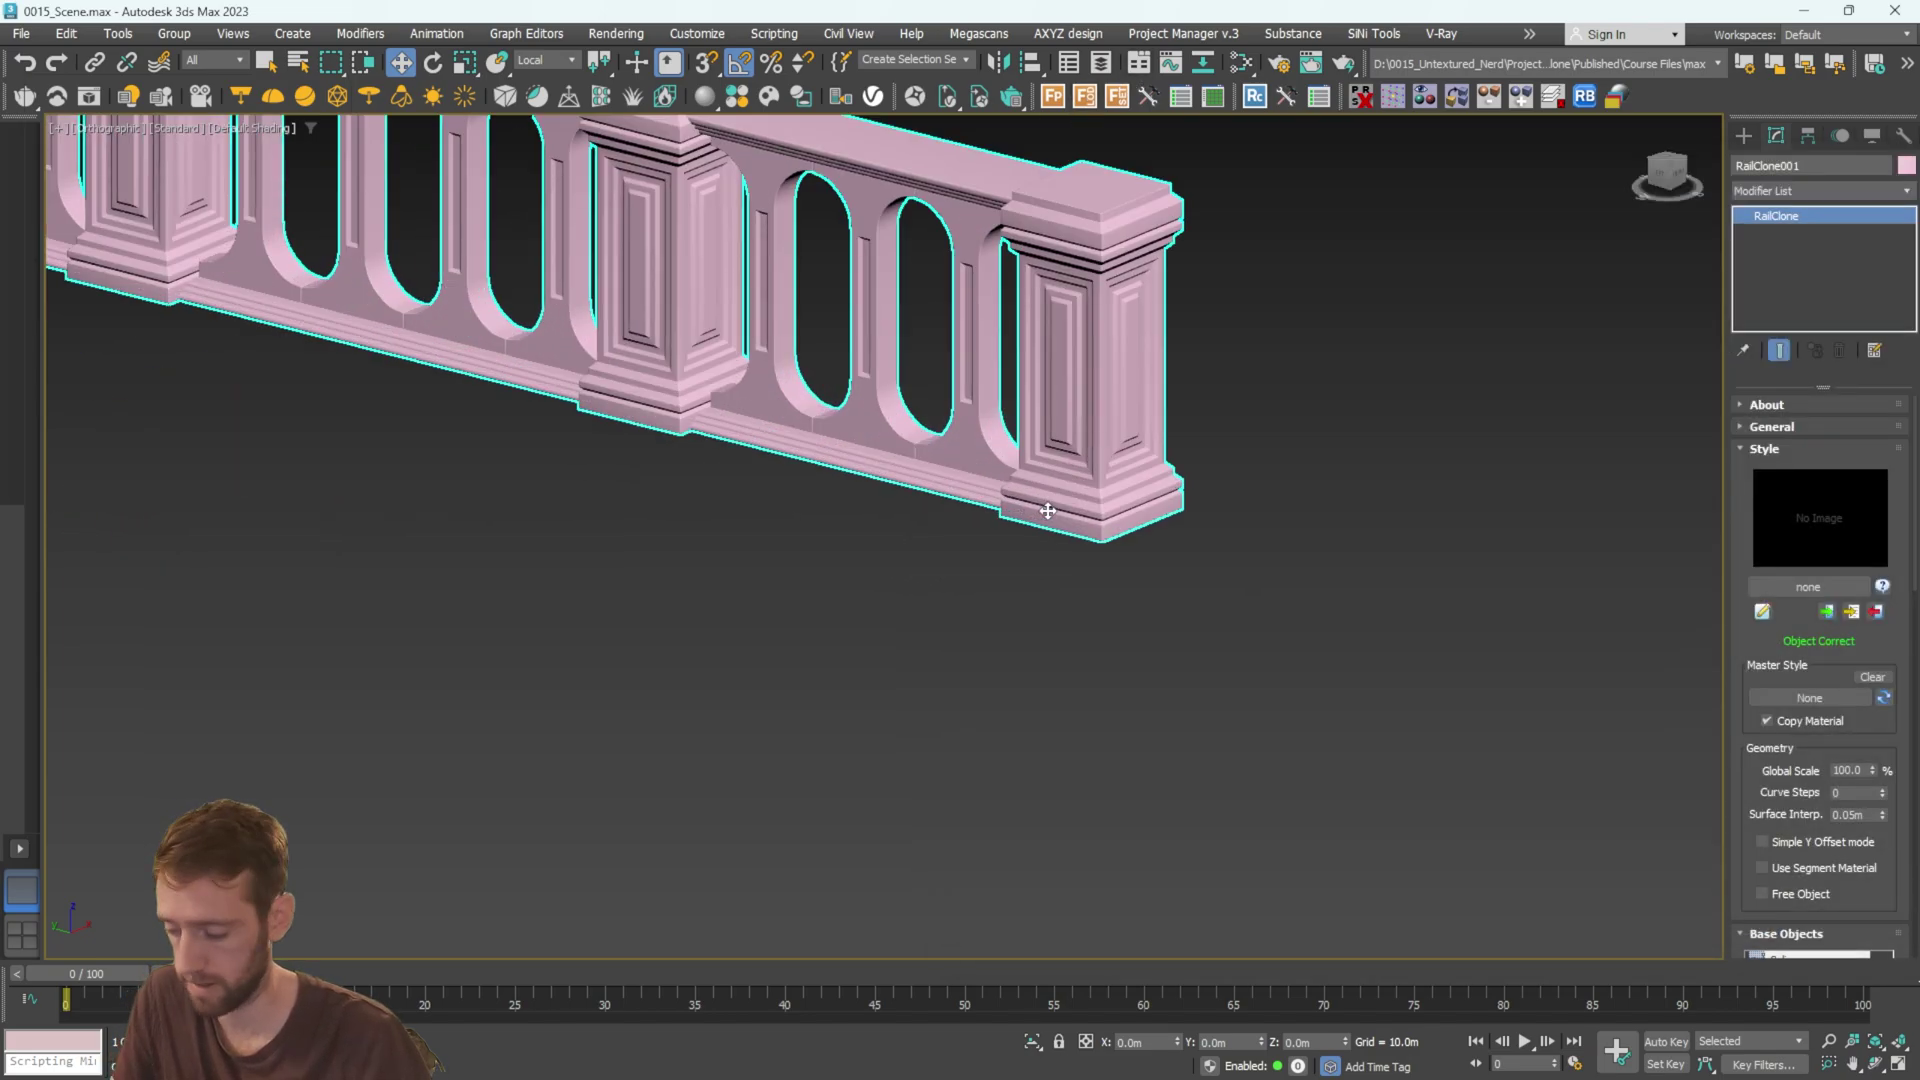
key(F3)
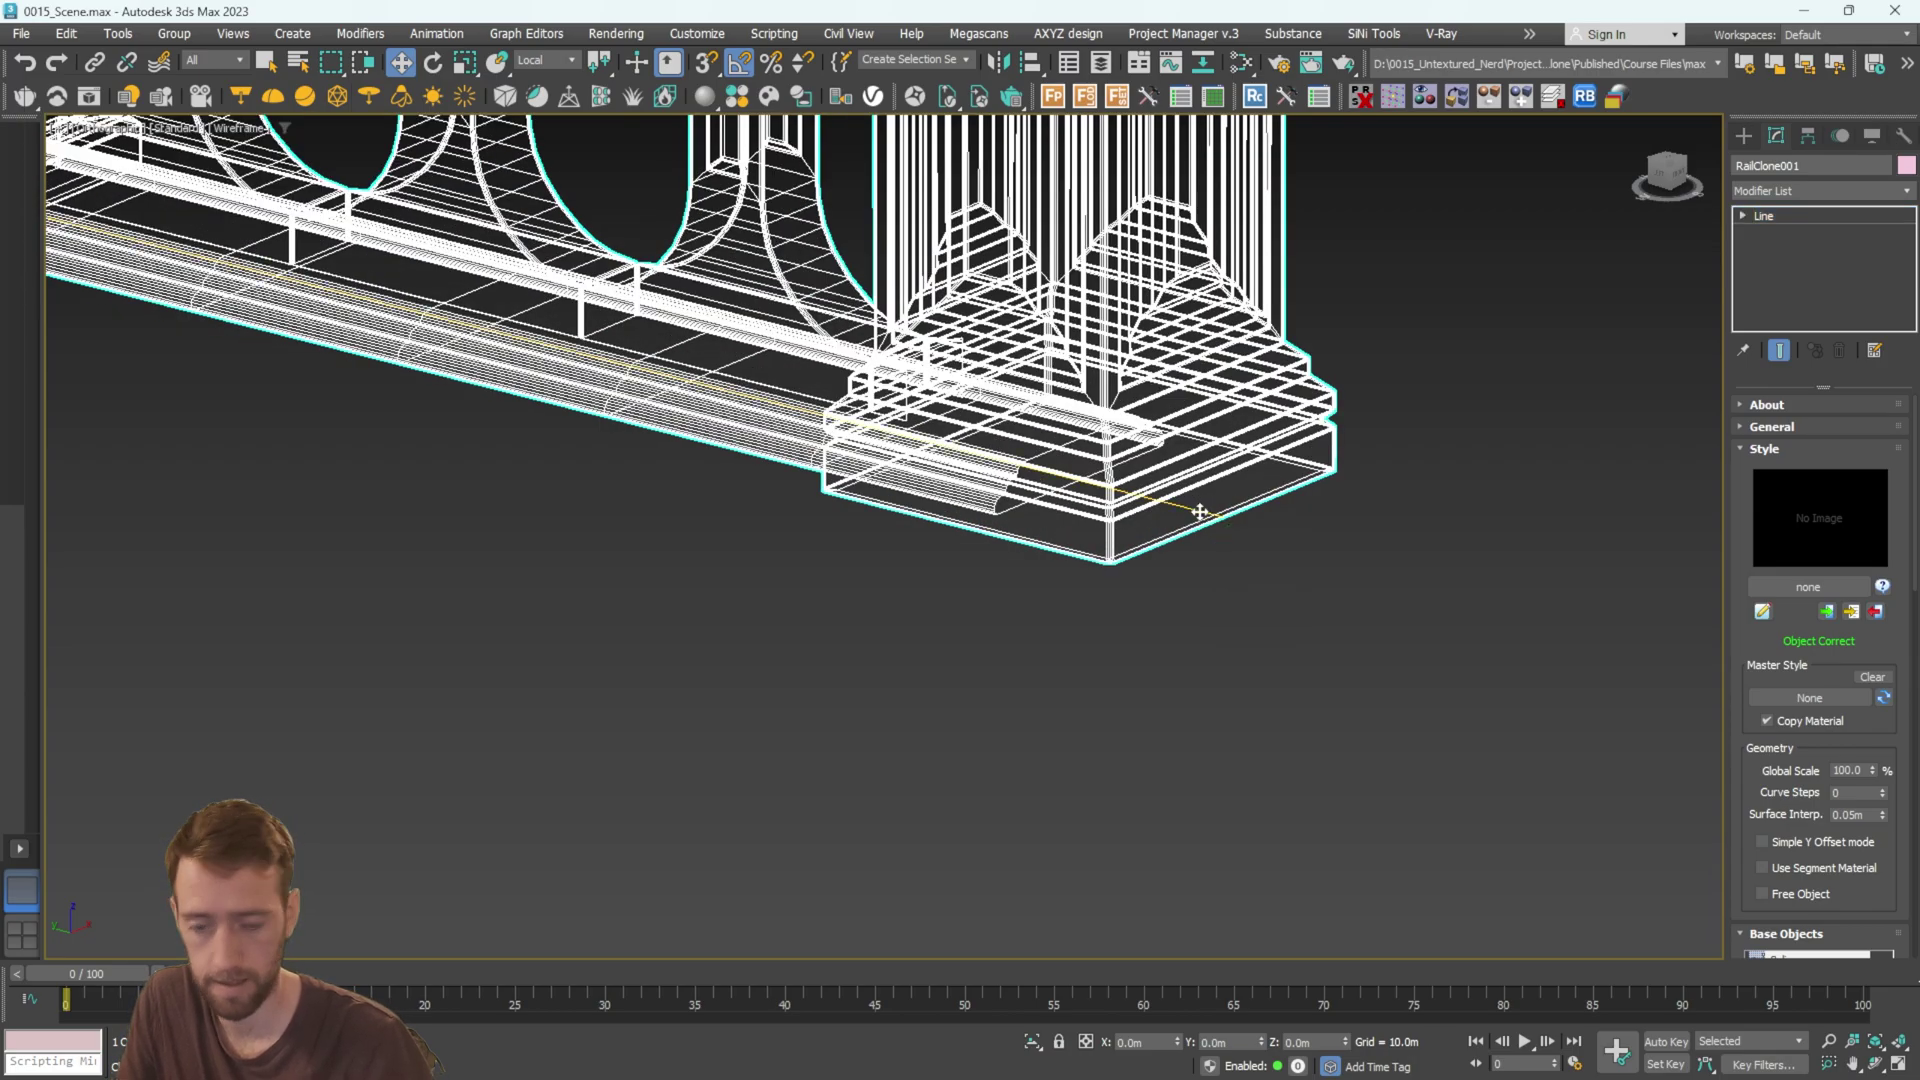
click(1201, 512)
scroll(1226, 519, down, 10)
key(F3)
scroll(1202, 598, down, 3)
drag(1185, 562, 1115, 570)
scroll(975, 433, down, 4)
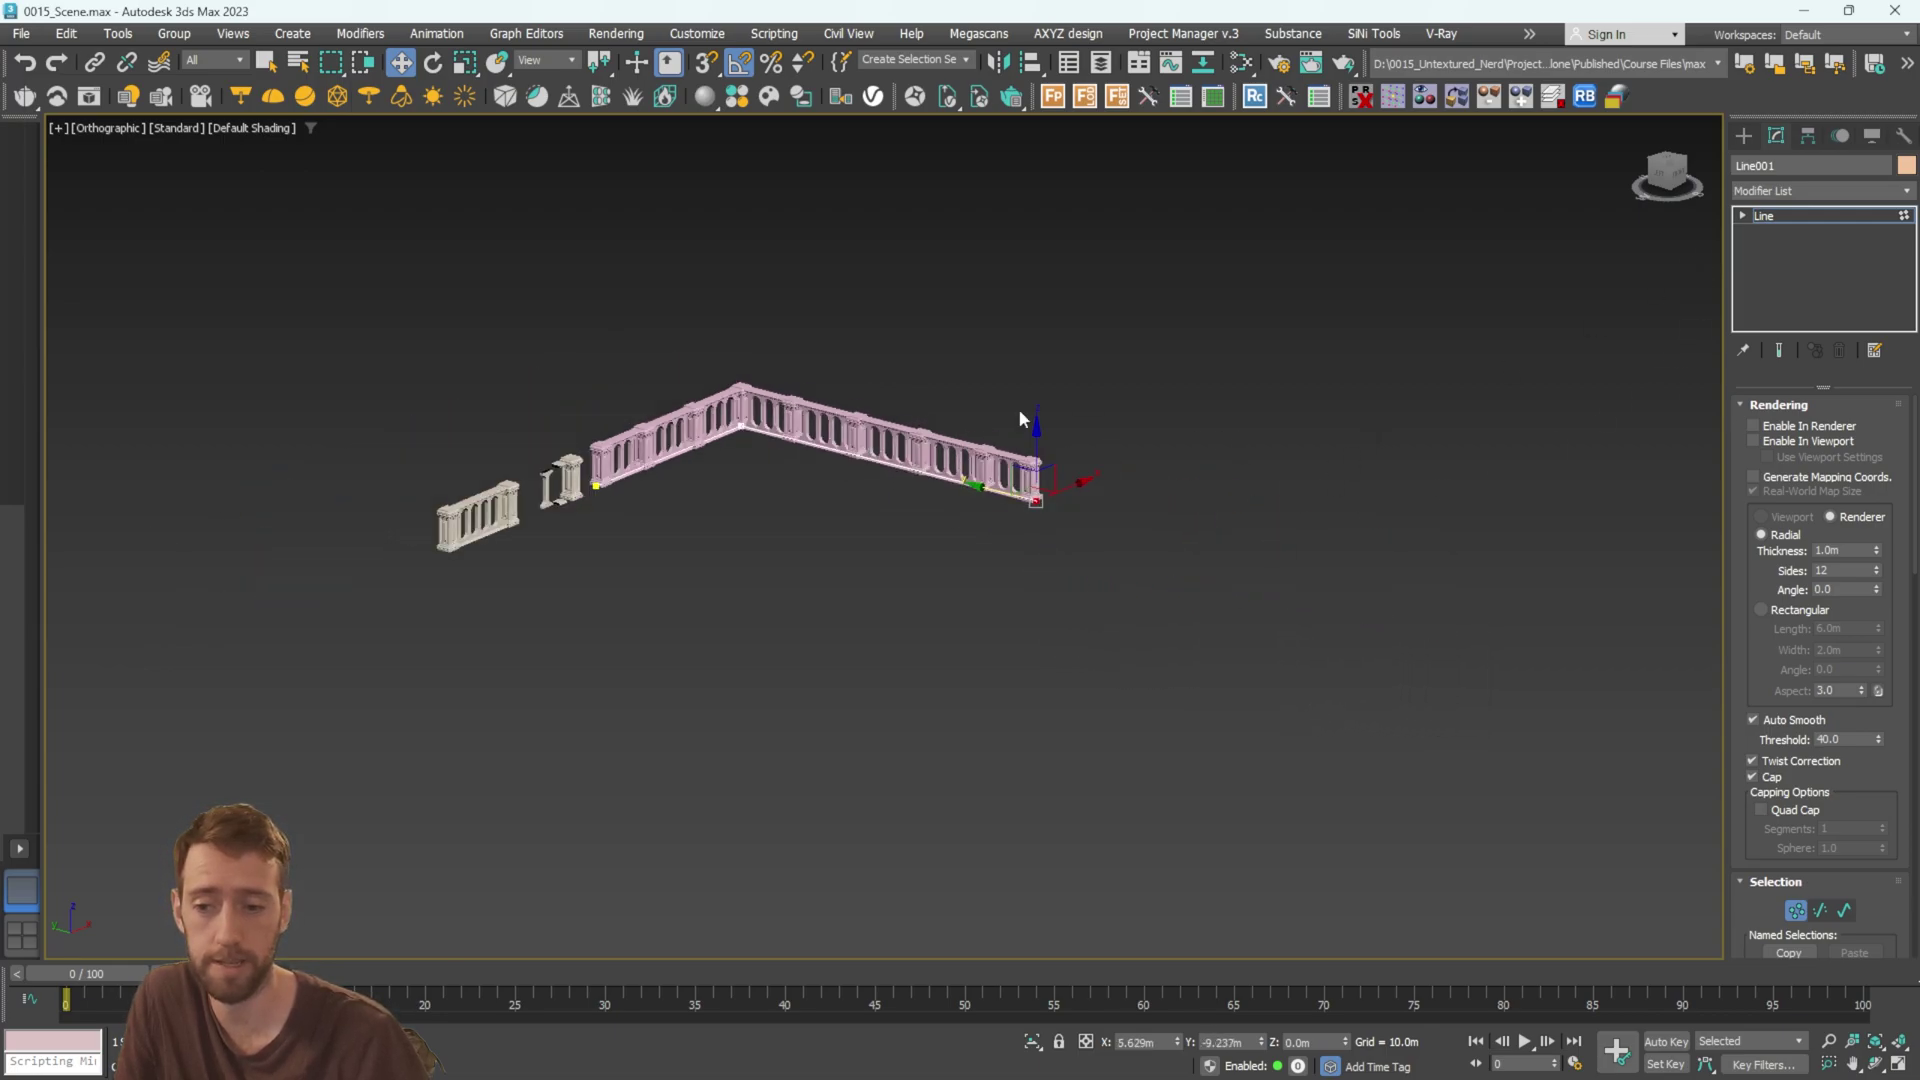
scroll(843, 458, up, 4)
middle_drag(994, 450, 1180, 477)
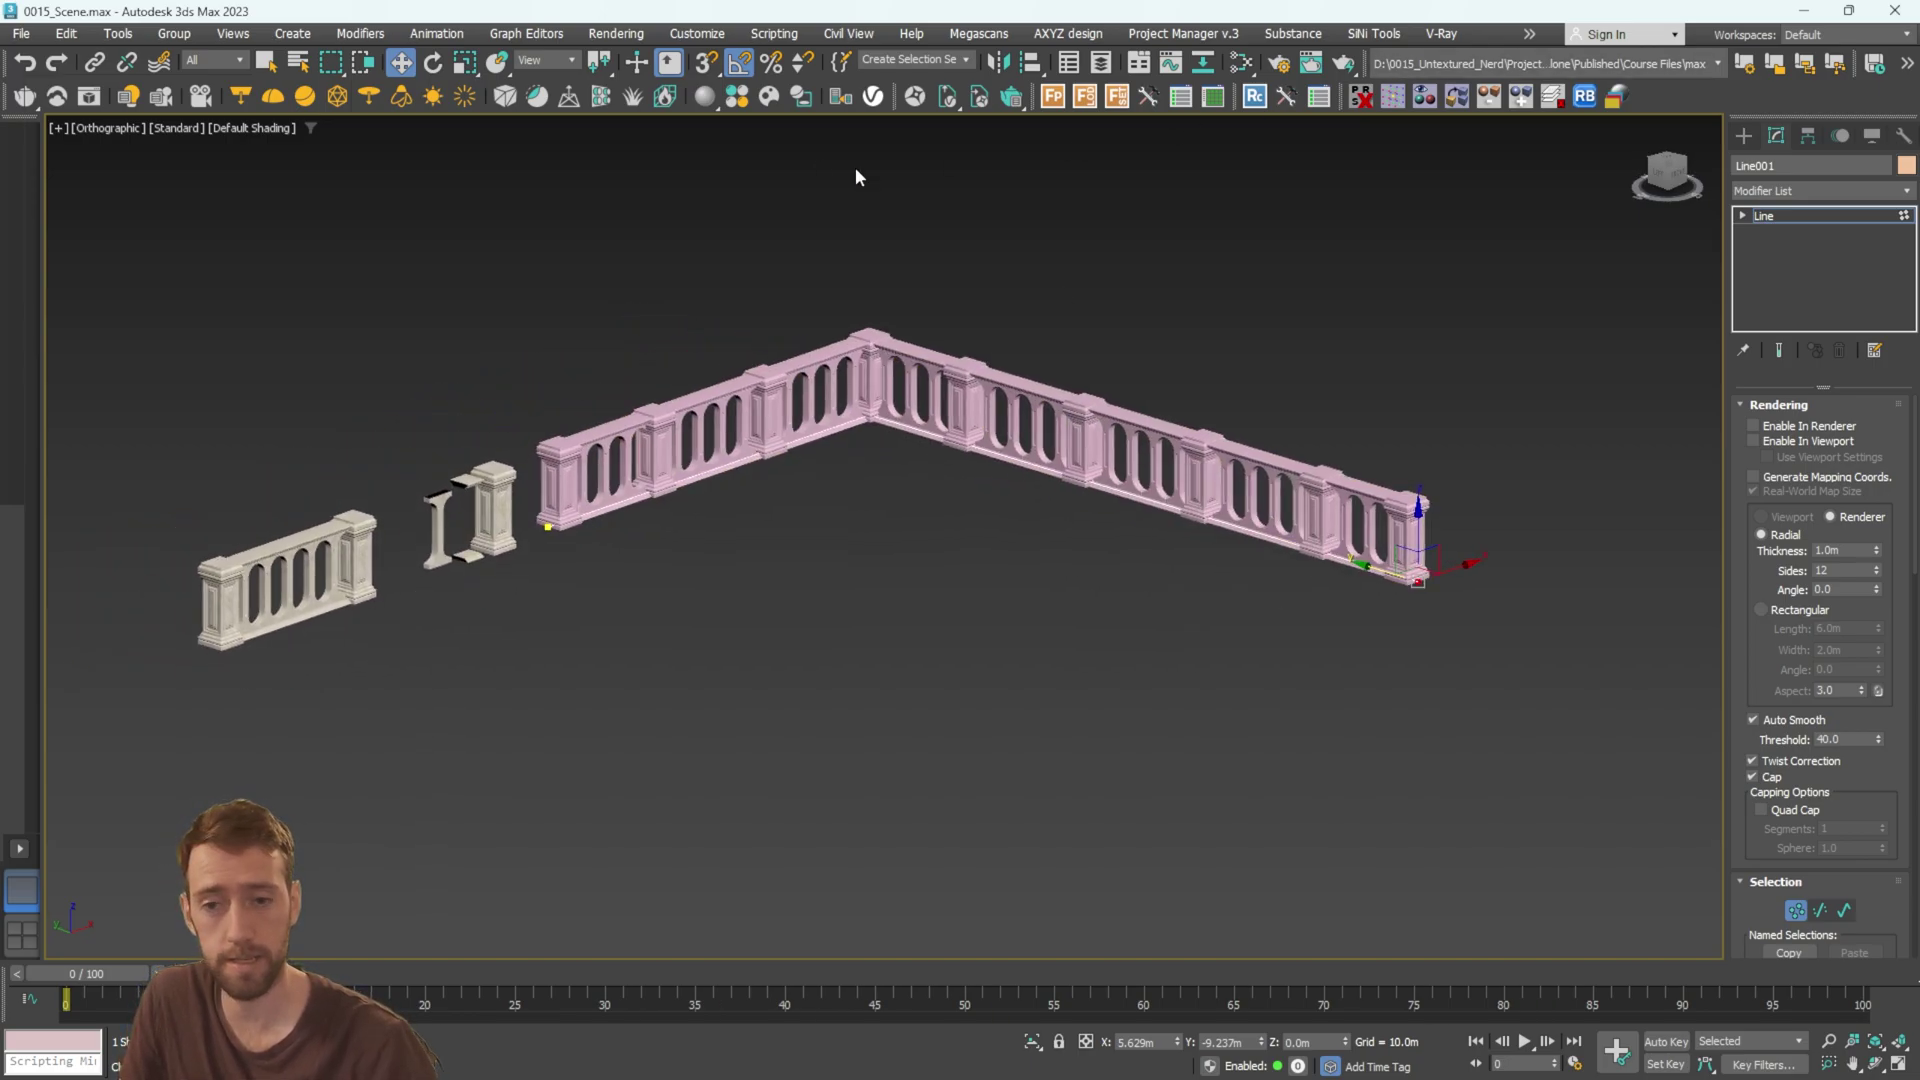
Hide the example1 layer, show example2 and the default layer holding Line001, and make example2 the active layer.
click(1101, 63)
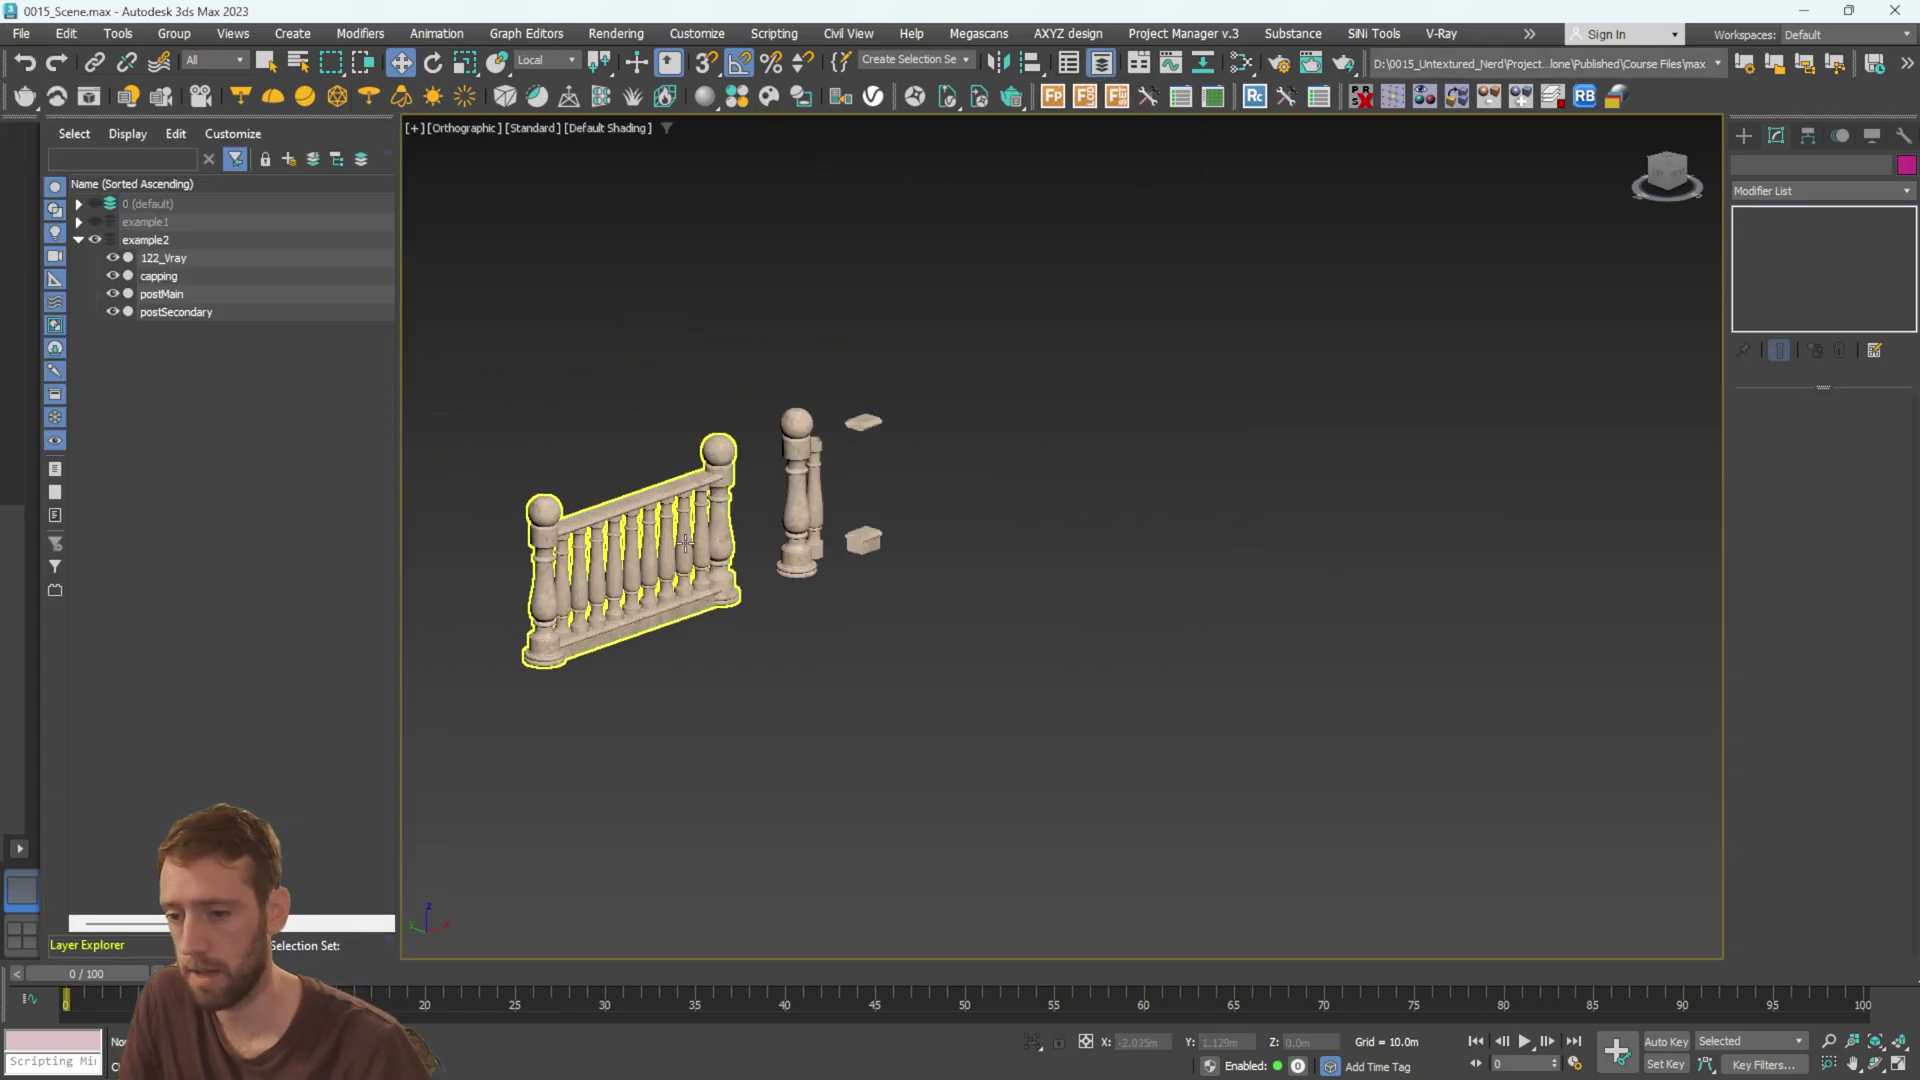
click(684, 465)
scroll(684, 465, up, 3)
click(684, 465)
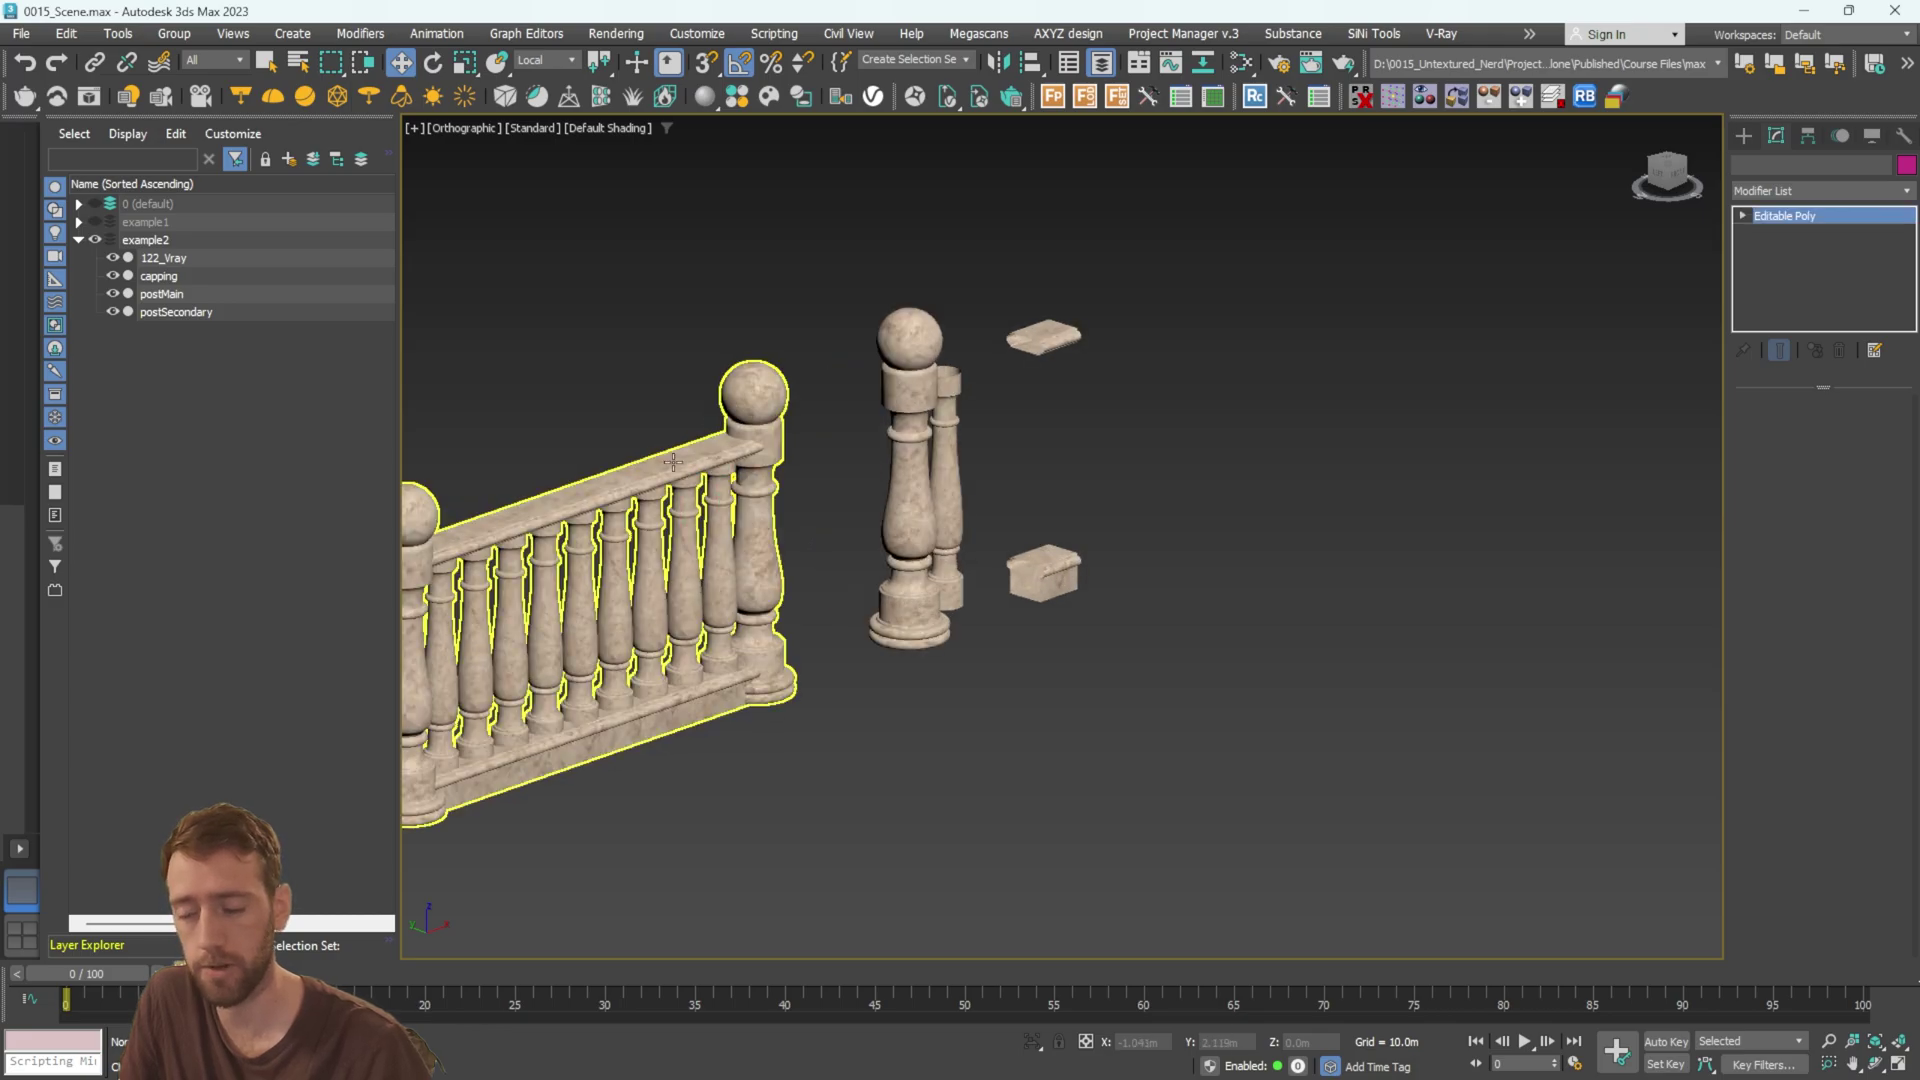
scroll(684, 465, down, 2)
alt+middle_drag(850, 484, 813, 490)
middle_drag(639, 537, 690, 459)
scroll(690, 459, up, 4)
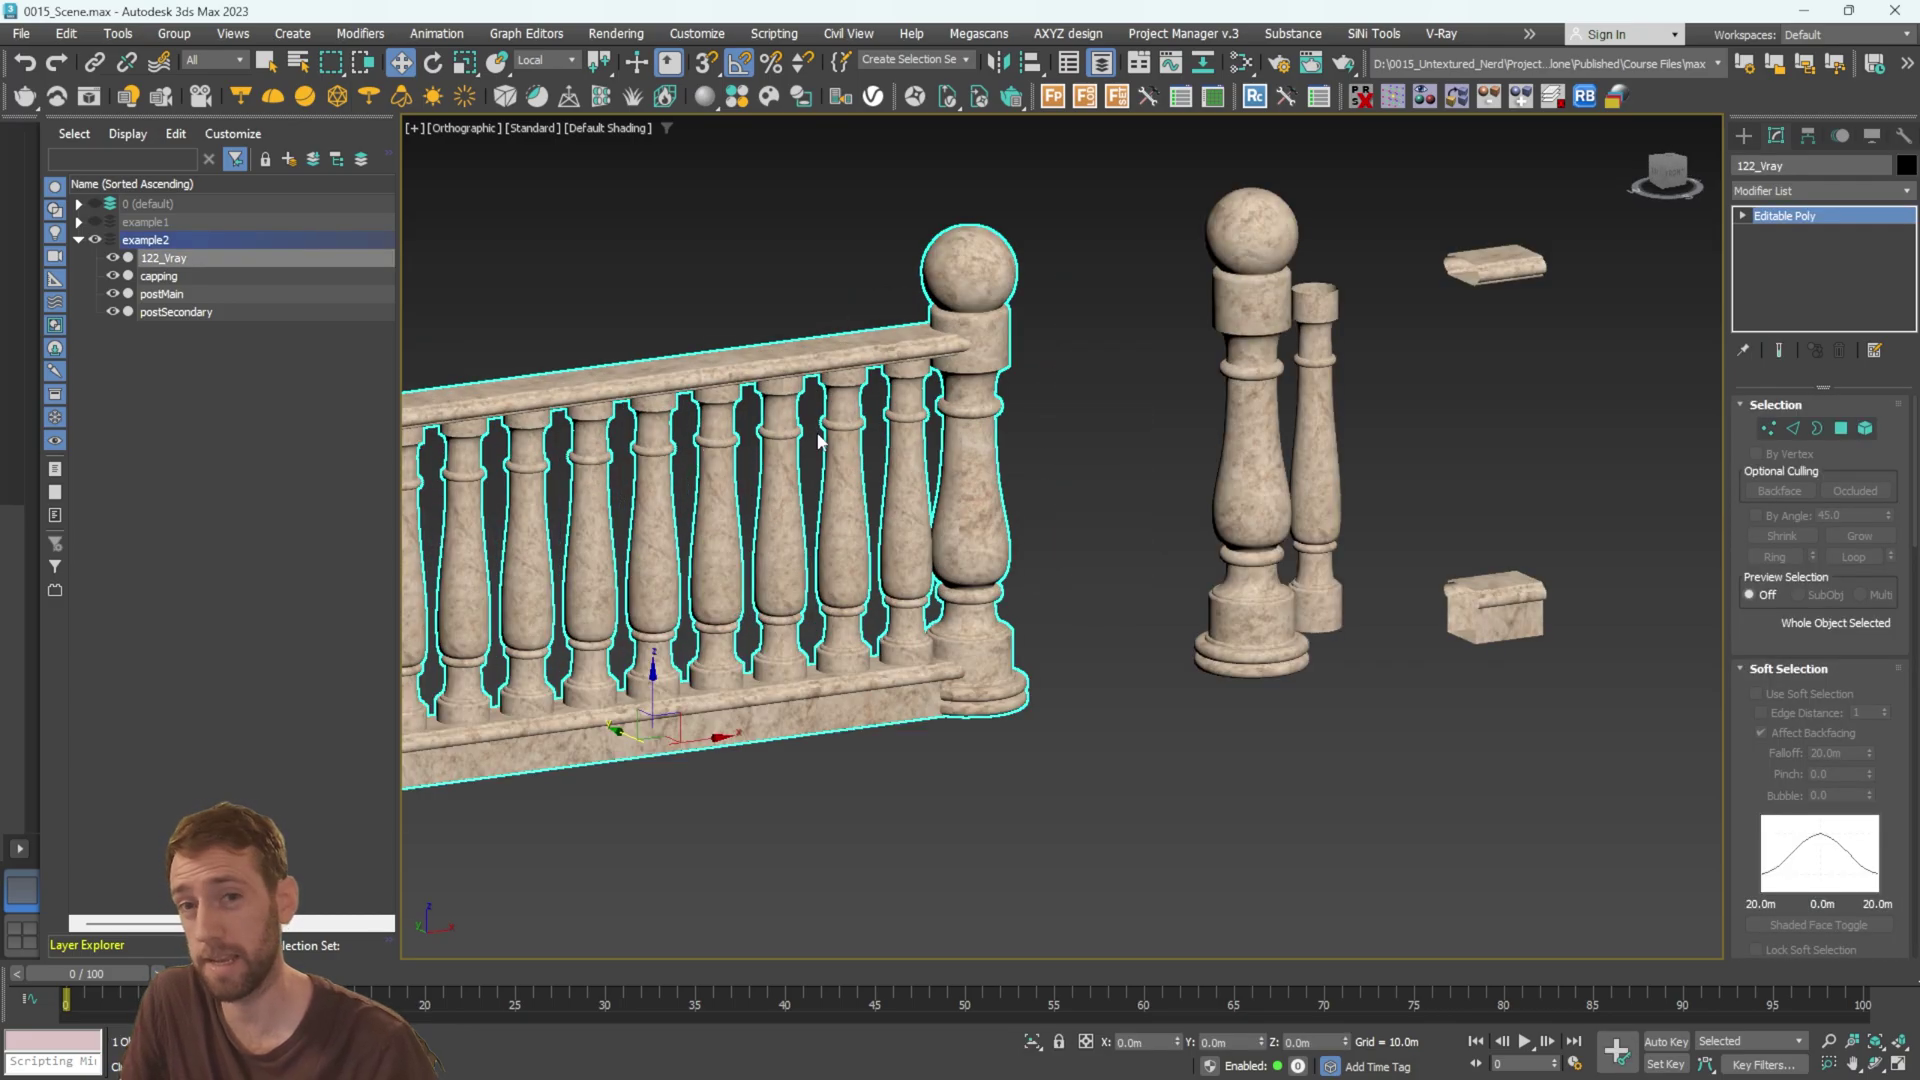
scroll(818, 441, down, 3)
middle_drag(986, 471, 1010, 478)
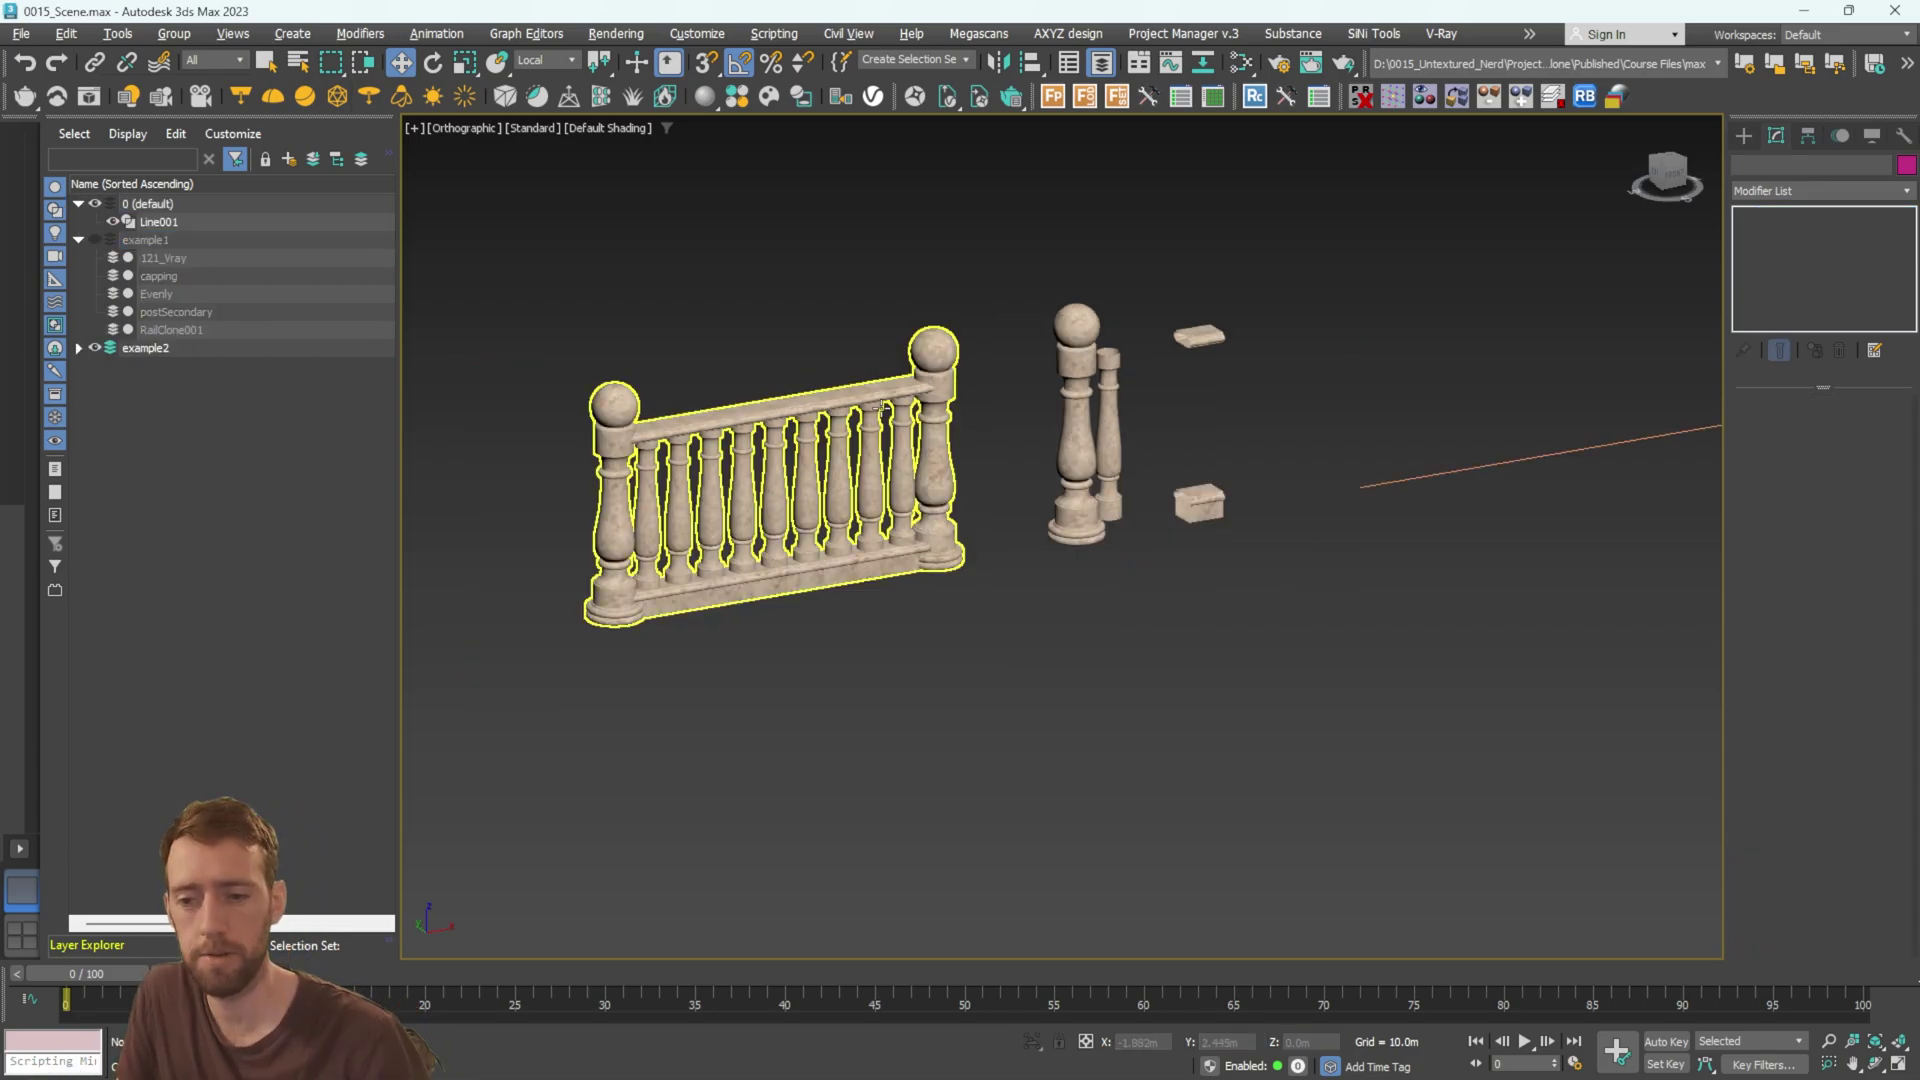
Examine the assembled example2 balustrade beside its separate ball-topped post, baluster and rail pieces.
click(871, 400)
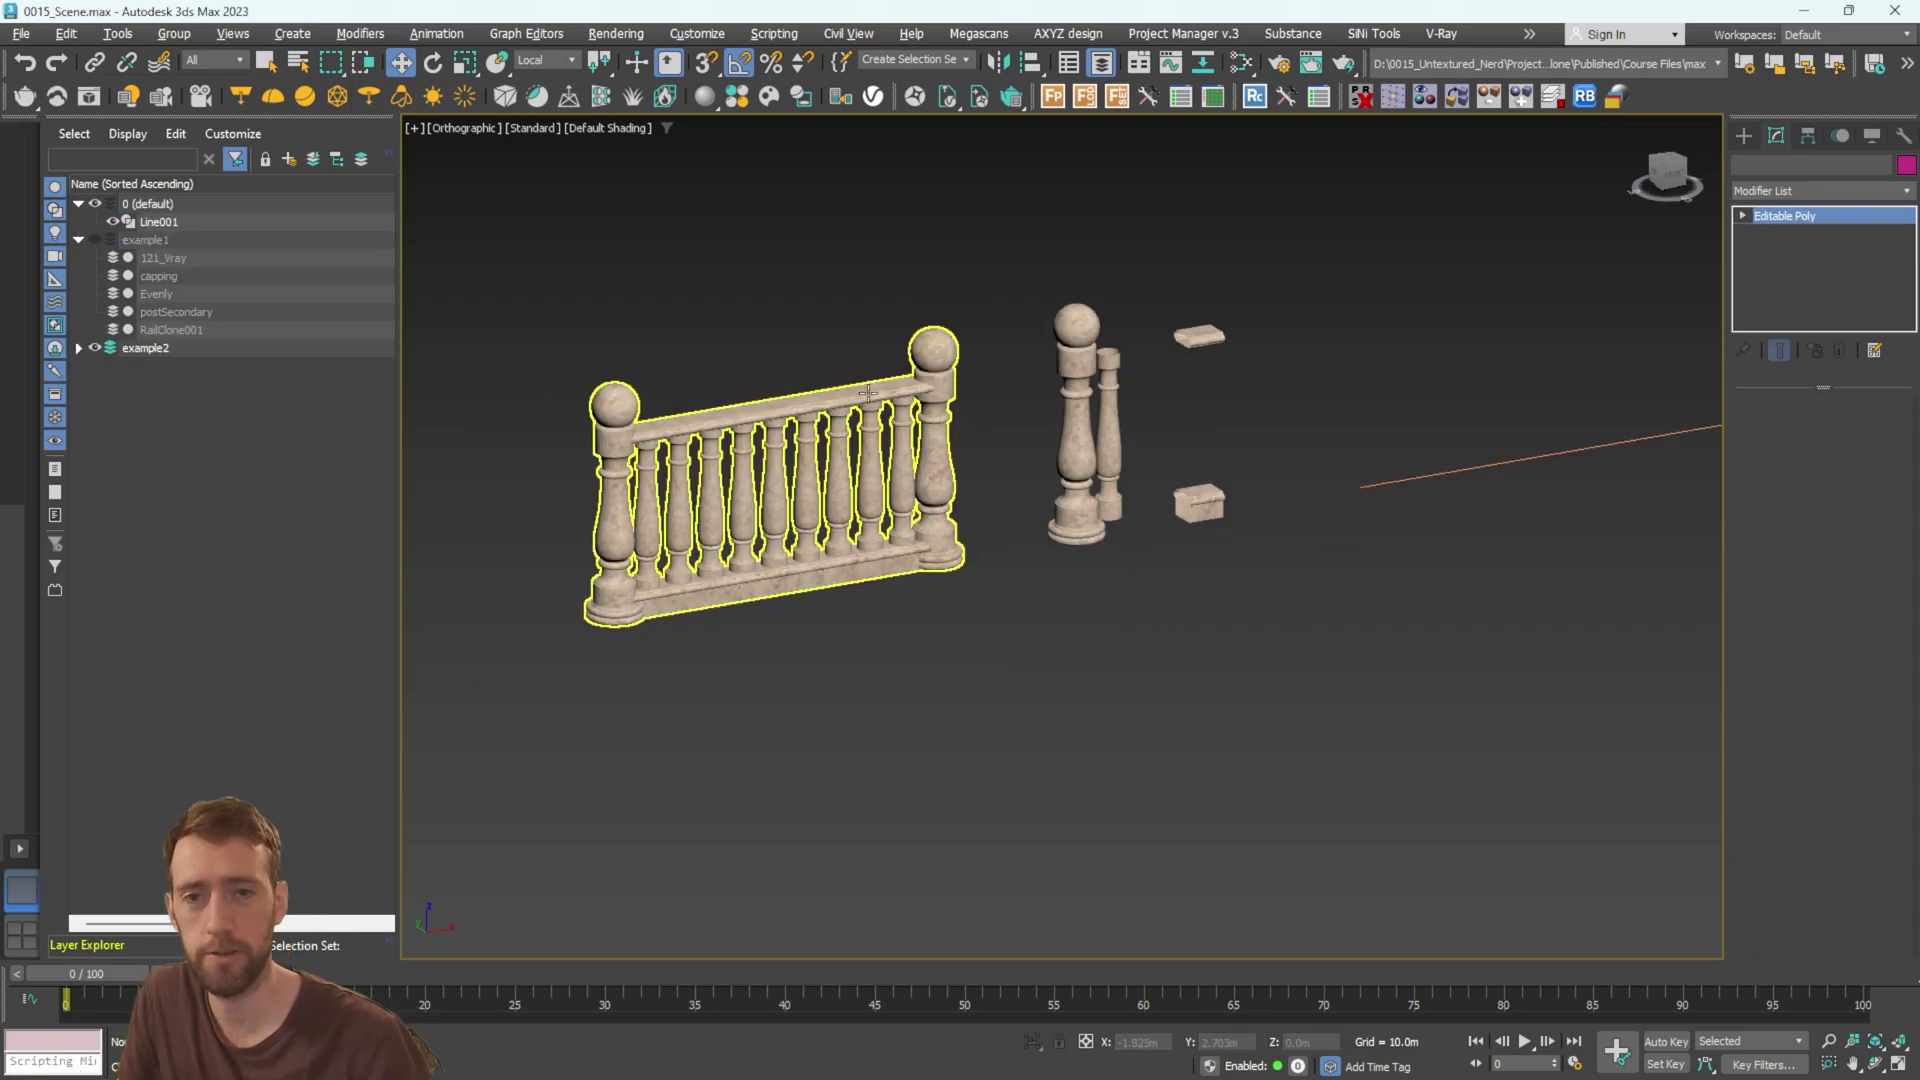
click(993, 432)
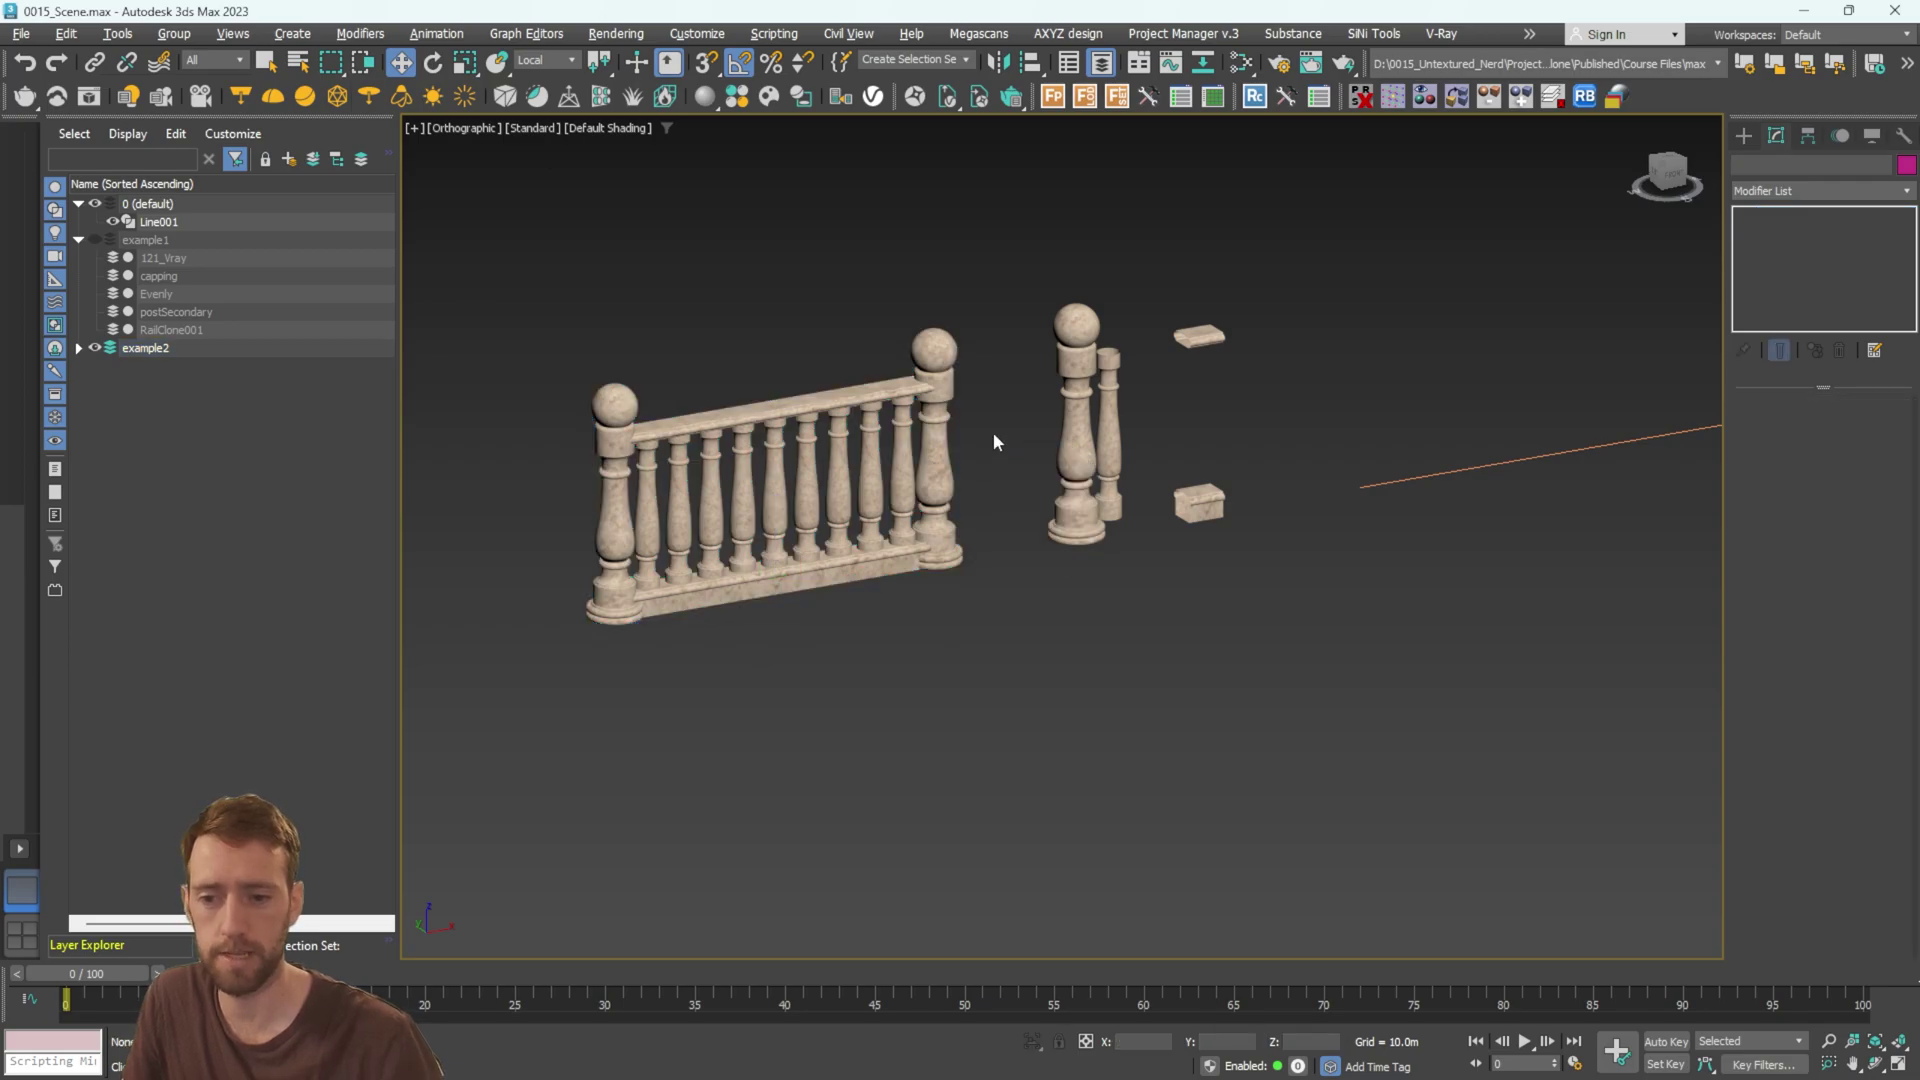
scroll(957, 434, up, 5)
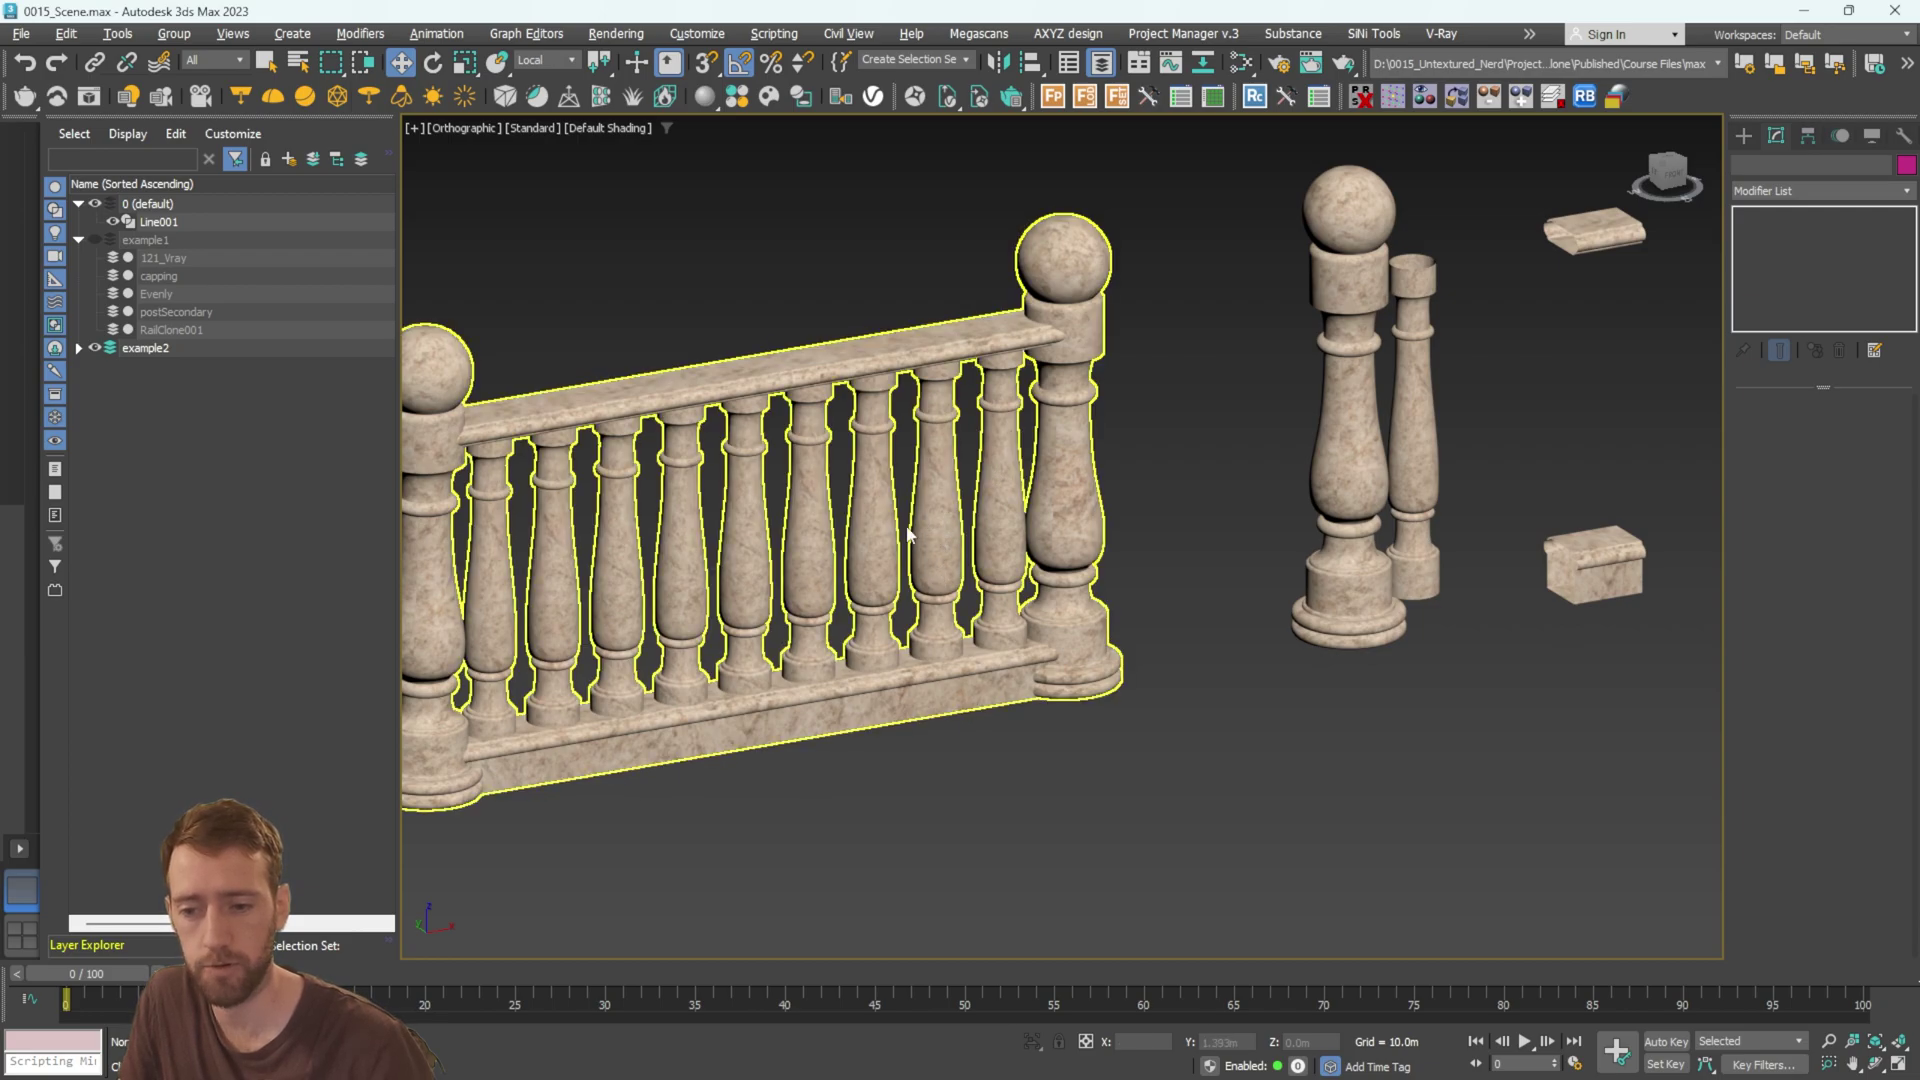
scroll(915, 546, down, 2)
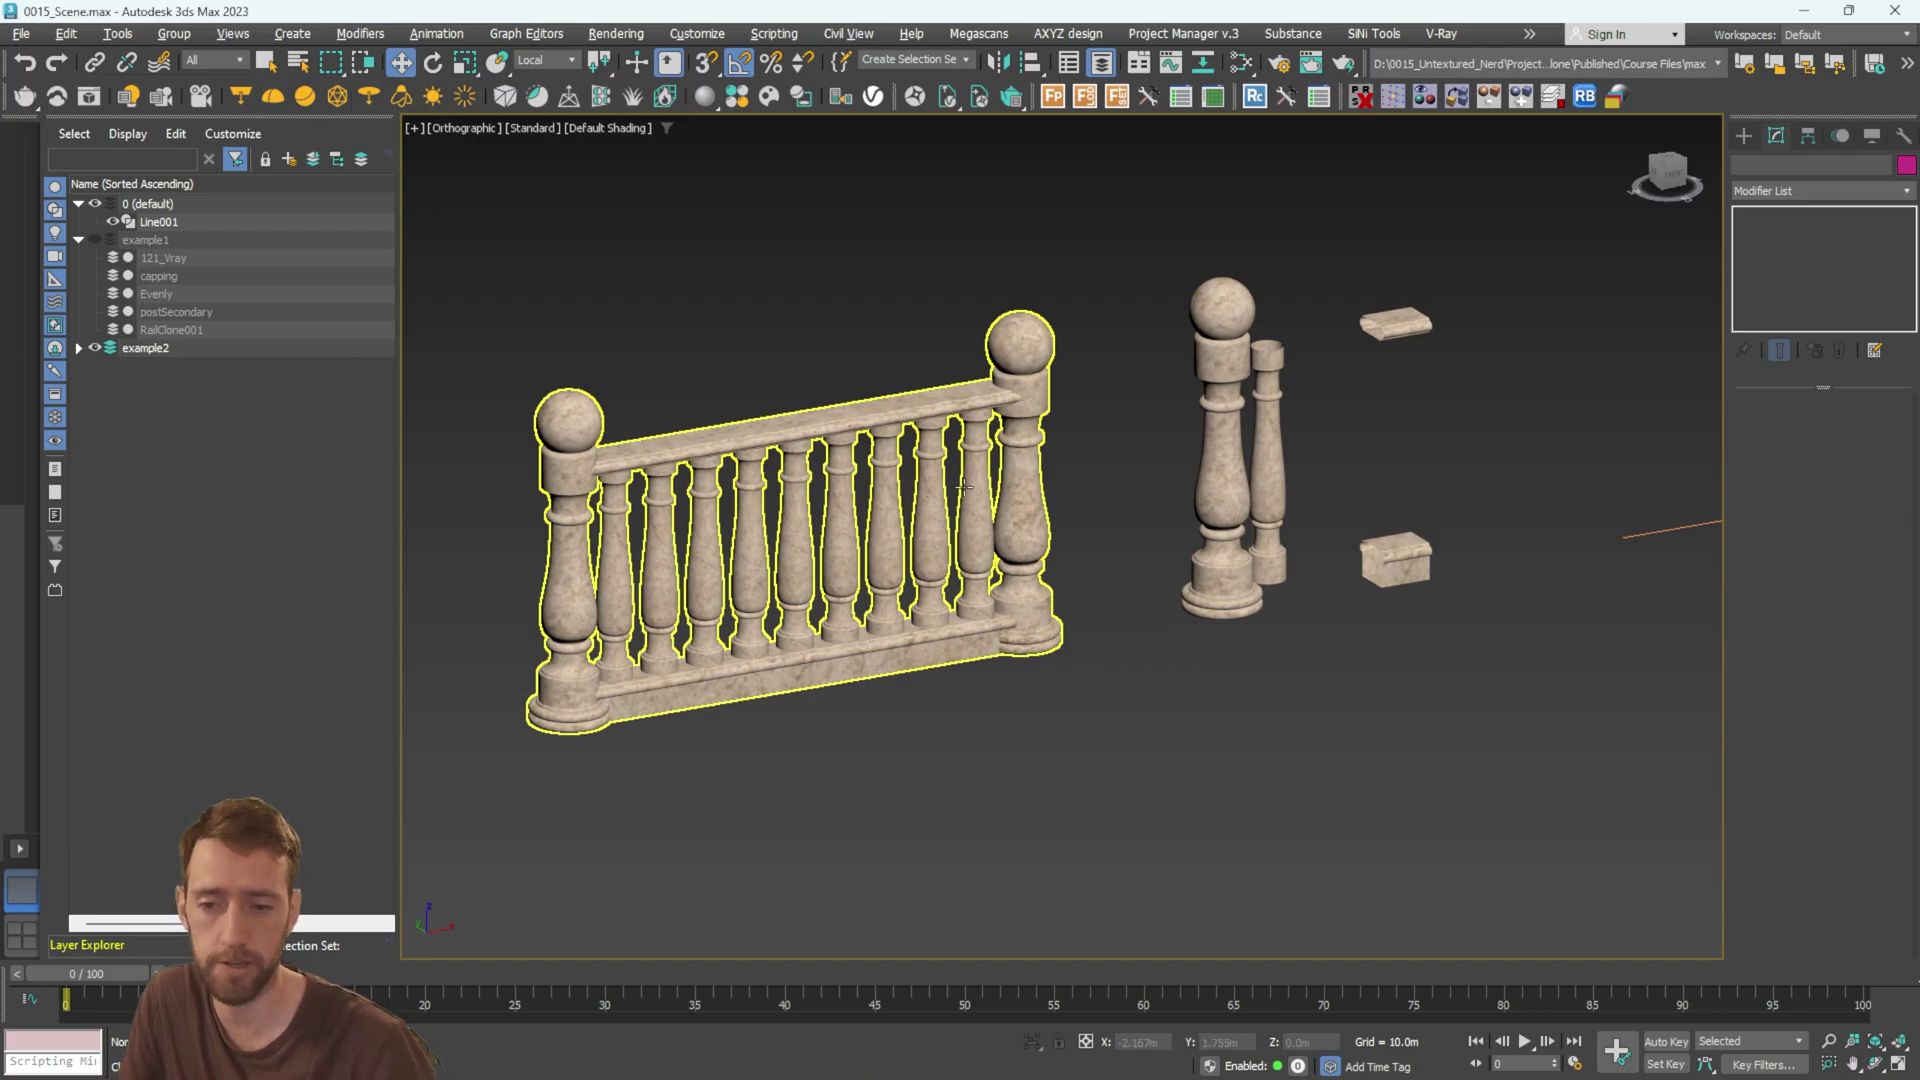
scroll(969, 484, down, 4)
middle_drag(1137, 441, 1005, 443)
alt+middle_drag(1248, 430, 1275, 432)
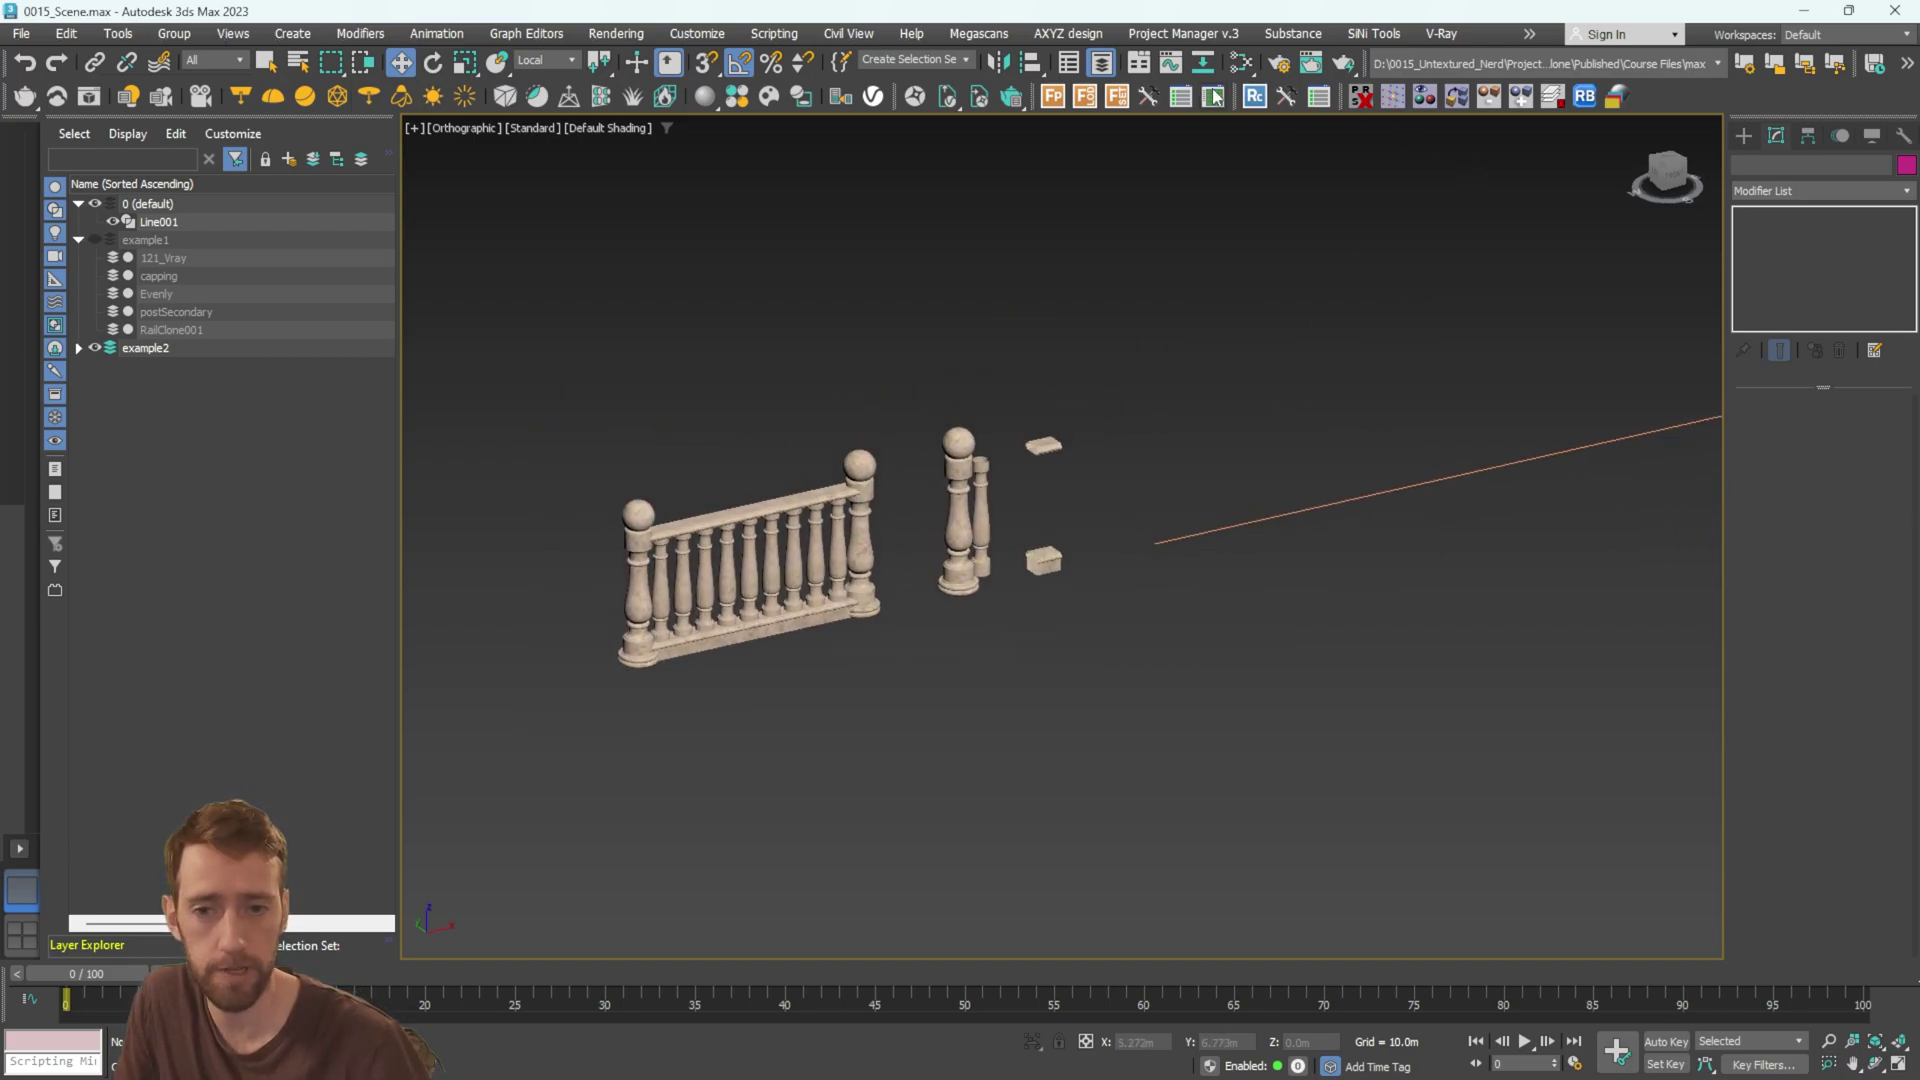
Create a new RailClone object near the Line001 spline and open its Style Editor.
click(1255, 96)
scroll(1174, 360, down, 3)
middle_drag(1379, 477, 1084, 480)
click(1078, 505)
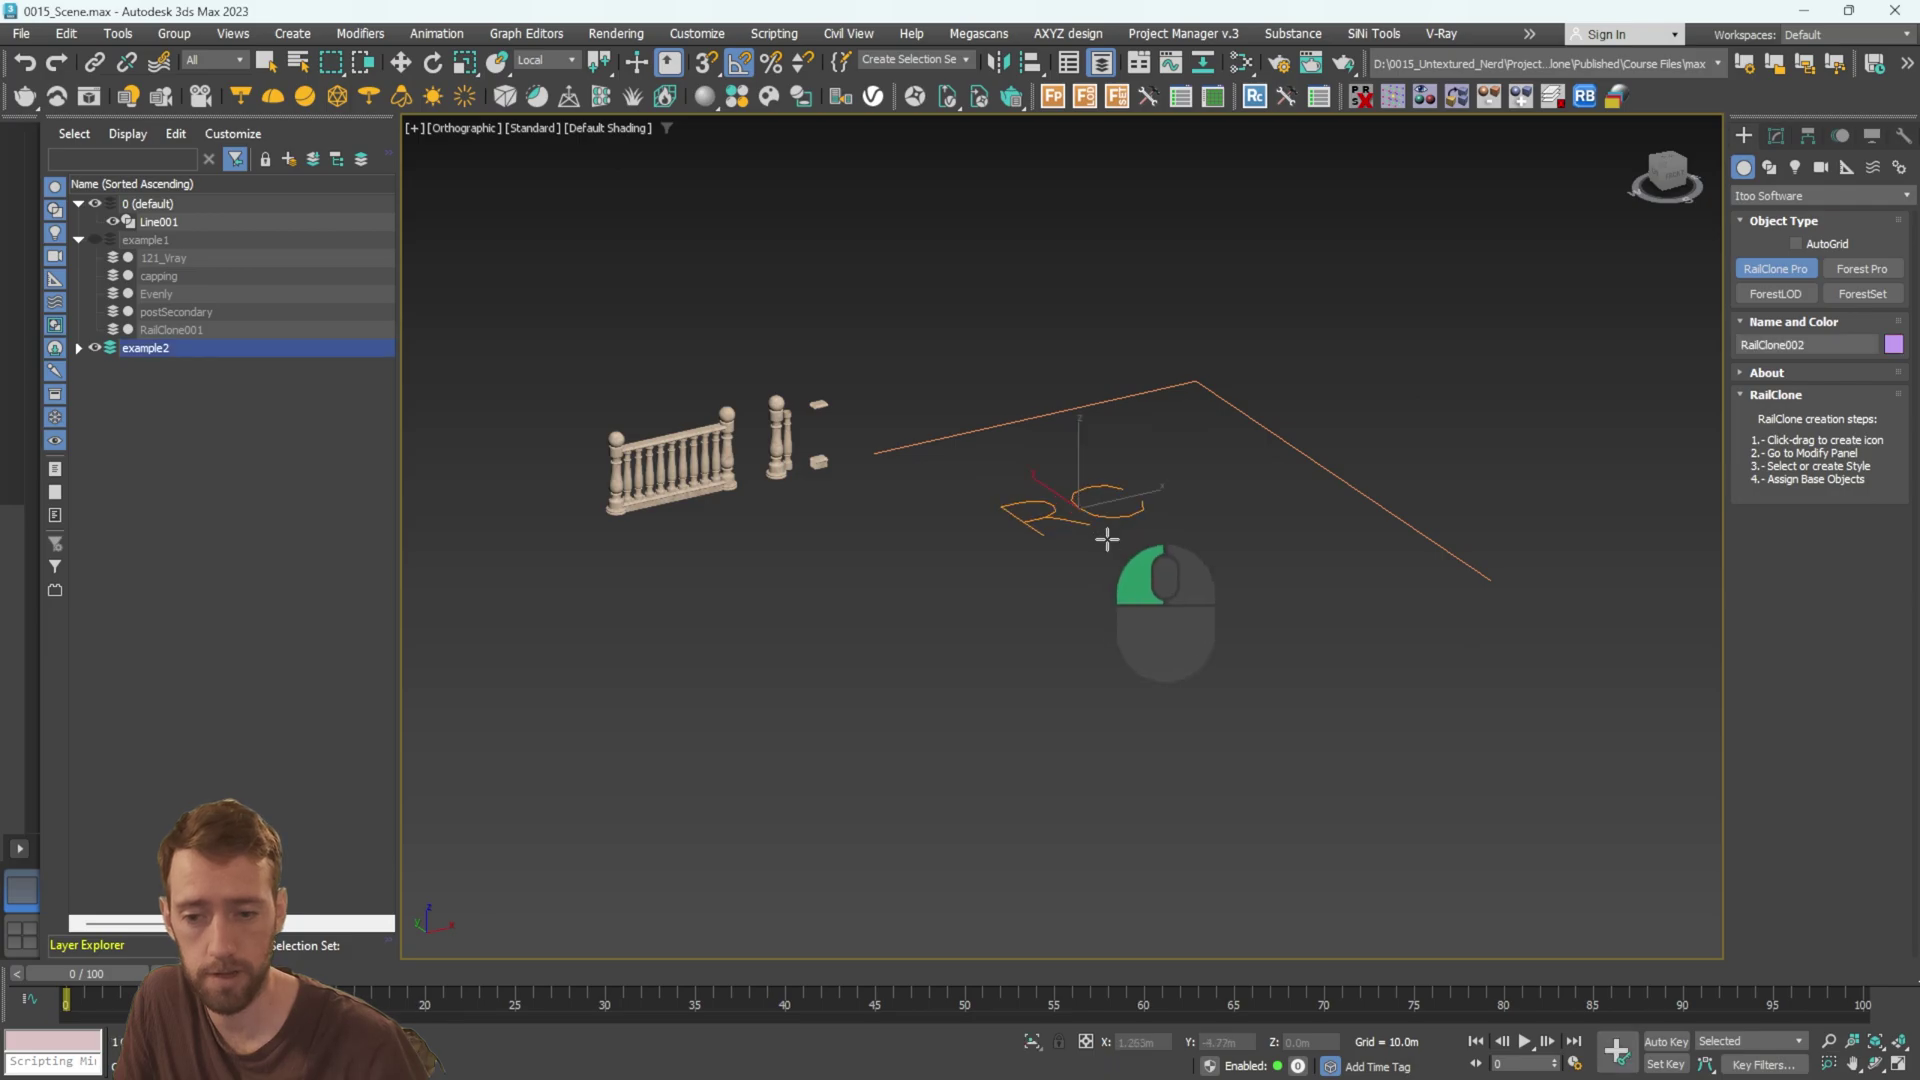
click(1776, 137)
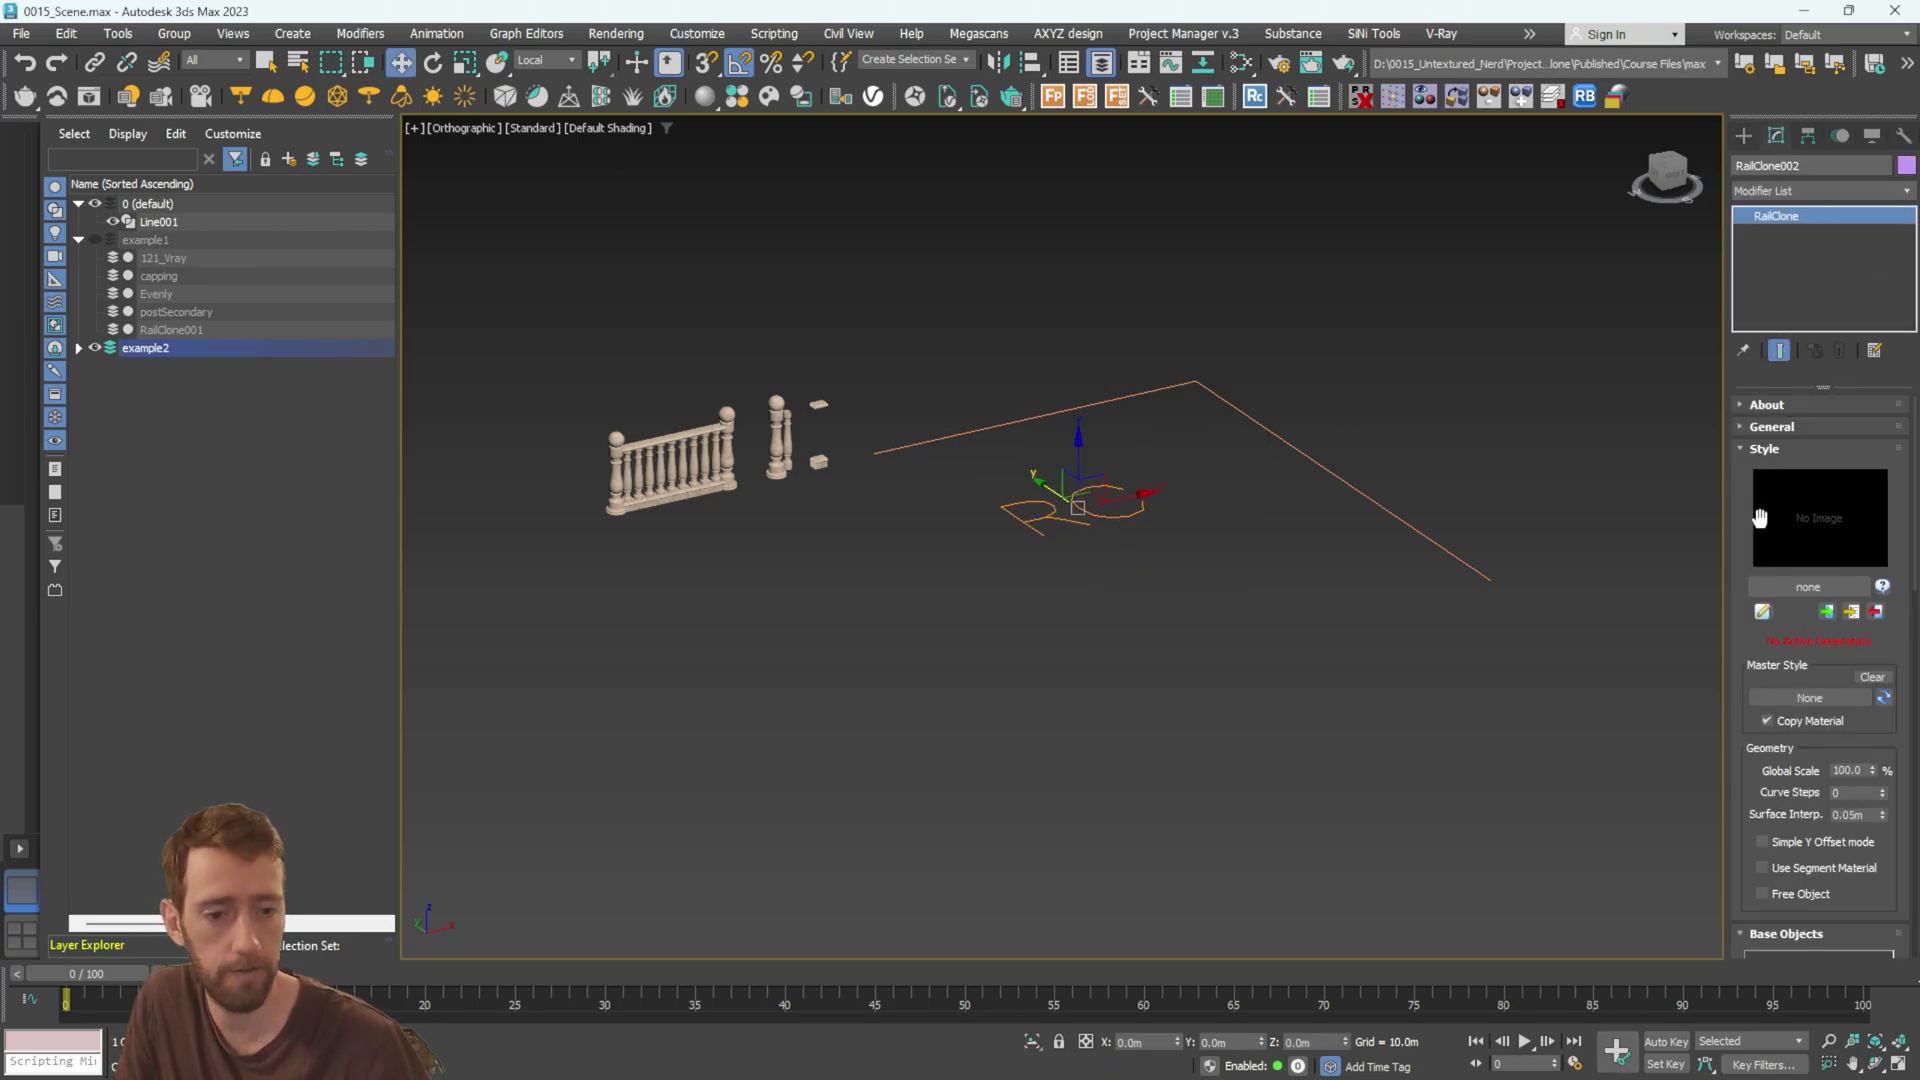
click(1762, 612)
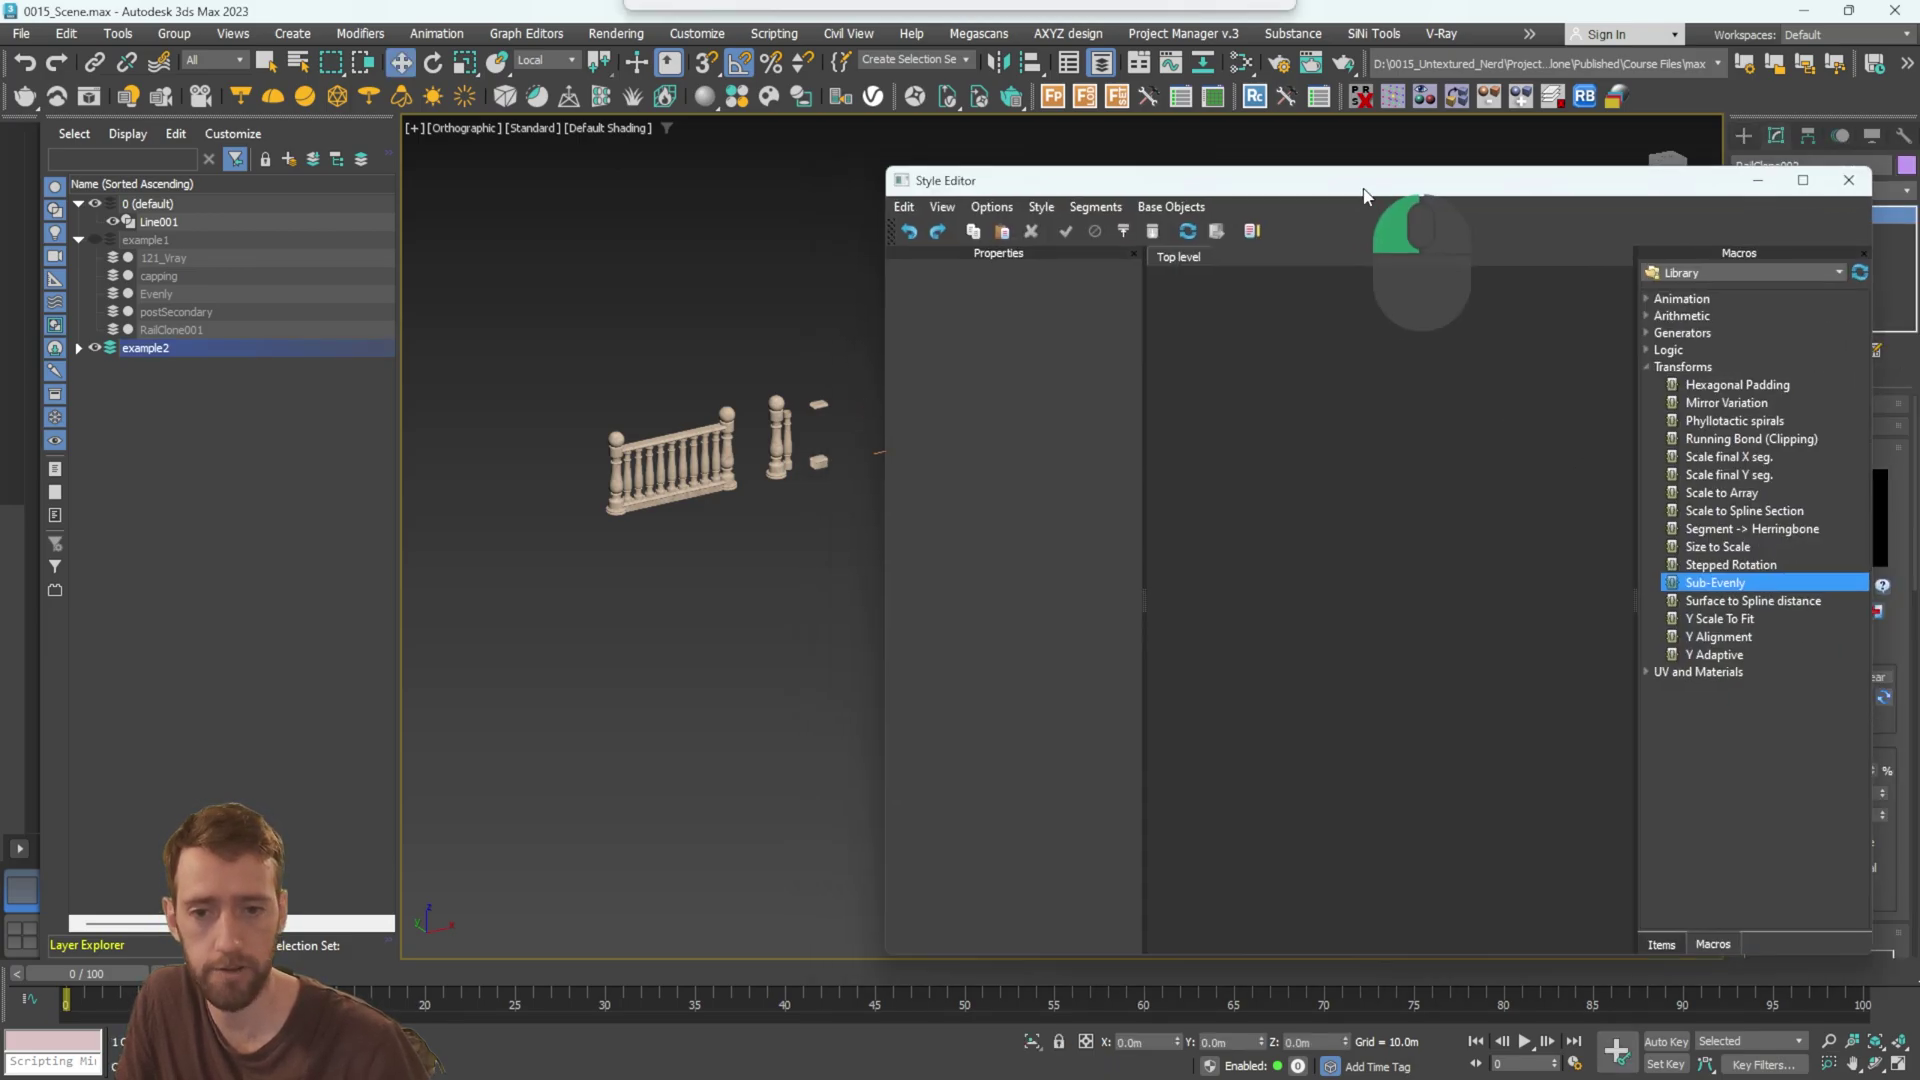
middle_drag(807, 435, 642, 415)
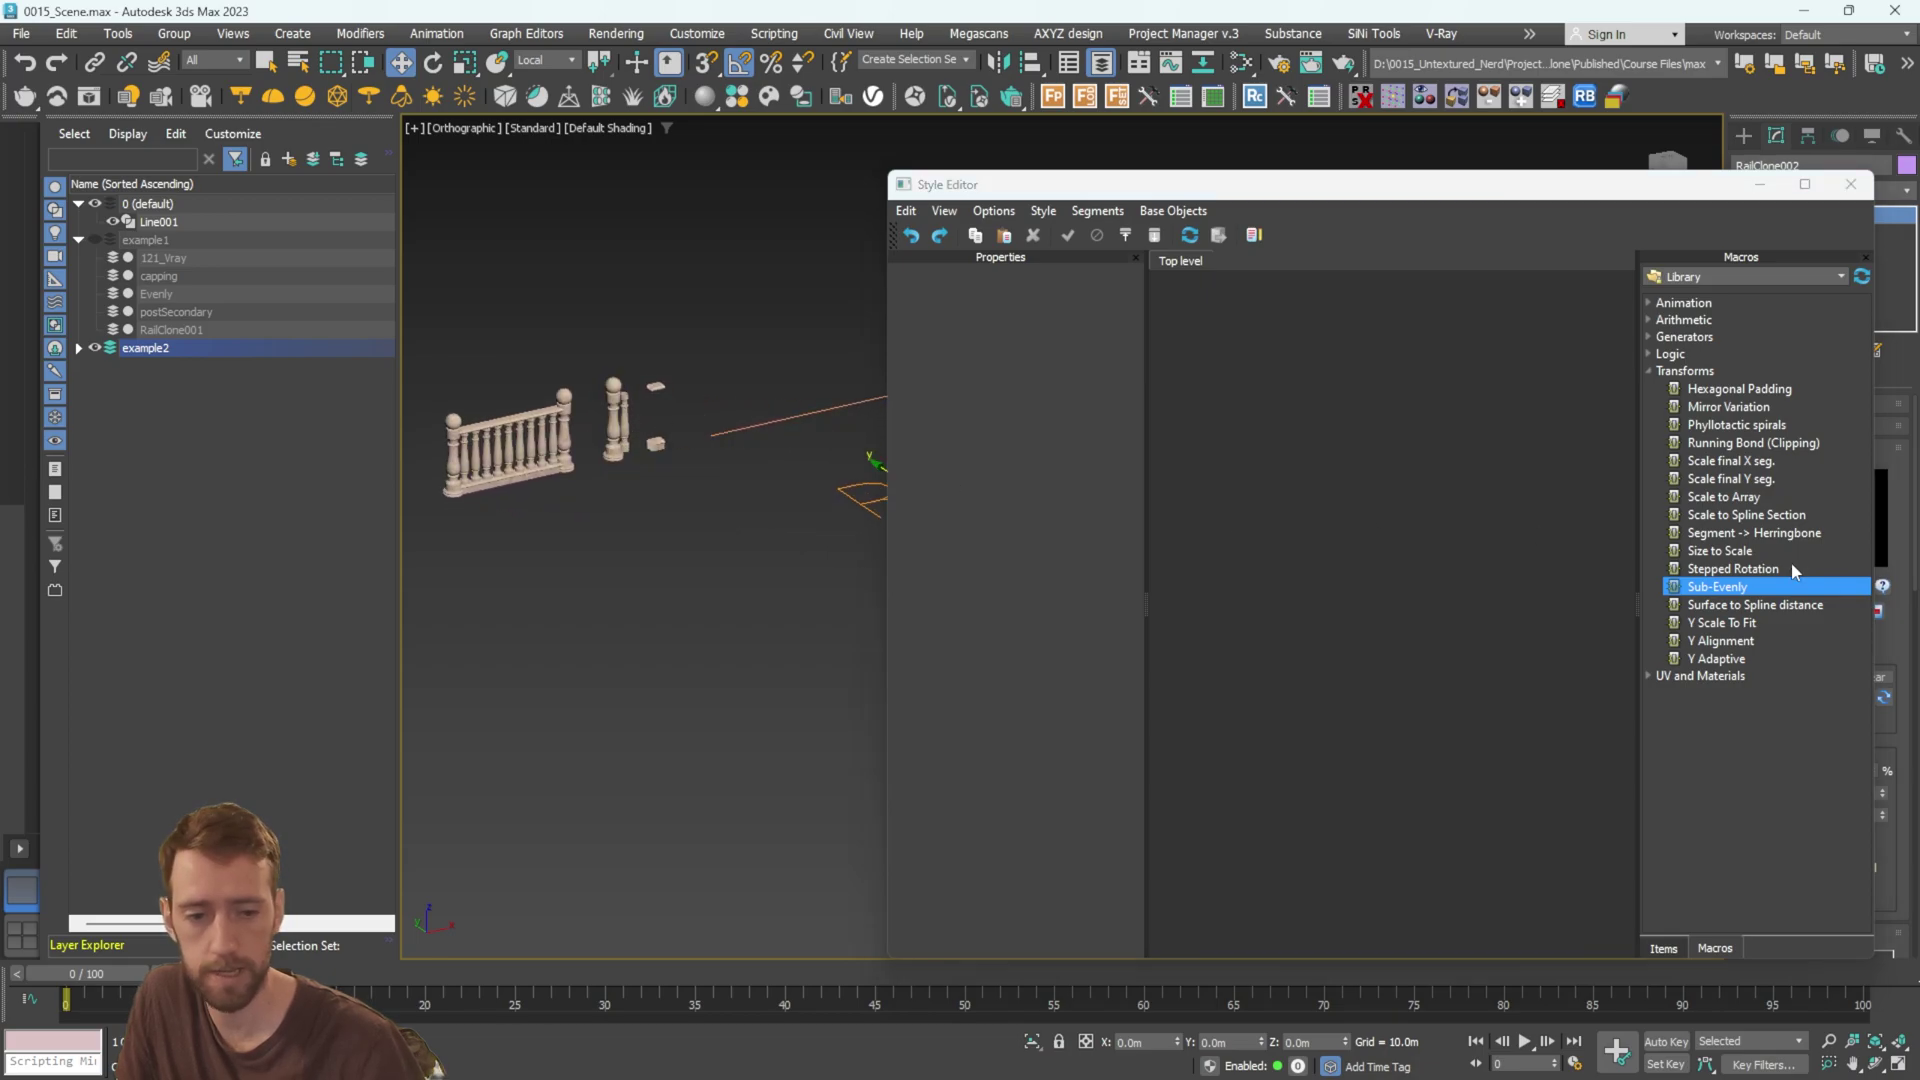
Add the Sub-Evenly transform macro to the empty style graph.
click(1664, 948)
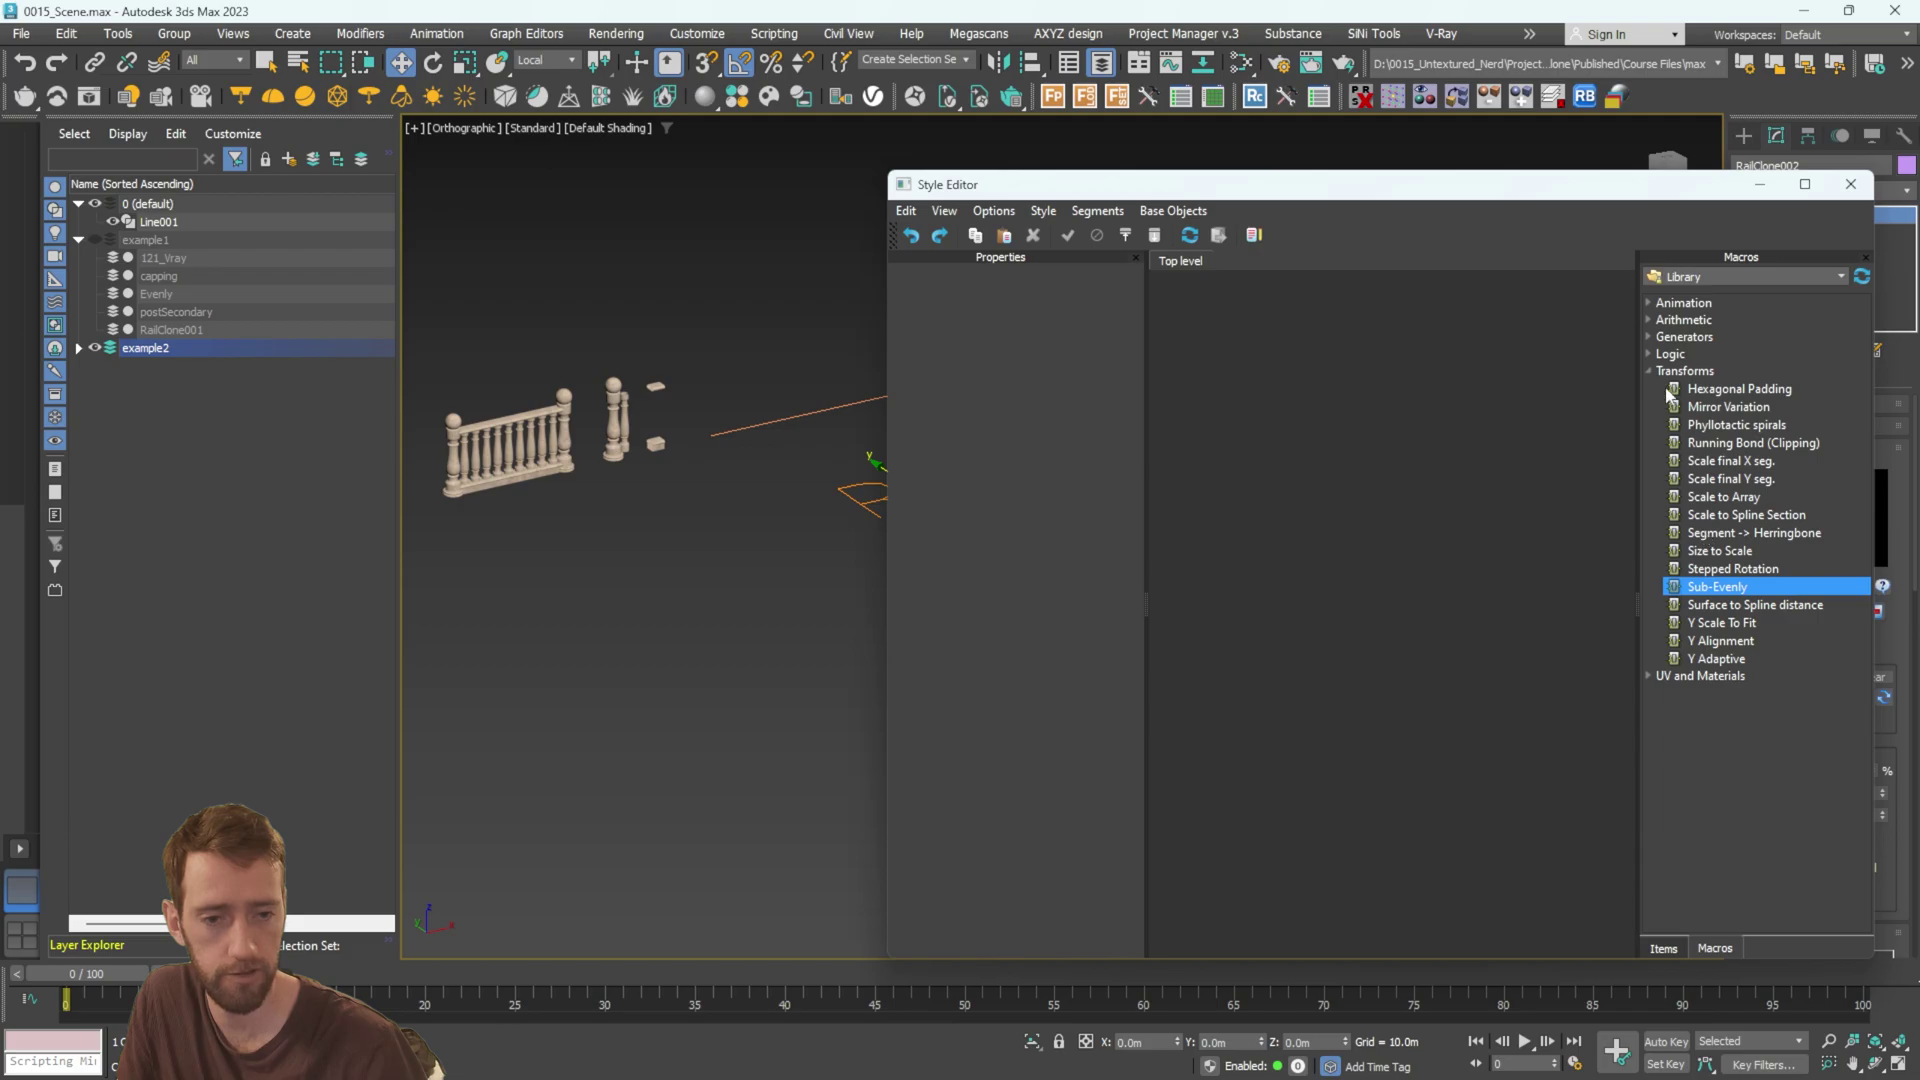
drag(1714, 586, 1375, 520)
click(1384, 432)
click(1663, 948)
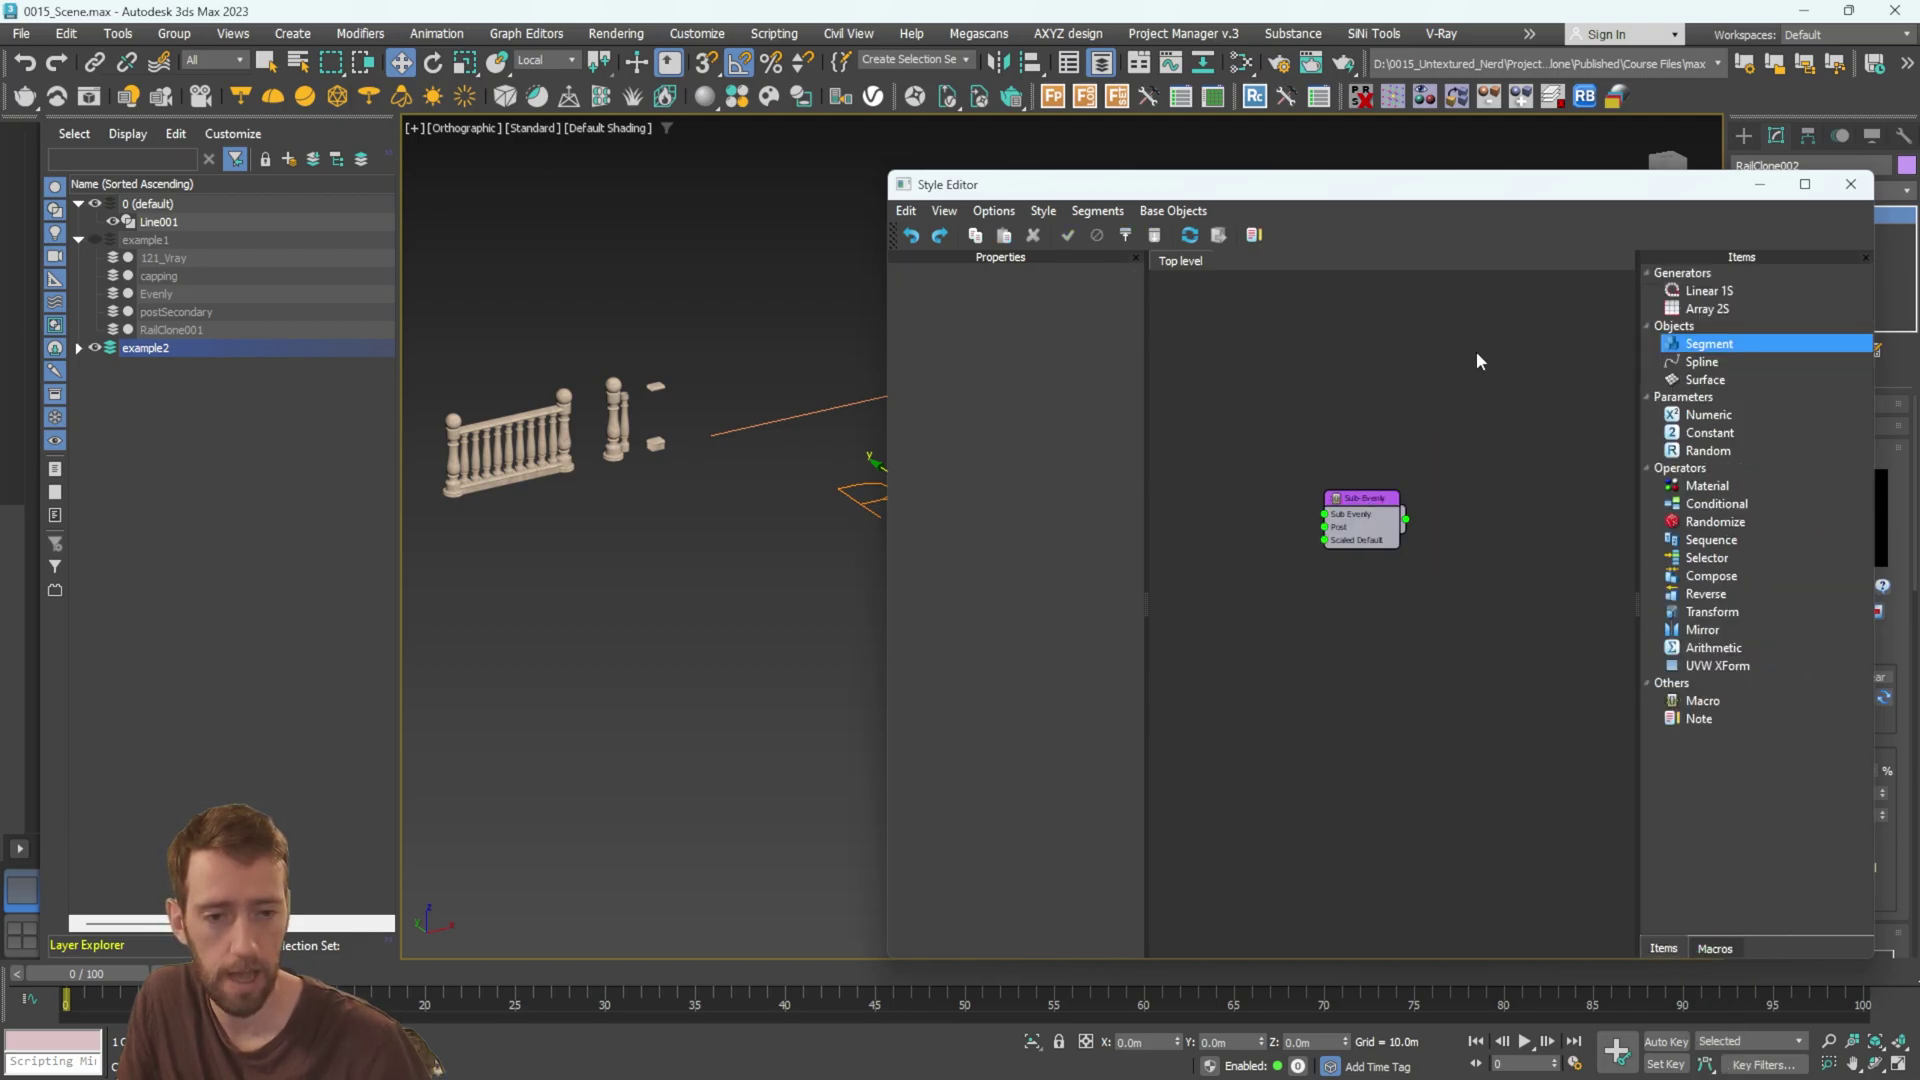
Add a Linear 1S generator and a Segment node to the graph near the Sub-Evenly macro.
middle_drag(1476, 352, 1422, 370)
drag(1710, 296, 1555, 500)
middle_drag(1557, 425, 1503, 436)
drag(1708, 347, 1481, 438)
Assign Line001 to a new Spline node and wire it into the Linear 1S generator's Spline input.
click(1088, 316)
click(802, 425)
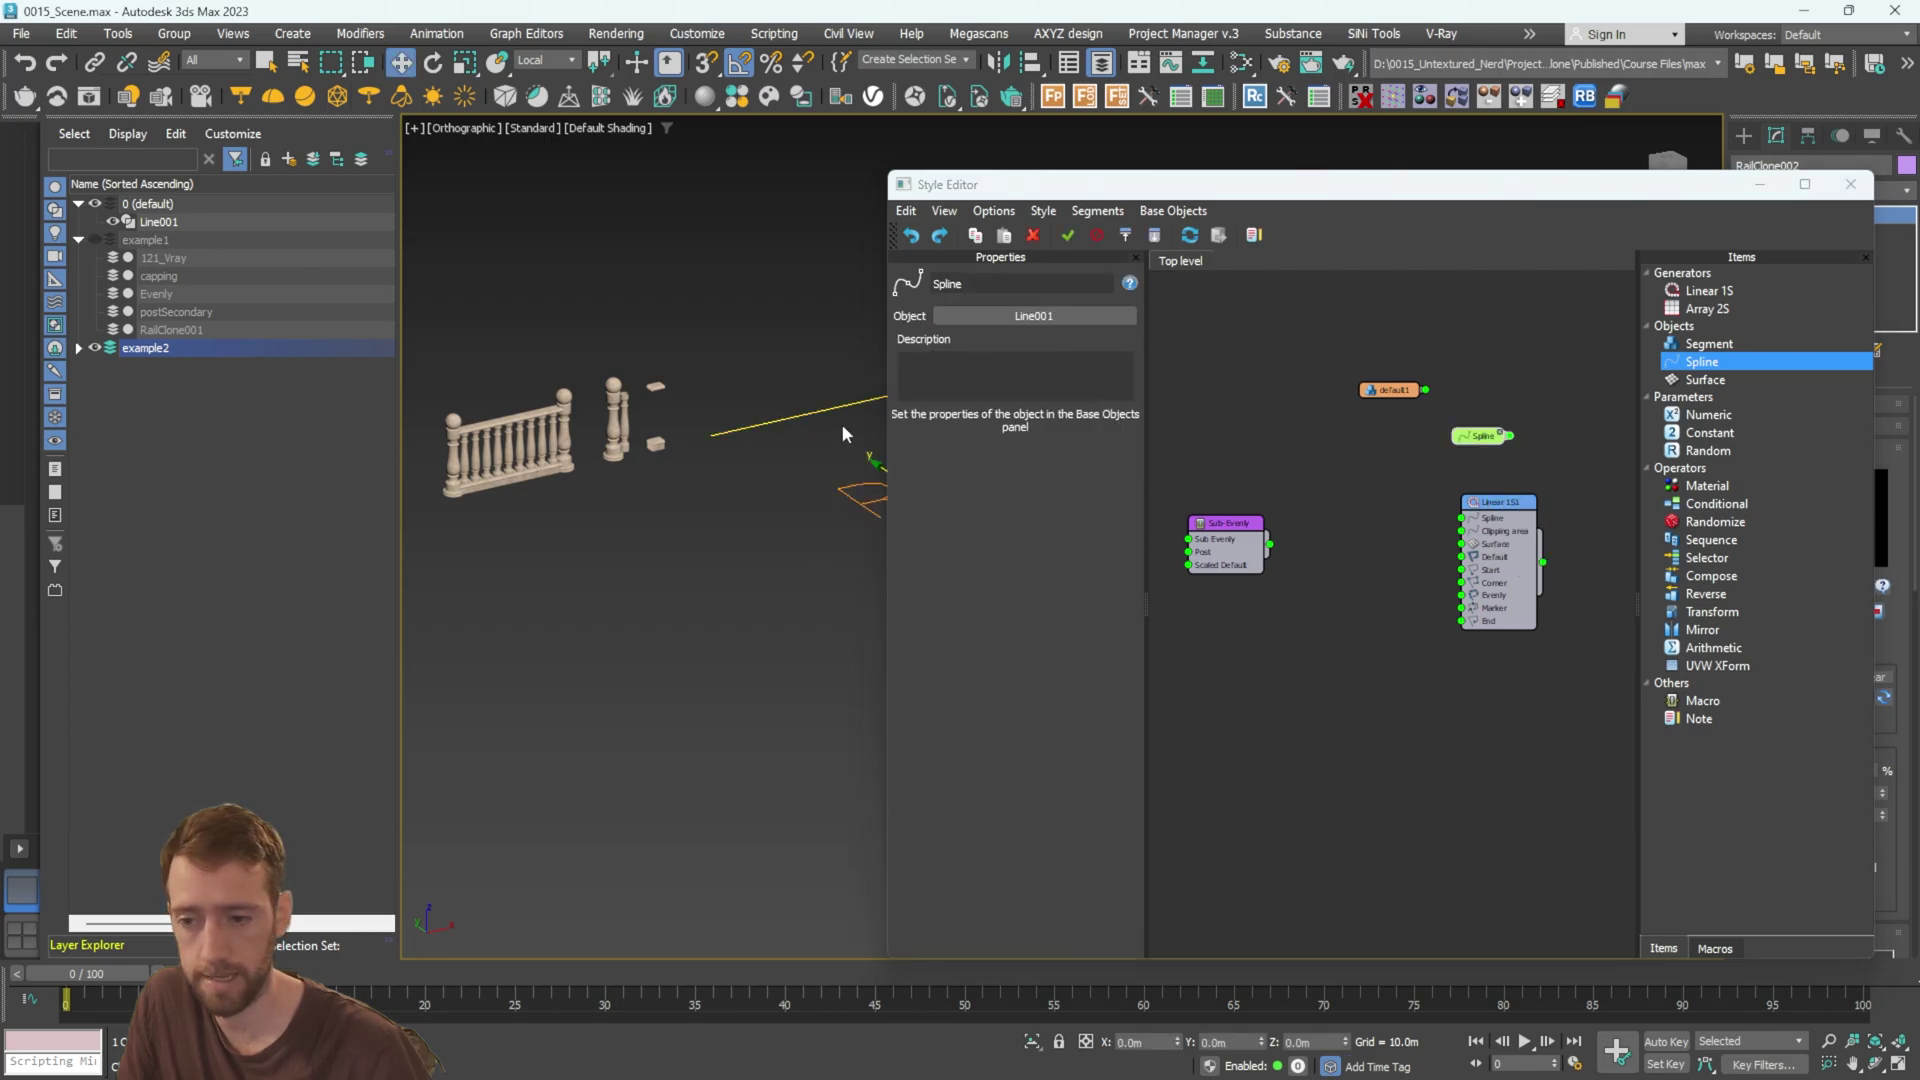
drag(1510, 437, 1462, 518)
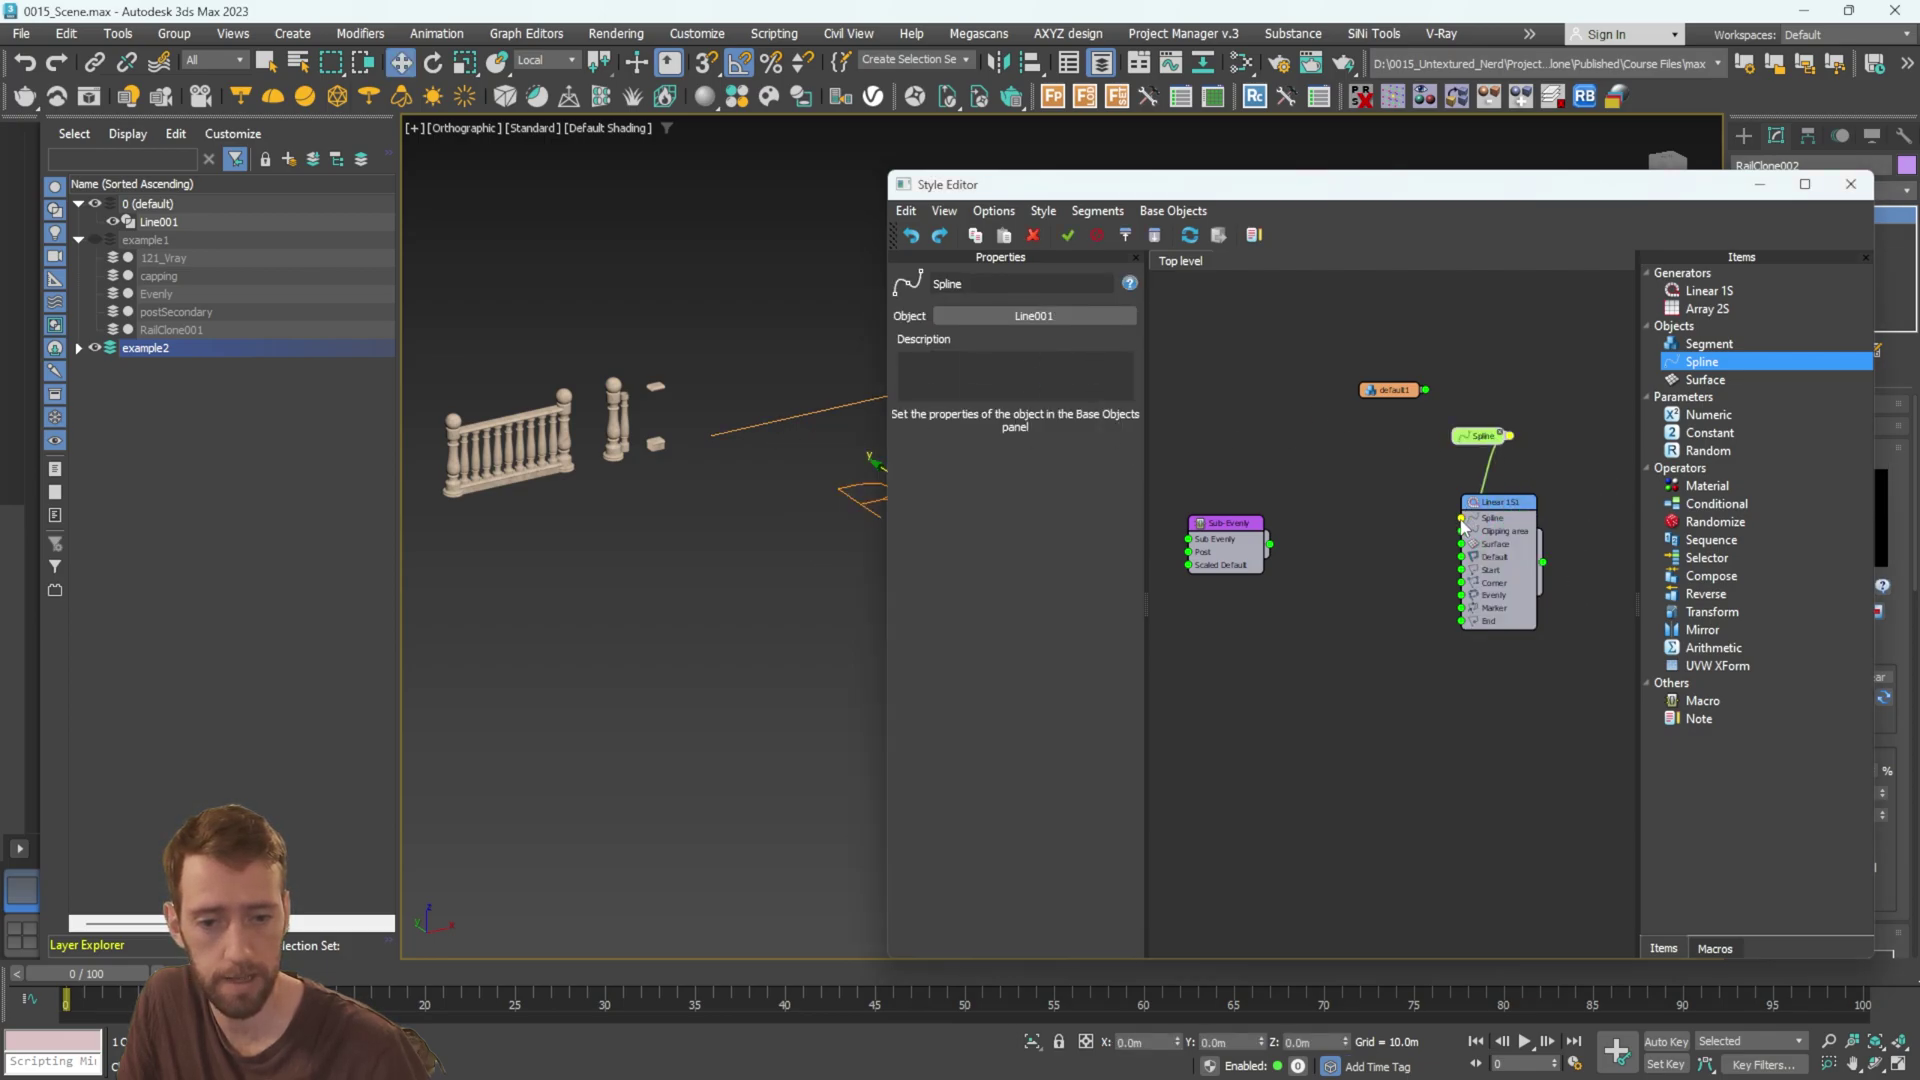
Move the Segment node closer to the Linear 1S generator and assign the large postMain baluster to it.
scroll(1462, 510, up, 3)
drag(1316, 302, 1262, 512)
middle_drag(1196, 542, 1318, 522)
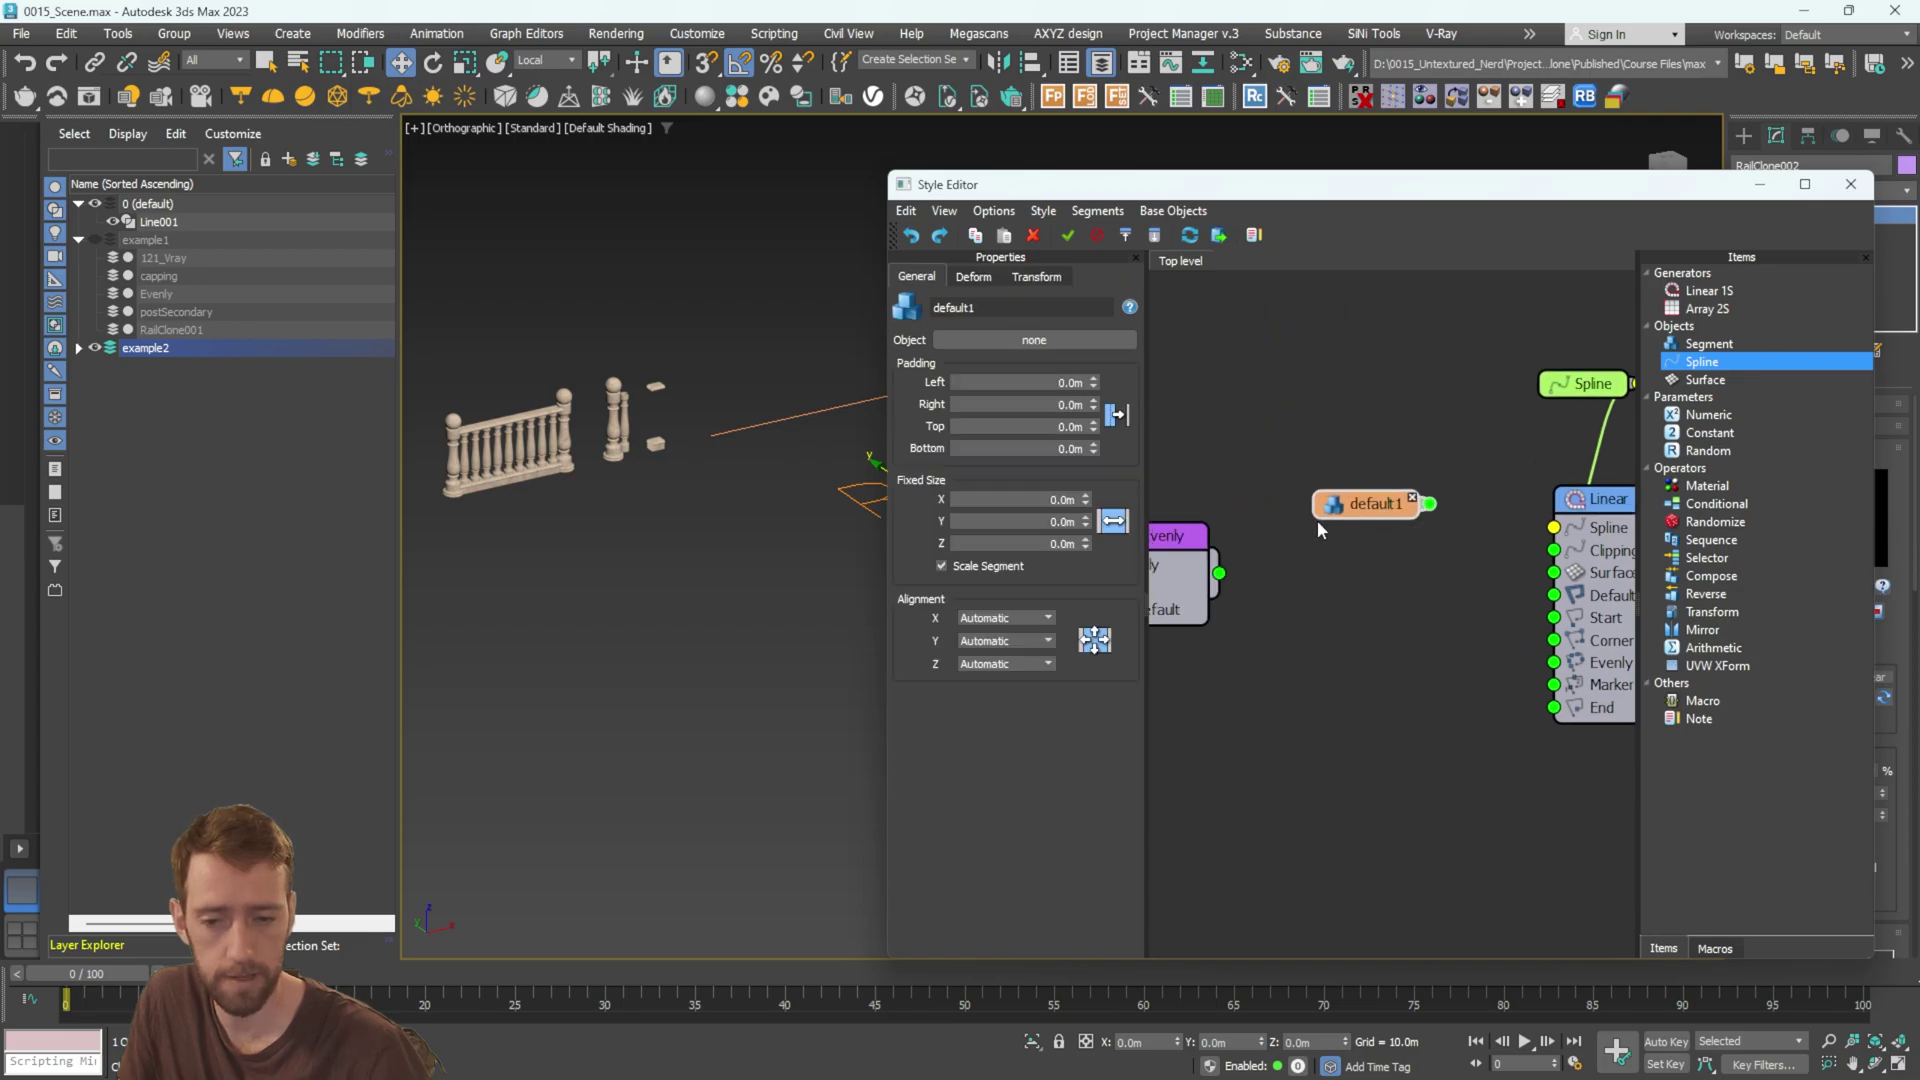
middle_drag(1438, 518, 1352, 504)
click(1034, 340)
scroll(657, 406, up, 5)
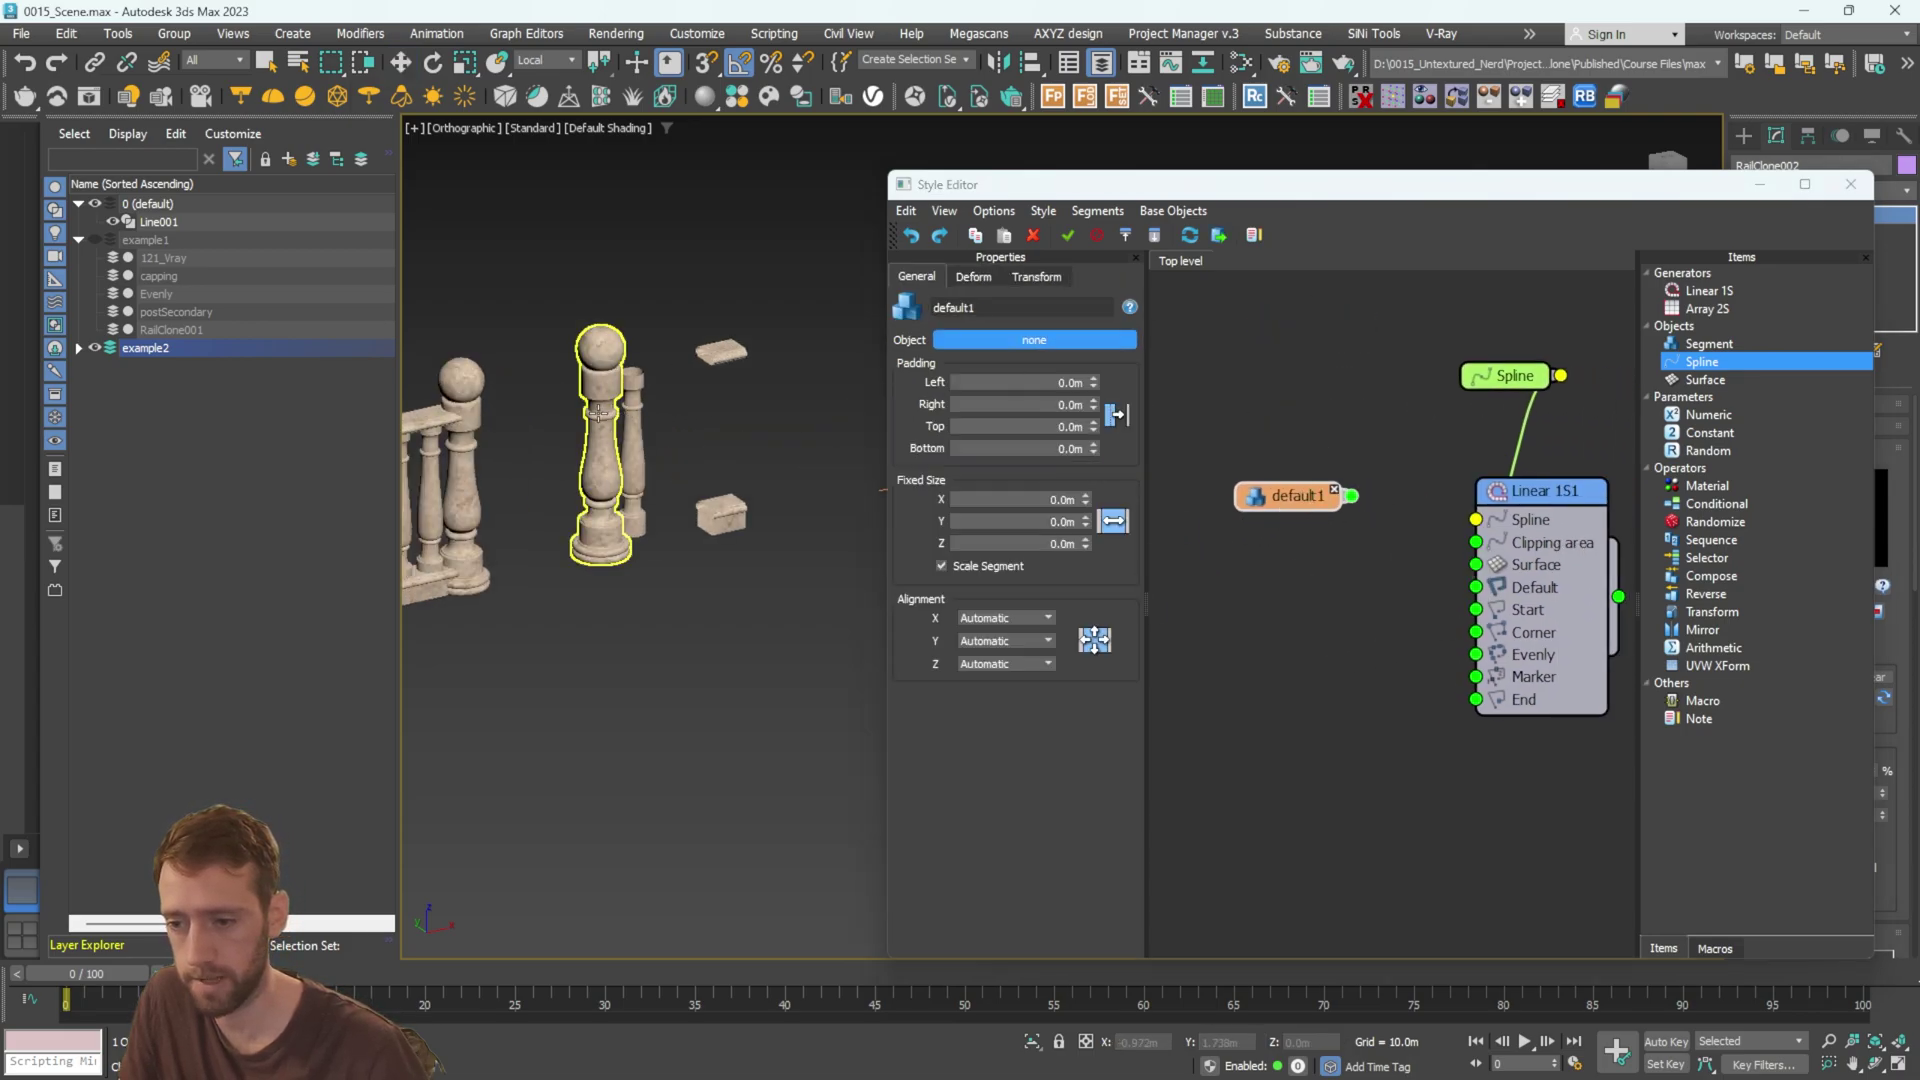
click(598, 412)
scroll(598, 412, down, 5)
scroll(1365, 498, down, 1)
Wire the postMain segment into the generator's Evenly input and set the Evenly distance to 2 m.
drag(1350, 492, 1366, 539)
scroll(838, 537, up, 5)
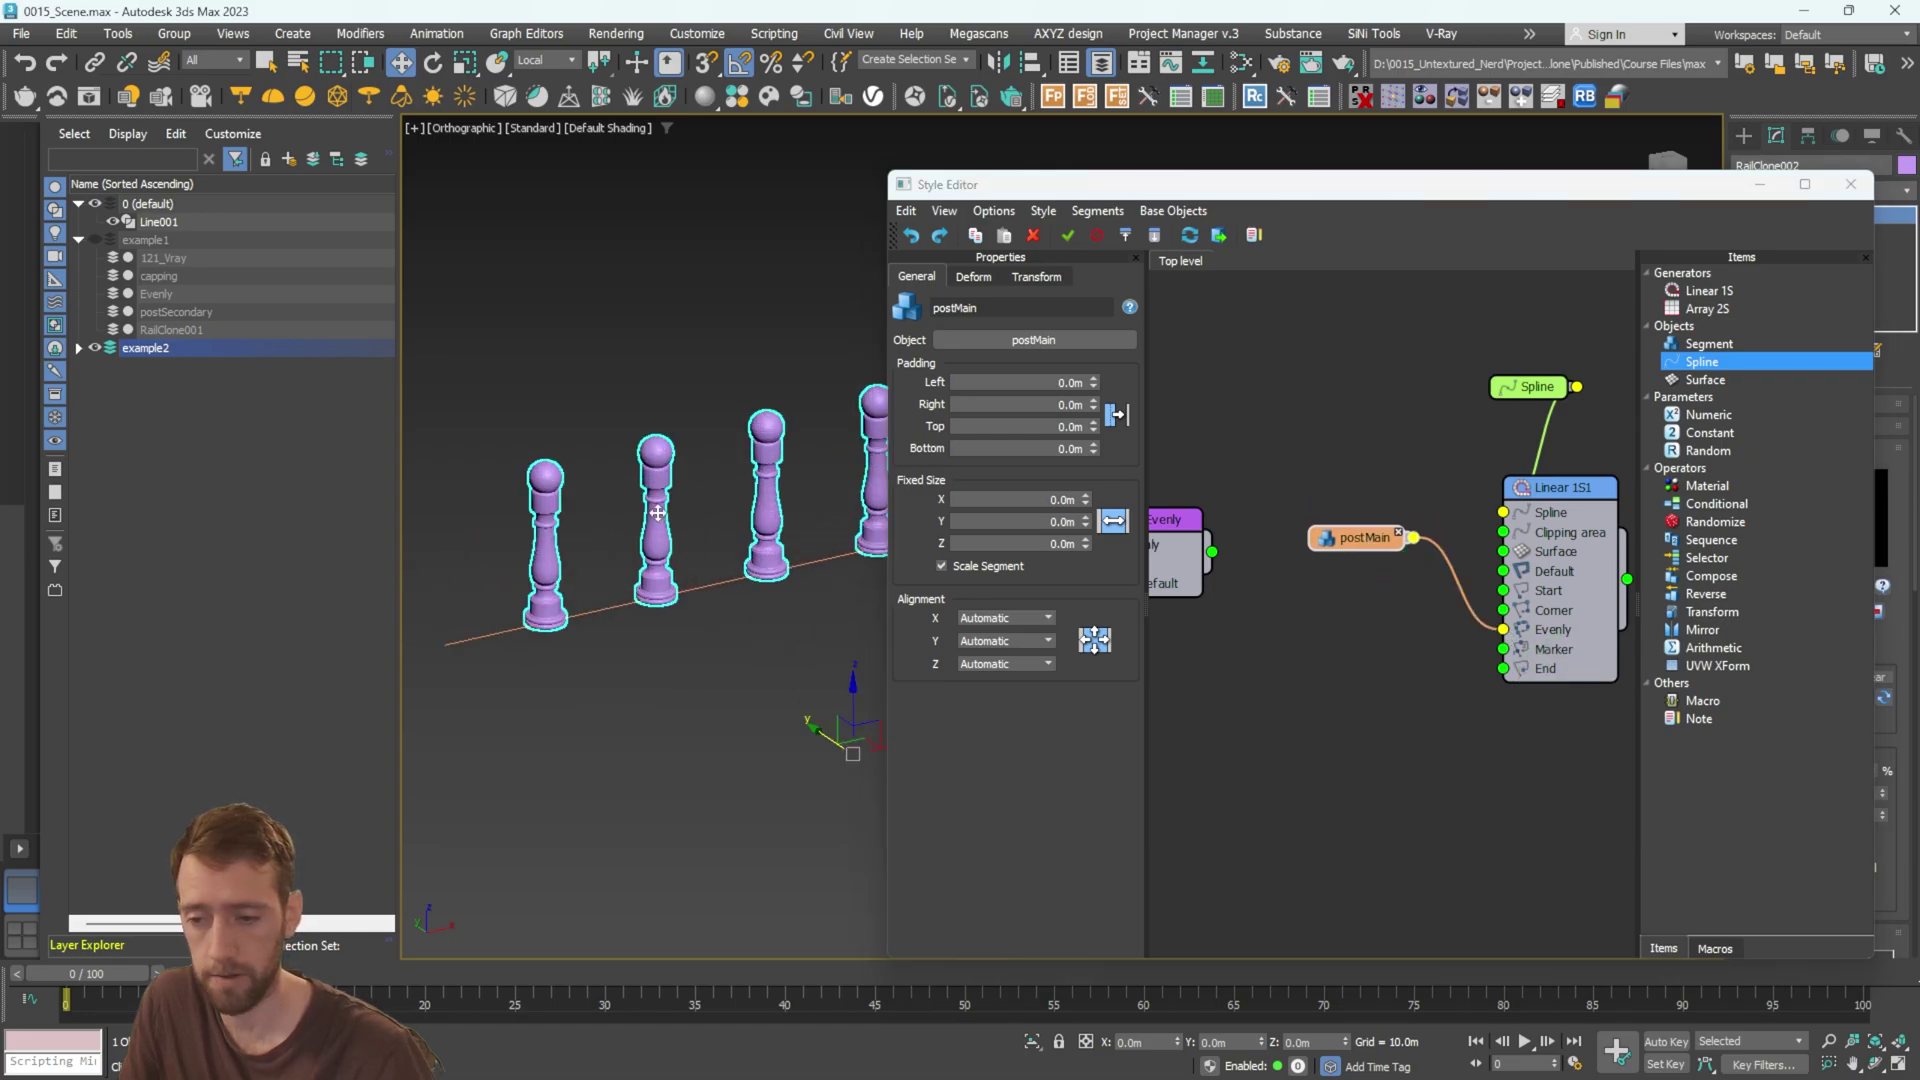
click(1562, 489)
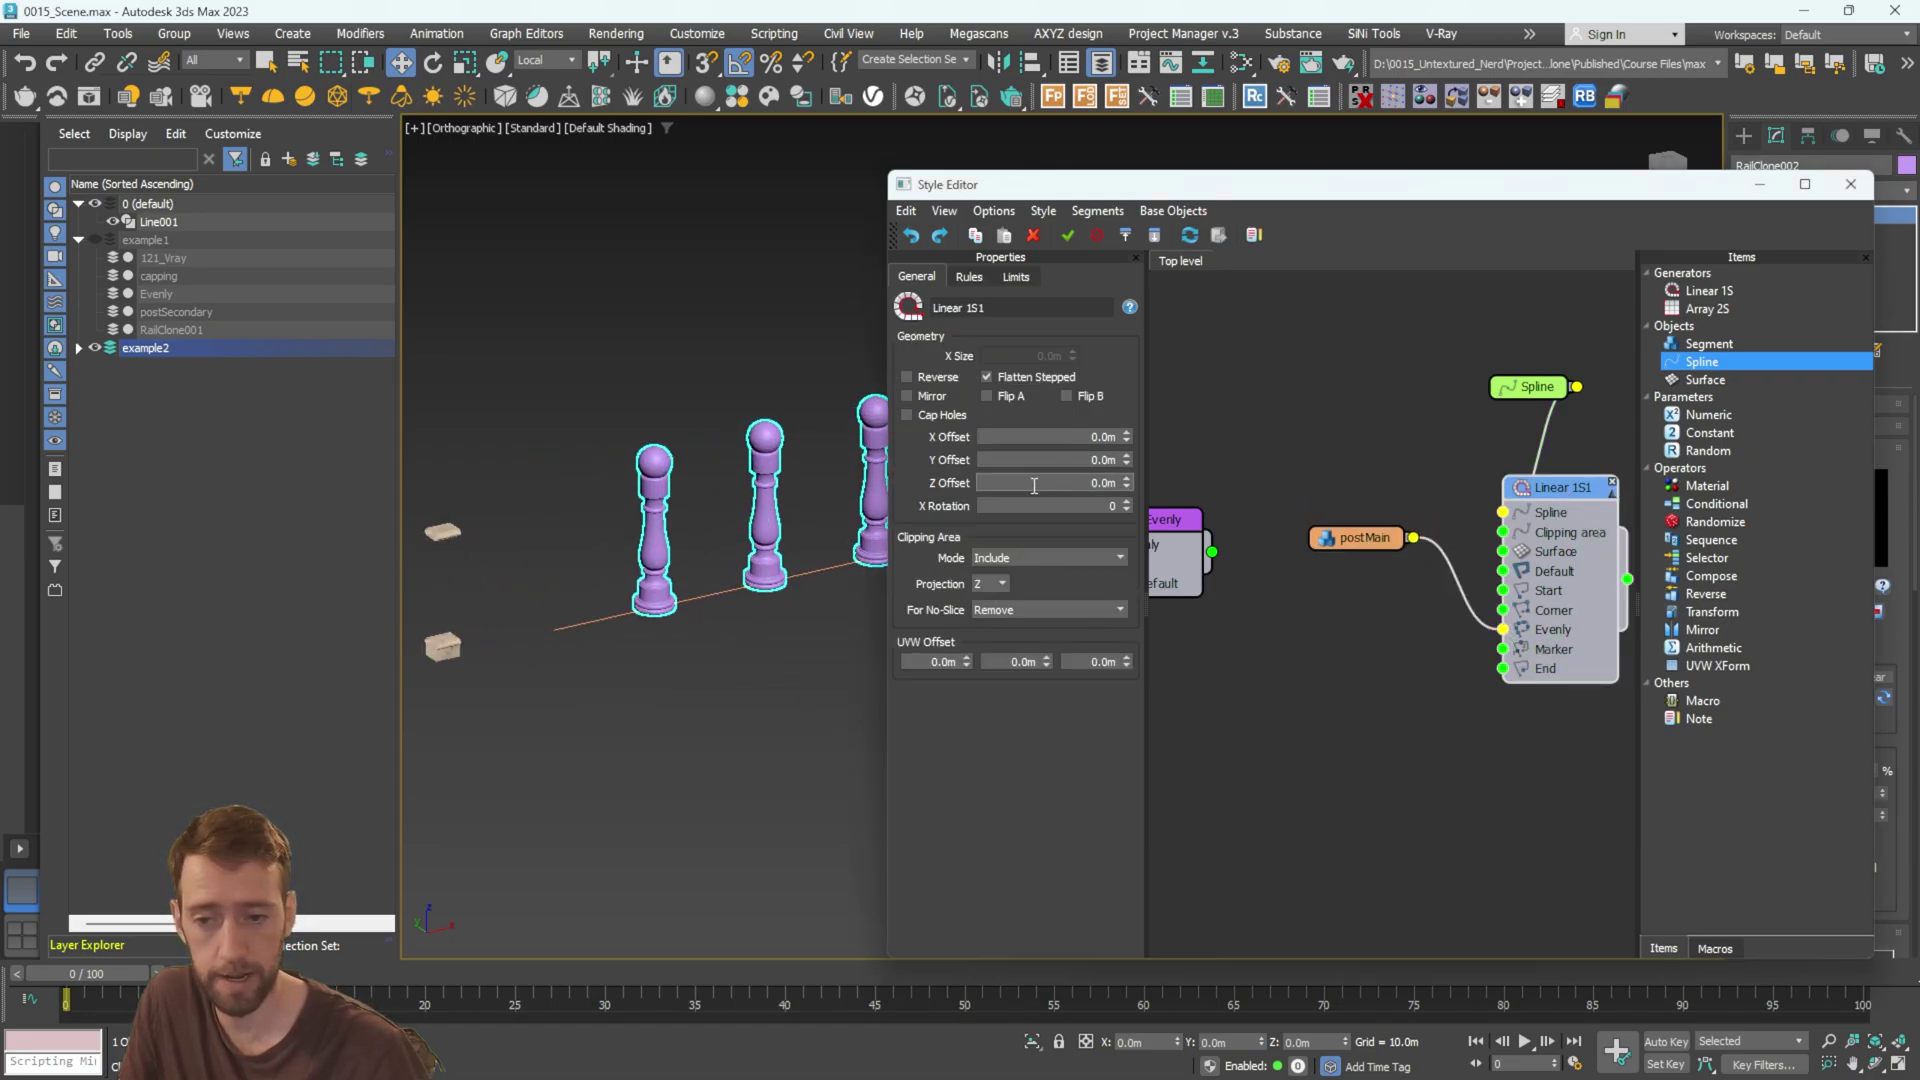
click(969, 277)
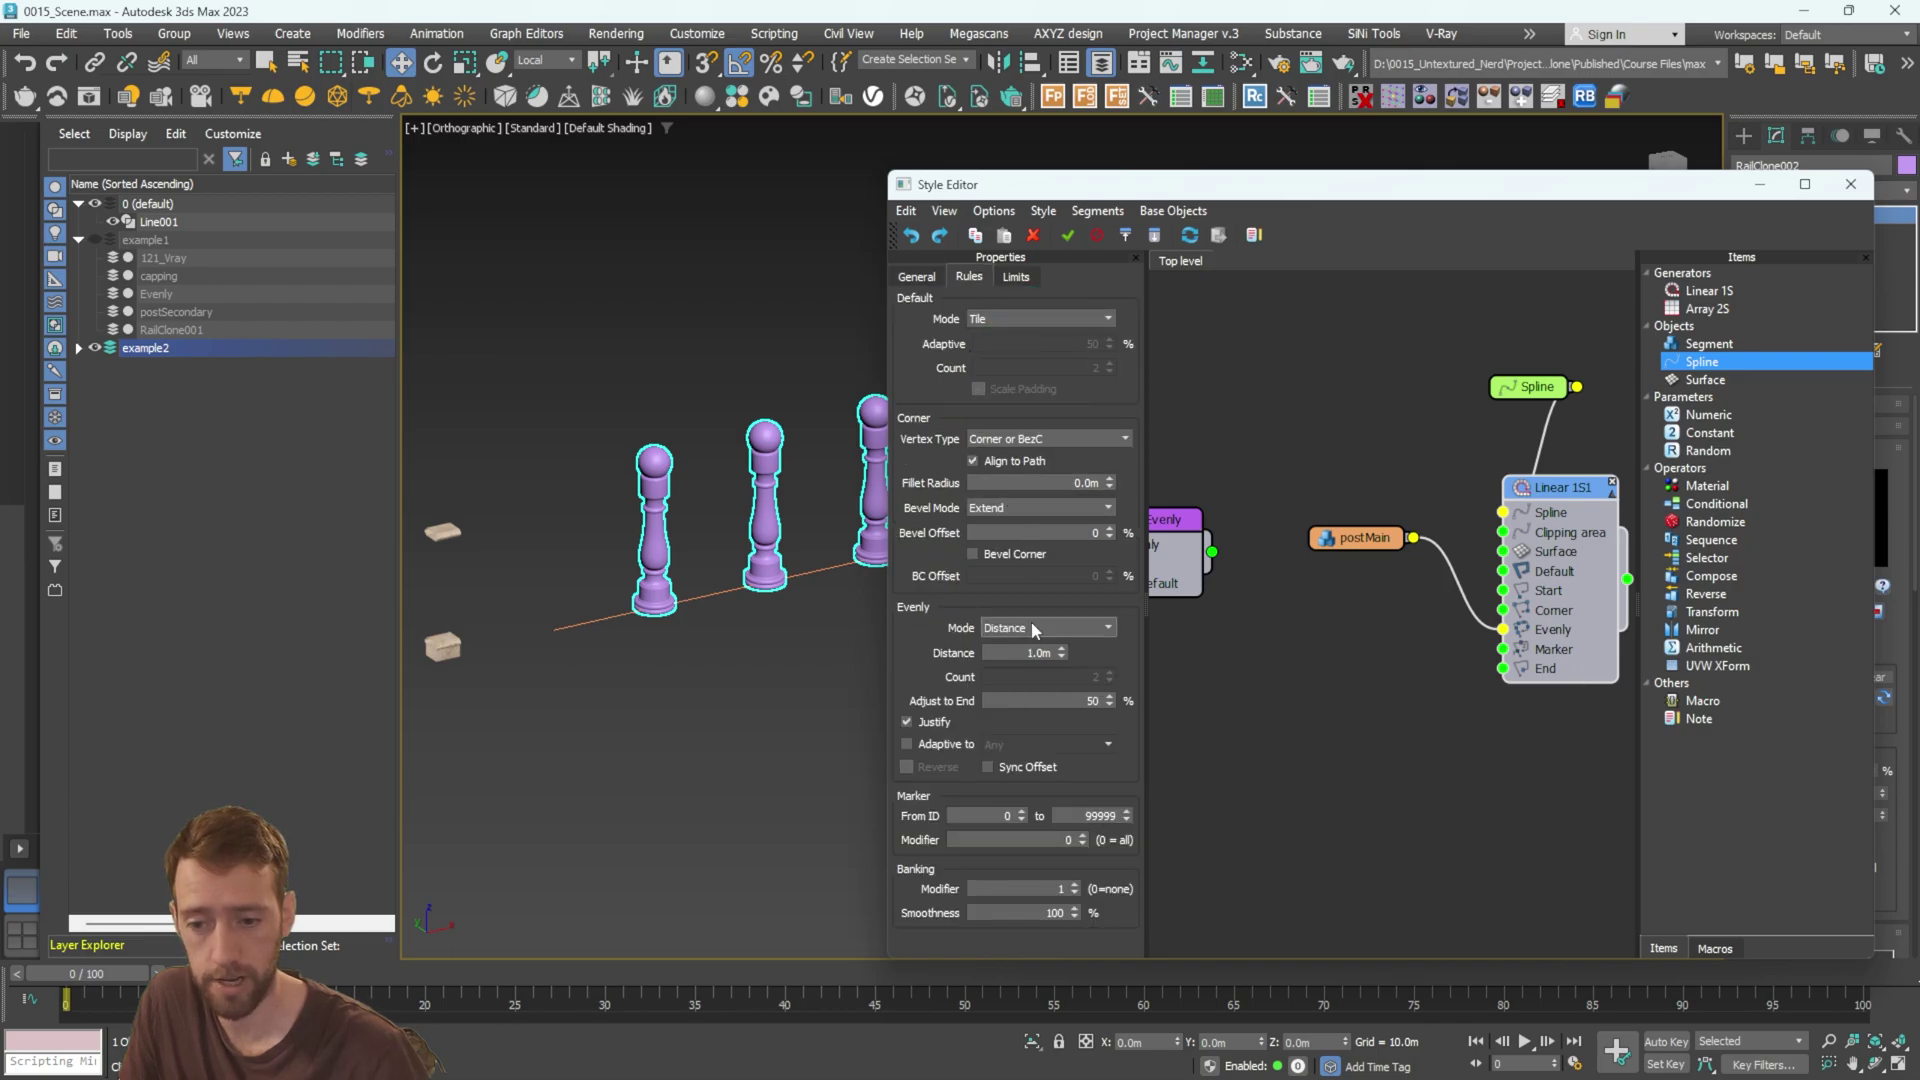
drag(1018, 656, 1078, 649)
text(2)
key(Return)
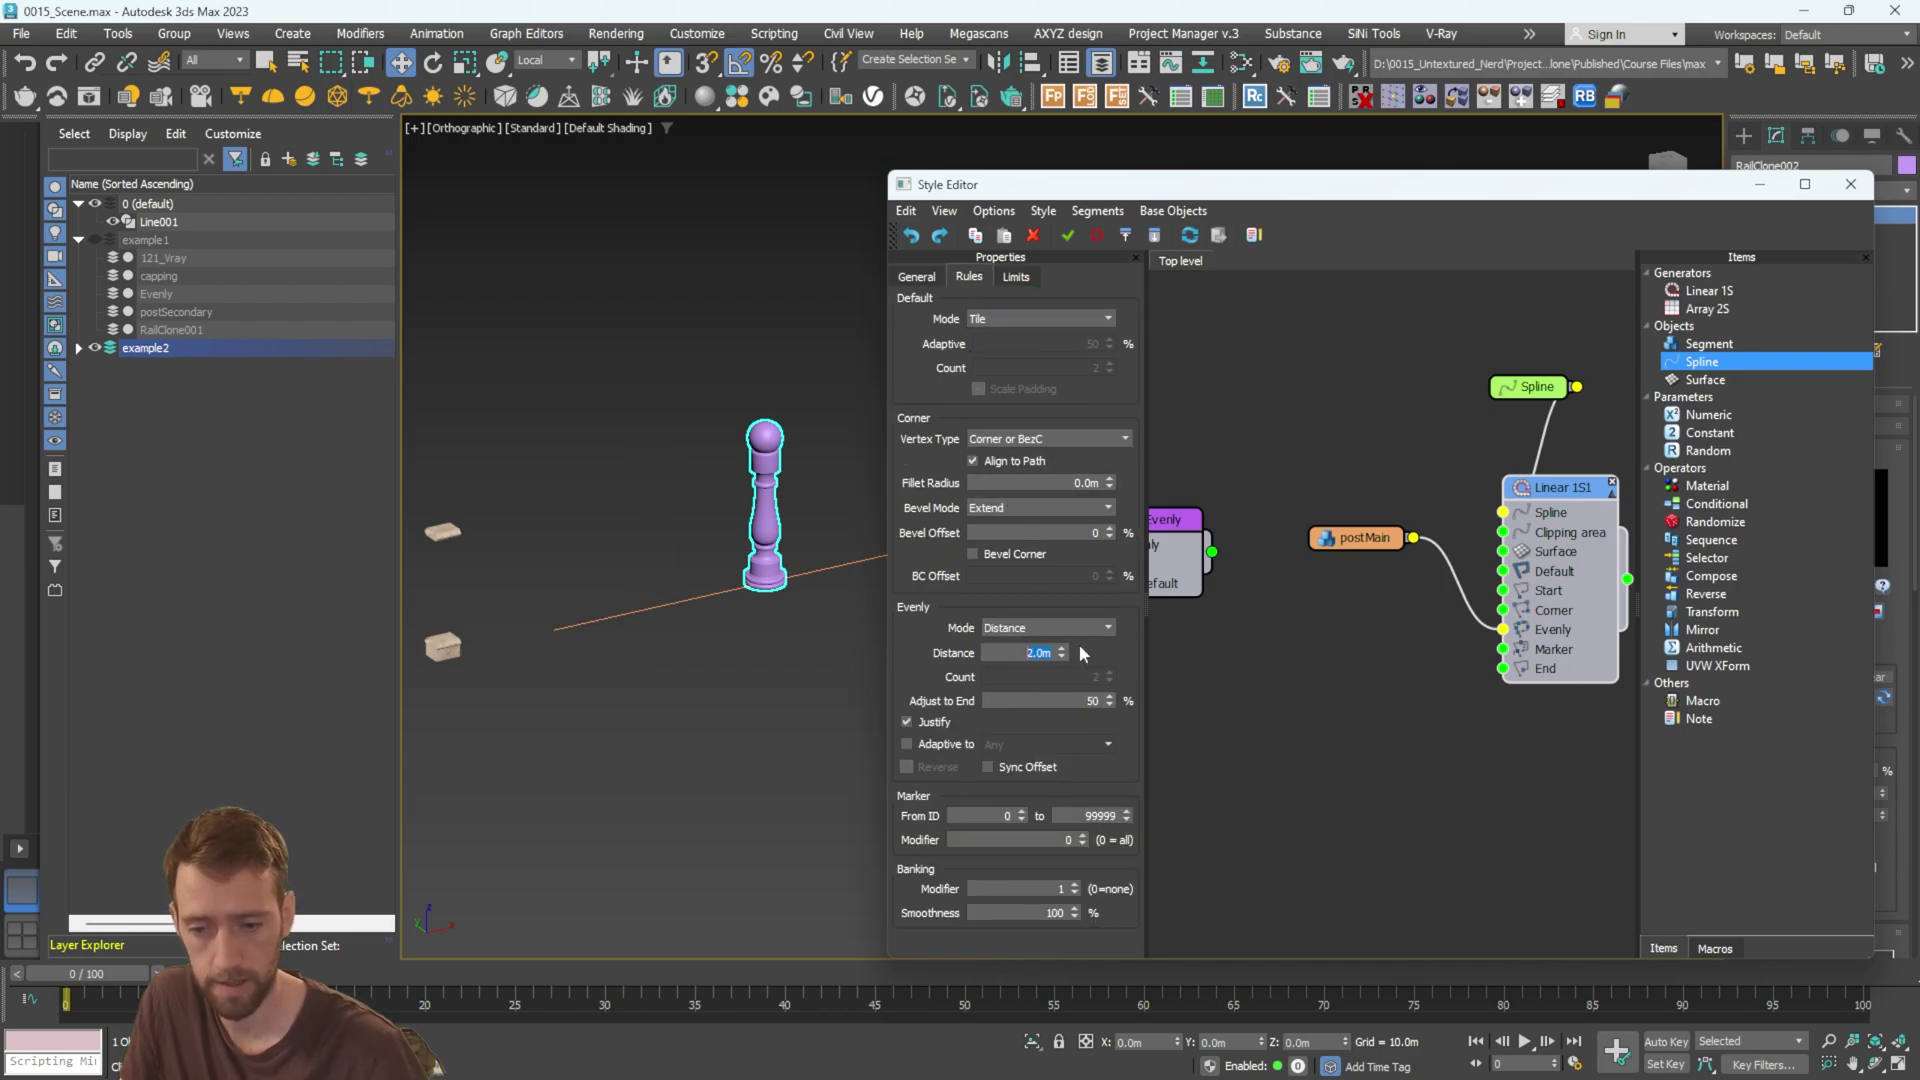
click(973, 461)
scroll(600, 503, down, 5)
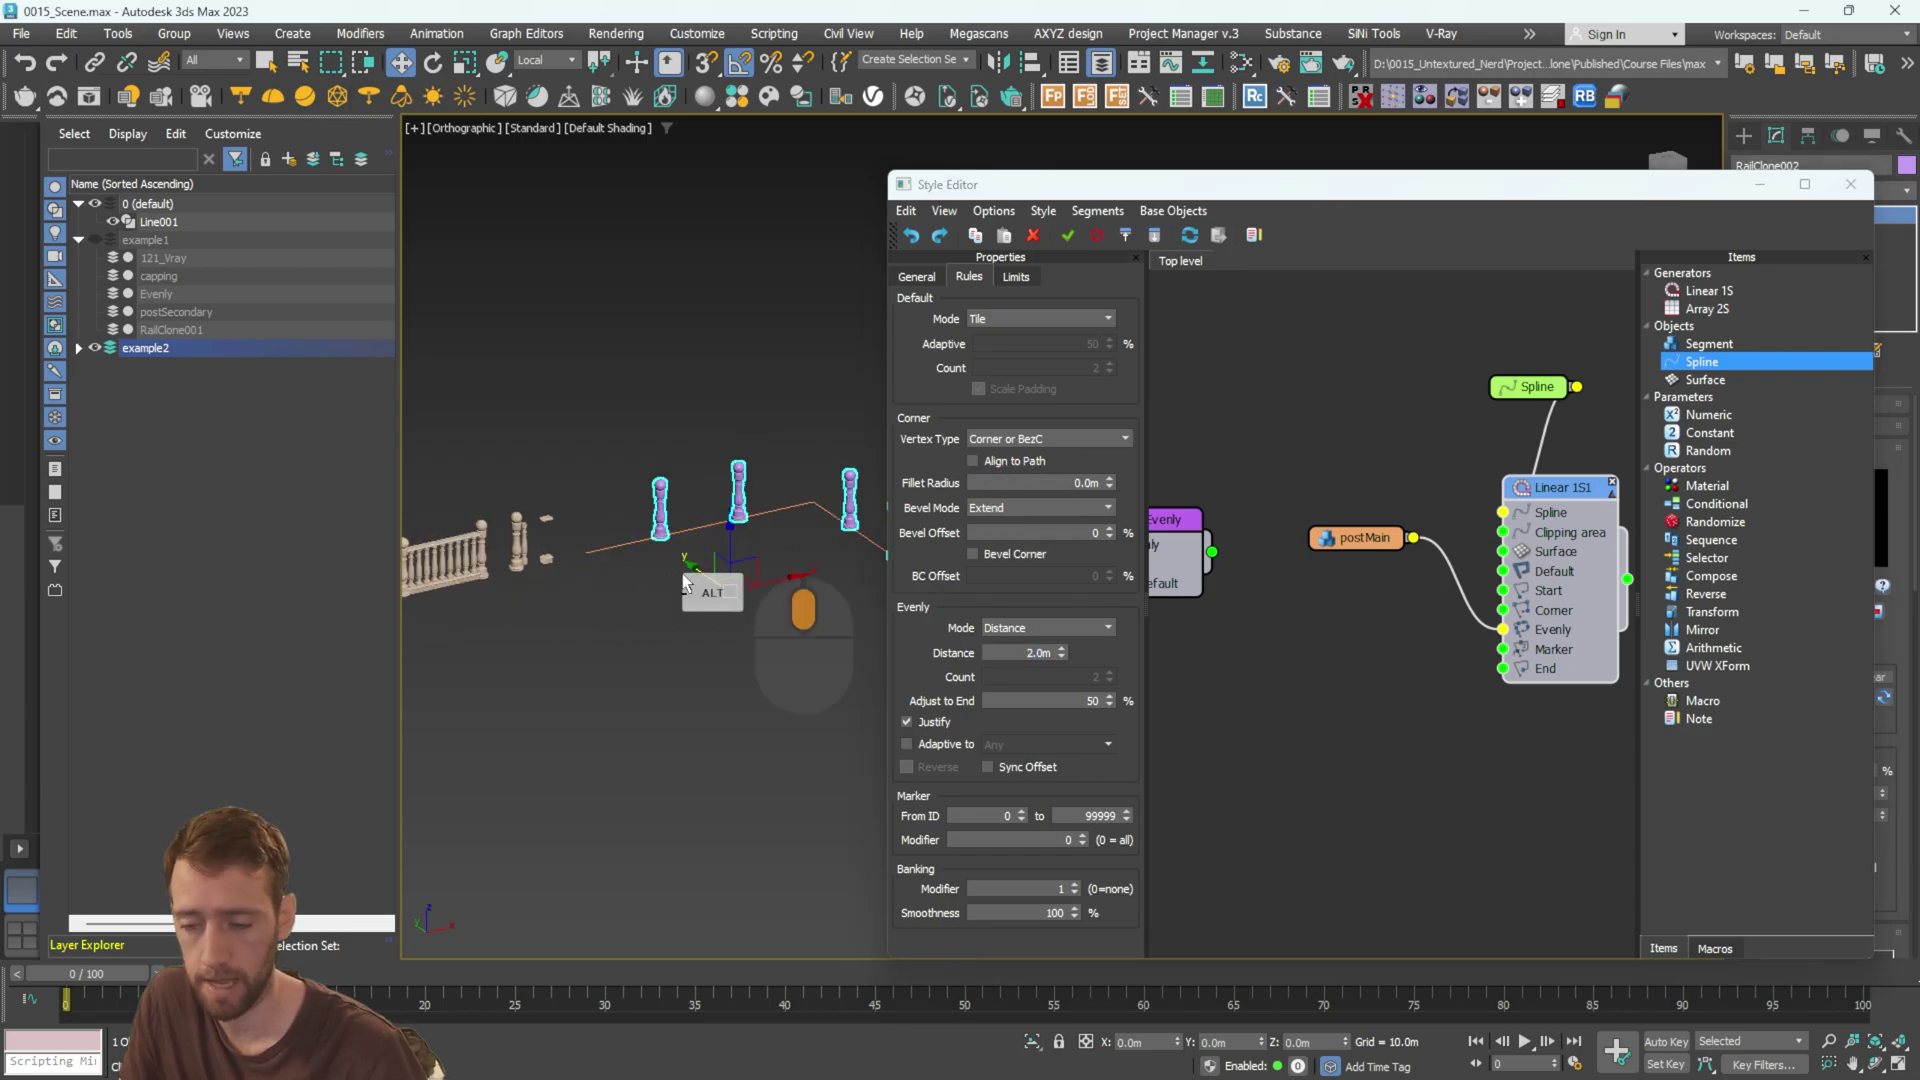
Wire the postMain segment into the Start, Corner and End inputs of the Linear 1S generator as well.
alt+middle_drag(681, 562, 699, 553)
scroll(697, 540, up, 3)
scroll(596, 570, down, 2)
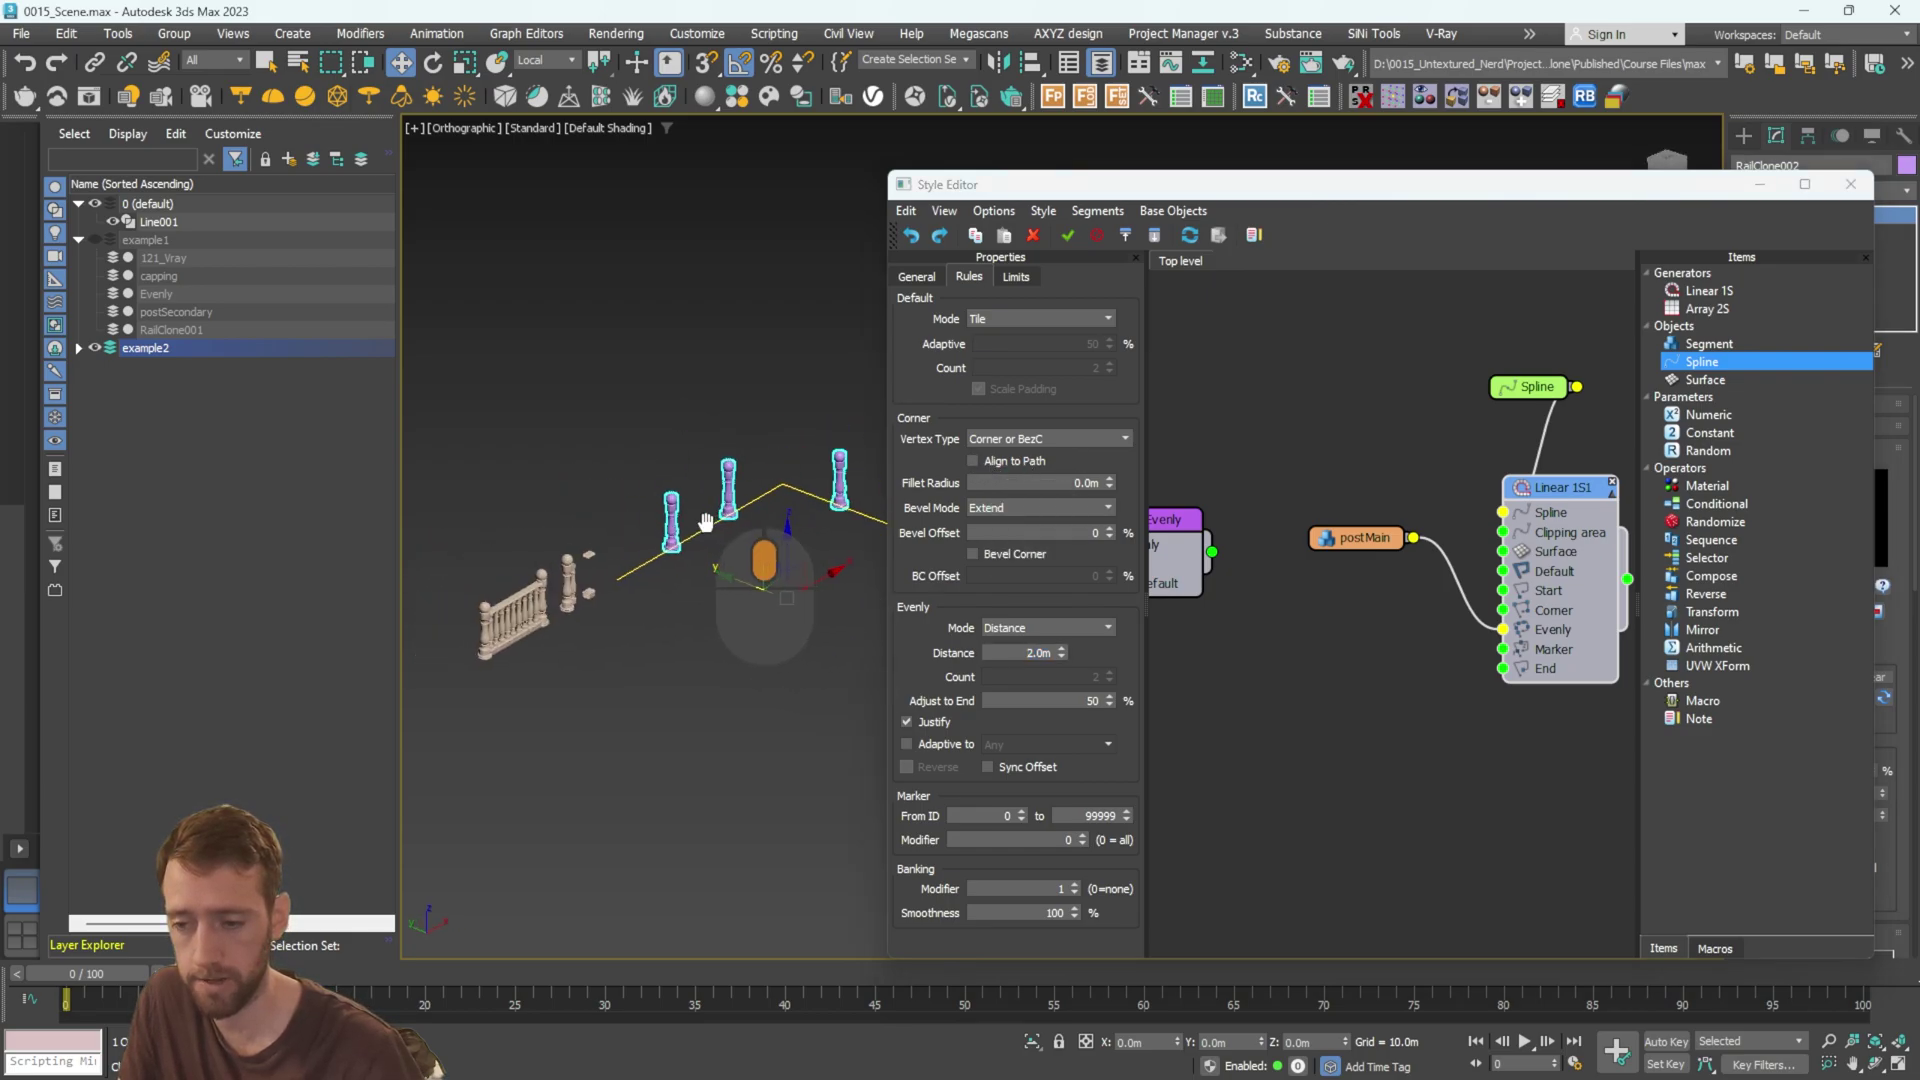
drag(1367, 544, 1503, 590)
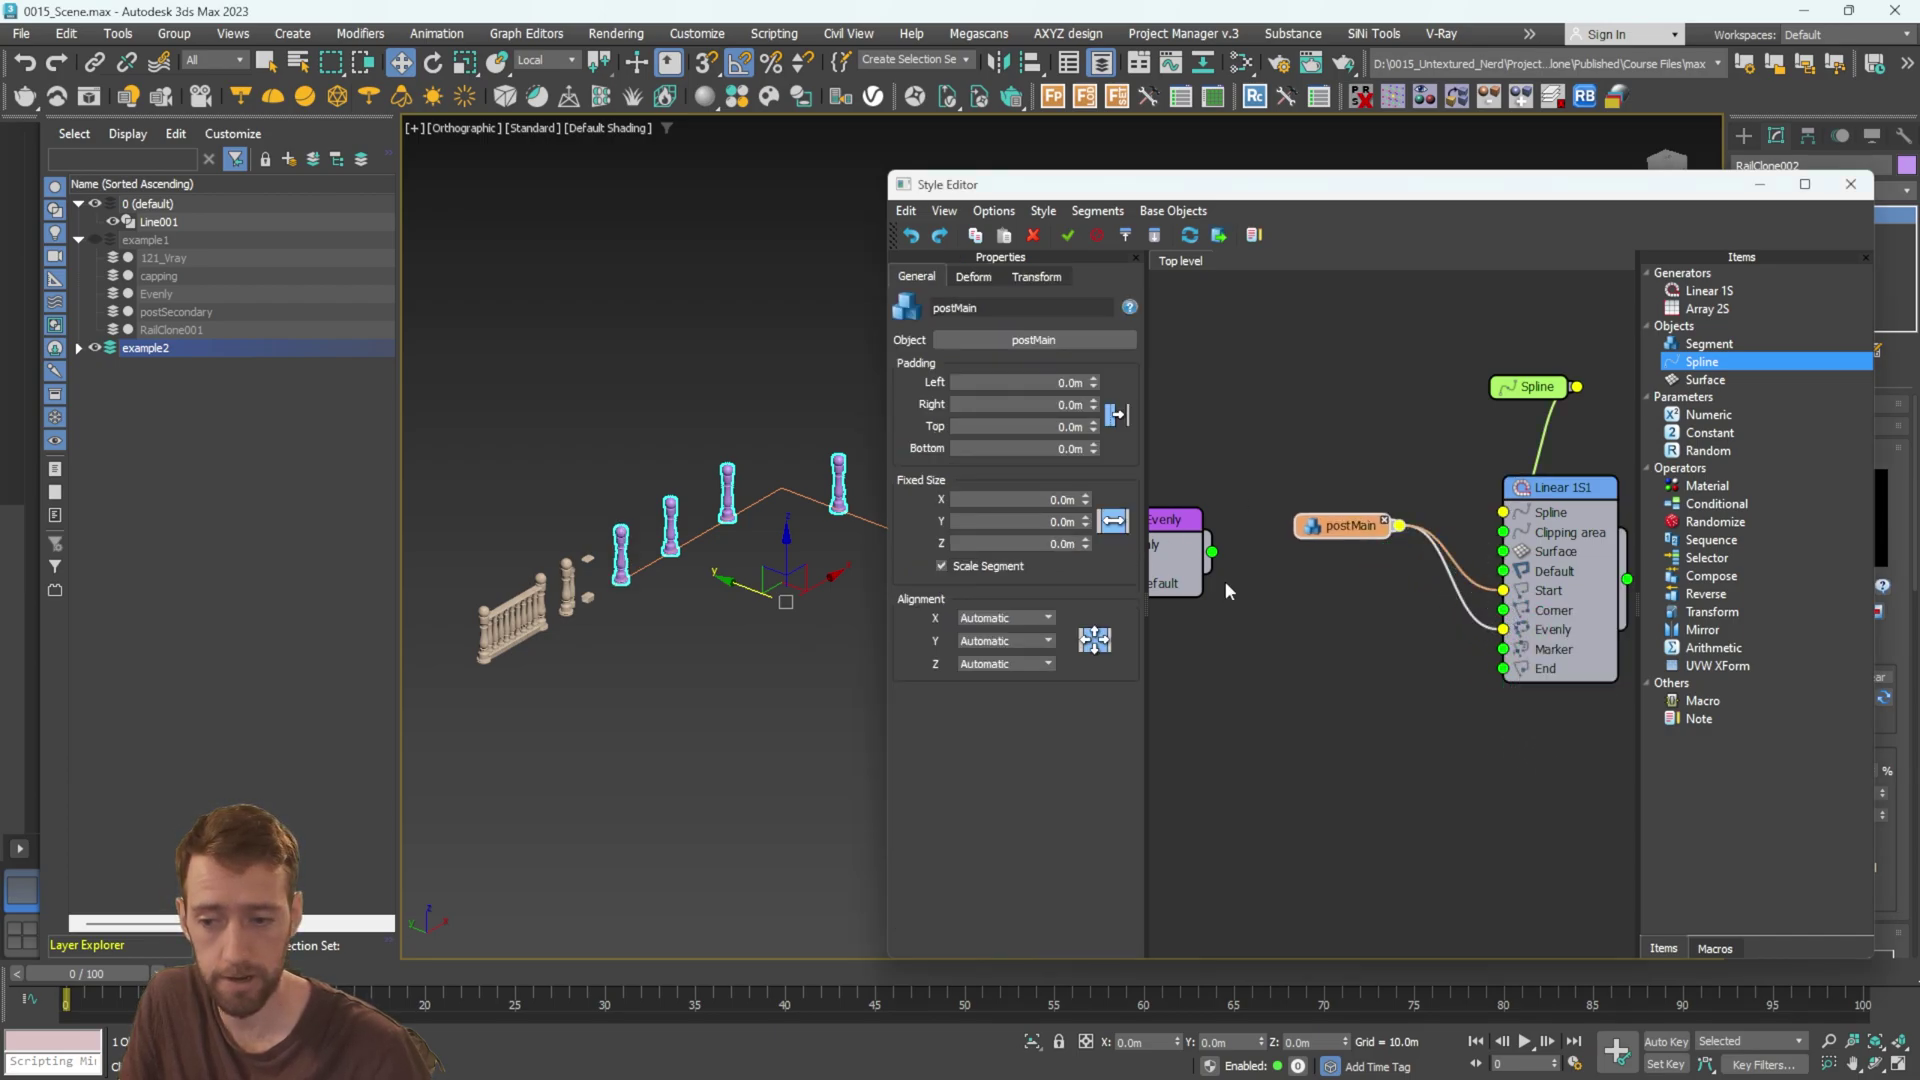
drag(1398, 526, 1504, 611)
scroll(708, 496, up, 5)
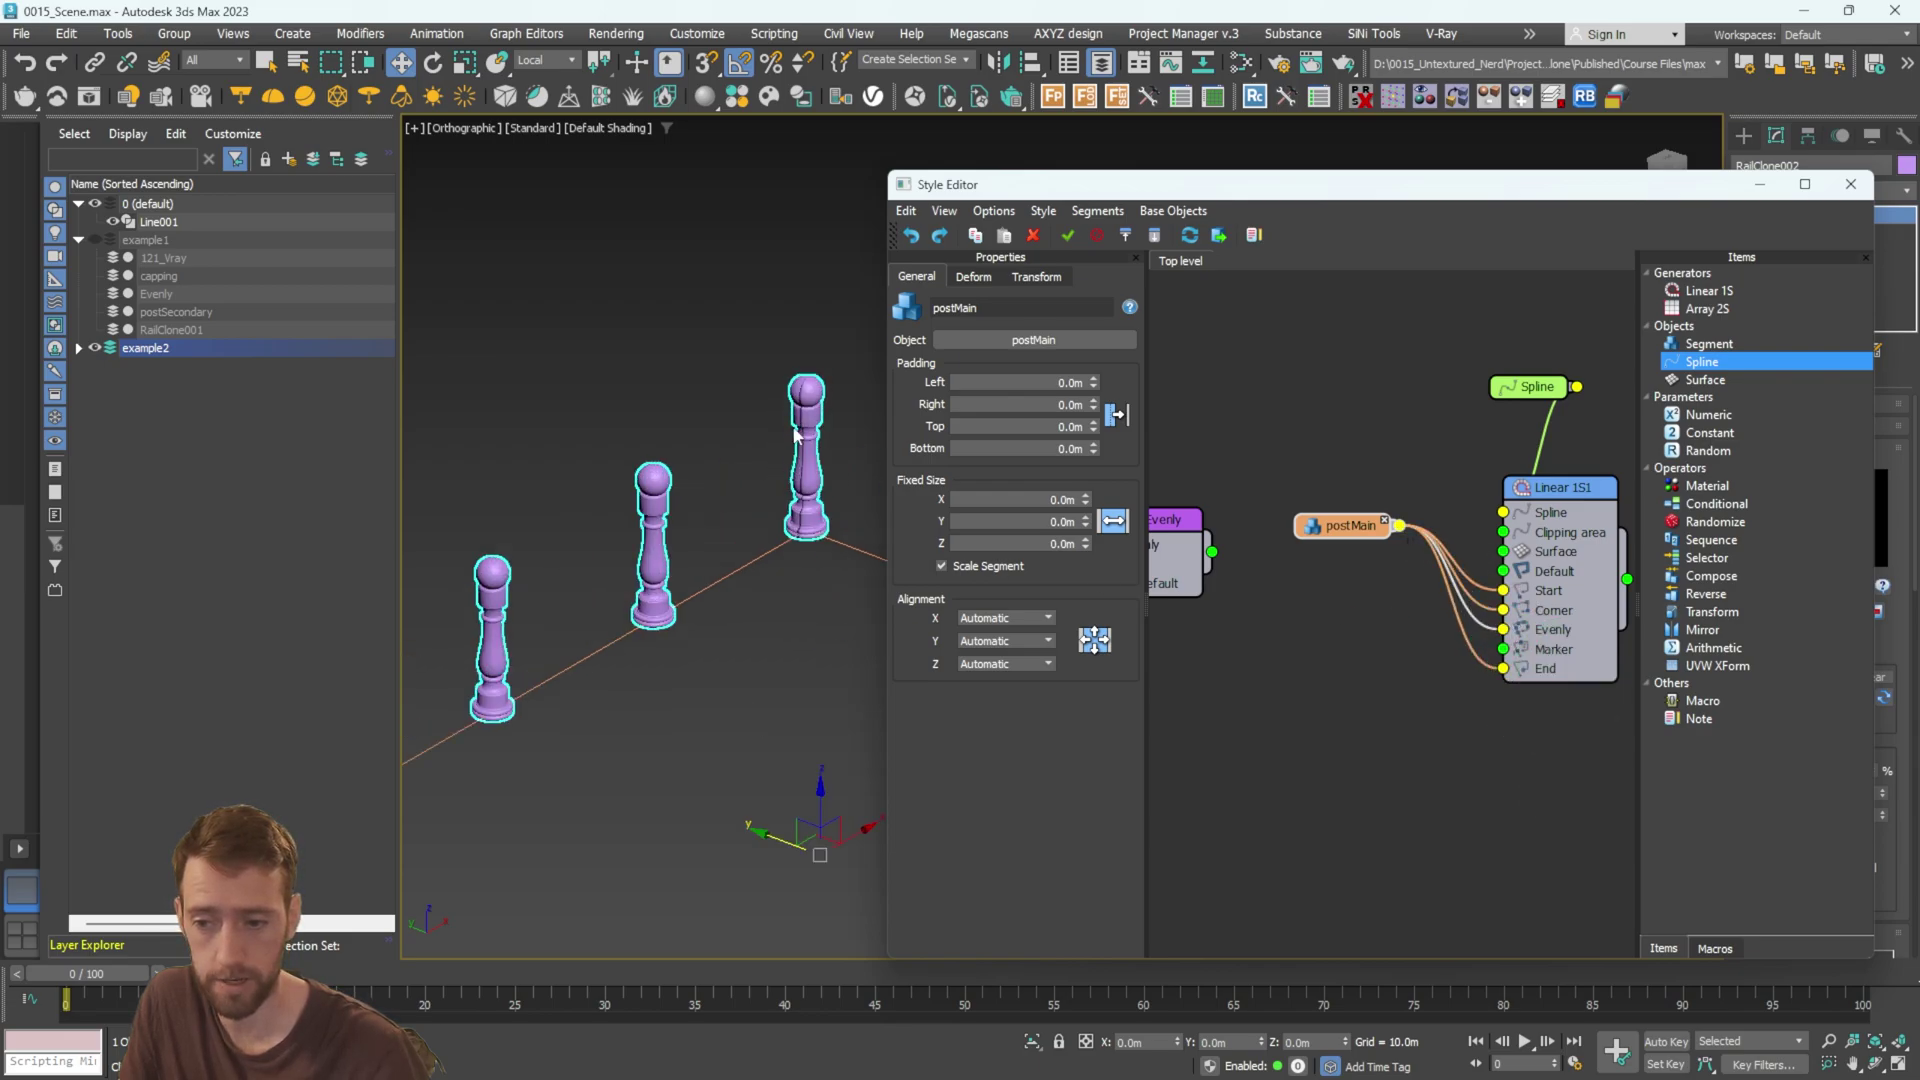
Turn off the Bend deformation for the postMain segment so the corner post keeps its shape.
alt+middle_drag(806, 432, 814, 501)
scroll(605, 612, up, 4)
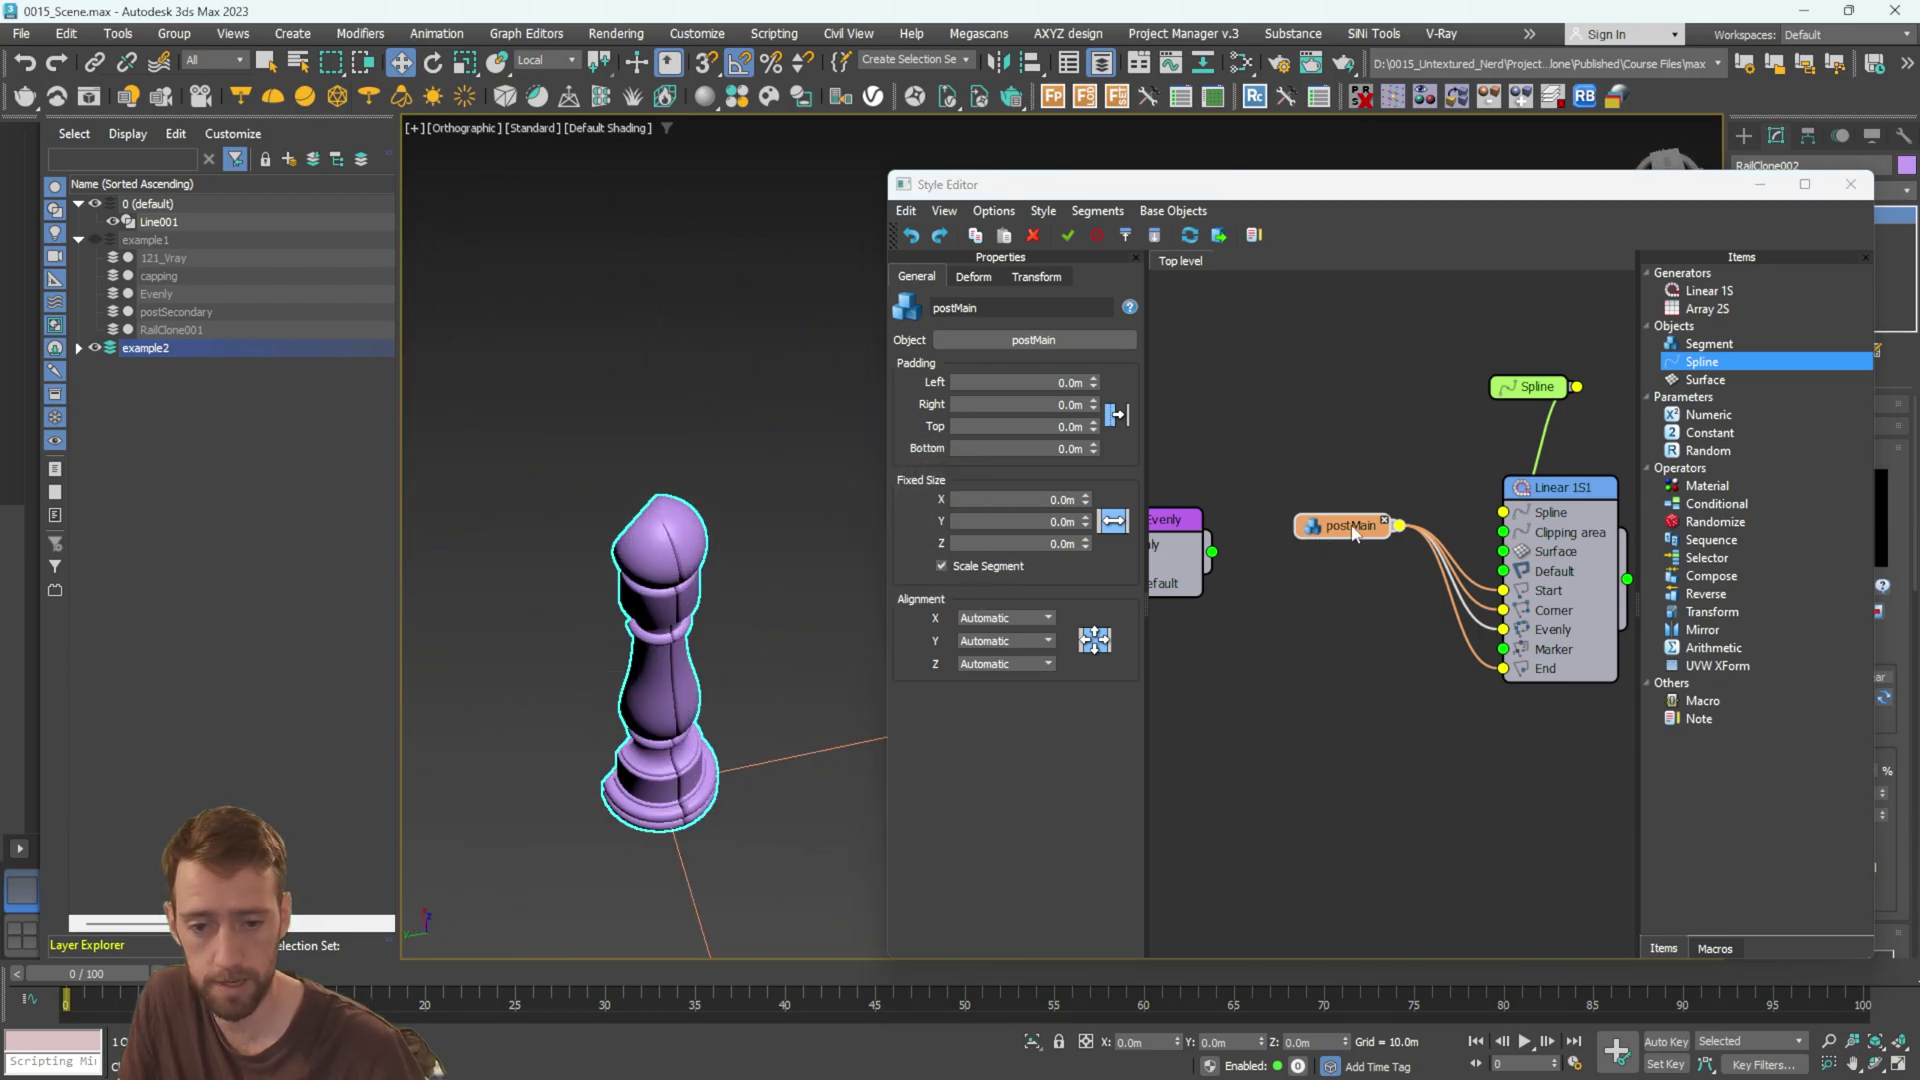
click(970, 279)
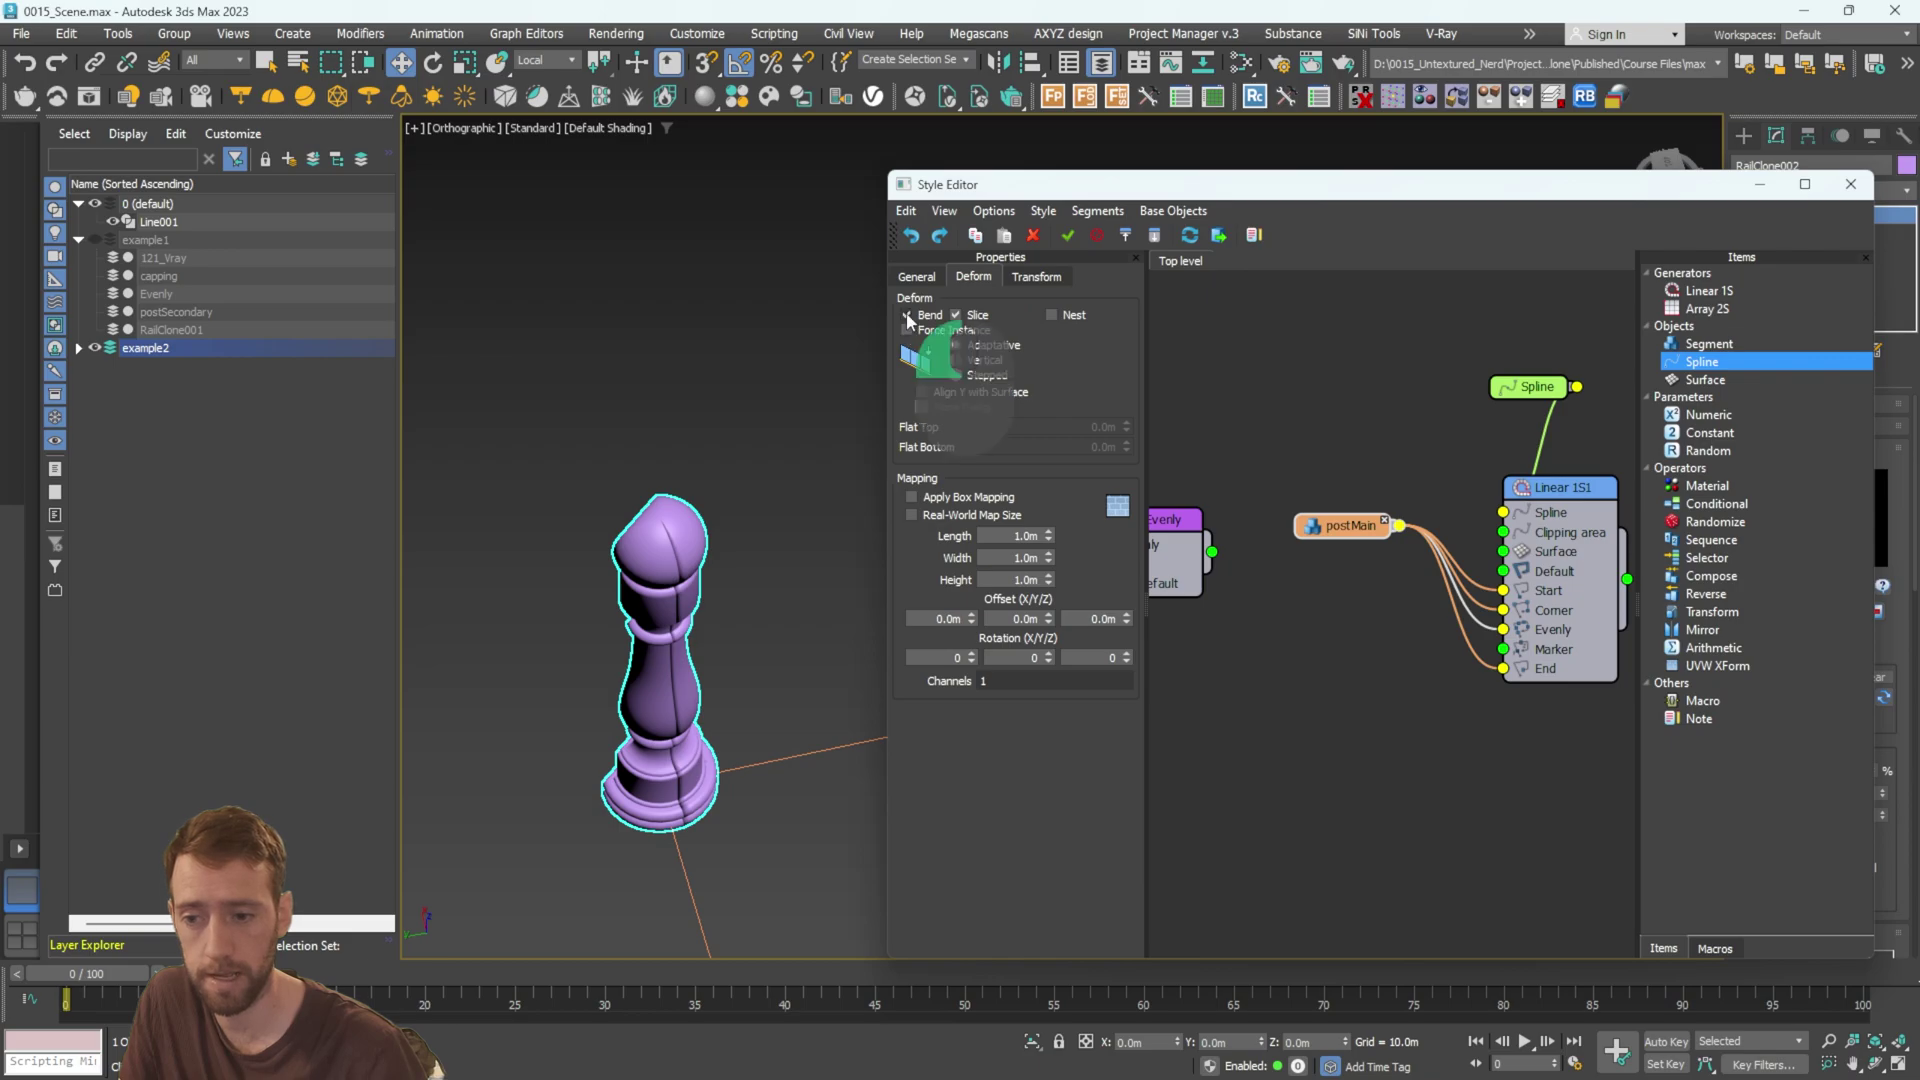
click(909, 316)
mouse_move(675, 632)
alt+middle_down()
mouse_move(720, 630)
mouse_move(711, 643)
alt+middle_up()
scroll(750, 656, down, 5)
Rearrange the graph with the Sub-Evenly macro below the postMain segment and postMain shifted away from the generator.
drag(1154, 522, 1303, 592)
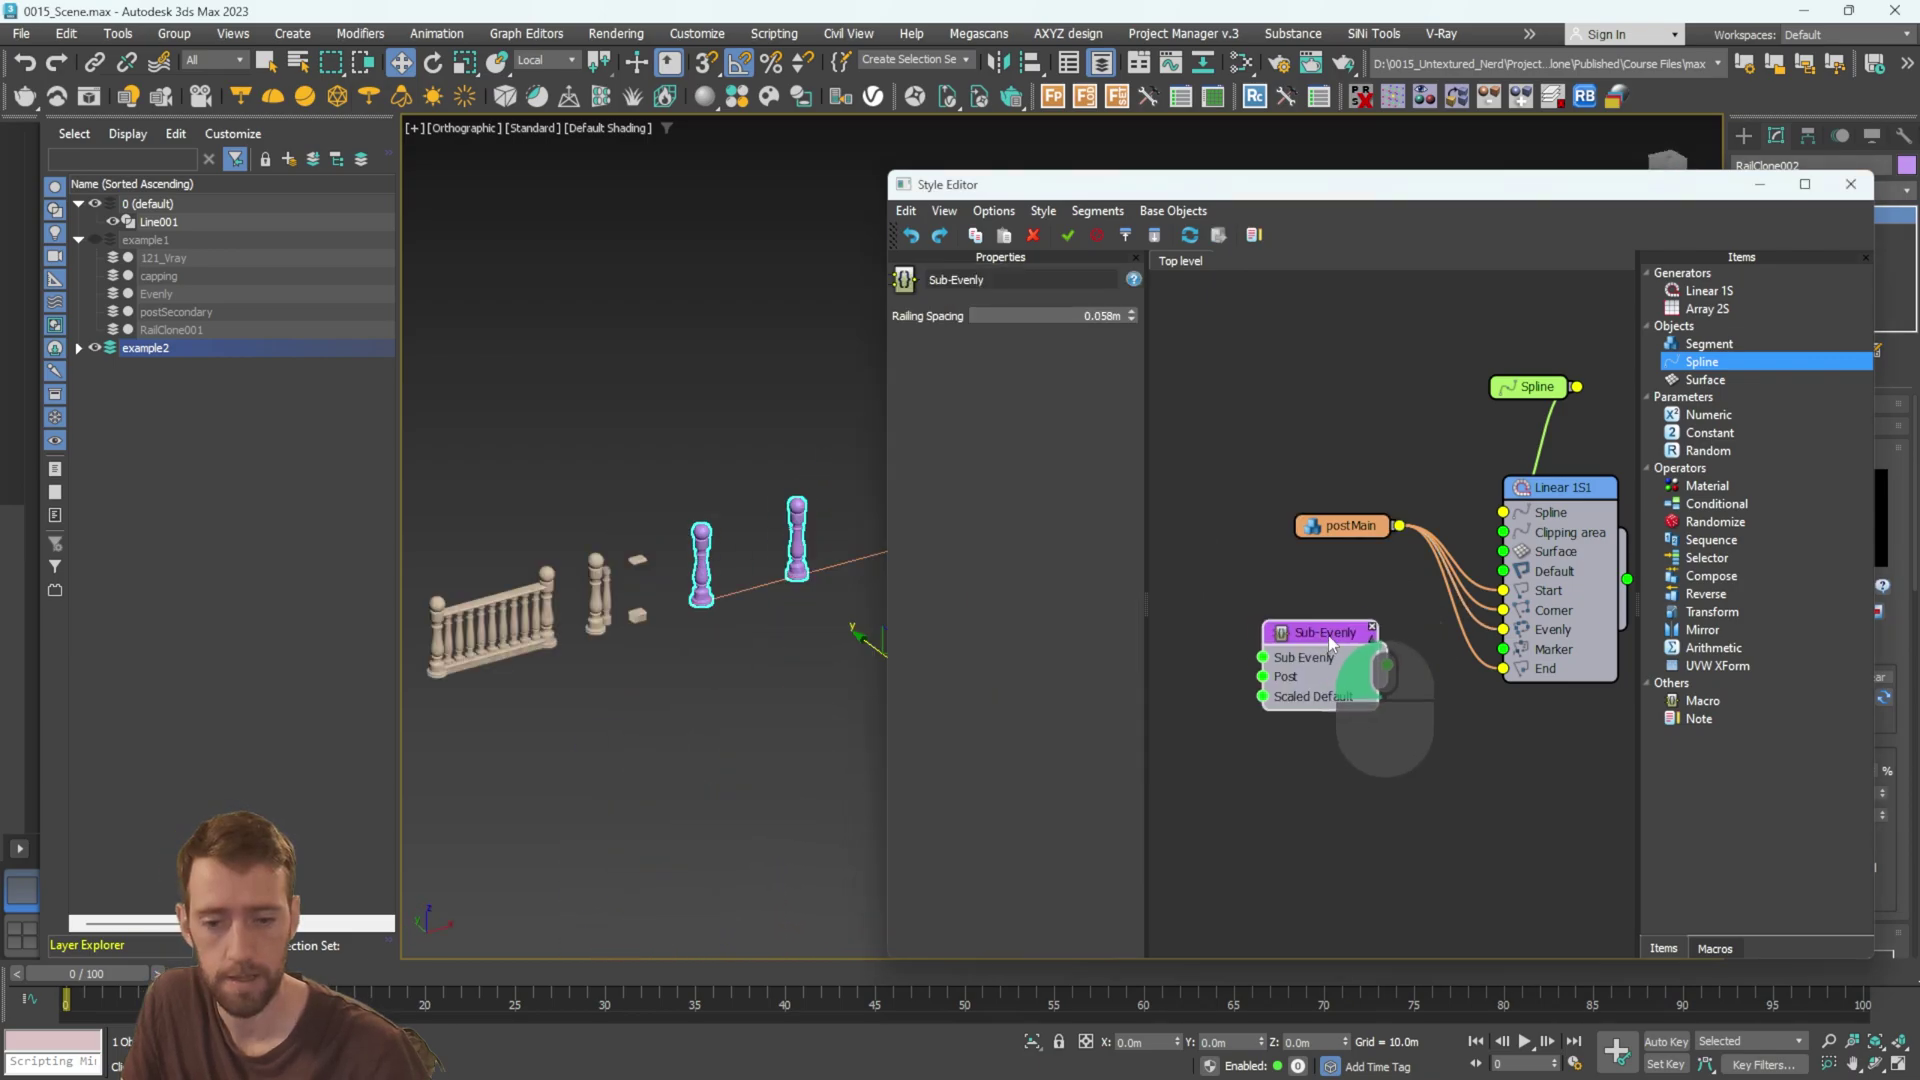
scroll(1340, 590, down, 2)
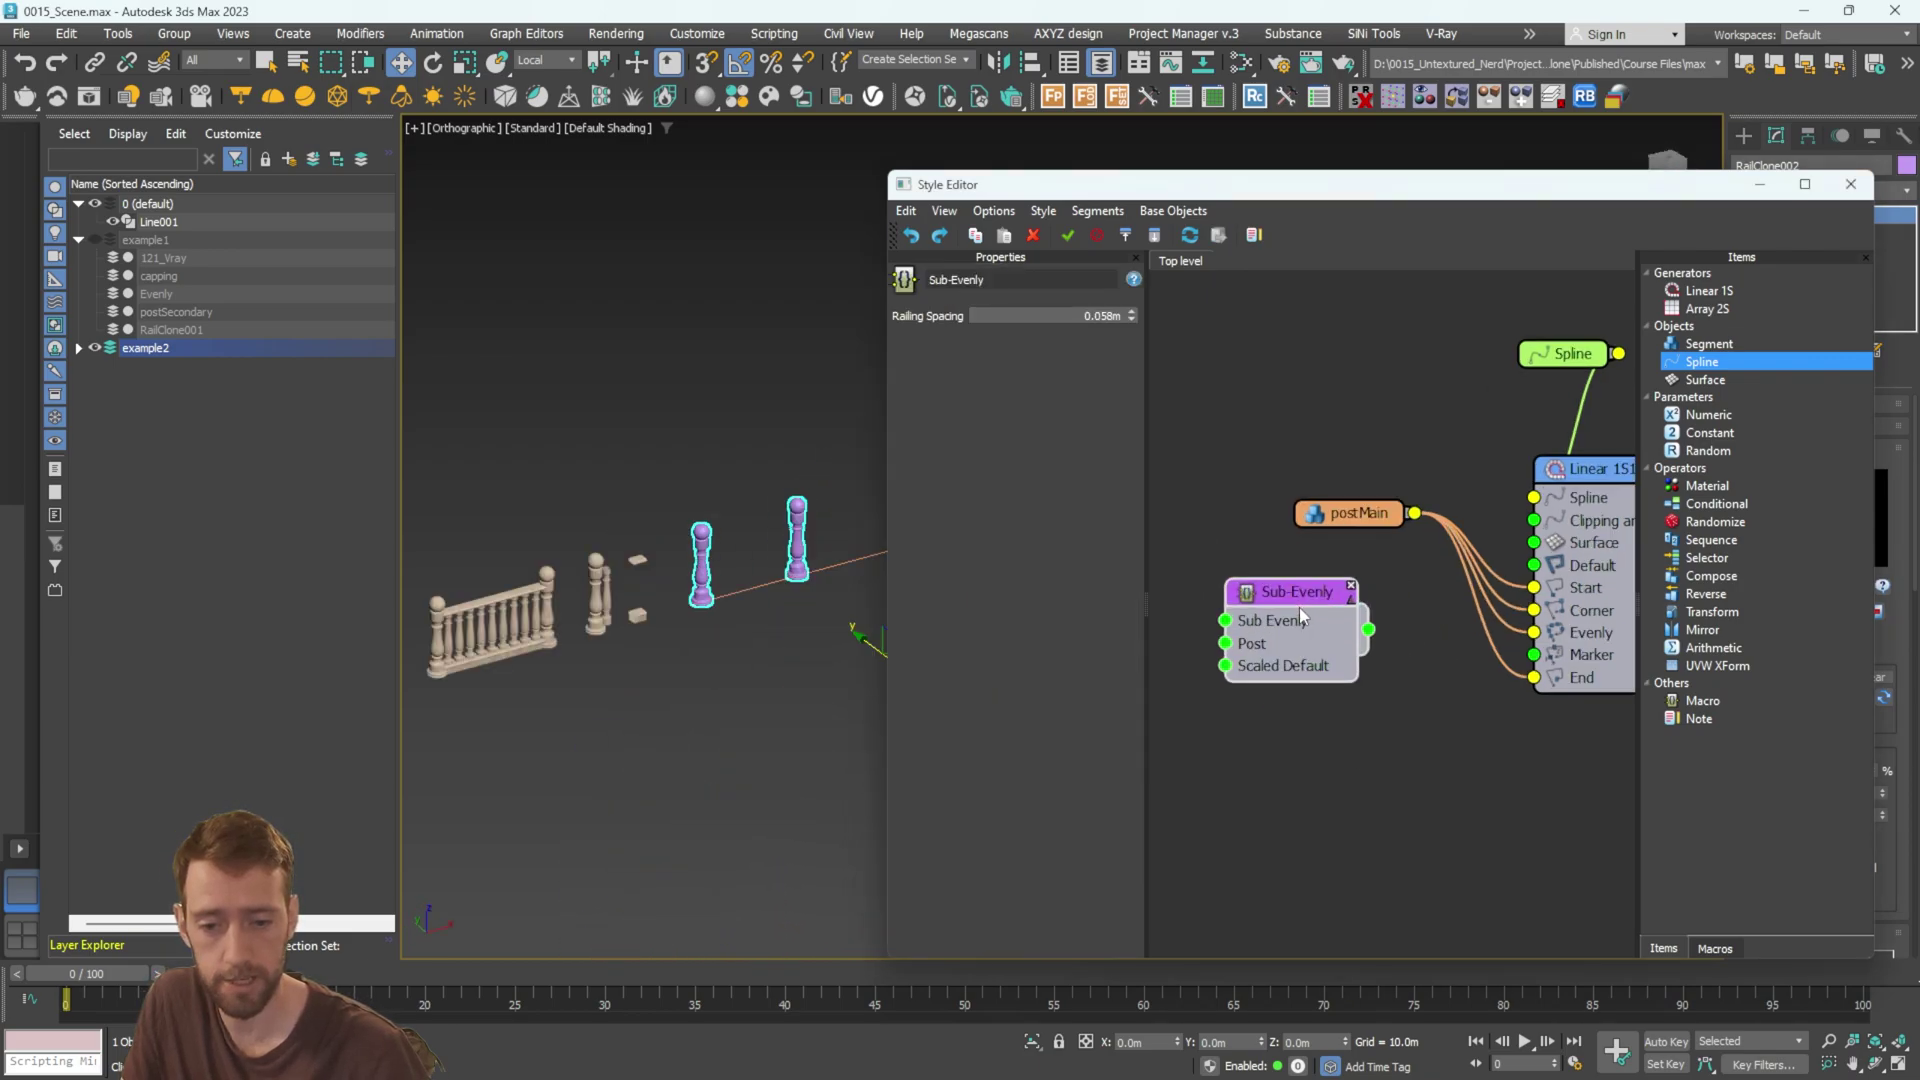
drag(1394, 528, 1264, 477)
middle_drag(1264, 477, 1353, 485)
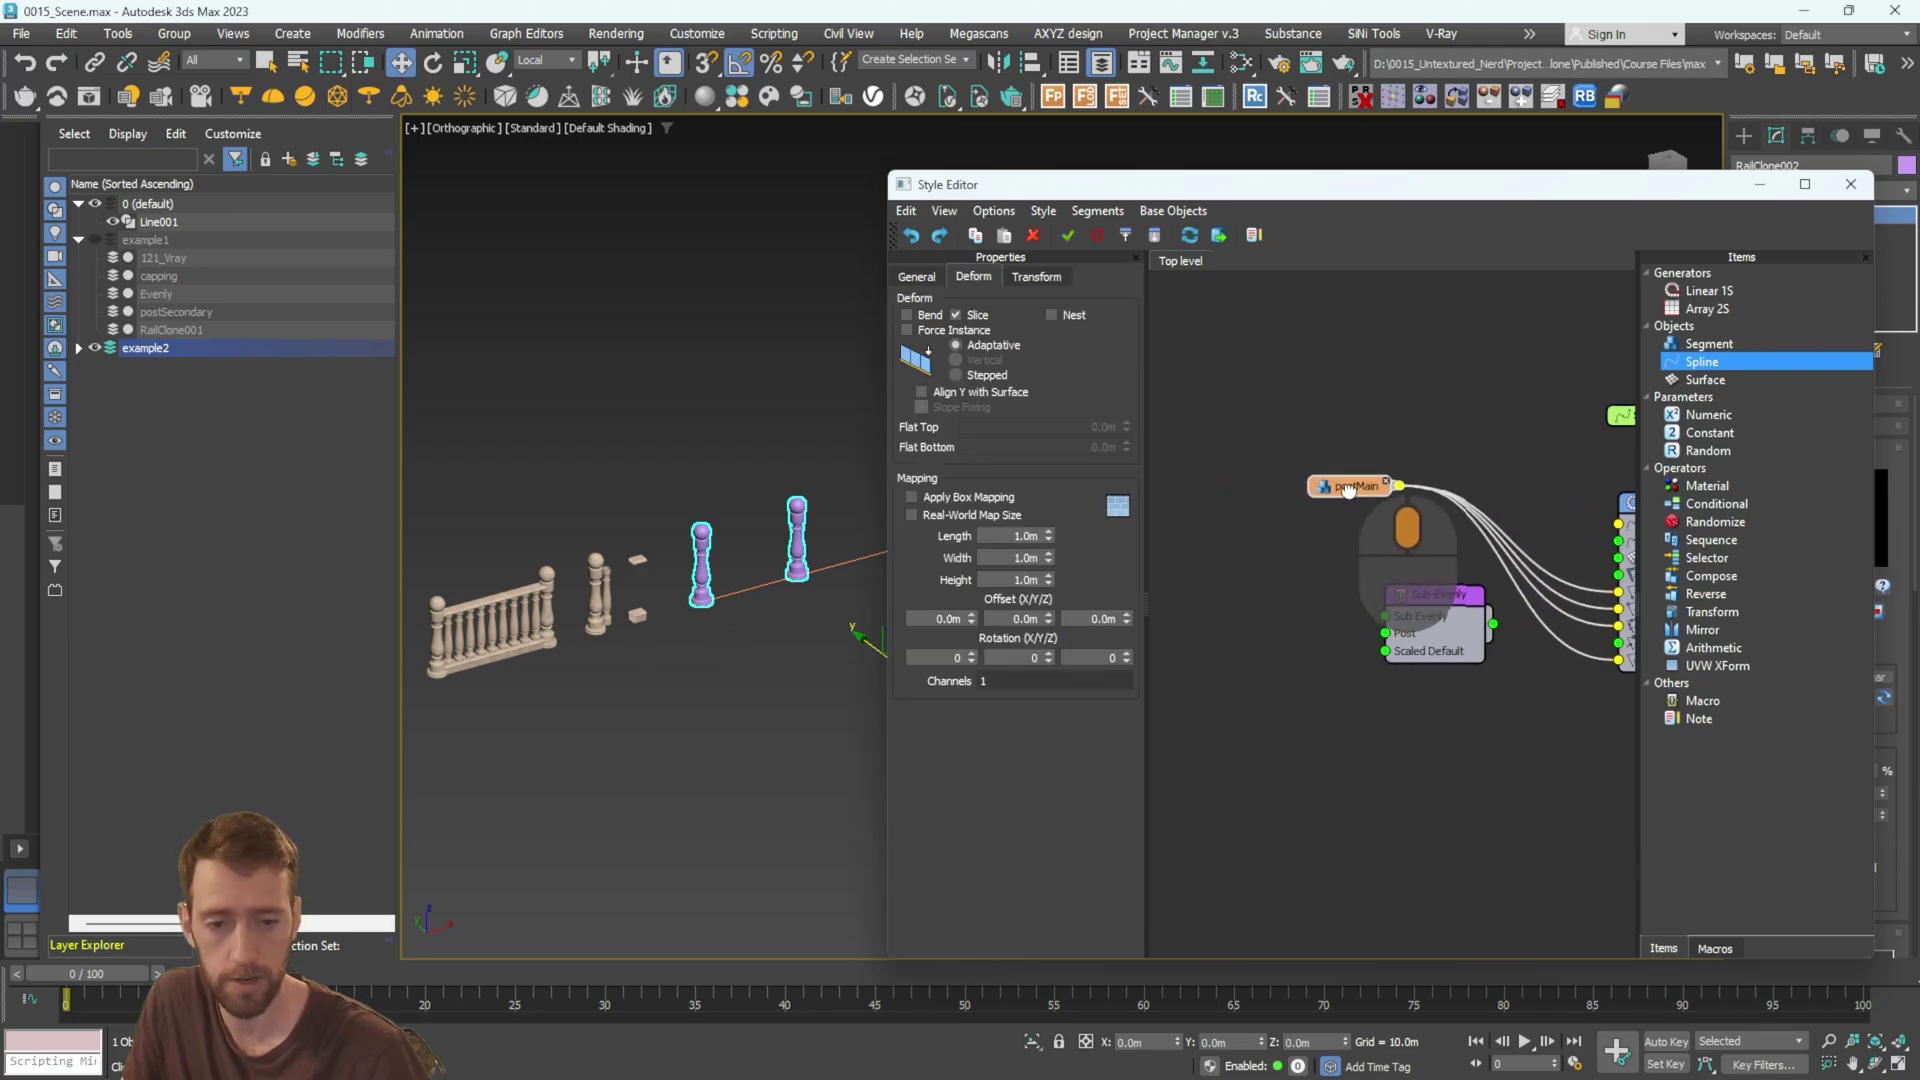
Add a second Segment node beside the Sub-Evenly macro and assign the small postSecondary baluster to it.
drag(1710, 347, 1290, 565)
click(1034, 341)
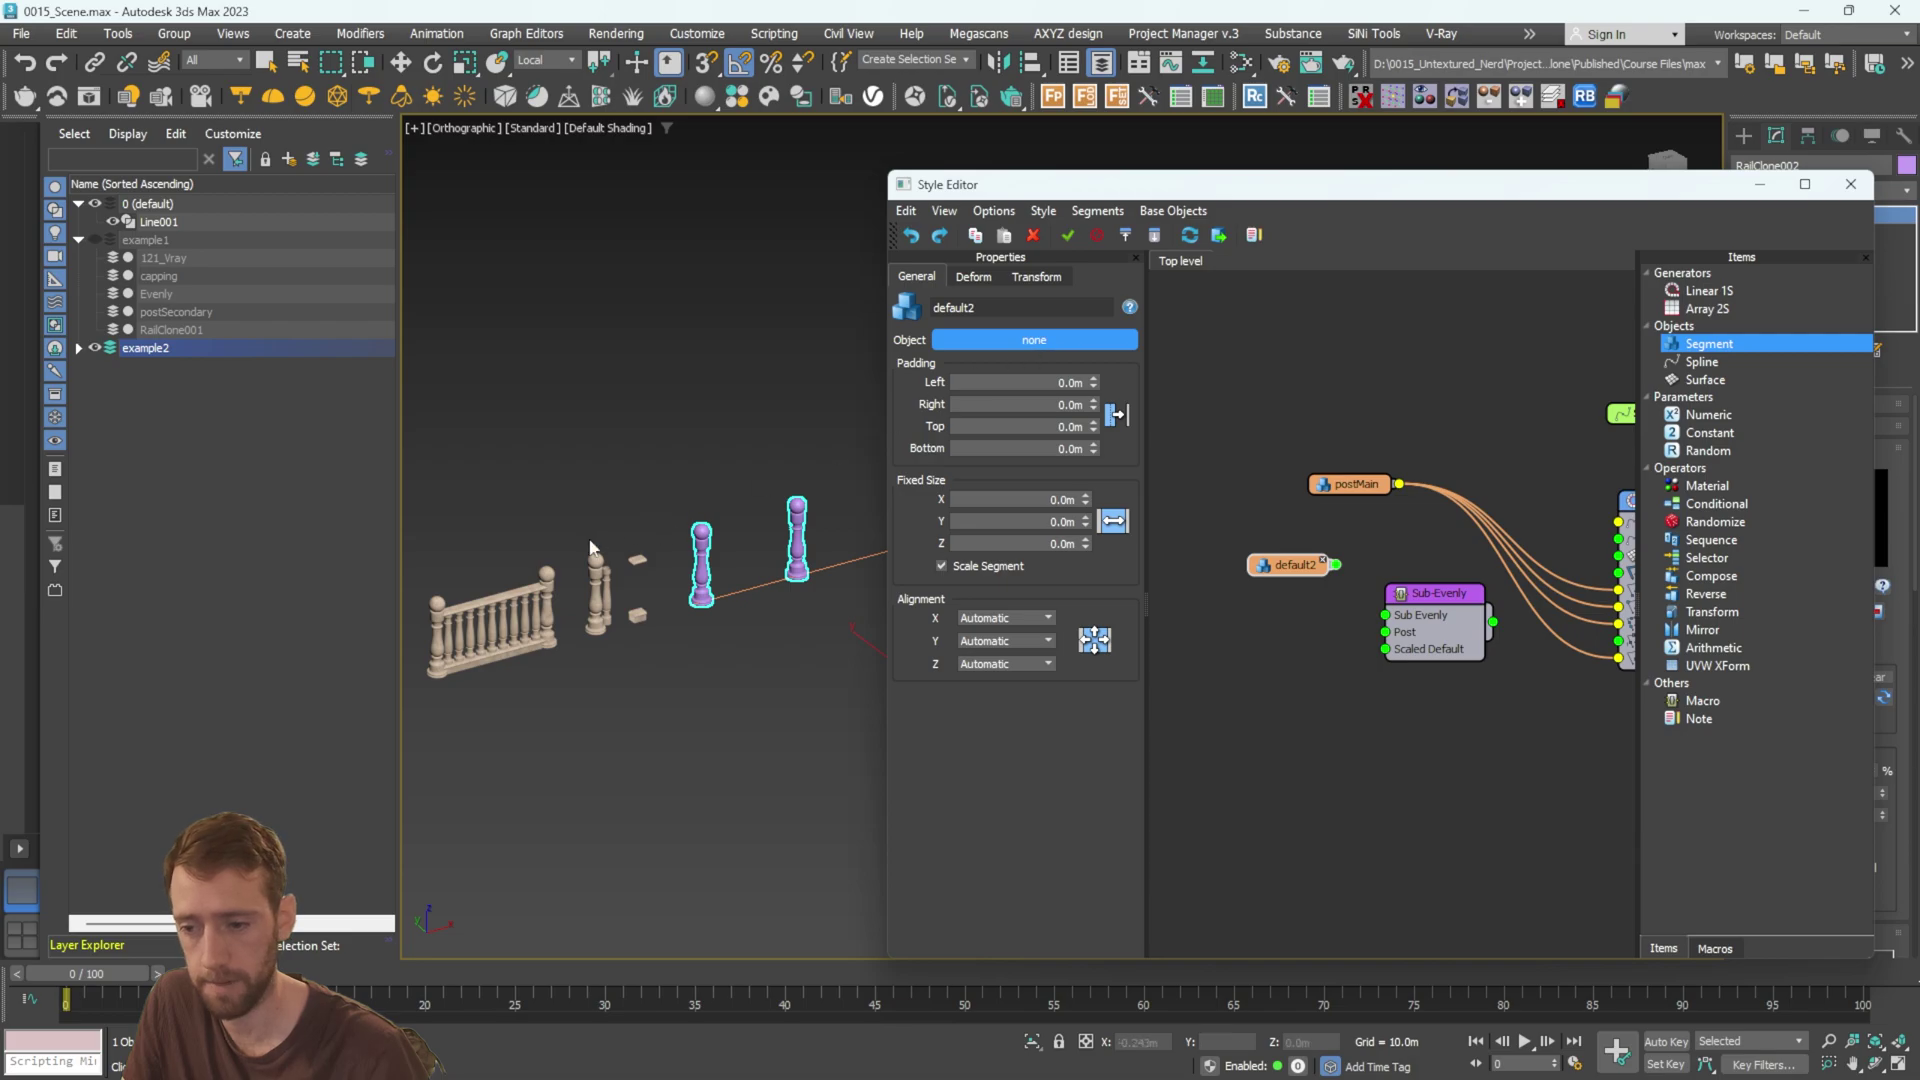
scroll(600, 588, up, 5)
click(635, 562)
click(636, 583)
Reselect the RailClone object, return to its Style Editor and hide the Layer Explorer.
alt+middle_drag(707, 671, 932, 674)
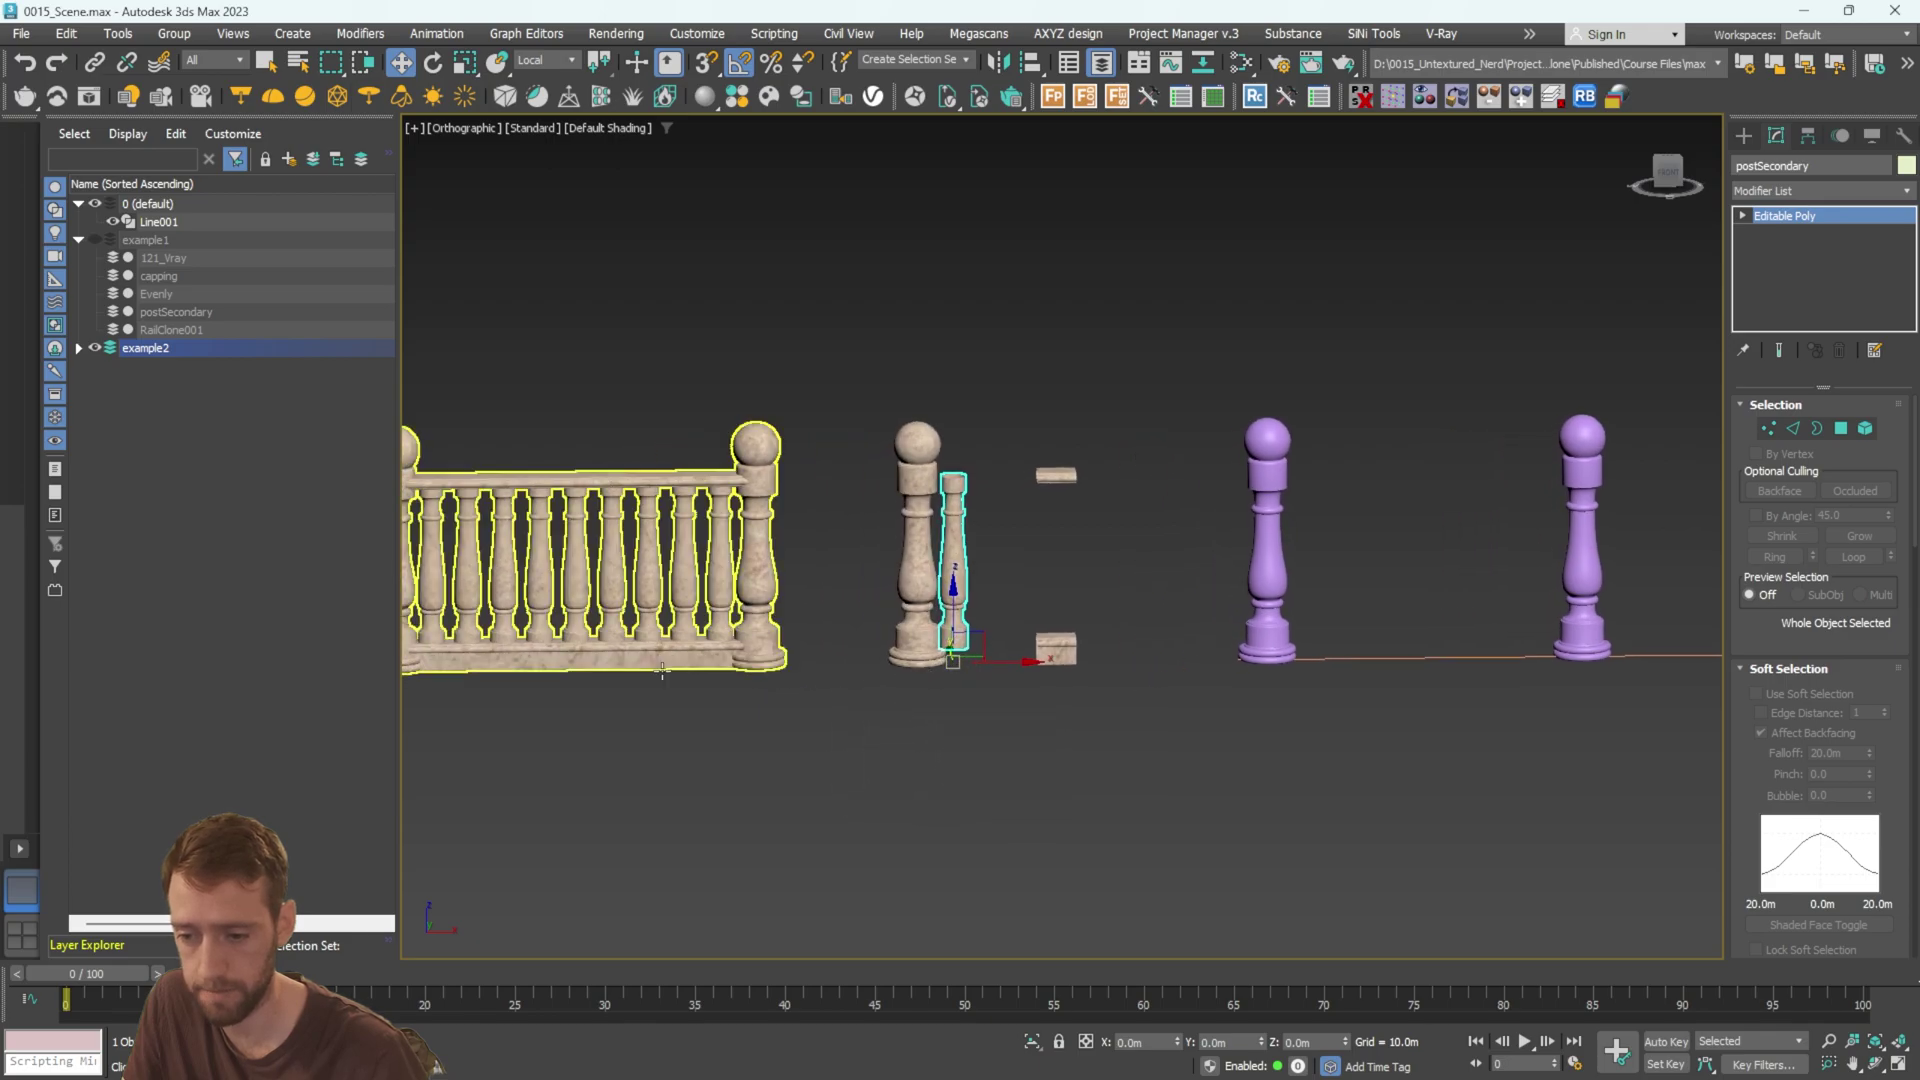
alt+middle_drag(1011, 602, 1317, 482)
double_click(1230, 535)
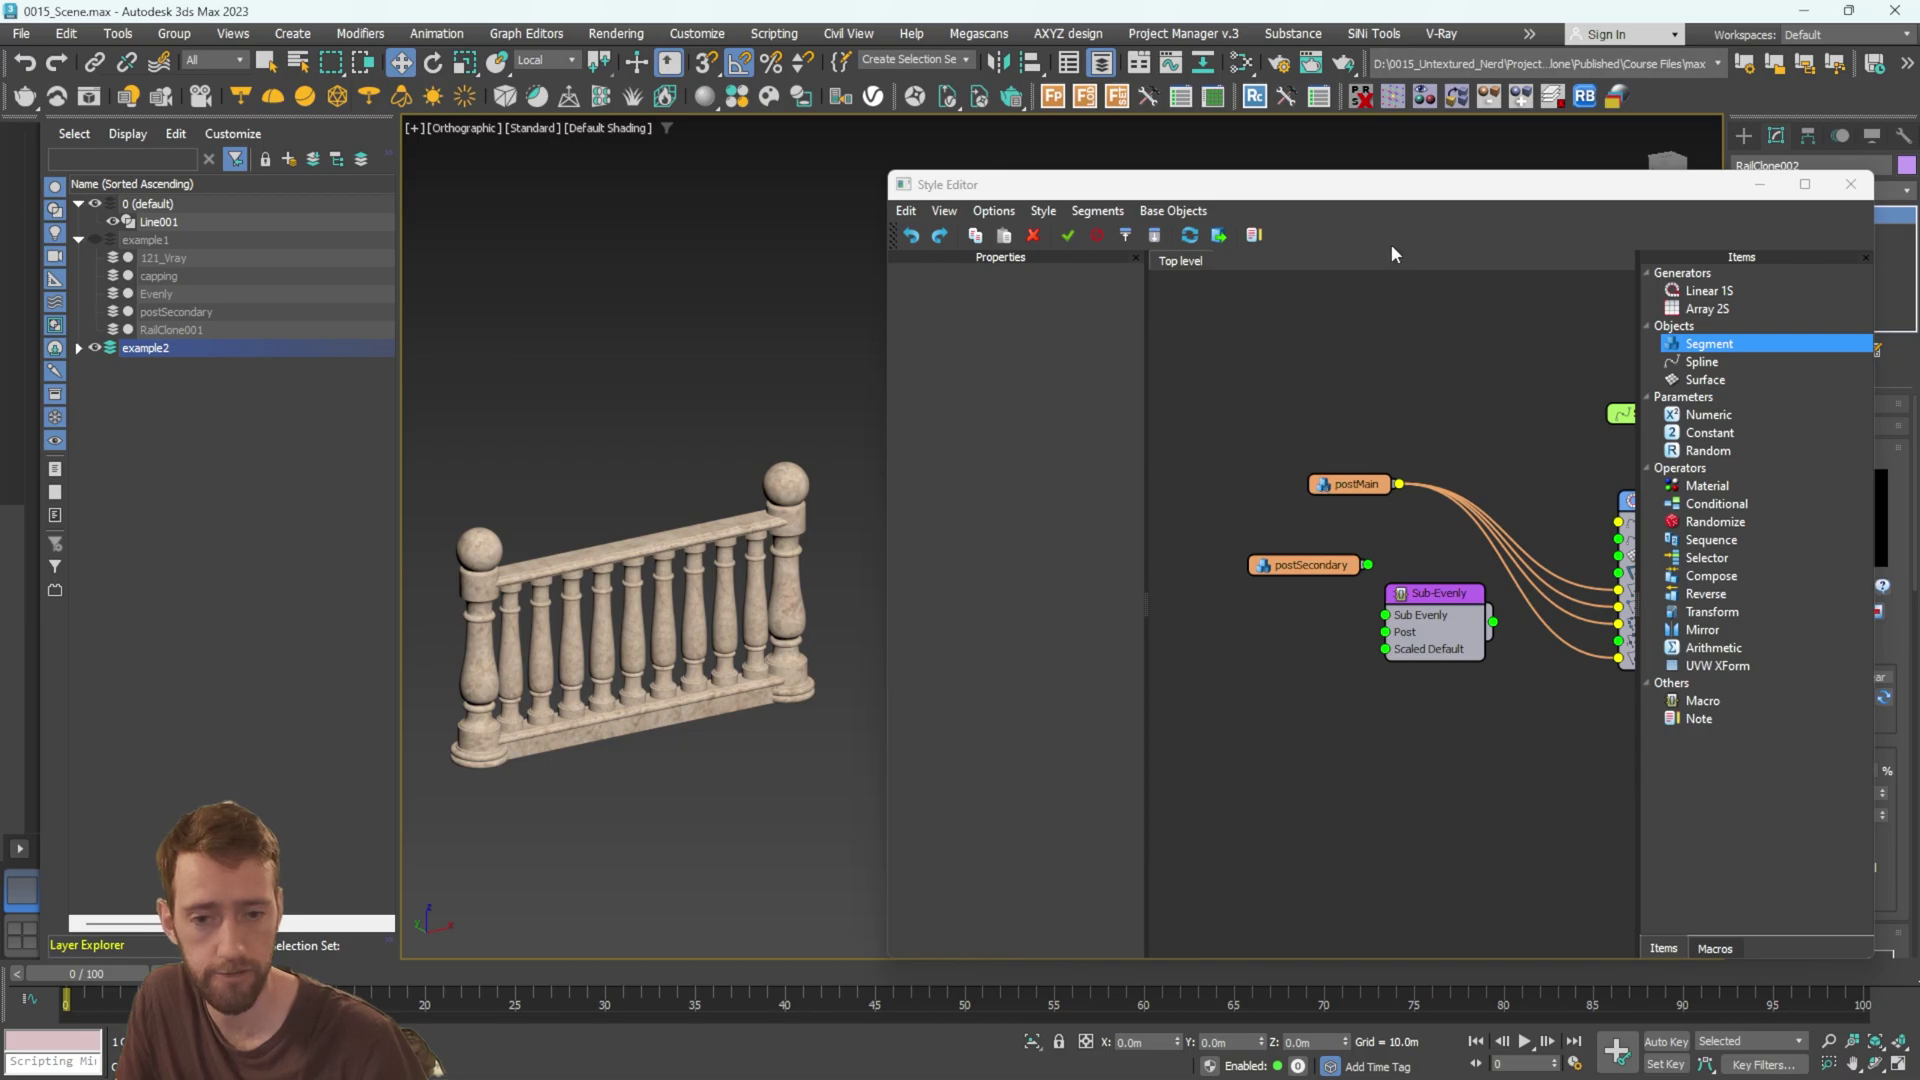
scroll(753, 488, down, 5)
middle_drag(753, 488, 561, 382)
click(1100, 66)
middle_drag(677, 373, 694, 565)
alt+middle_drag(694, 565, 623, 557)
scroll(595, 552, up, 3)
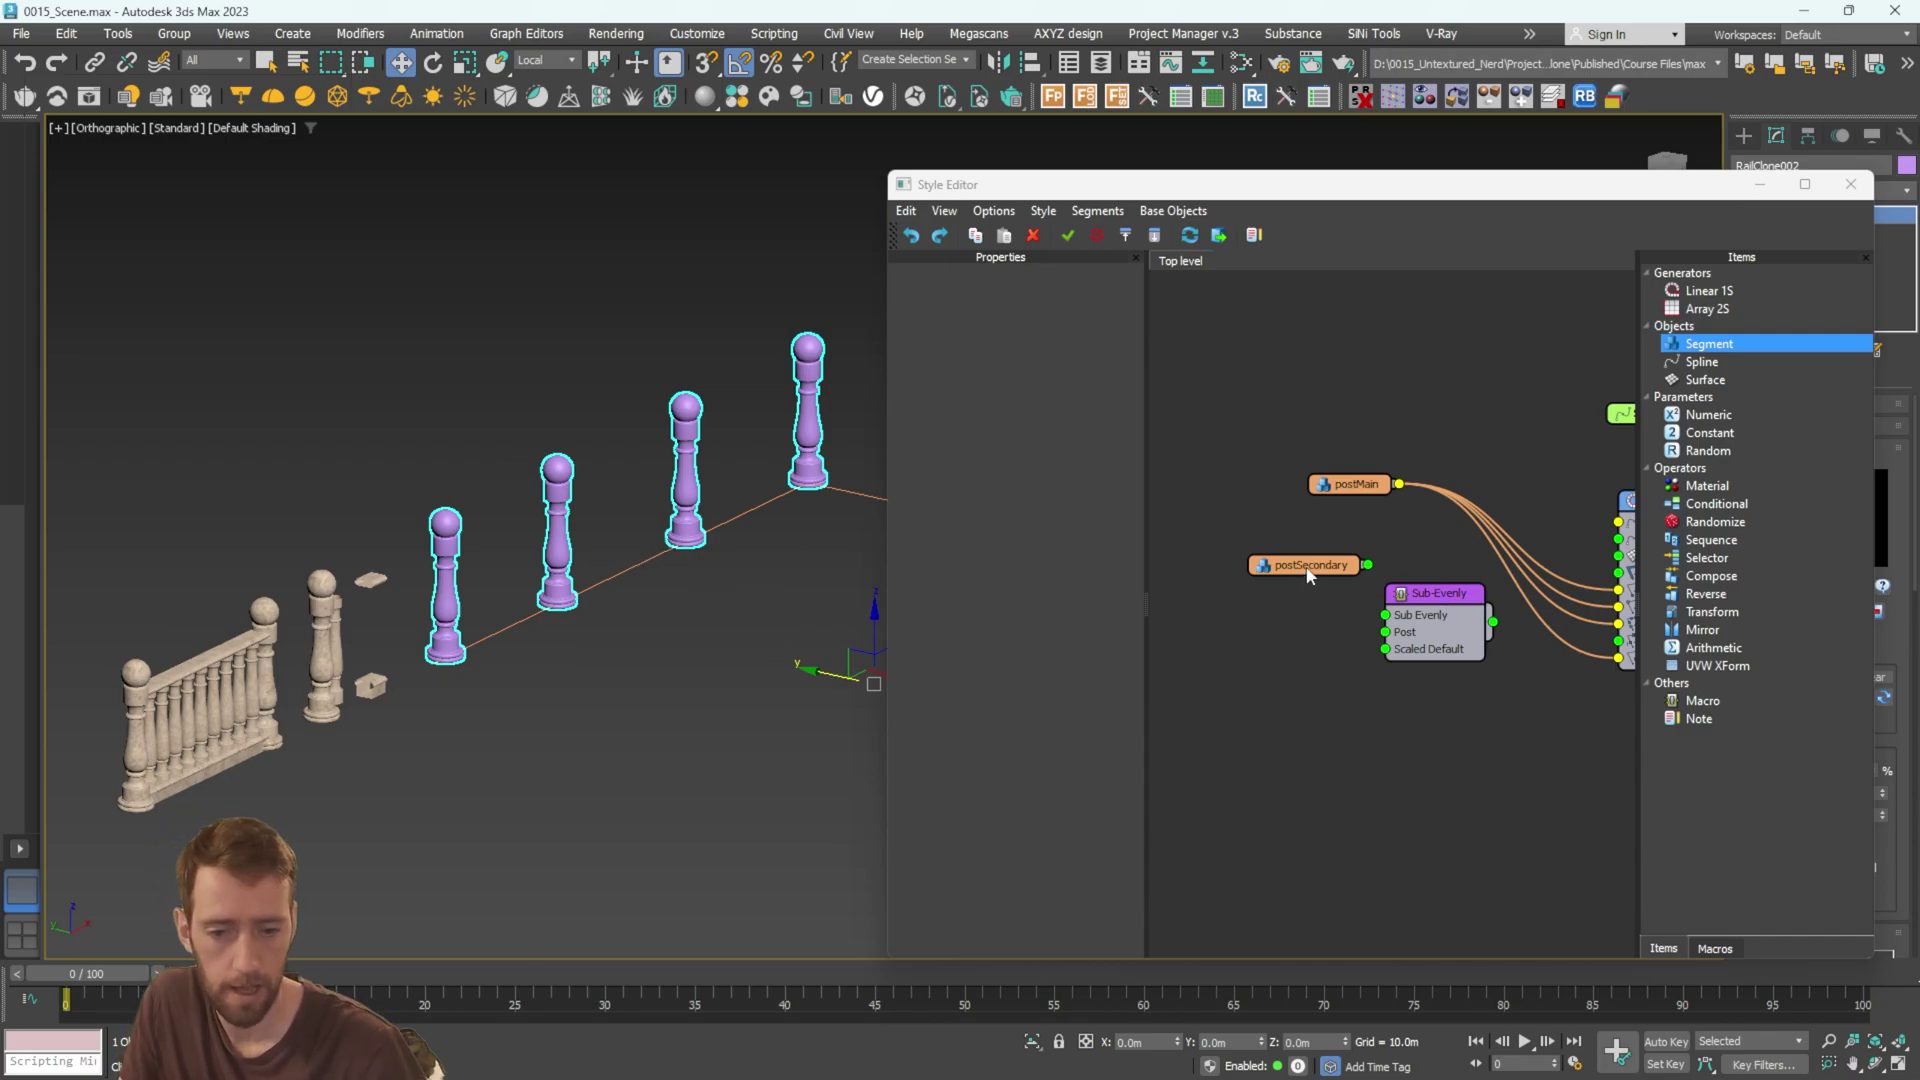
Wire postSecondary into the macro's Sub Evenly input and postMain into its Post input.
drag(1343, 568, 1284, 580)
middle_drag(1286, 580, 1255, 540)
drag(1270, 541, 1357, 576)
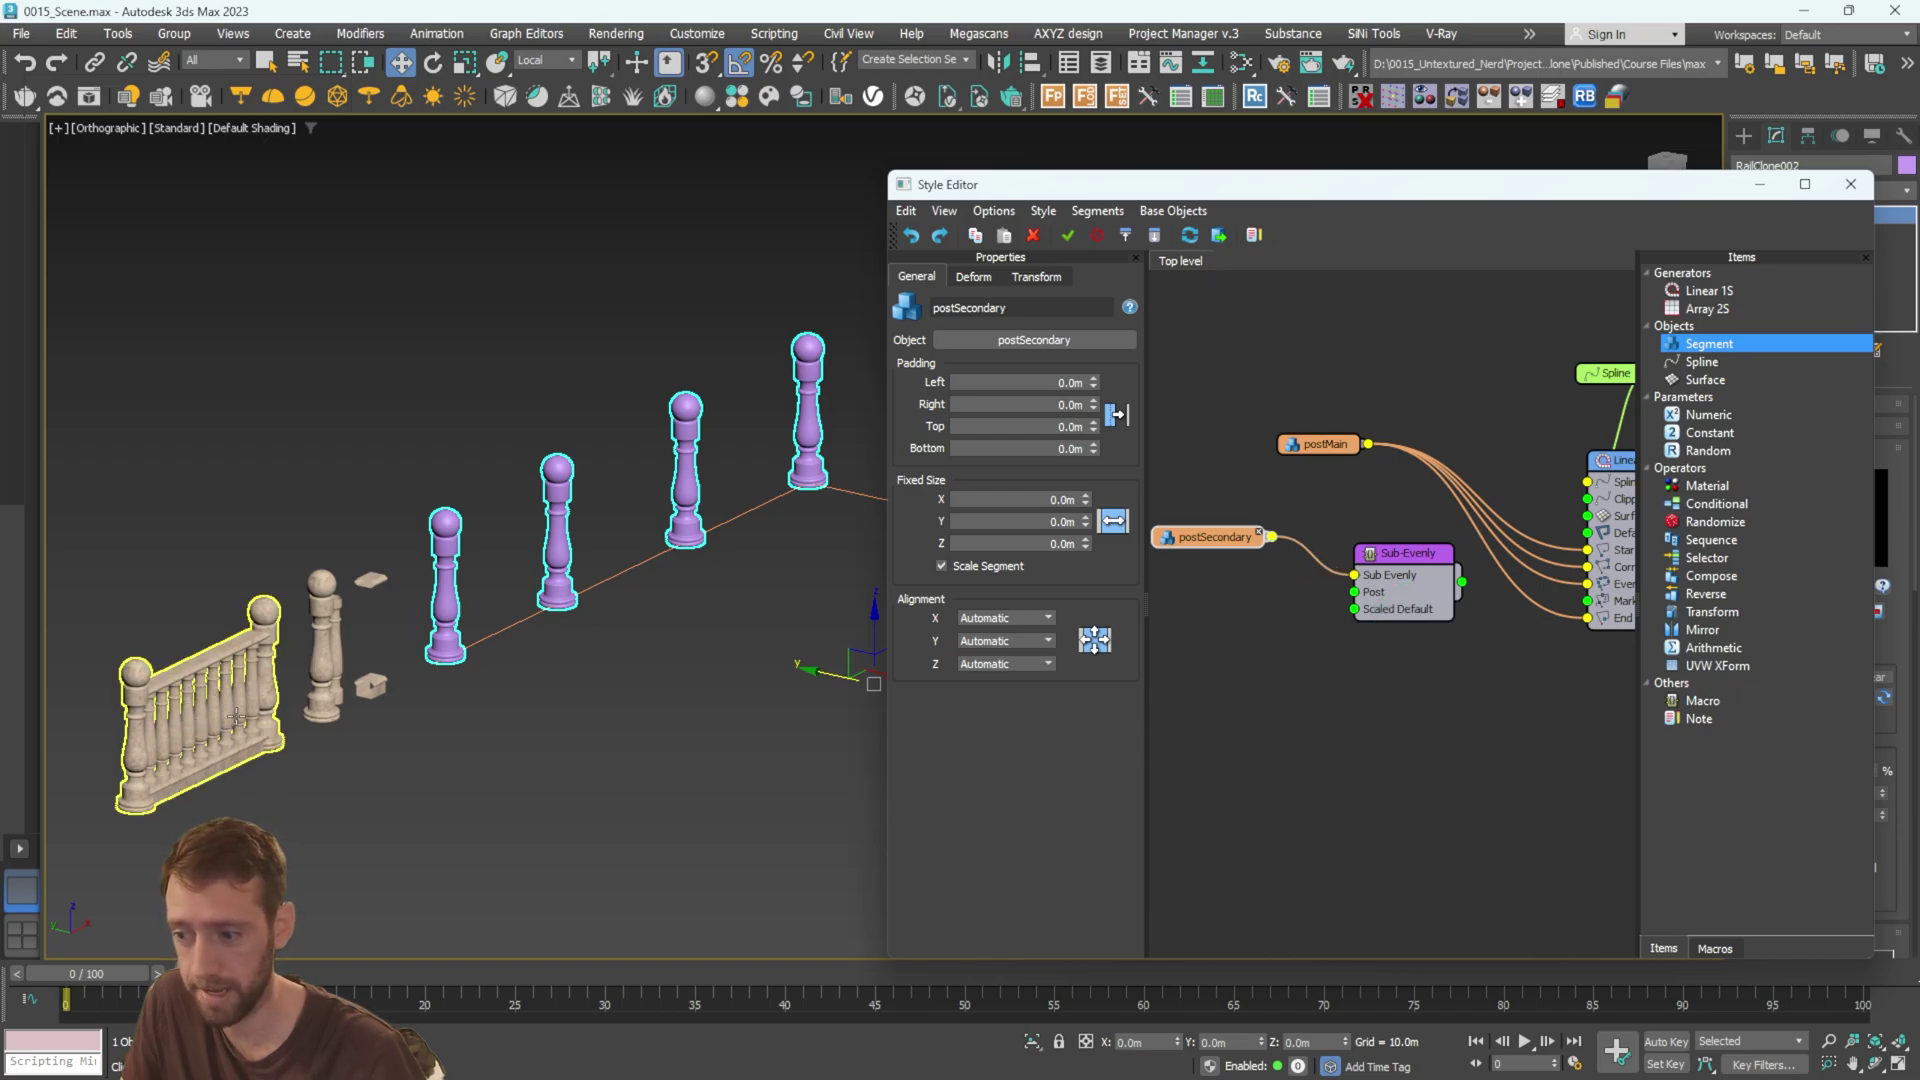
drag(1368, 444, 1304, 644)
Create an empty segment on the macro's Scaled Default input and name it null.
mouse_move(1380, 681)
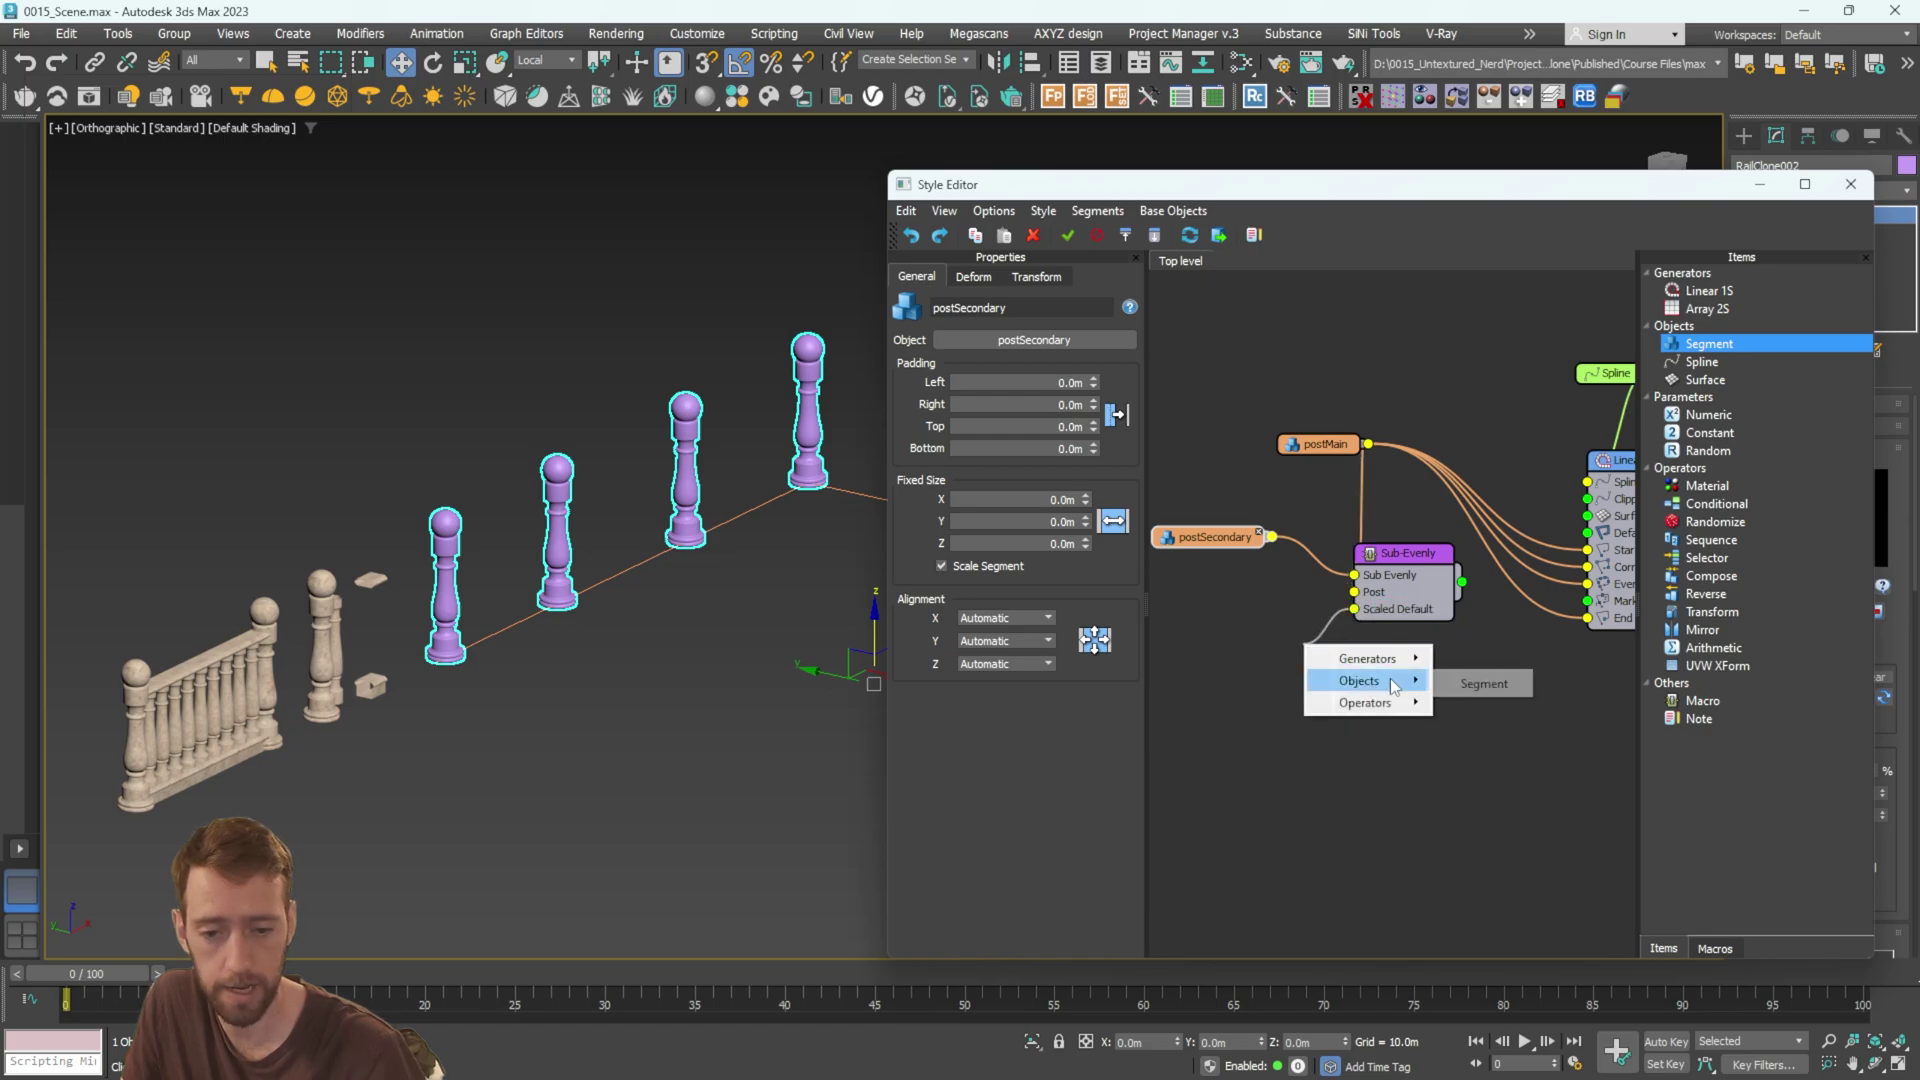
click(1468, 685)
drag(1002, 308, 862, 293)
text(null)
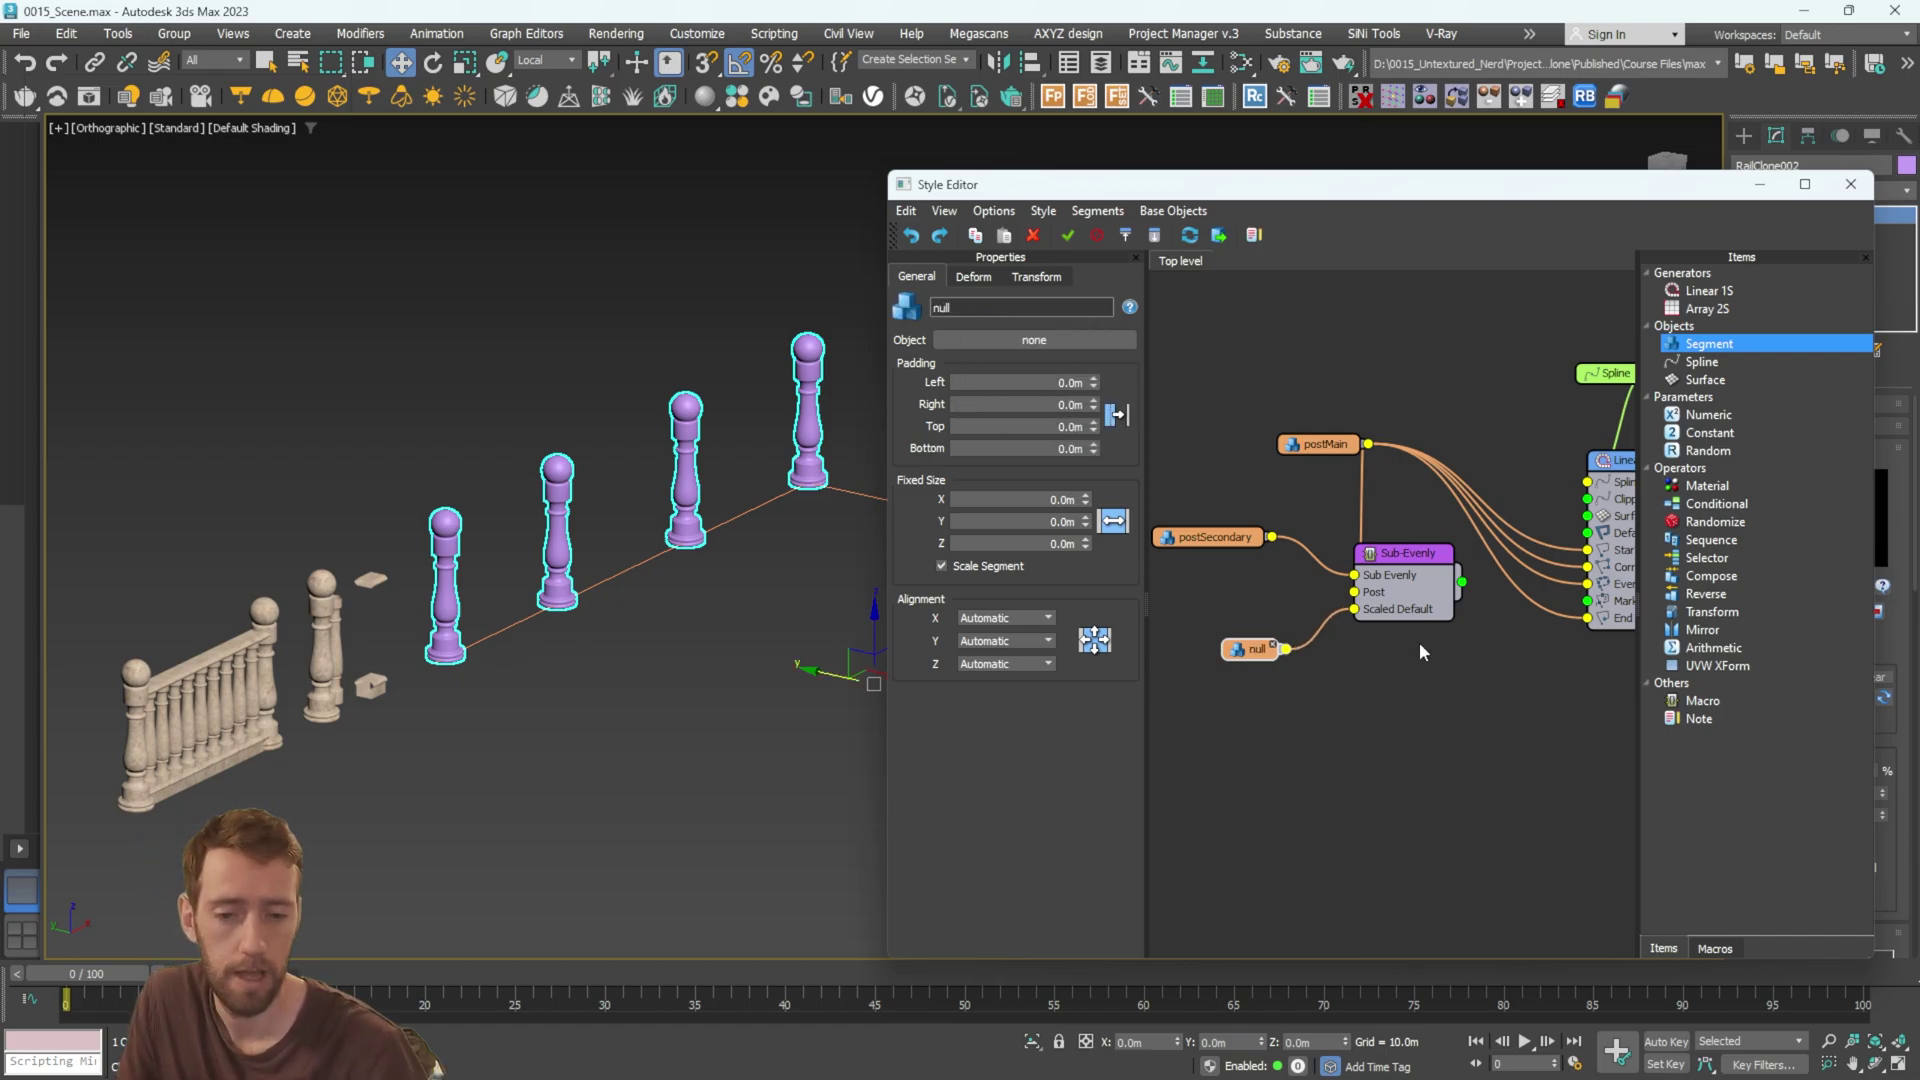
Wire the Sub-Evenly macro's output into the Default input of the Linear 1S generator.
middle_drag(1410, 527, 1319, 508)
click(1368, 532)
mouse_move(1366, 560)
mouse_down()
mouse_move(1406, 493)
mouse_move(1473, 506)
mouse_move(1500, 580)
mouse_move(1493, 513)
mouse_up()
Examine the spacing of the small balusters on the finished reference balustrade from the front.
middle_drag(615, 416, 700, 418)
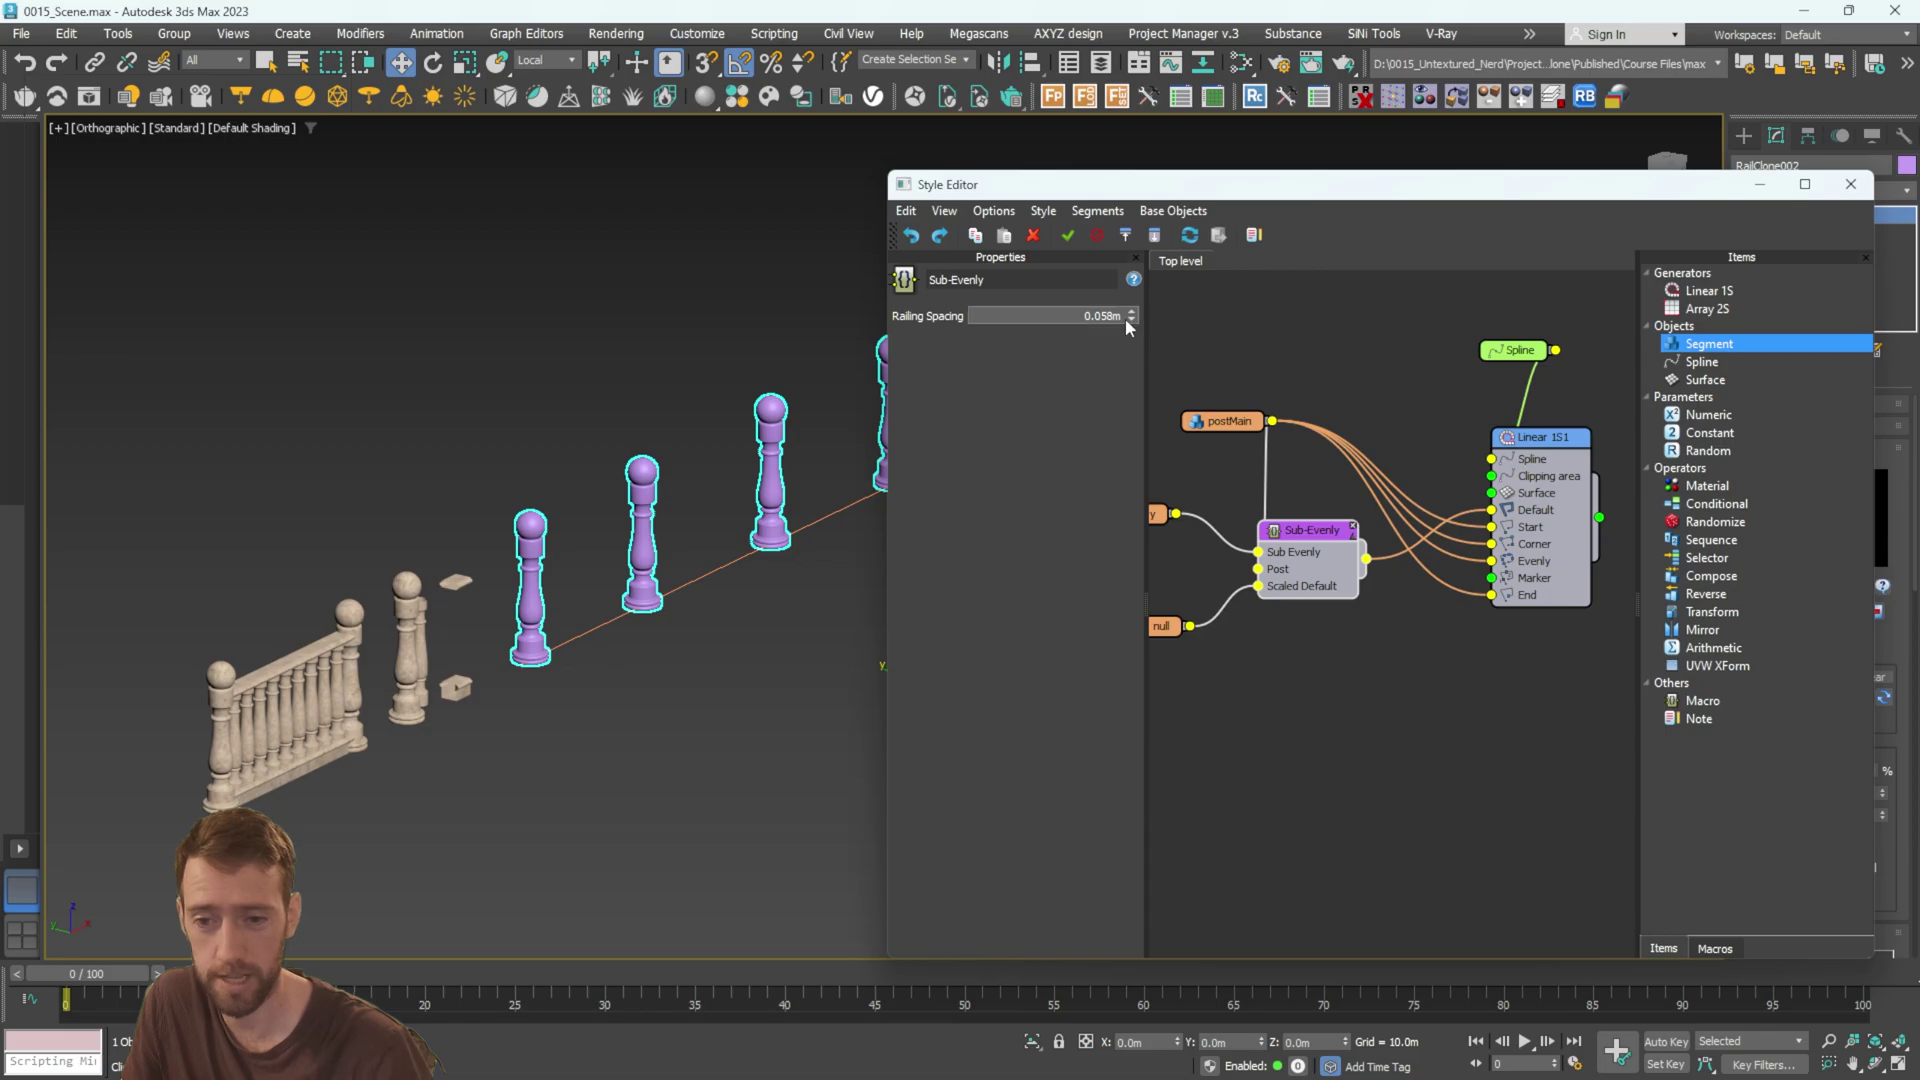
alt+middle_drag(460, 619, 390, 604)
middle_drag(390, 604, 615, 600)
scroll(490, 575, up, 6)
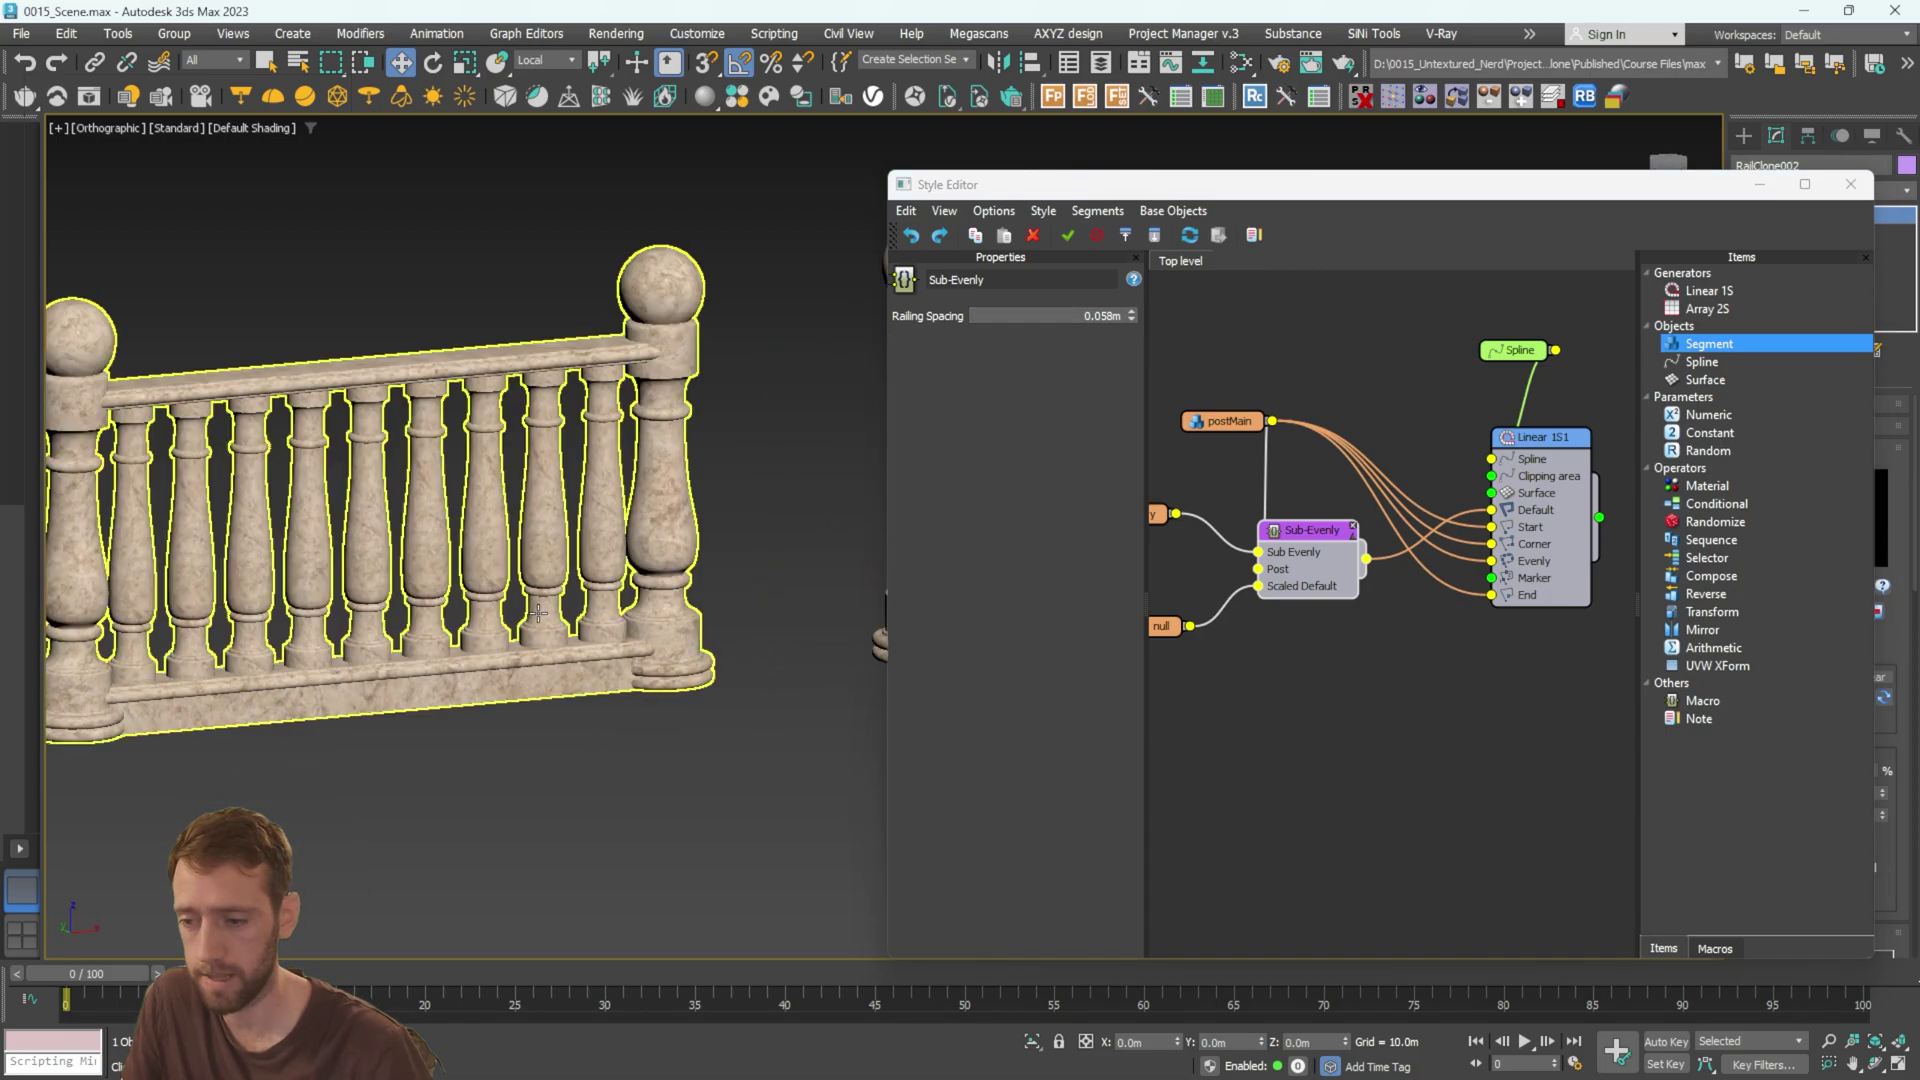
alt+middle_drag(518, 540, 484, 530)
middle_drag(492, 532, 528, 552)
key(f)
key(z)
scroll(621, 601, down, 8)
middle_drag(417, 602, 643, 616)
scroll(643, 614, up, 8)
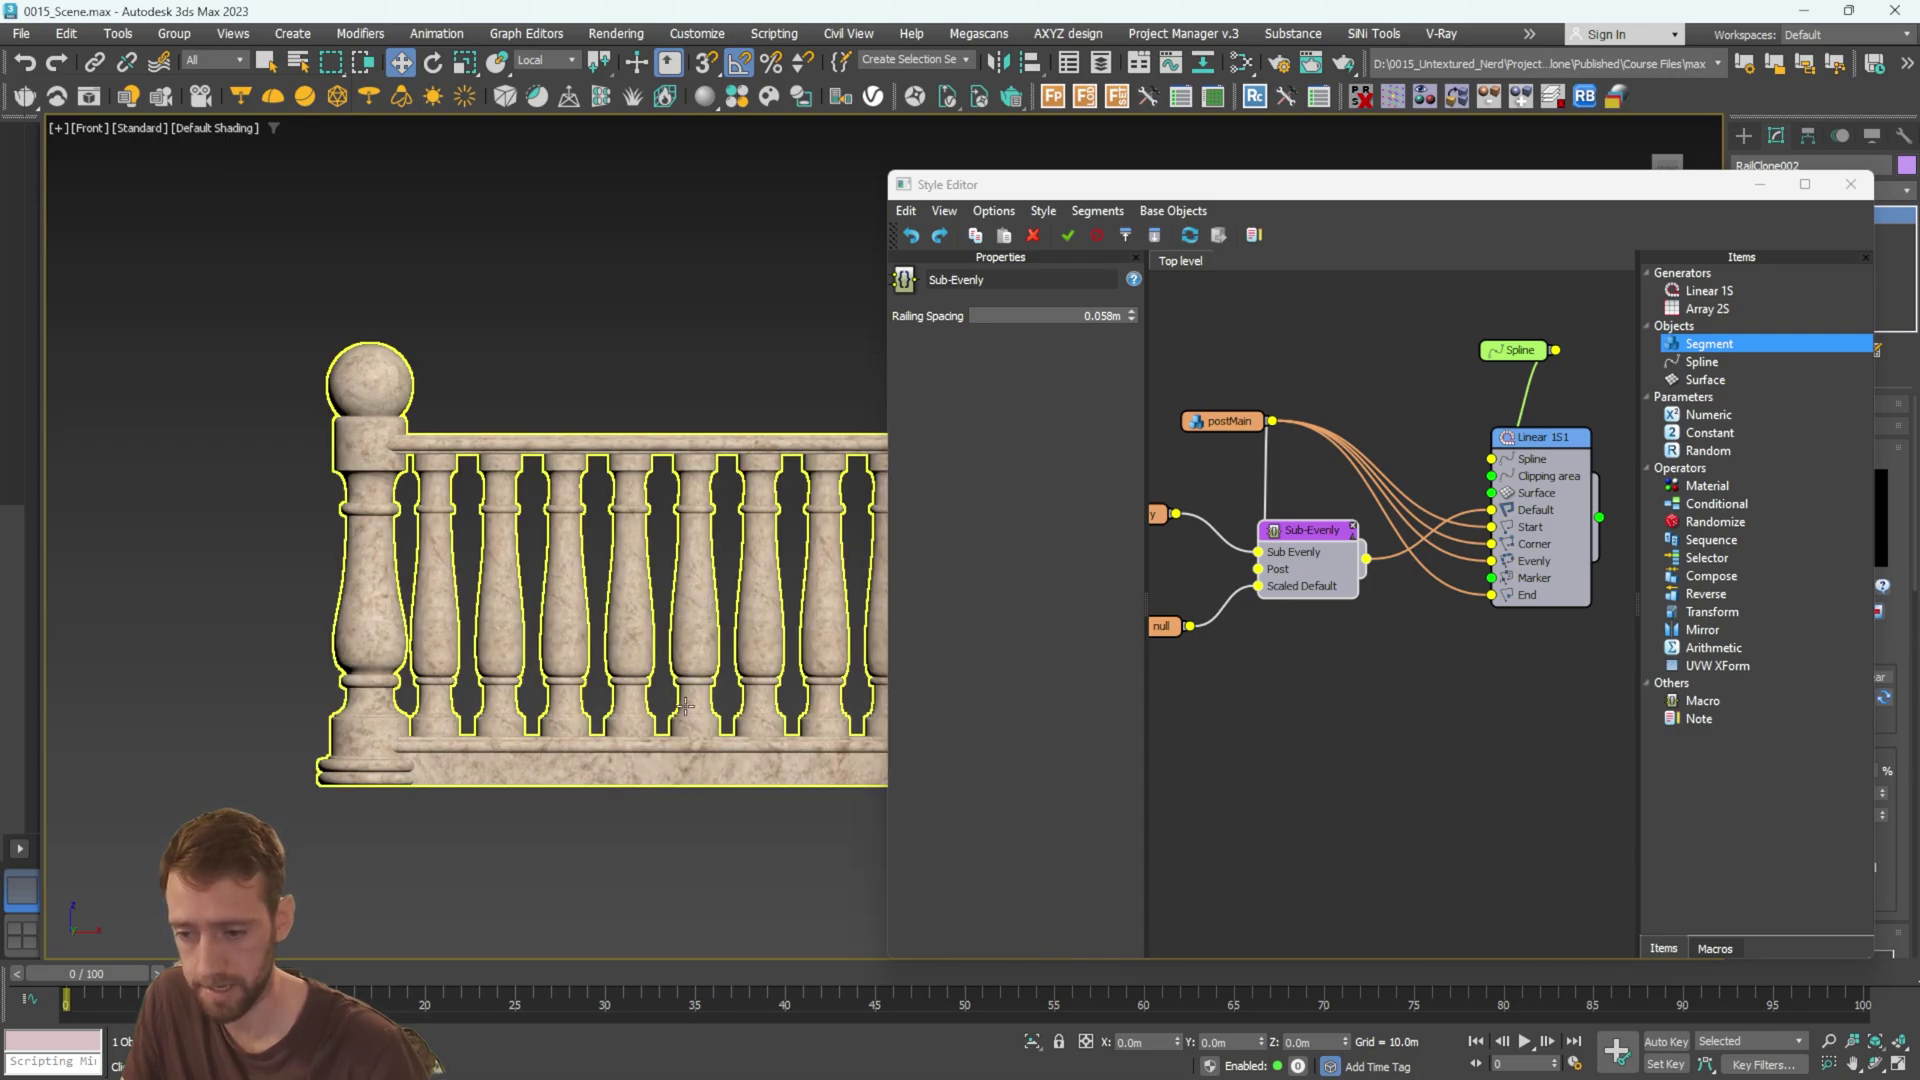
scroll(686, 707, up, 4)
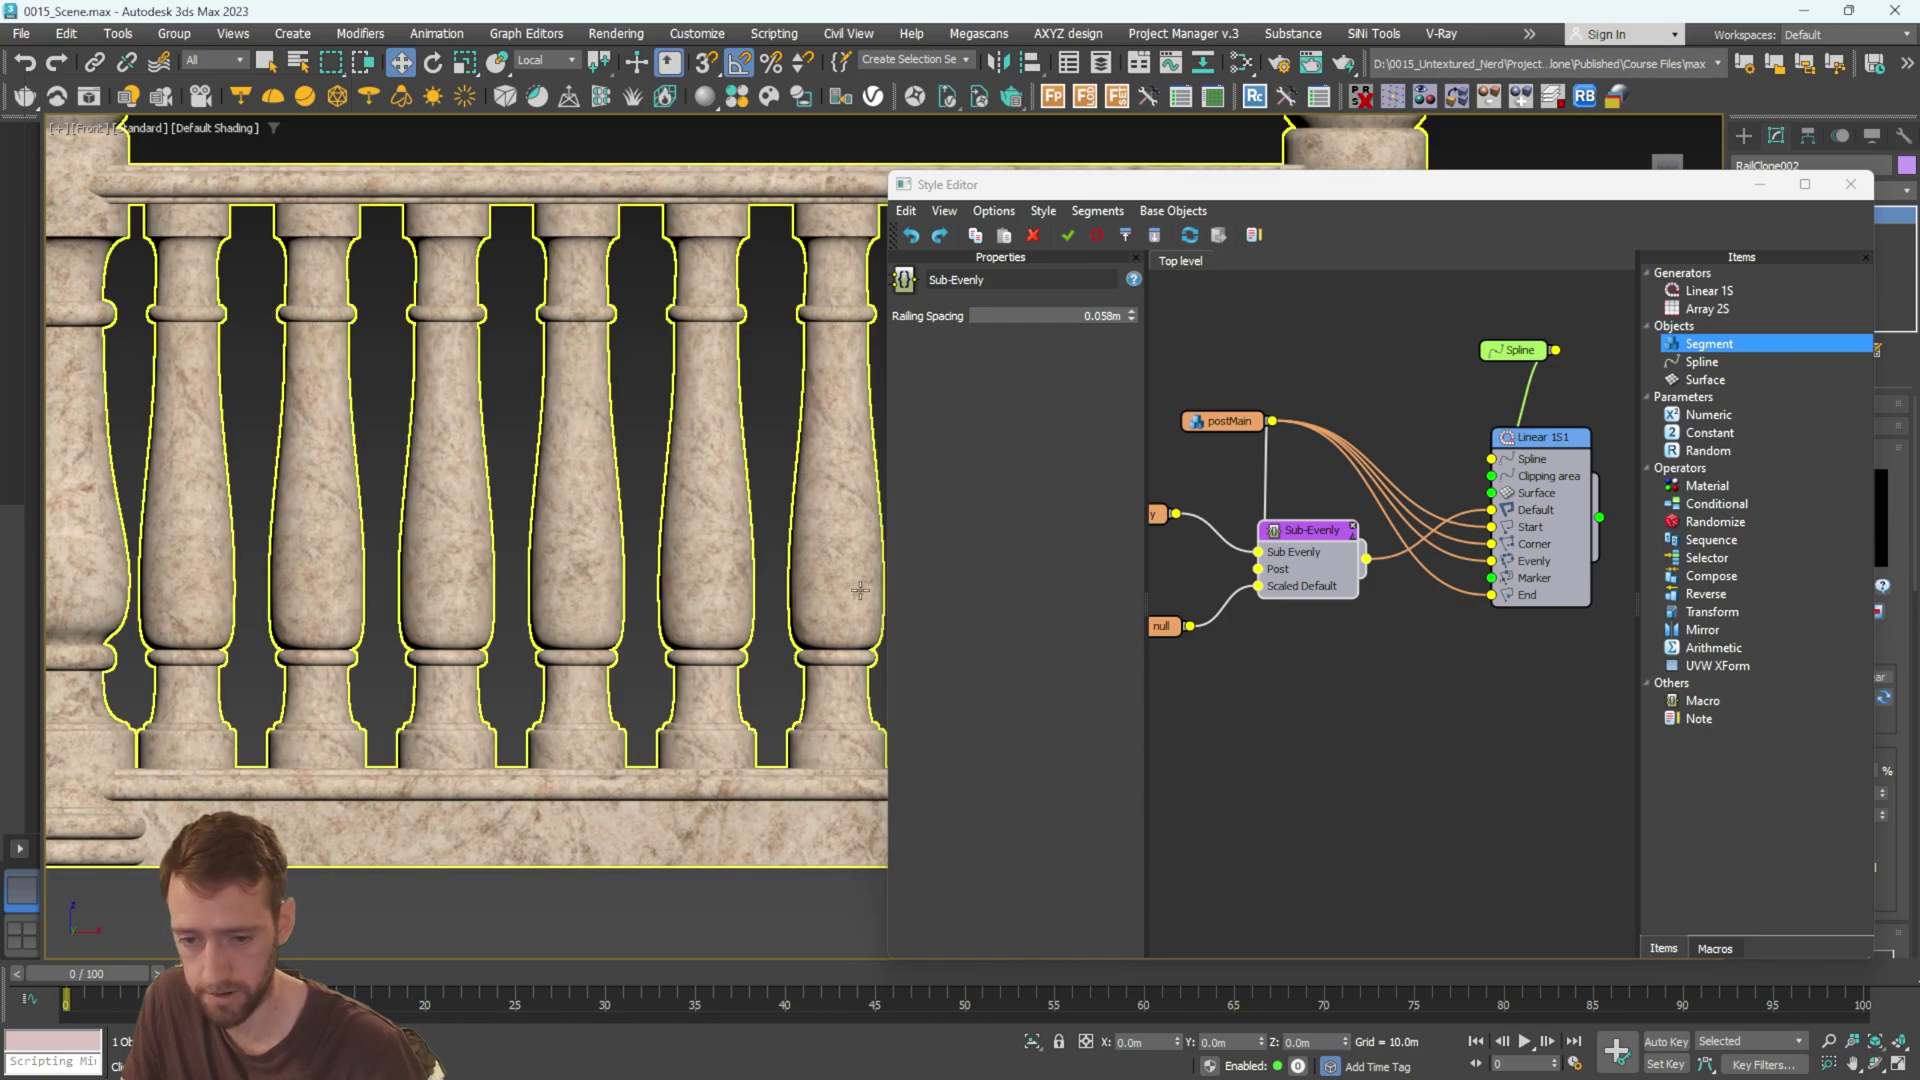
Set the Sub-Evenly macro's Railing Spacing to 0.2 m.
drag(1069, 316, 1135, 322)
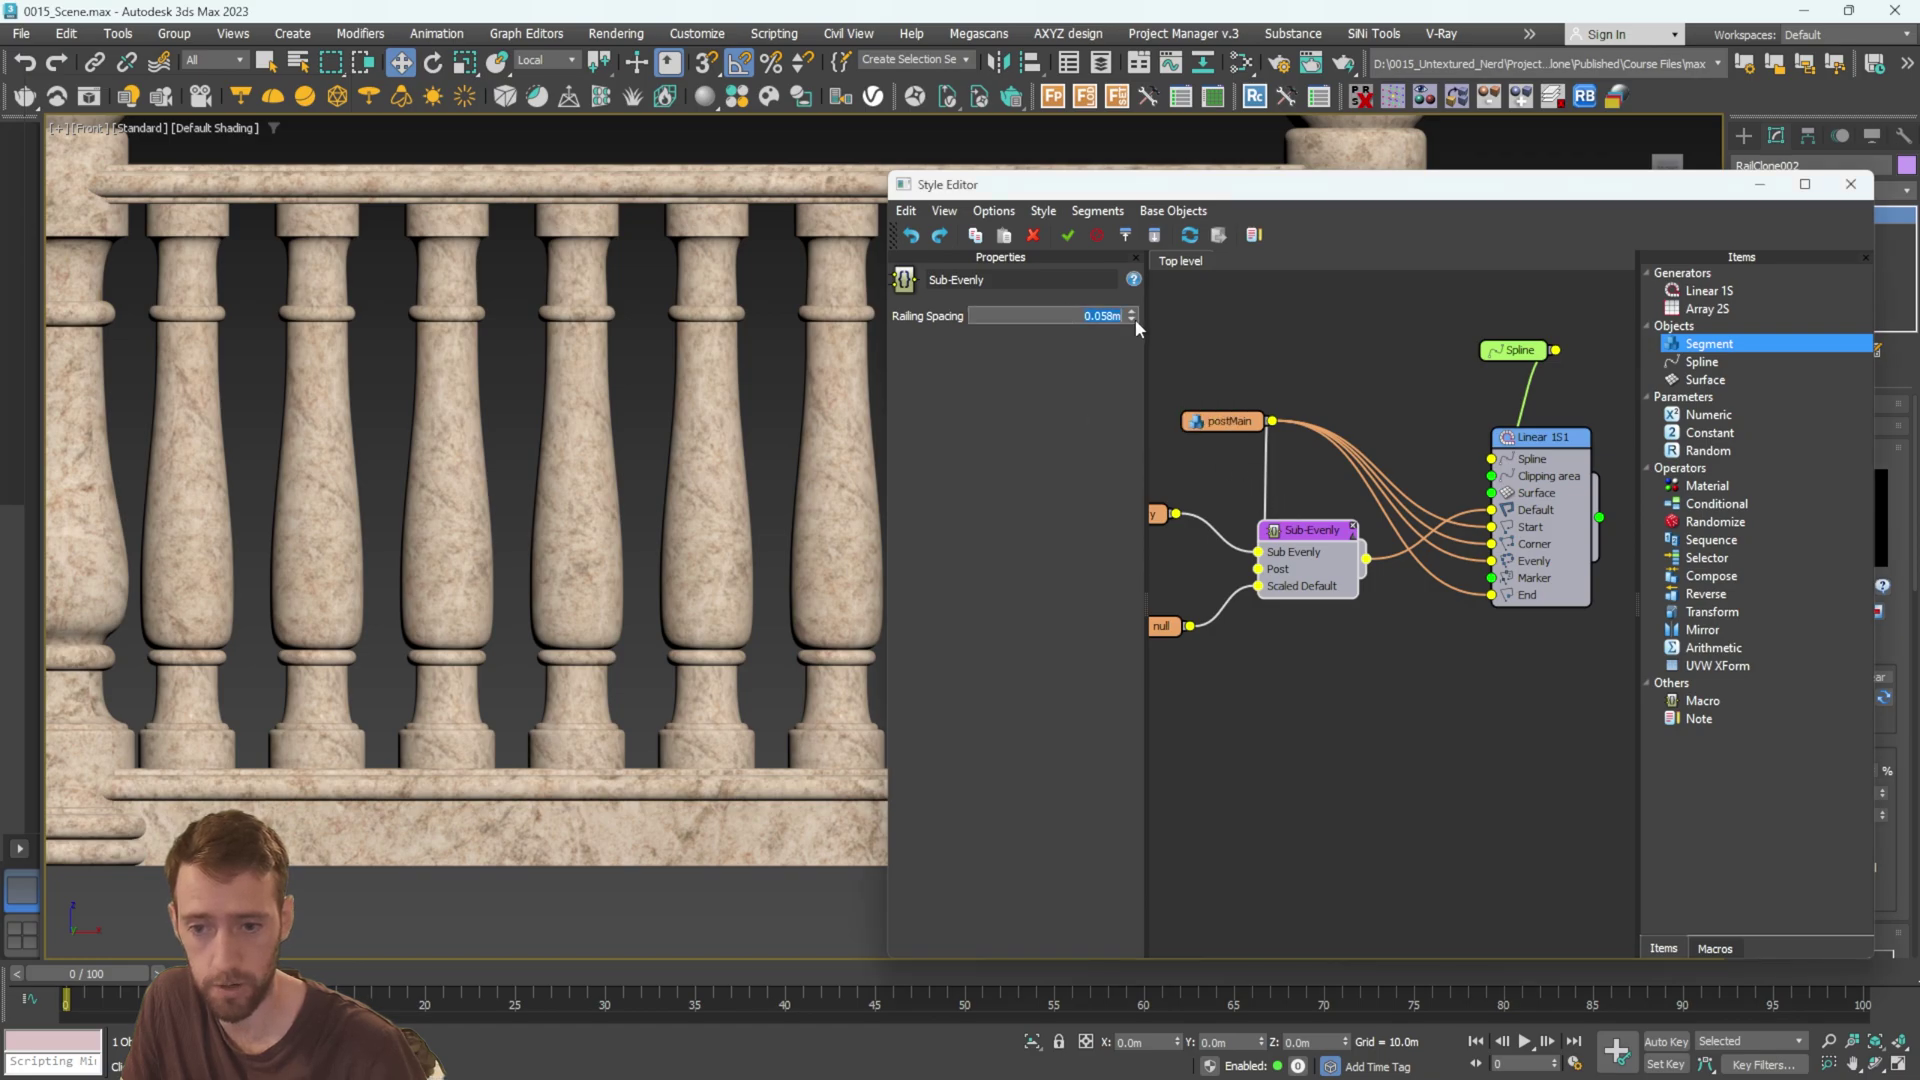
text(.2)
key(Return)
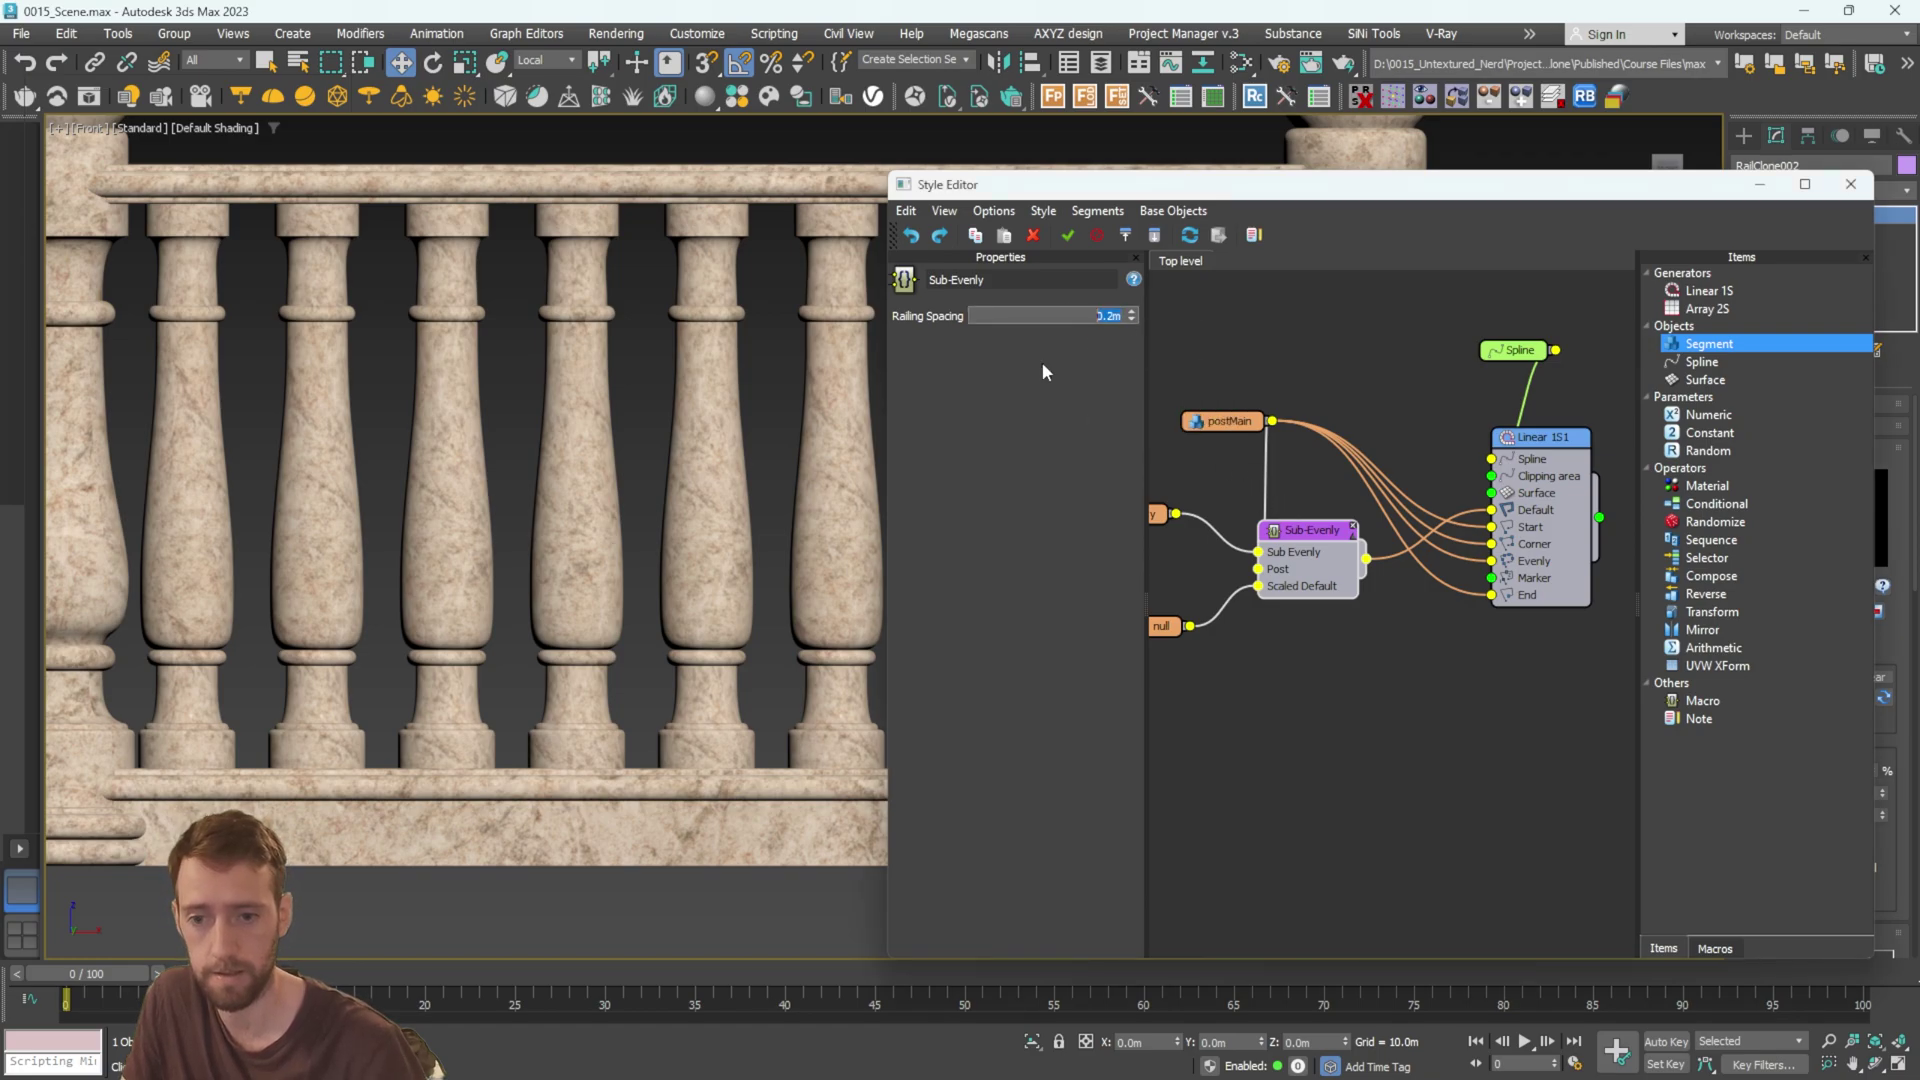
Inspect how the small balusters meet the main posts and compare their height with the reference balustrade.
scroll(520, 592, down, 9)
alt+middle_drag(580, 582, 731, 636)
scroll(730, 636, up, 10)
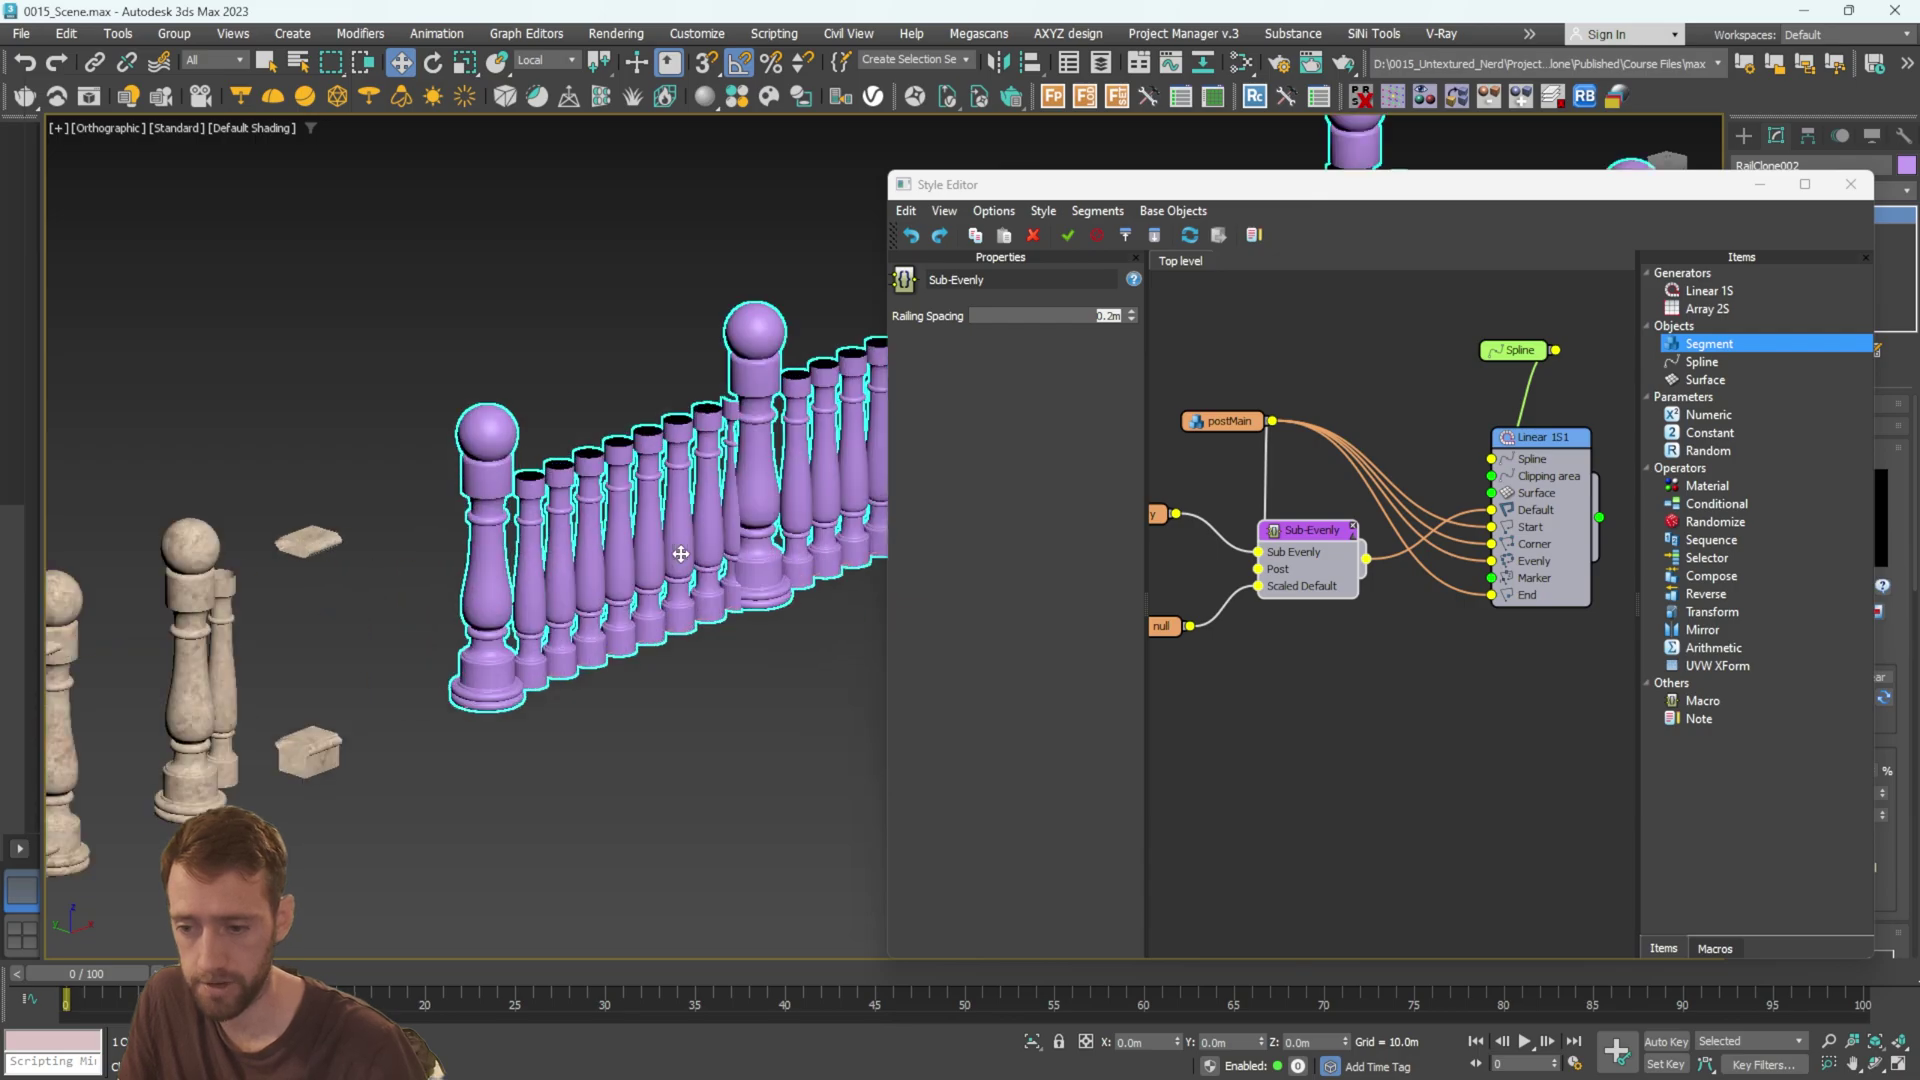
scroll(609, 470, down, 10)
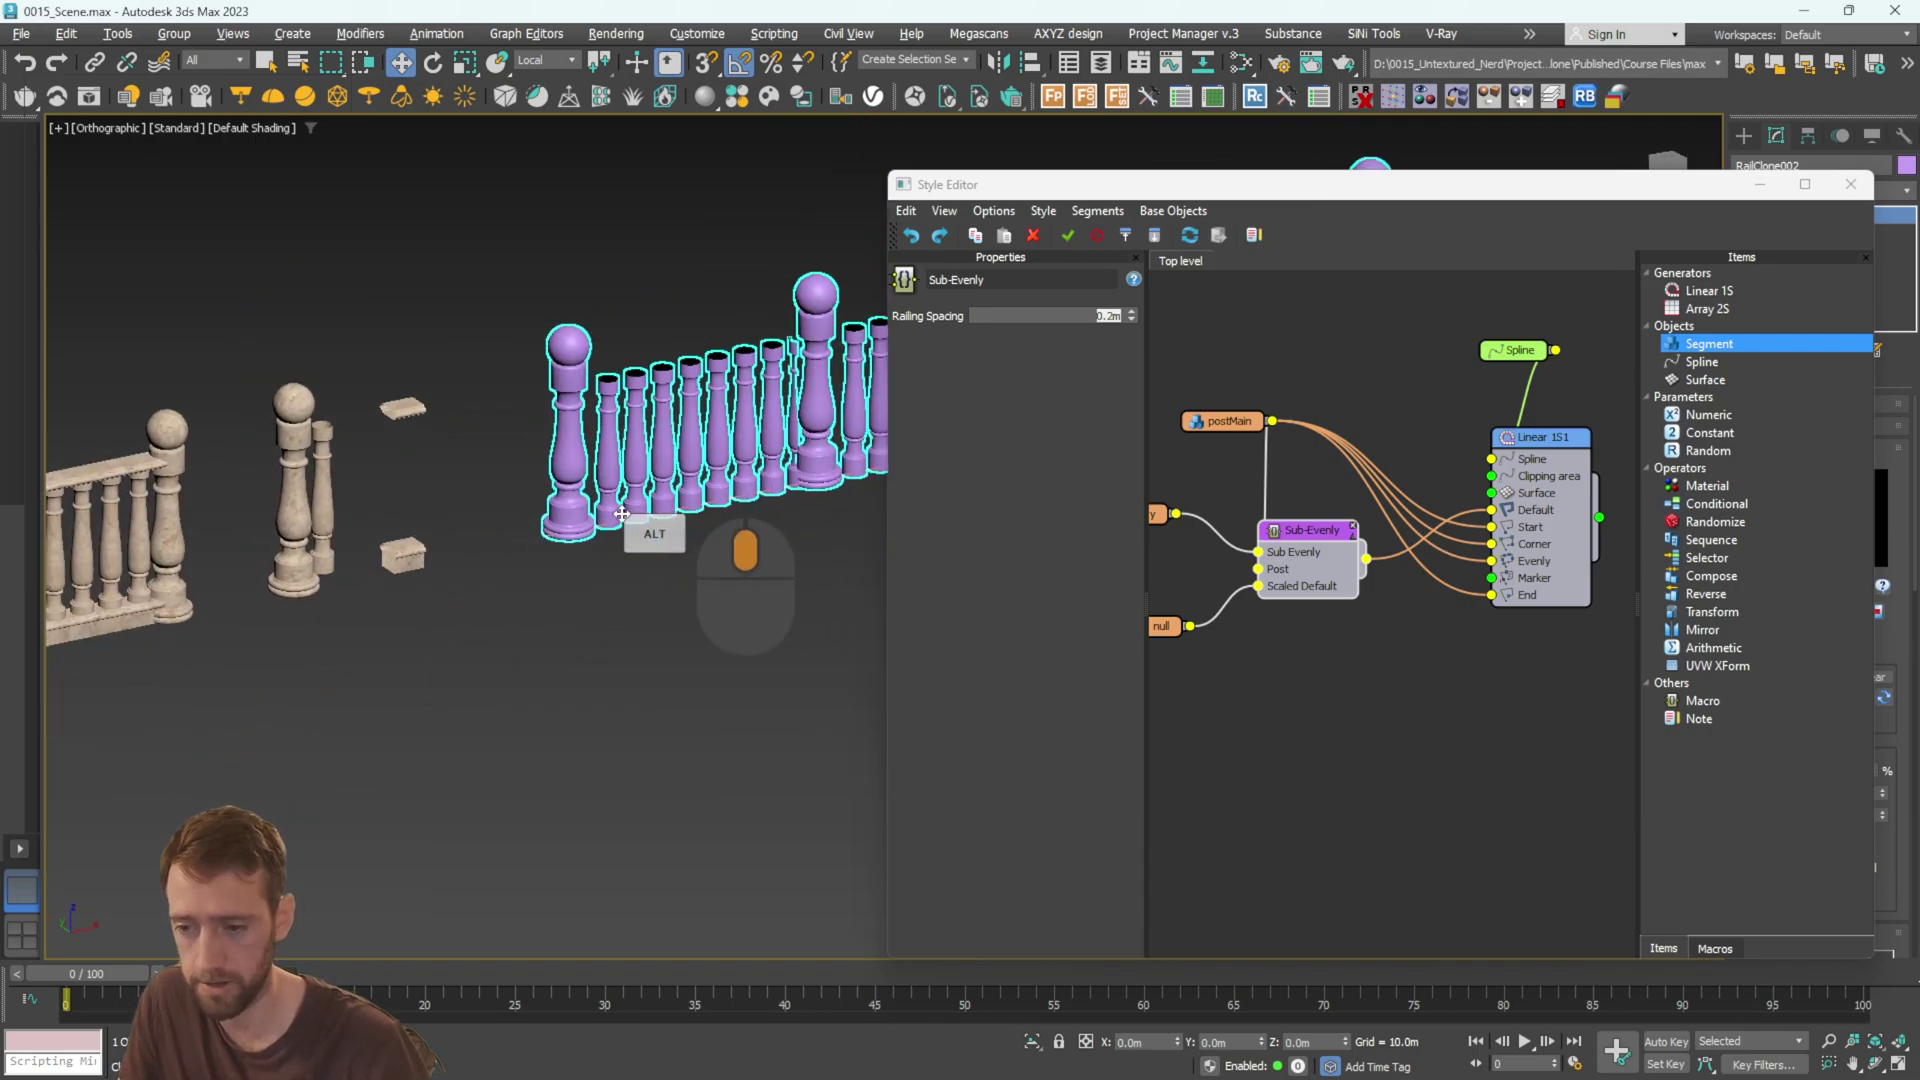
scroll(588, 542, up, 6)
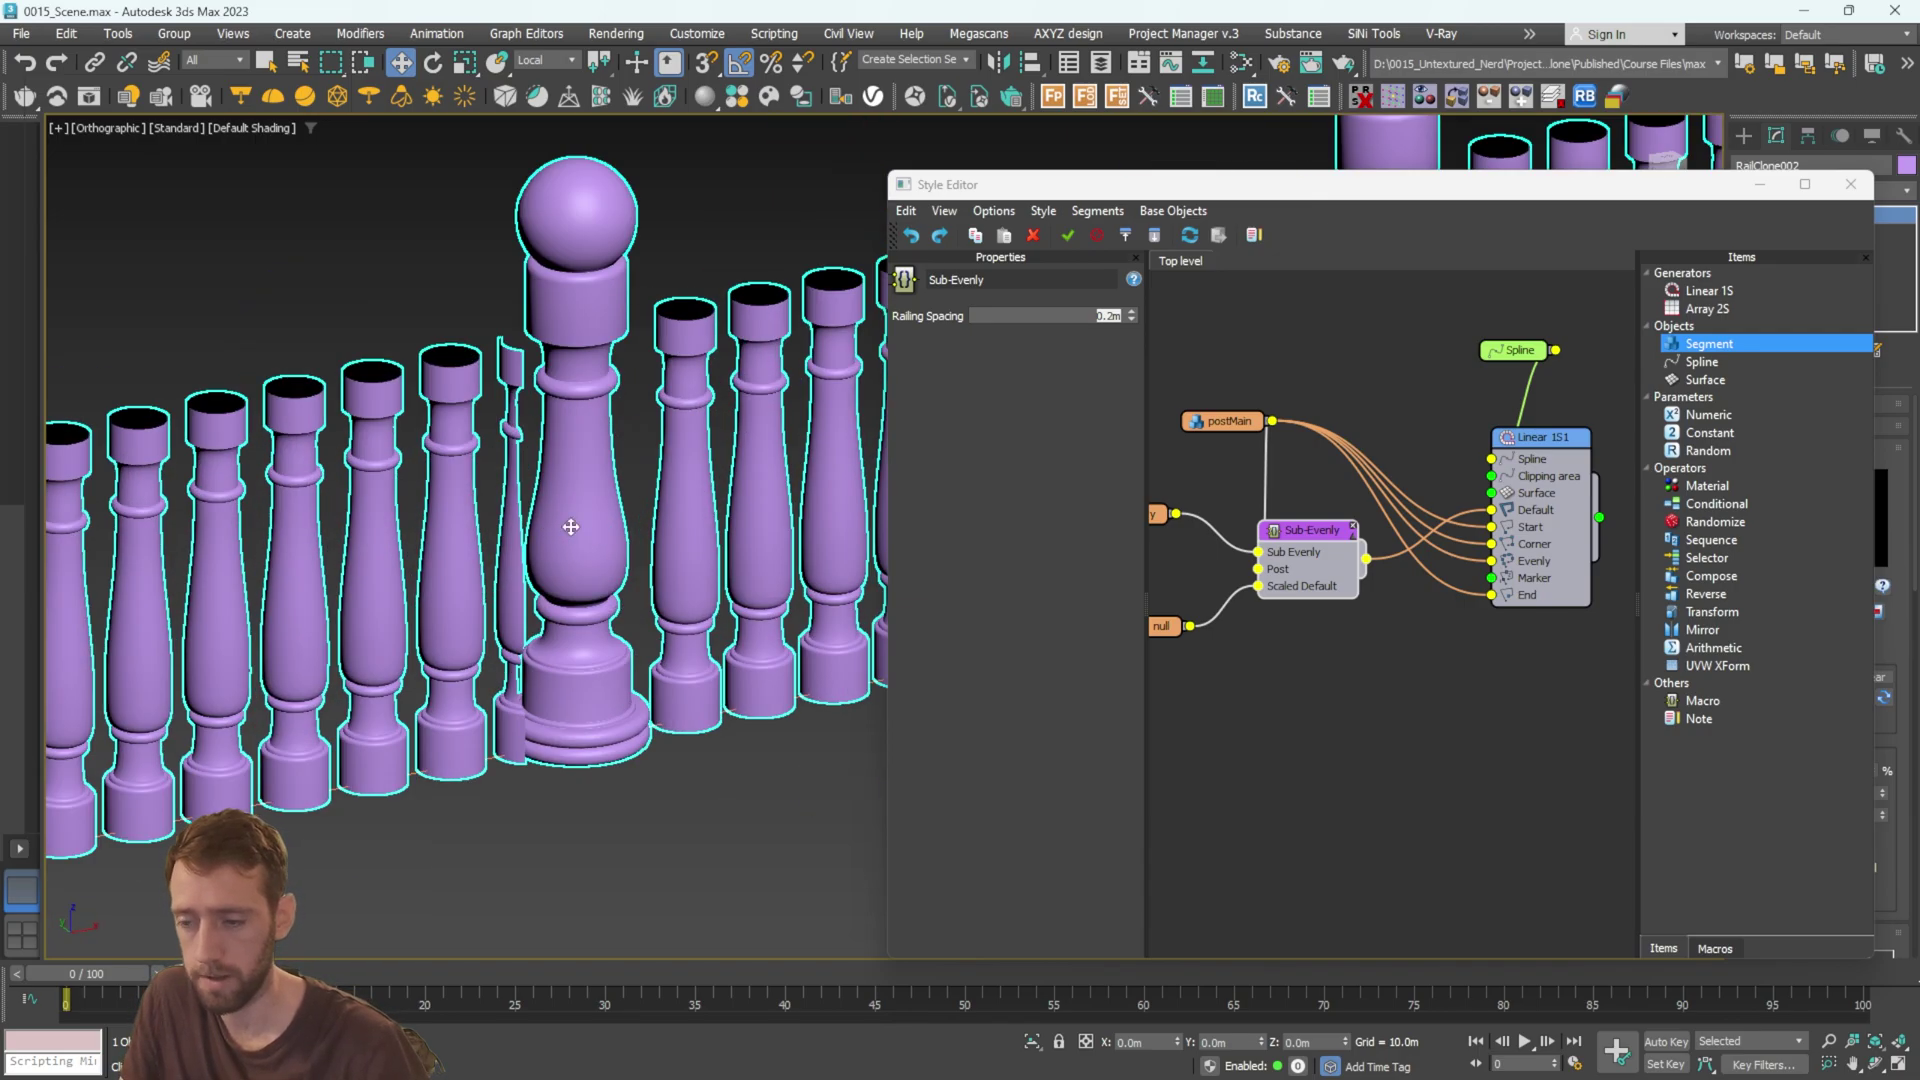
scroll(561, 520, down, 8)
alt+middle_drag(609, 570, 696, 555)
scroll(420, 575, up, 10)
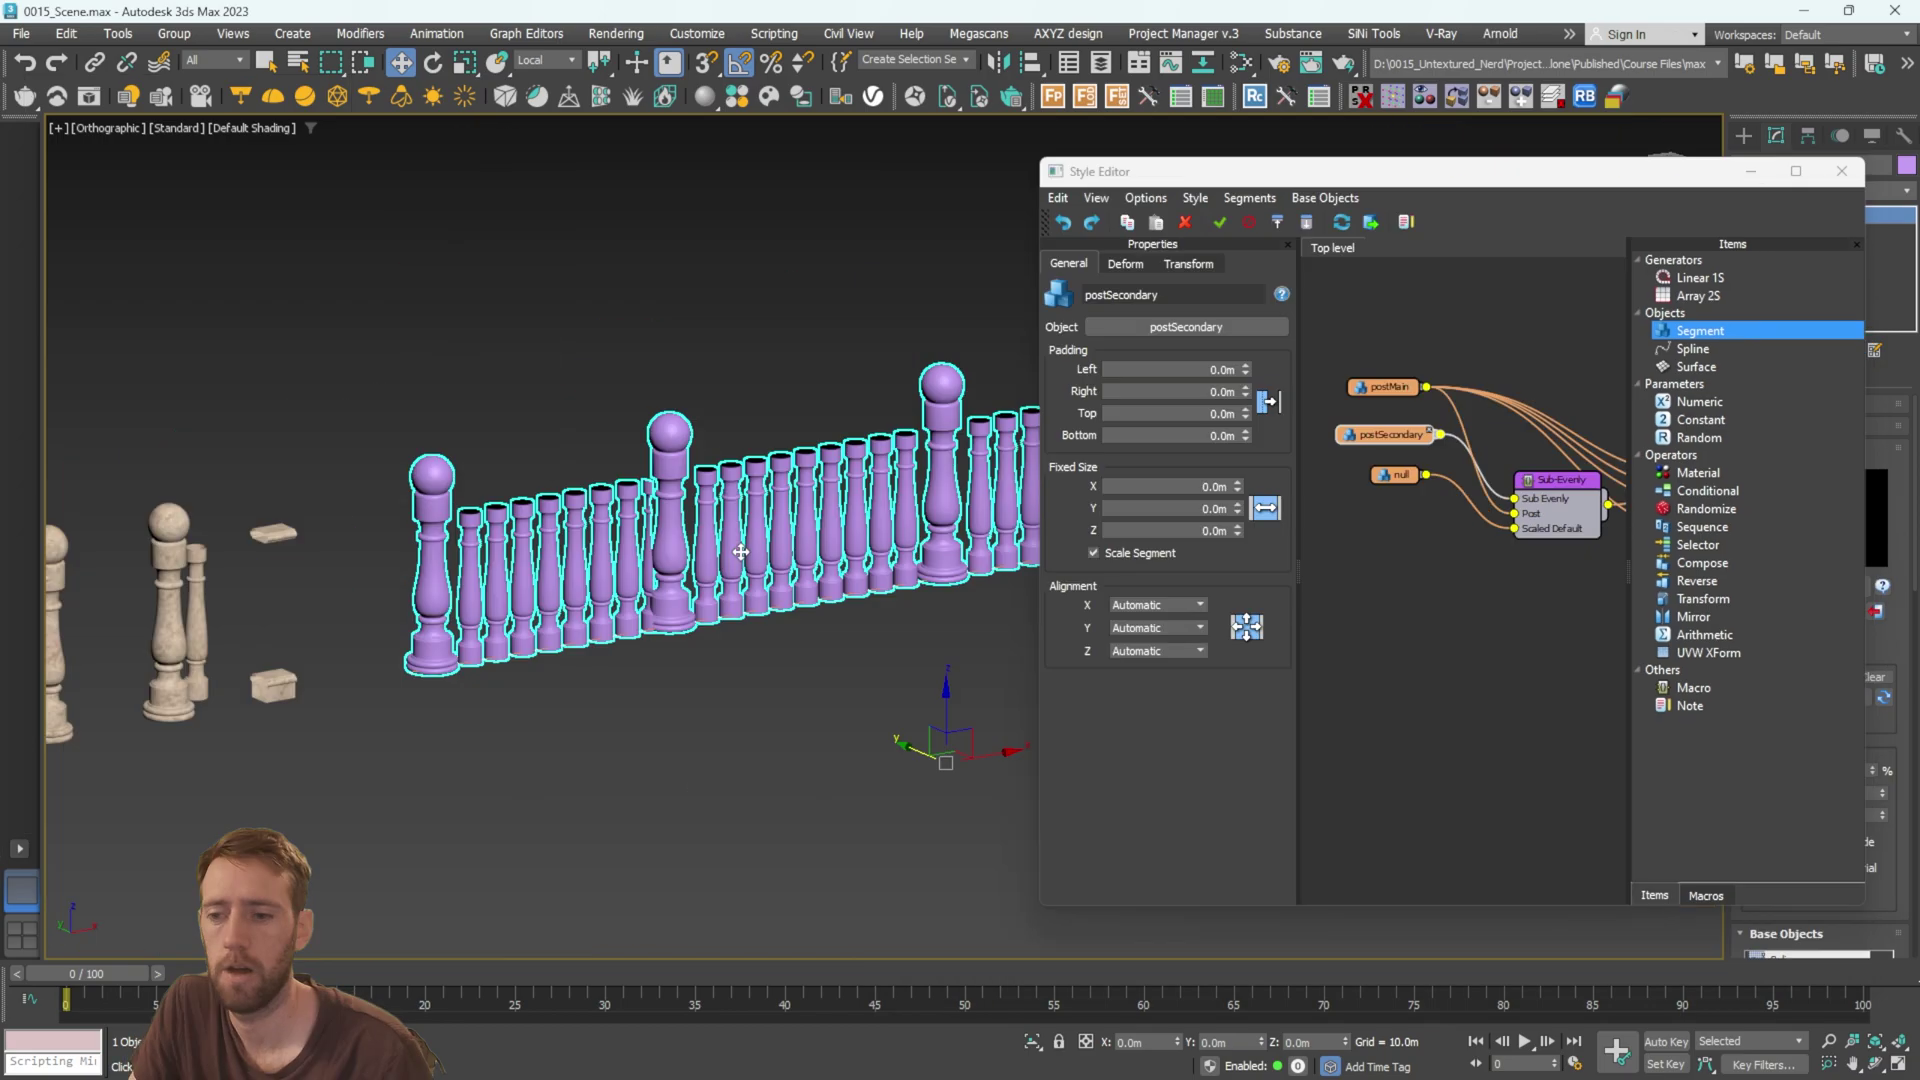
alt+middle_drag(760, 560, 722, 604)
scroll(722, 604, up, 5)
scroll(808, 616, down, 5)
middle_drag(562, 608, 727, 541)
scroll(400, 592, up, 2)
scroll(827, 546, down, 3)
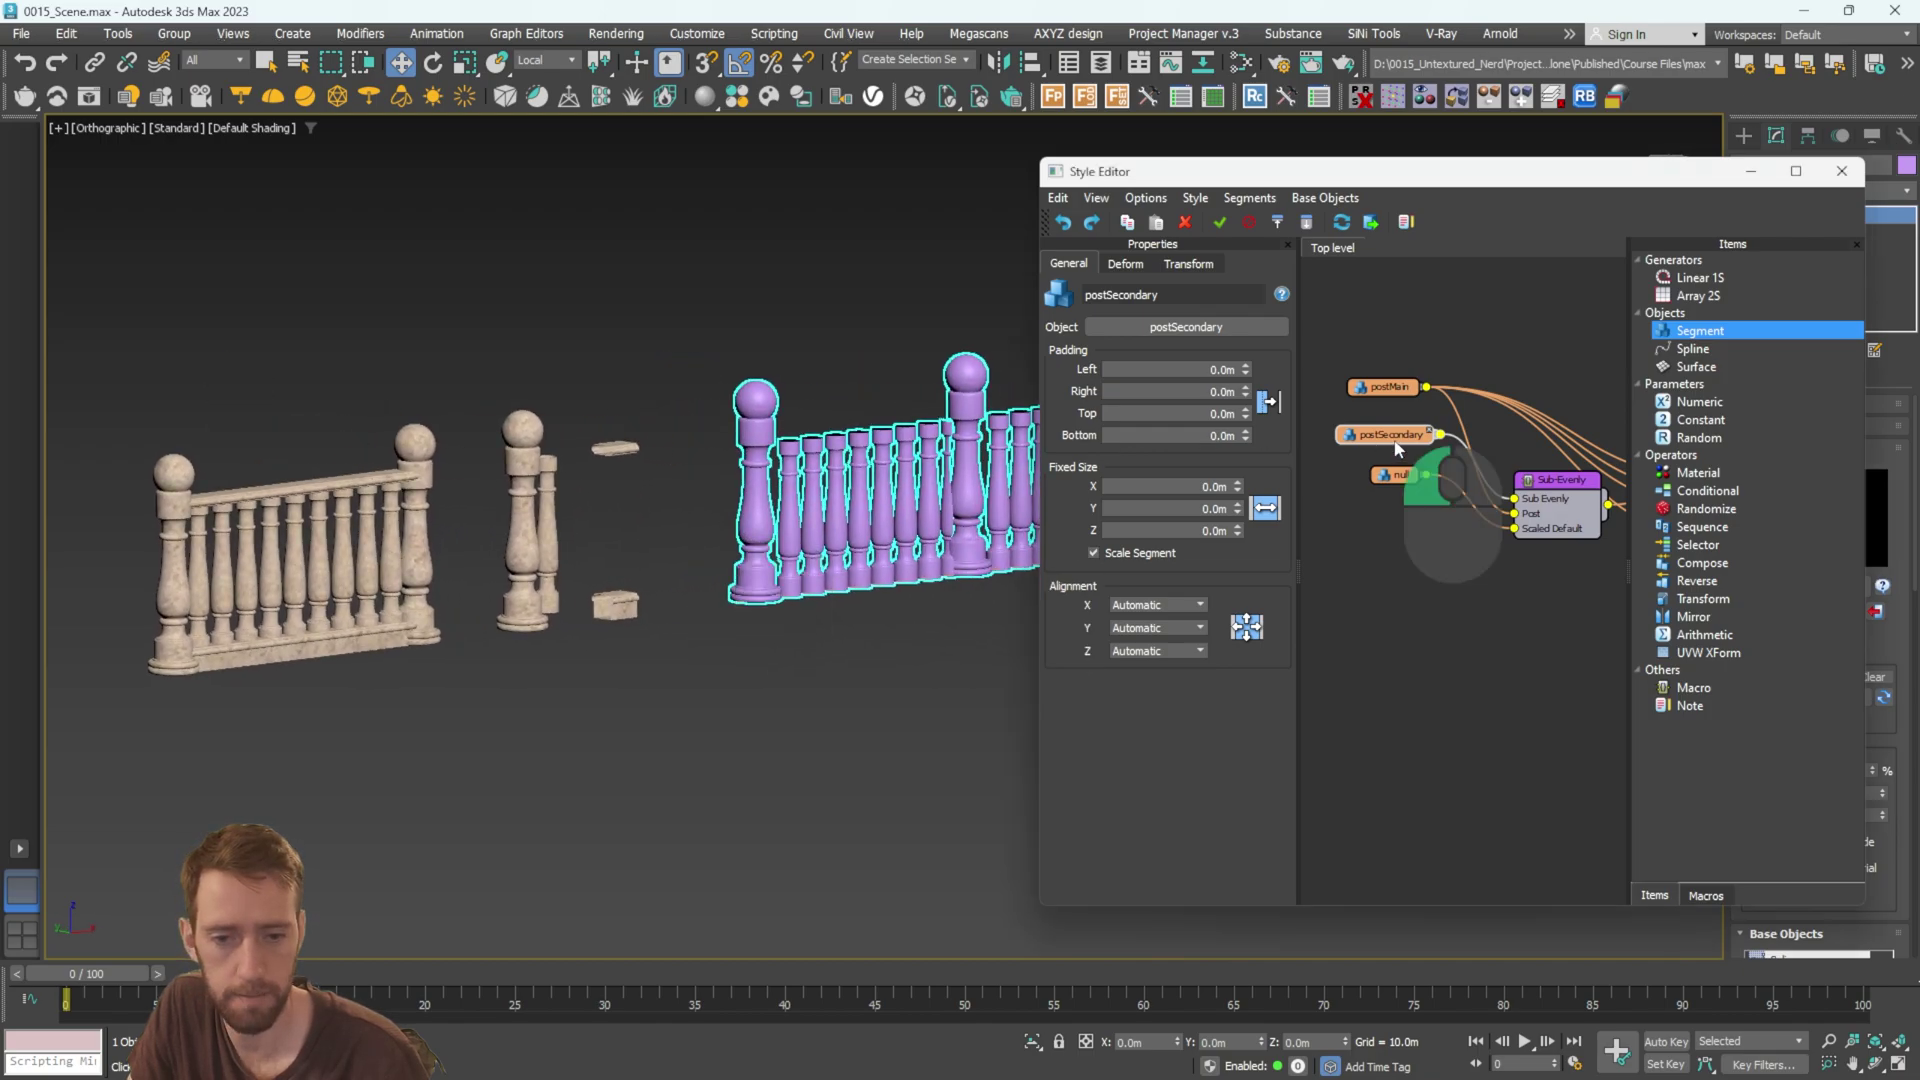
Set the Z alignment of the postSecondary segment to Pivot and check the balusters' height.
click(1162, 651)
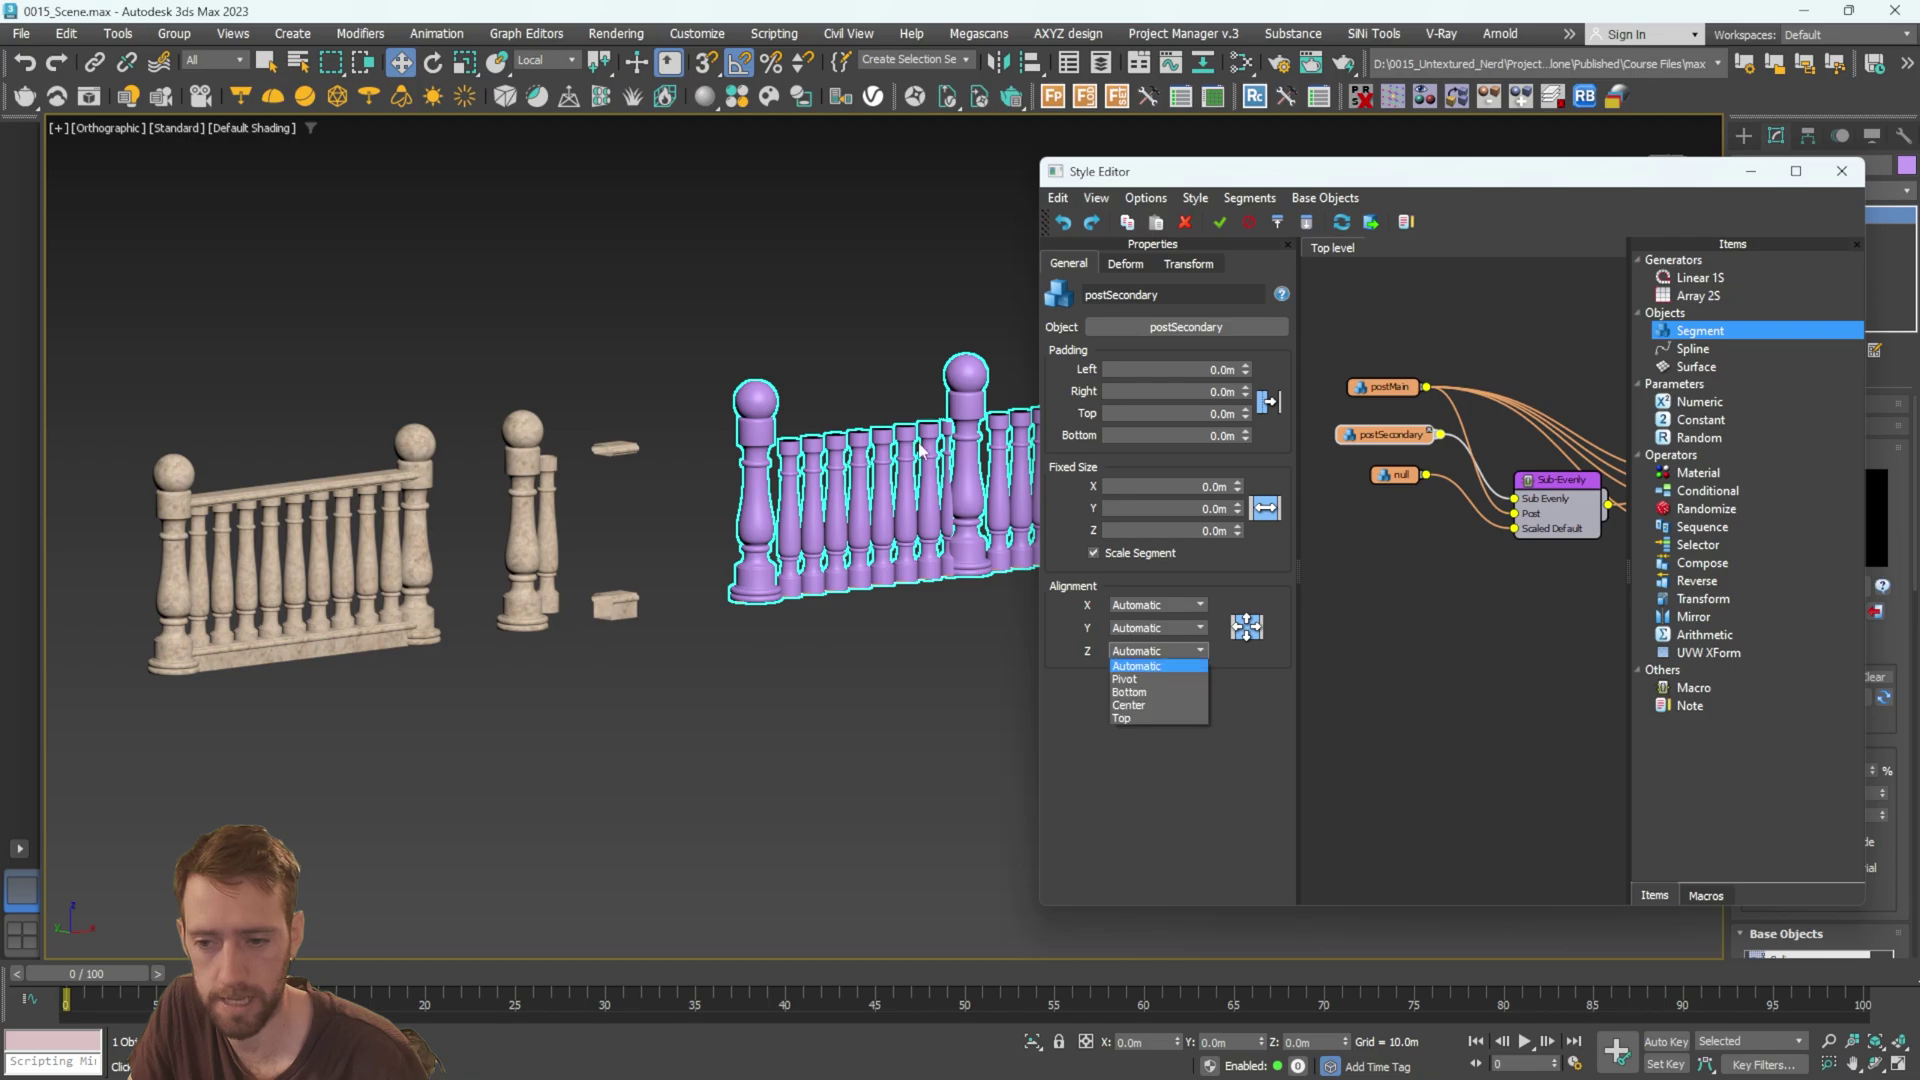
click(1125, 679)
middle_drag(957, 536, 732, 494)
scroll(732, 494, up, 4)
alt+middle_drag(793, 433, 790, 498)
scroll(746, 497, down, 2)
Set the postMain segment's X alignment to Center and check the posts along the balustrade.
click(1388, 398)
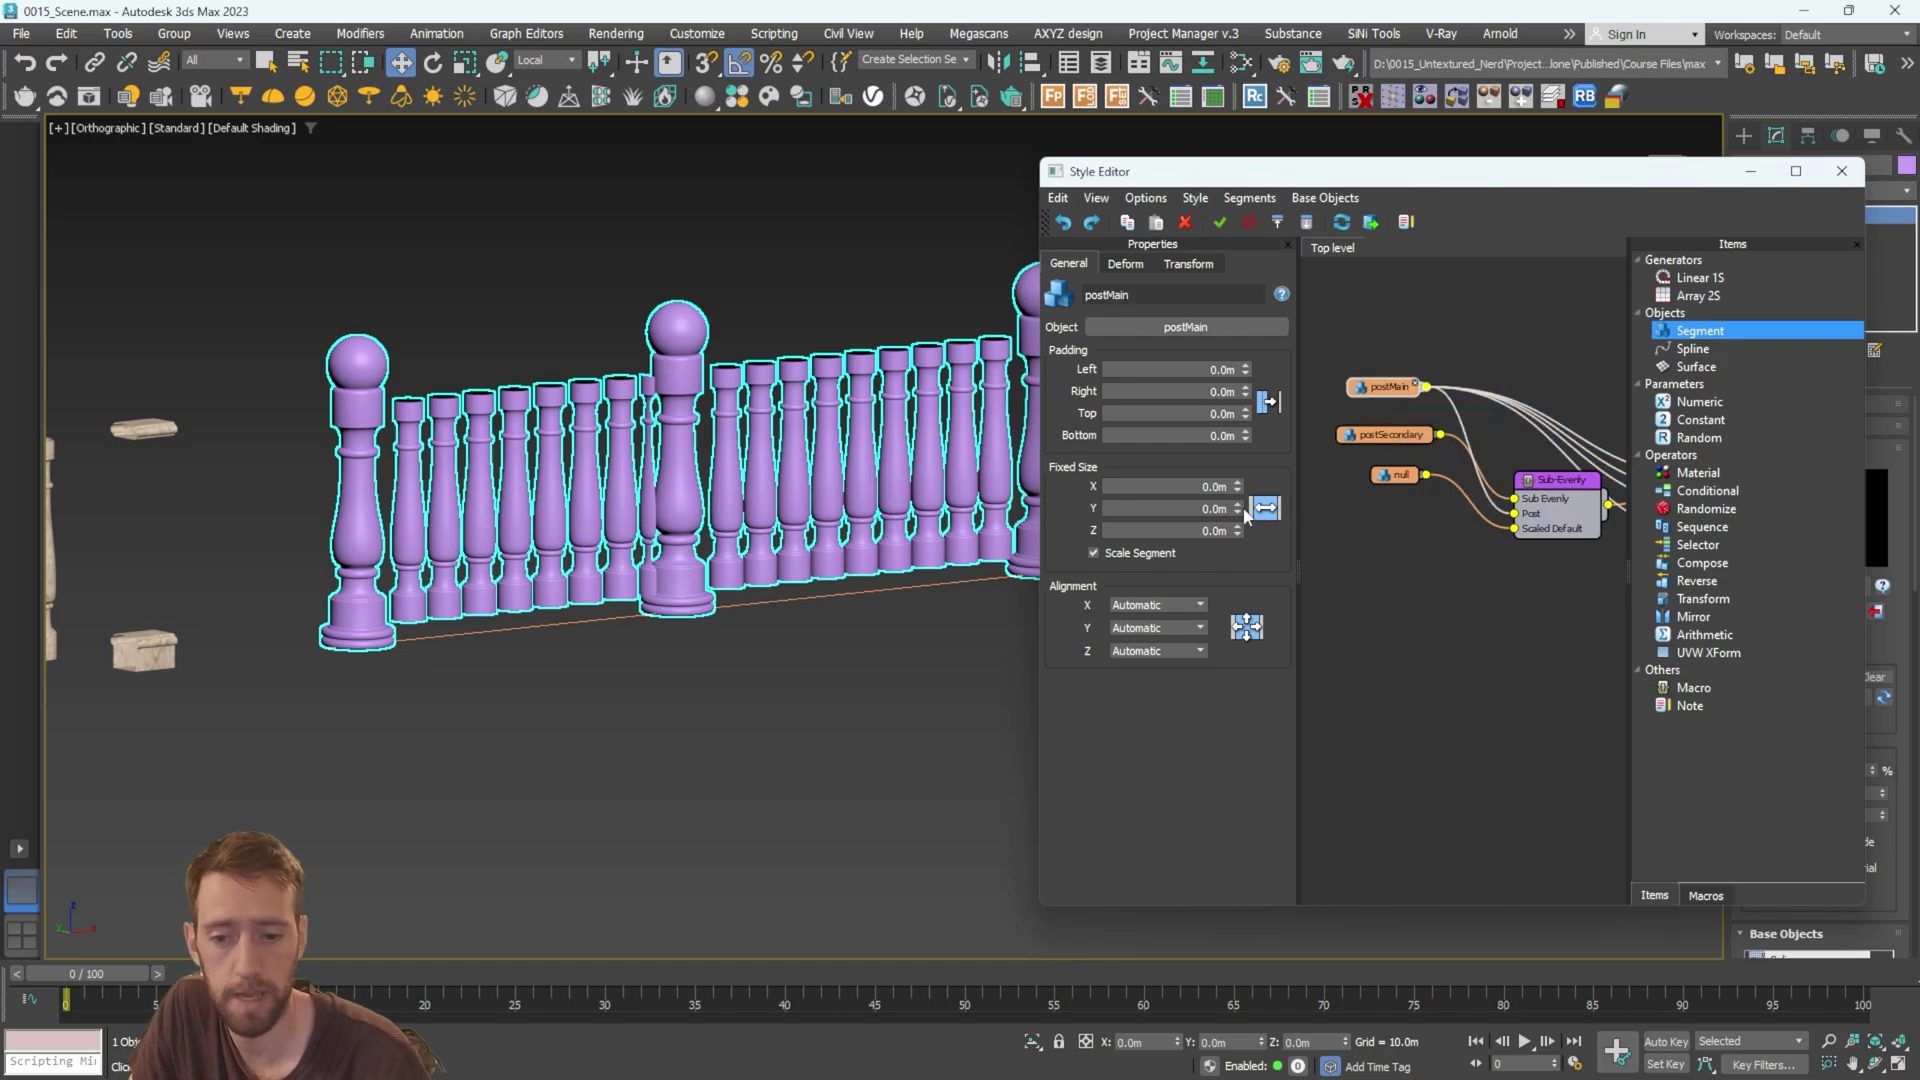
click(1188, 604)
click(1130, 659)
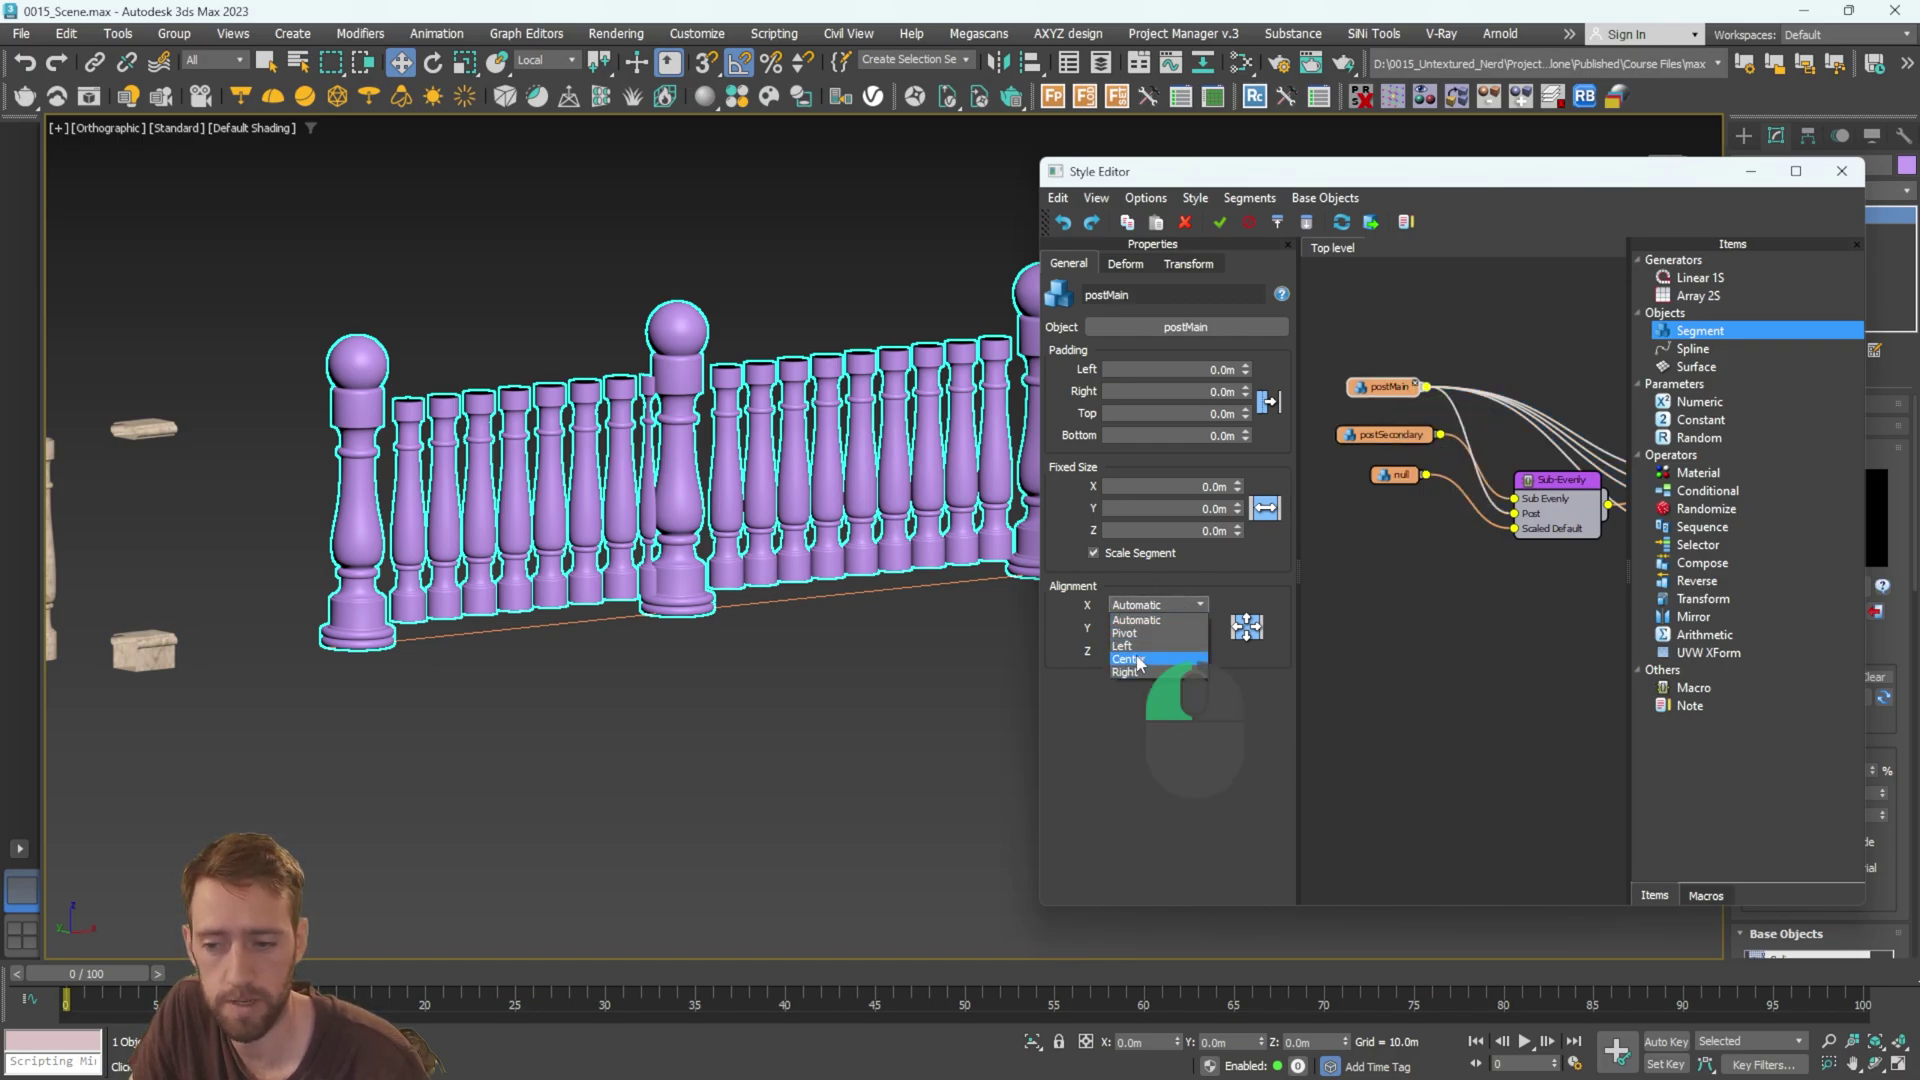
alt+middle_drag(482, 482, 560, 478)
middle_drag(706, 409, 690, 447)
scroll(457, 508, down, 3)
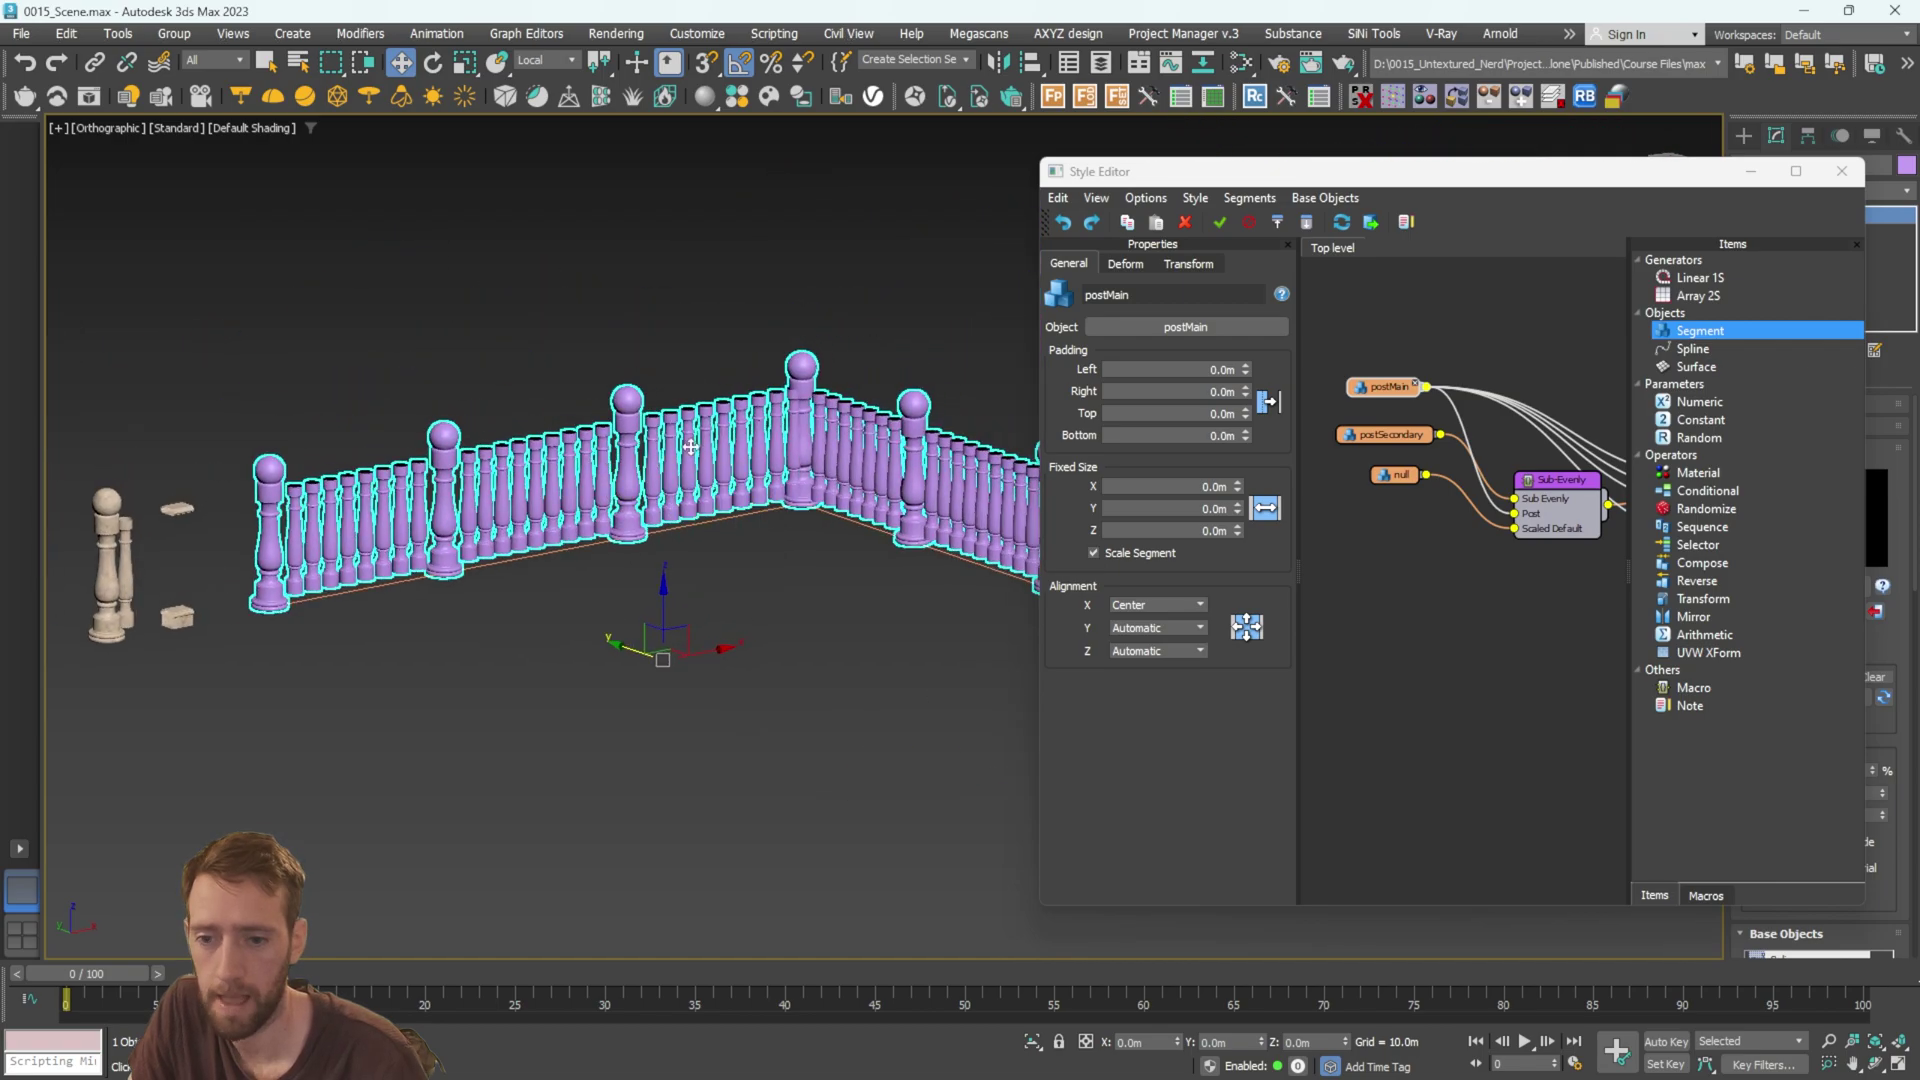
Set the corner Bevel Mode of the Linear 1S1 generator to None to clear the overlapping baluster at the corner post.
middle_drag(1533, 376, 1297, 369)
click(1523, 393)
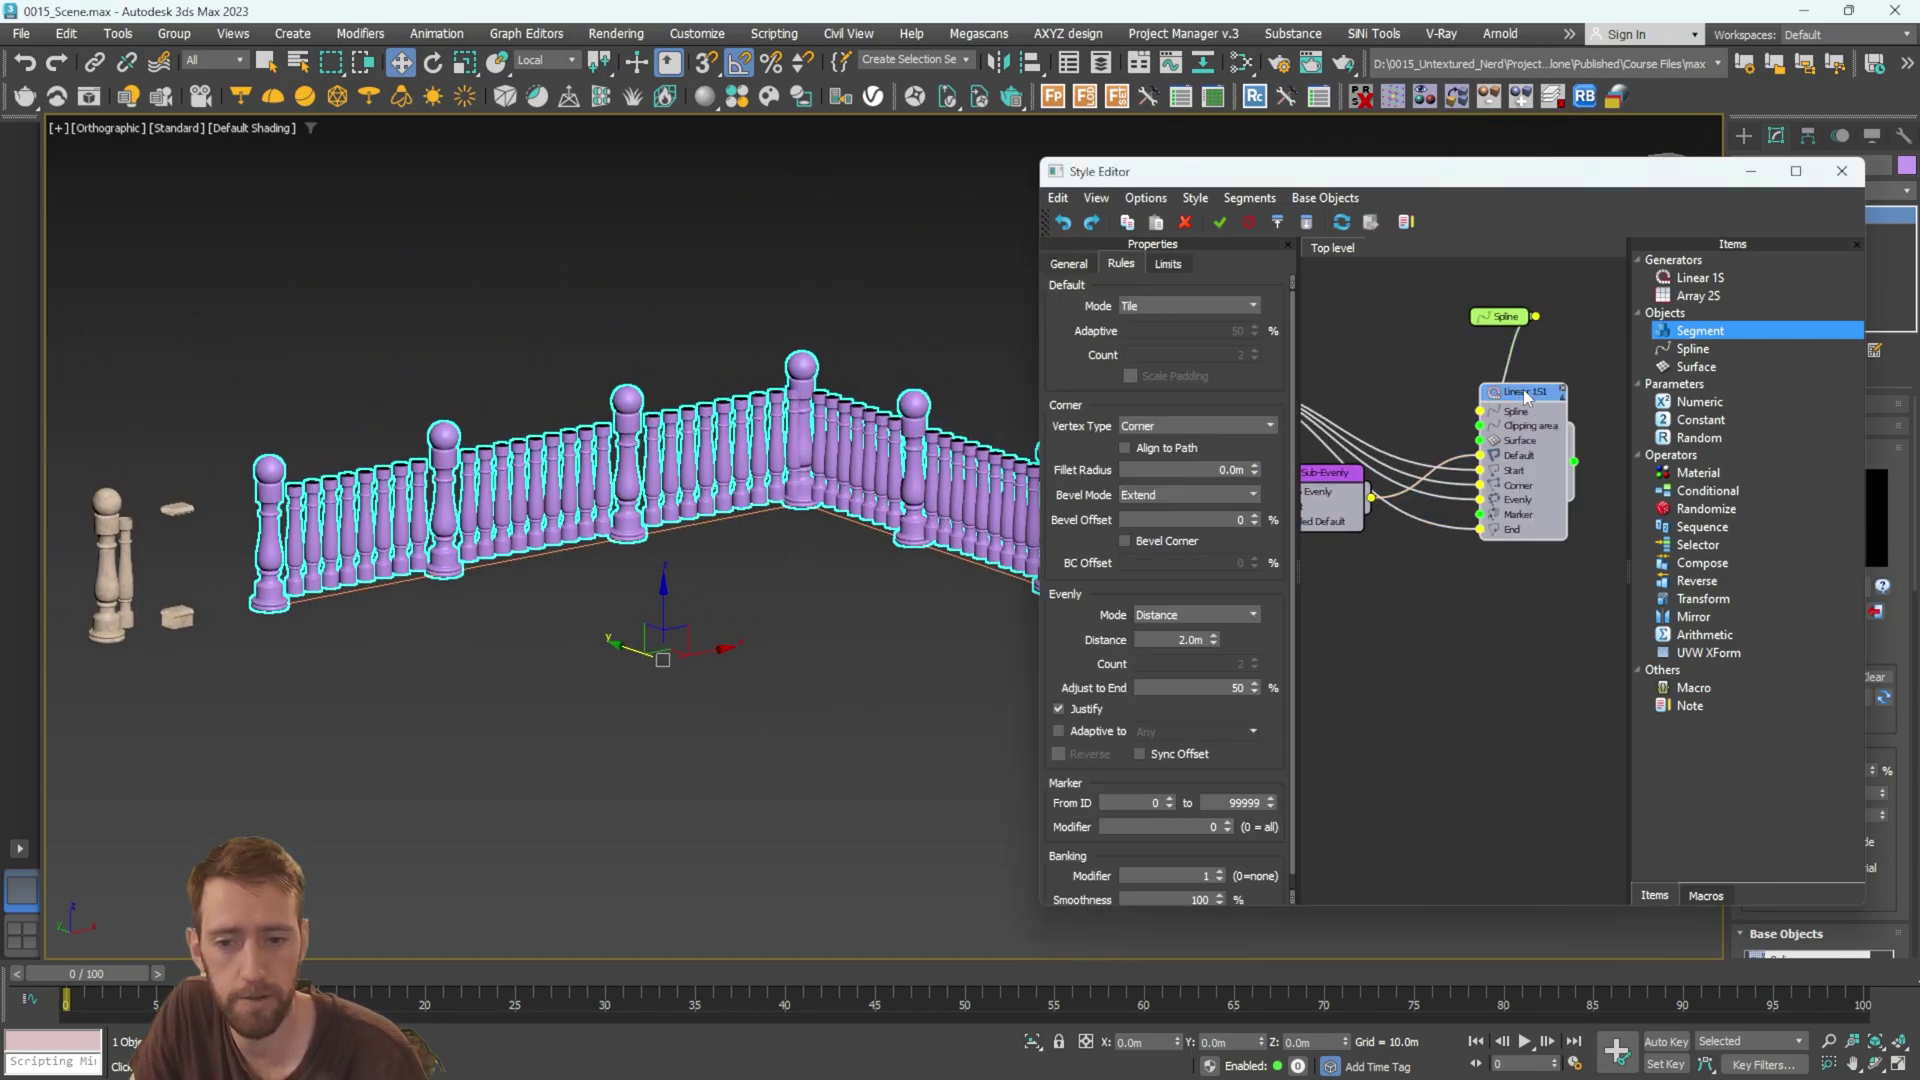
scroll(790, 400, up, 8)
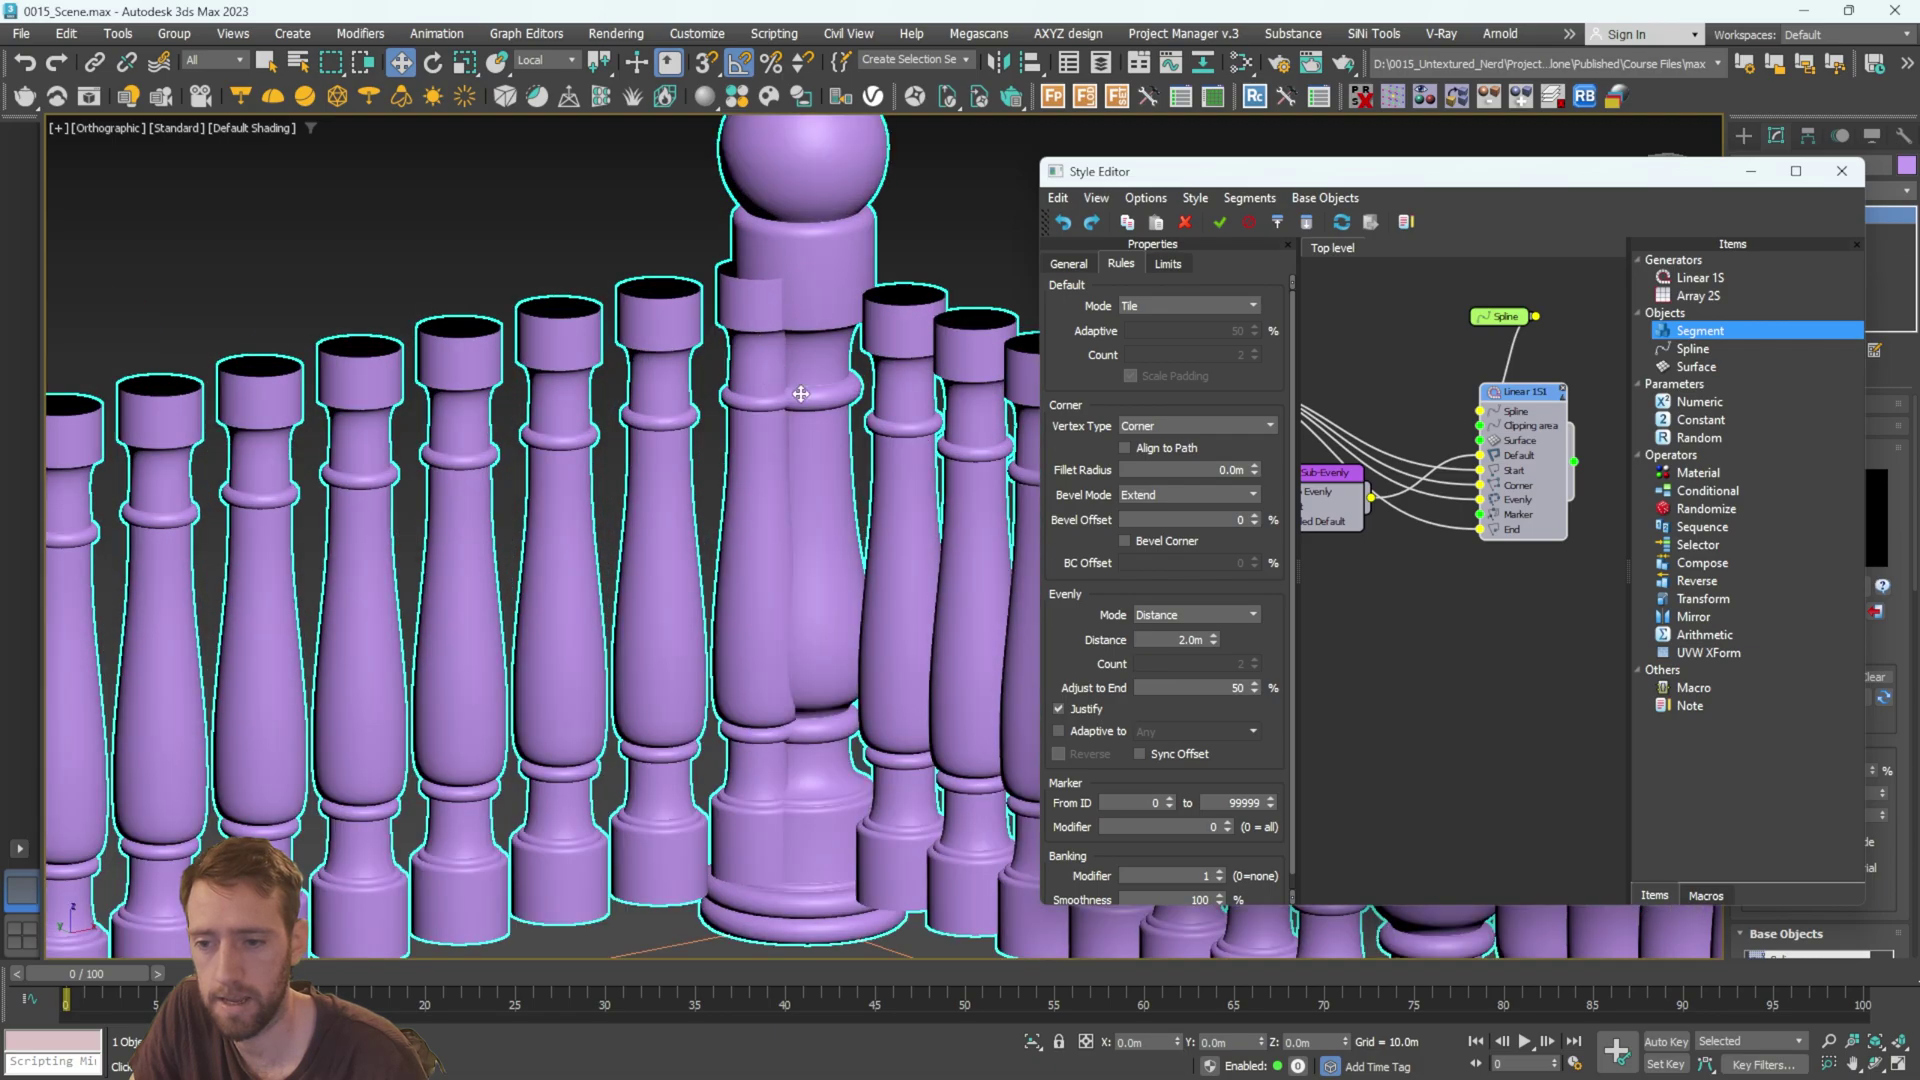
scroll(784, 480, down, 3)
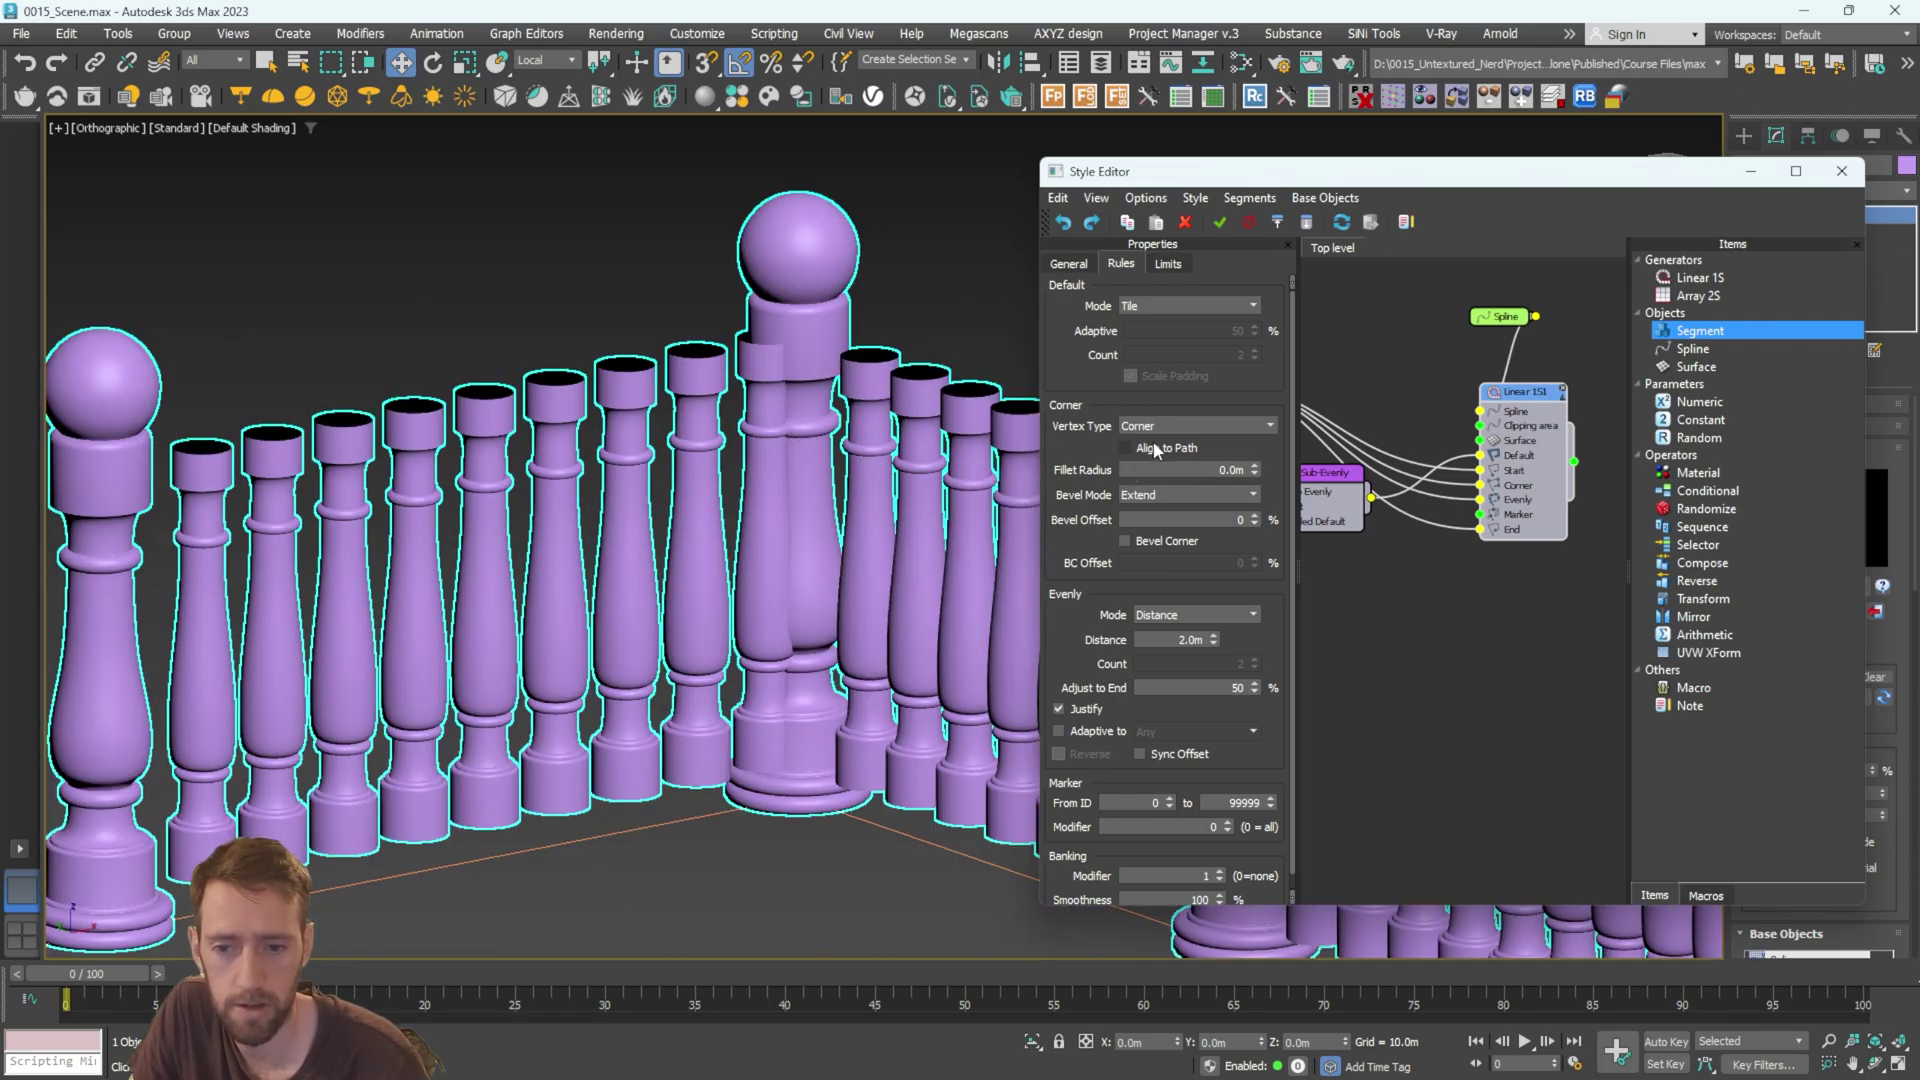
click(1154, 496)
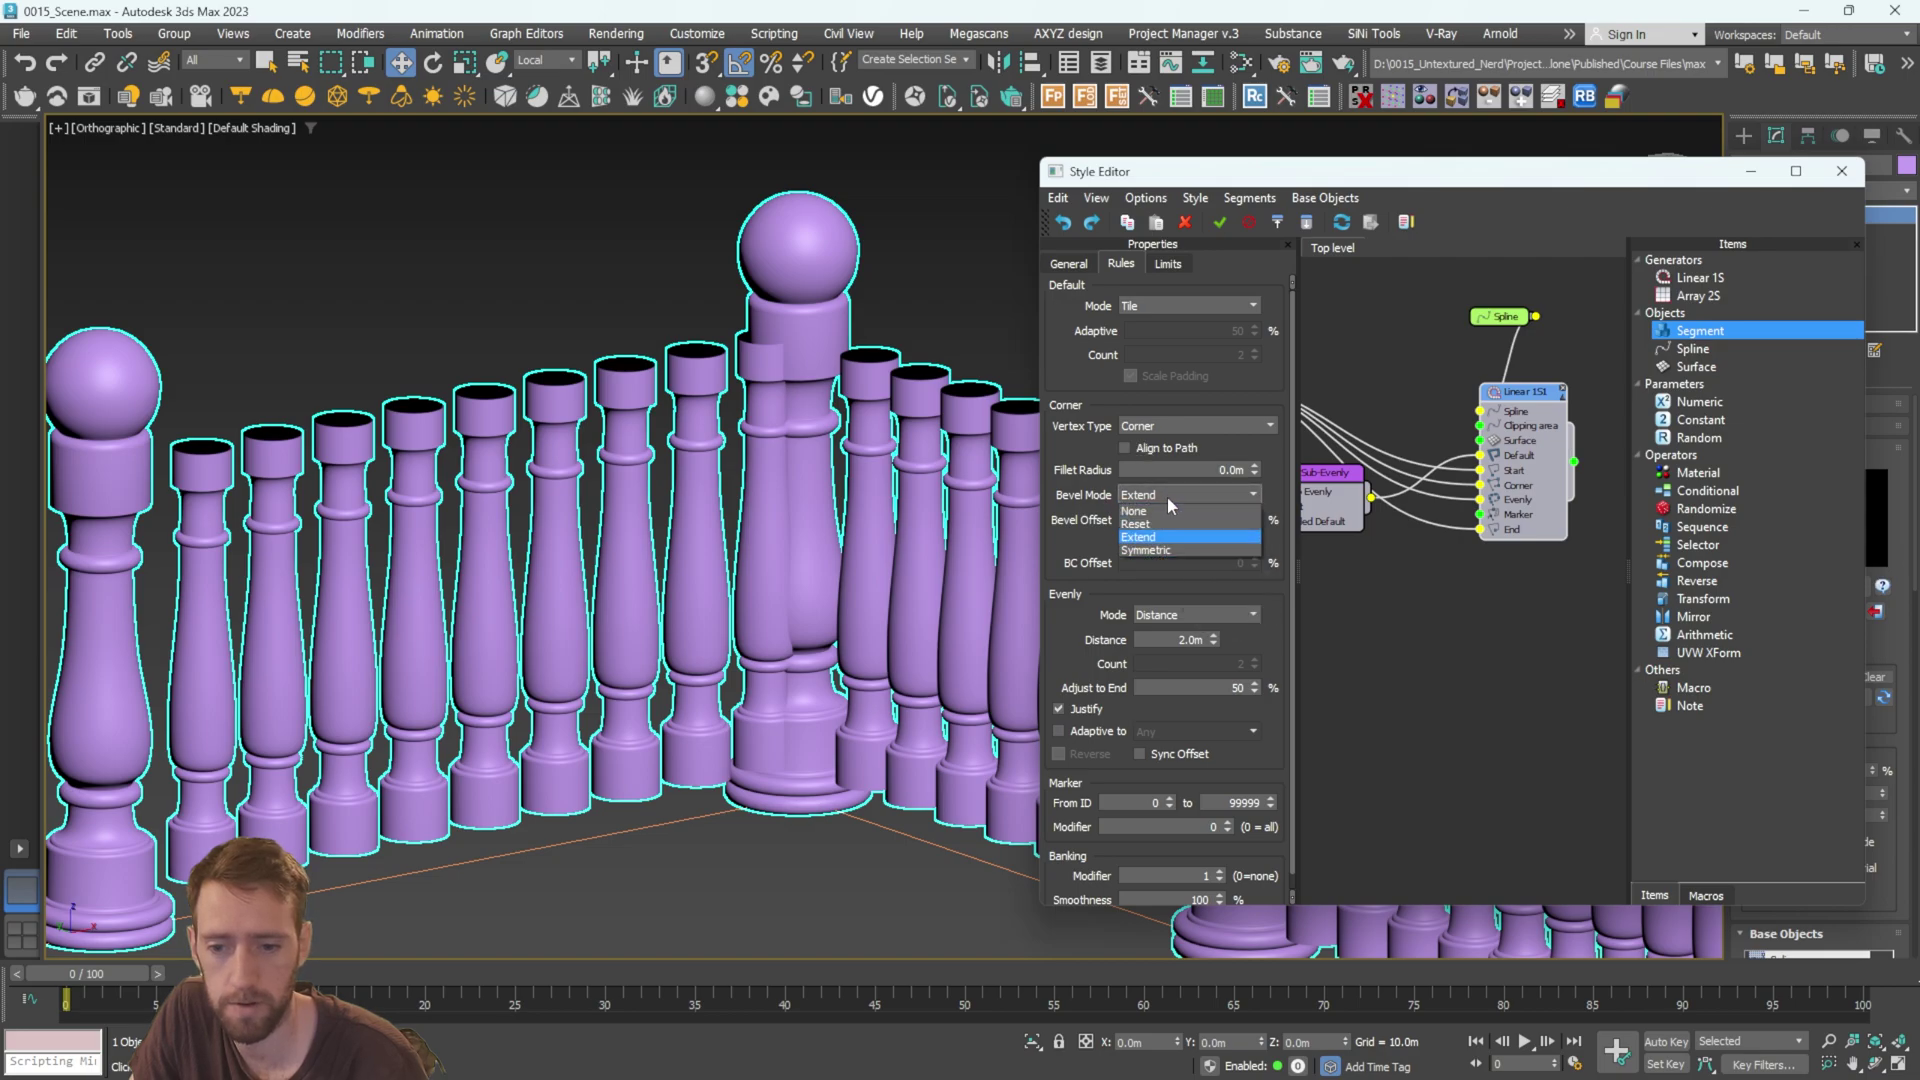
click(1146, 511)
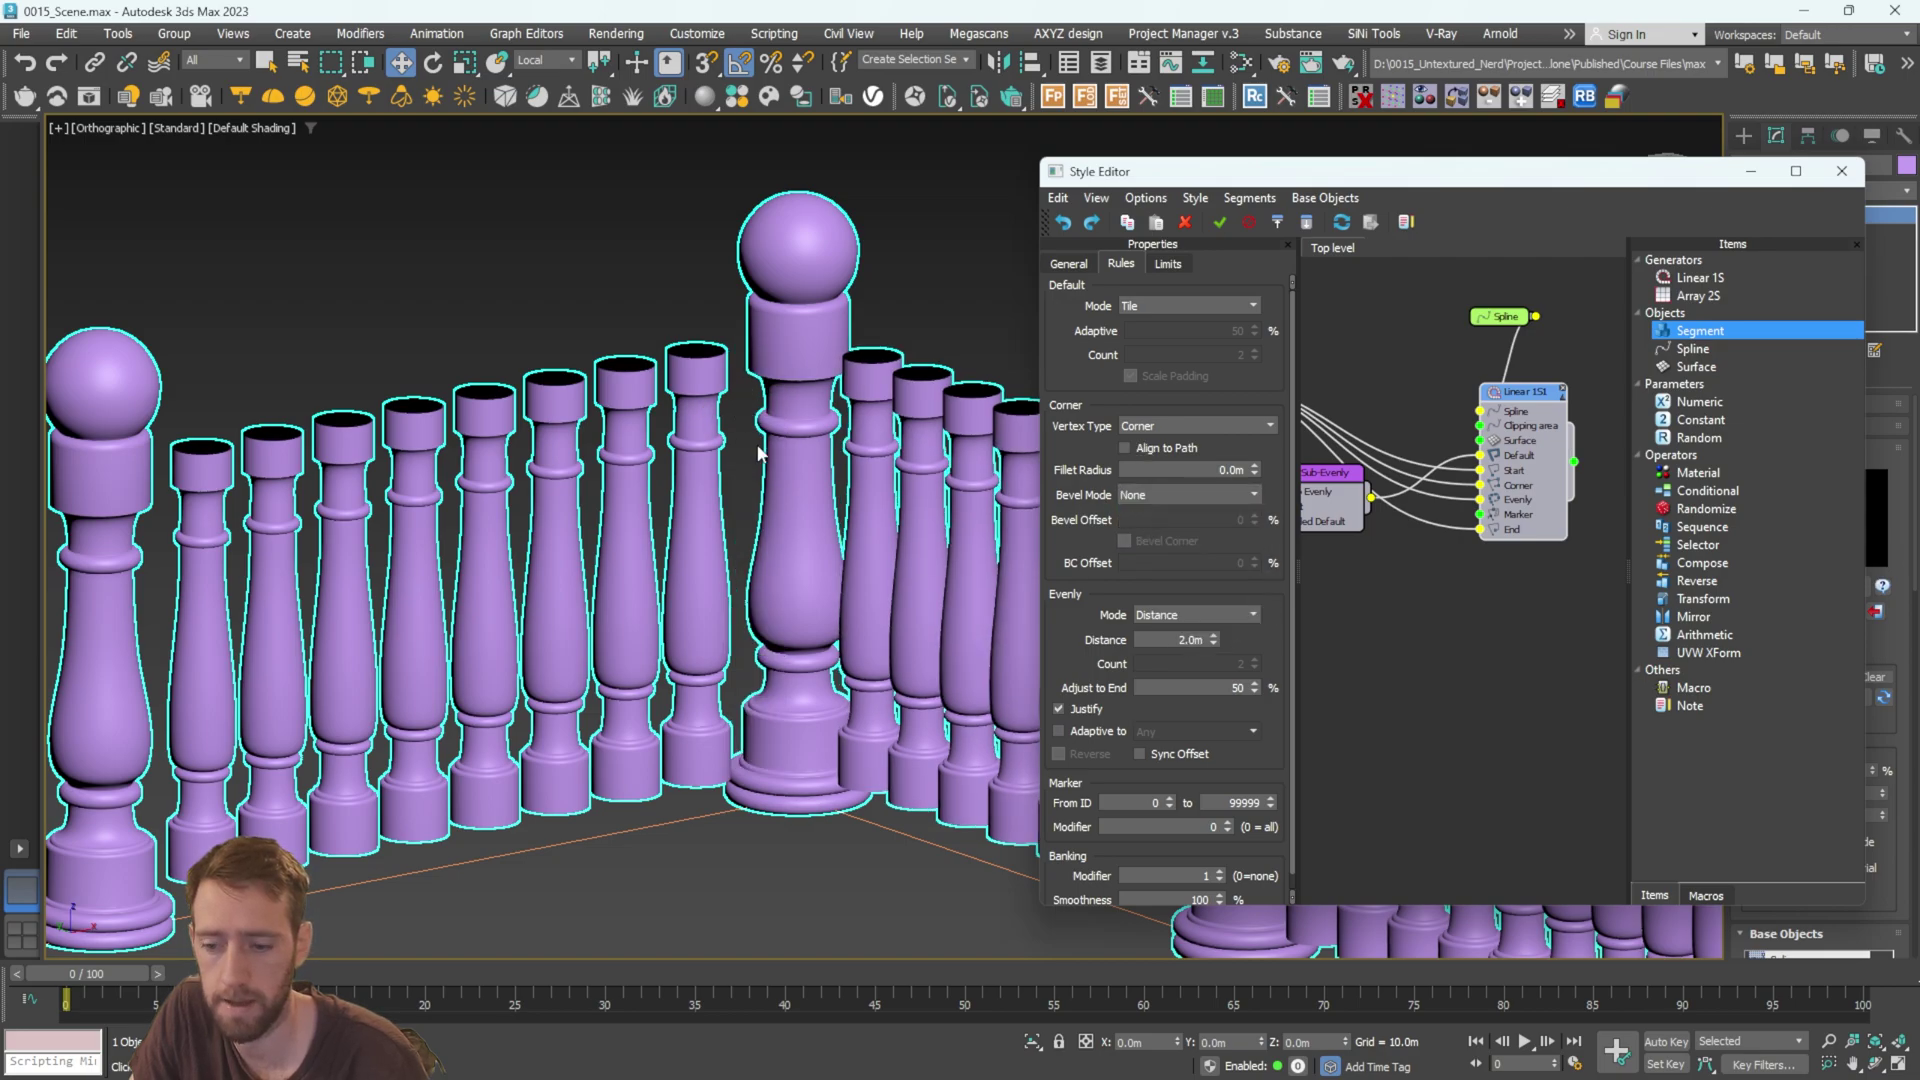
scroll(787, 521, down, 5)
scroll(652, 537, down, 2)
alt+middle_drag(673, 550, 538, 583)
middle_drag(330, 558, 591, 530)
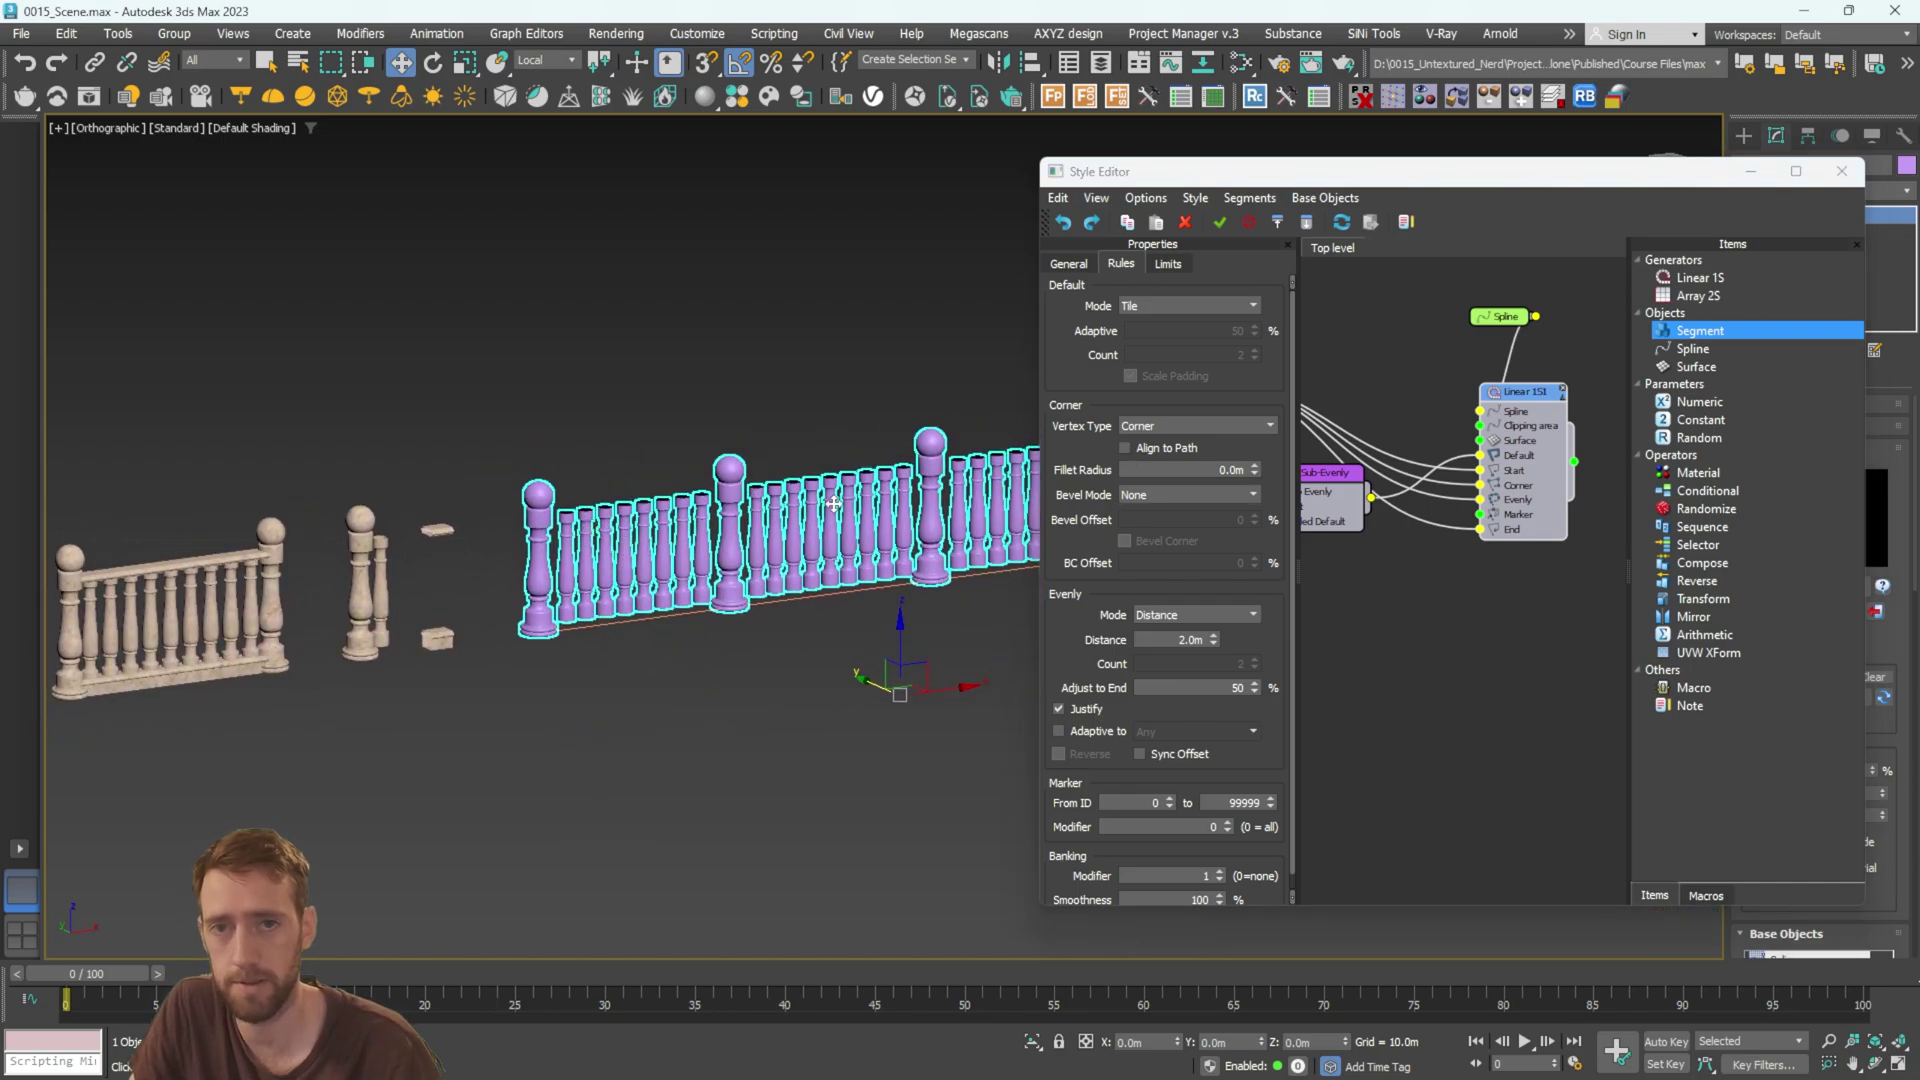
middle_drag(834, 504, 942, 469)
Add a second Linear 1S generator on the same spline and feed its Default input with a segment using the capping object.
drag(1700, 278, 1531, 602)
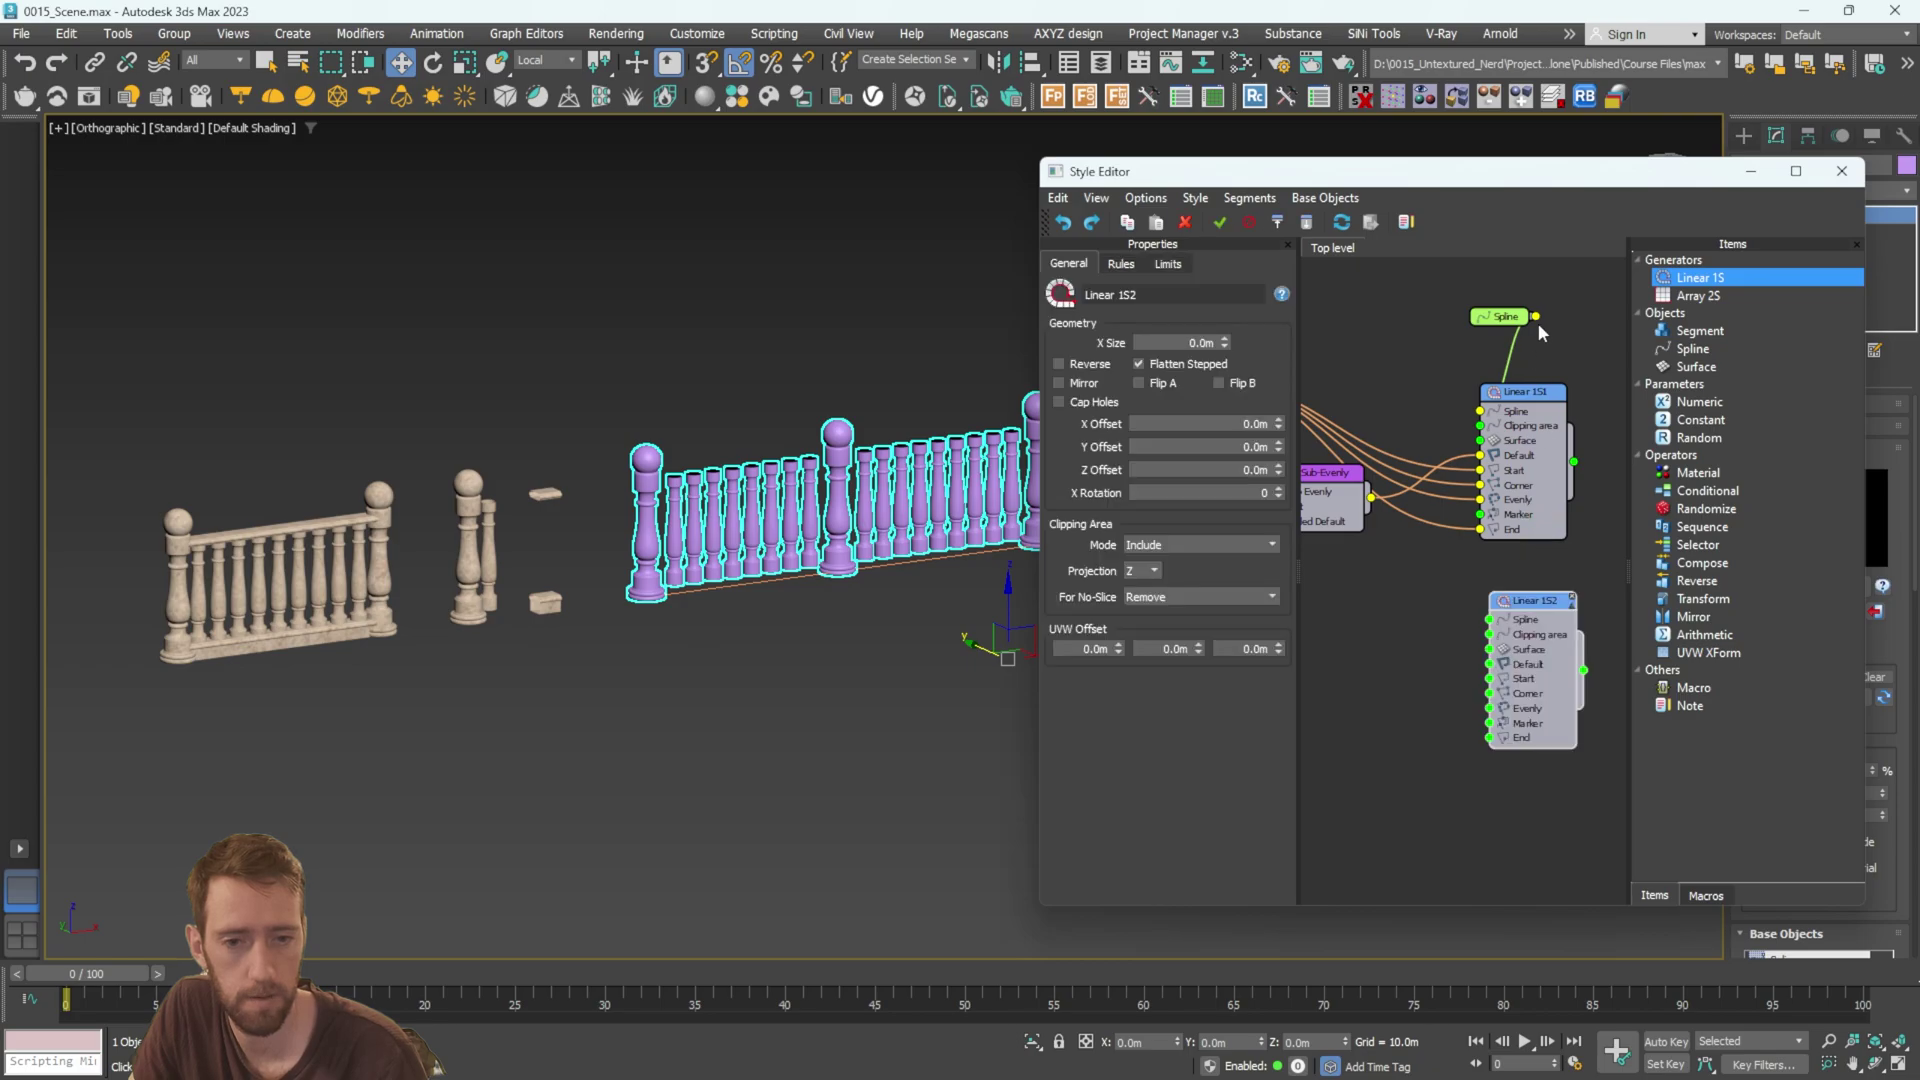
drag(1536, 317, 1396, 642)
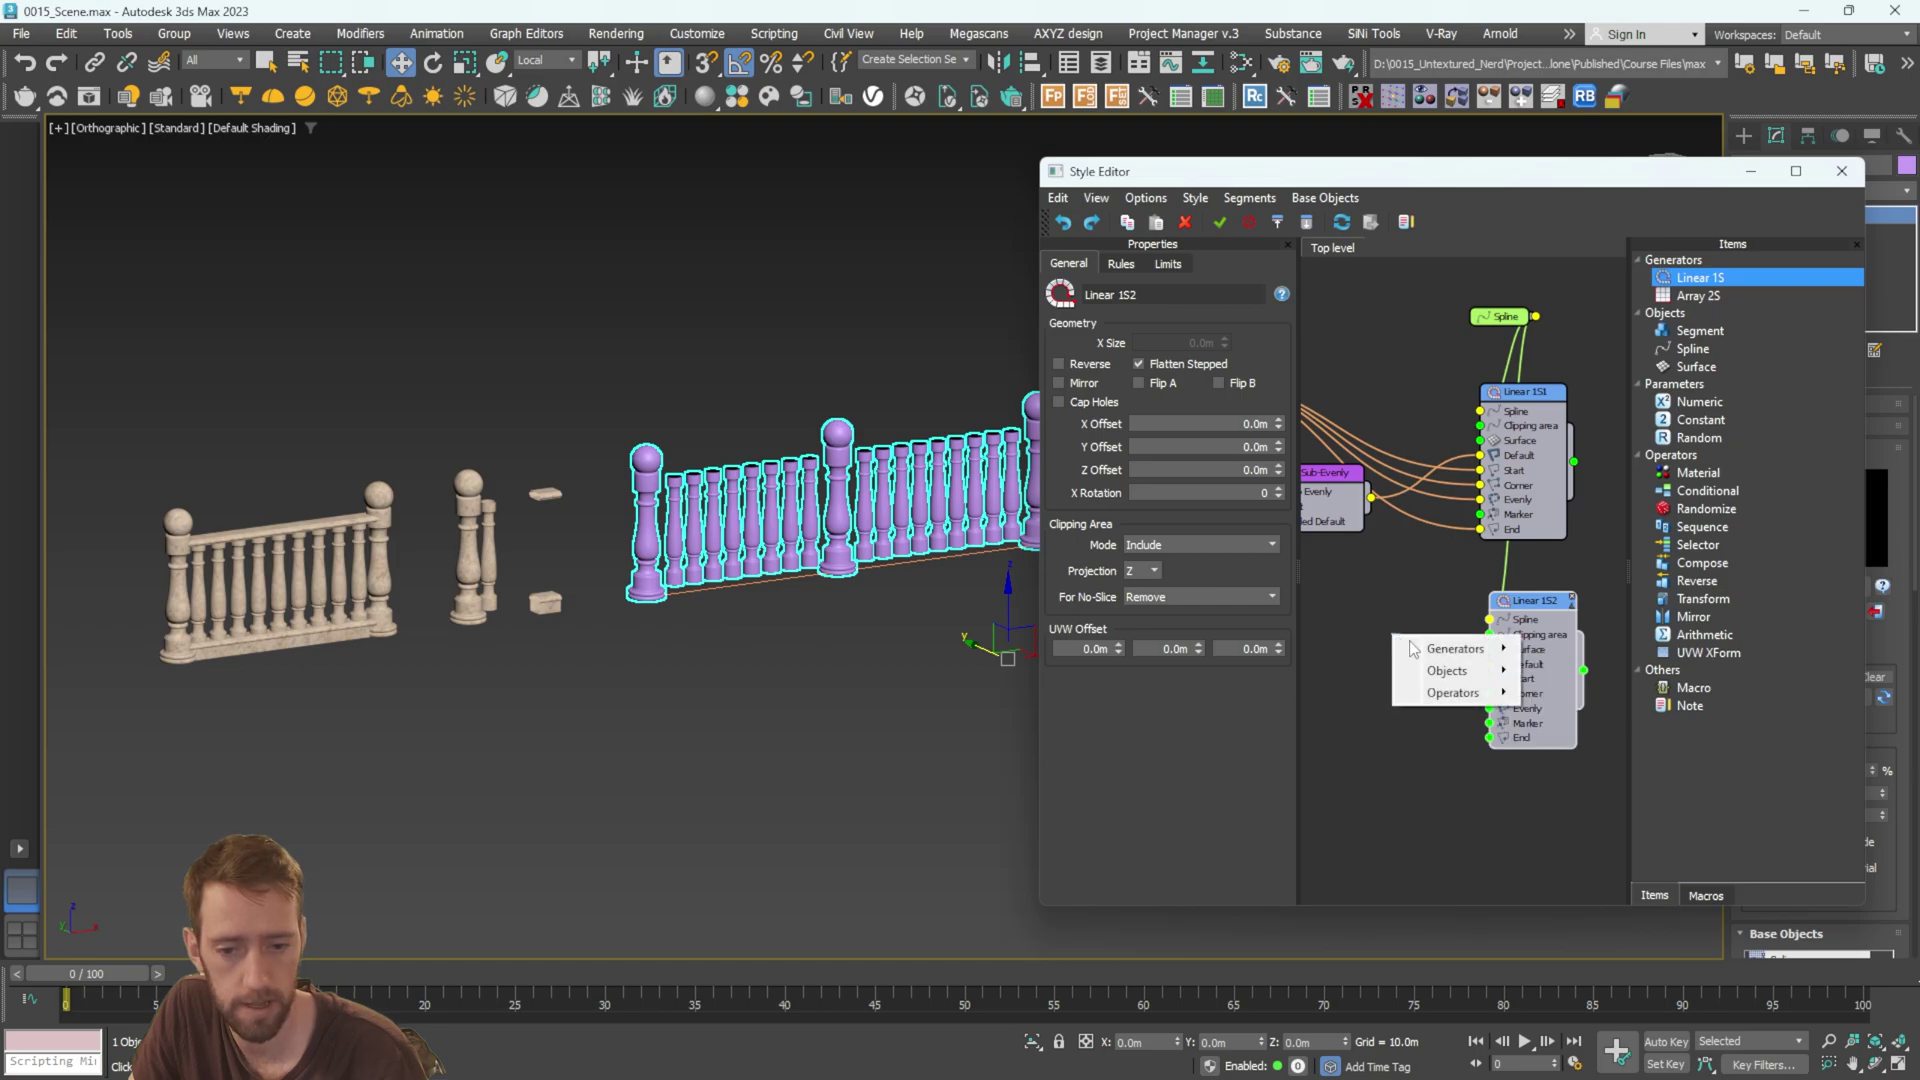
mouse_move(1460, 676)
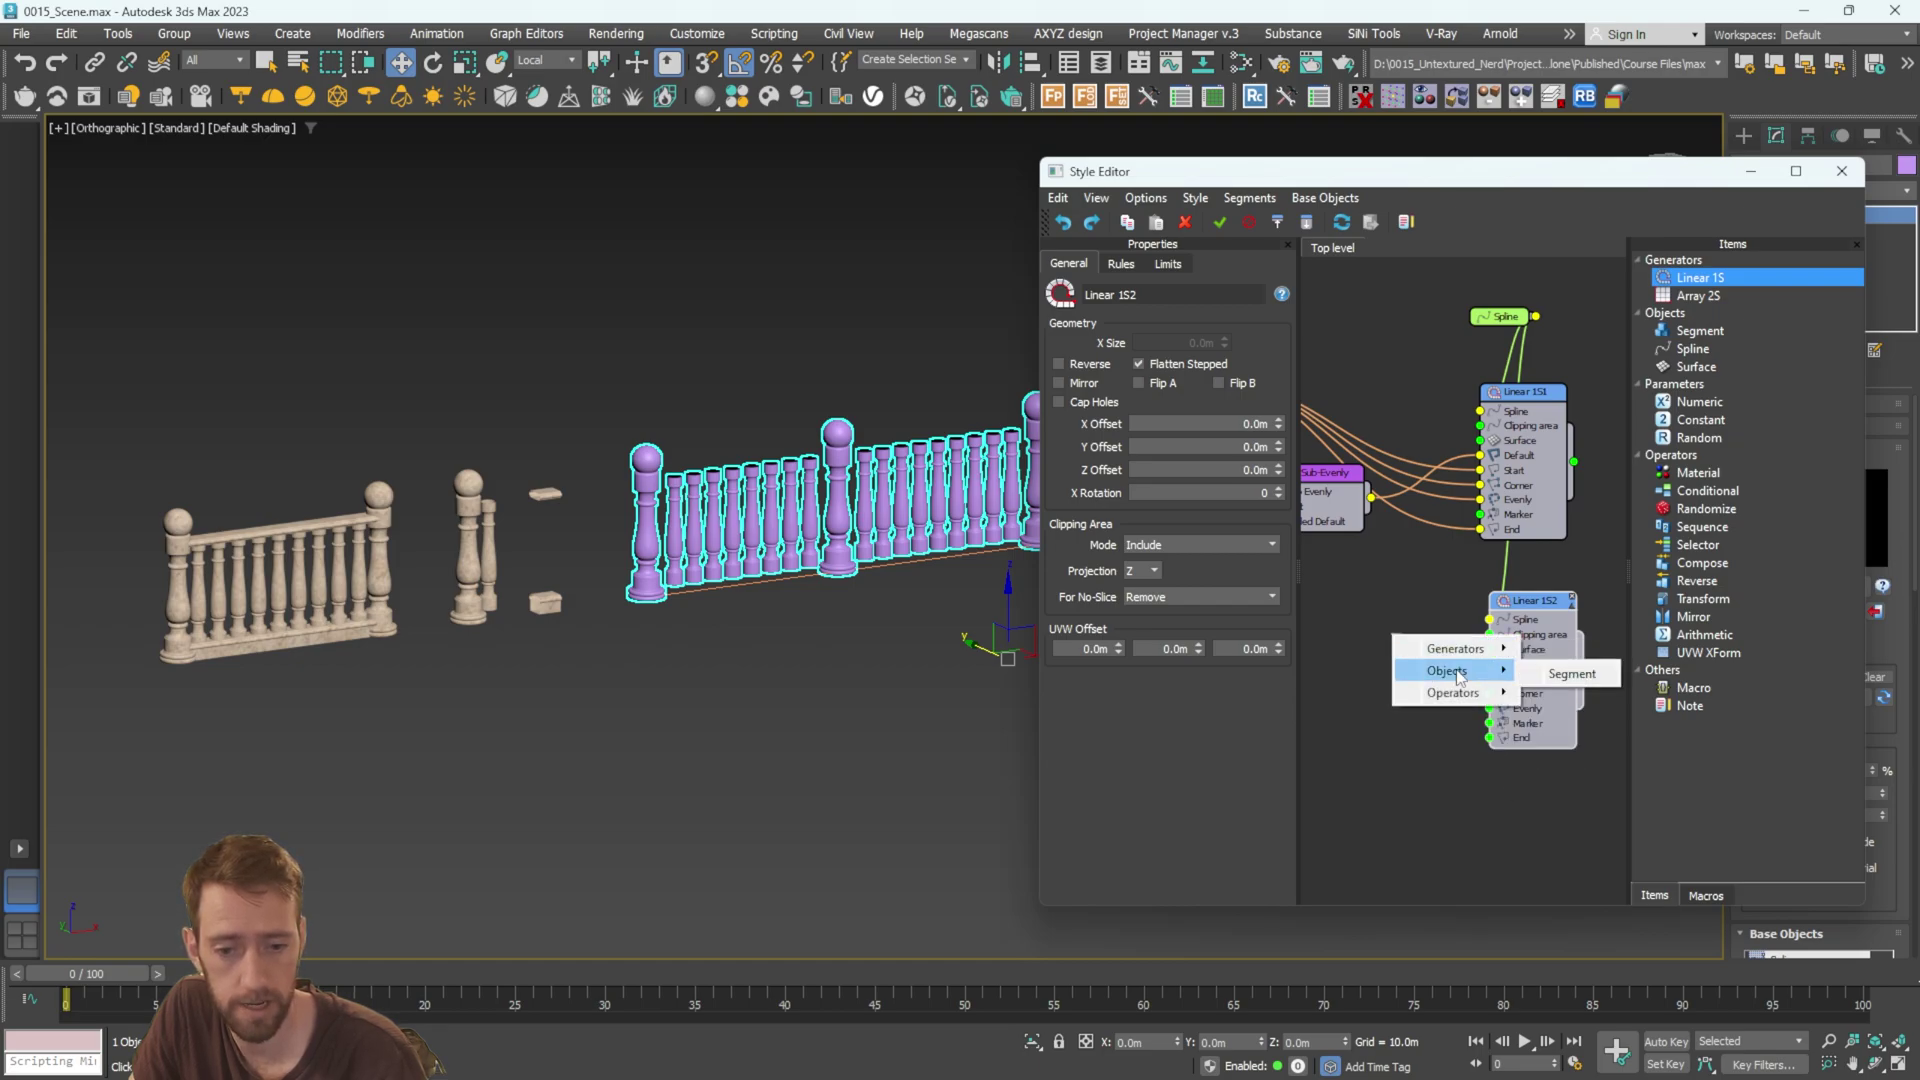
click(1572, 673)
click(1186, 327)
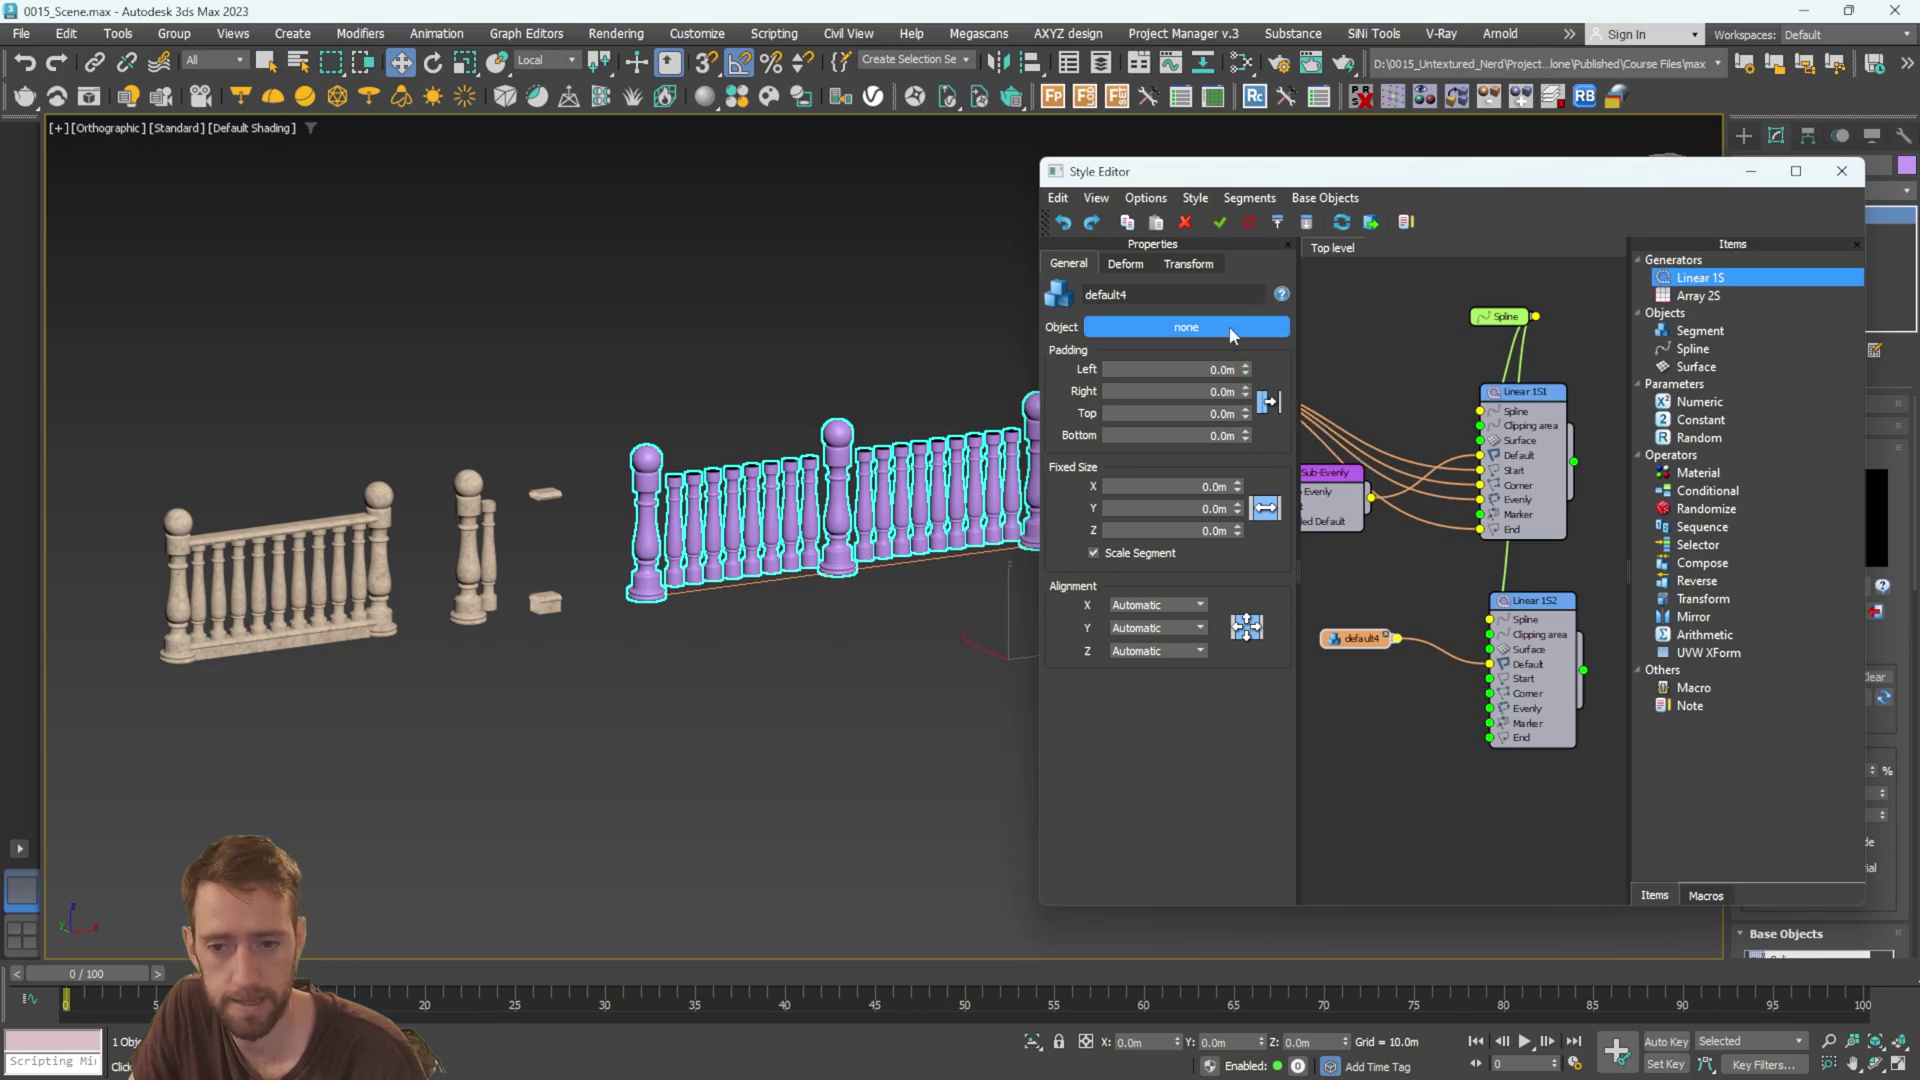
scroll(468, 514, up, 5)
click(698, 462)
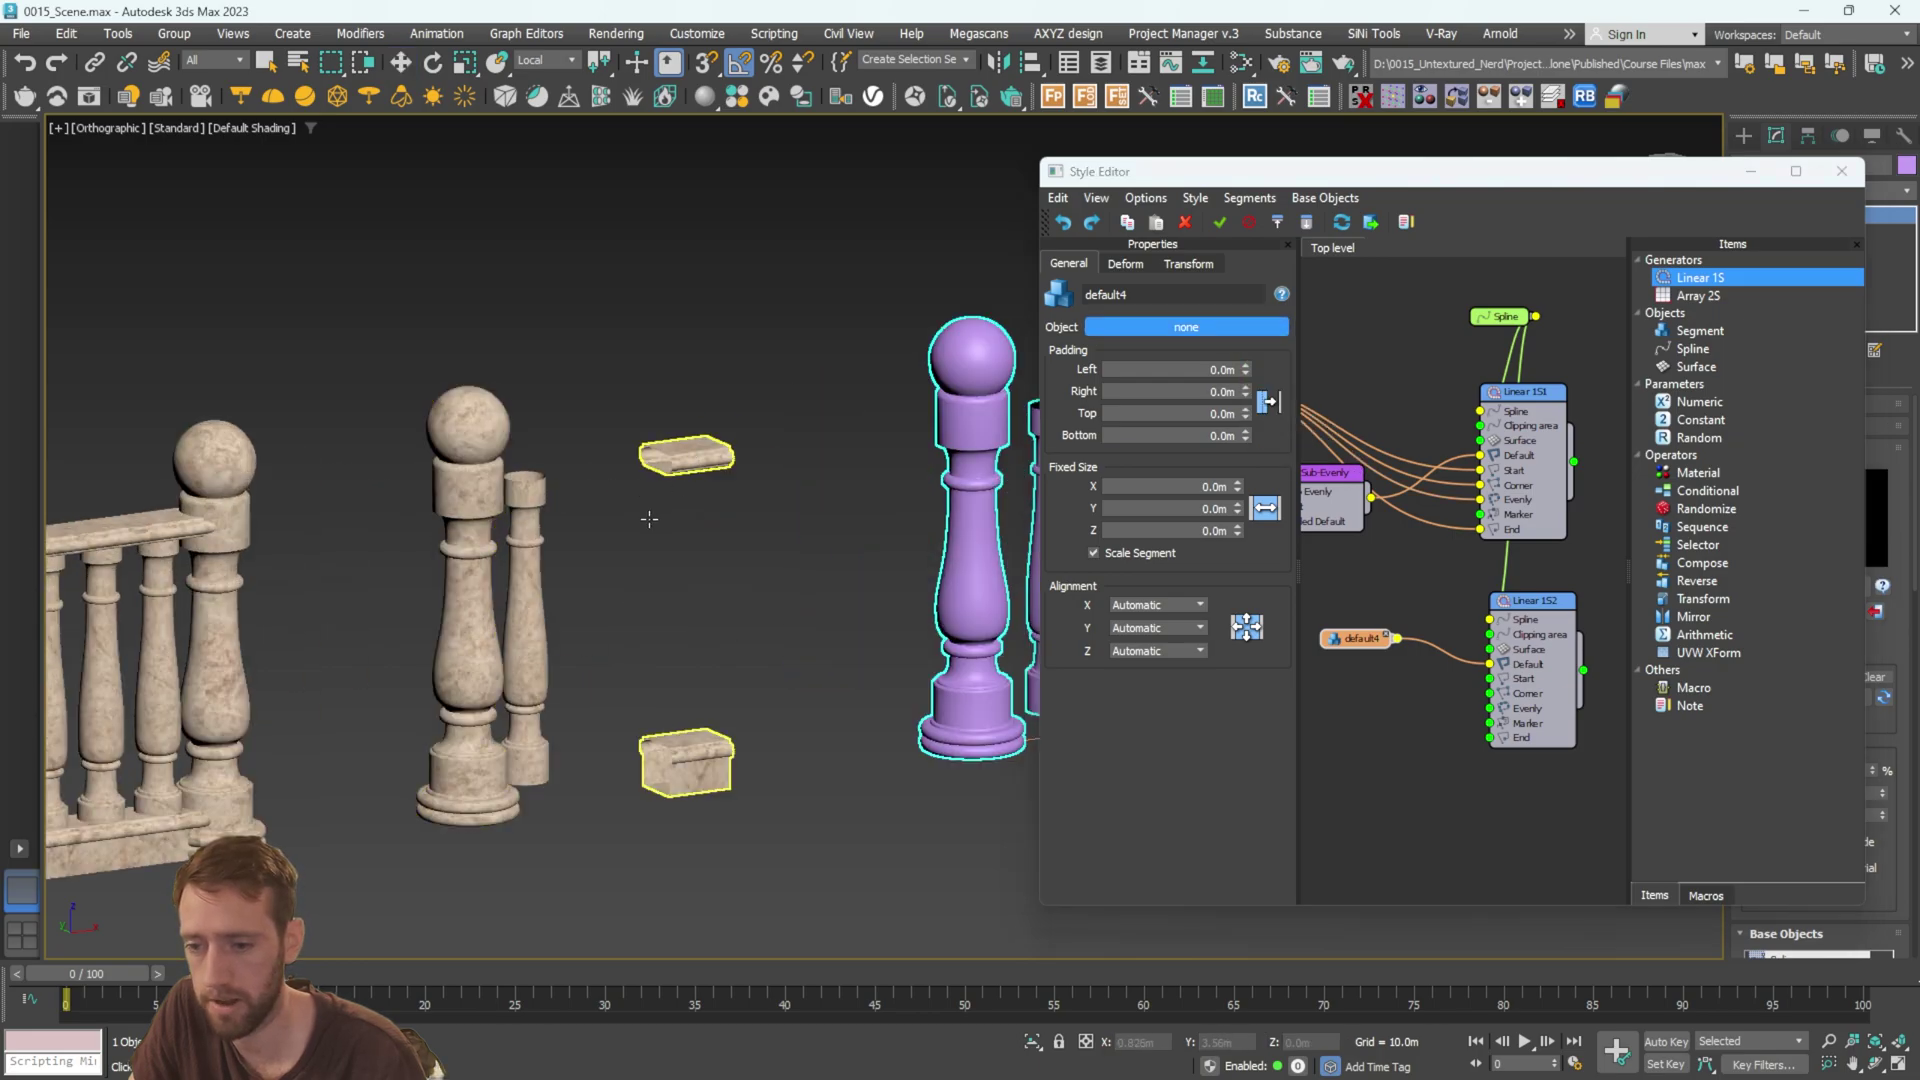
scroll(643, 515, down, 5)
Inspect how the capping rail meets the end post and balusters, also in wireframe, and compare it with the reference balustrade.
scroll(625, 505, up, 10)
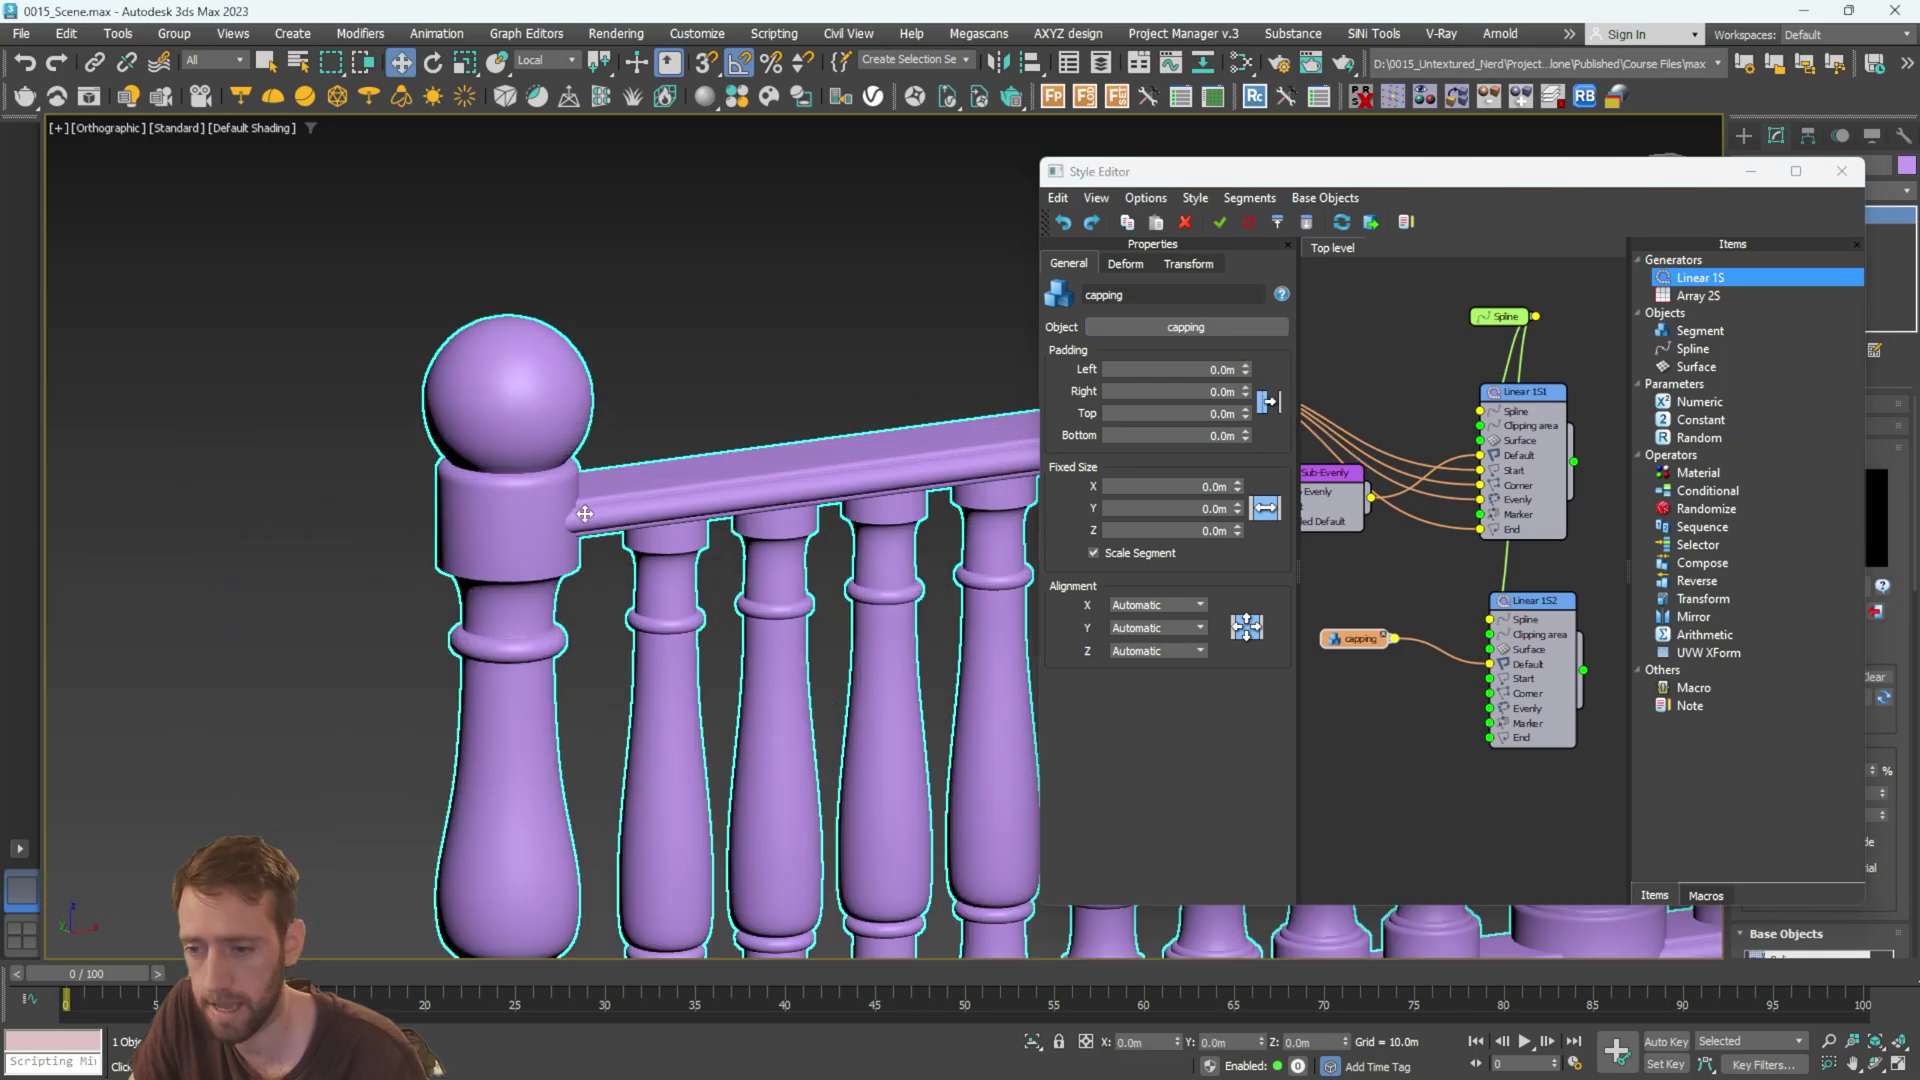
scroll(850, 515, down, 5)
scroll(870, 545, up, 3)
middle_drag(787, 609, 990, 582)
middle_drag(235, 556, 375, 543)
scroll(375, 542, up, 2)
scroll(314, 558, up, 4)
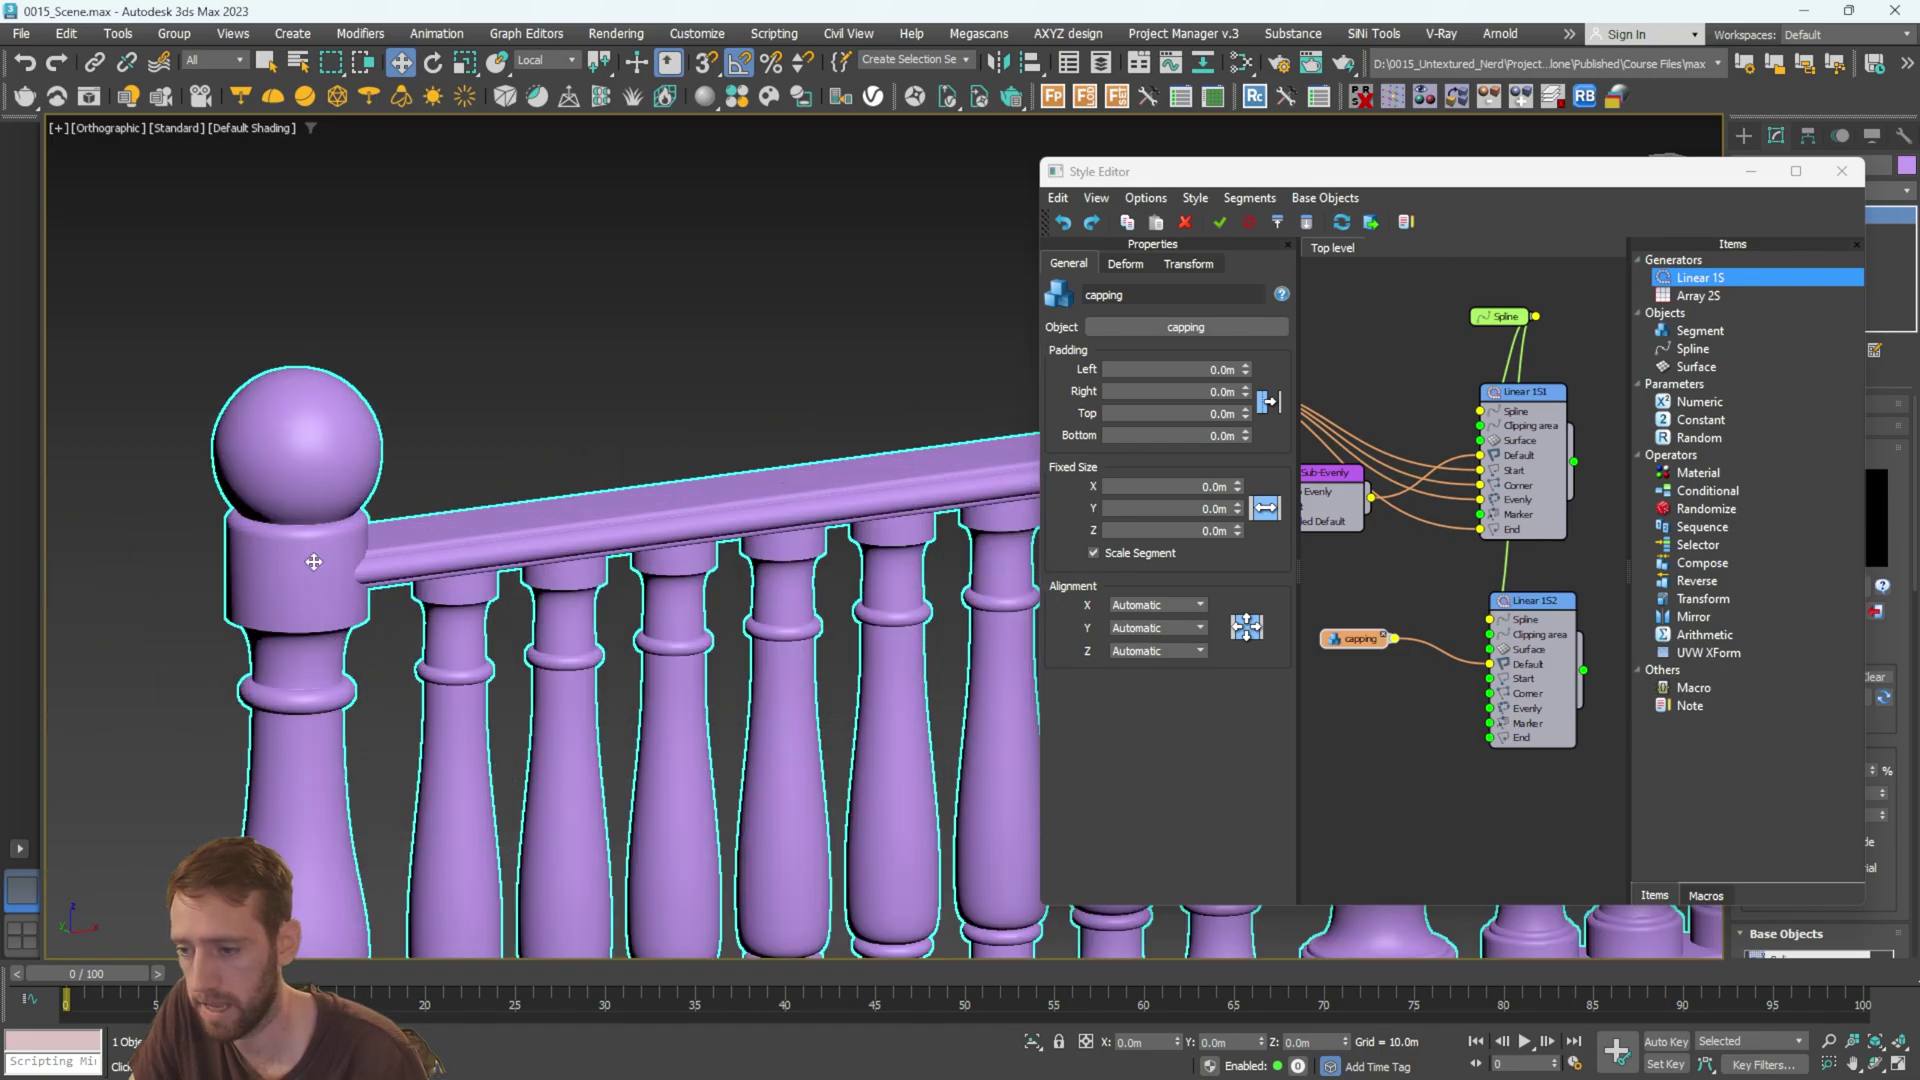
key(F3)
scroll(312, 556, up, 3)
key(F3)
scroll(312, 556, down, 5)
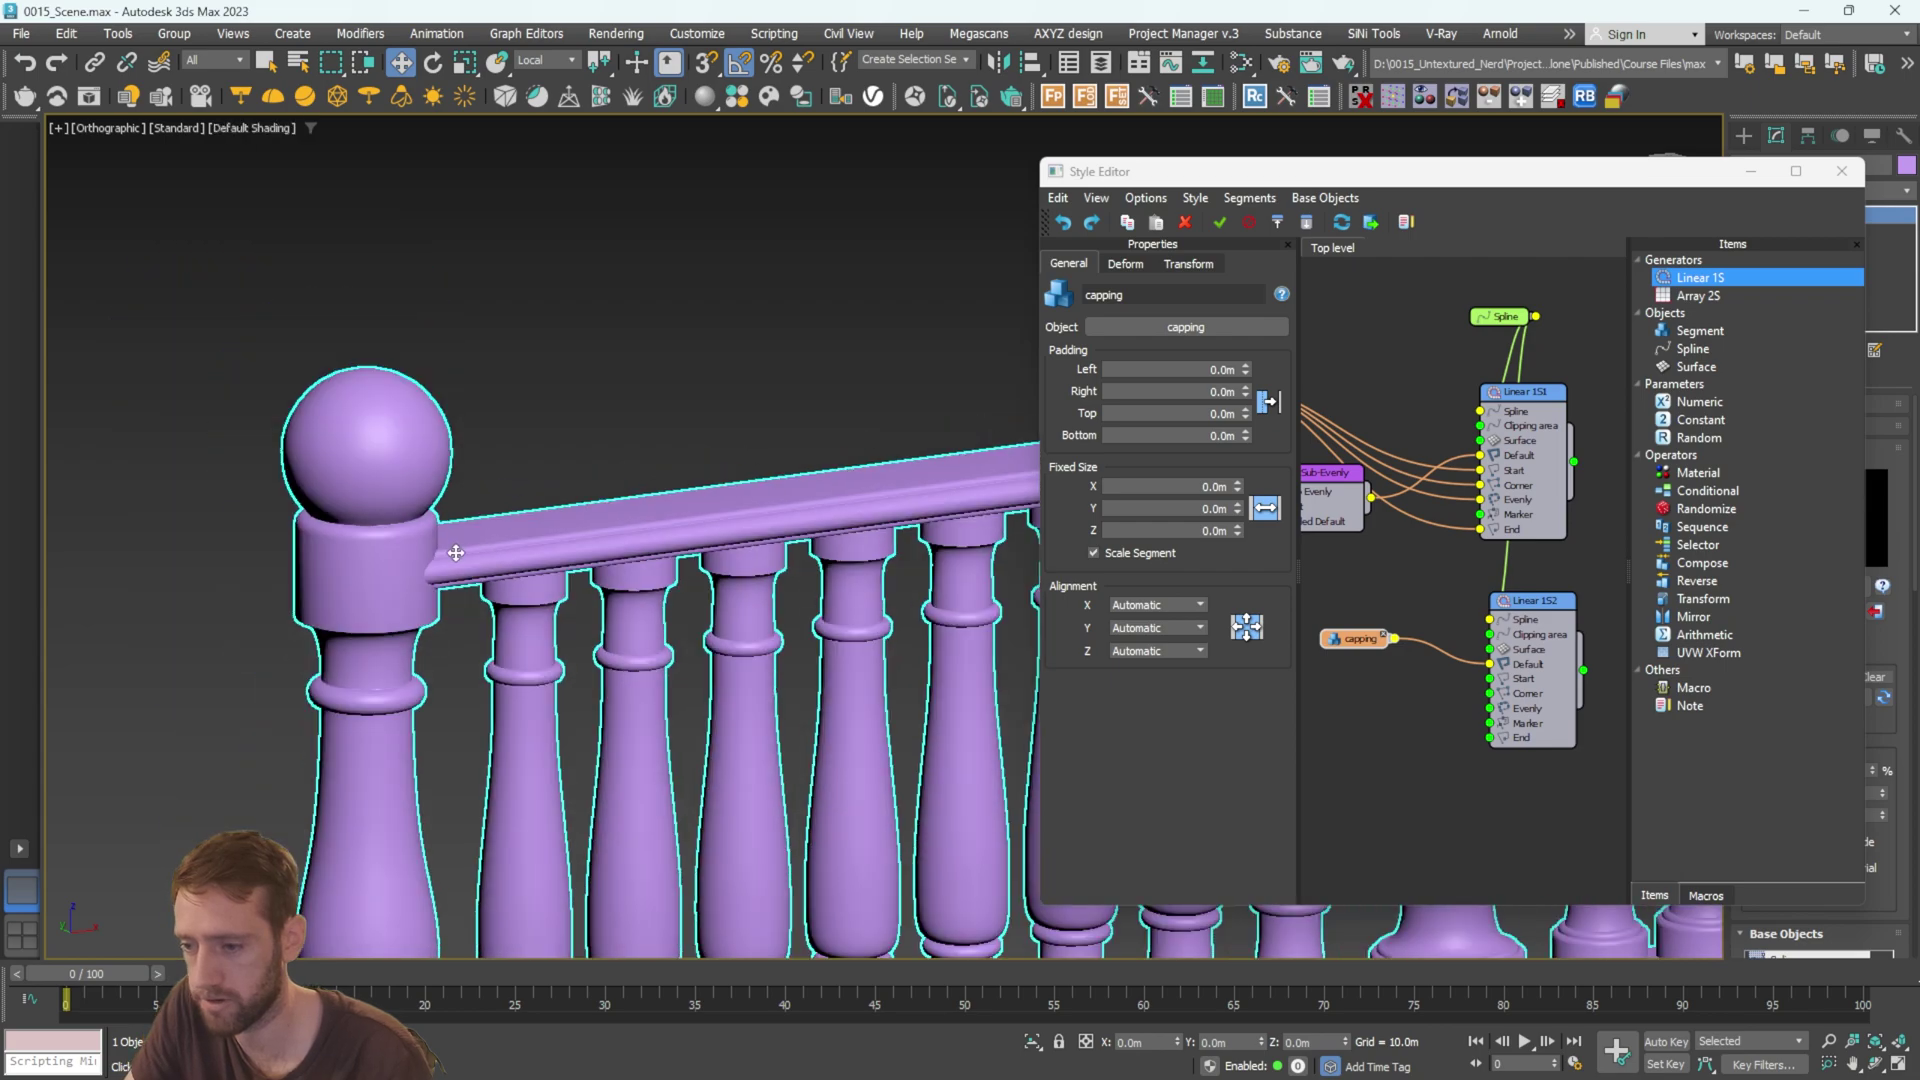
scroll(609, 557, up, 2)
scroll(609, 557, down, 2)
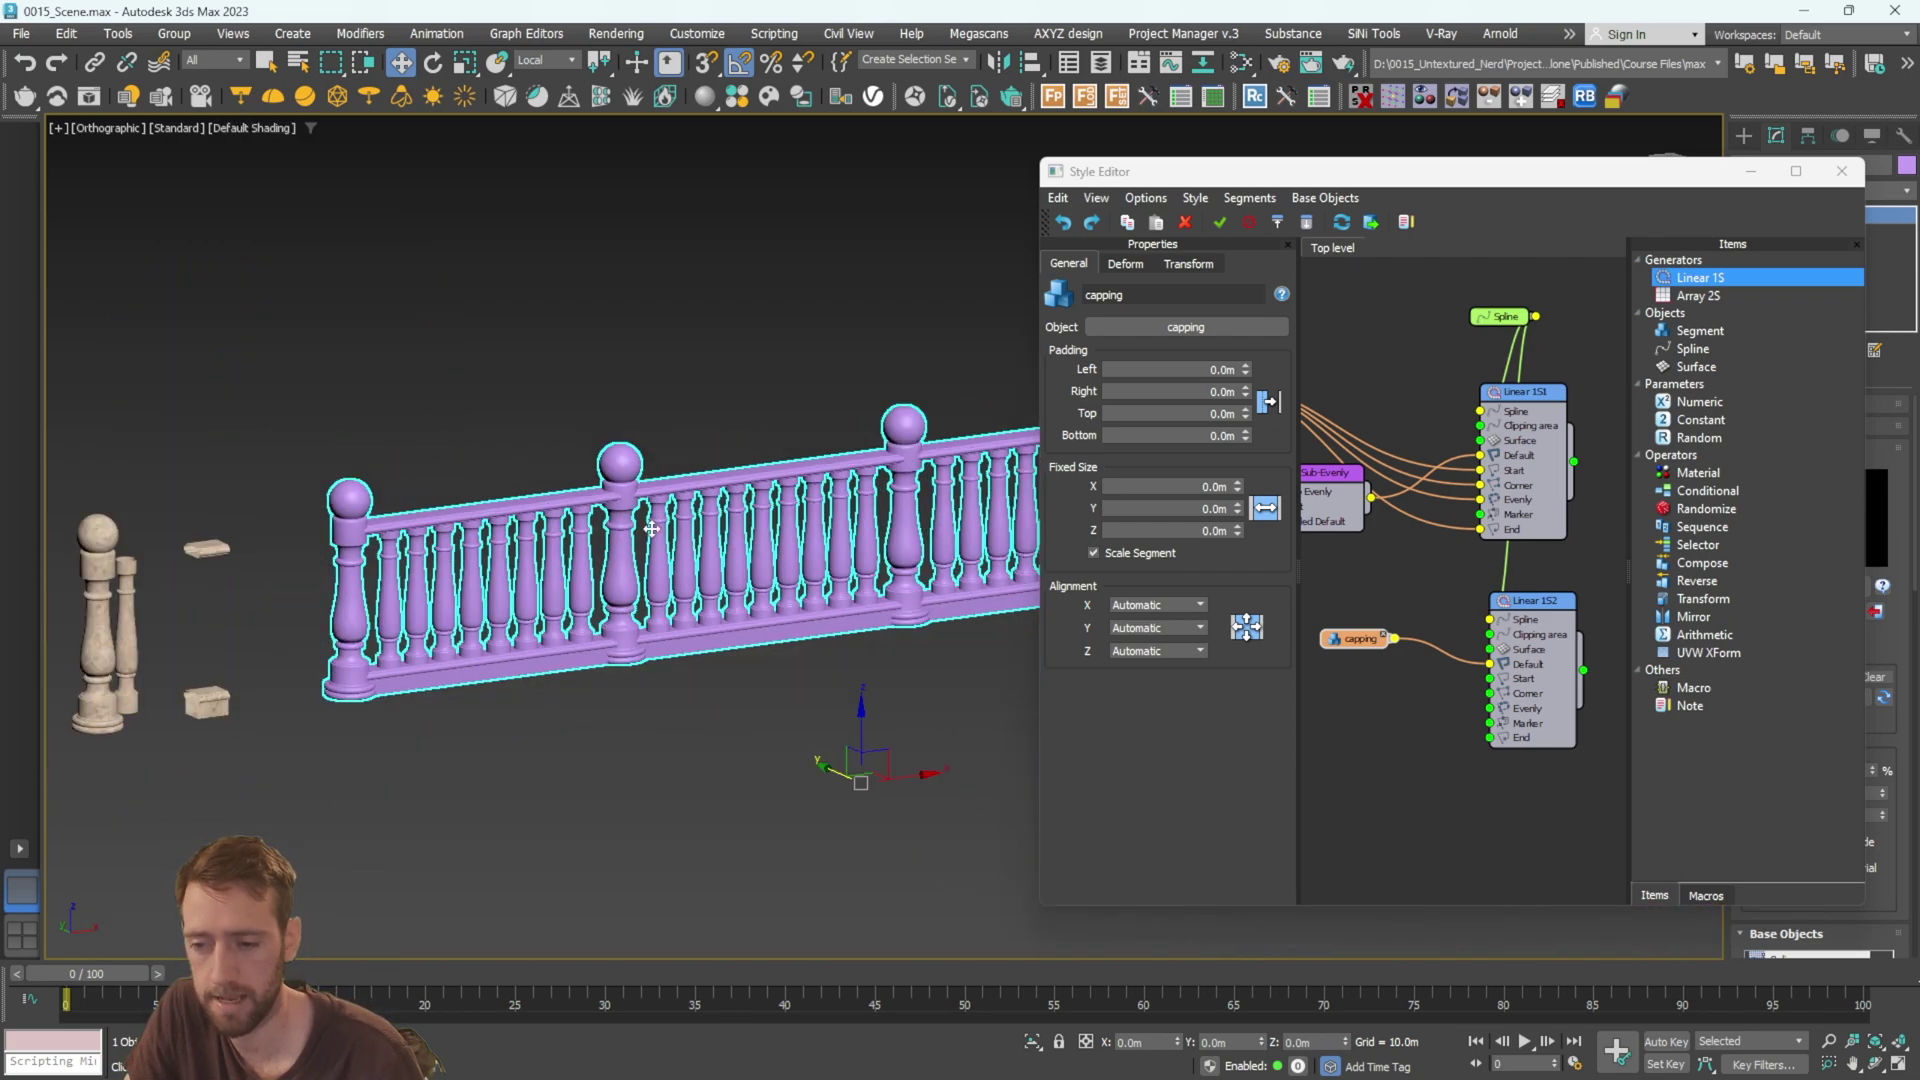
middle_drag(580, 548, 762, 543)
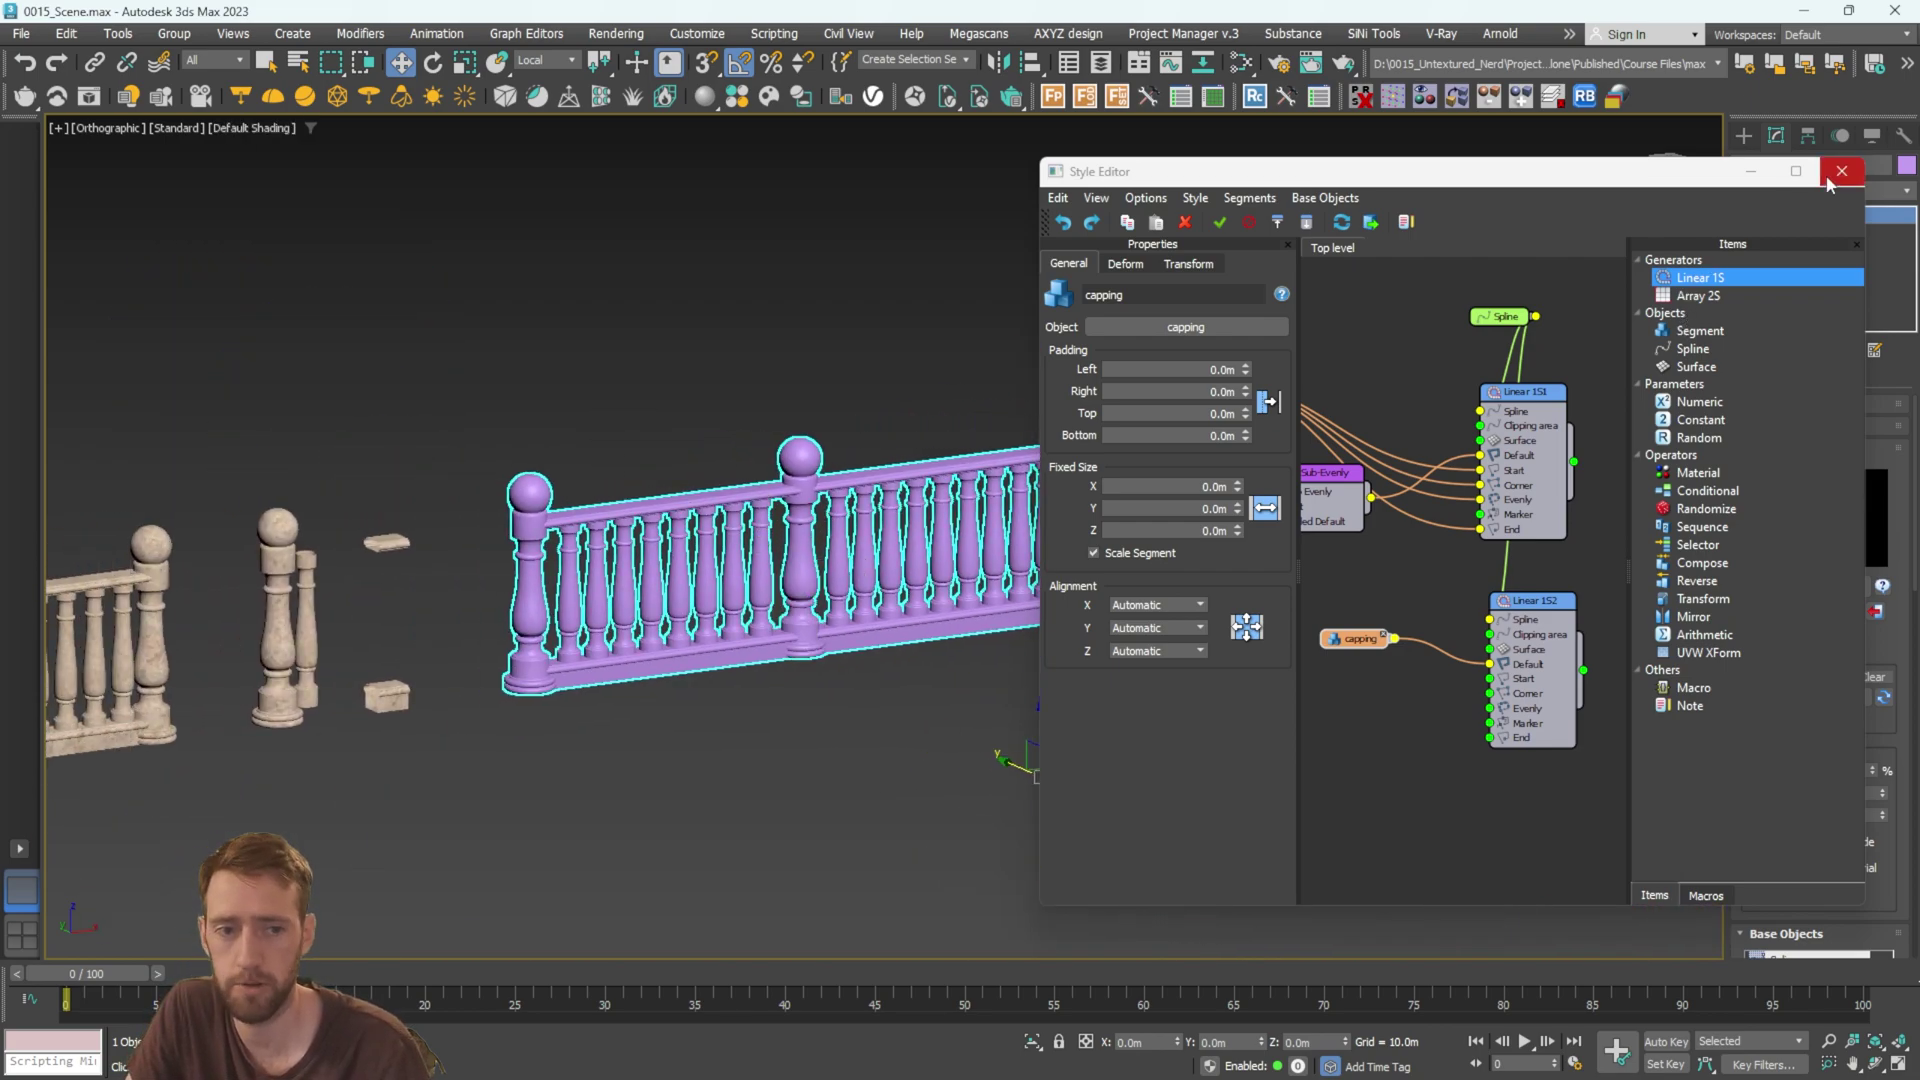
Try a Railing Spacing of 0.4 m on the Sub-Evenly macro and check the baluster density.
middle_drag(1332, 492, 1472, 451)
click(1472, 451)
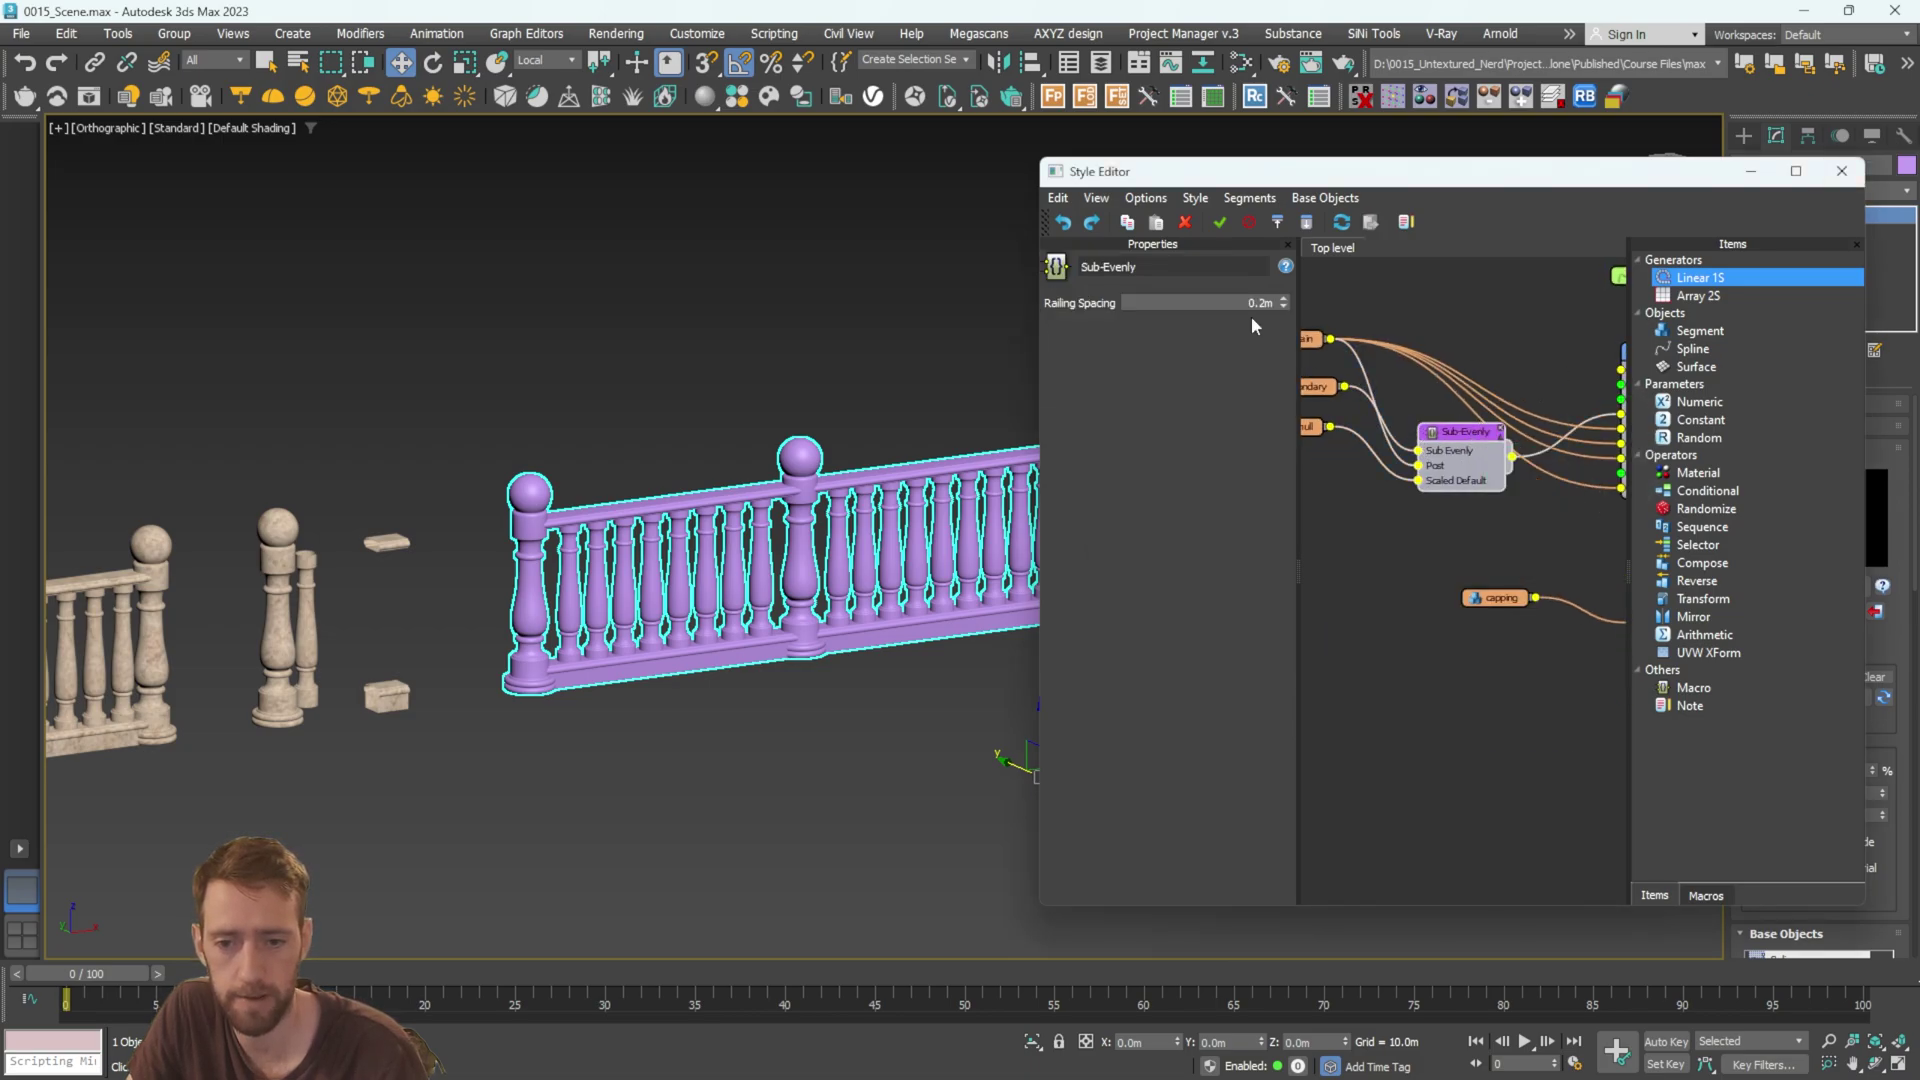
drag(1245, 303, 1270, 302)
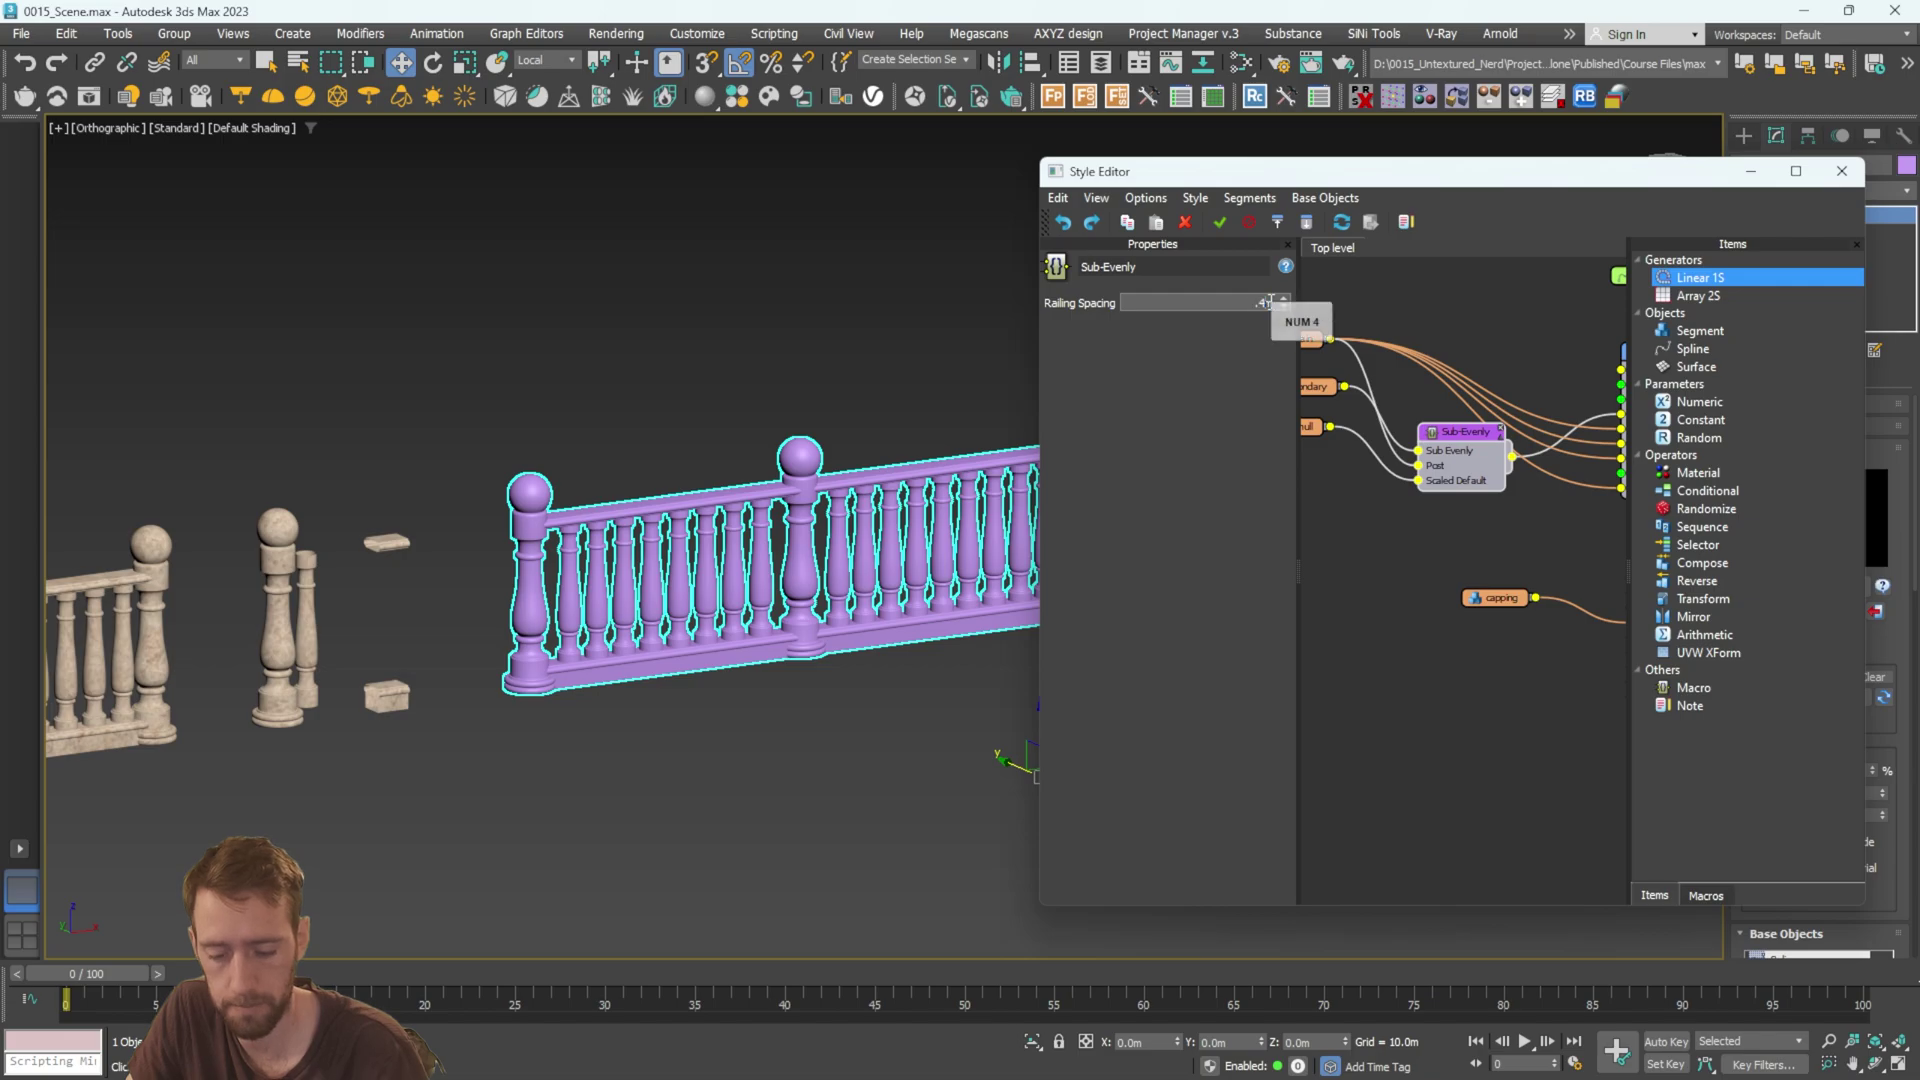
text(0.4)
key(Return)
alt+middle_drag(812, 484, 610, 504)
scroll(1005, 453, down, 3)
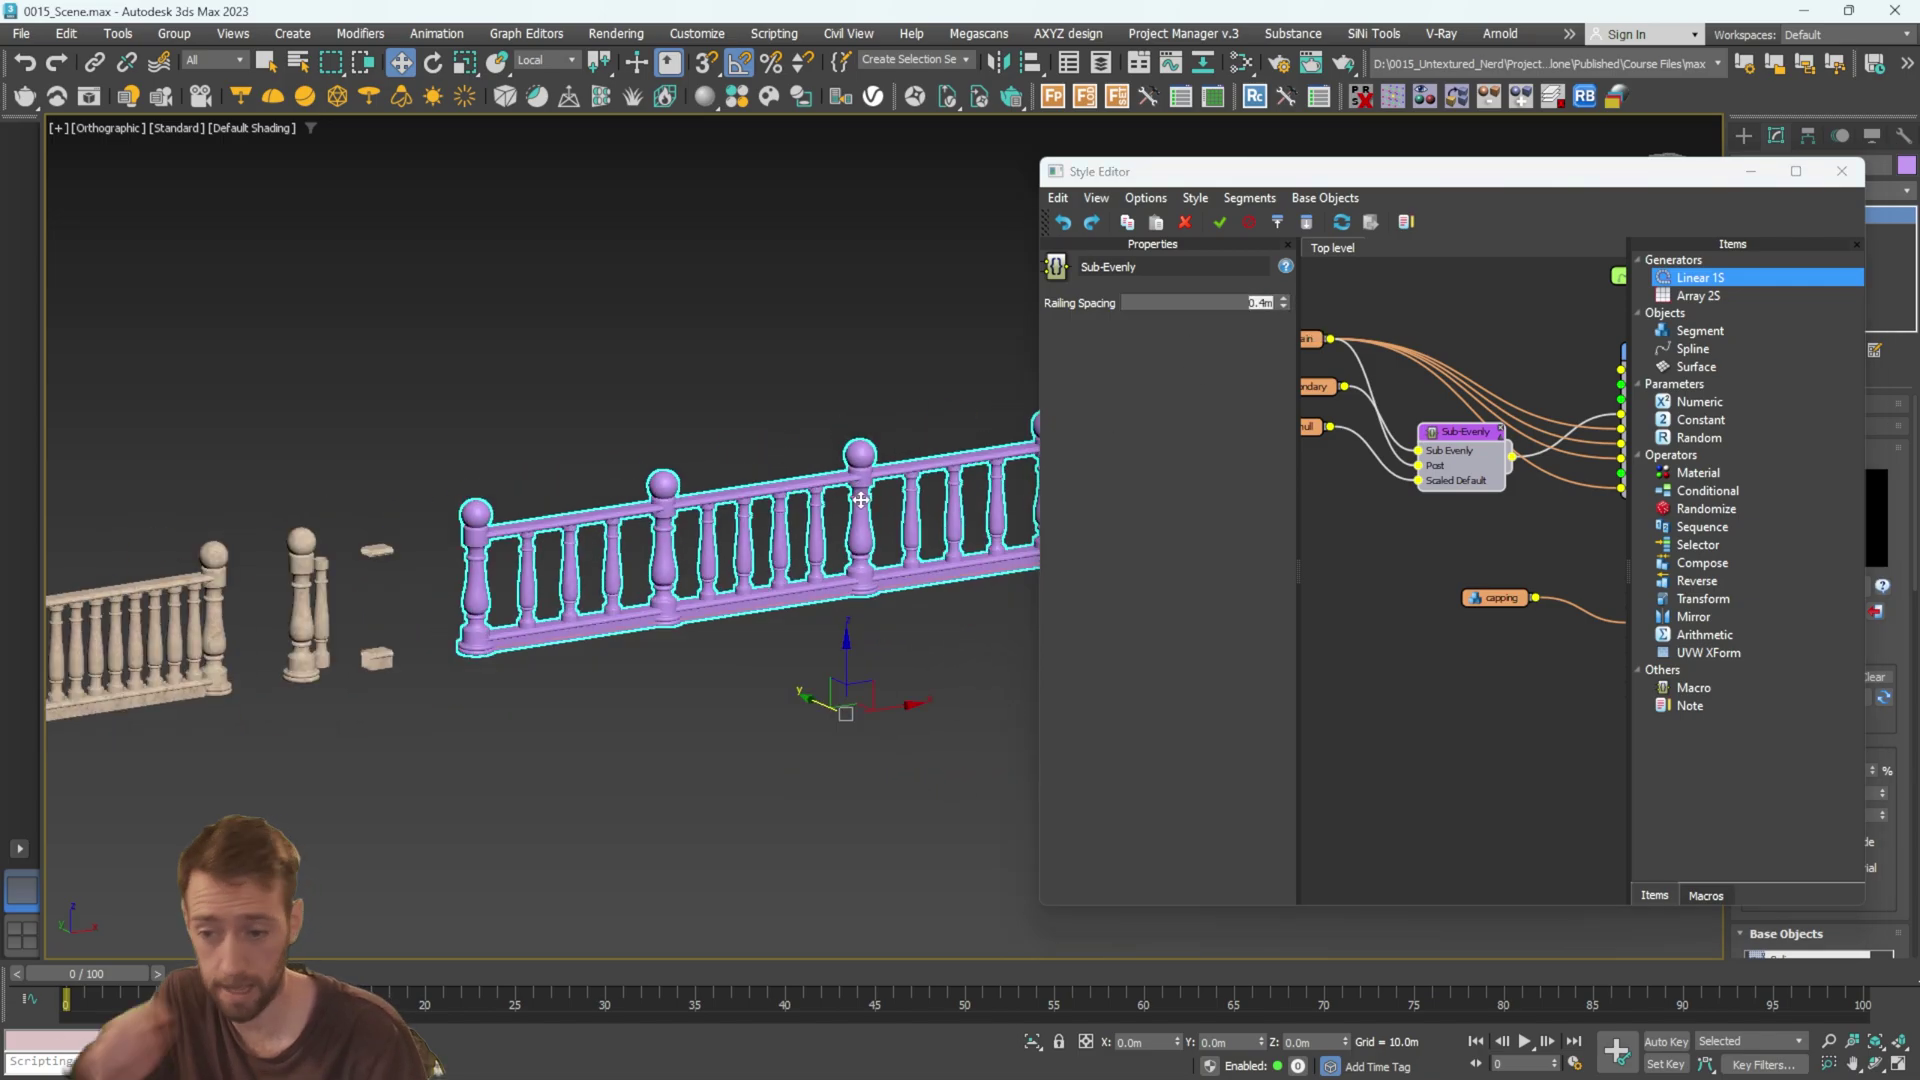
Set the Sub-Evenly macro's Railing Spacing to 0.25 m and check the balusters between the posts.
click(1270, 303)
text(0.25)
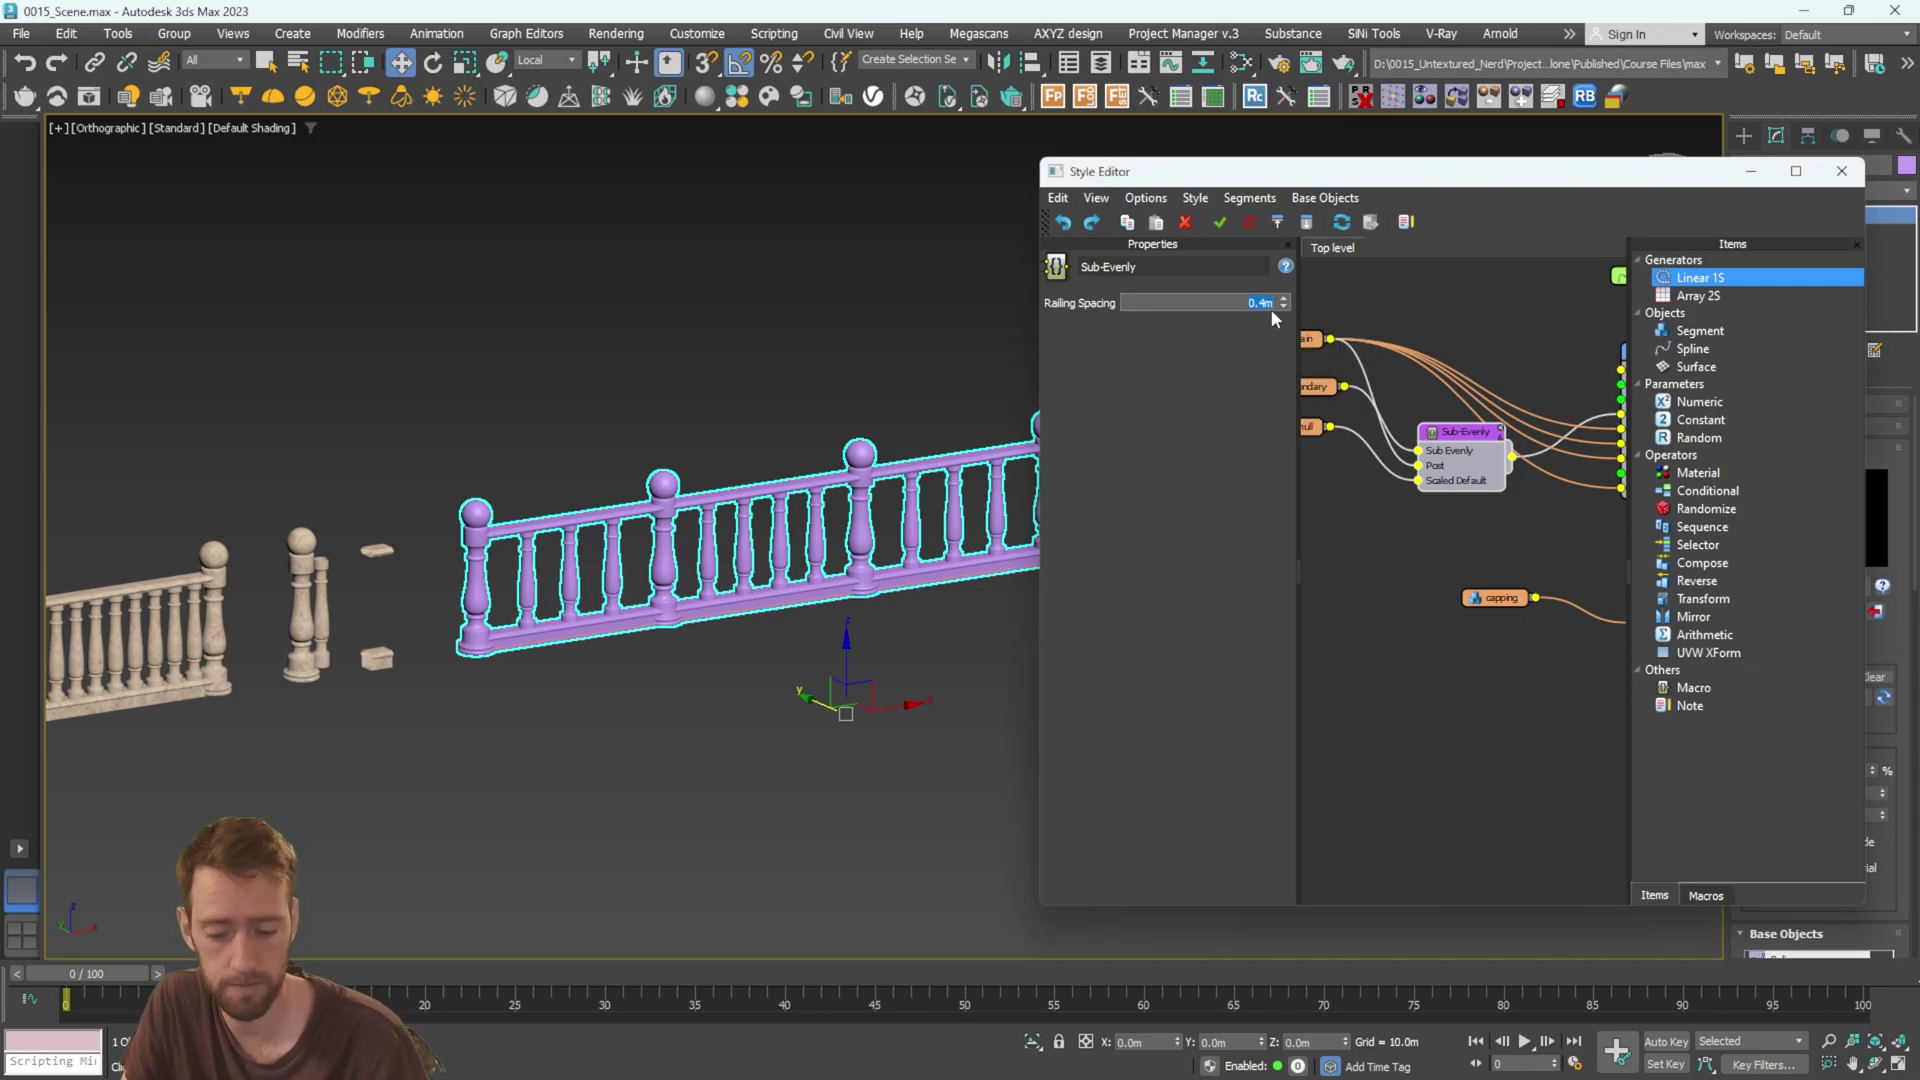
key(Return)
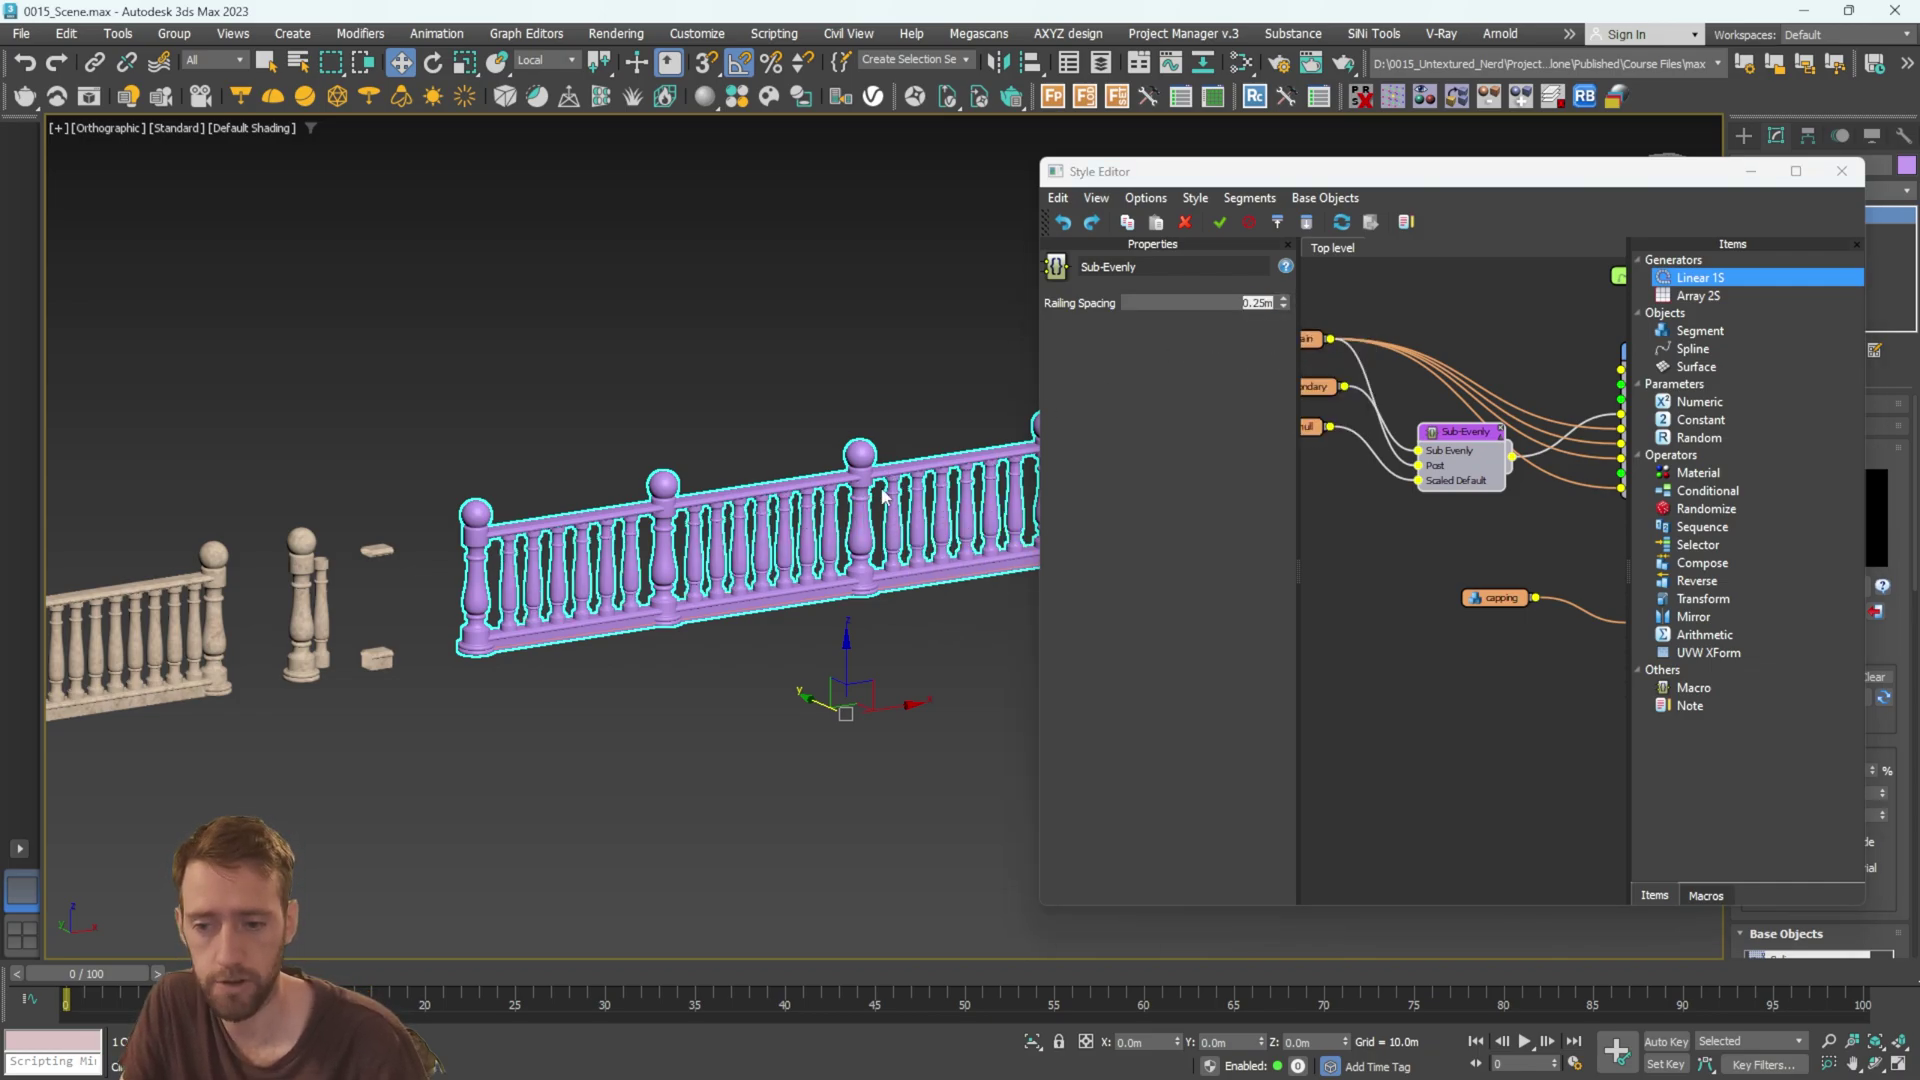
middle_drag(897, 479, 774, 498)
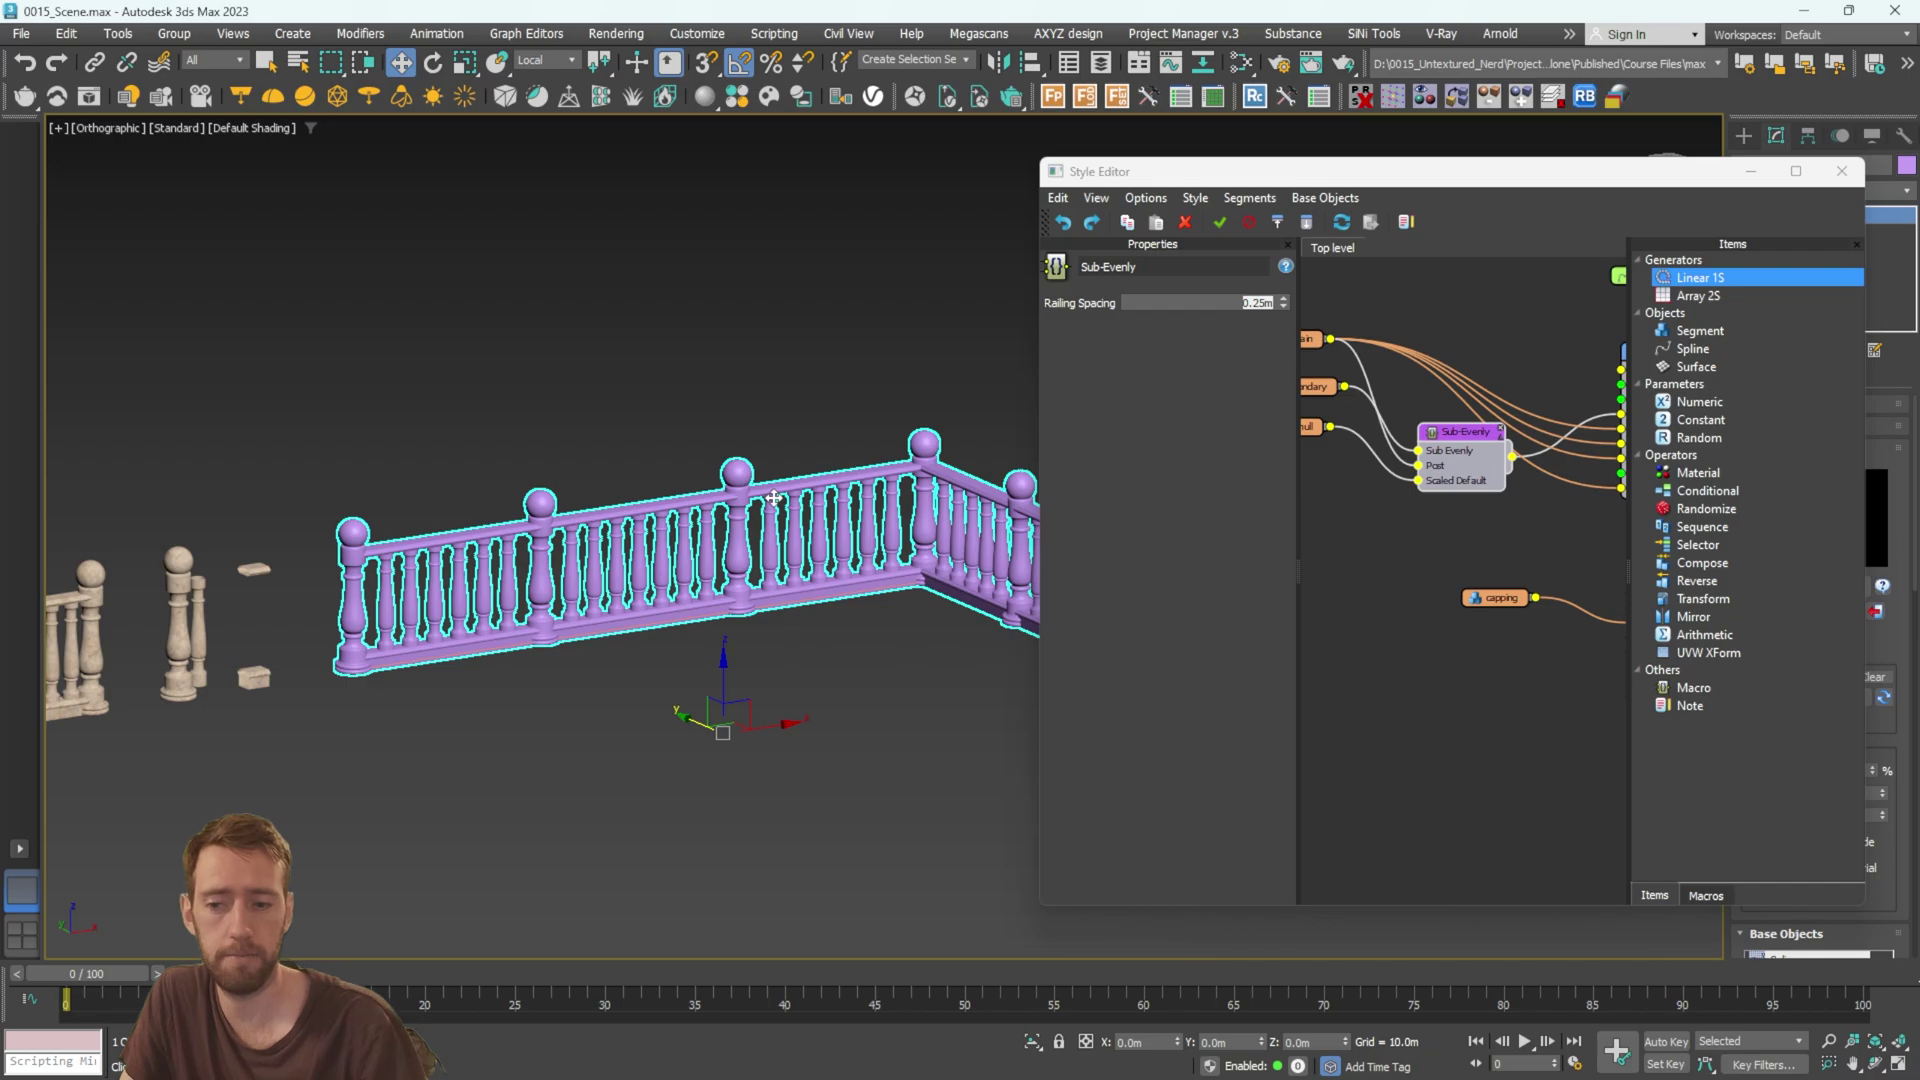
Set the Evenly distance of the Linear 1S1 generator to 1 m and check the main posts along the whole spline.
middle_drag(1505, 368, 1395, 406)
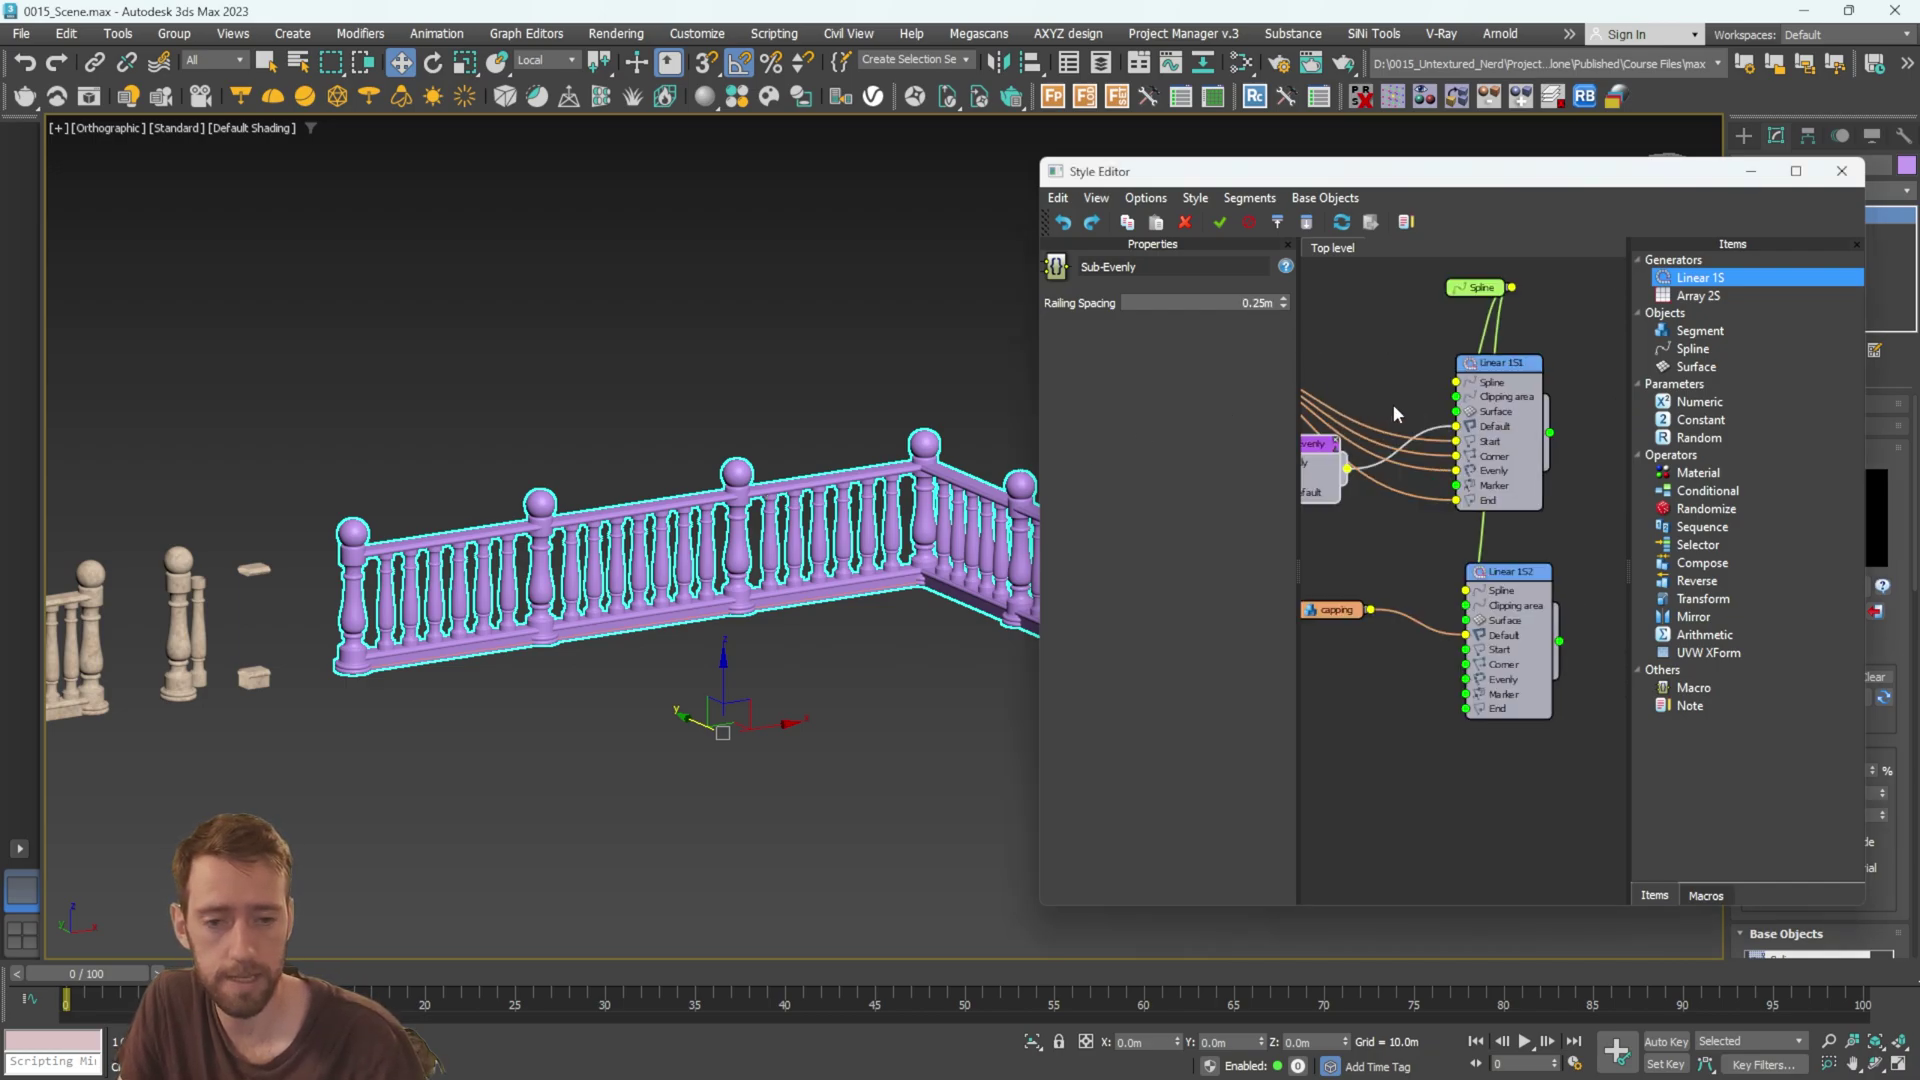
click(1507, 368)
click(1204, 640)
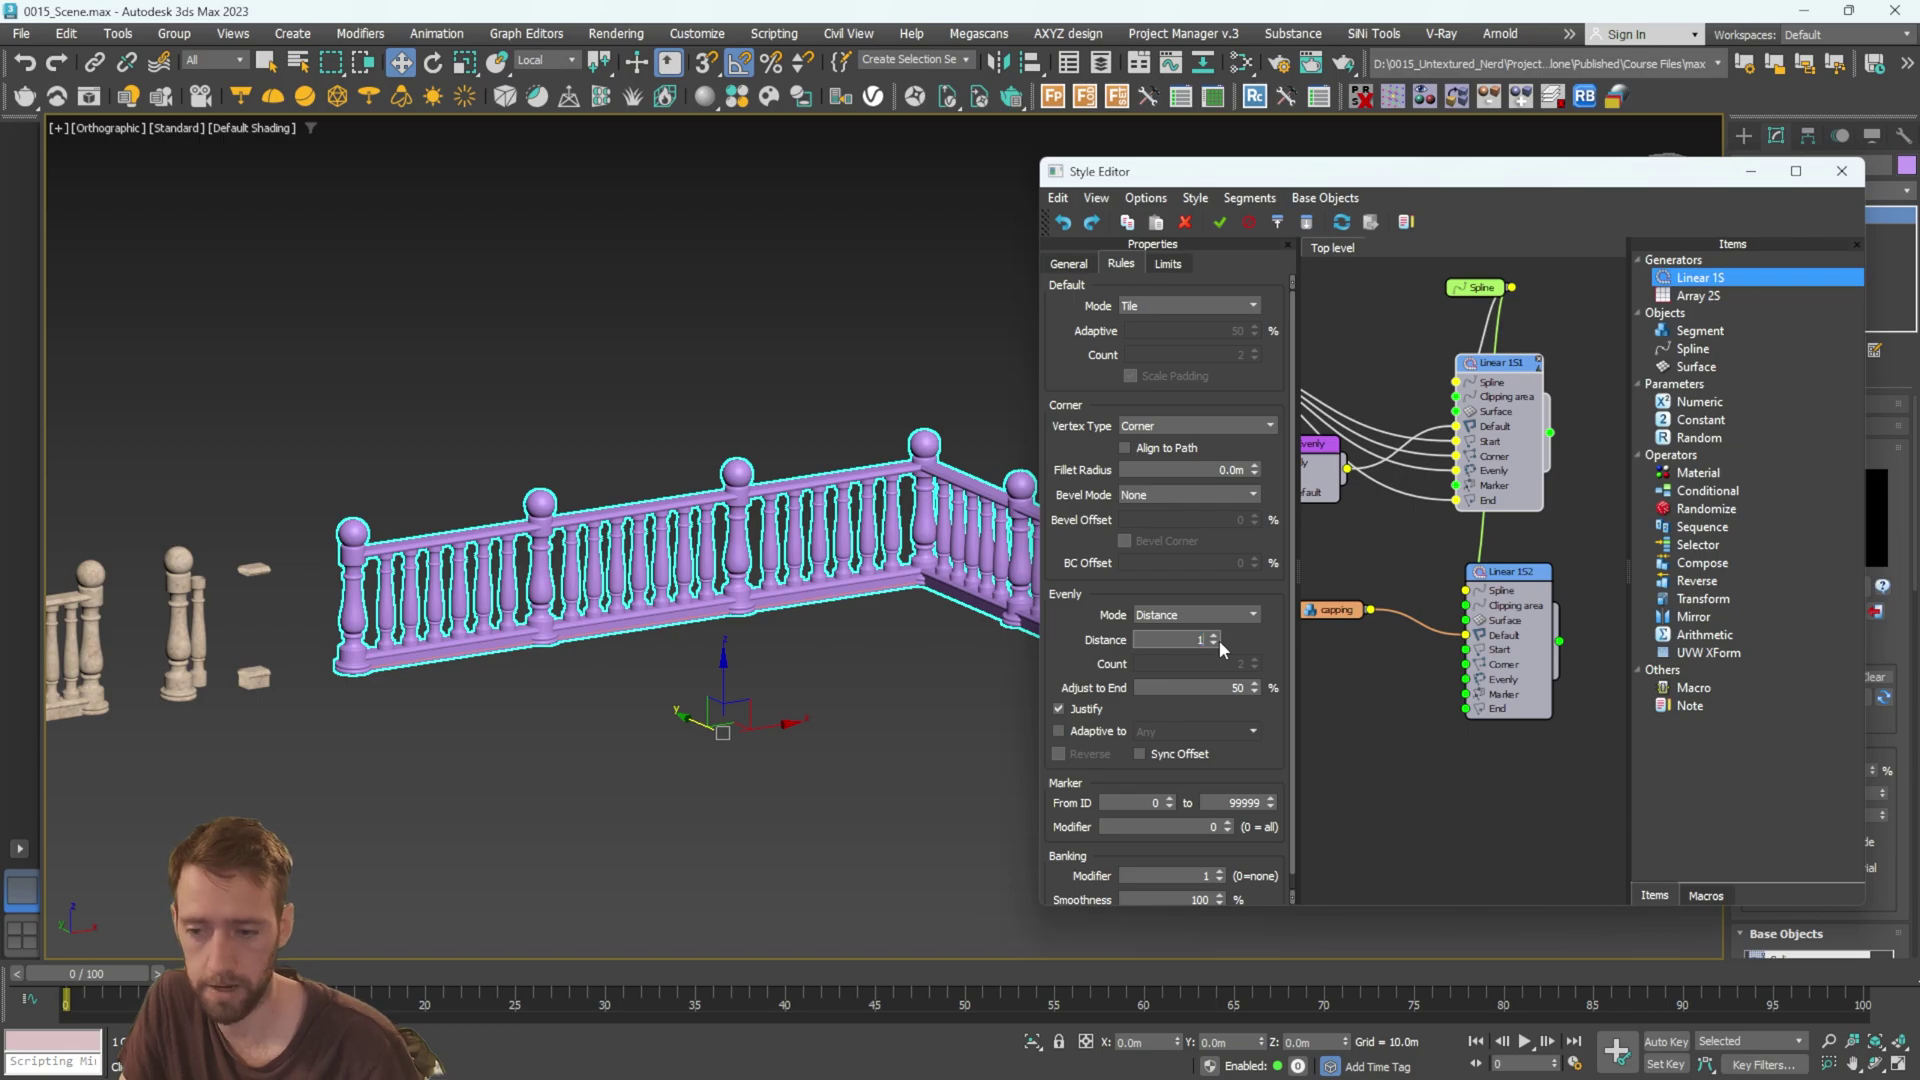
text(1)
key(Return)
alt+middle_drag(642, 560, 622, 541)
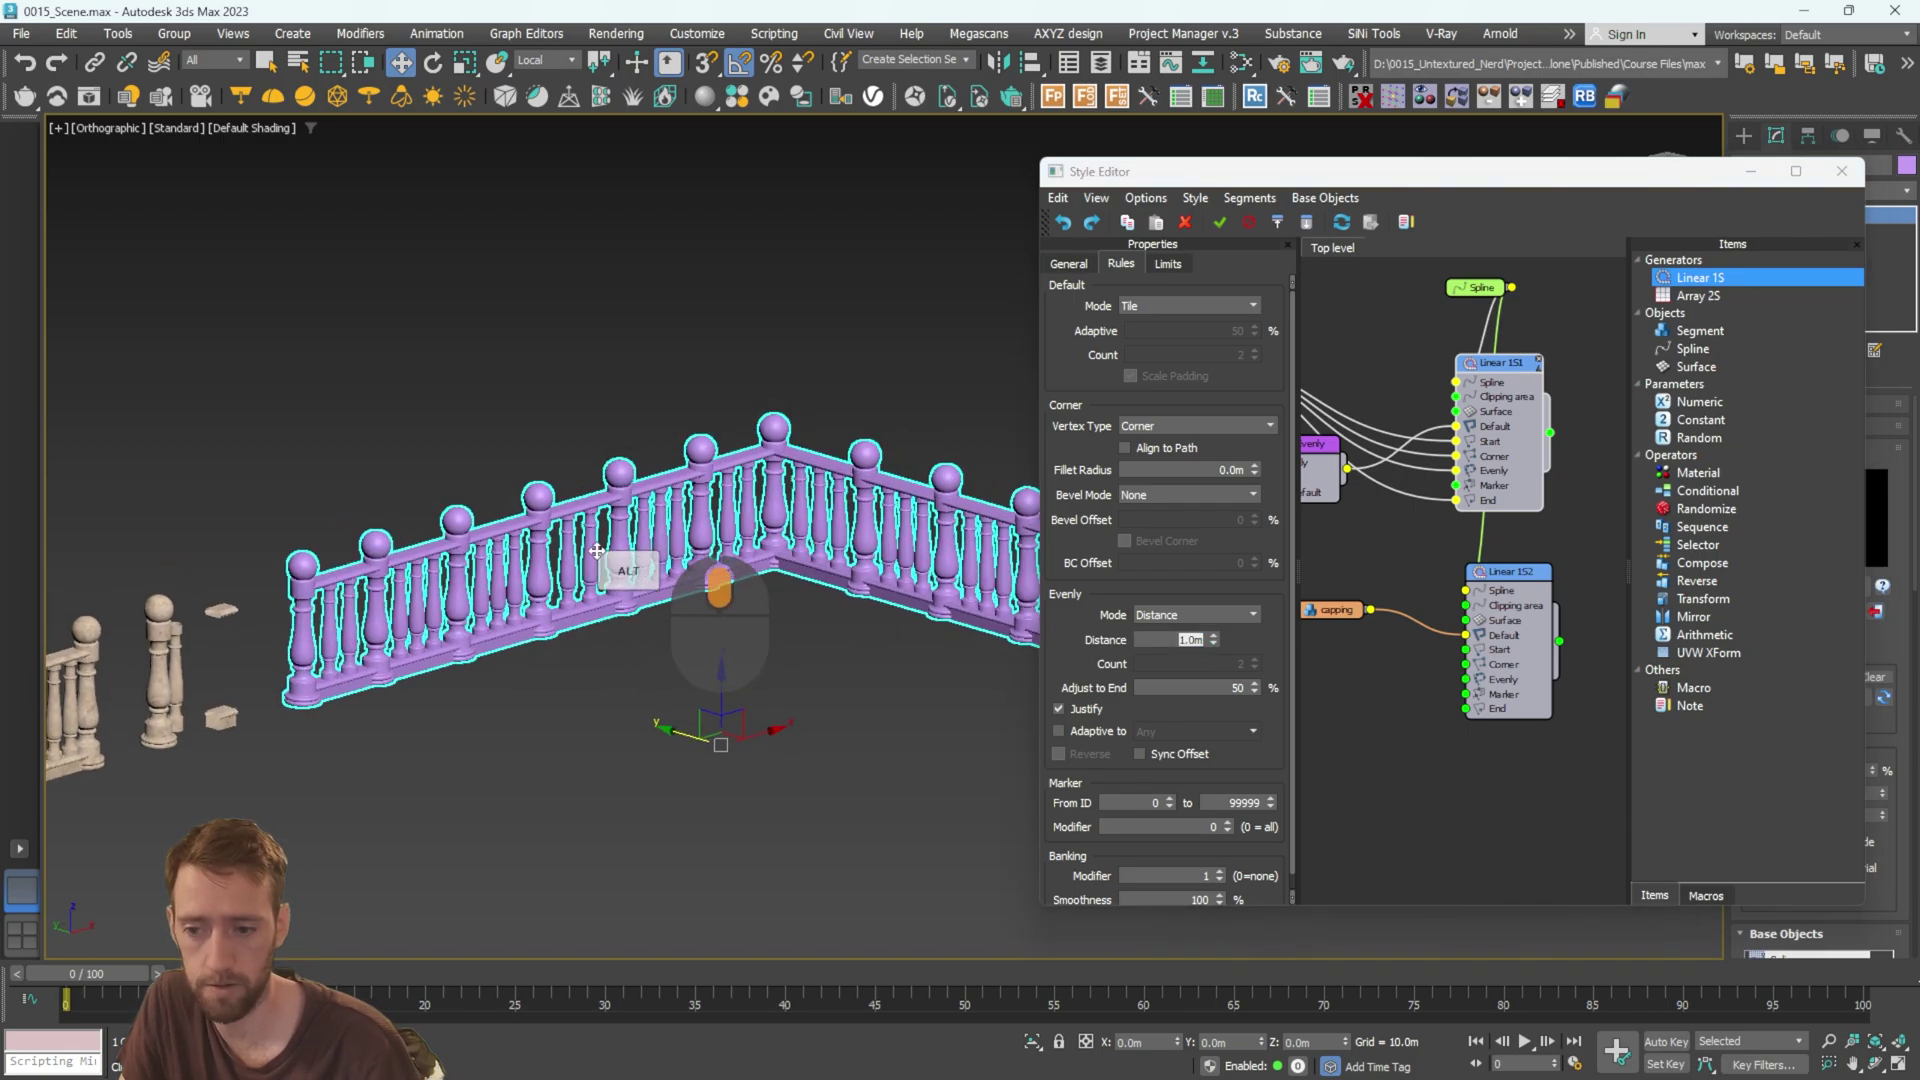
scroll(724, 534, down, 3)
alt+middle_drag(771, 551, 838, 632)
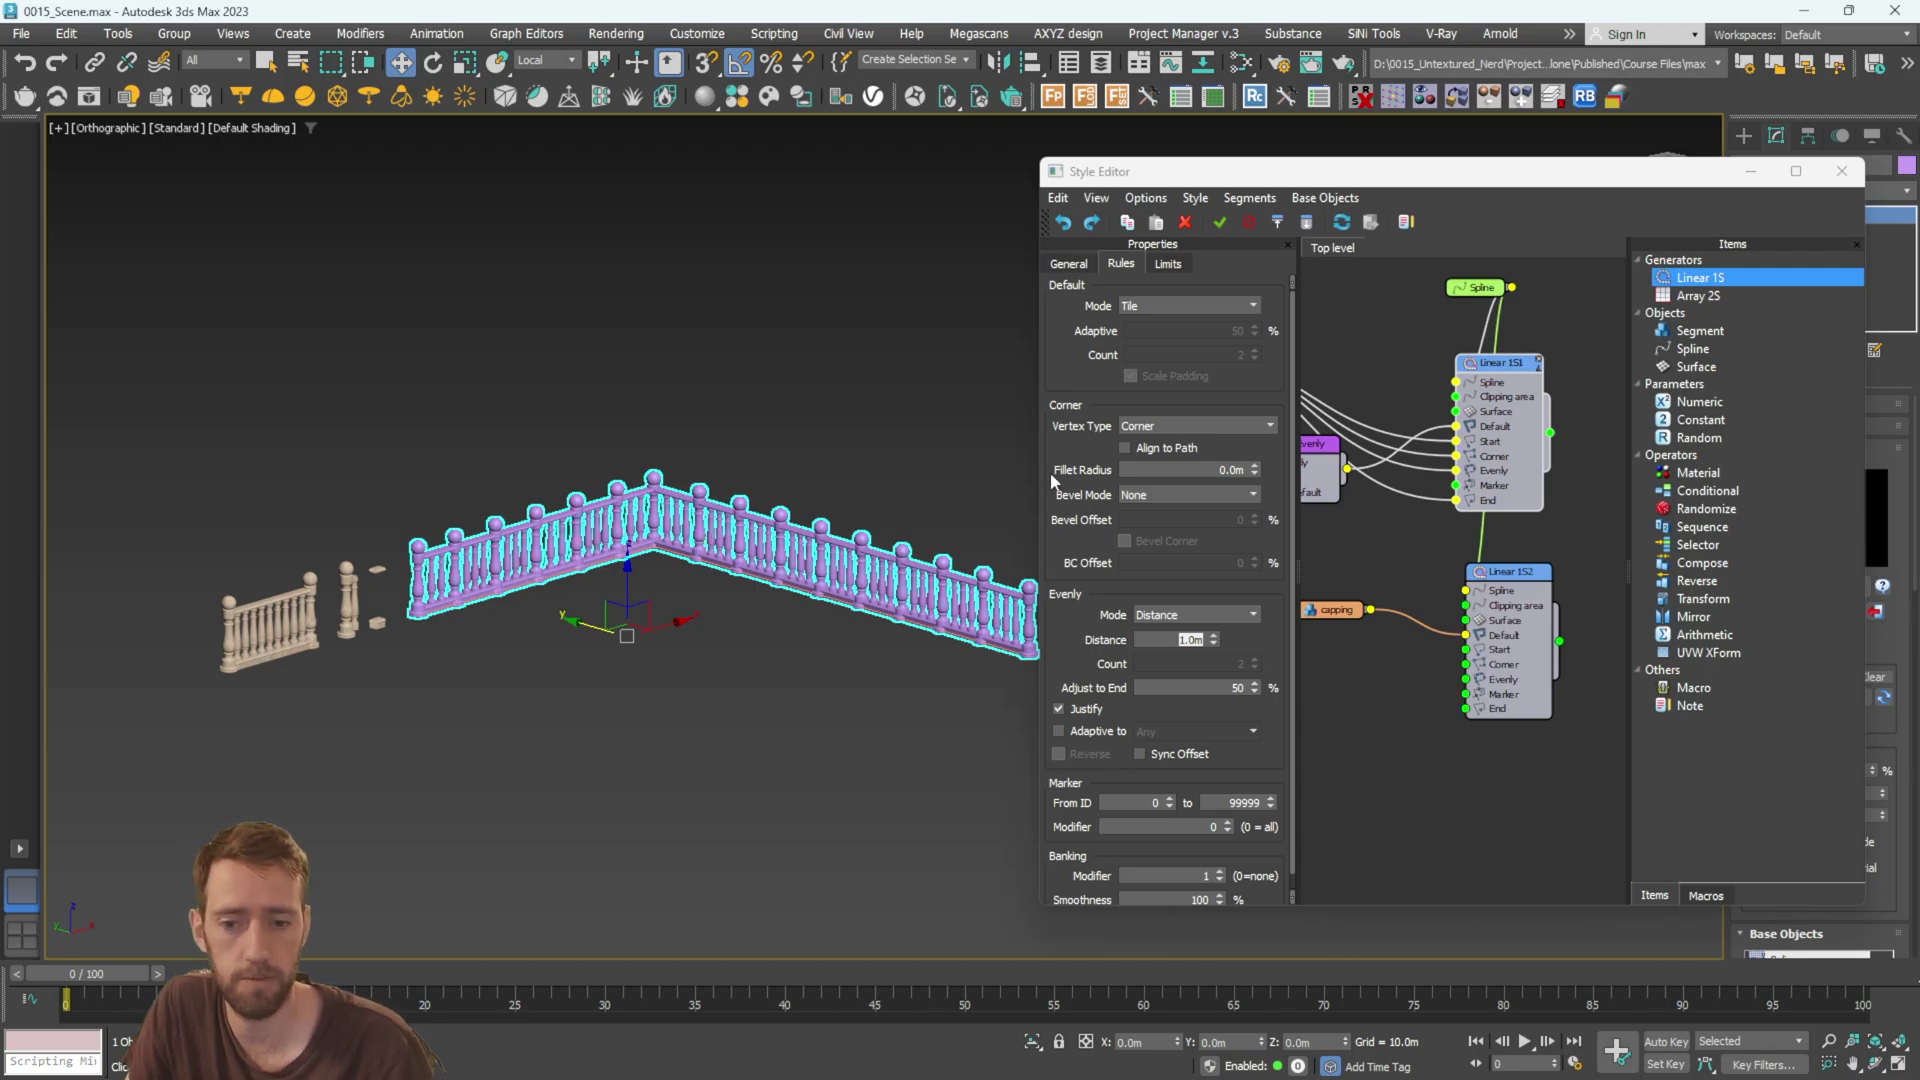
Uncover the RailClone object's settings and collapse Style and Base Objects to look at its Parameters list.
middle_drag(1388, 560, 1470, 538)
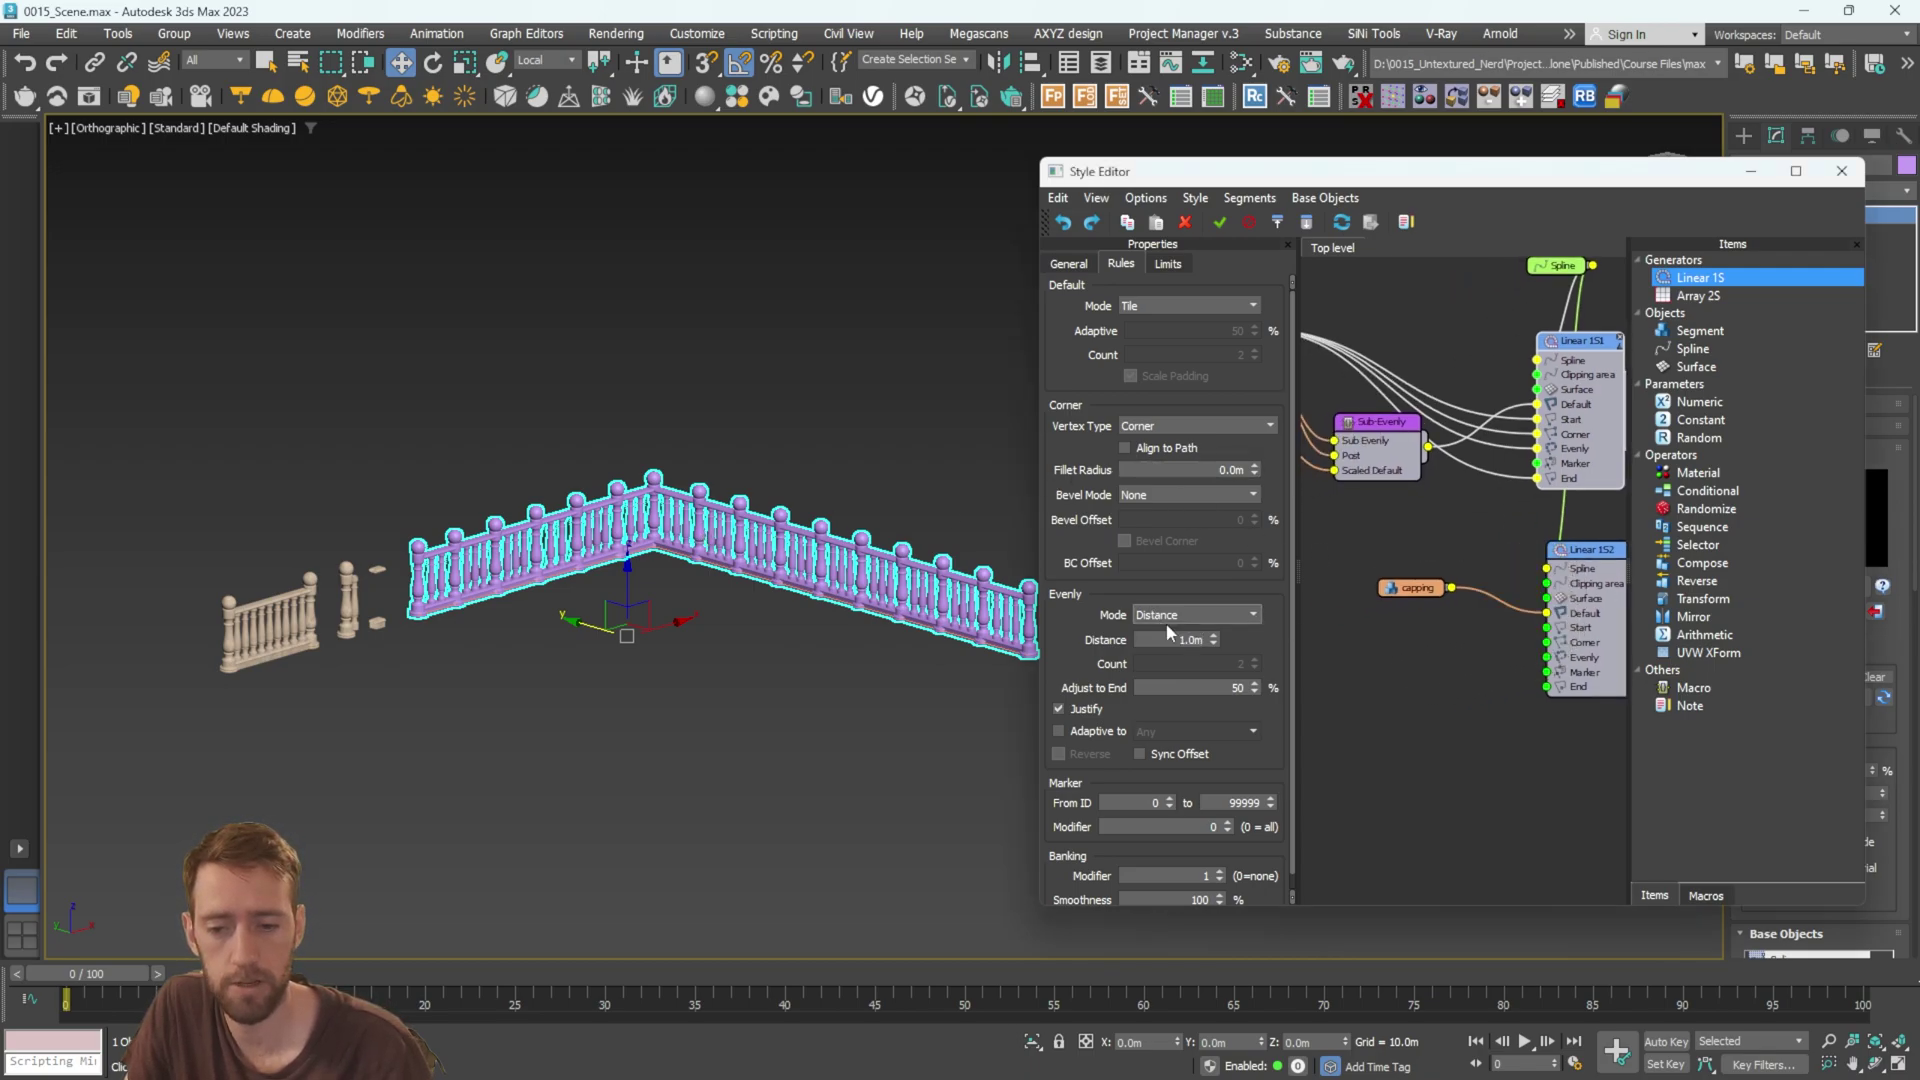
drag(1486, 188, 979, 191)
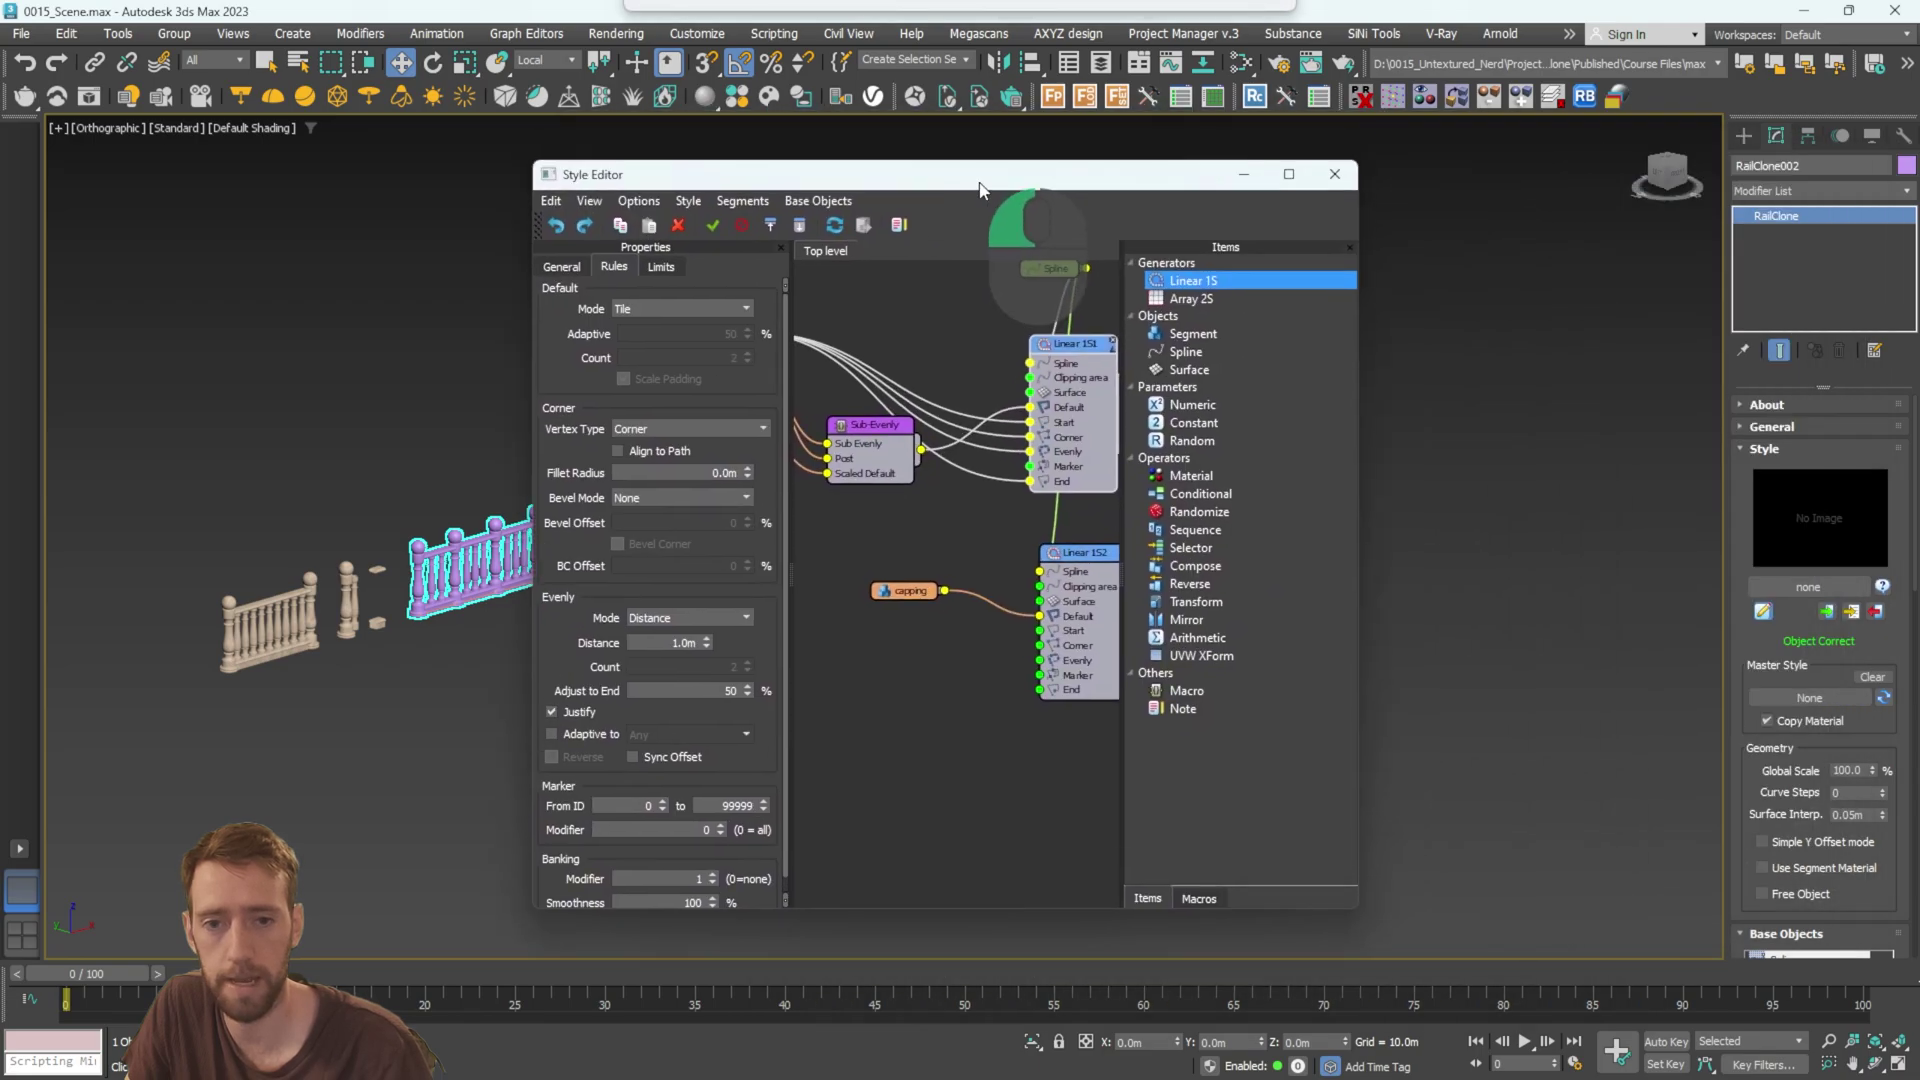
click(1766, 449)
click(1787, 471)
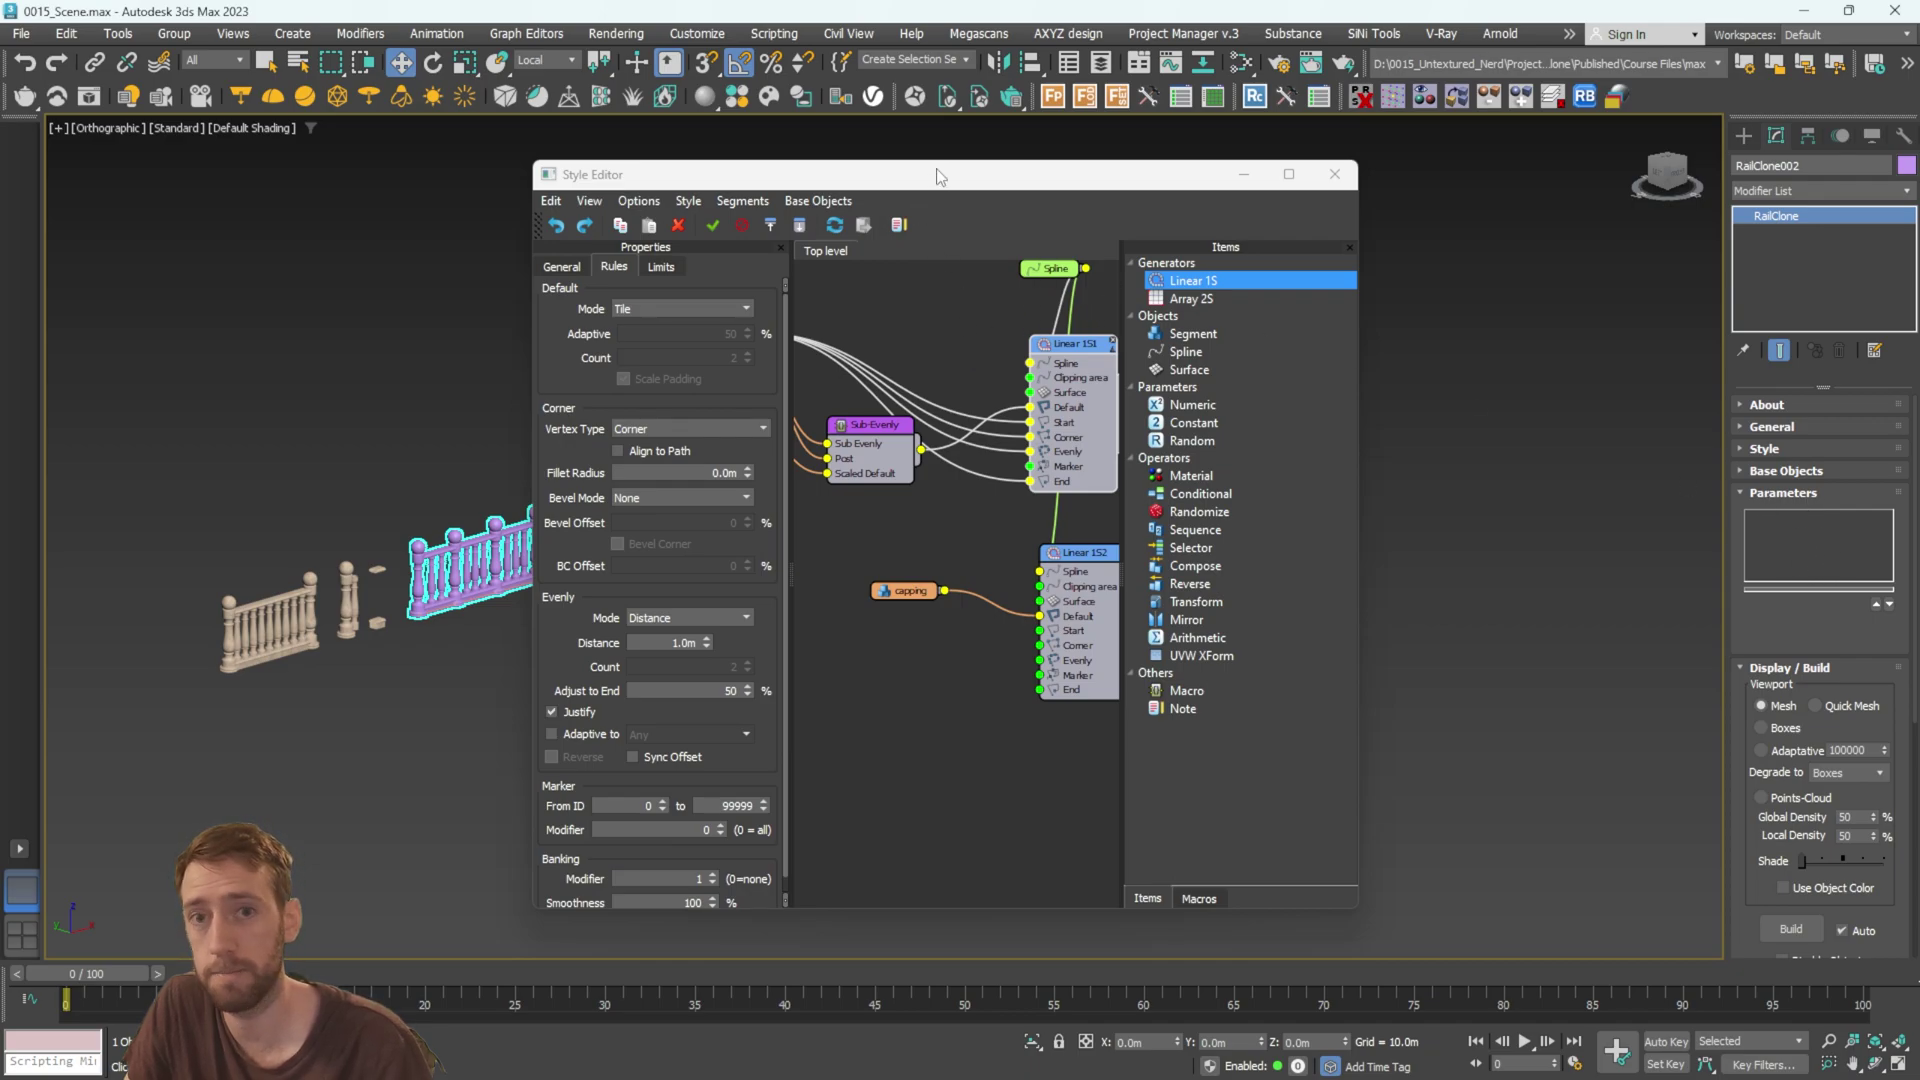
Export the Sub-Evenly macro's Railing Spacing as an input on its node in the maximised Style Editor.
drag(938, 177, 1104, 168)
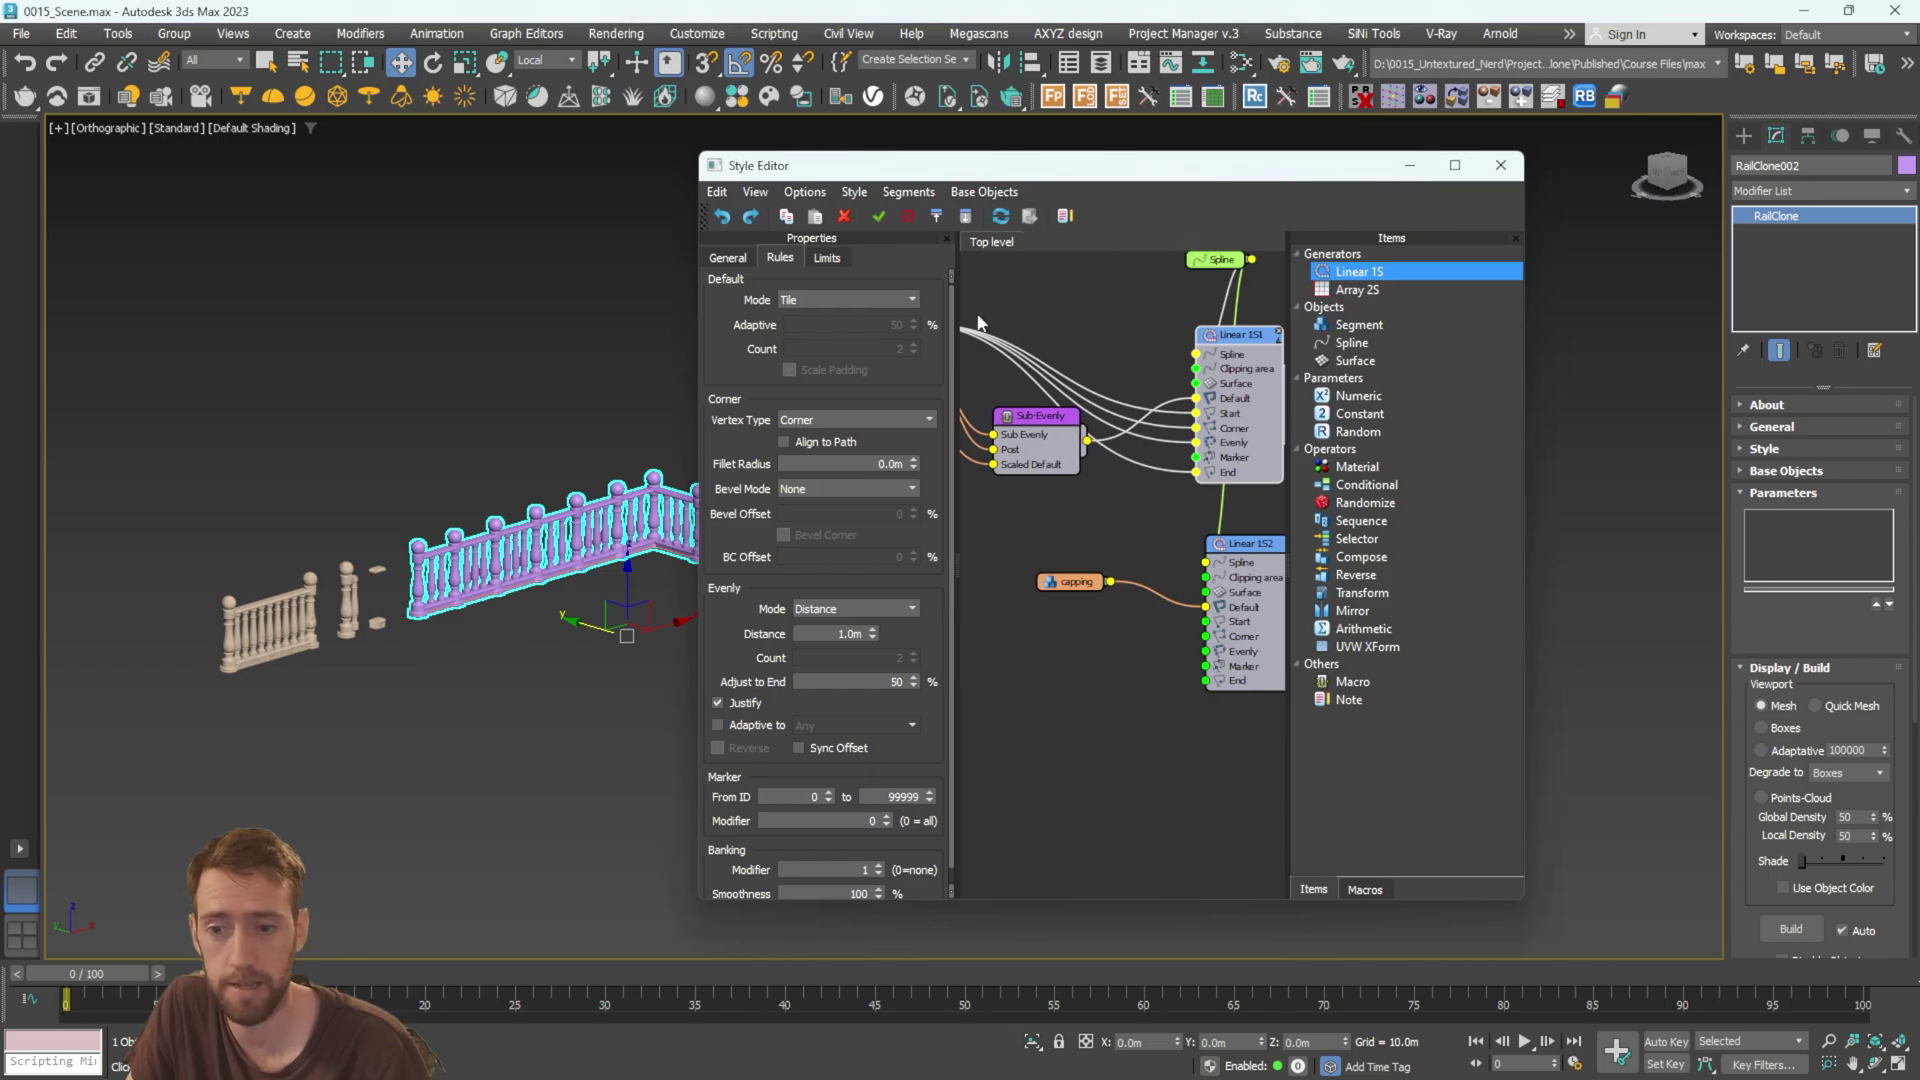
click(1455, 165)
middle_drag(737, 416, 1213, 560)
middle_drag(913, 431, 1052, 462)
scroll(949, 441, up, 4)
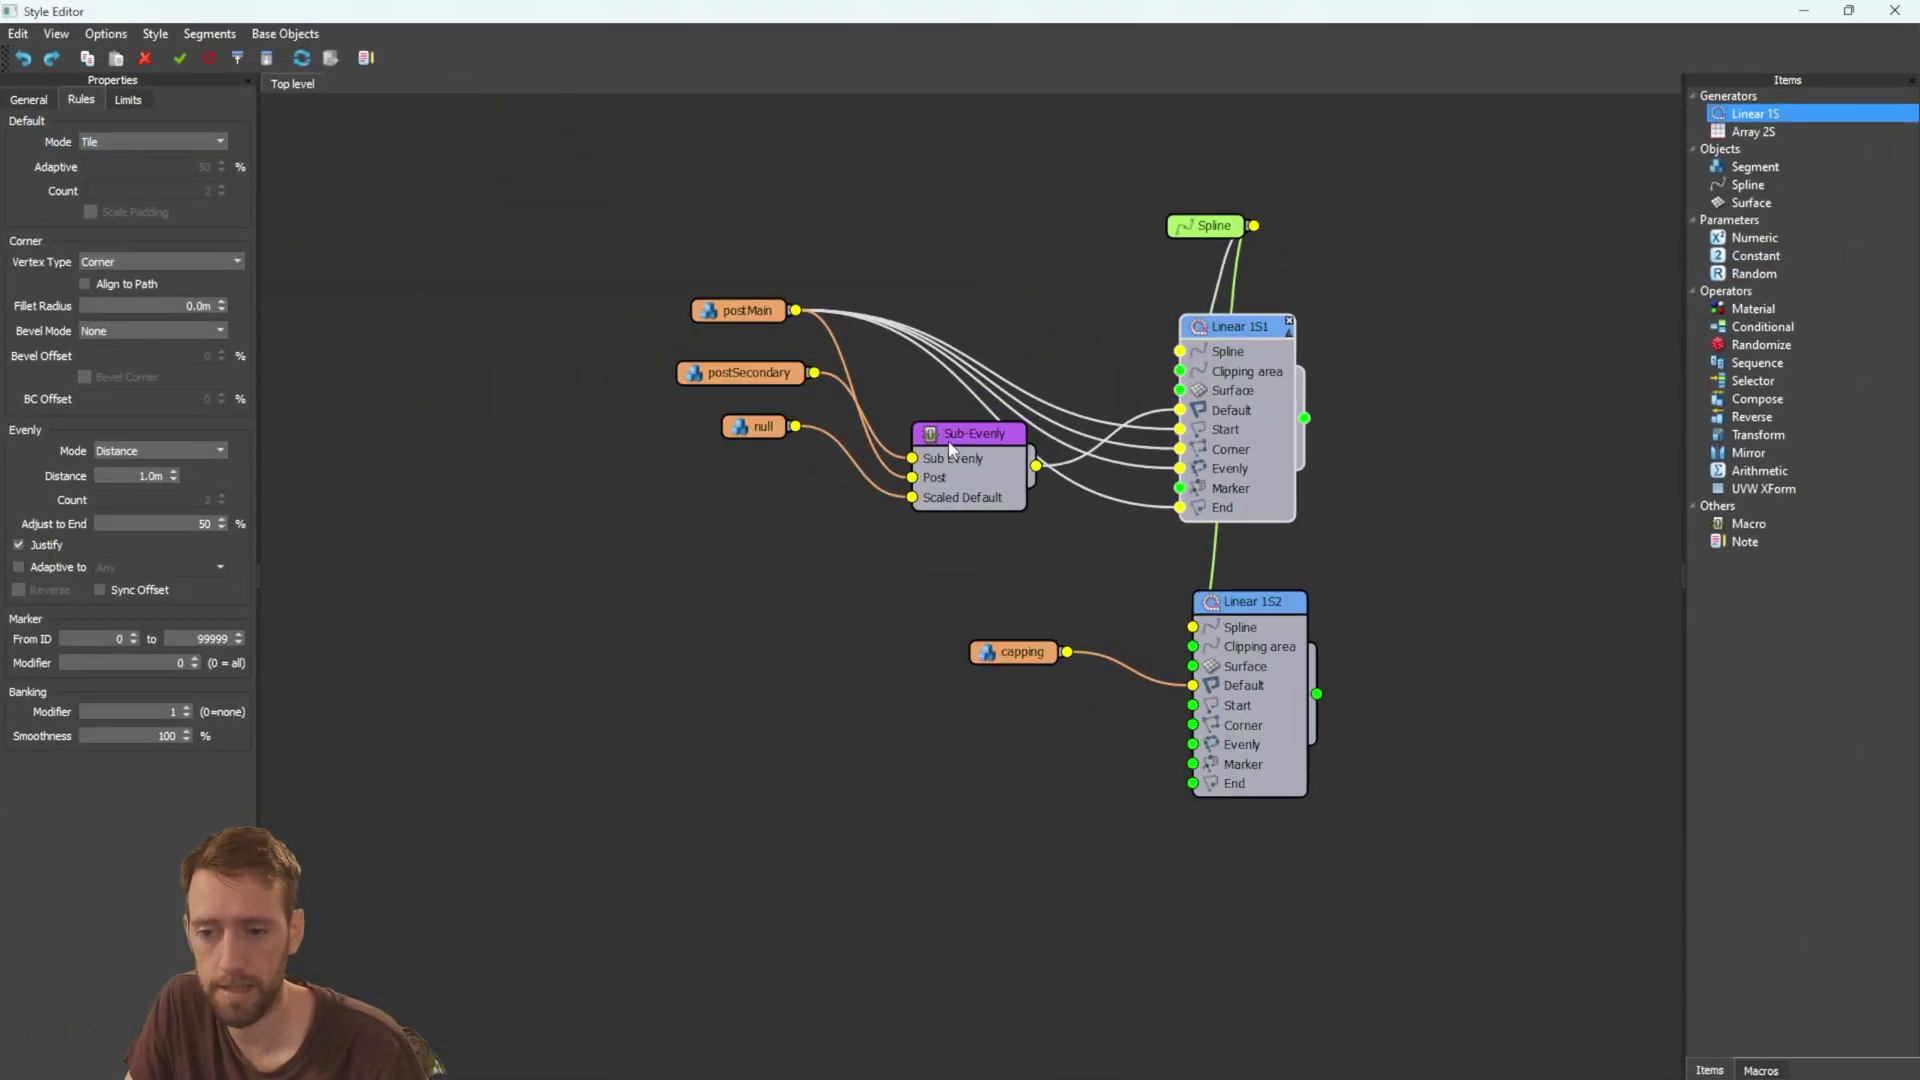
click(948, 440)
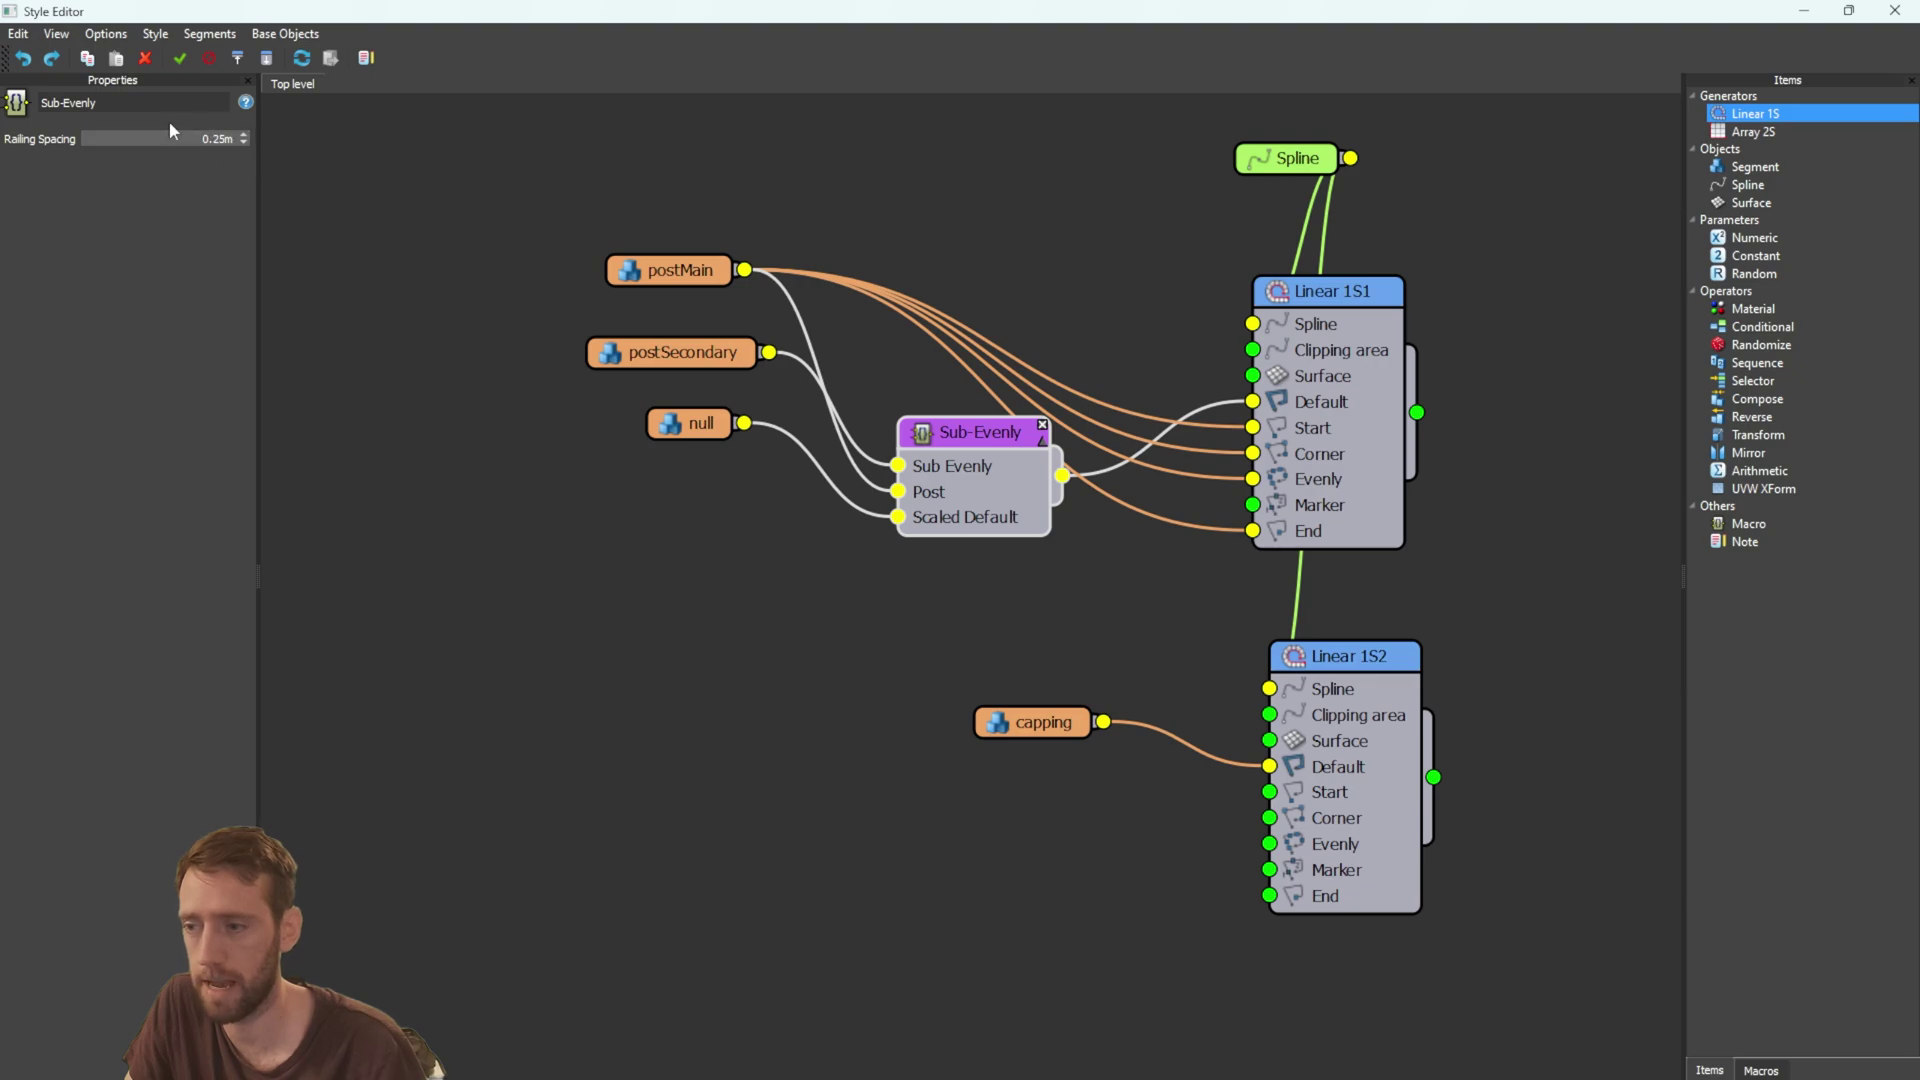
right_click(970, 441)
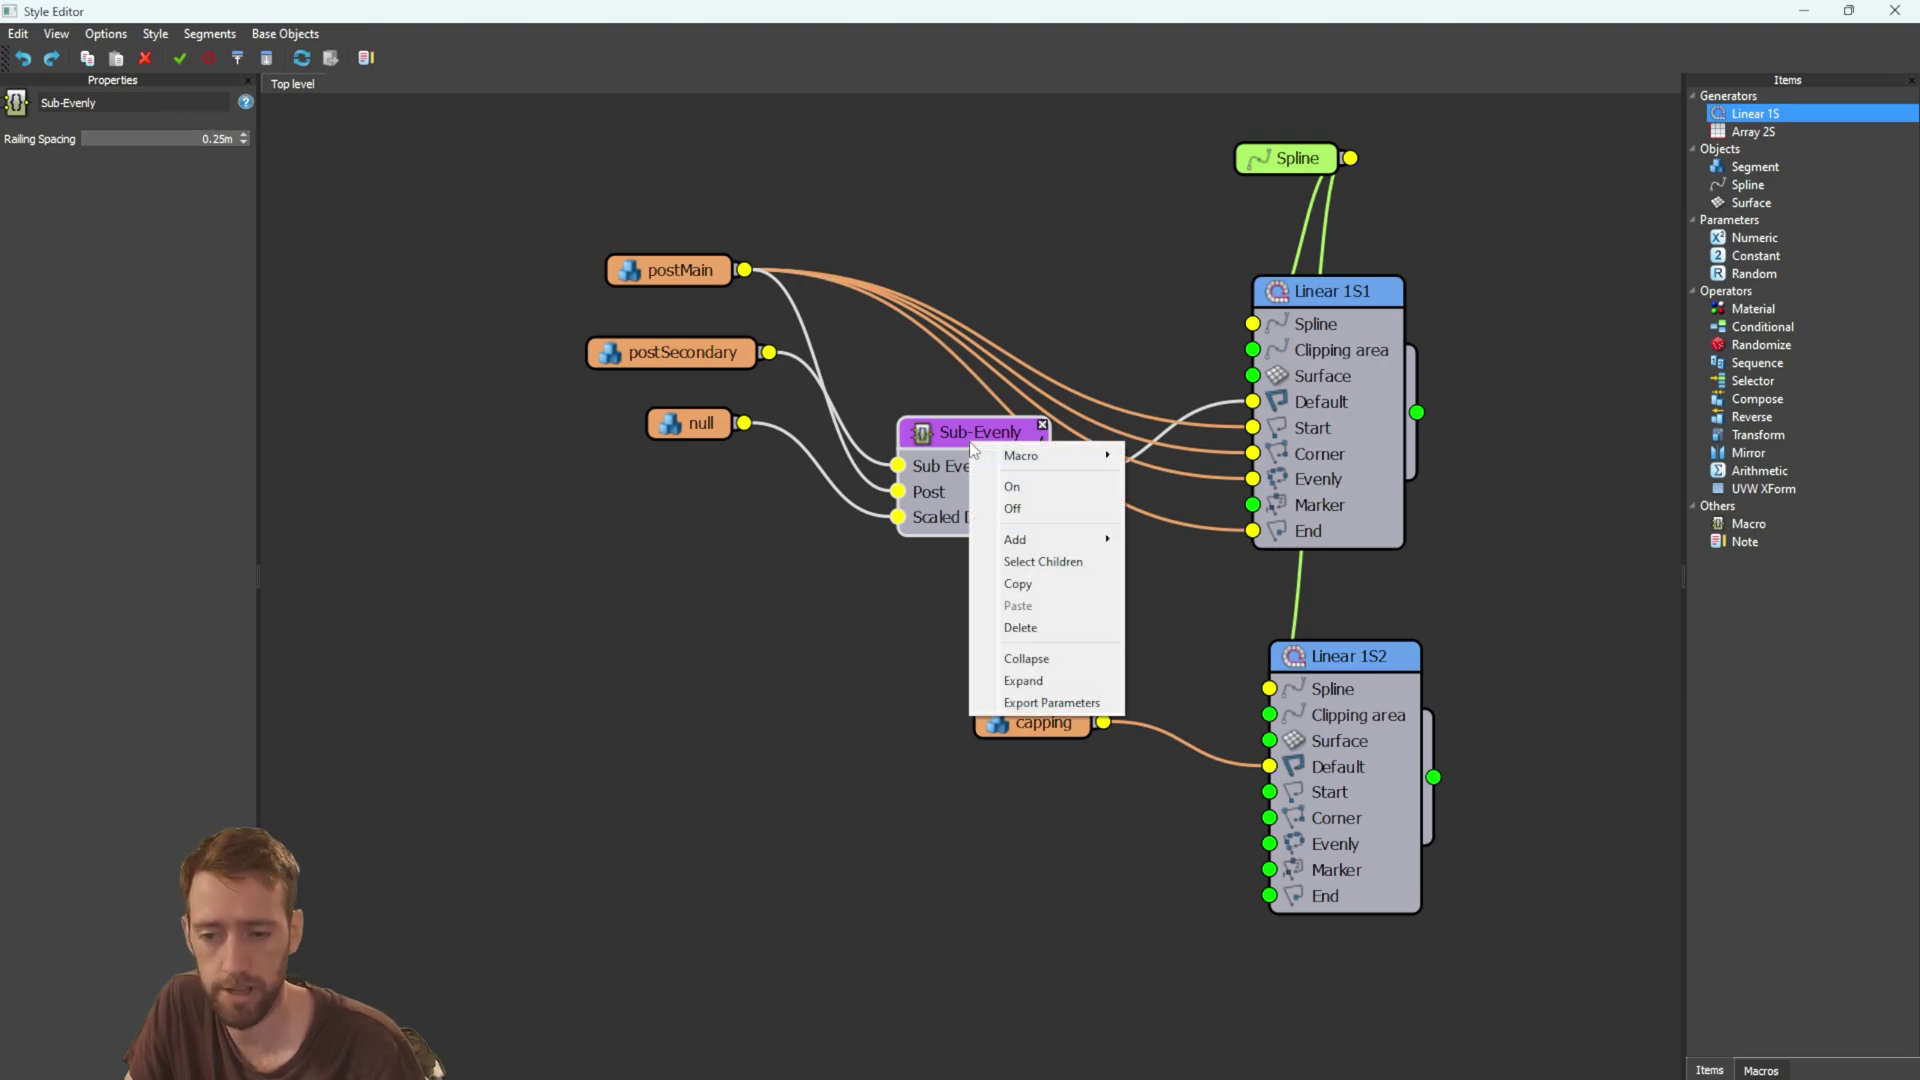
click(1066, 703)
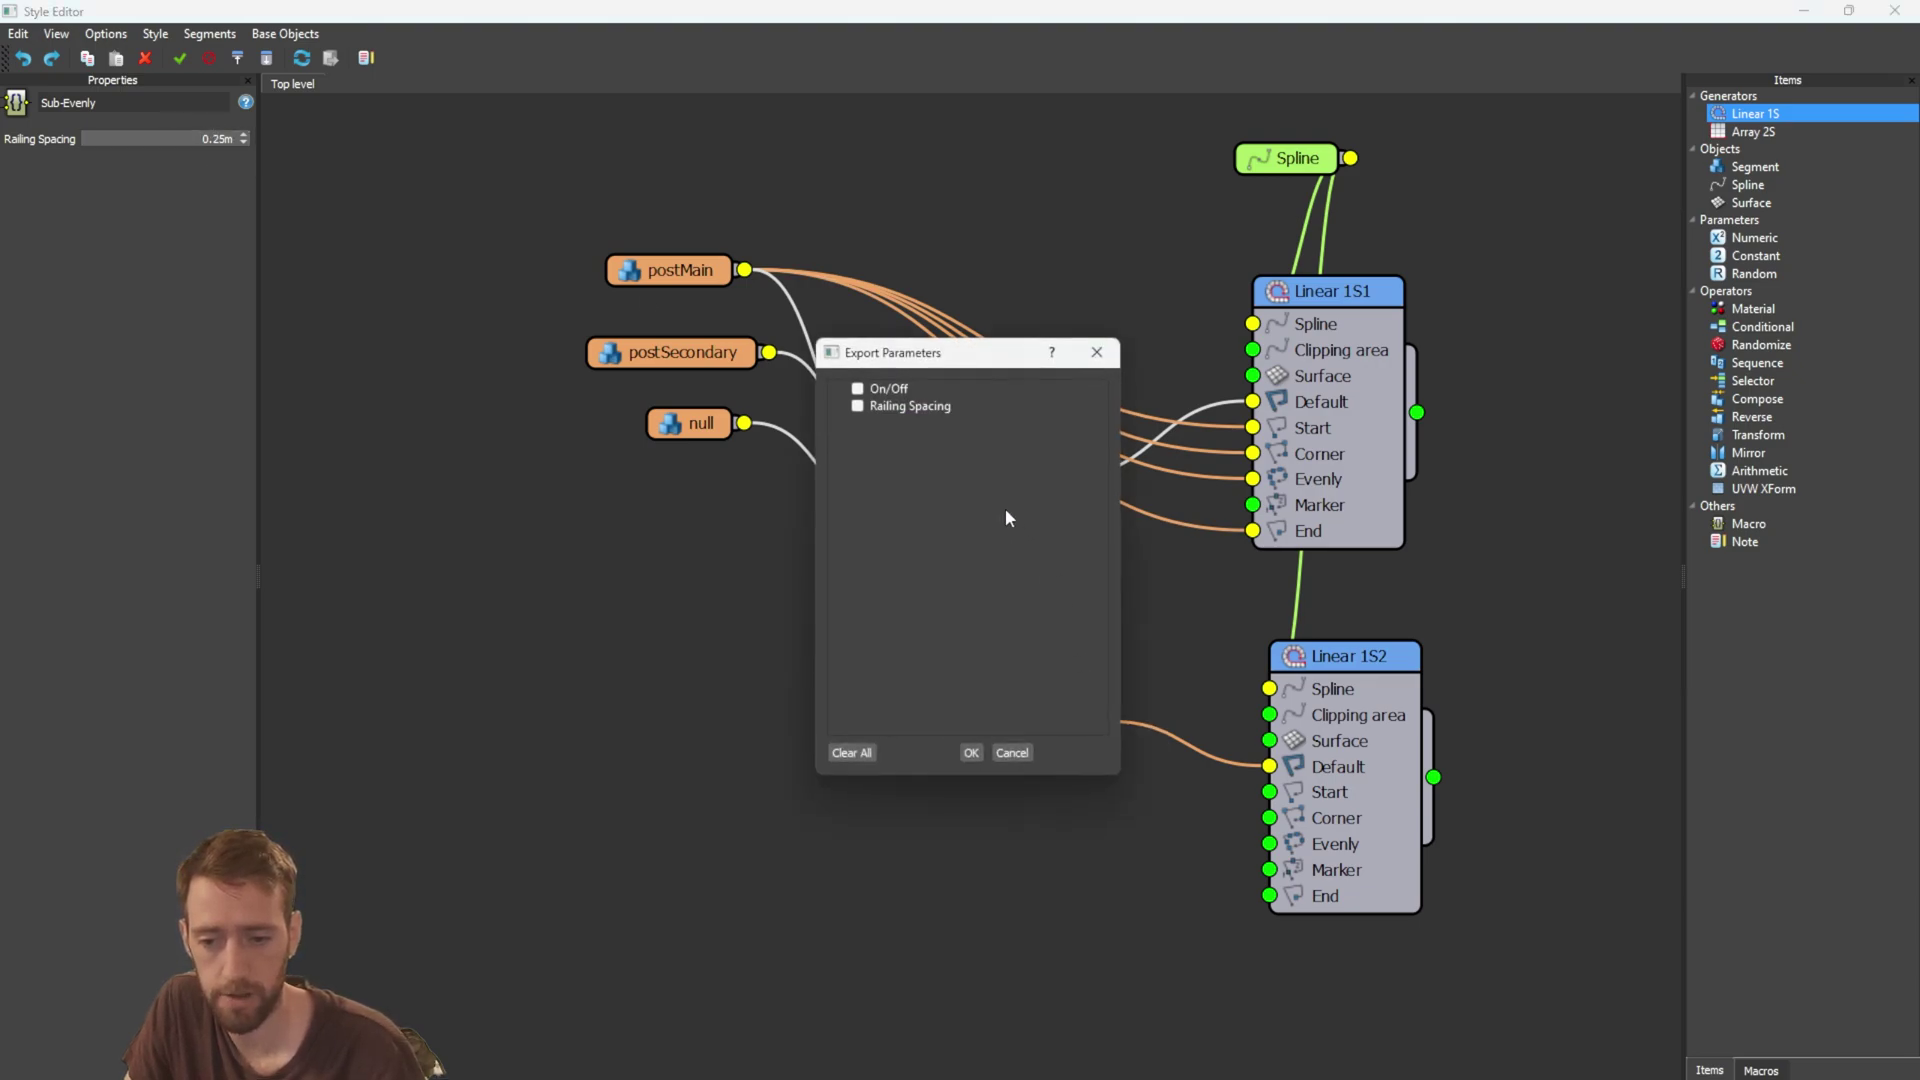
click(862, 405)
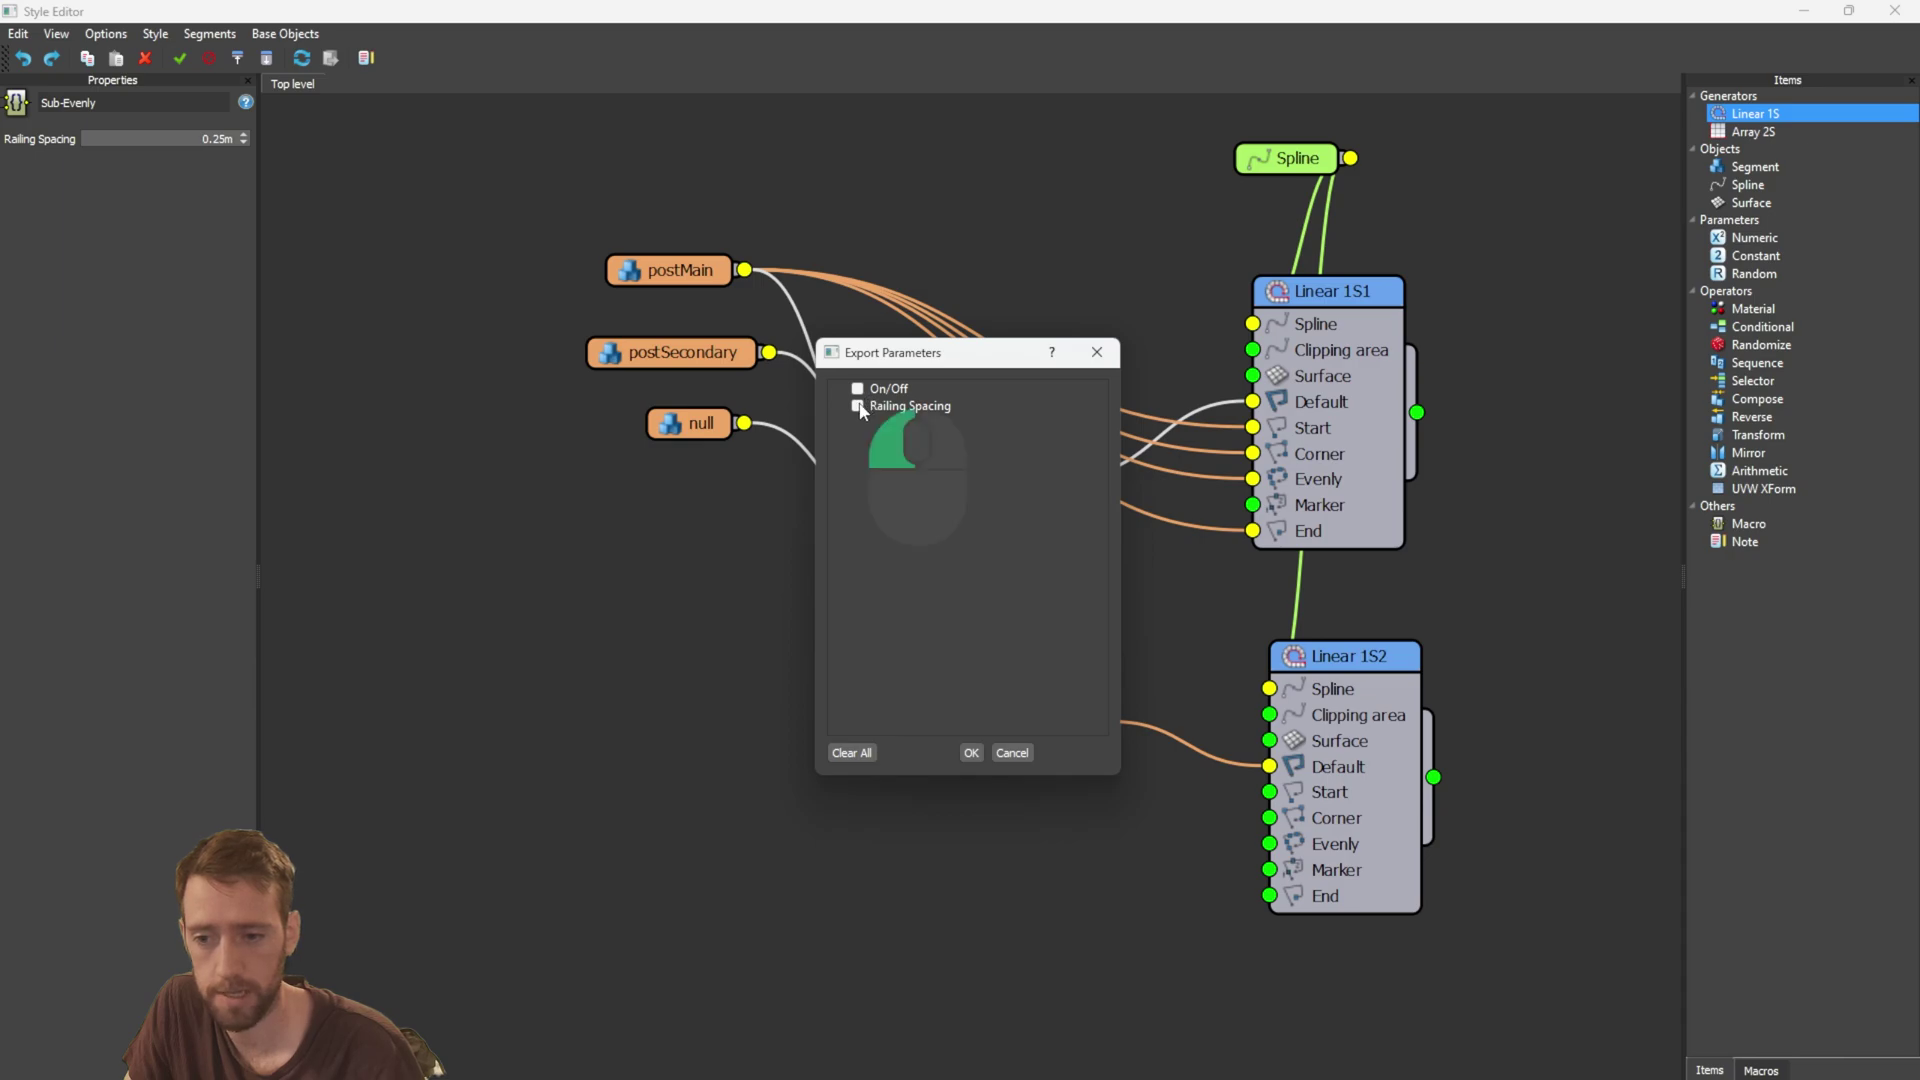
click(971, 752)
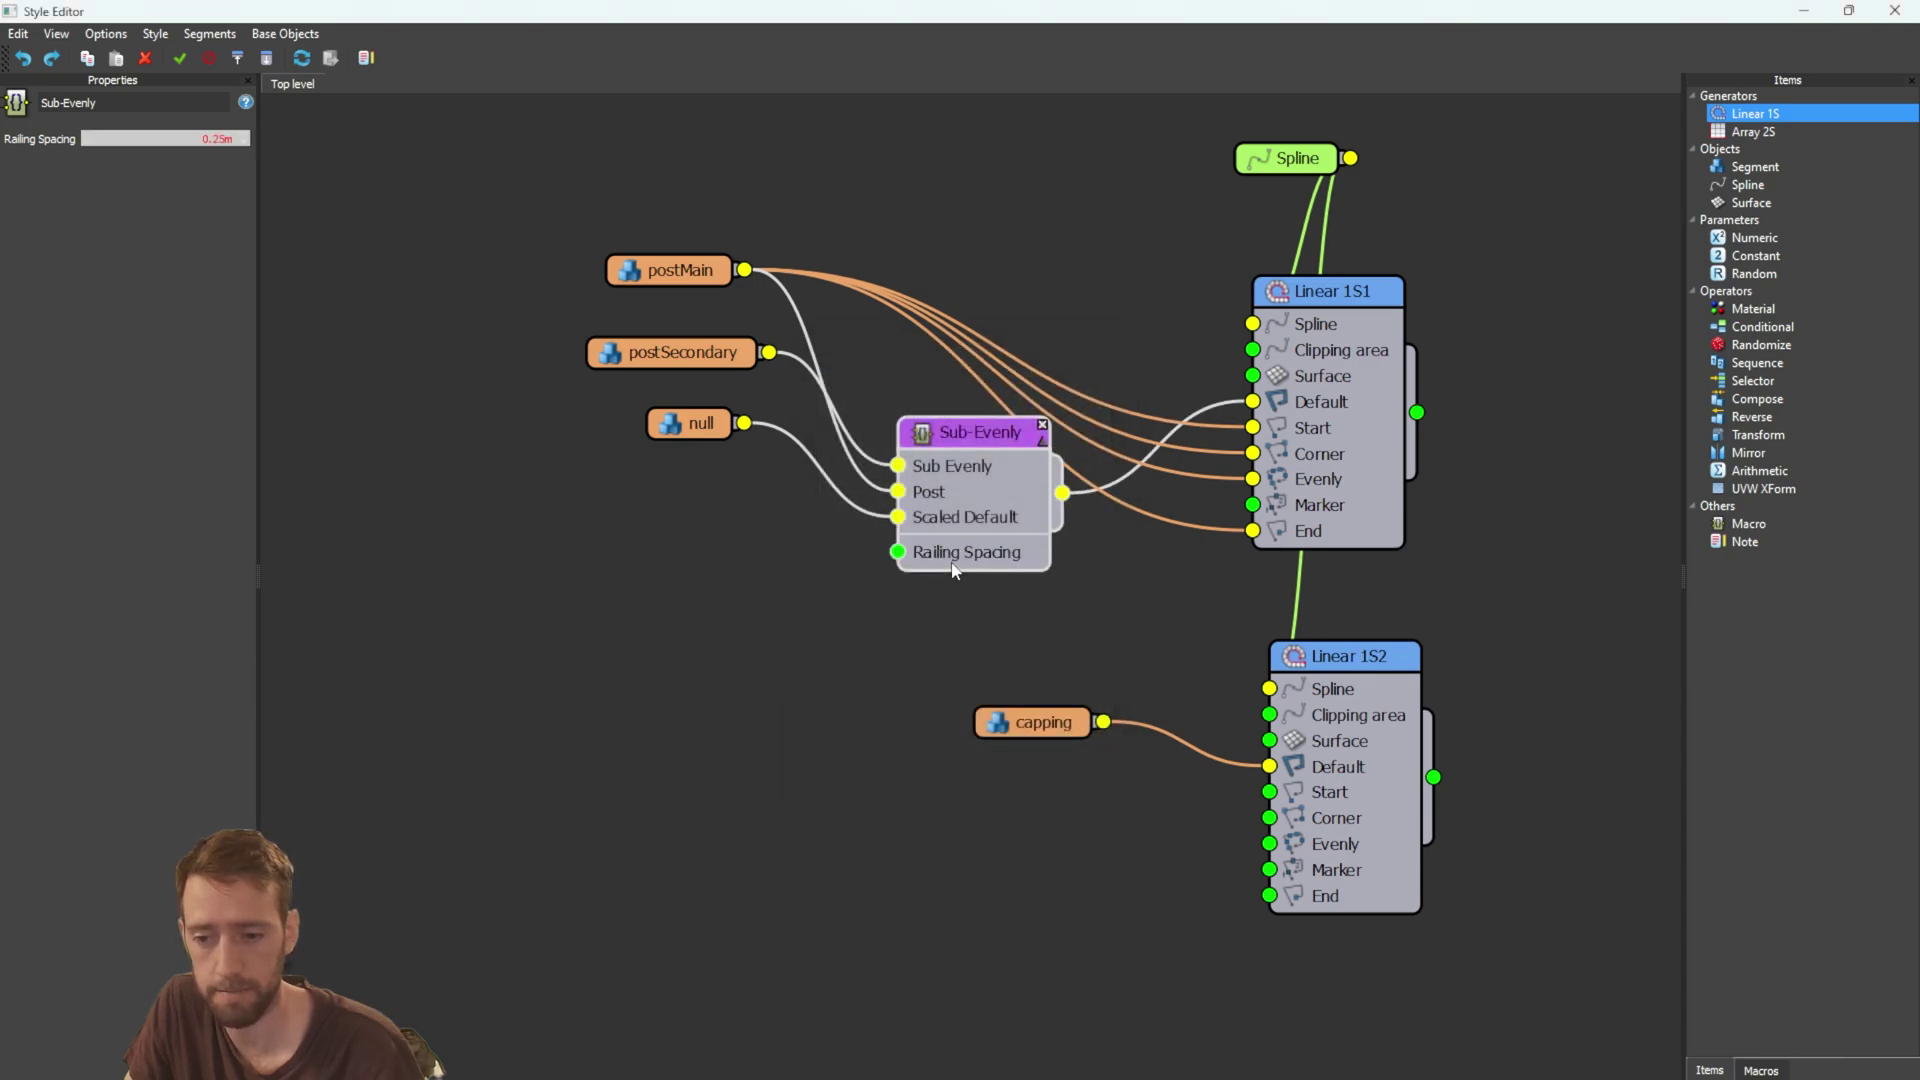
Connect a new Numeric parameter to the Sub-Evenly macro's Railing Spacing input and set its type to Scene Units, with limits off.
middle_drag(952, 570, 1106, 581)
drag(1052, 563, 932, 578)
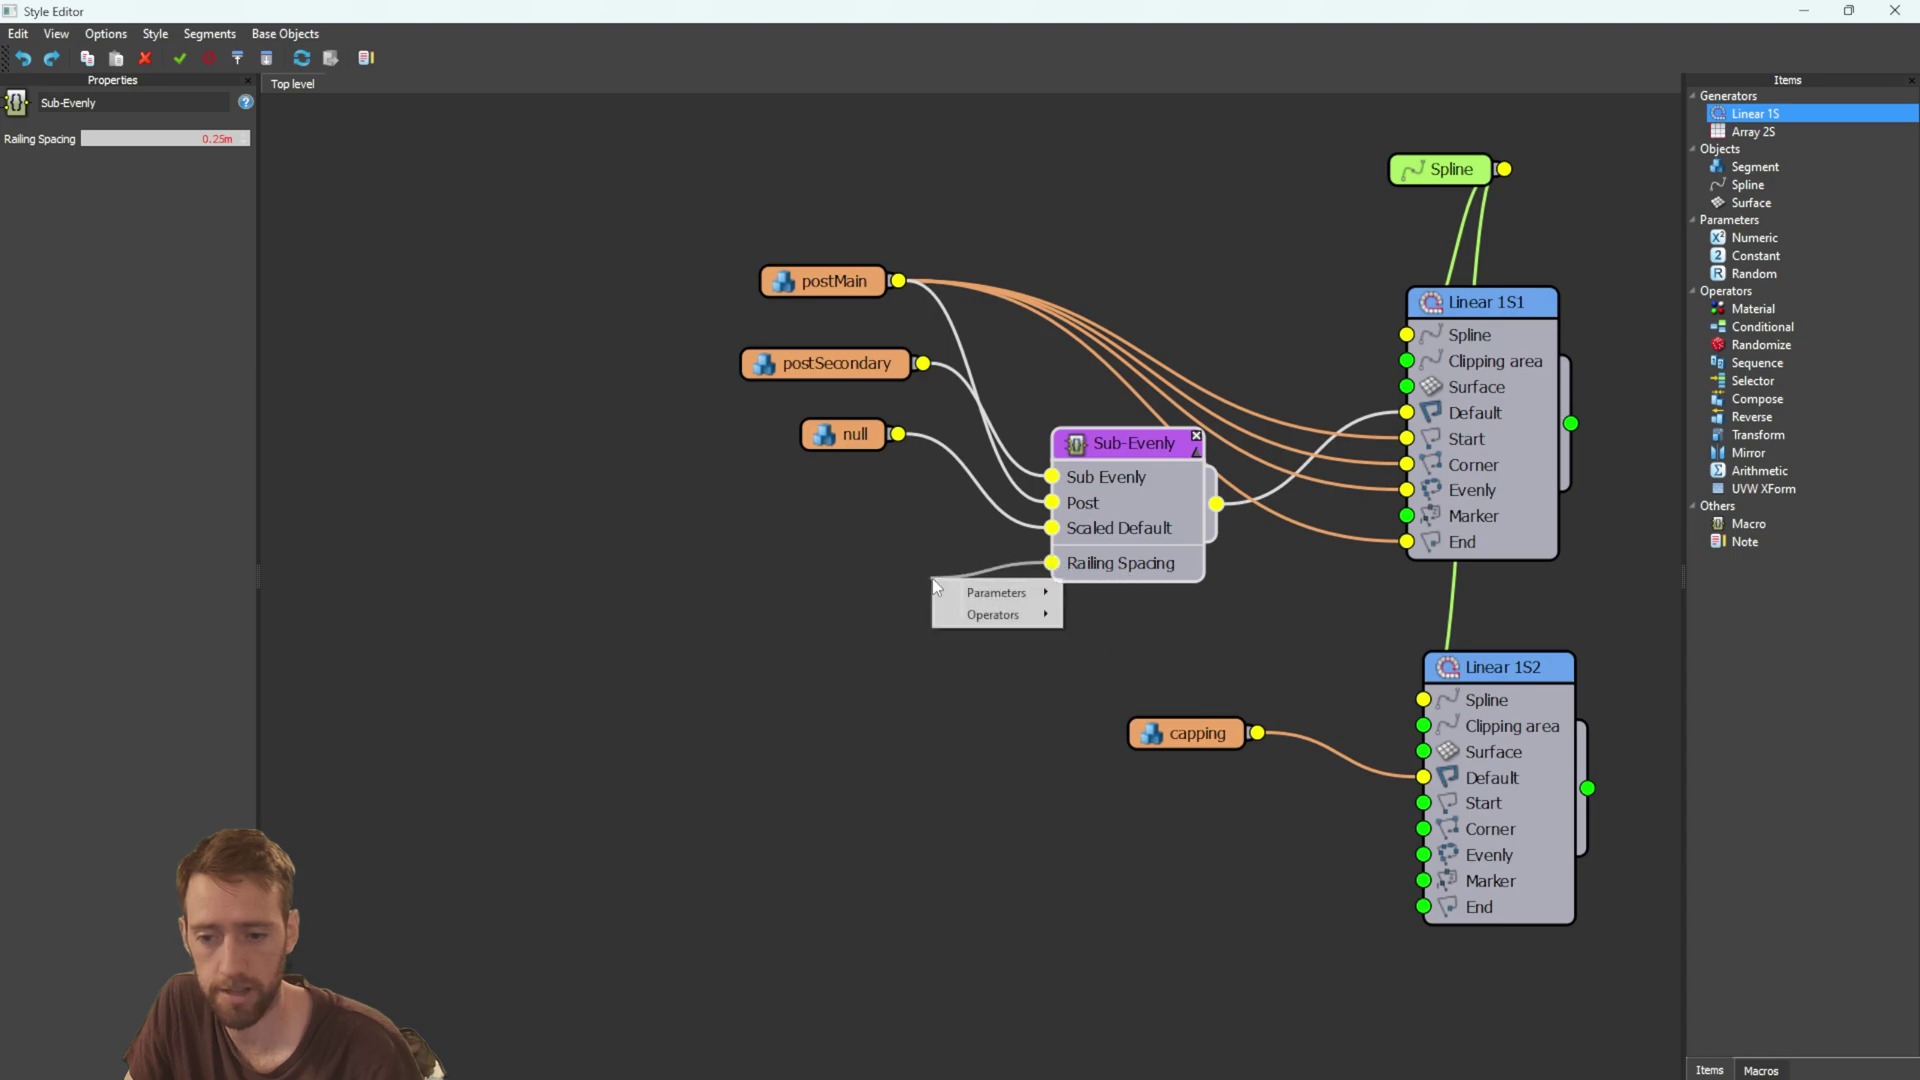
mouse_move(1008, 598)
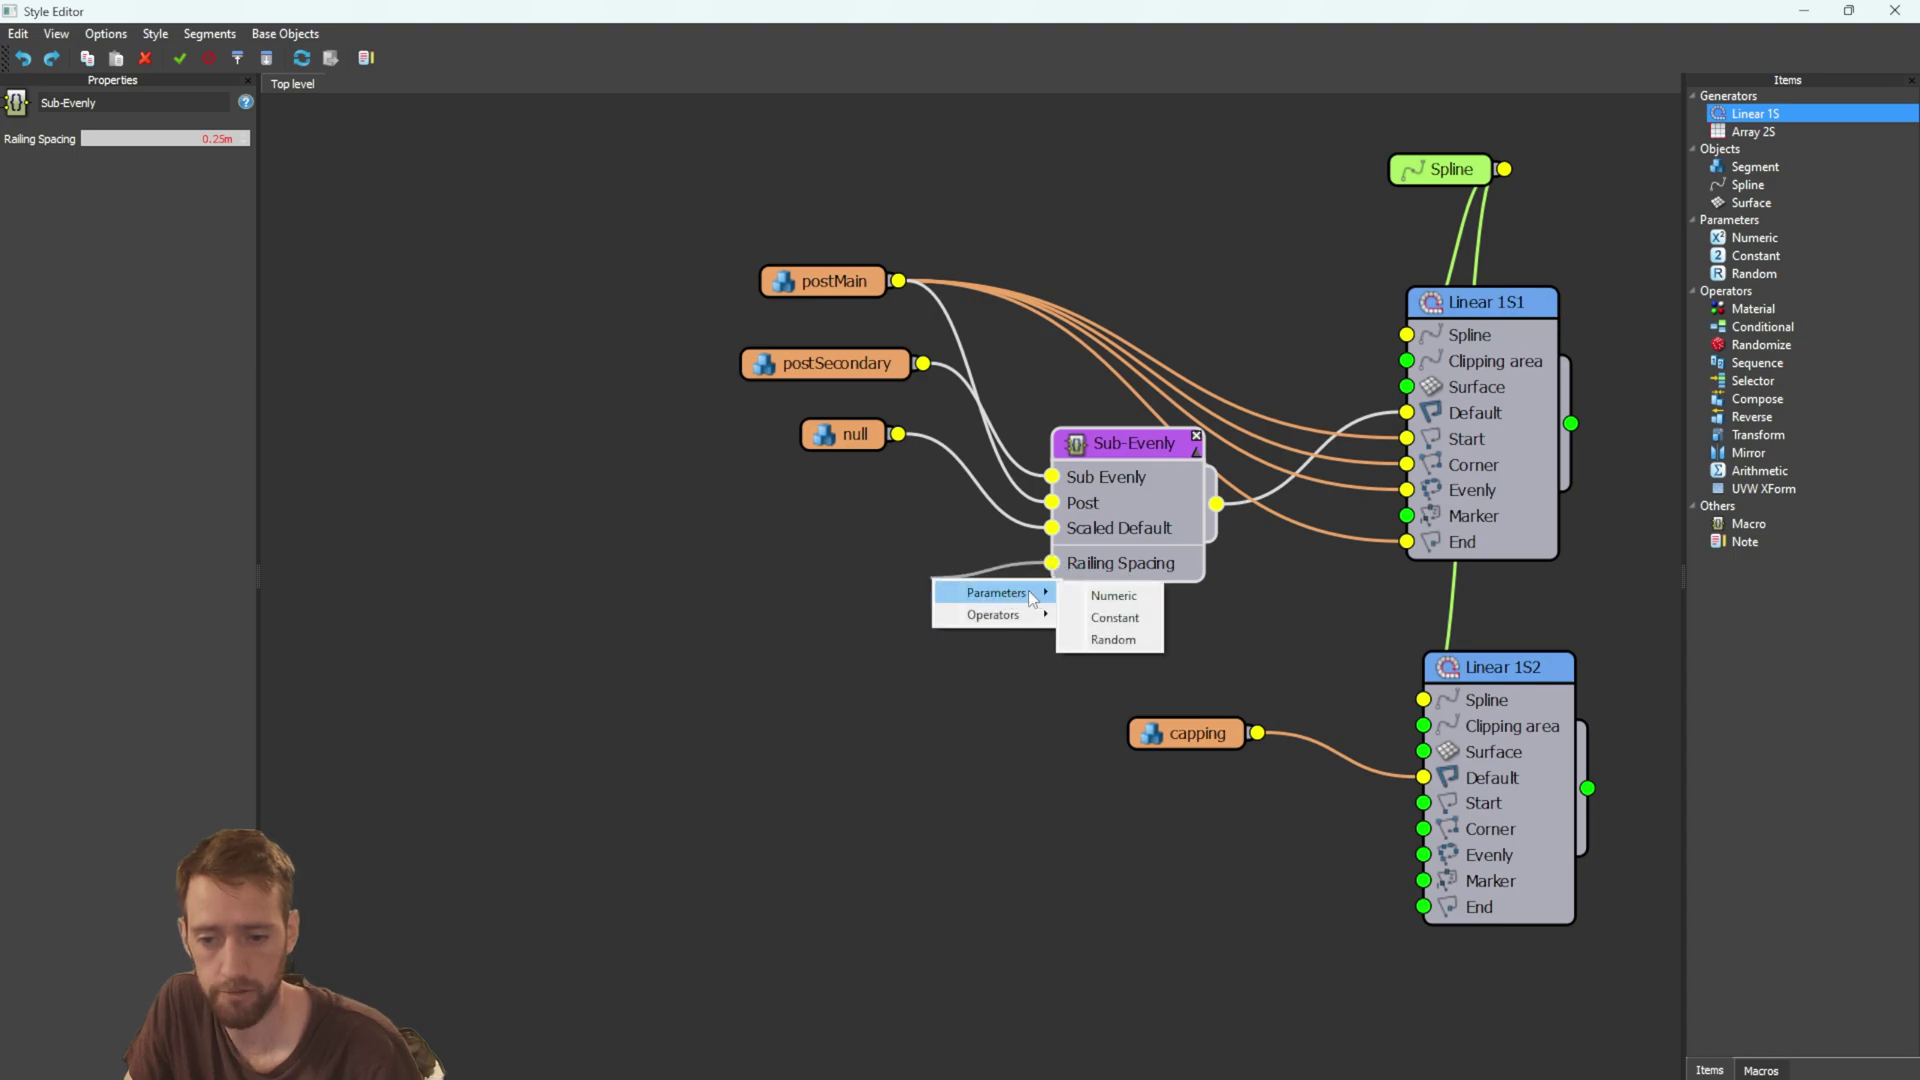
click(1115, 598)
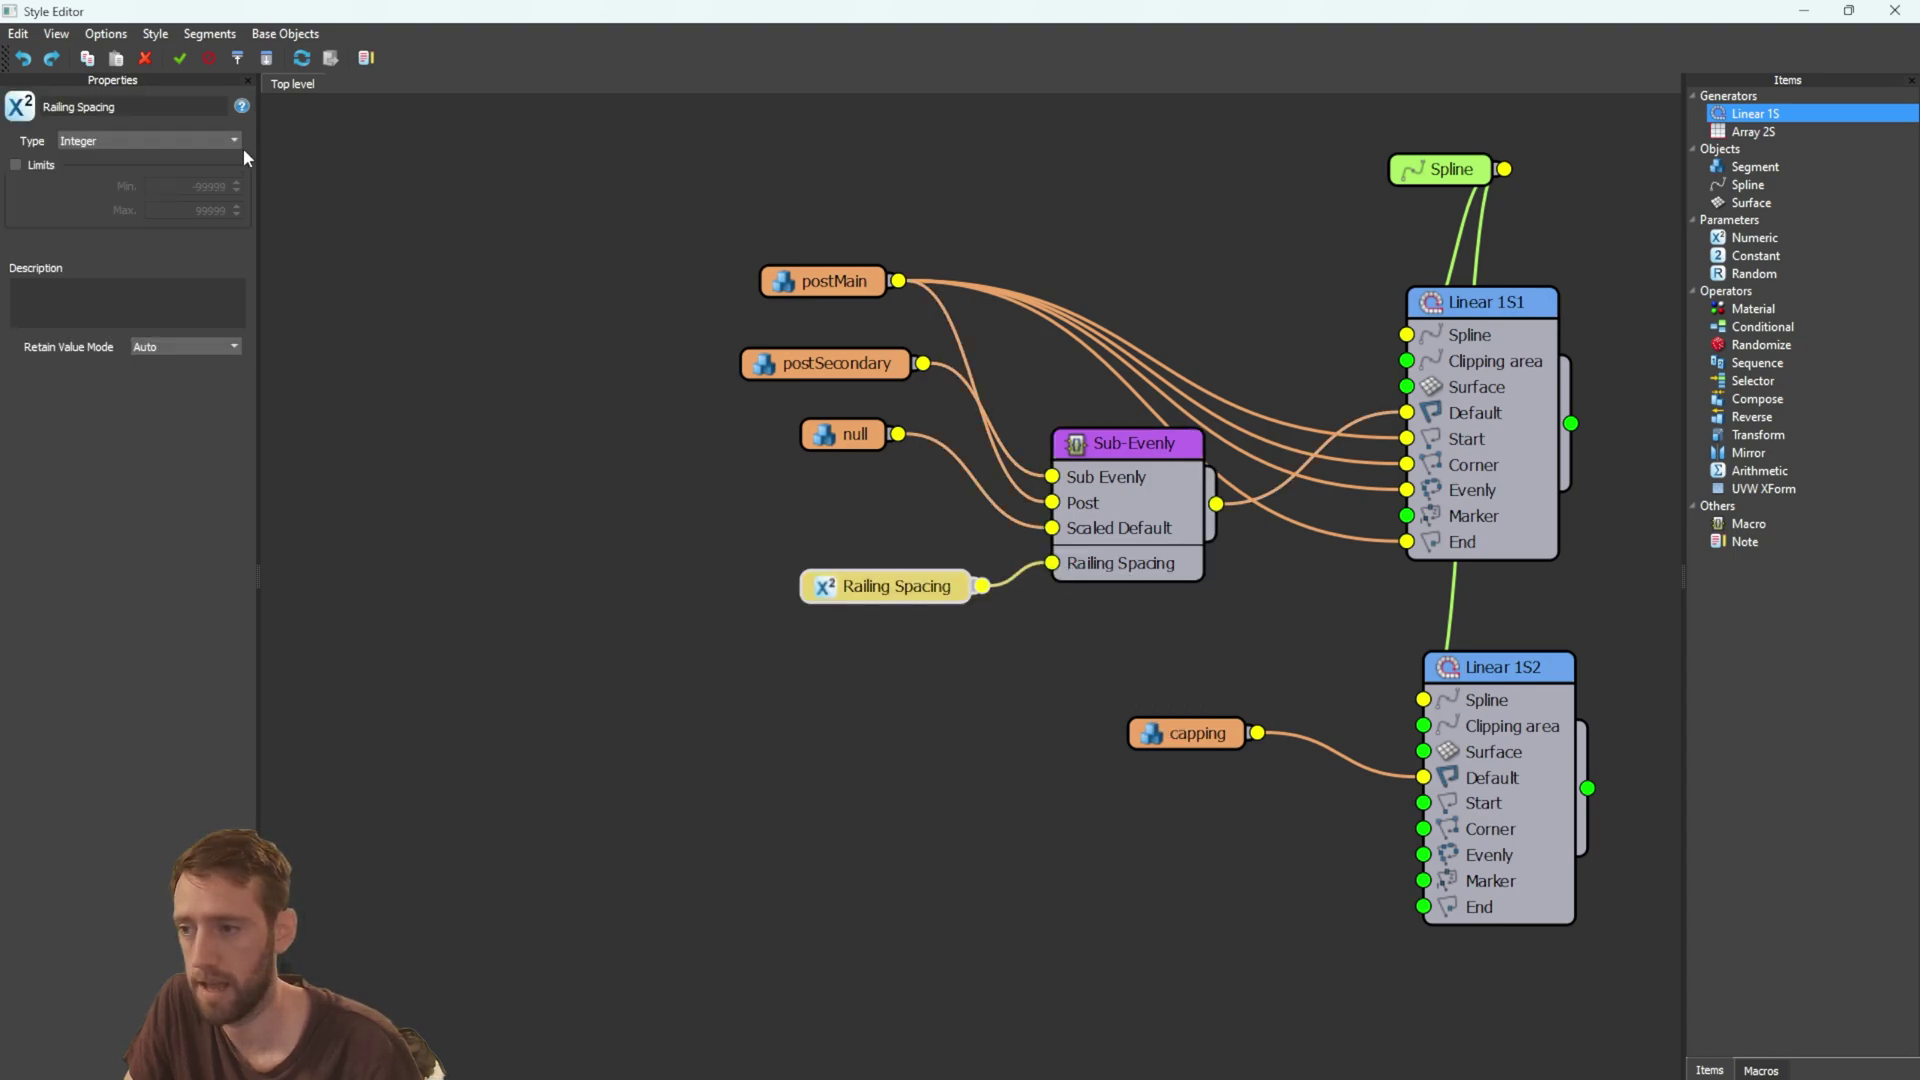
click(165, 140)
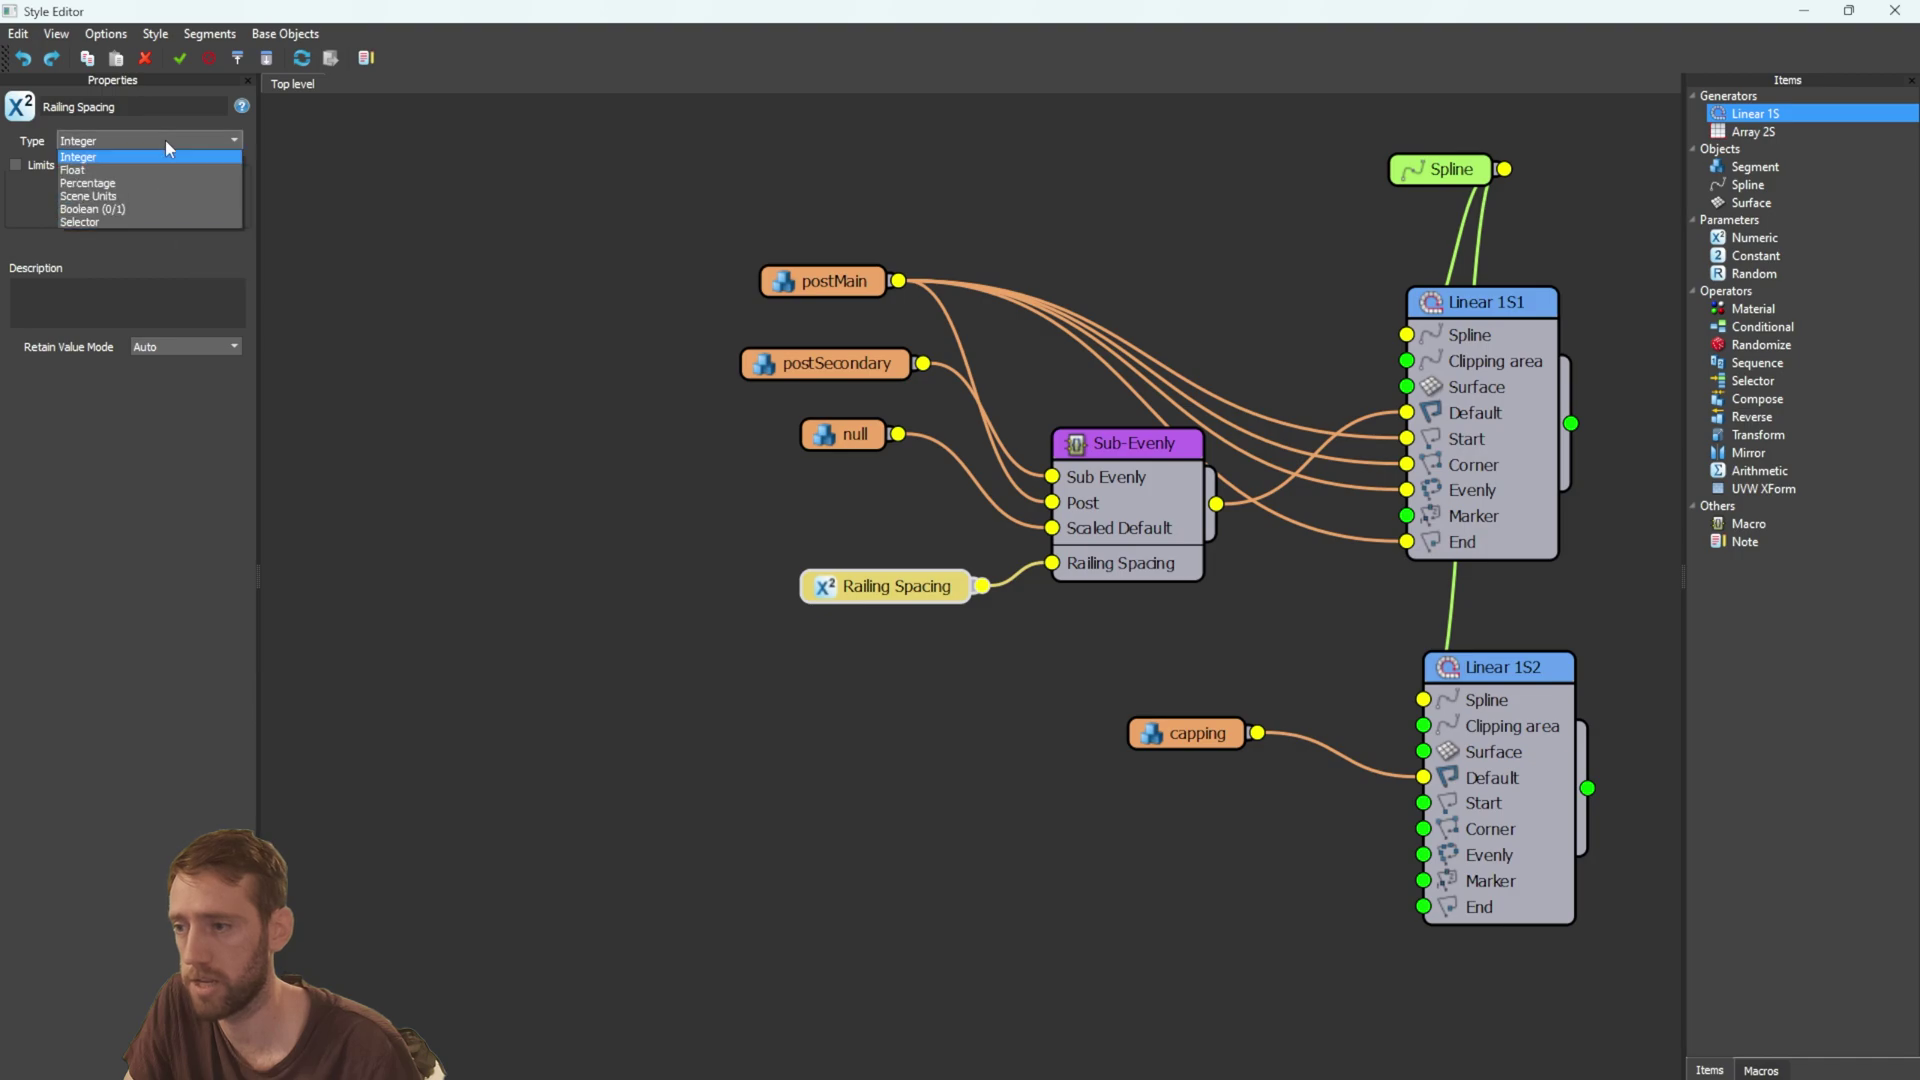
click(112, 190)
click(16, 164)
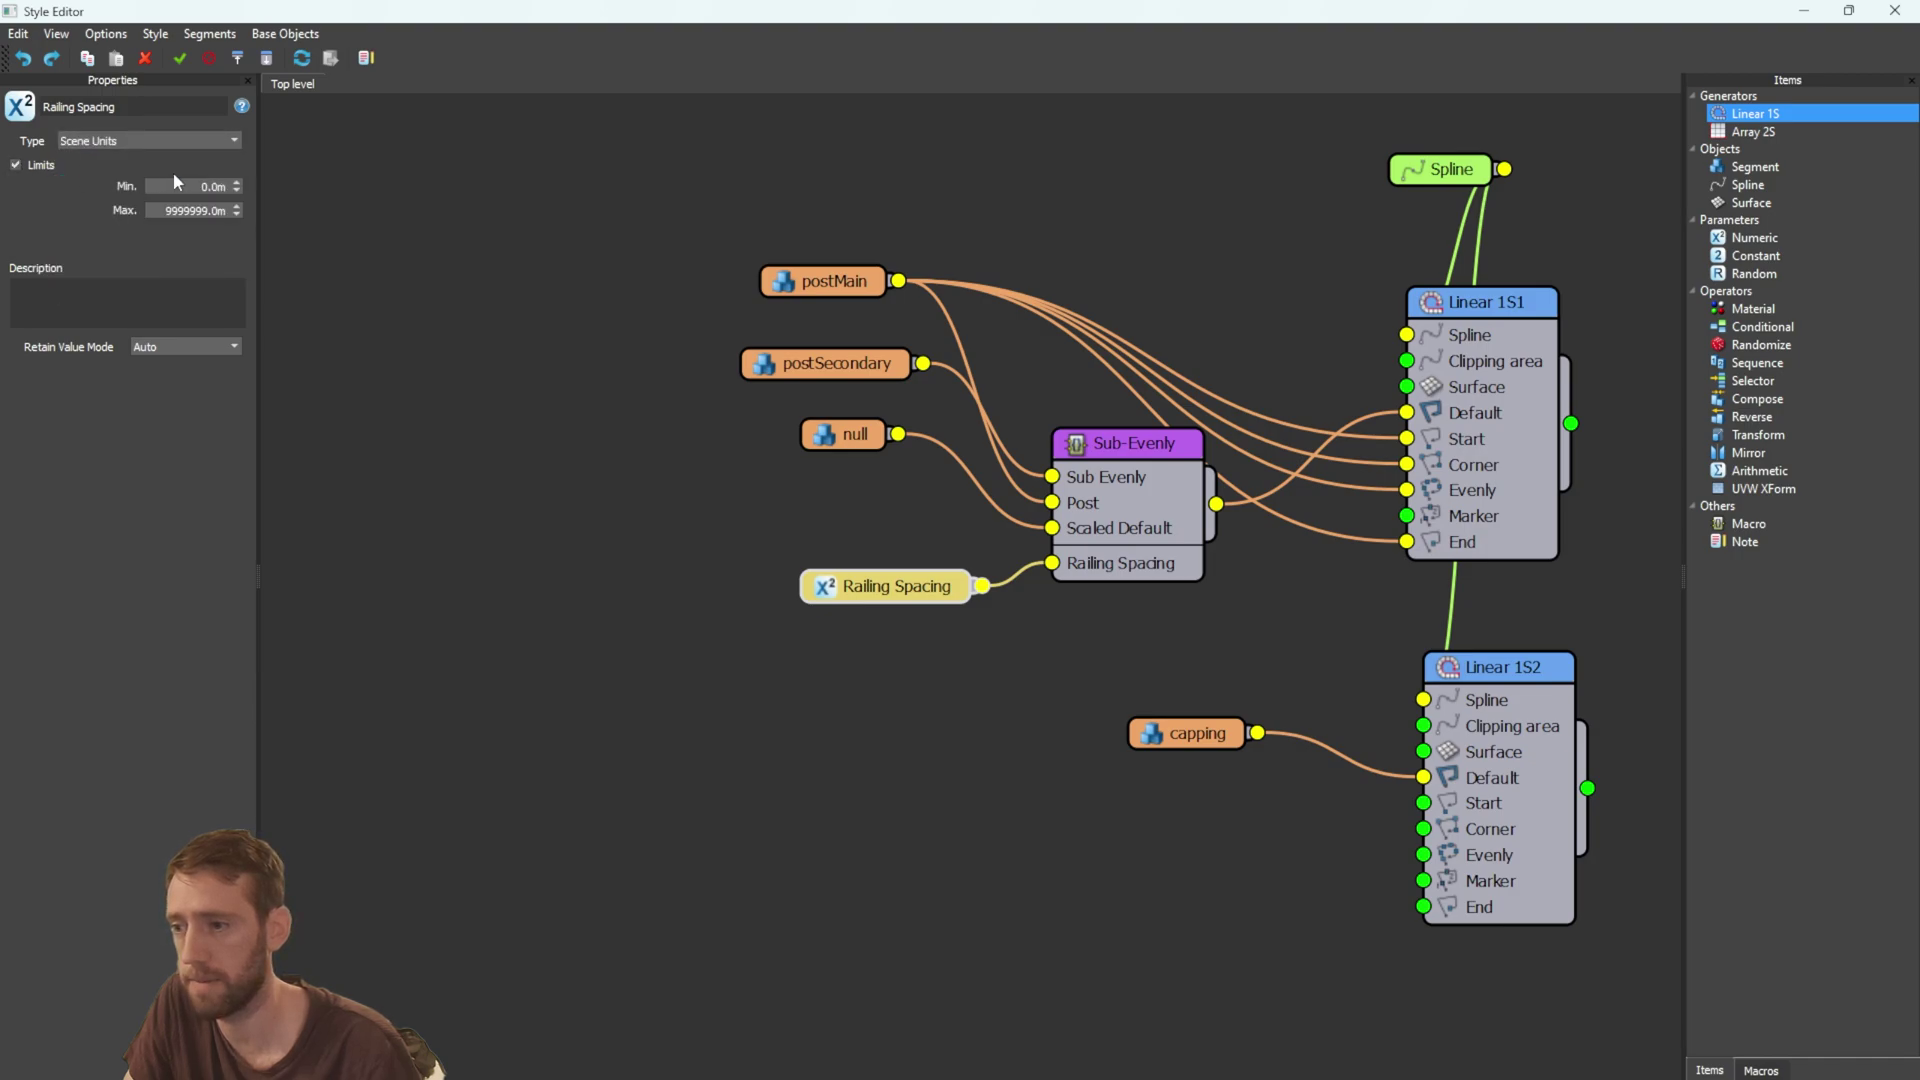
click(38, 166)
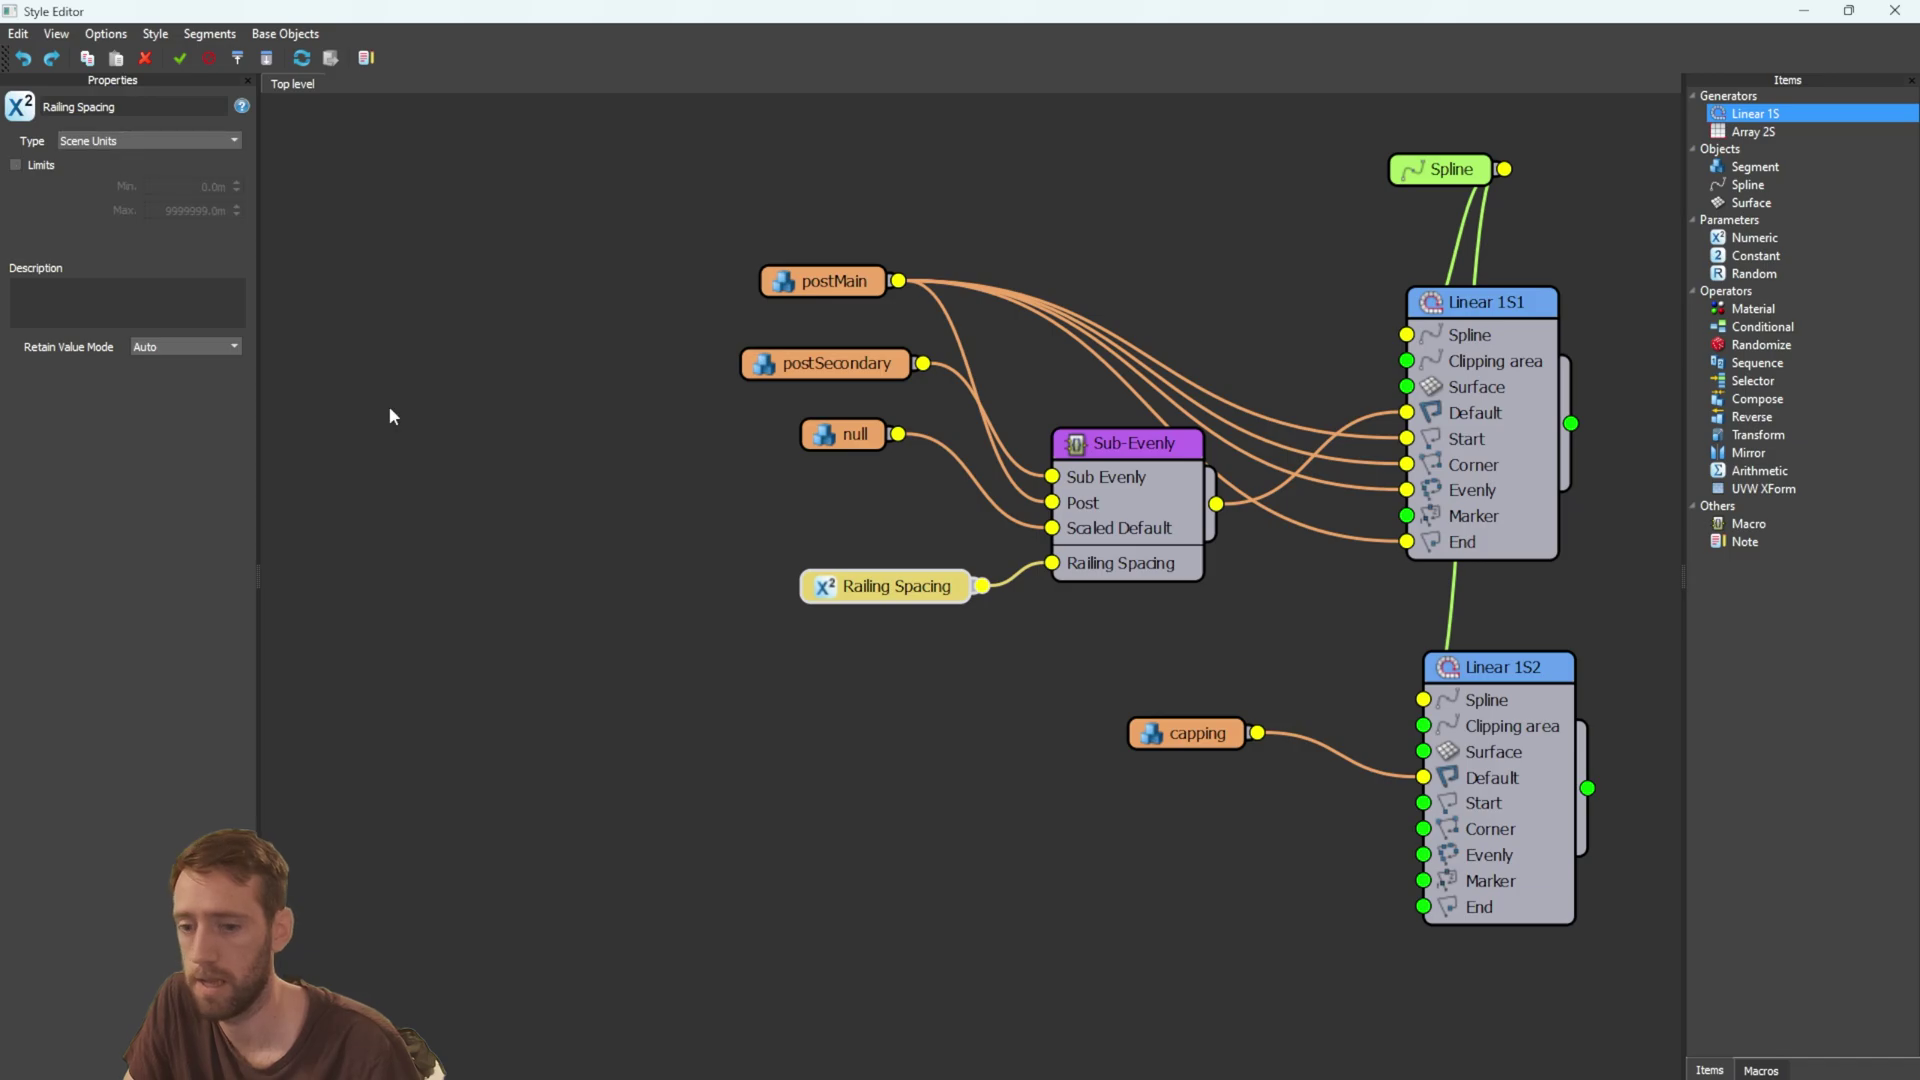
Set the RailClone object's Railing Spacing parameter to 0.2 m and check the balusters between the posts.
drag(1101, 48, 964, 189)
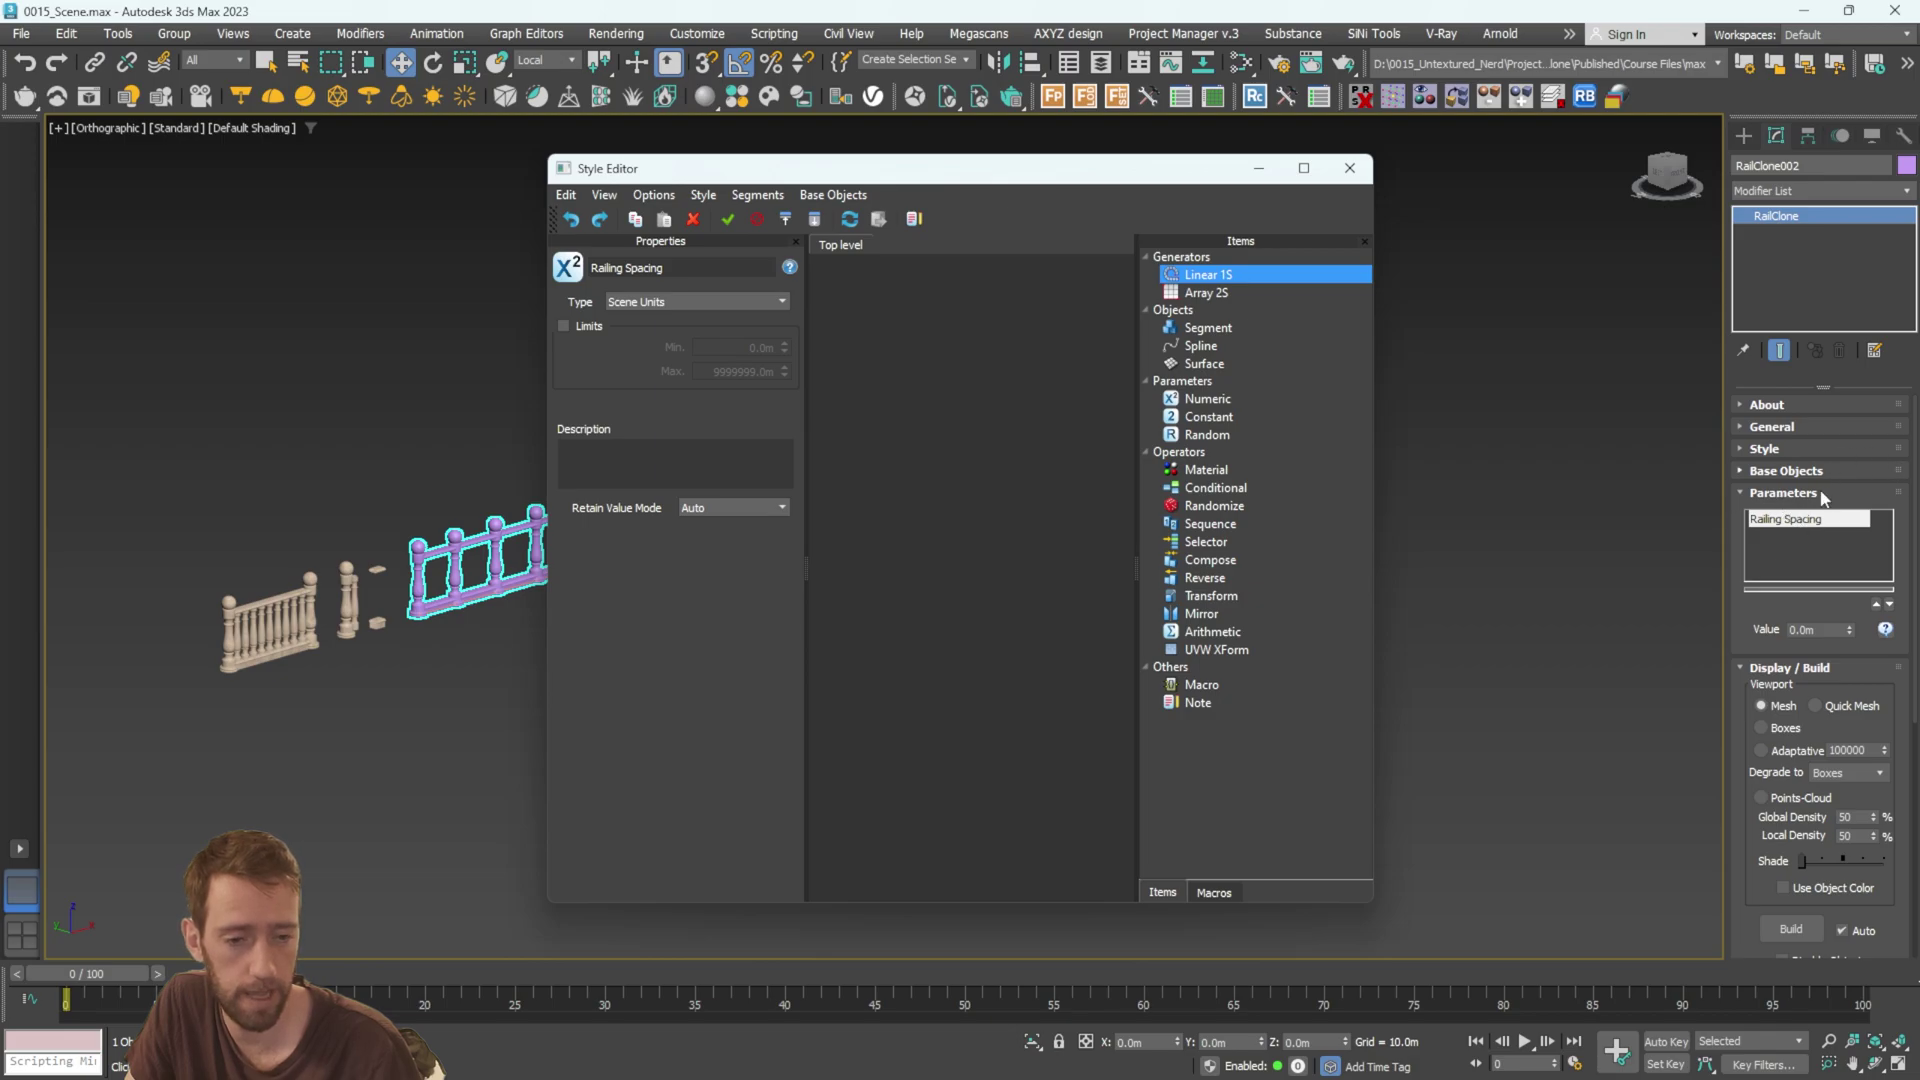
click(1812, 629)
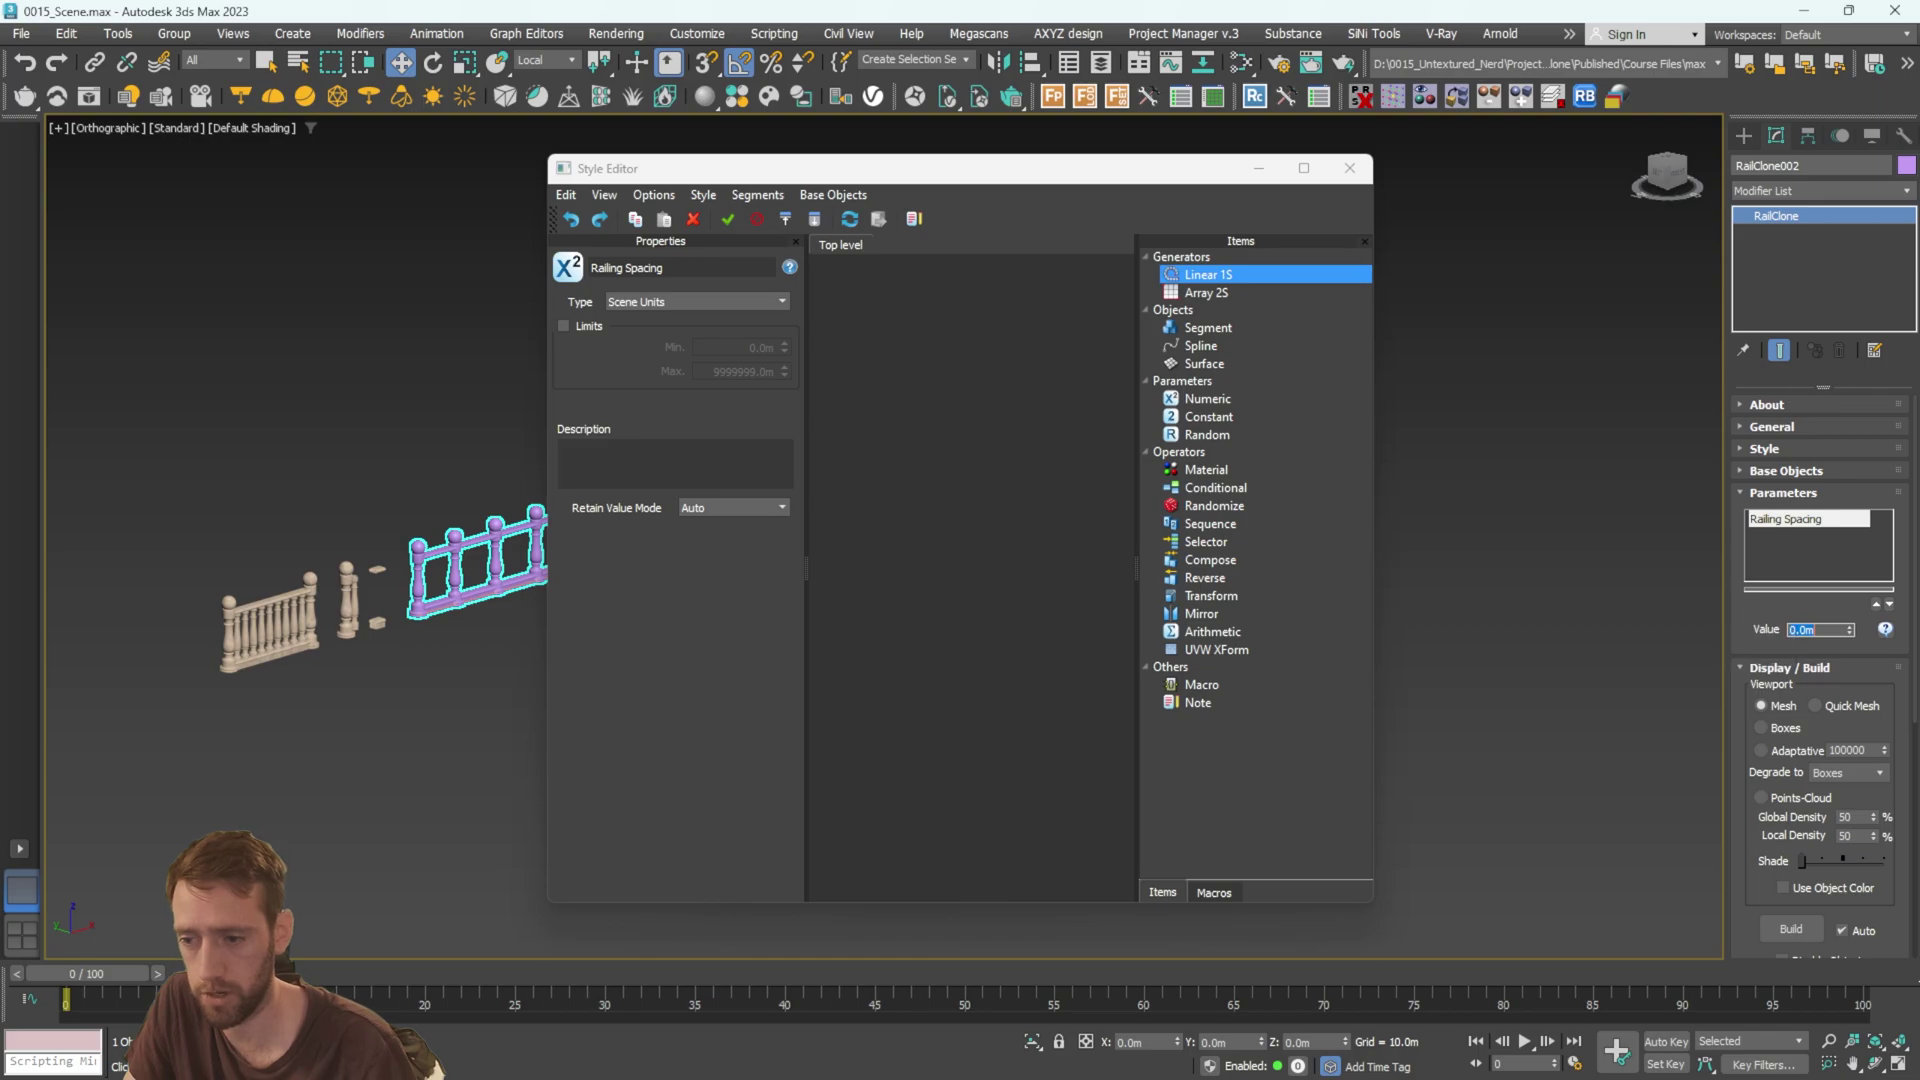
drag(905, 178, 1189, 206)
scroll(668, 576, up, 8)
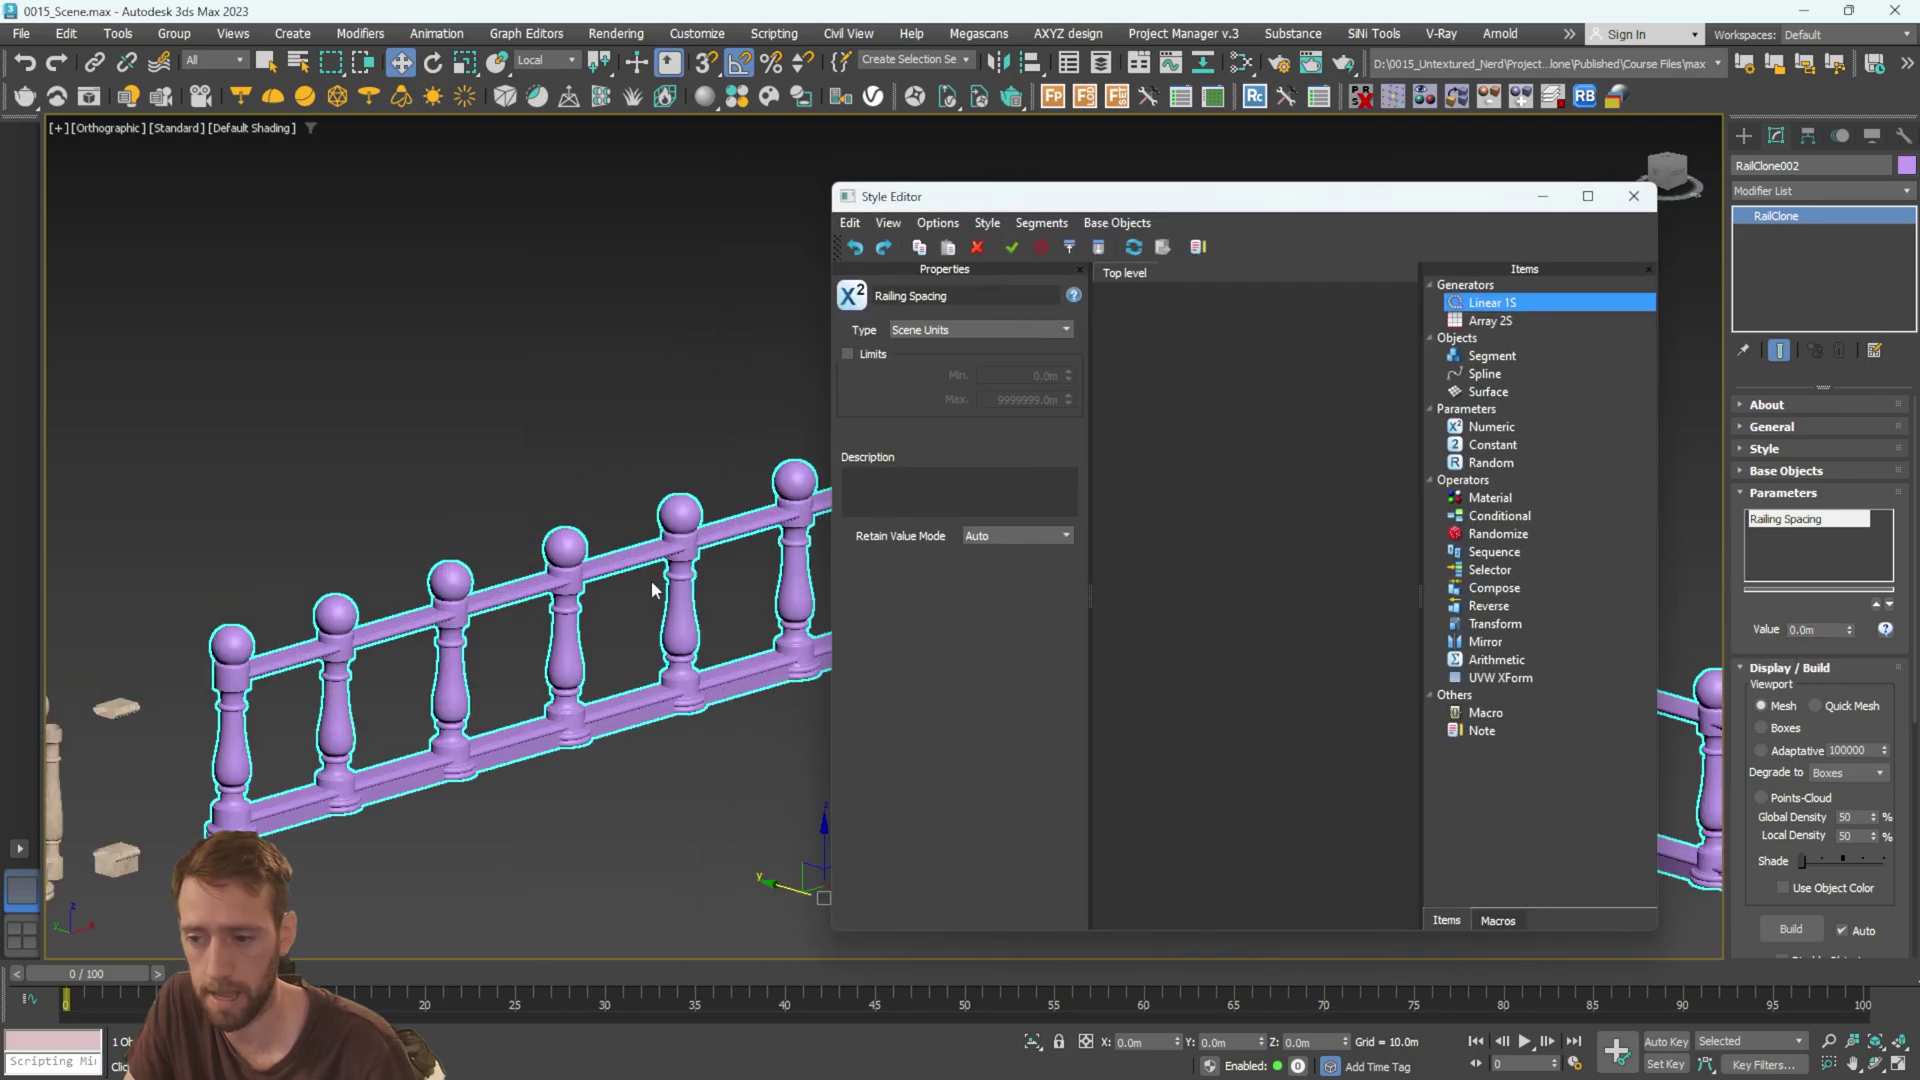
scroll(572, 447, down, 3)
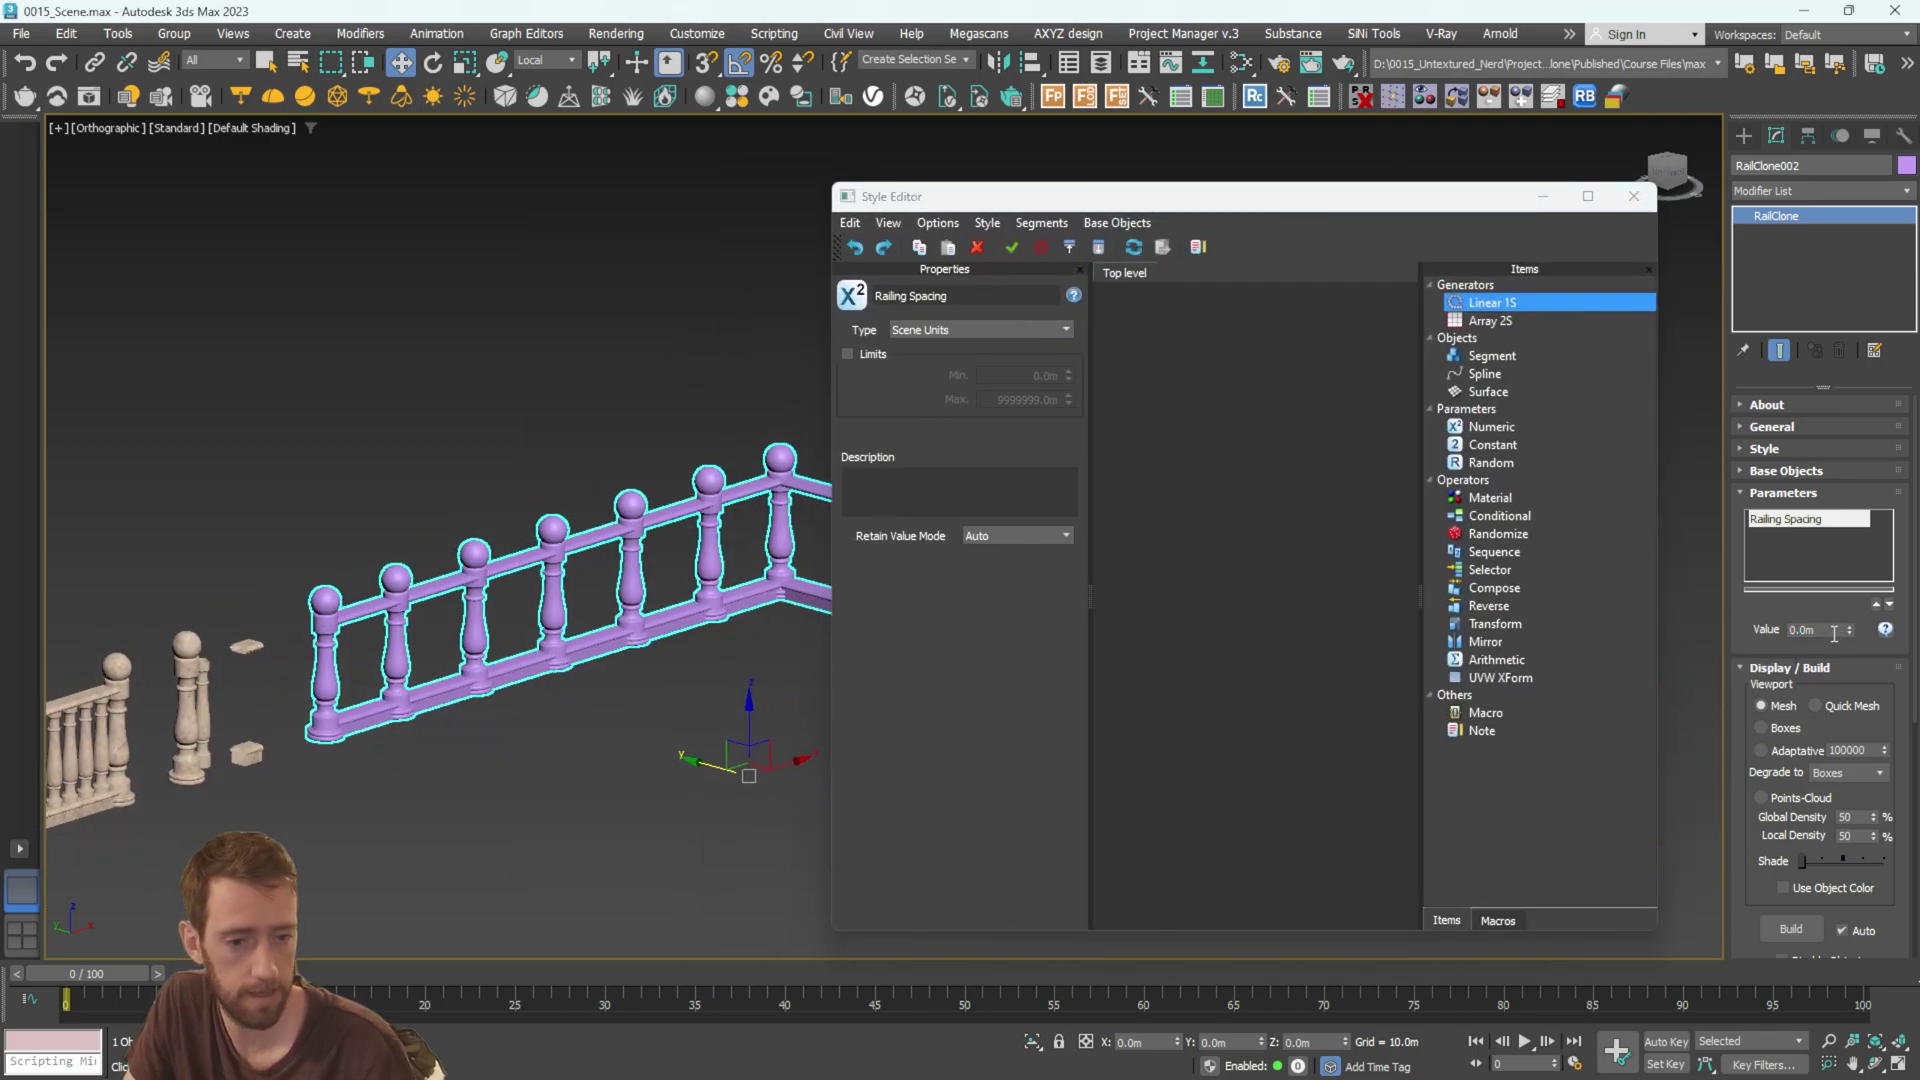
text(.2)
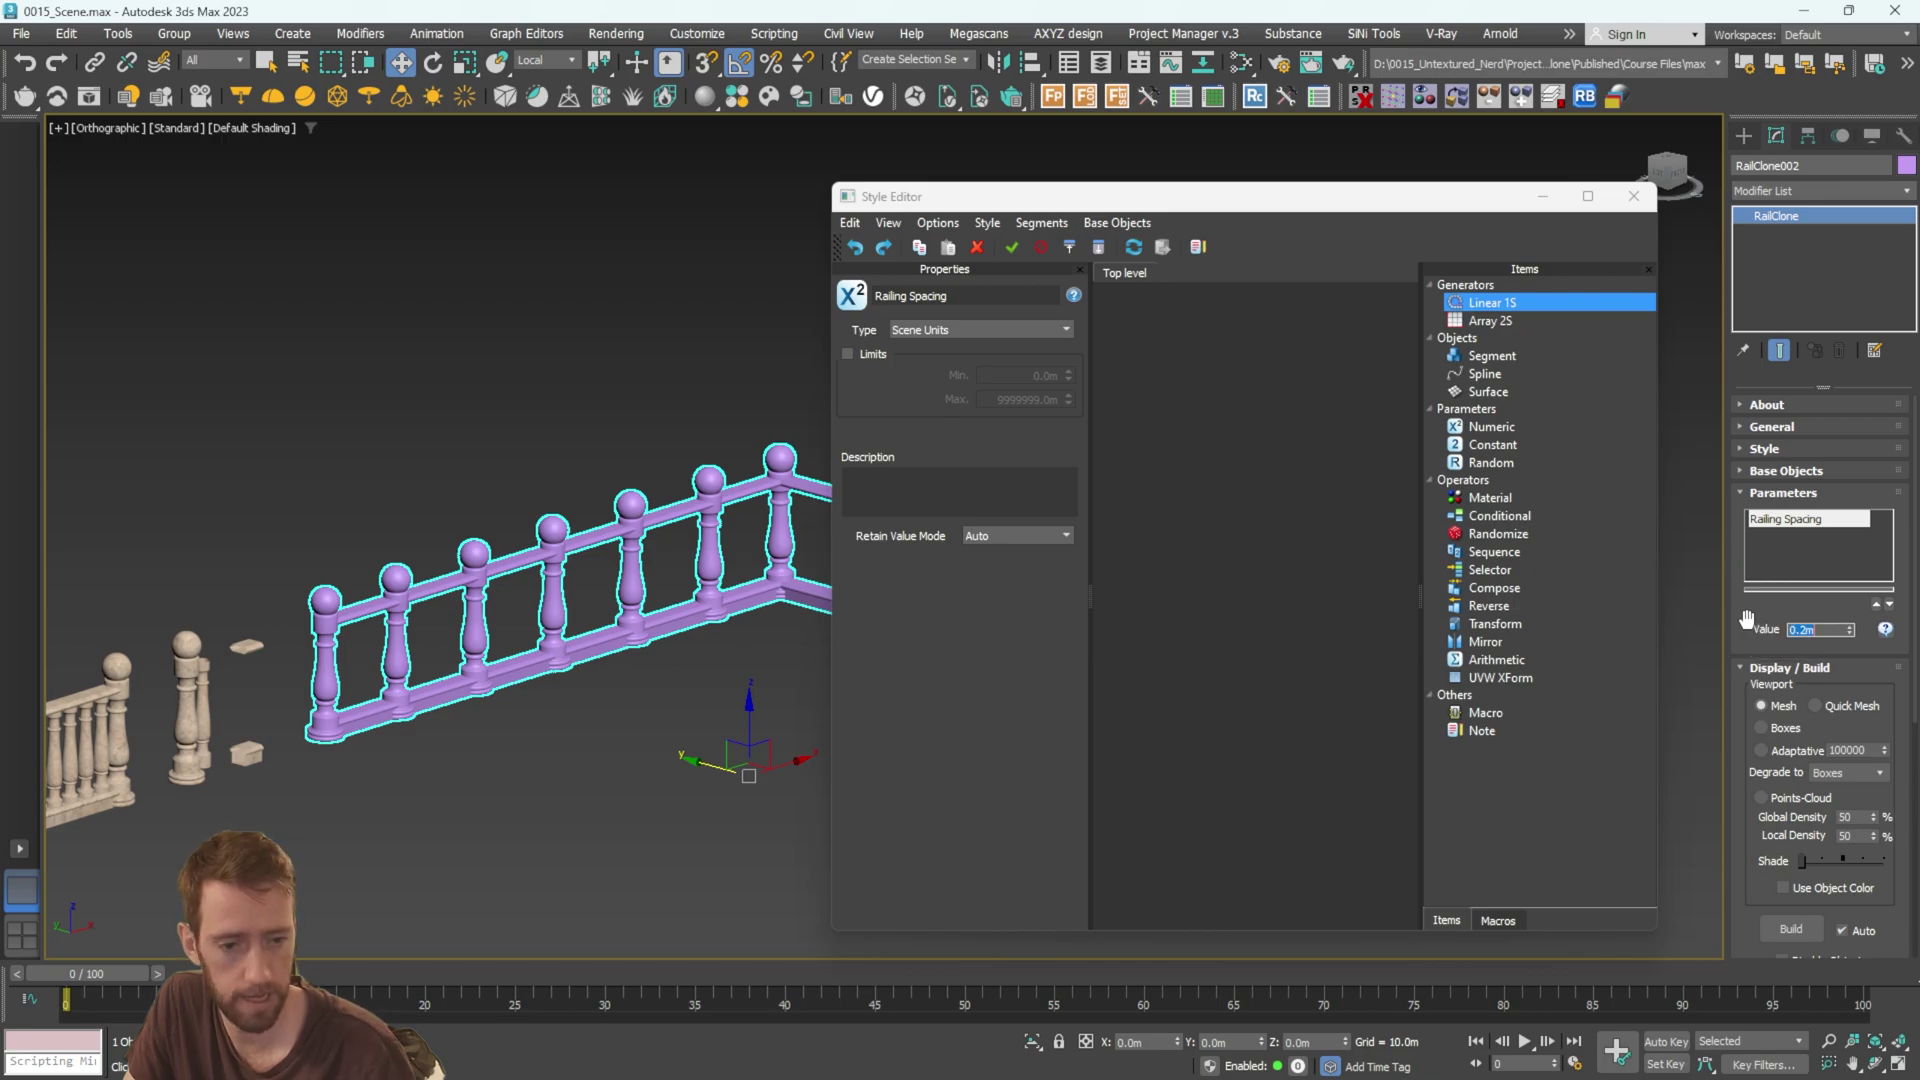
scroll(498, 576, up, 4)
scroll(548, 591, down, 4)
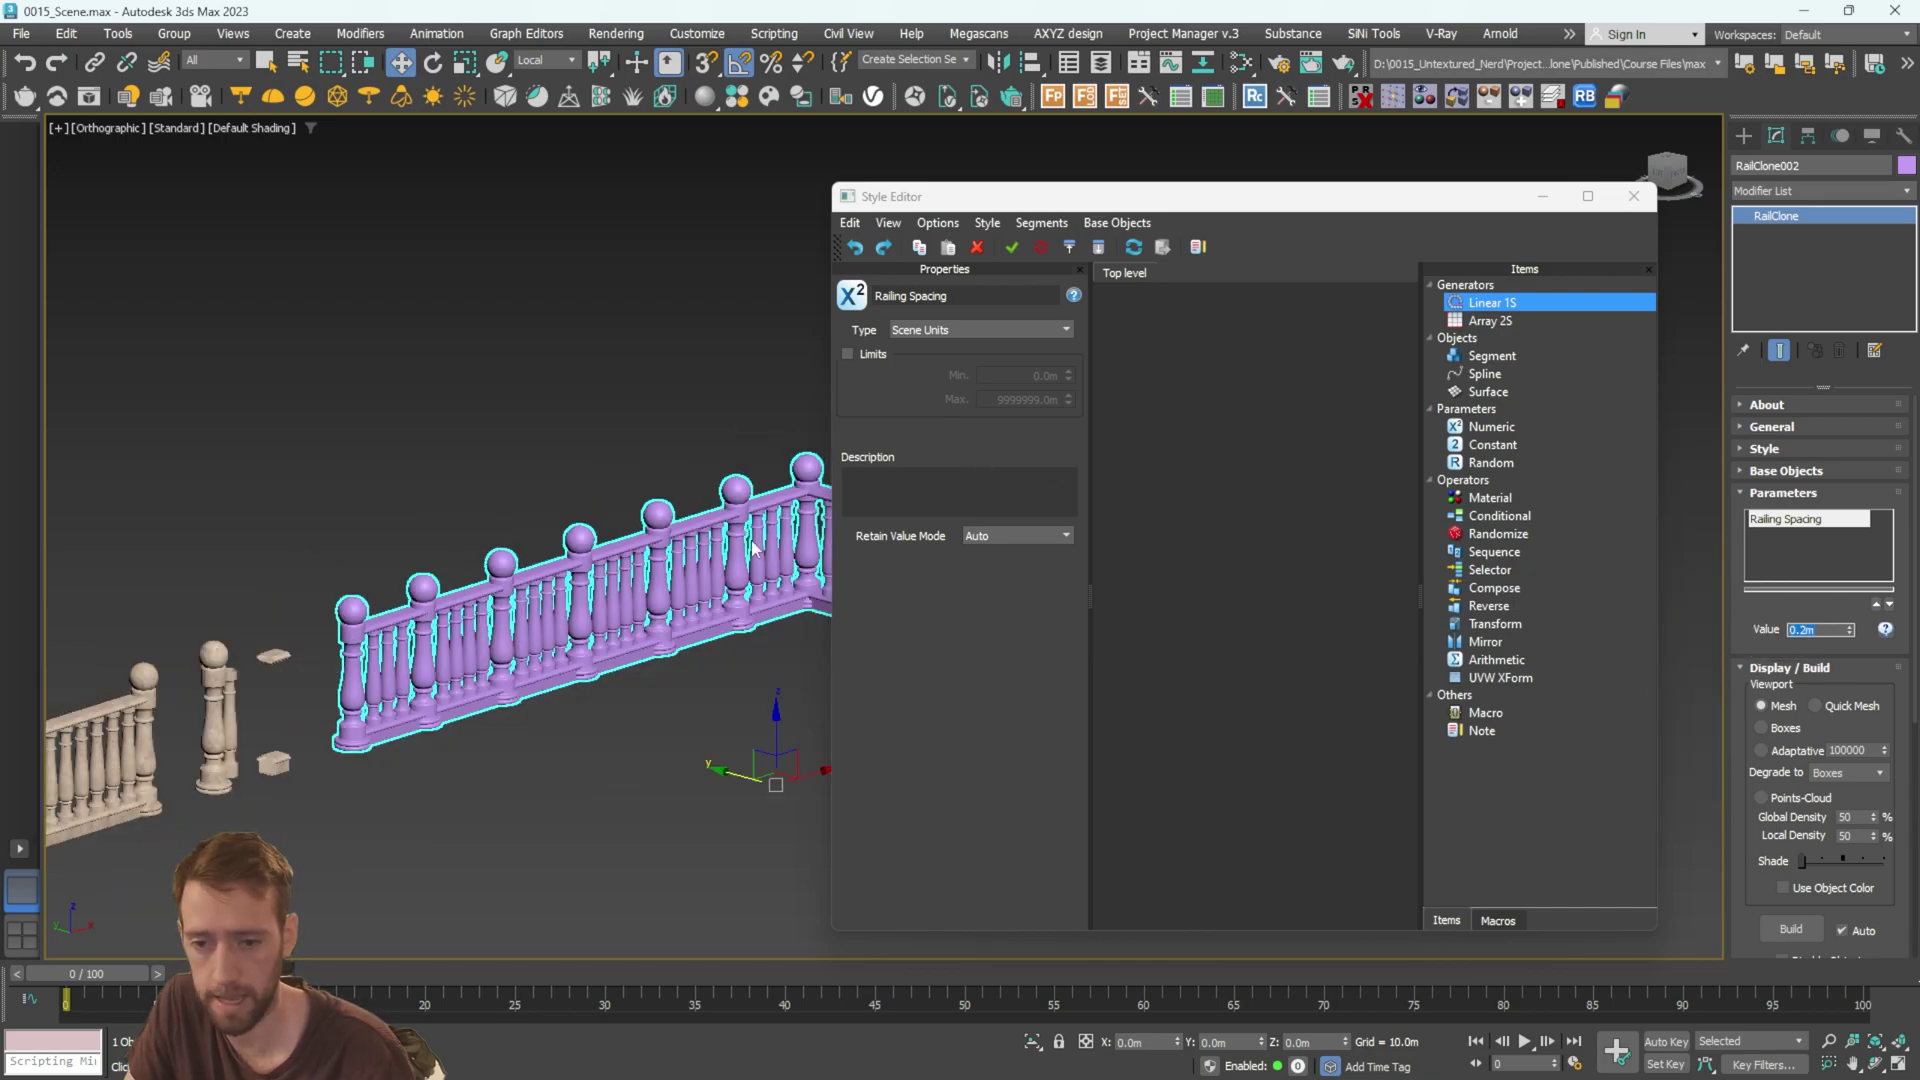
alt+middle_drag(652, 602, 468, 600)
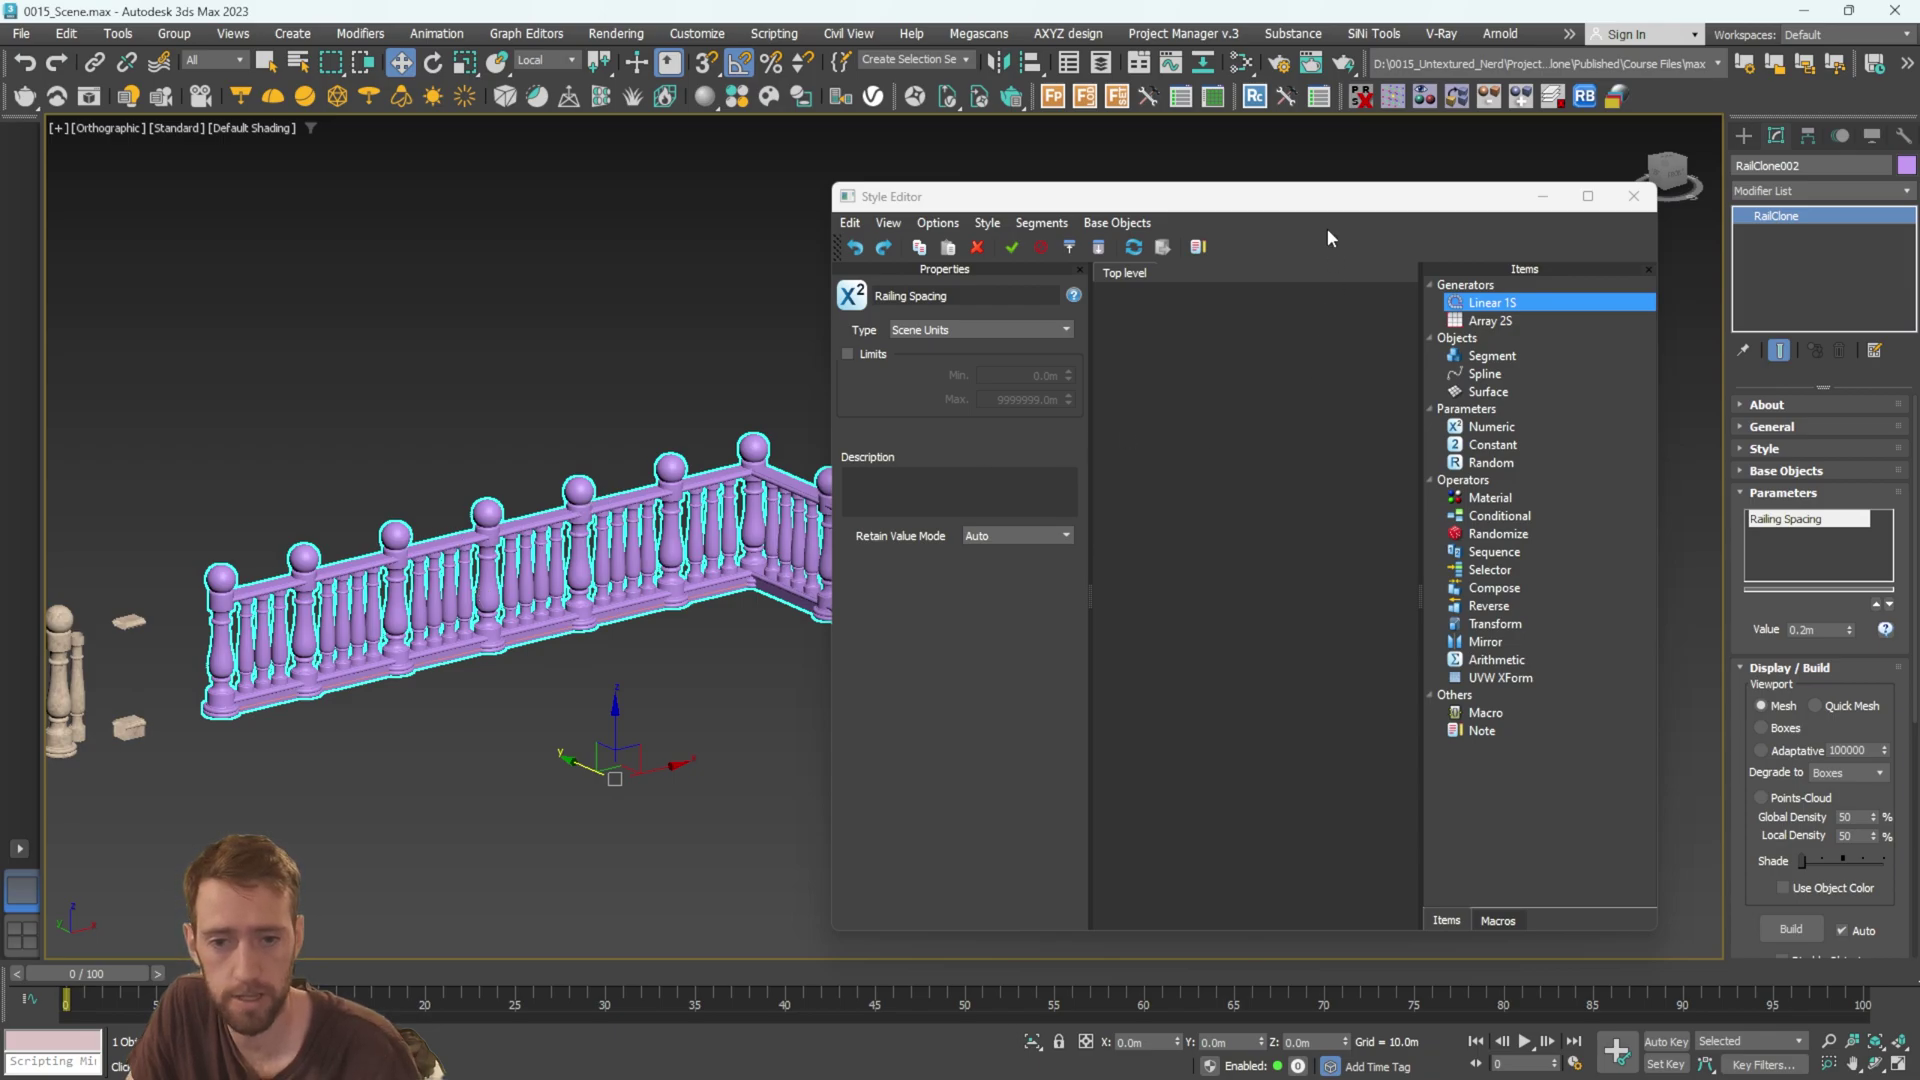
Export the Evenly Distance parameter of the Linear 1S1 generator as an input on its node.
double_click(1328, 199)
middle_drag(1112, 378, 1018, 379)
scroll(957, 376, down, 2)
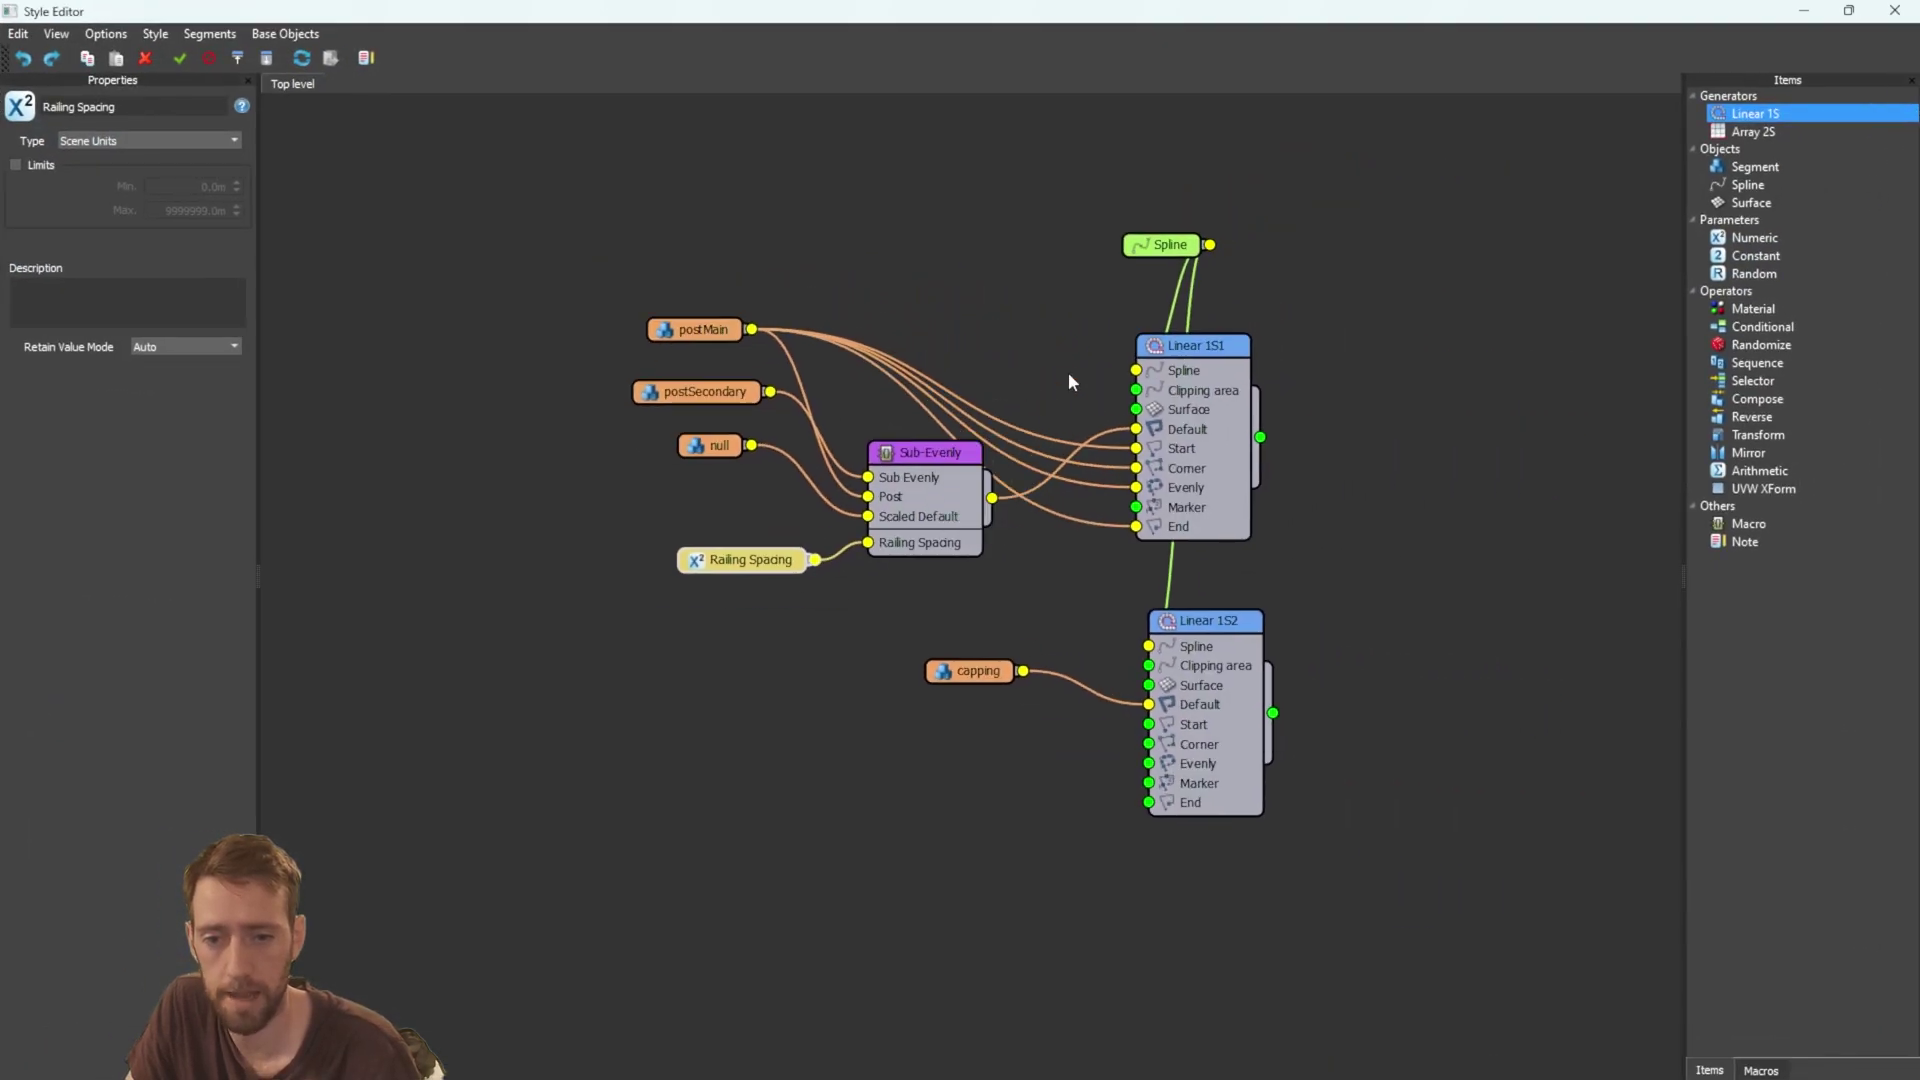
click(1180, 342)
right_click(1192, 345)
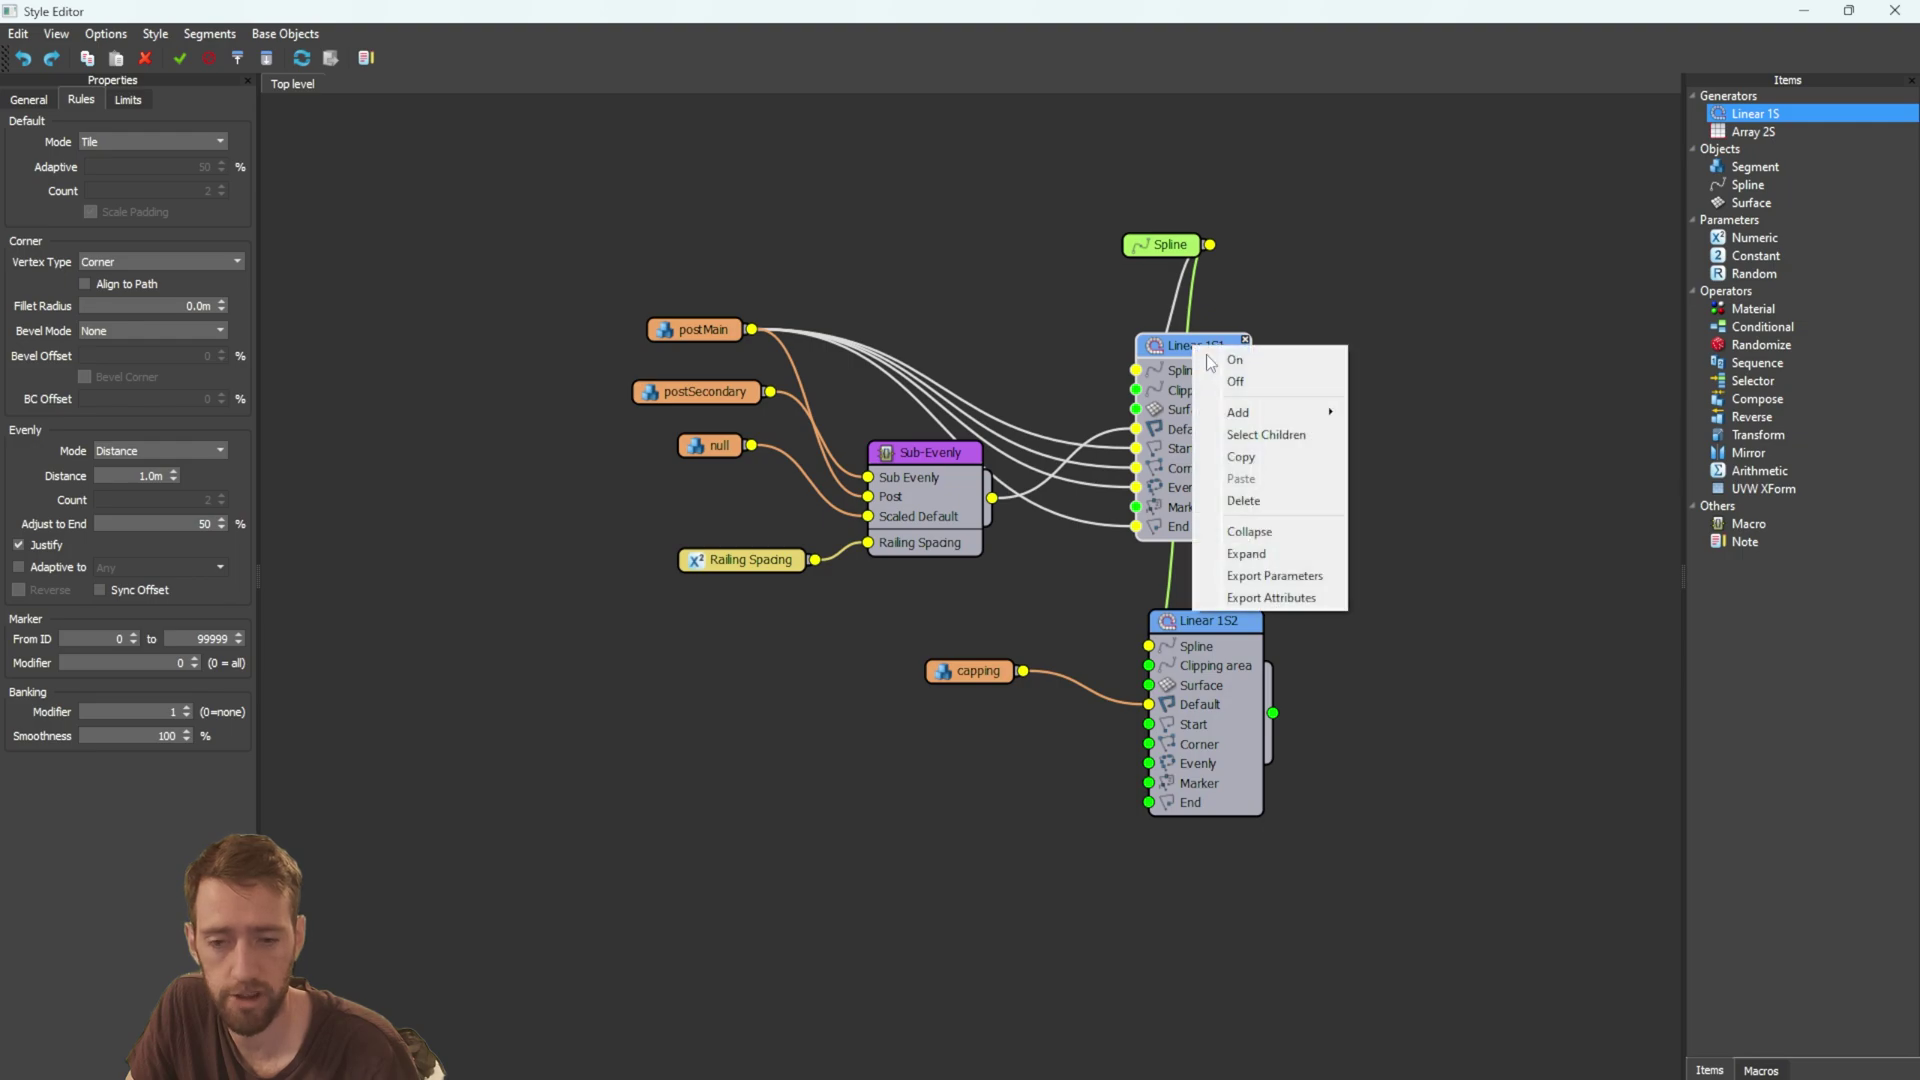
click(1300, 575)
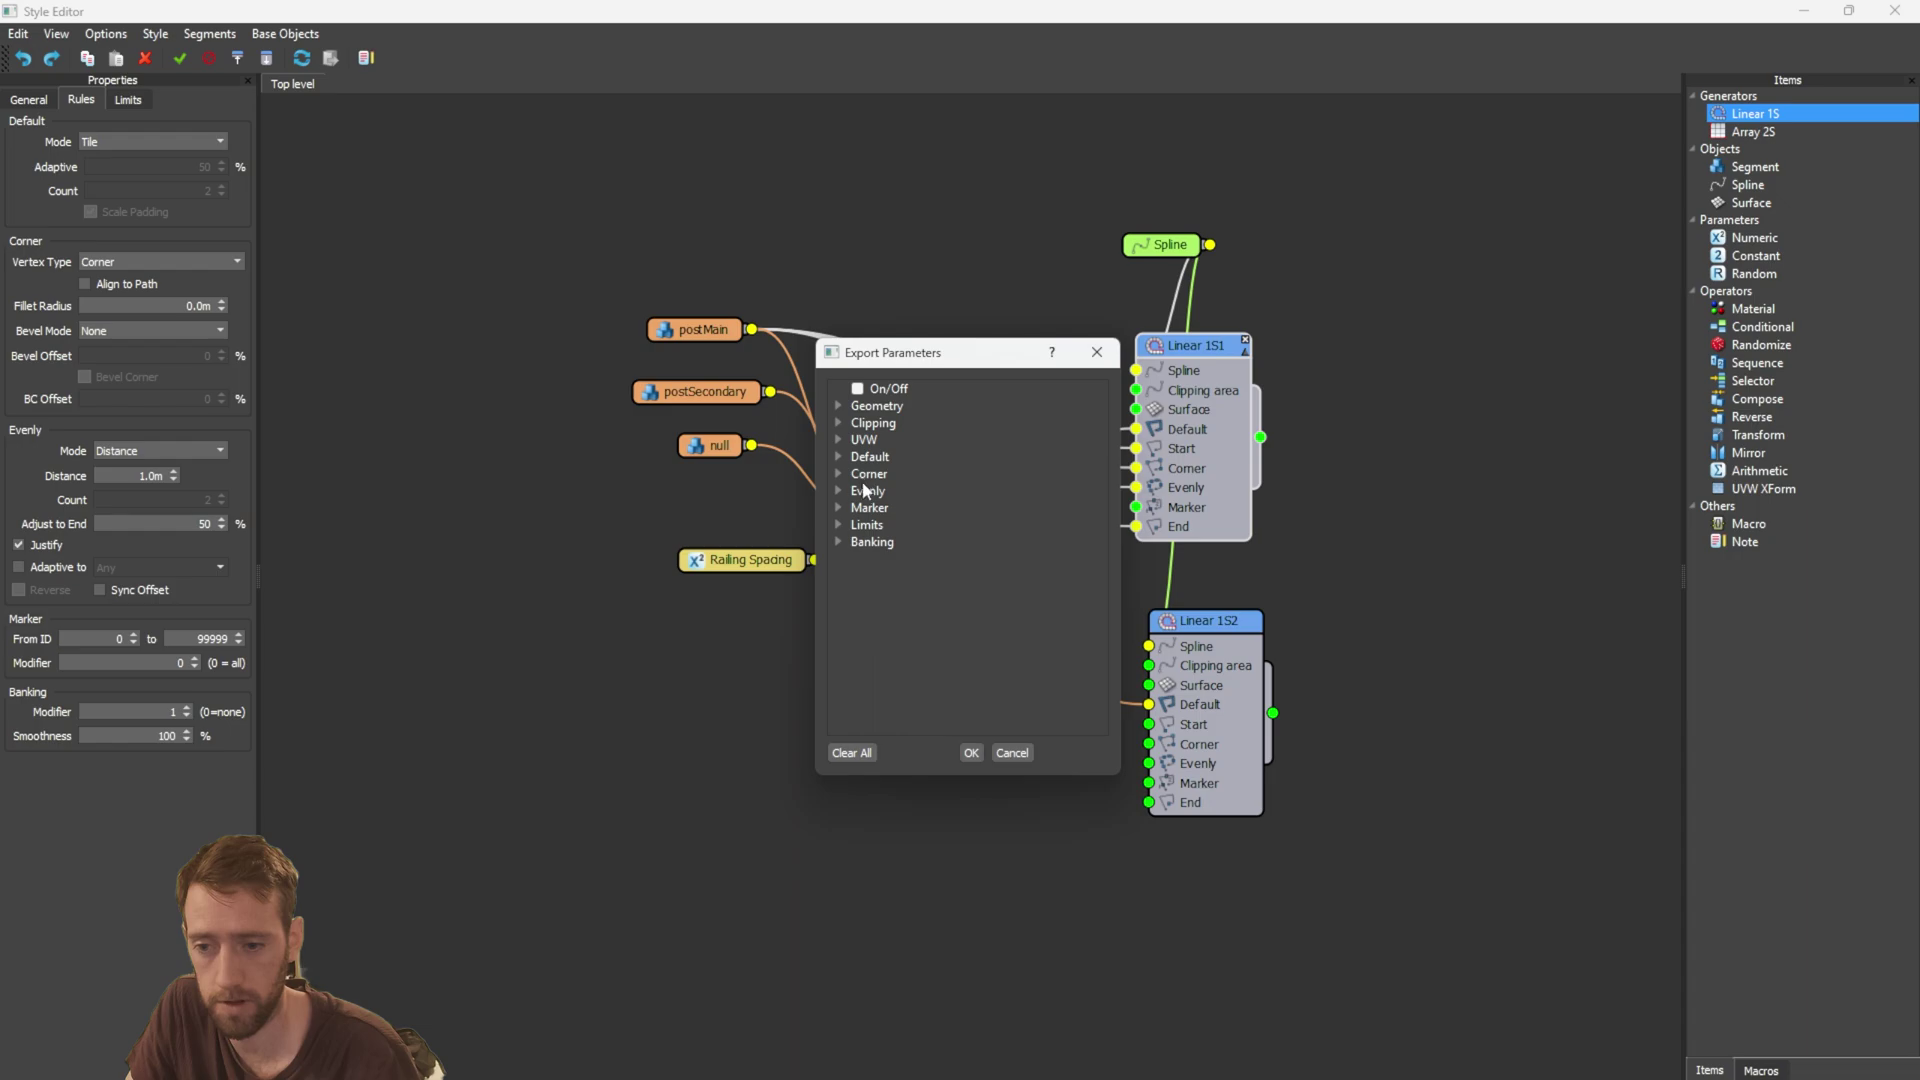
click(840, 491)
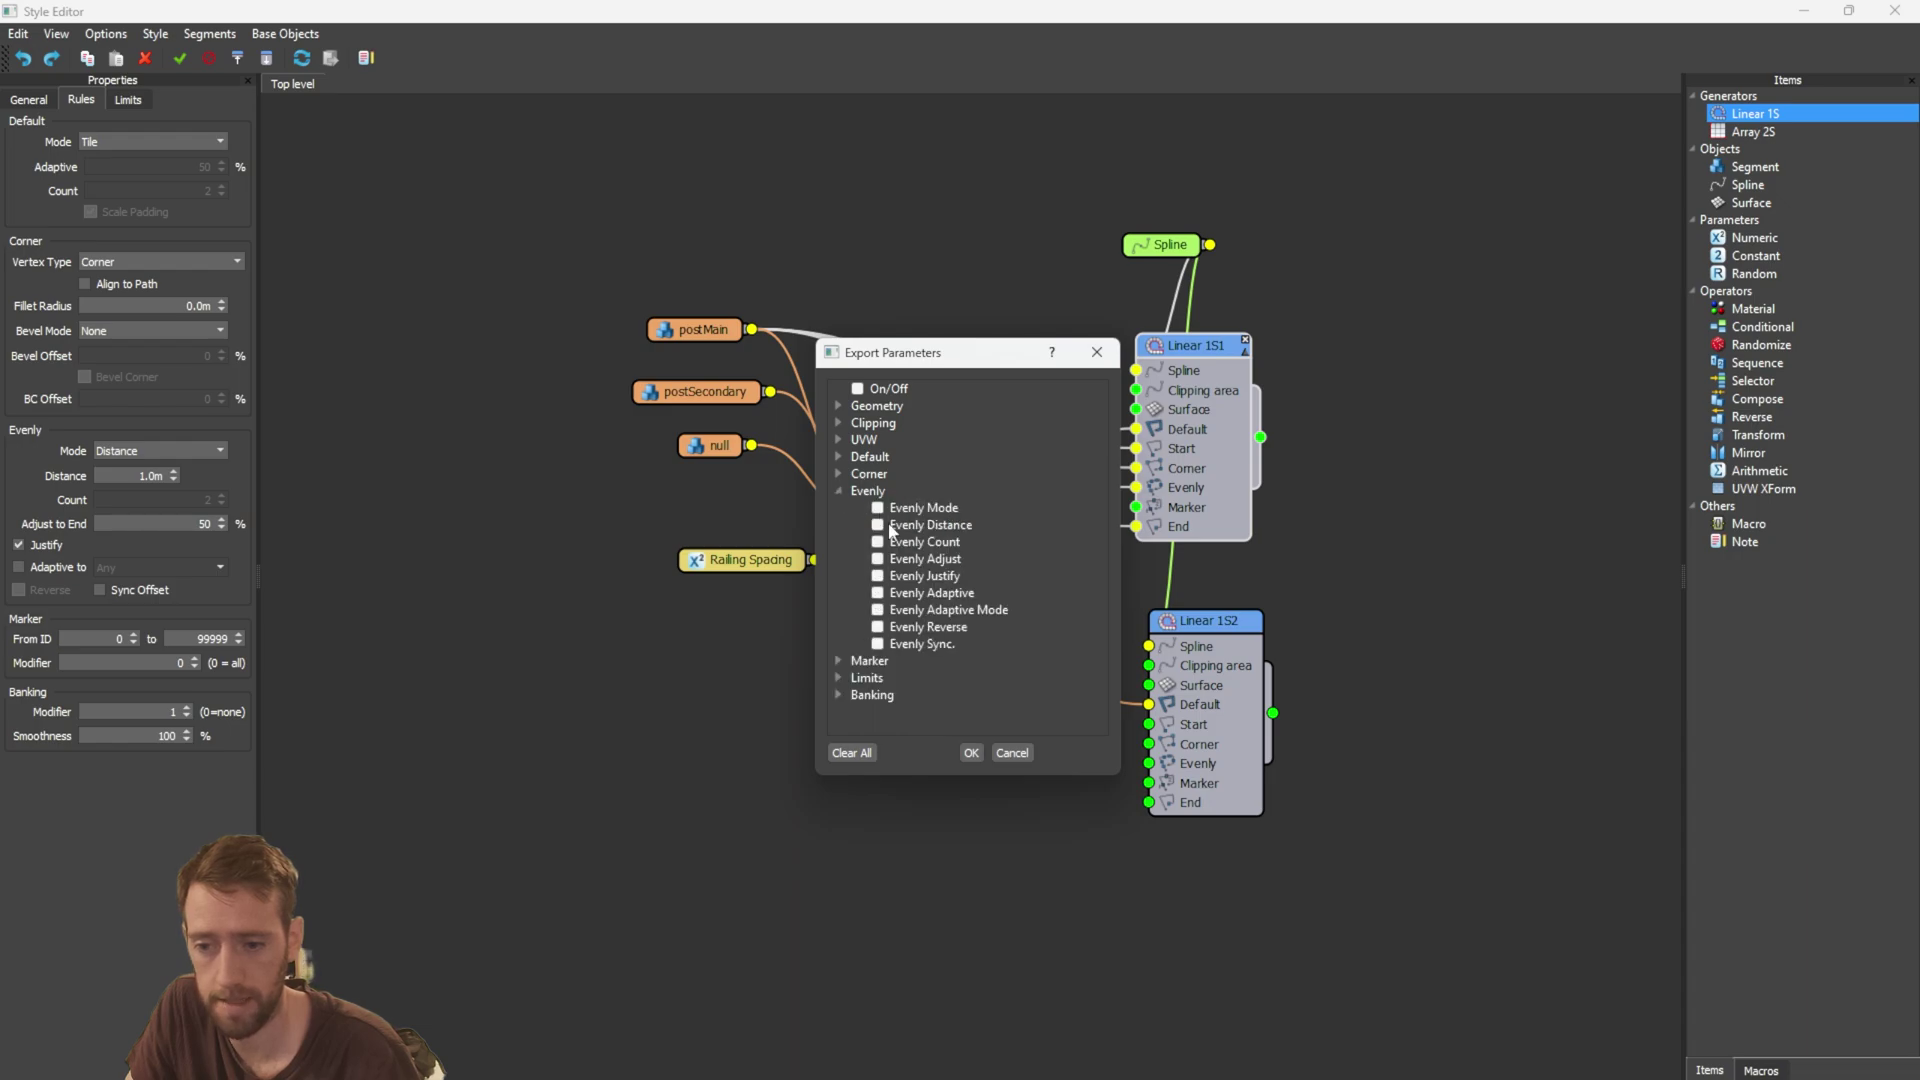
click(972, 752)
Connect a new Numeric parameter to the Linear 1S1 generator's Evenly Distance input and set its type to Scene Units.
drag(1136, 553, 792, 612)
mouse_move(865, 630)
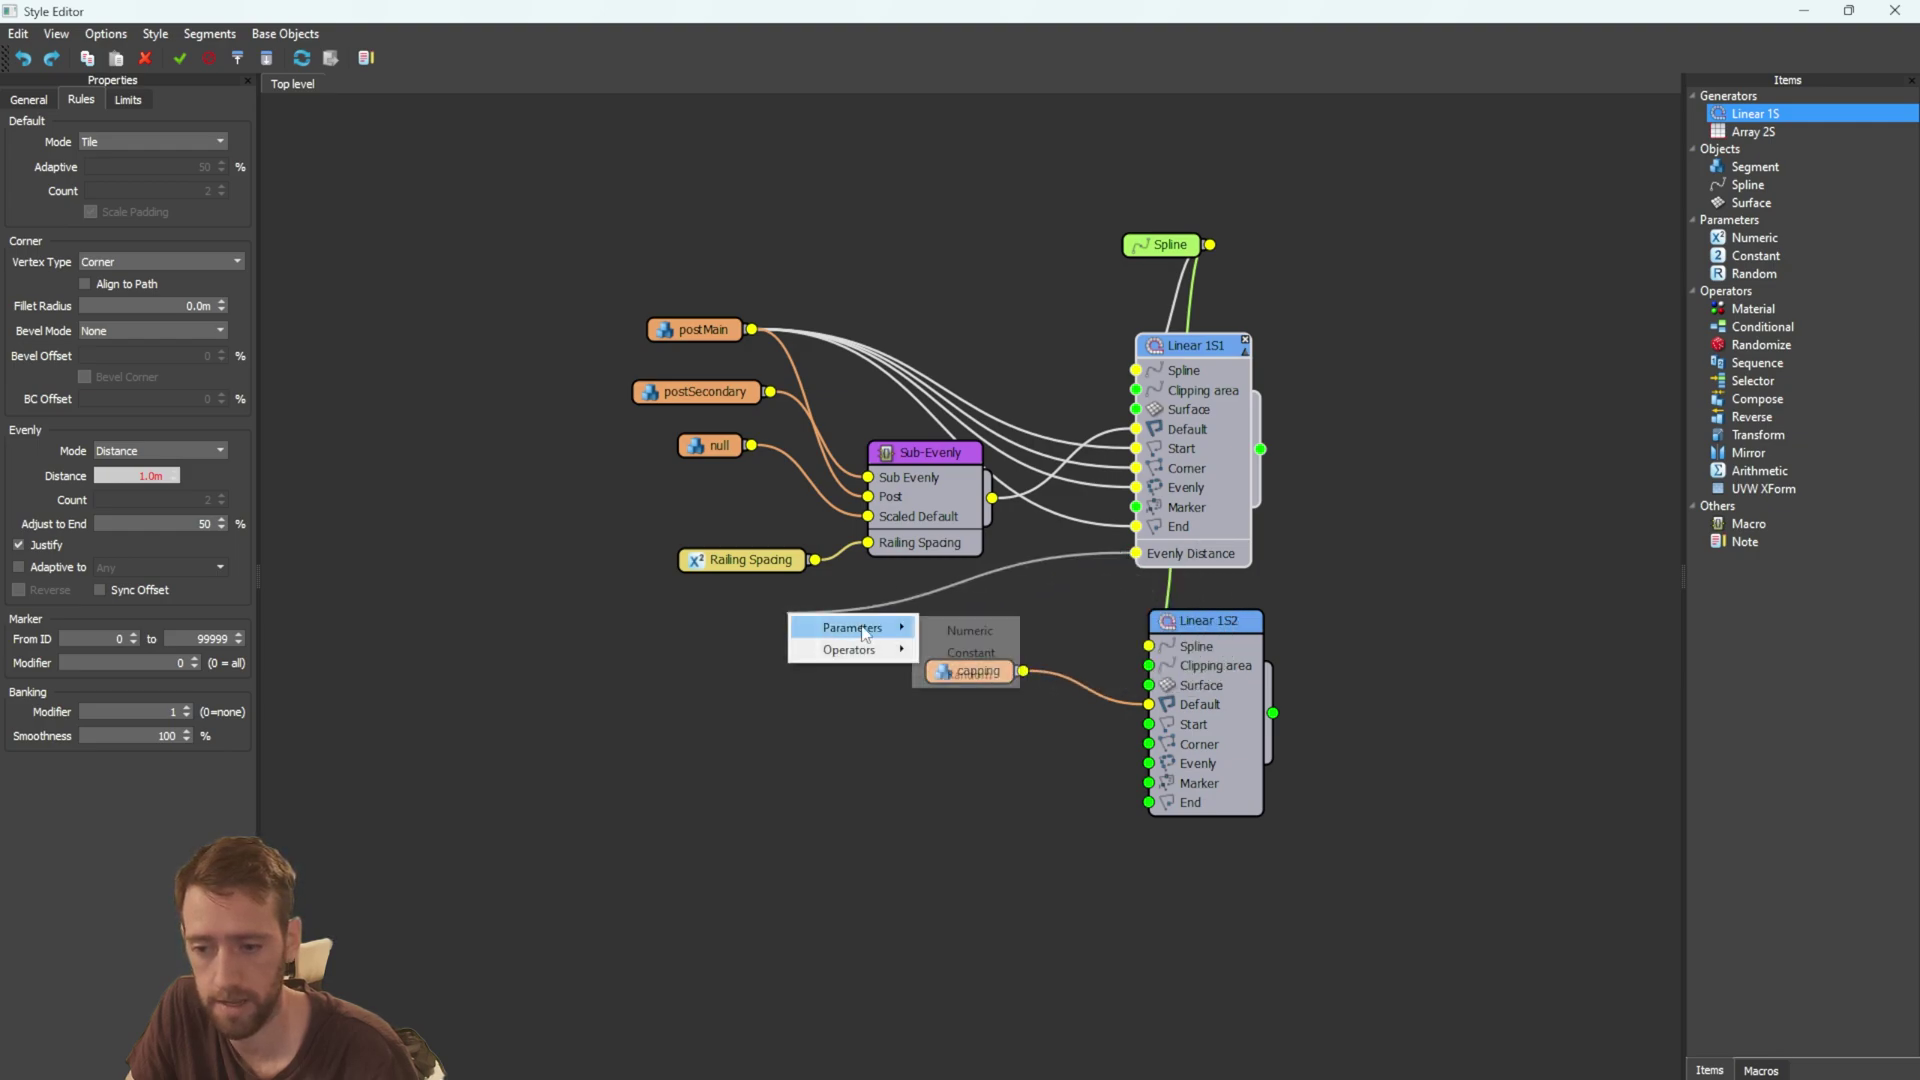
click(967, 631)
click(165, 145)
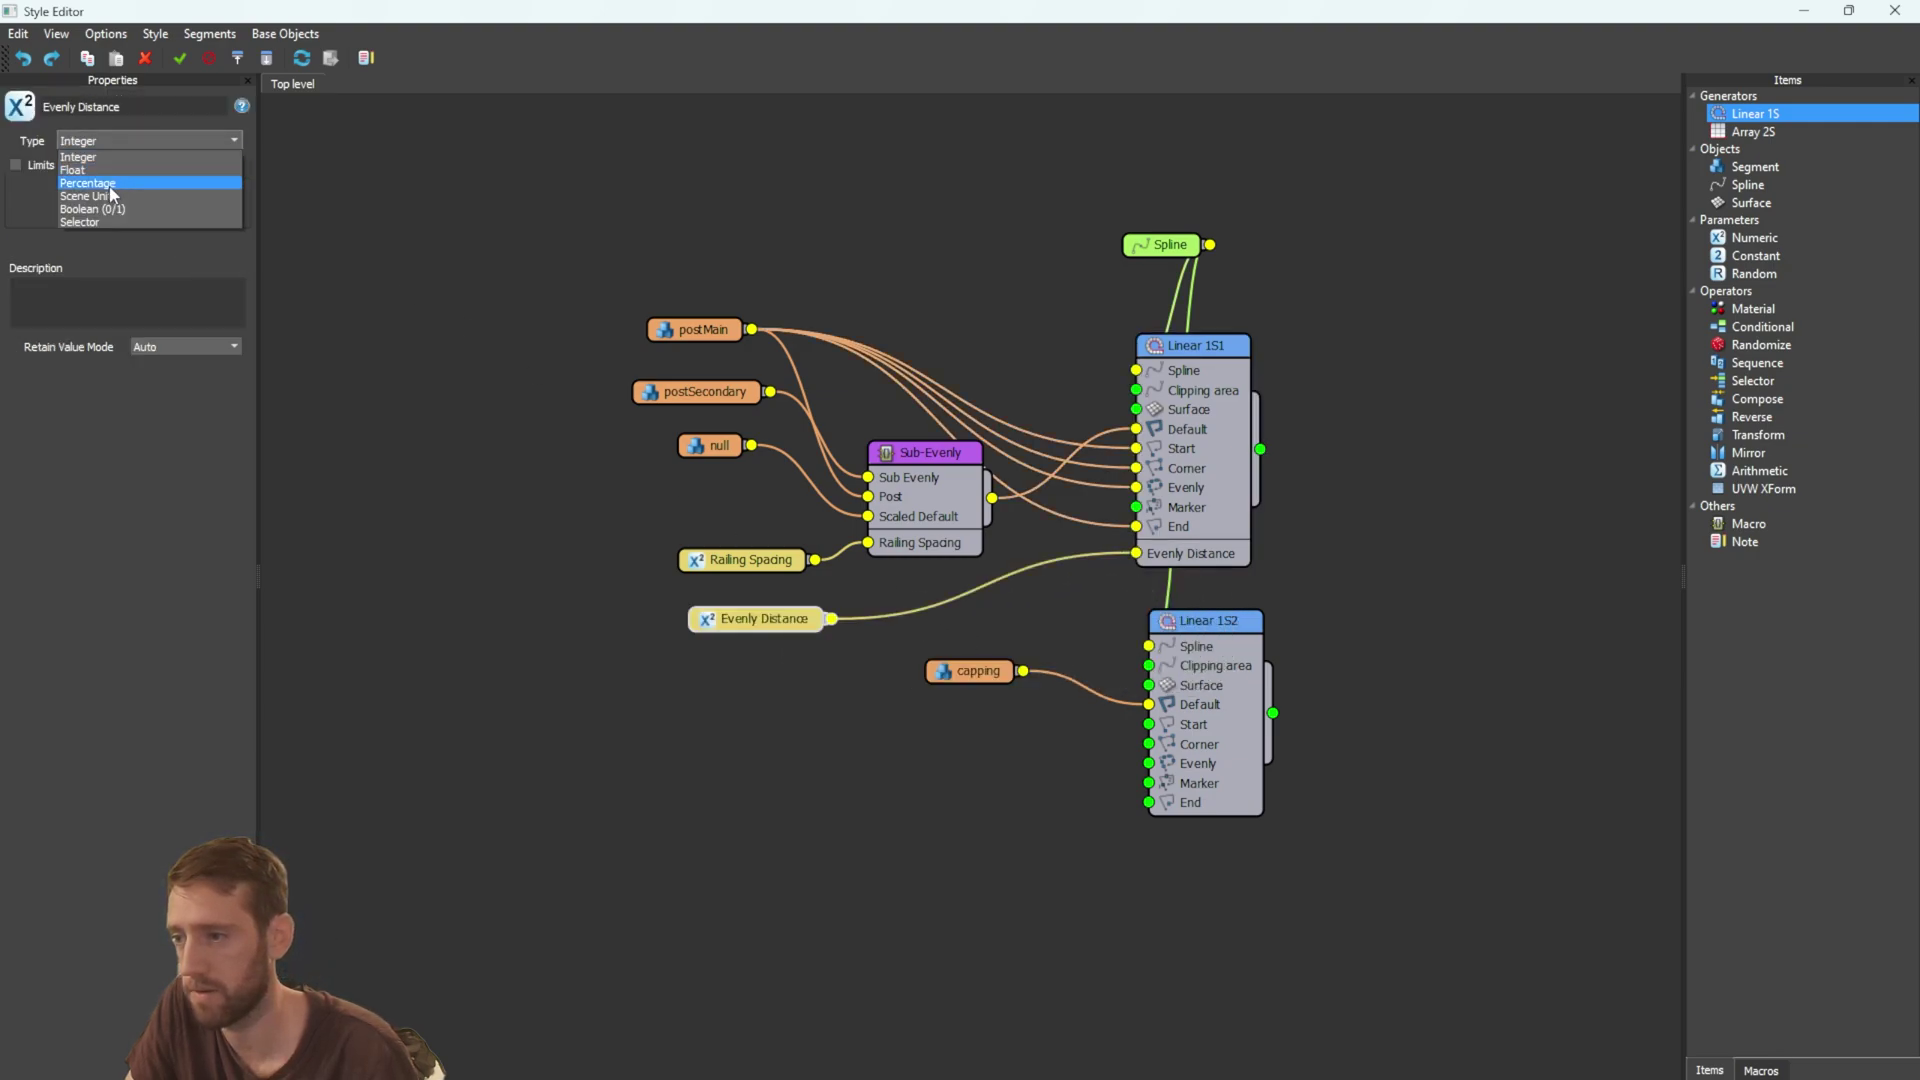
click(160, 188)
drag(768, 619, 766, 620)
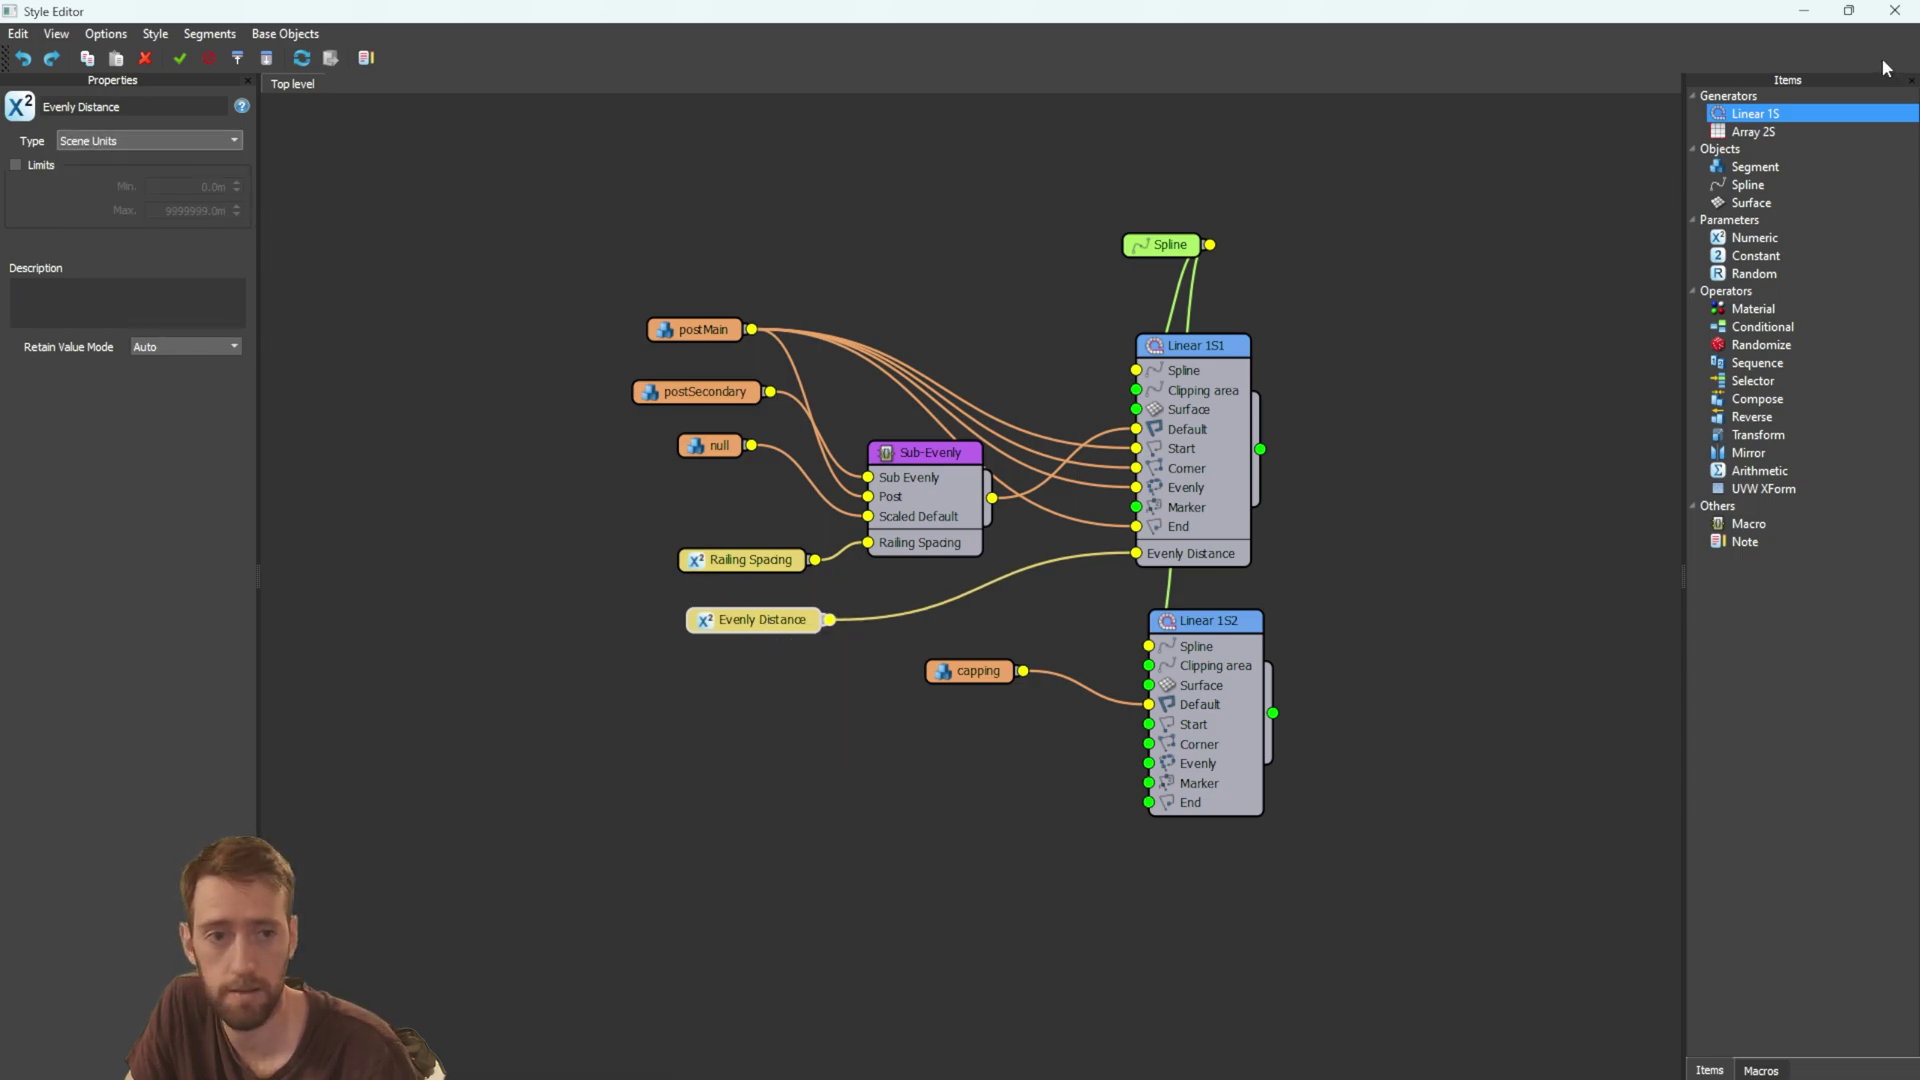
Close the Style Editor and set the RailClone object's Evenly Distance parameter to 2 m.
click(1894, 10)
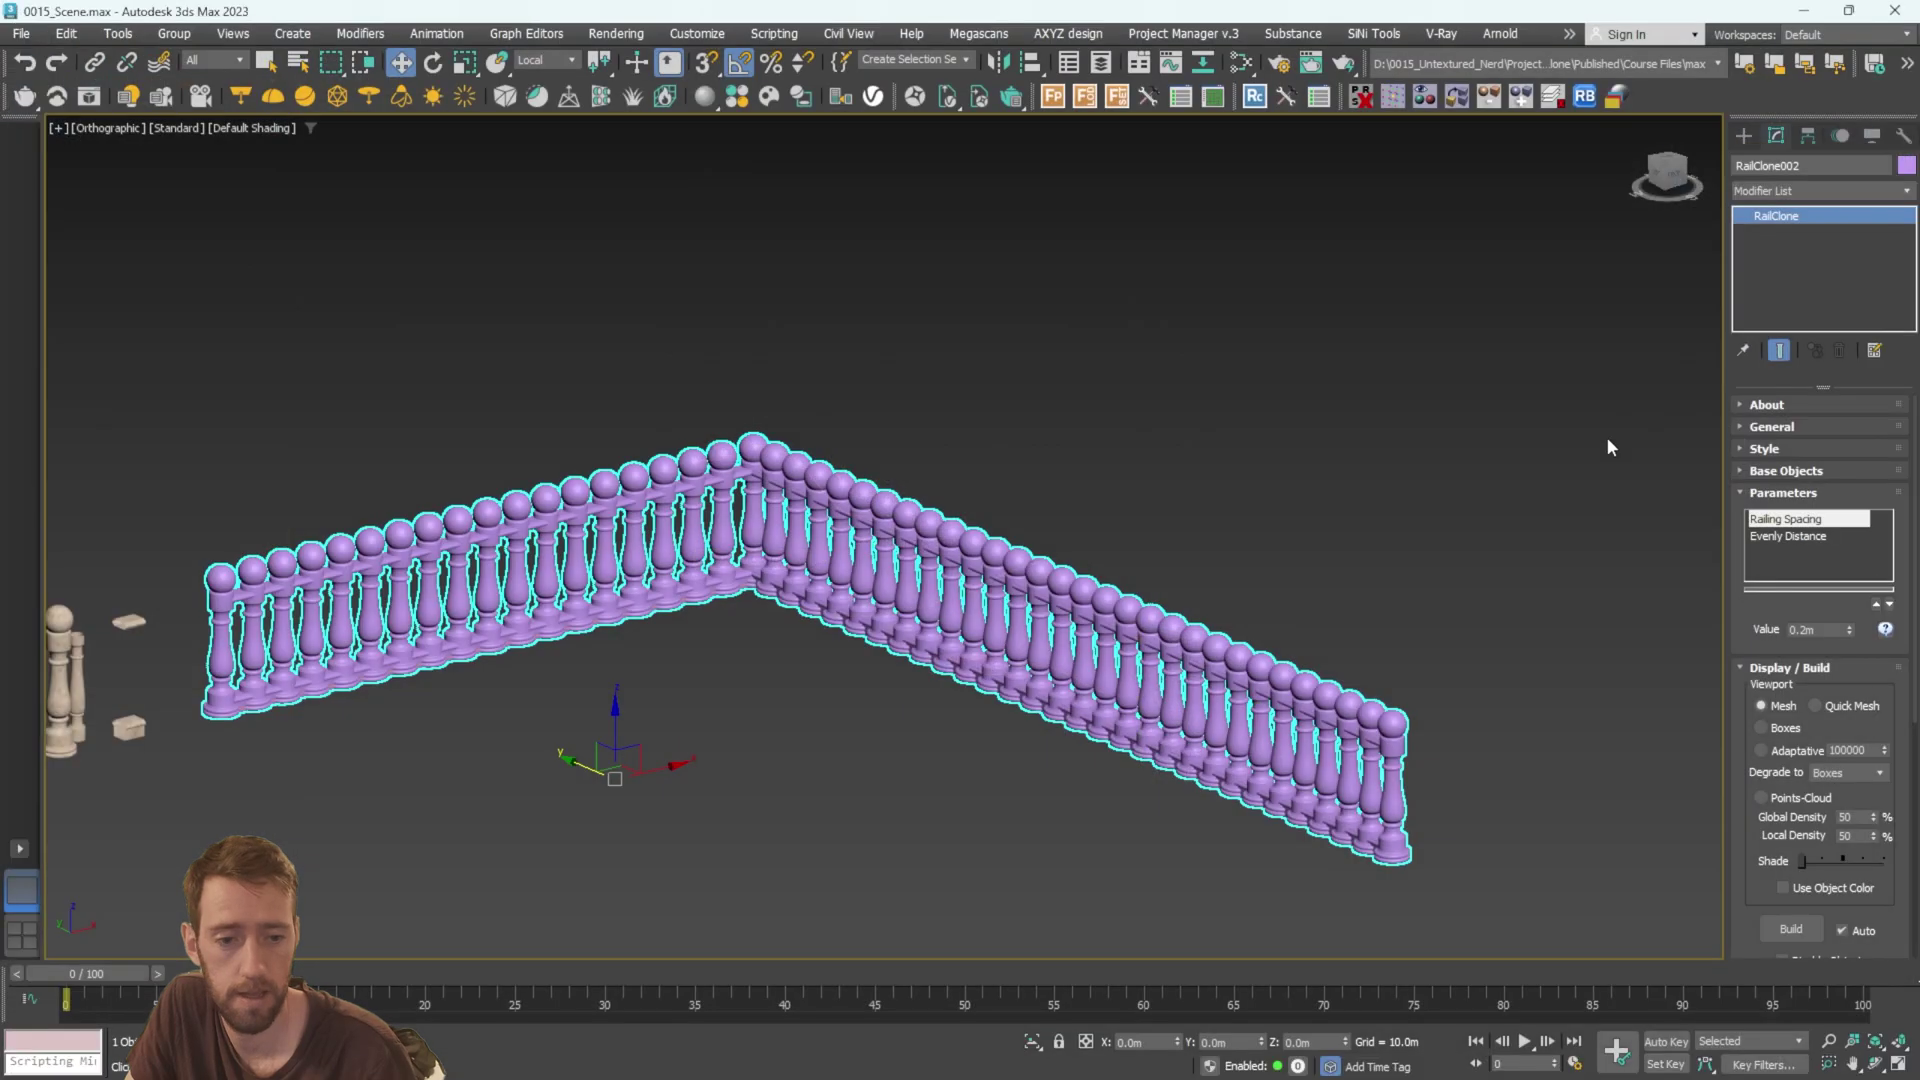
click(1790, 540)
click(1808, 629)
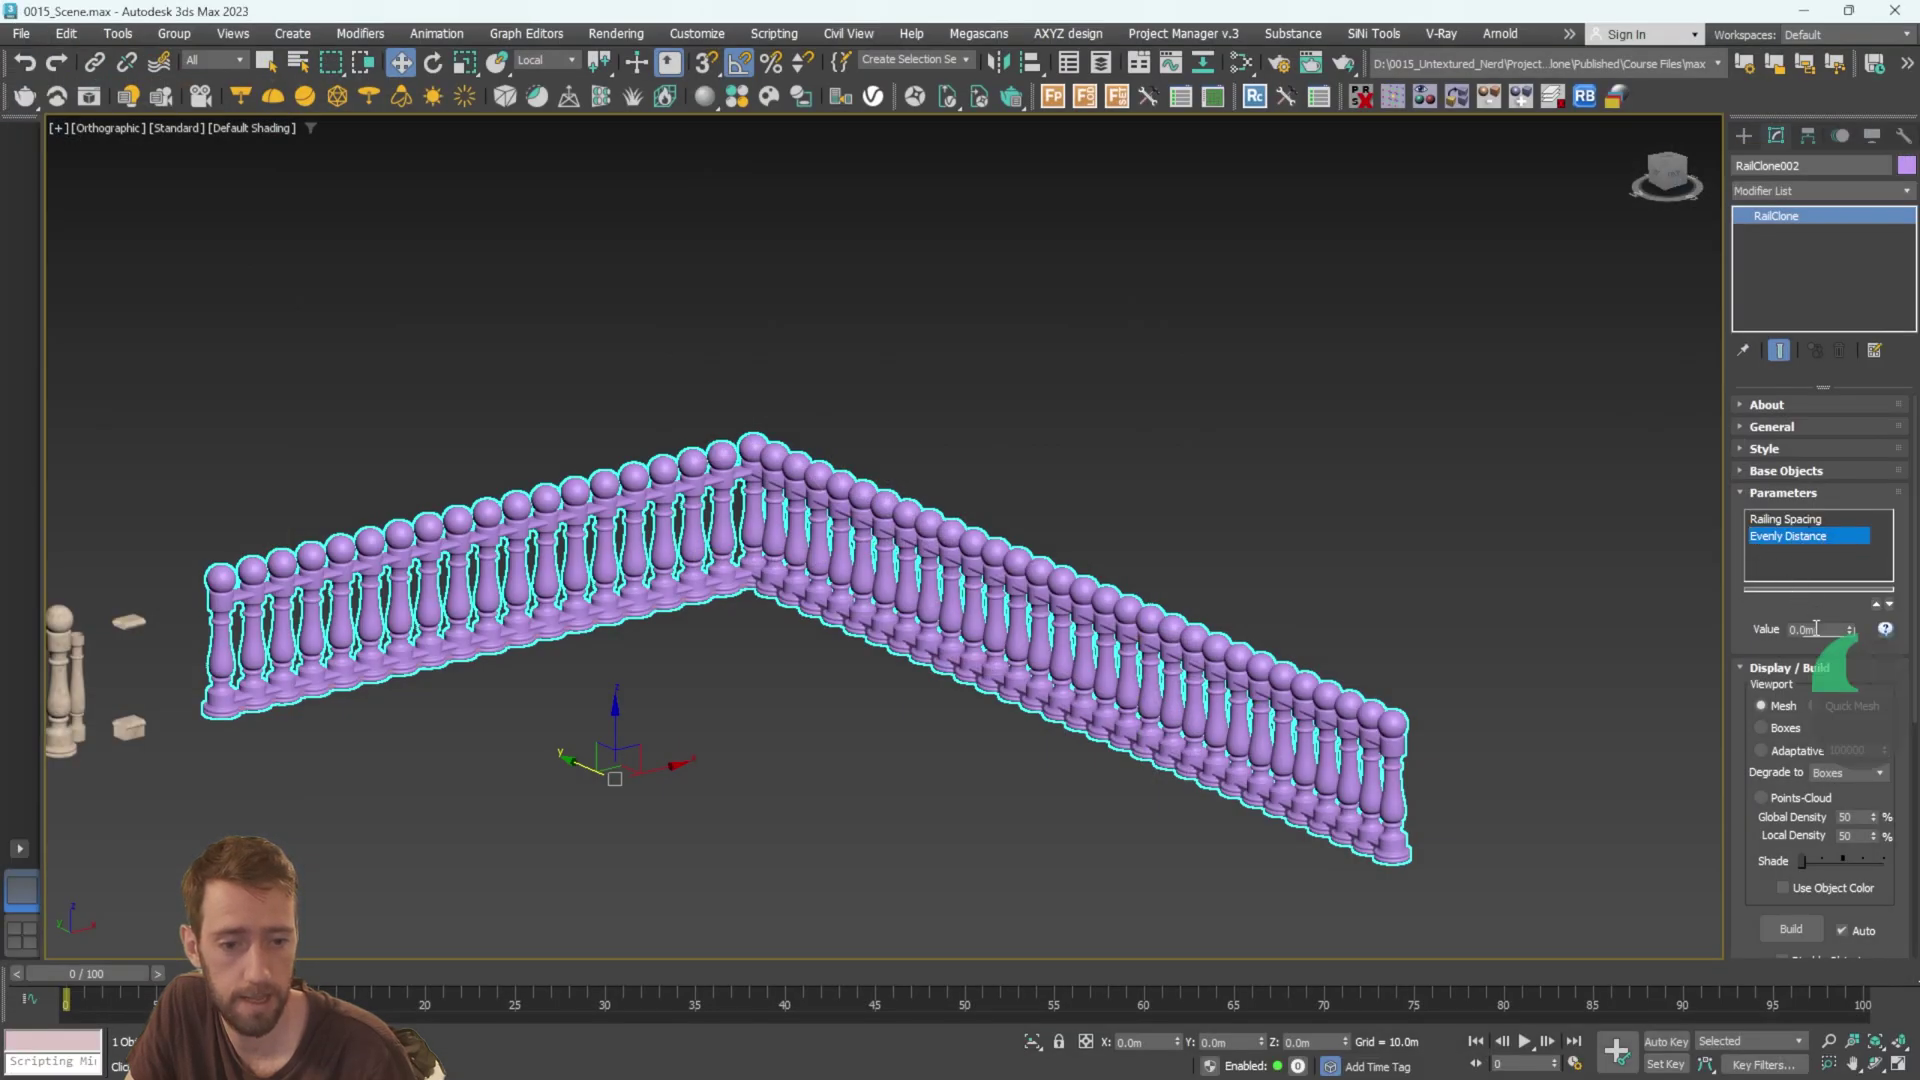
text(2)
key(Return)
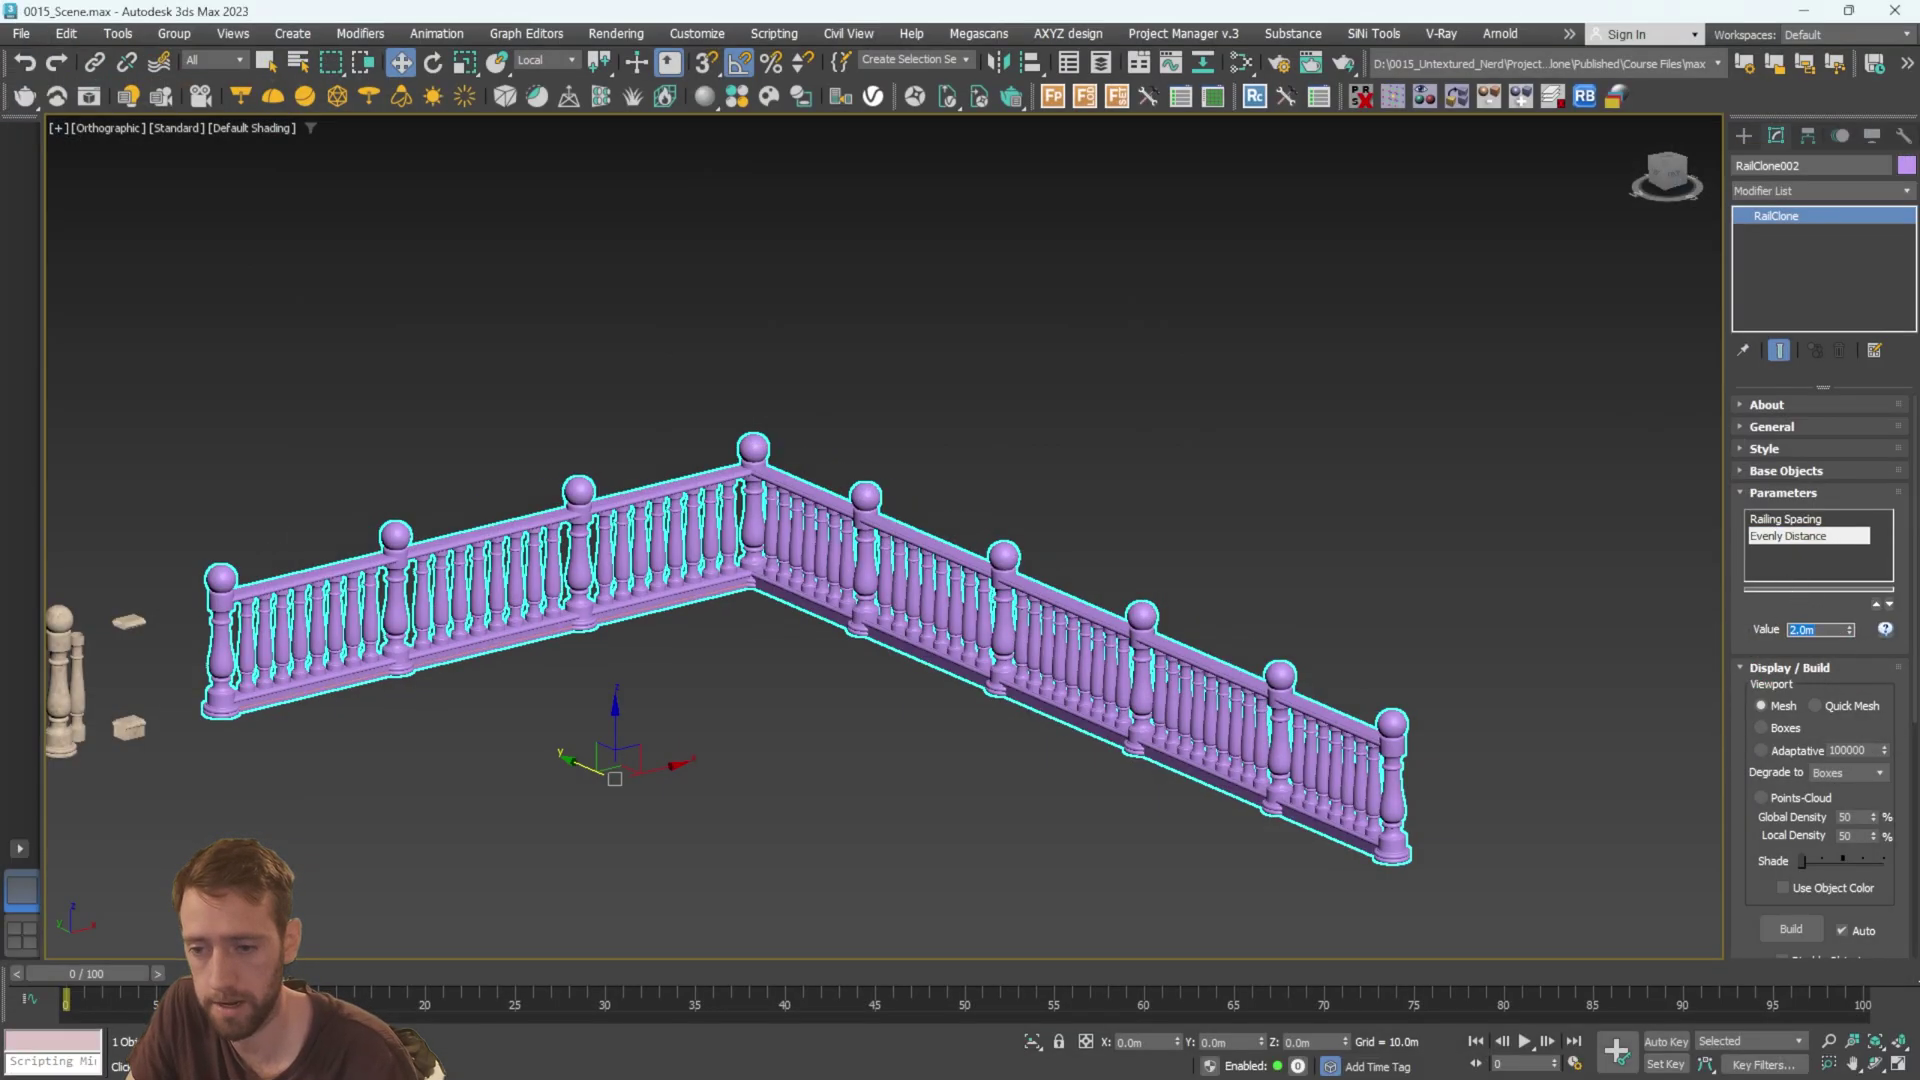
alt+middle_drag(814, 590, 849, 592)
Increase the Evenly Distance parameter to 3 m to spread the main posts further apart.
click(1812, 629)
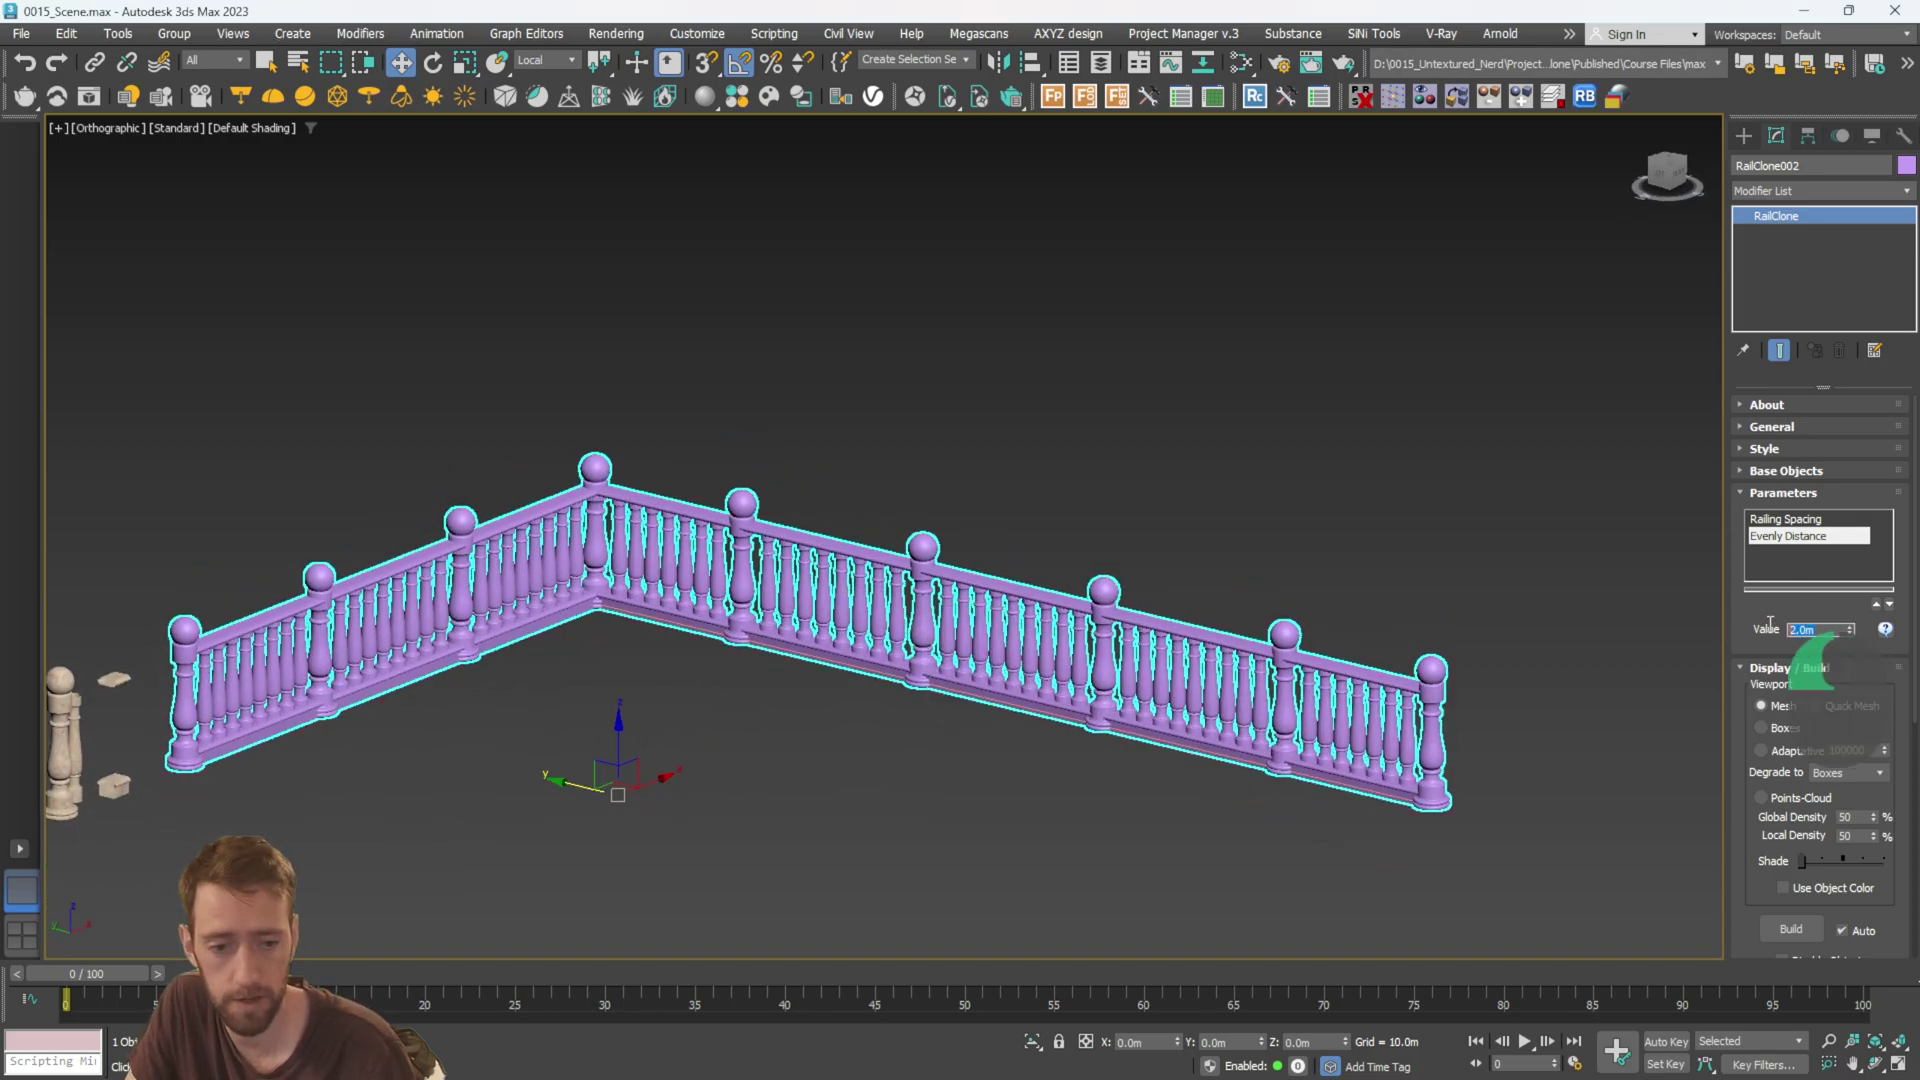
text(3)
key(Return)
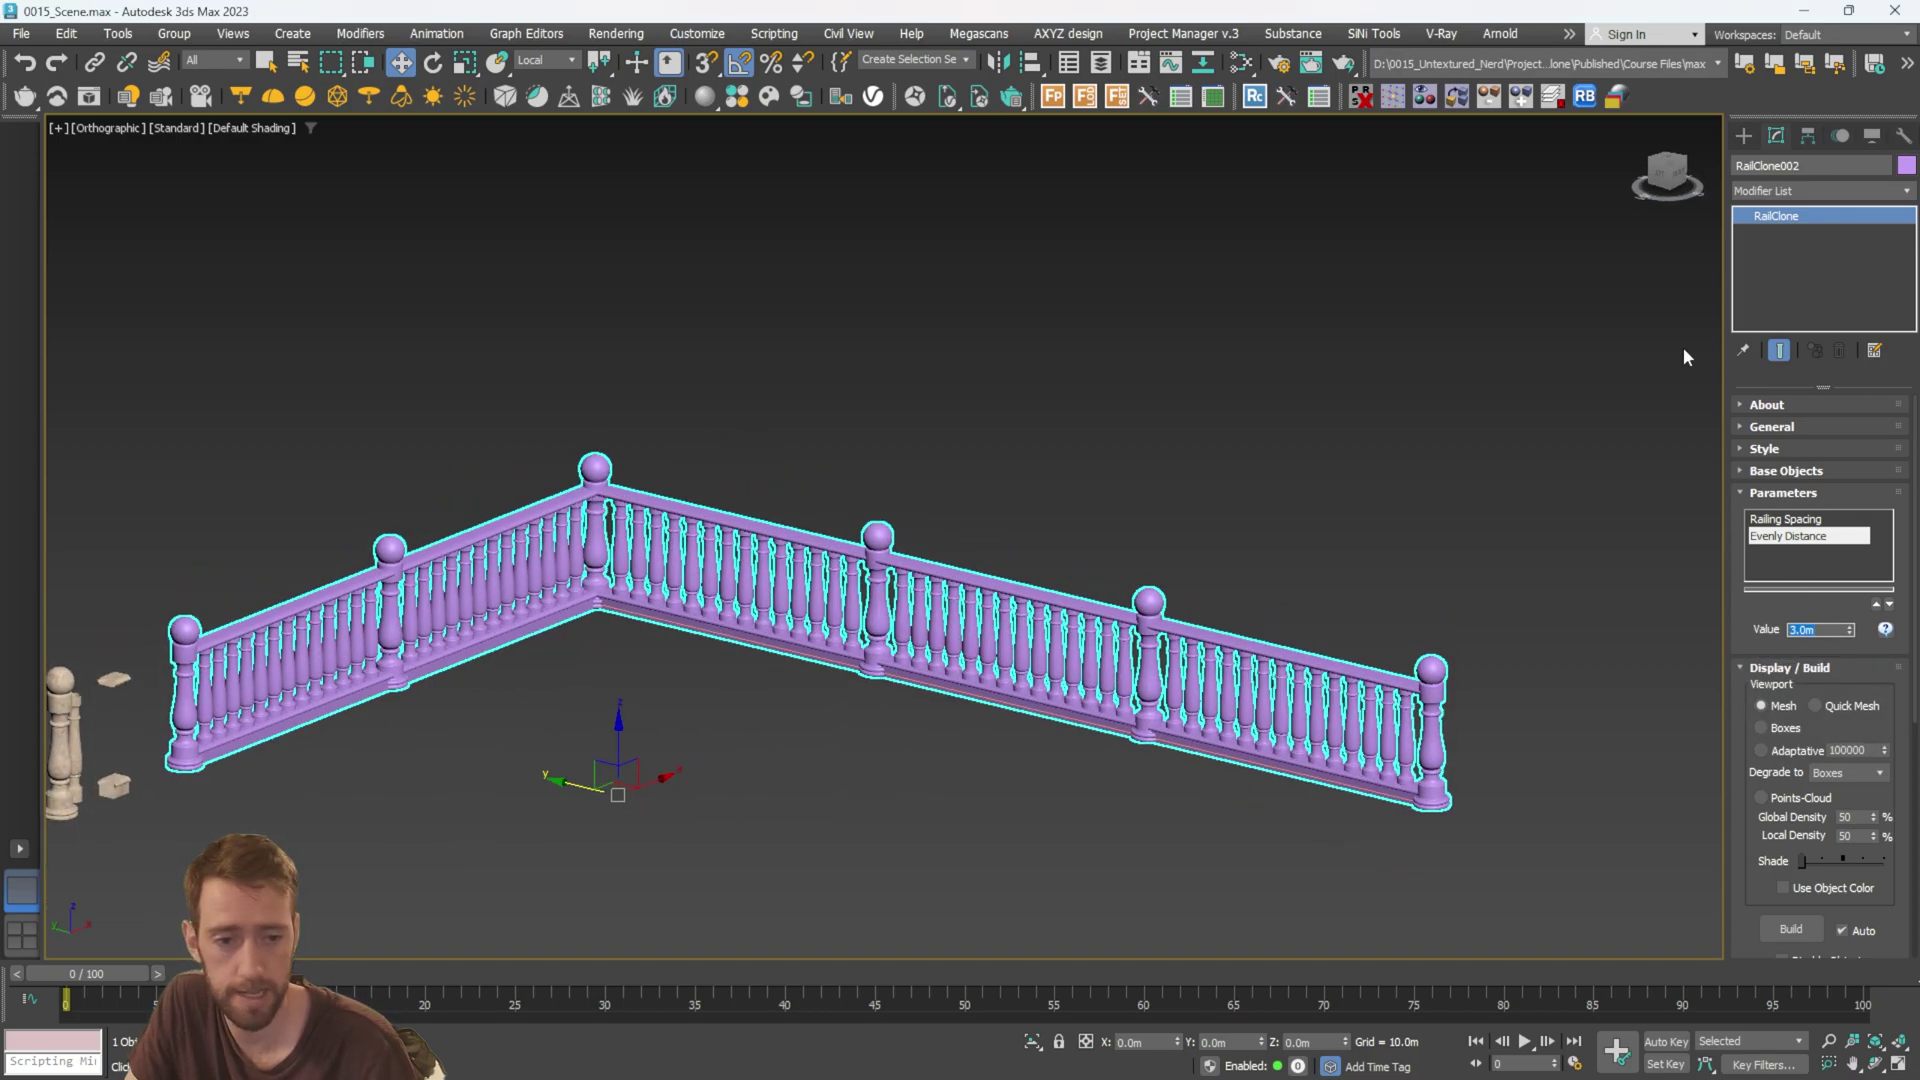
scroll(1382, 518, down, 2)
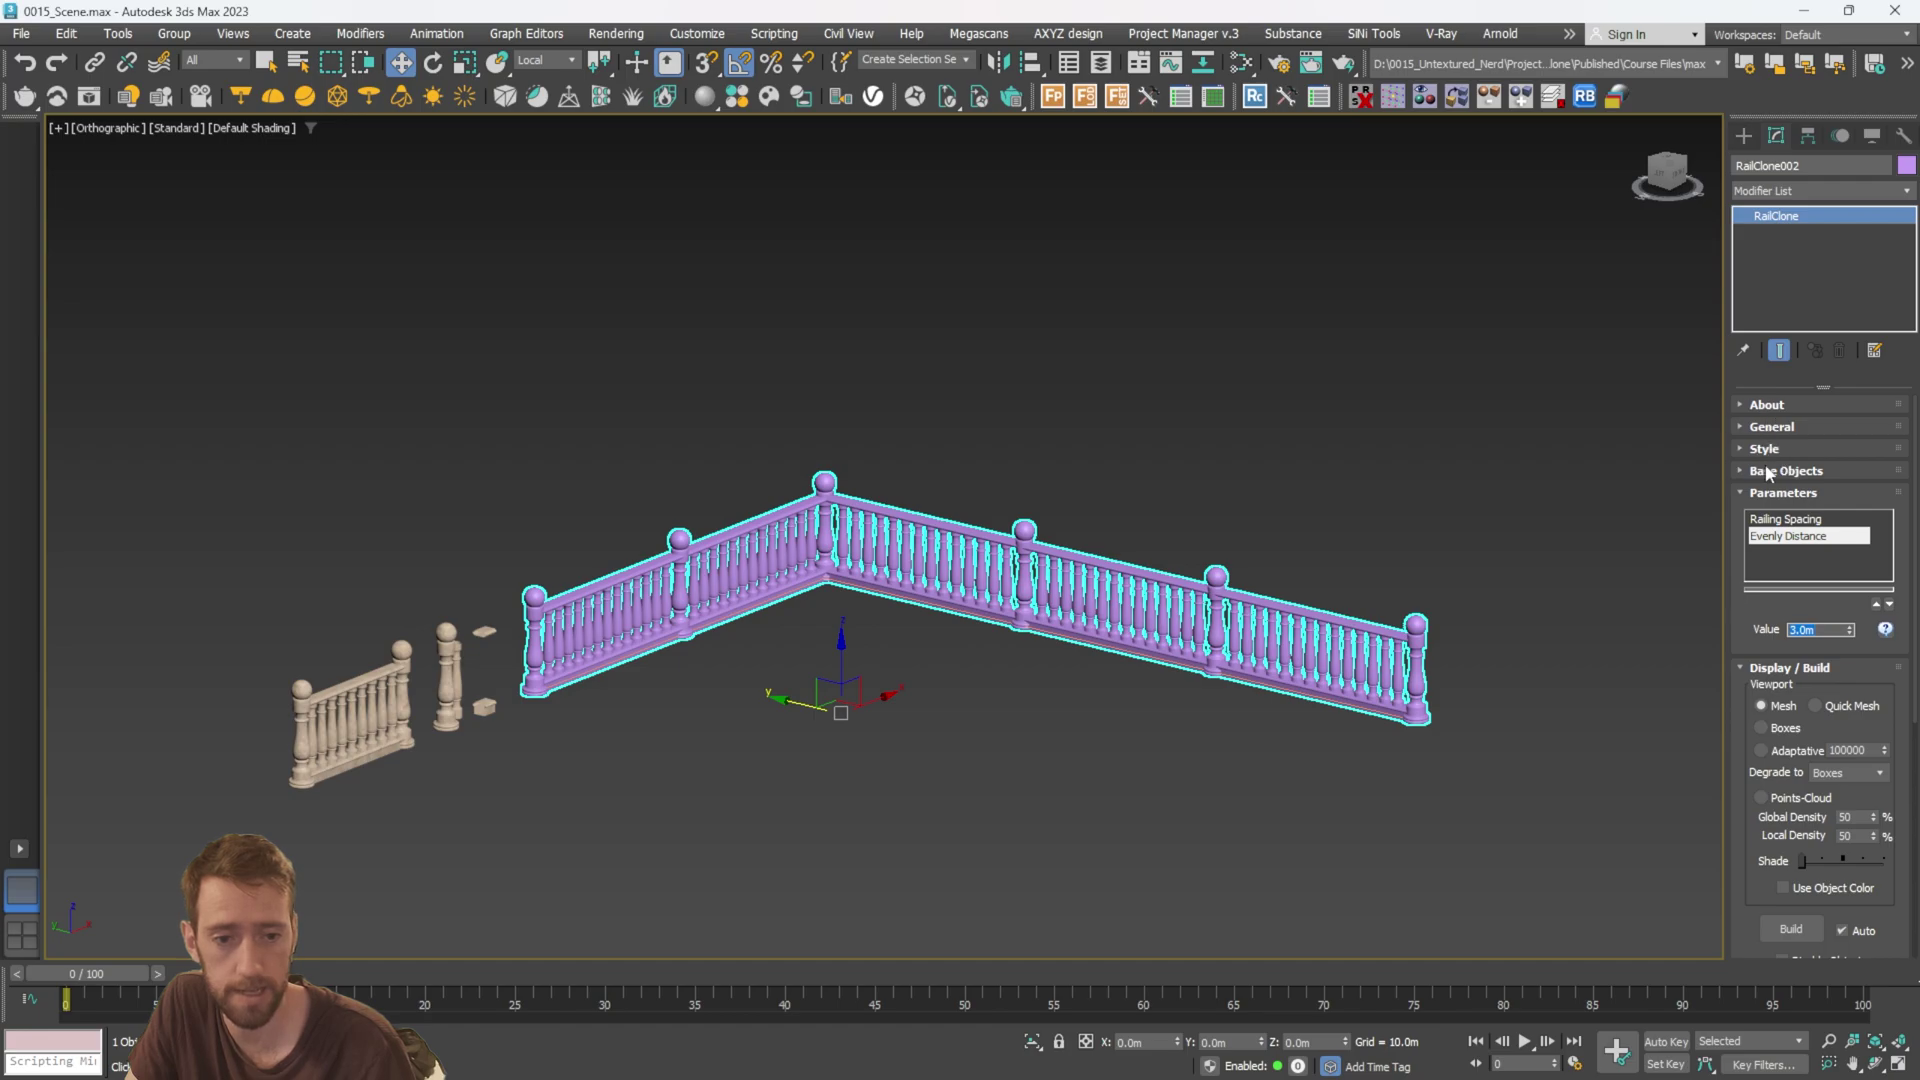
Compare the finished RailClone balustrade with the original modelled railing and its separate post and capping pieces.
alt+middle_drag(1315, 555, 1525, 560)
alt+middle_drag(1033, 600, 1127, 612)
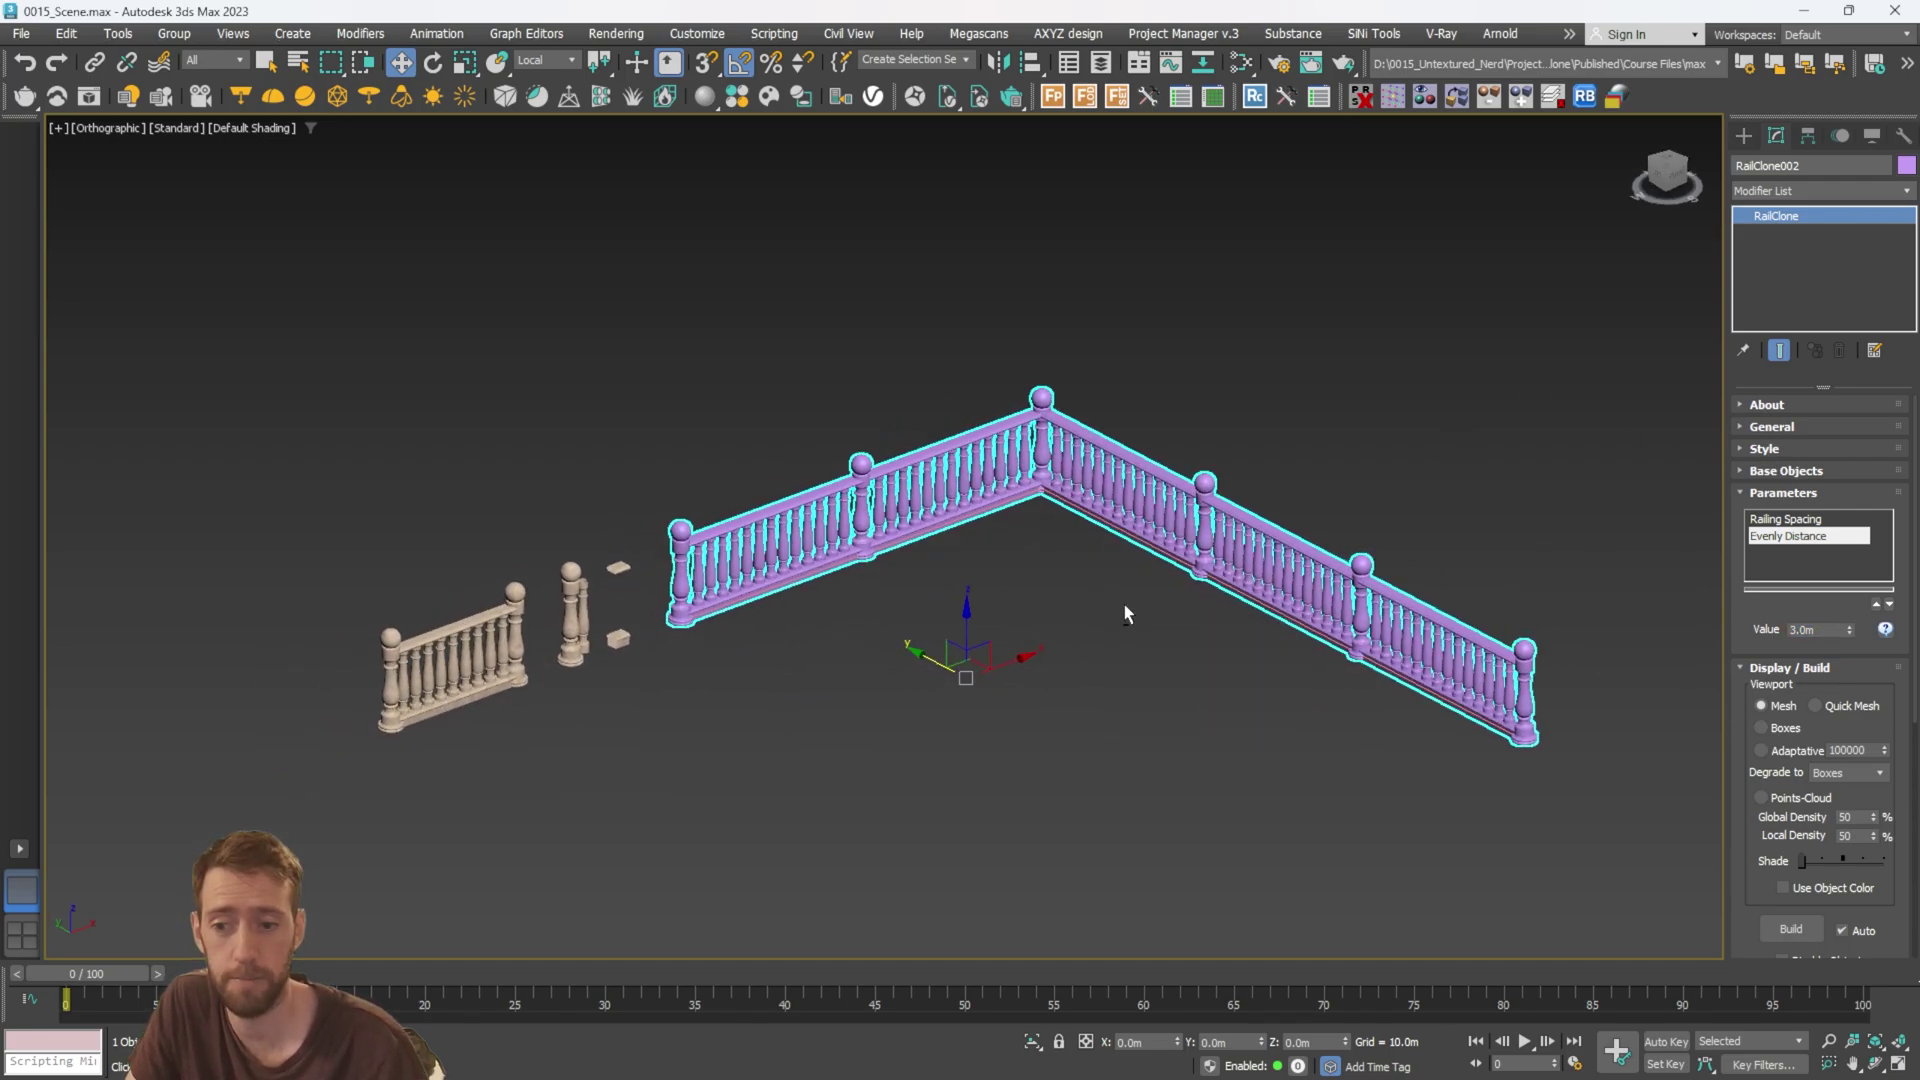
click(445, 655)
scroll(445, 625, up, 4)
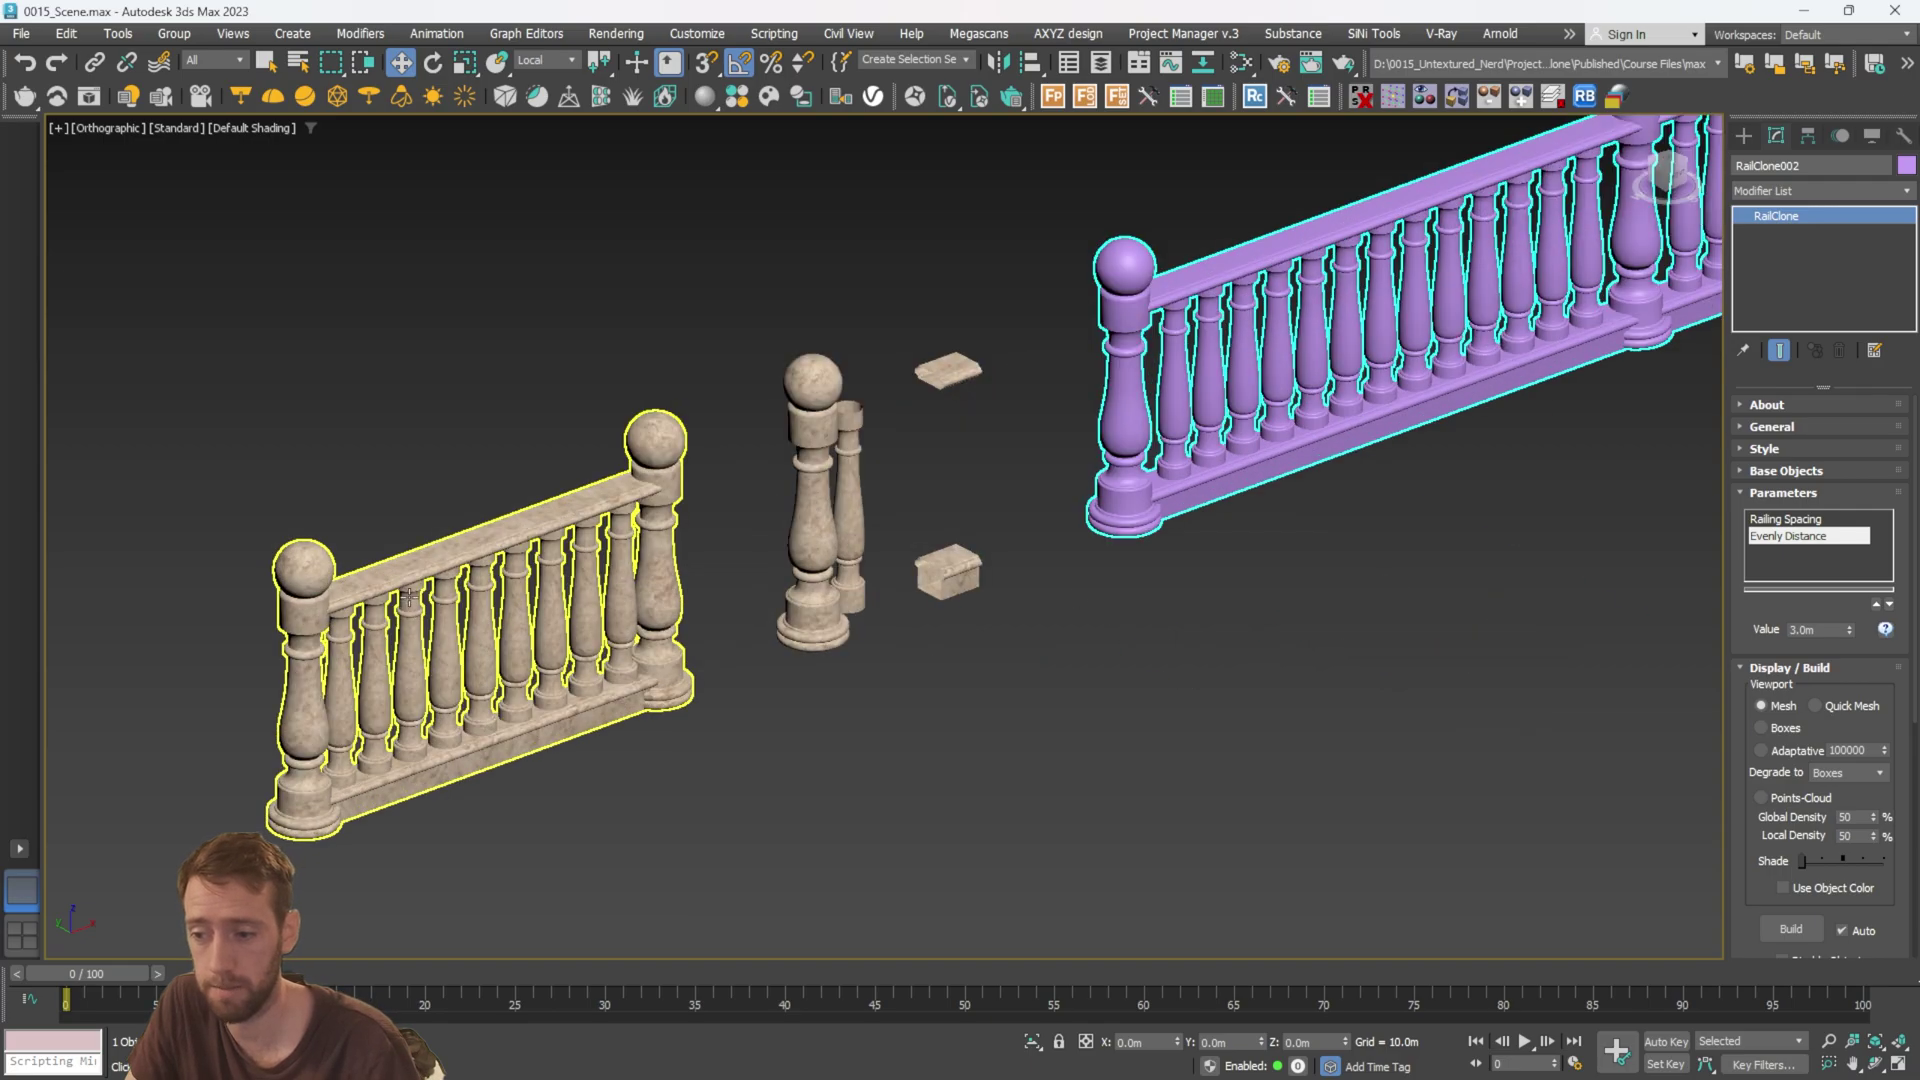
scroll(866, 463, down, 2)
middle_drag(866, 463, 569, 506)
scroll(1144, 381, down, 2)
middle_drag(1144, 381, 962, 497)
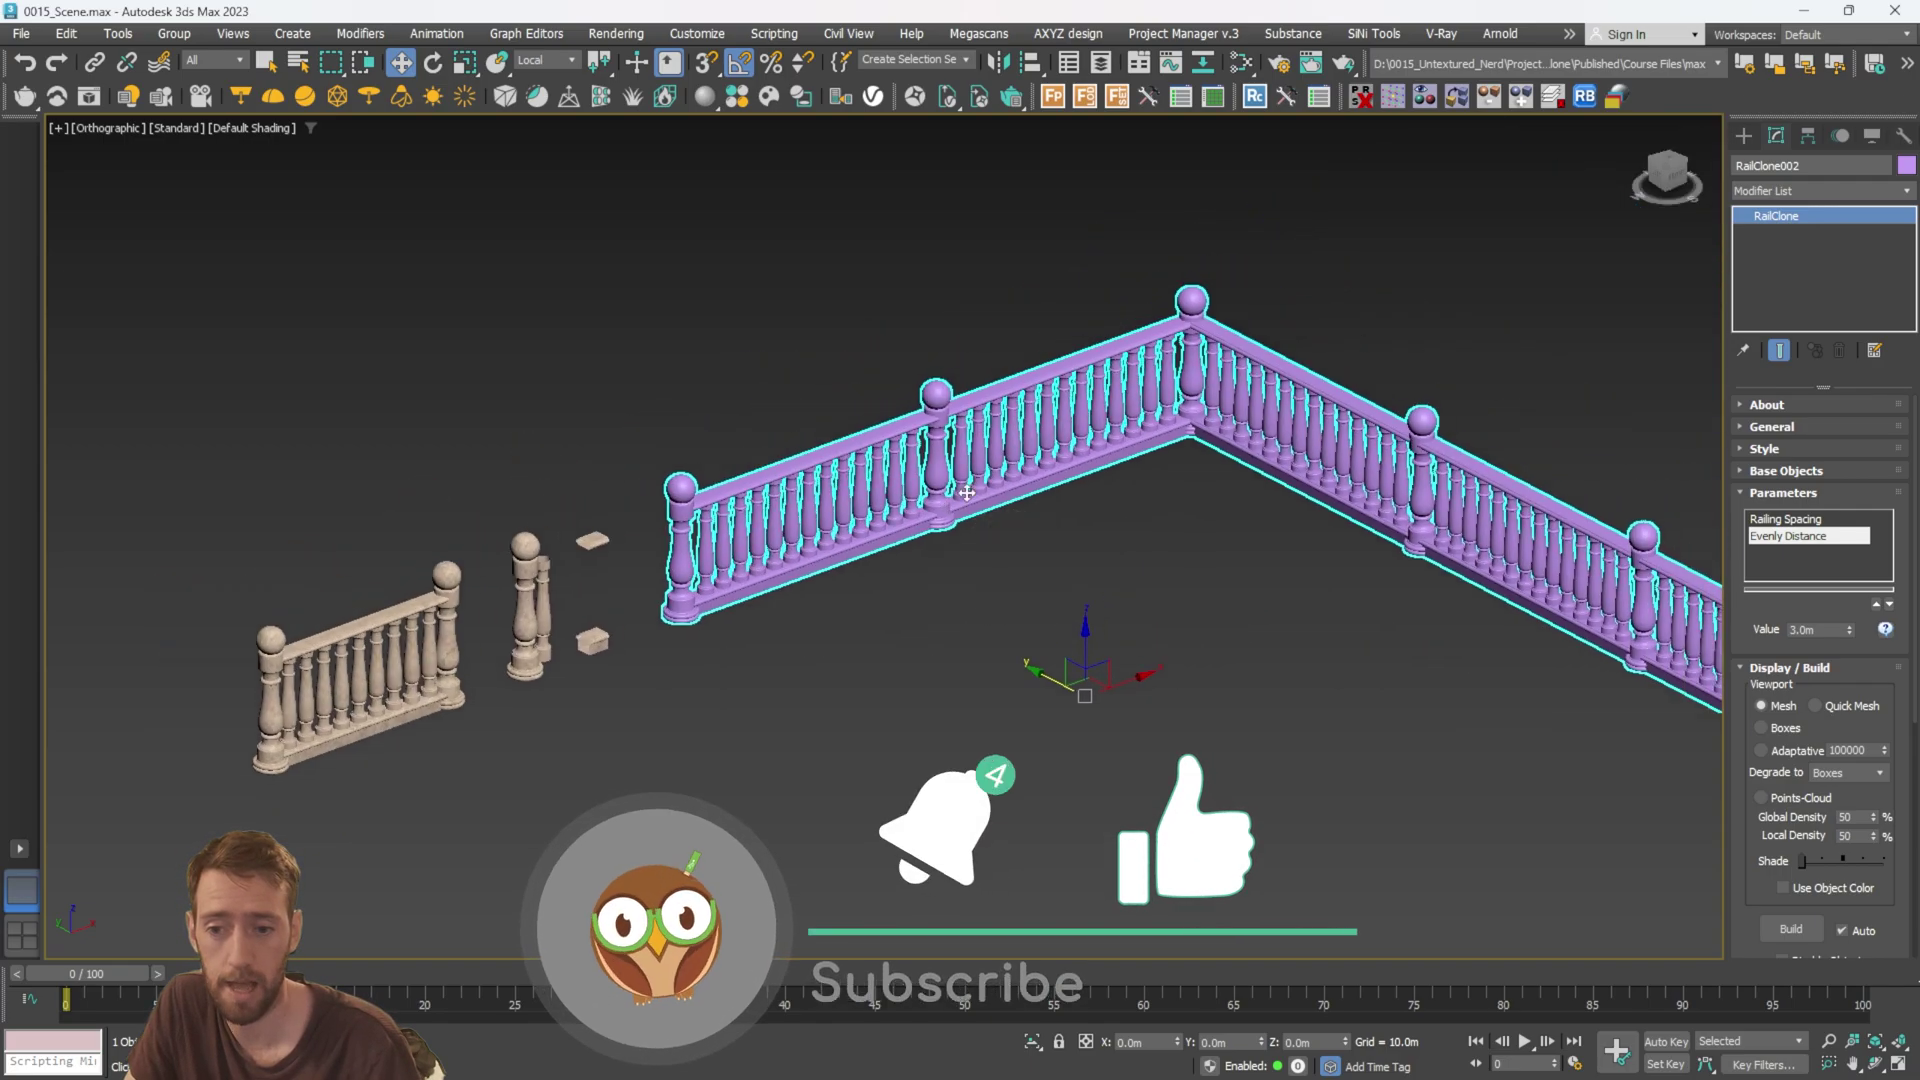